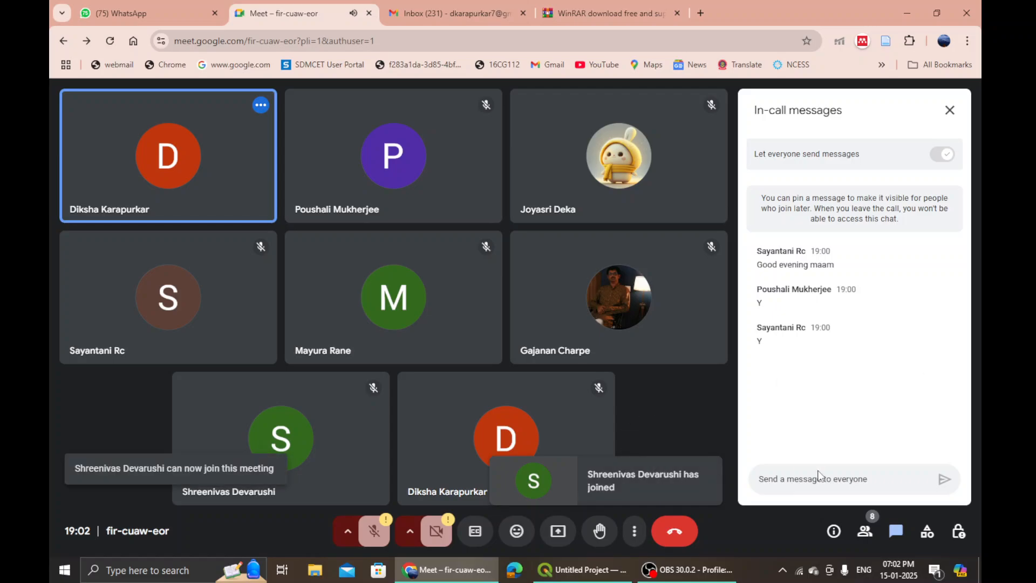
- Present the entire screen in the Google Meet call
click(555, 526)
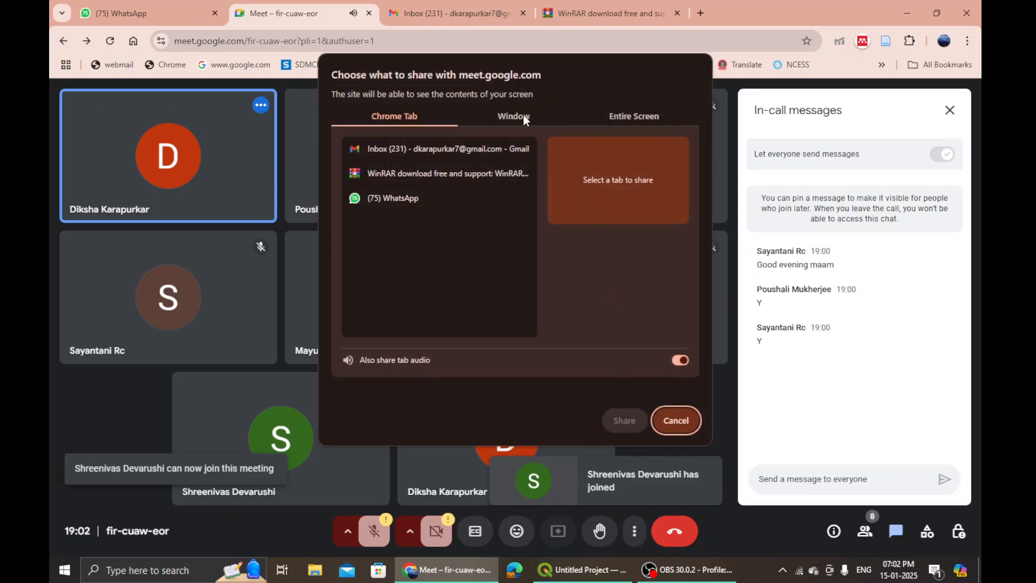
click(593, 116)
click(434, 189)
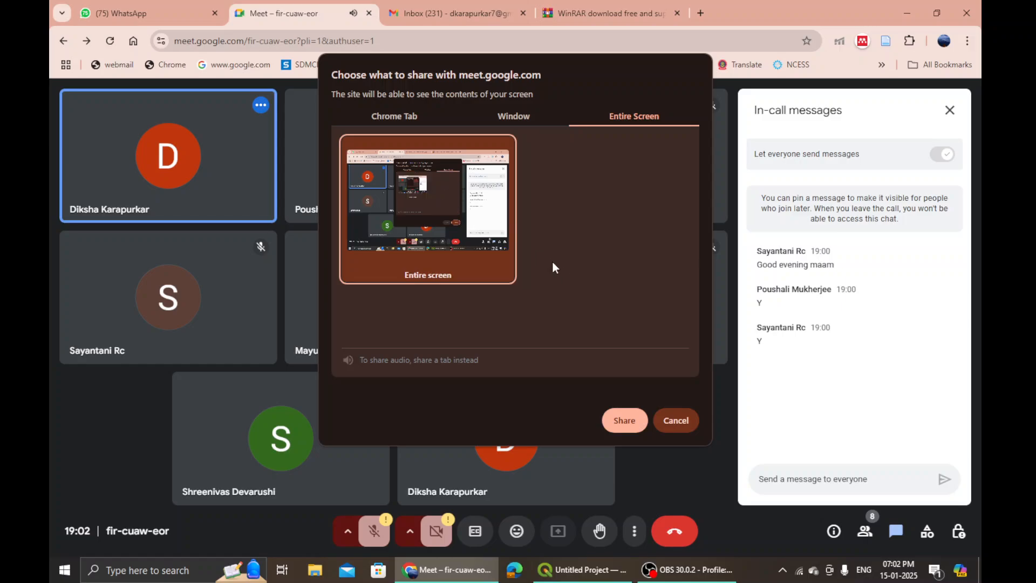
click(626, 420)
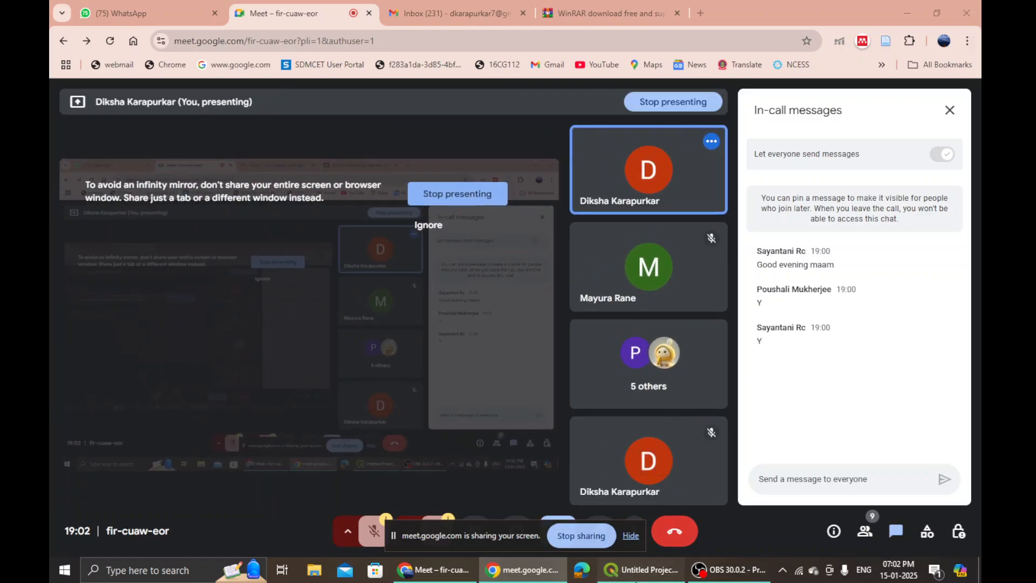
- Switch to QGIS and start a new empty project from the blank template
click(642, 570)
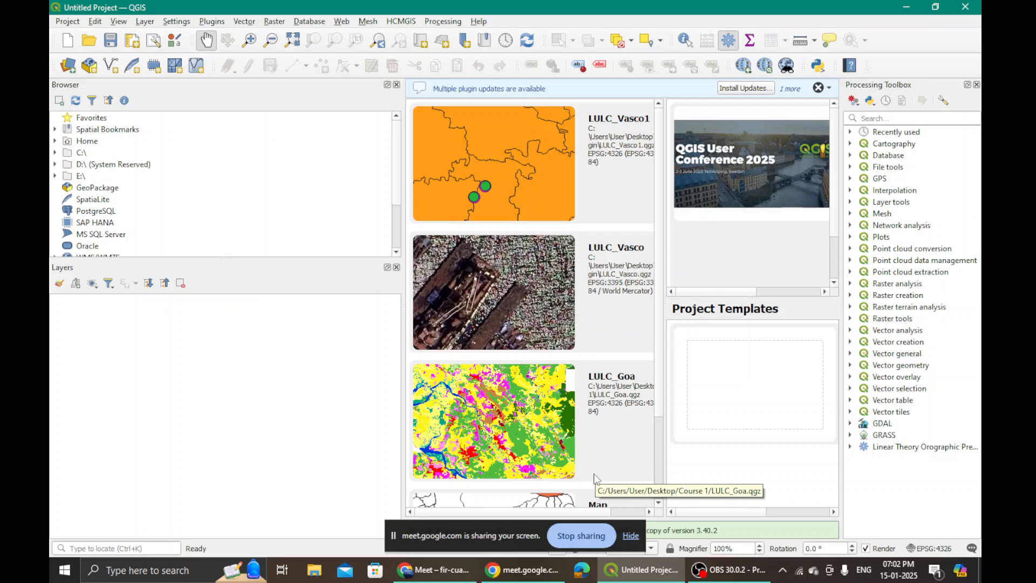
double_click(737, 384)
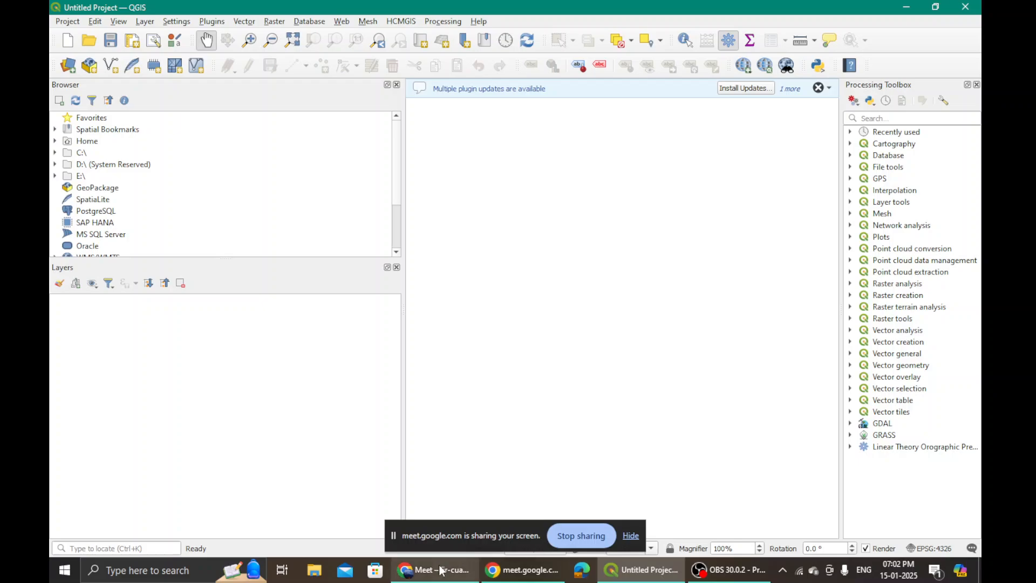
- Switch to WhatsApp Web and review the 3 Days QGIS Course messages about downloading, extracting, correcting and compiling the satellite imagery
mouse_move(450, 577)
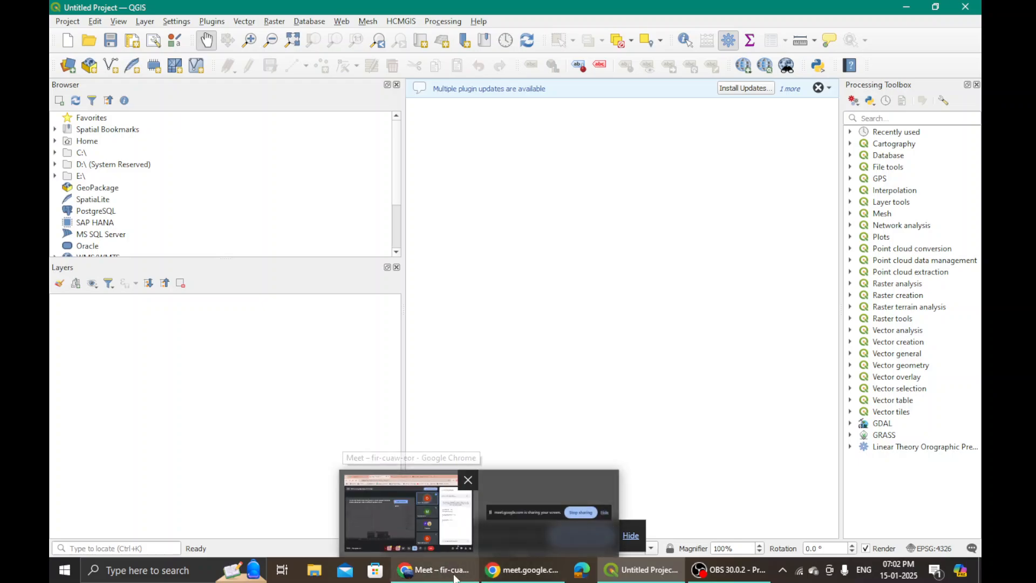
click(409, 513)
click(146, 13)
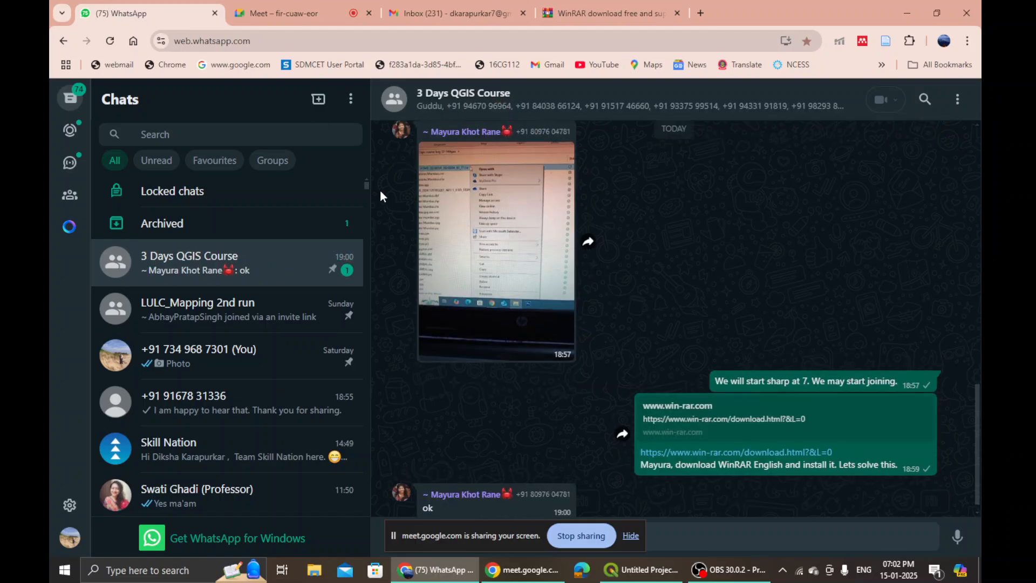
scroll(574, 324, up, 10)
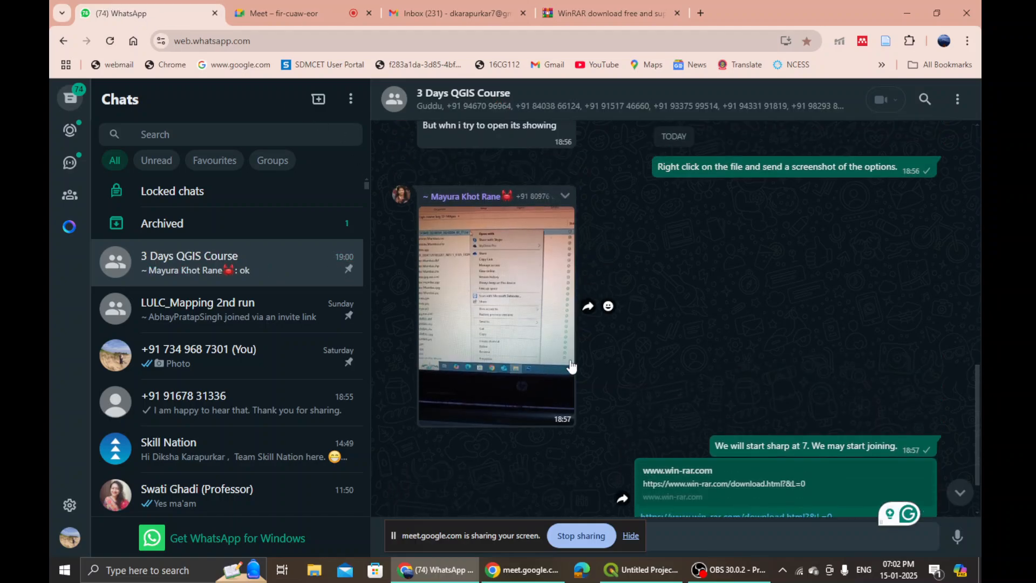
scroll(572, 367, up, 8)
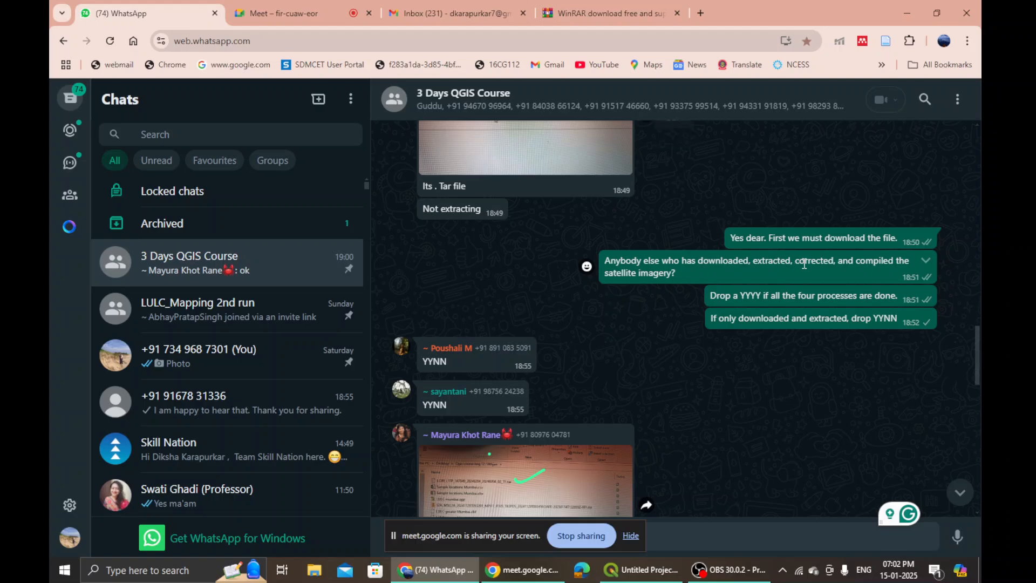
drag(795, 261, 893, 266)
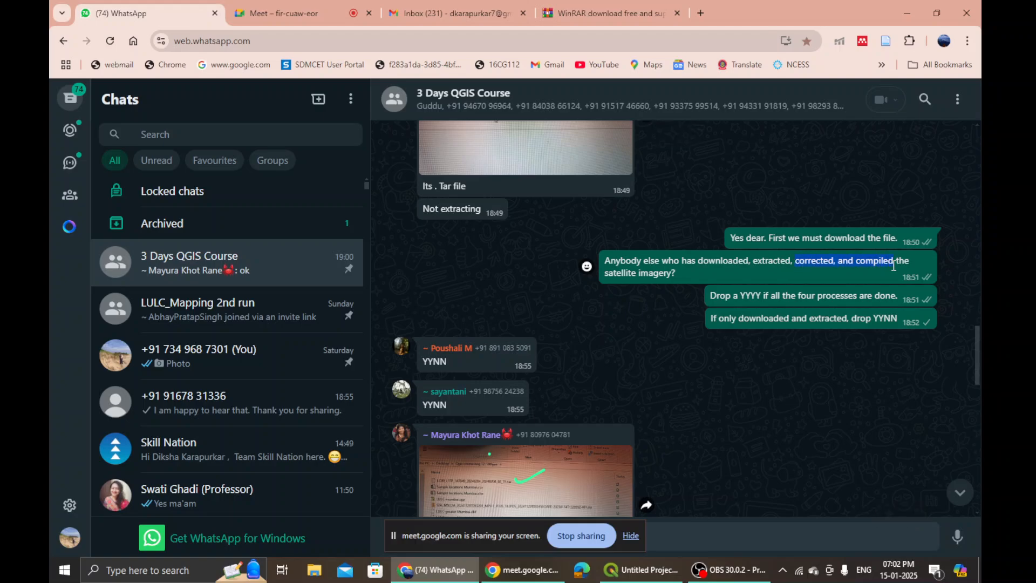
drag(699, 261, 894, 263)
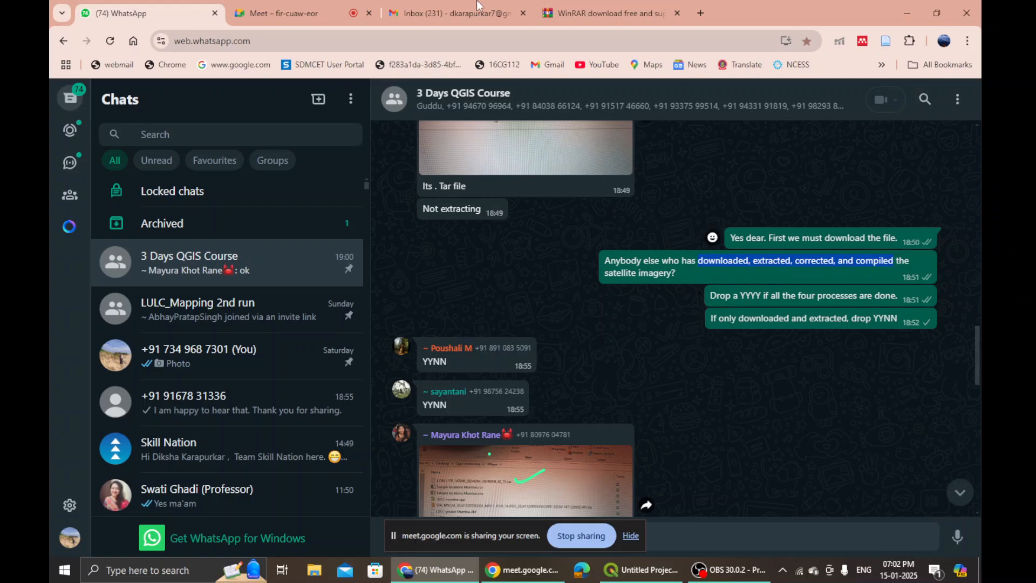
- Switch to the Google Meet call, admit the waiting participant, and return to QGIS
click(323, 11)
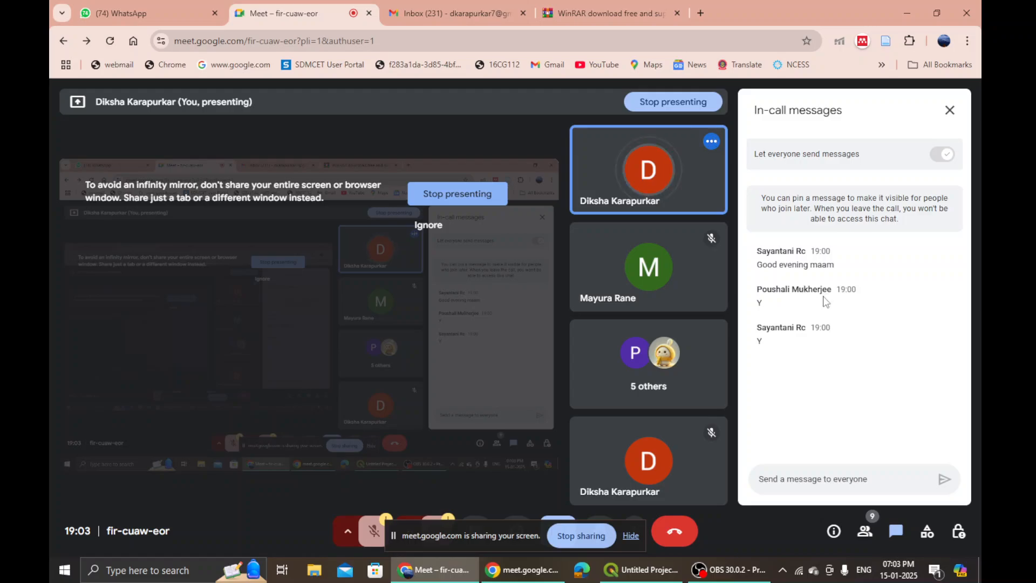
click(648, 563)
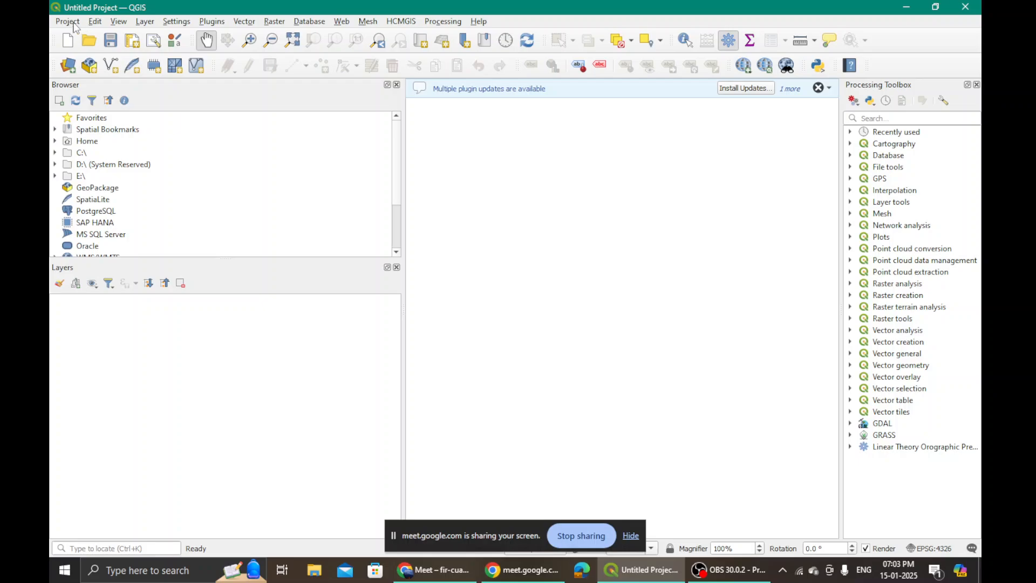
mouse_move(542, 571)
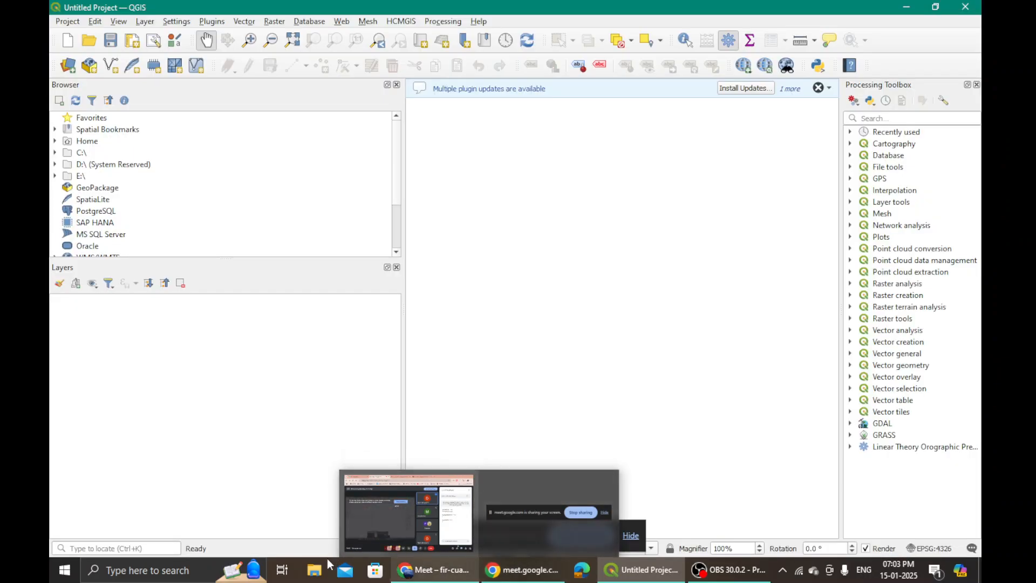
click(669, 572)
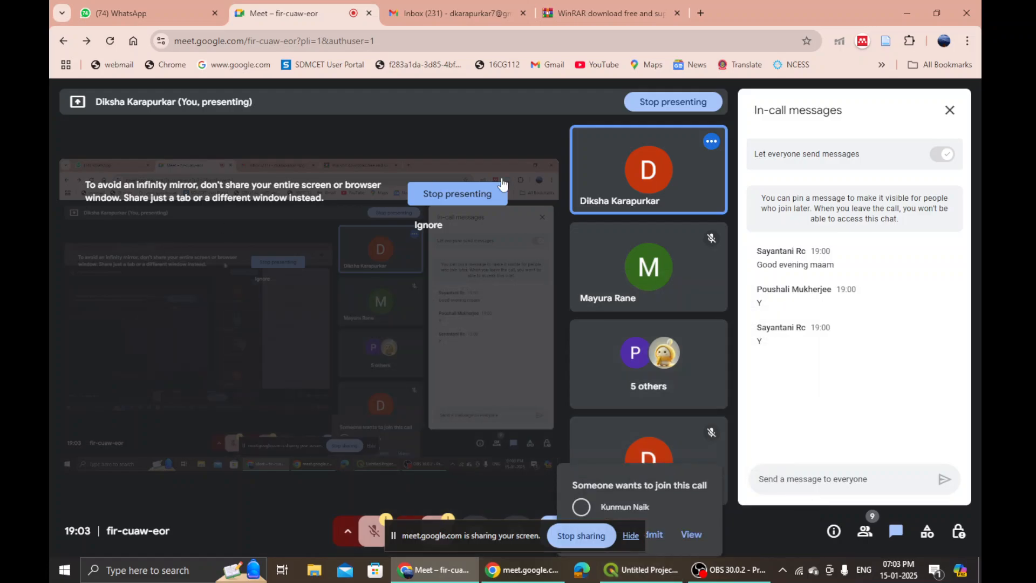
click(652, 486)
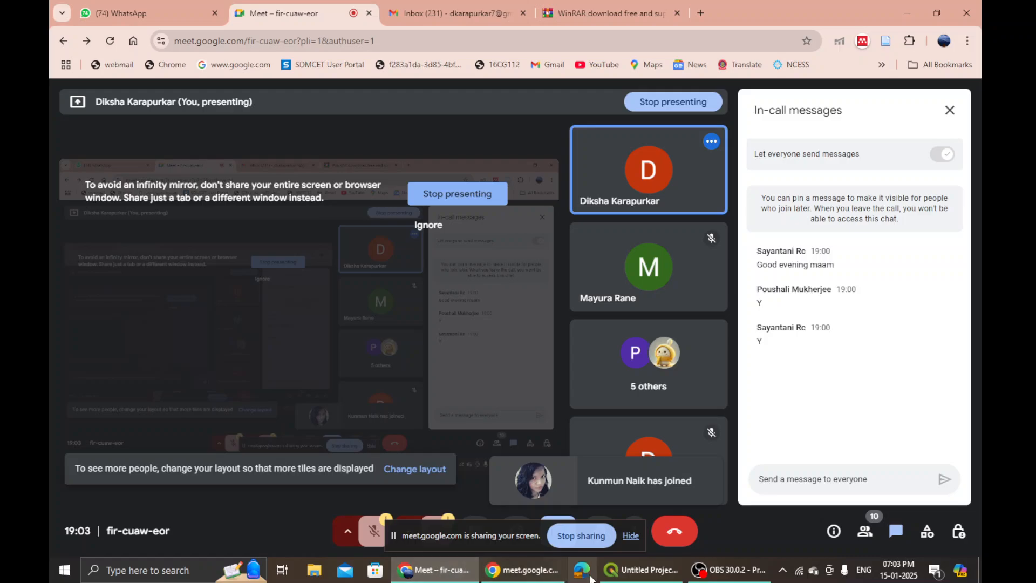
click(642, 570)
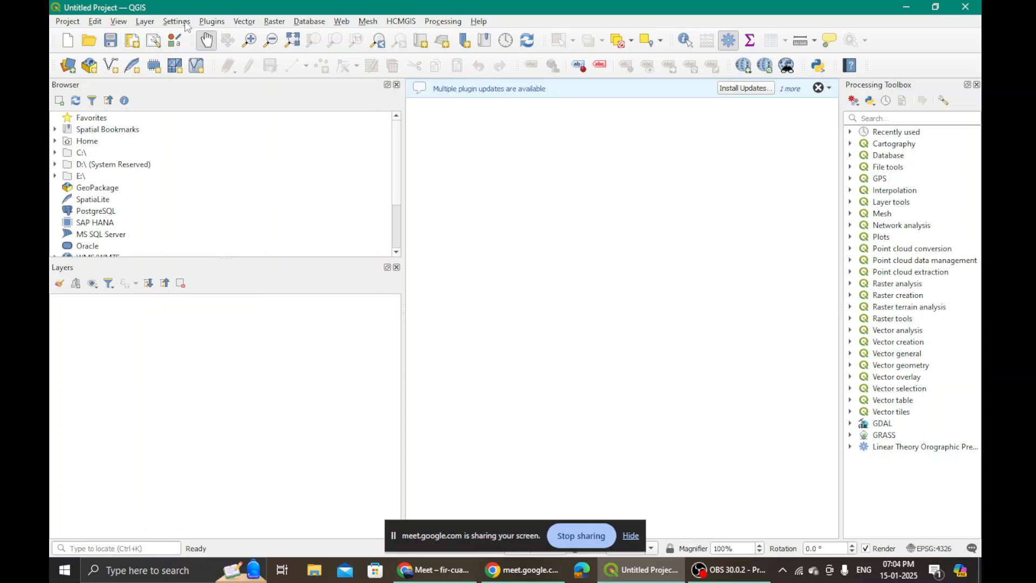
- Start adding a raster layer from file and browse to the LC09_L1TP_144052_20230111_20230314_02_T1 folder in QGIS_Begin
click(152, 24)
mouse_move(324, 69)
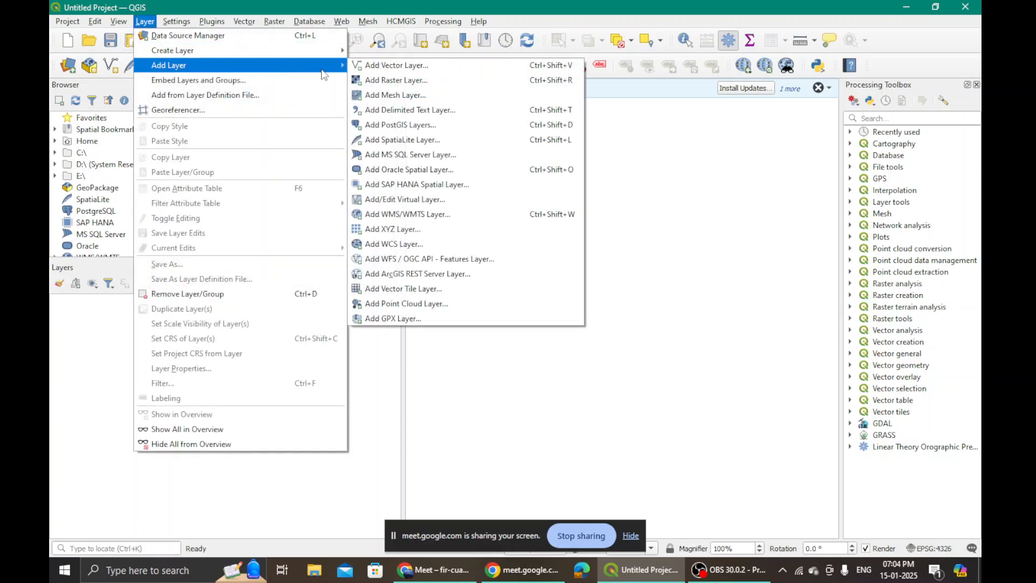
click(396, 80)
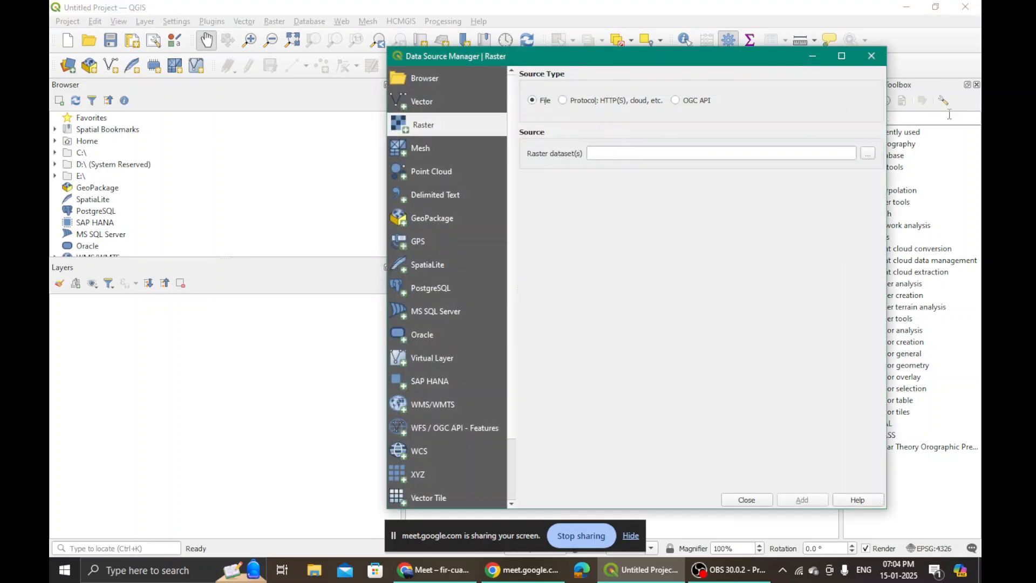
click(868, 154)
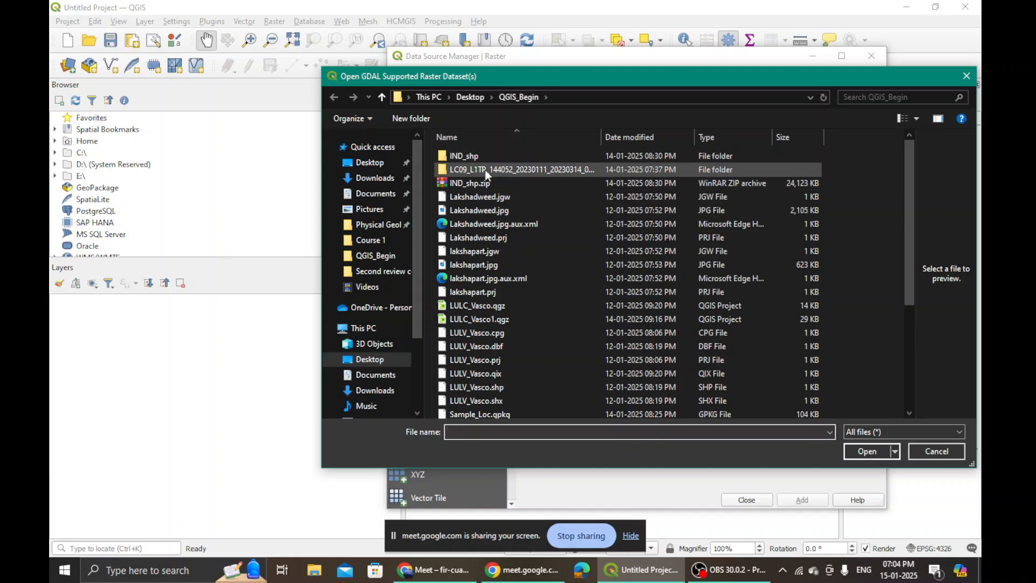
double_click(485, 170)
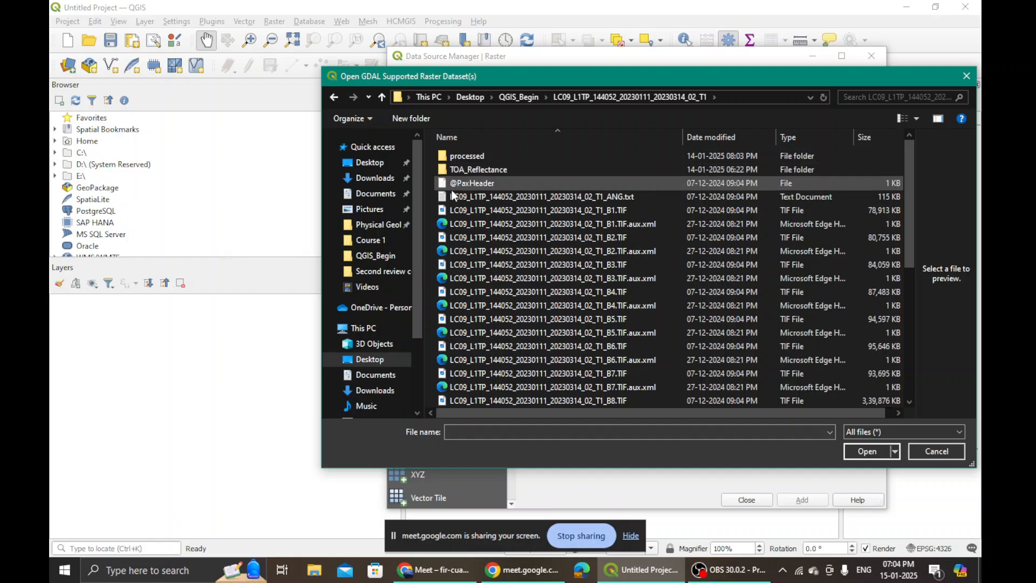
- Add the Landsat band files B1.TIF through B7.TIF to the project as raster layers
click(523, 211)
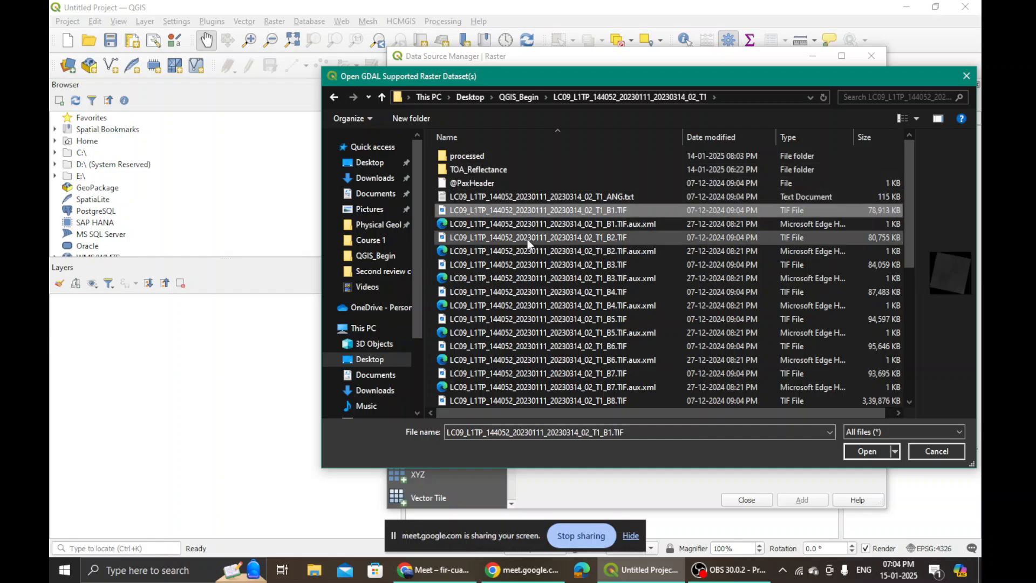
ctrl+click(527, 239)
ctrl+click(544, 265)
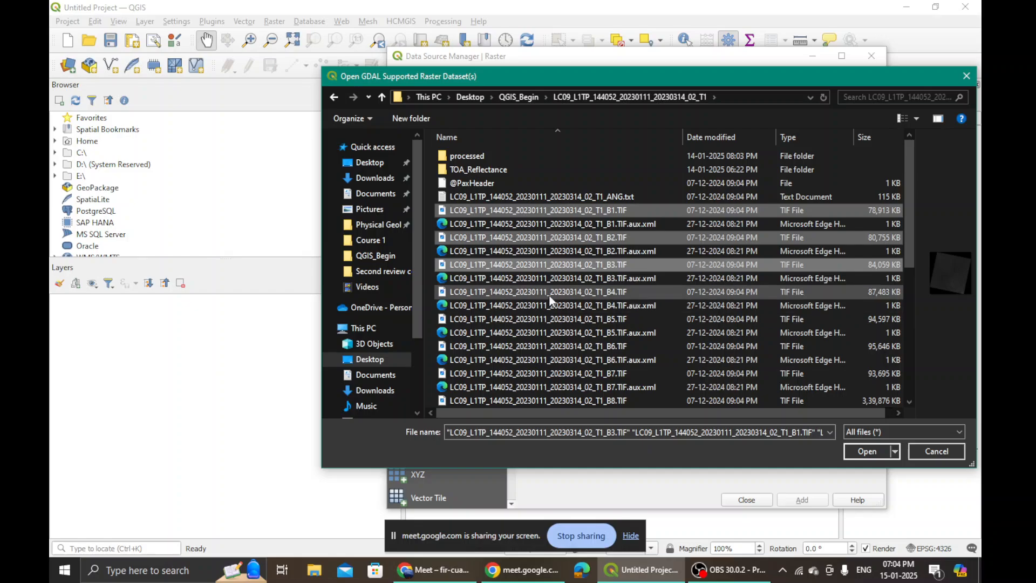
ctrl+click(550, 294)
ctrl+click(553, 320)
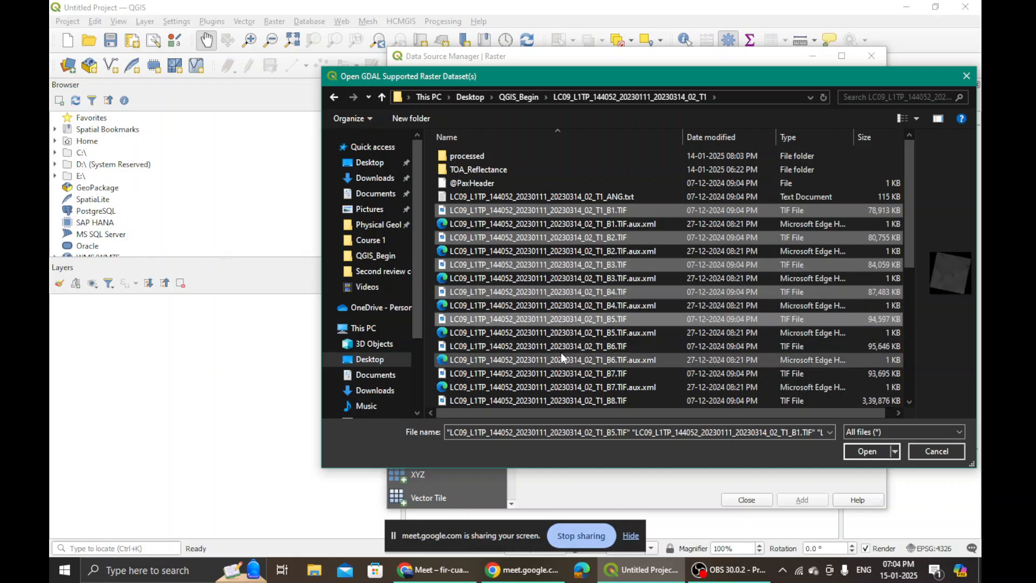
ctrl+click(561, 350)
ctrl+click(565, 374)
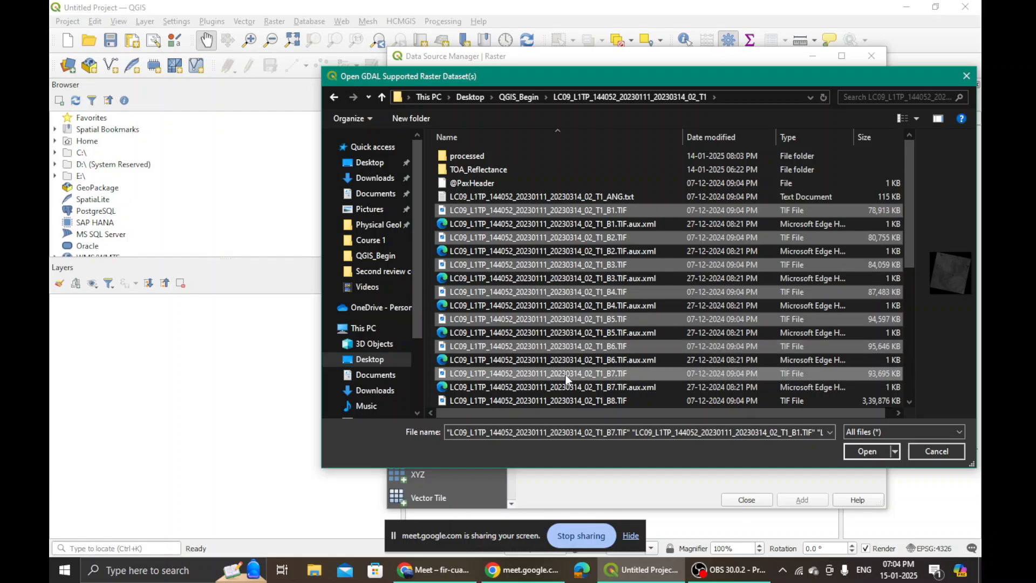
click(873, 452)
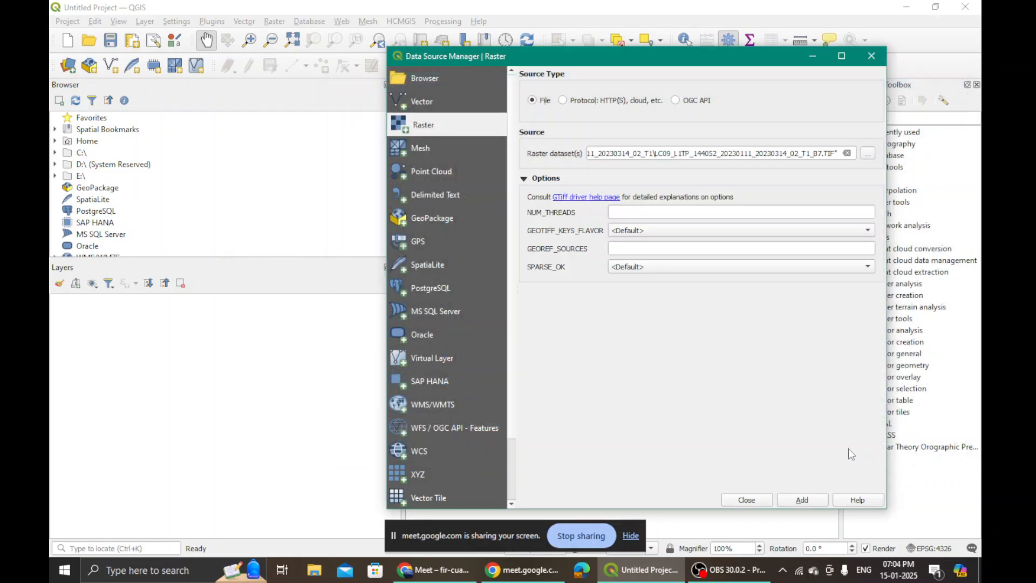
click(815, 499)
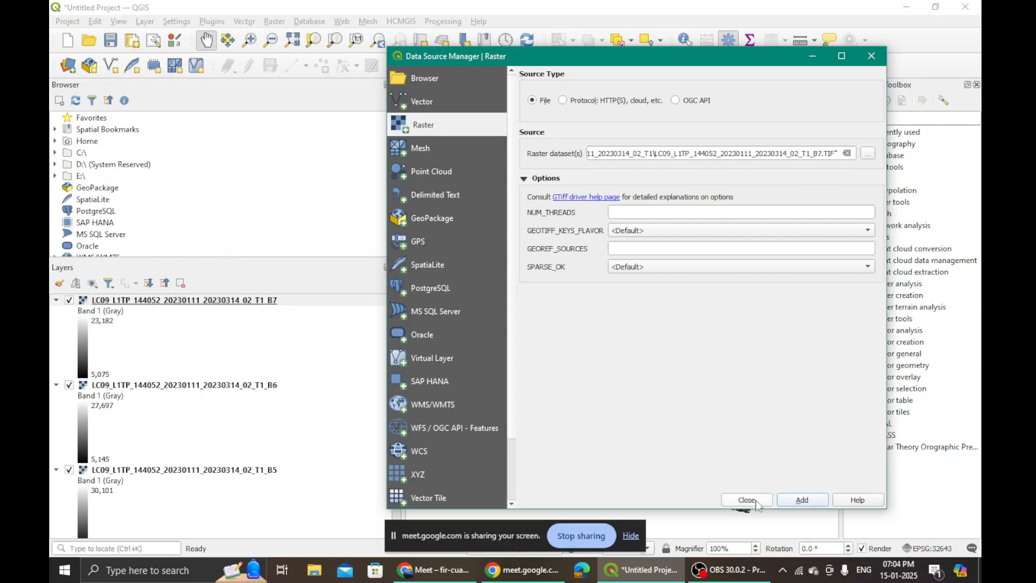
click(757, 501)
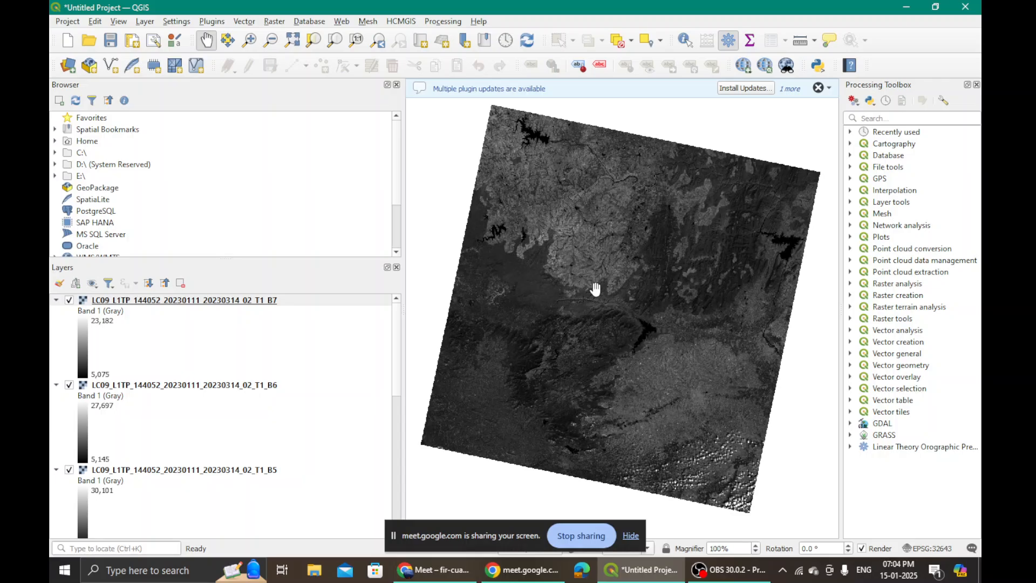
- Open the Build Virtual Raster tool and select all seven band layers, B1 to B7, as inputs
scroll(596, 289, down, 1)
scroll(596, 289, up, 1)
click(274, 21)
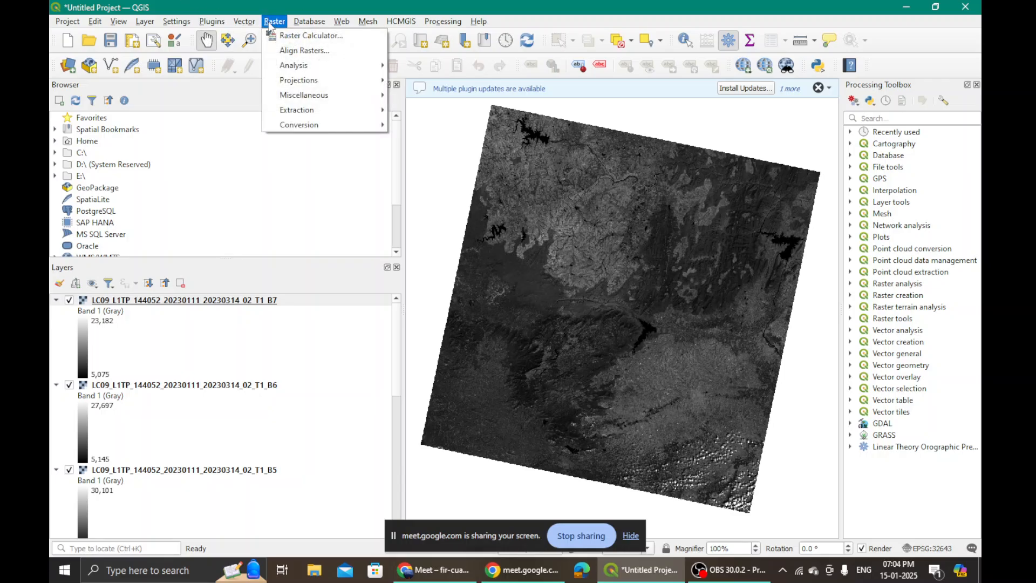
mouse_move(306, 100)
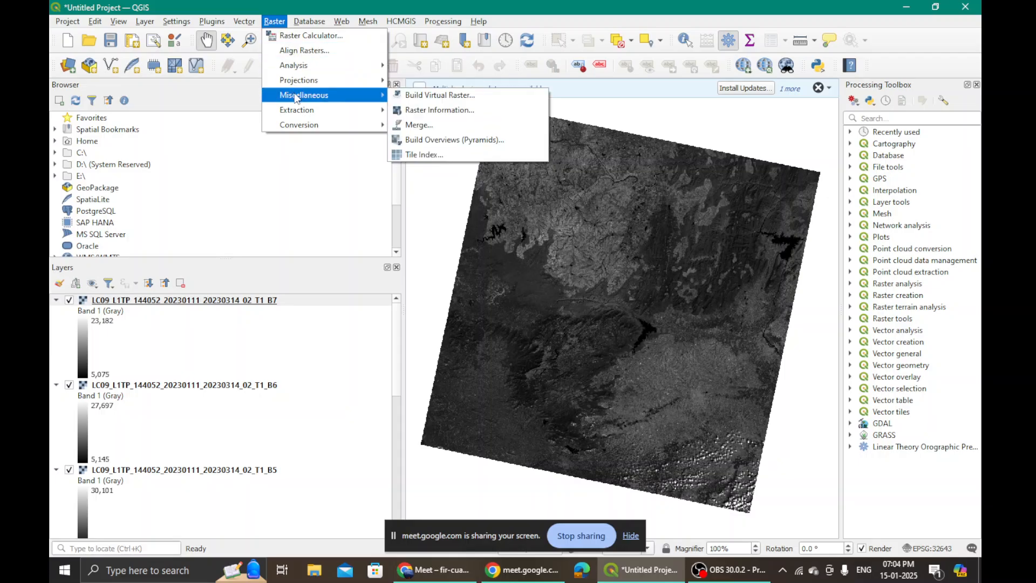
click(426, 97)
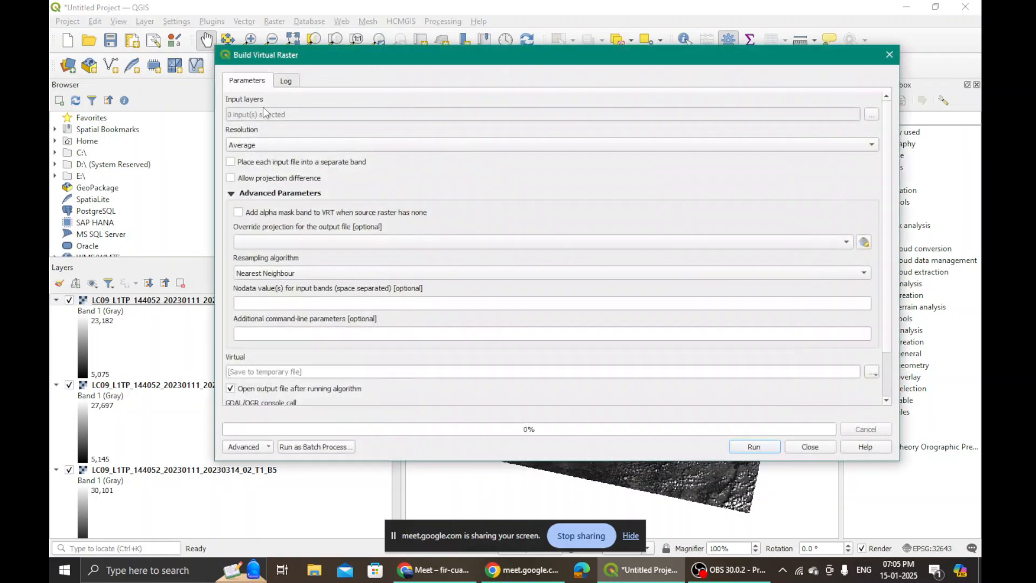
click(869, 115)
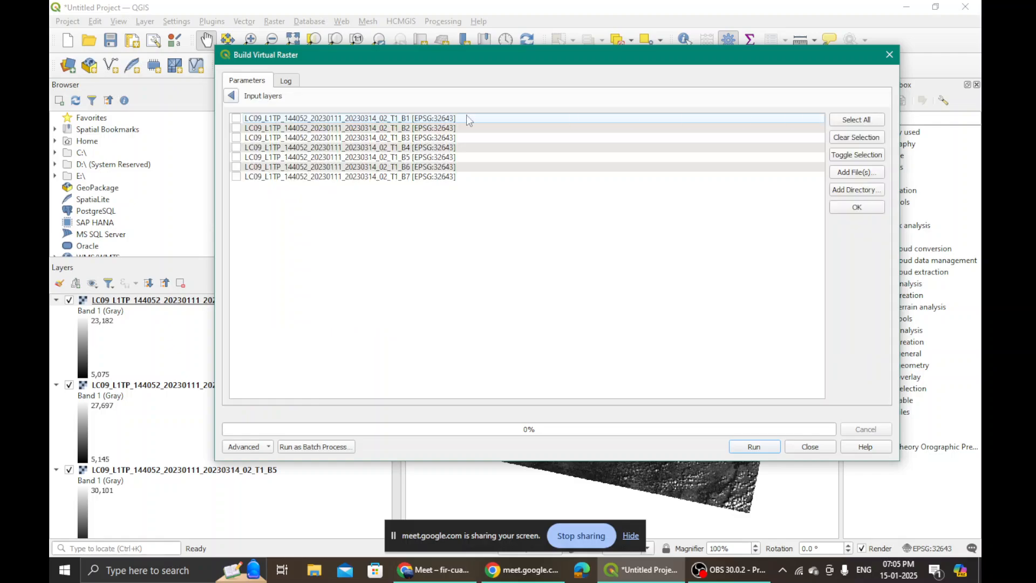
click(839, 120)
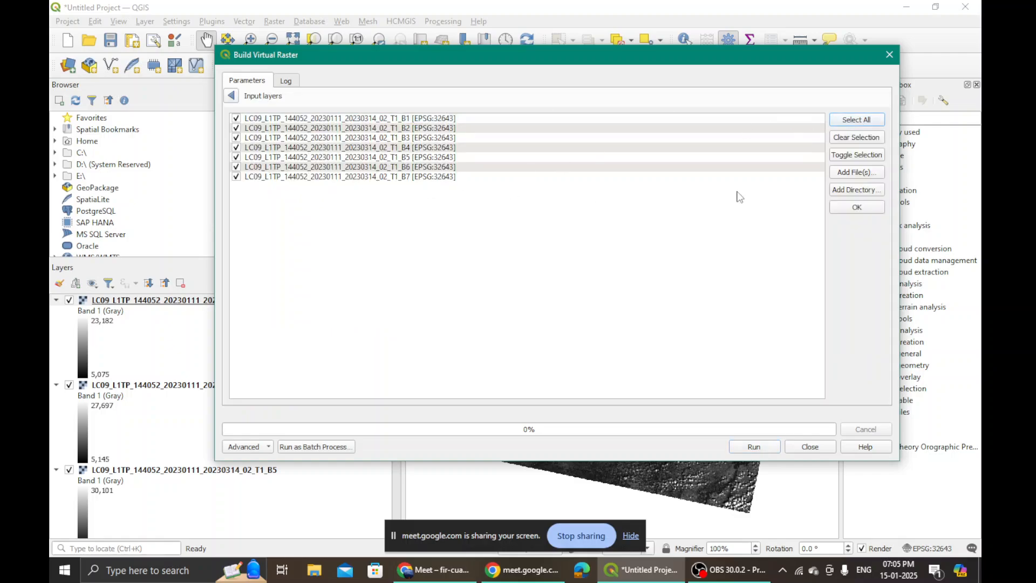
click(857, 209)
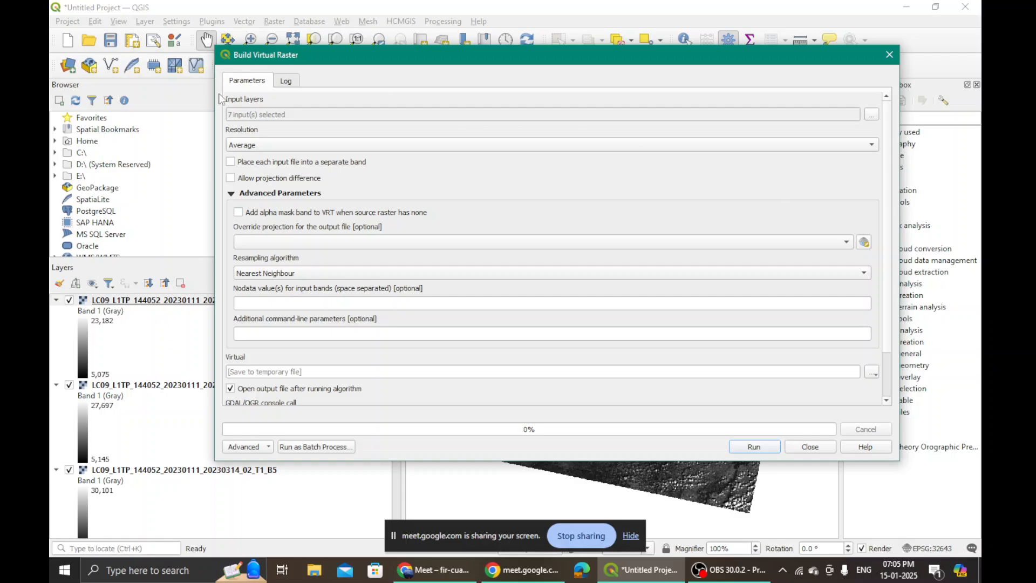
- Set the virtual raster's resolution to Highest and place each input file into a separate band
click(271, 146)
click(271, 157)
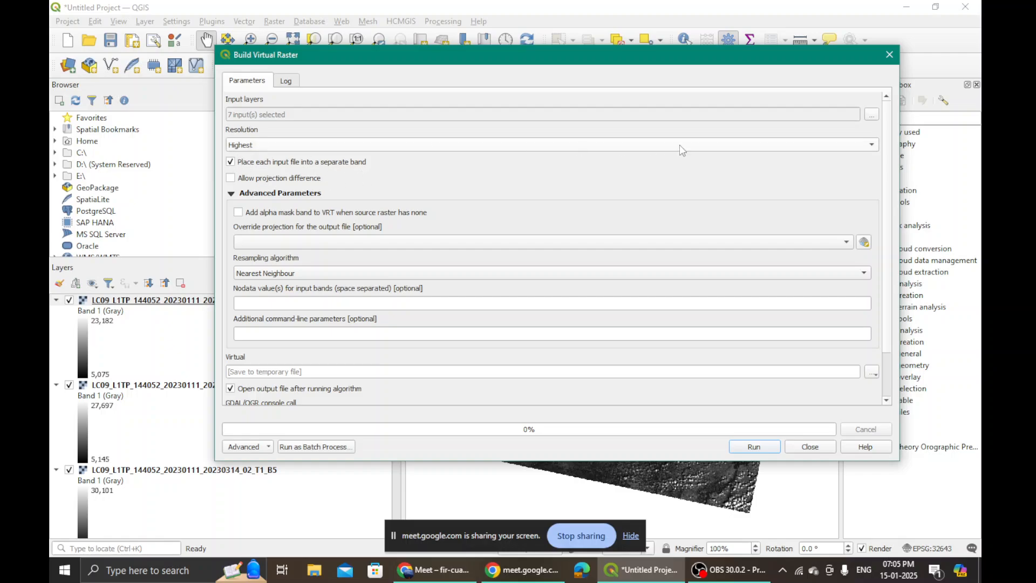
- Set the virtual raster output to Composite_1_7.vrt in the processed folder and run the tool, closing it once finished
scroll(885, 161, down, 3)
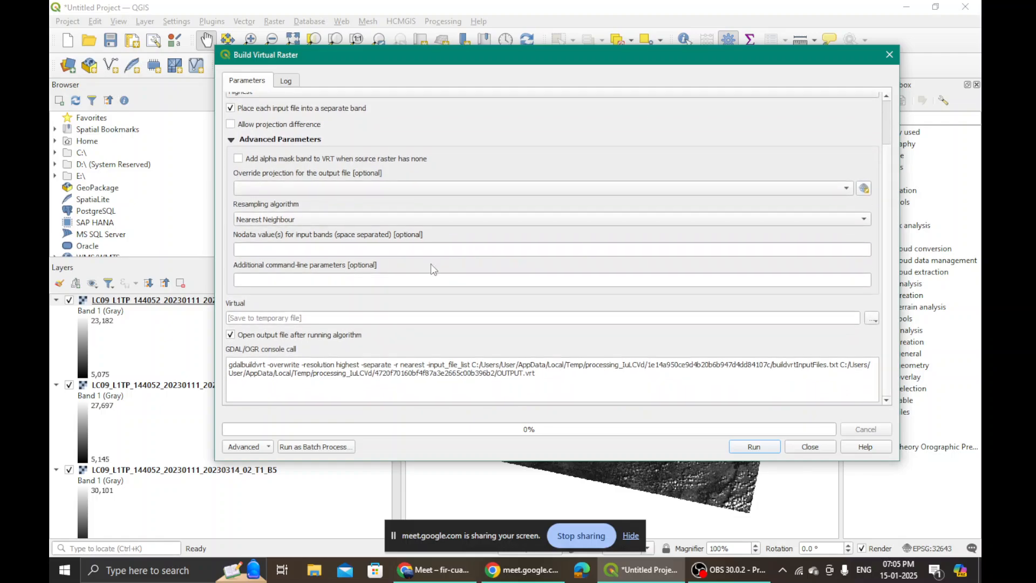
click(877, 319)
click(898, 347)
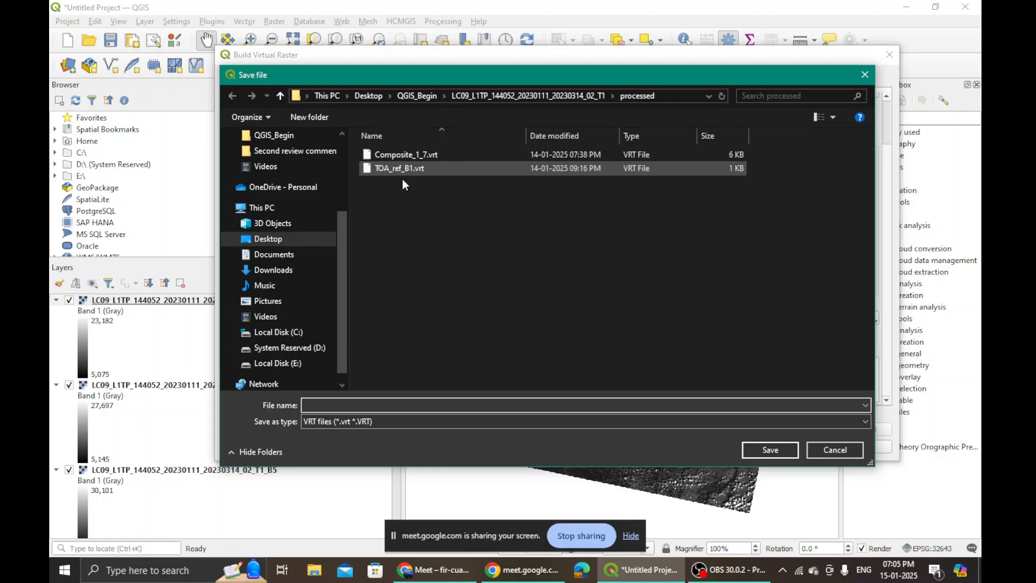
click(412, 405)
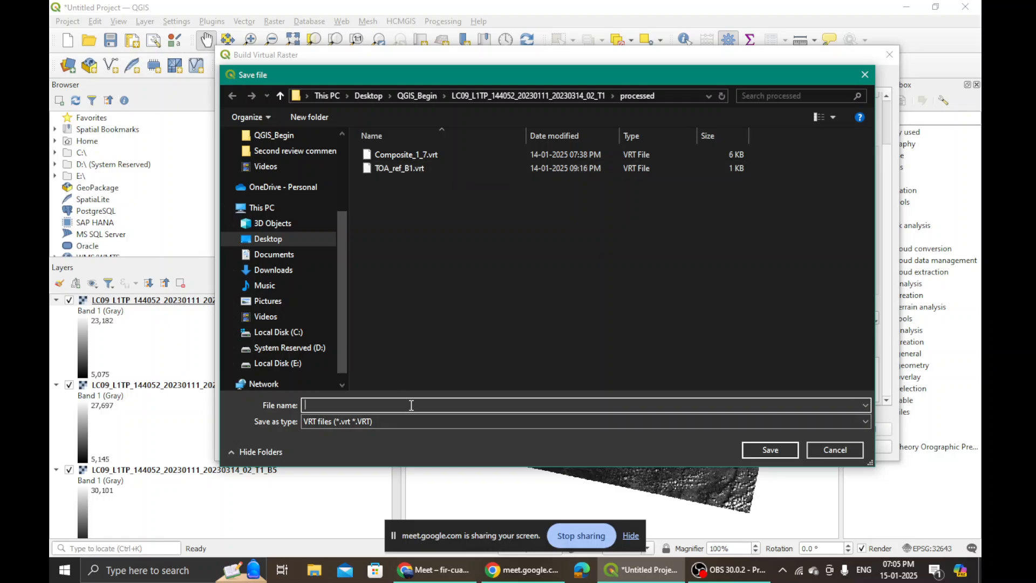
click(397, 153)
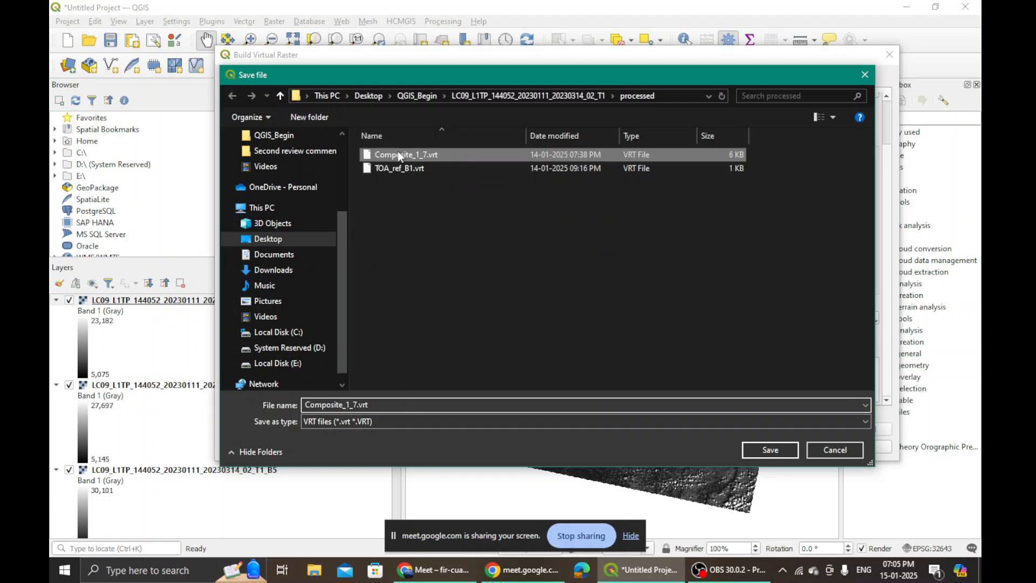
click(765, 451)
click(540, 285)
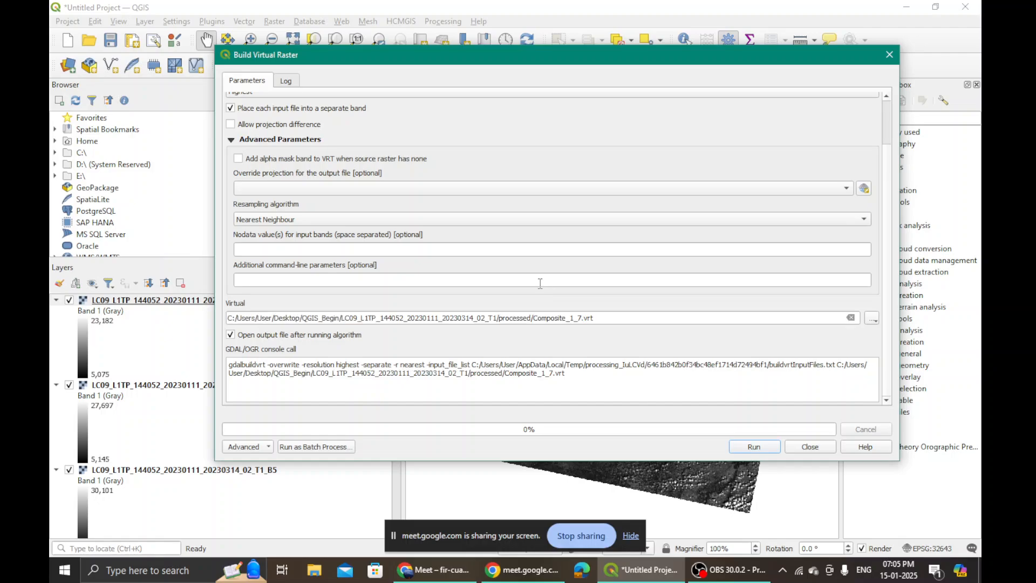
click(748, 447)
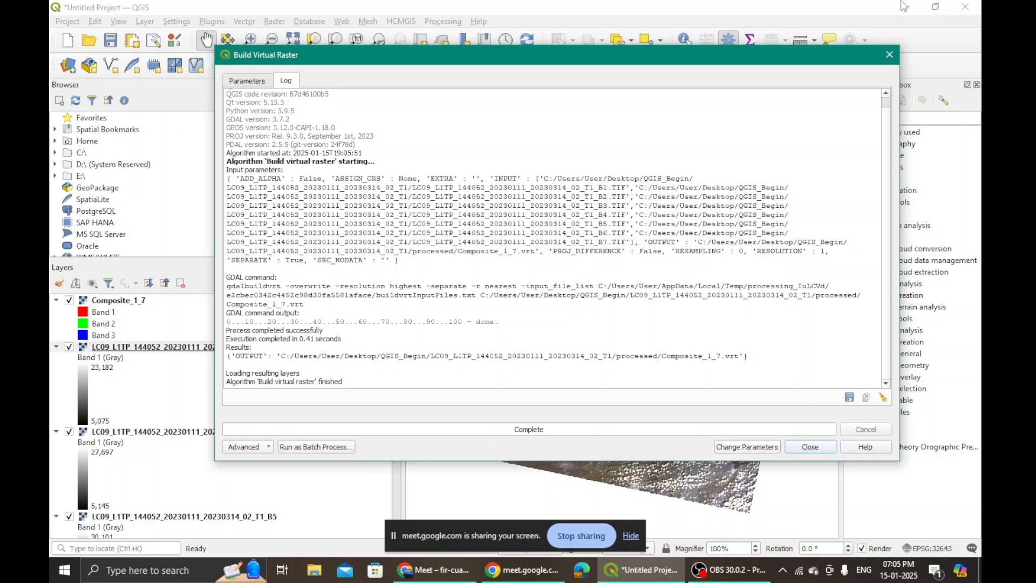
click(889, 54)
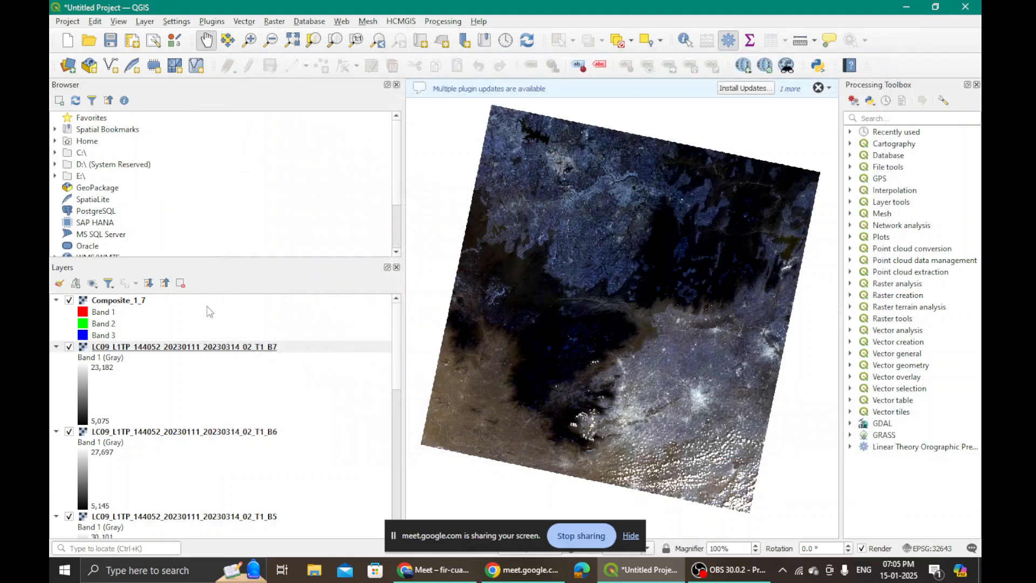
- Set the Composite_1_7 layer's symbology to red Band 4, green Band 3 and blue Band 2, and apply it
right_click(109, 306)
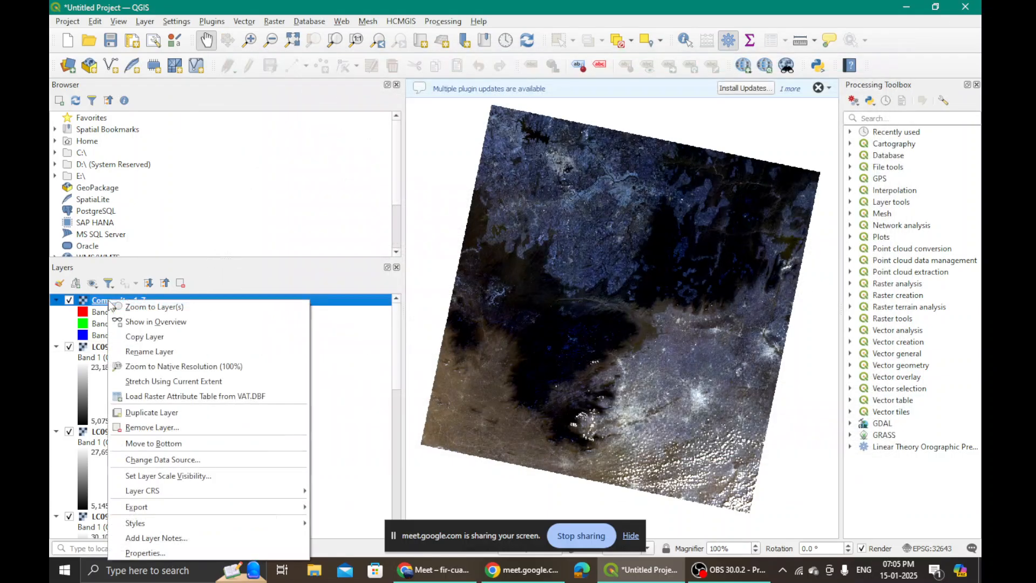
click(141, 554)
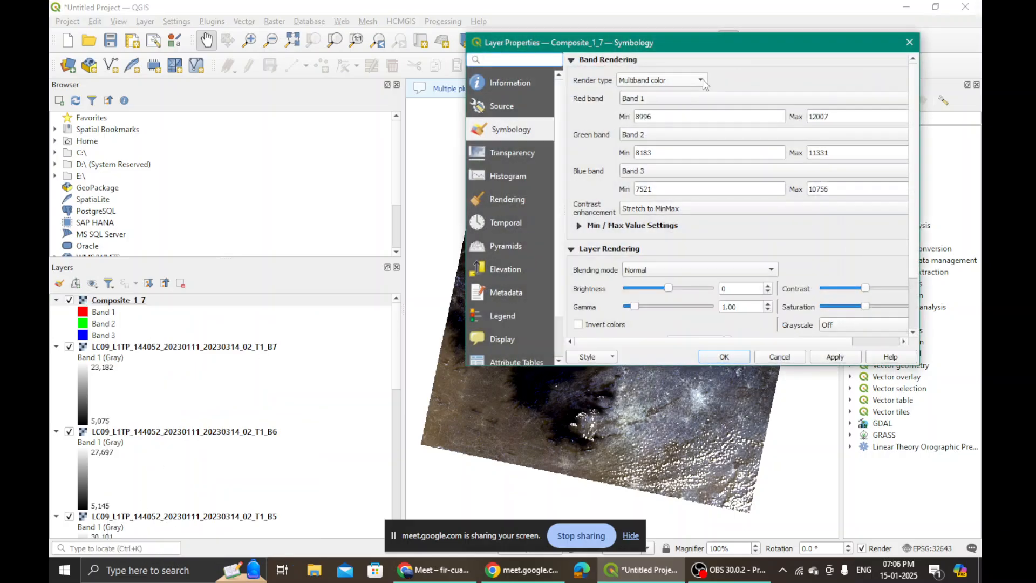
click(691, 97)
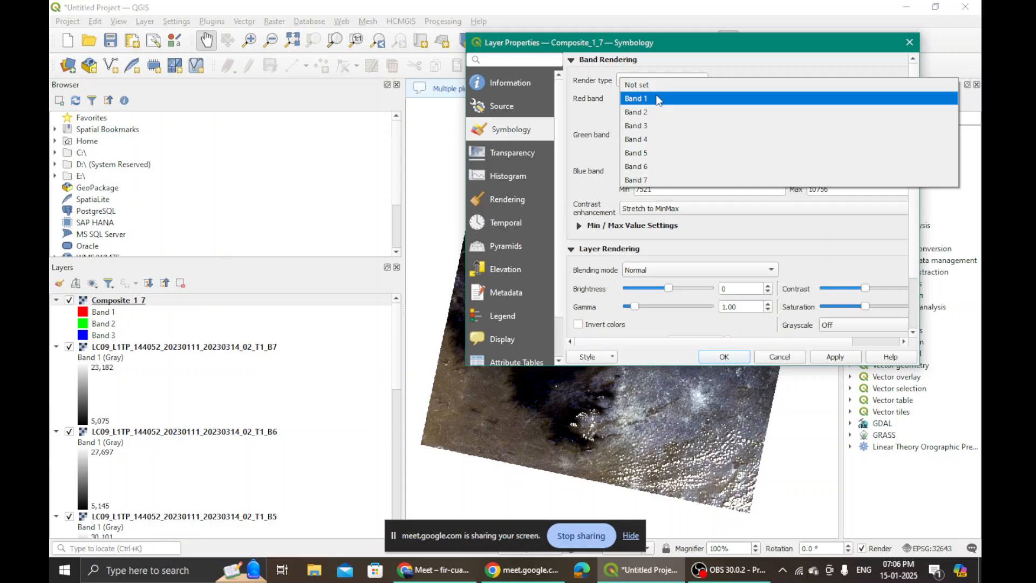
click(664, 147)
click(688, 135)
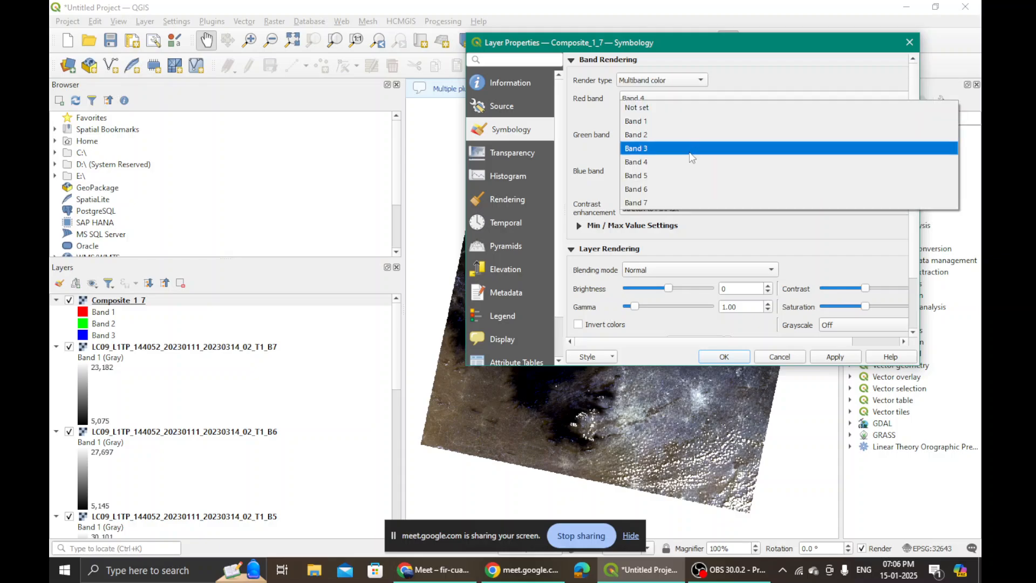
click(690, 152)
click(683, 171)
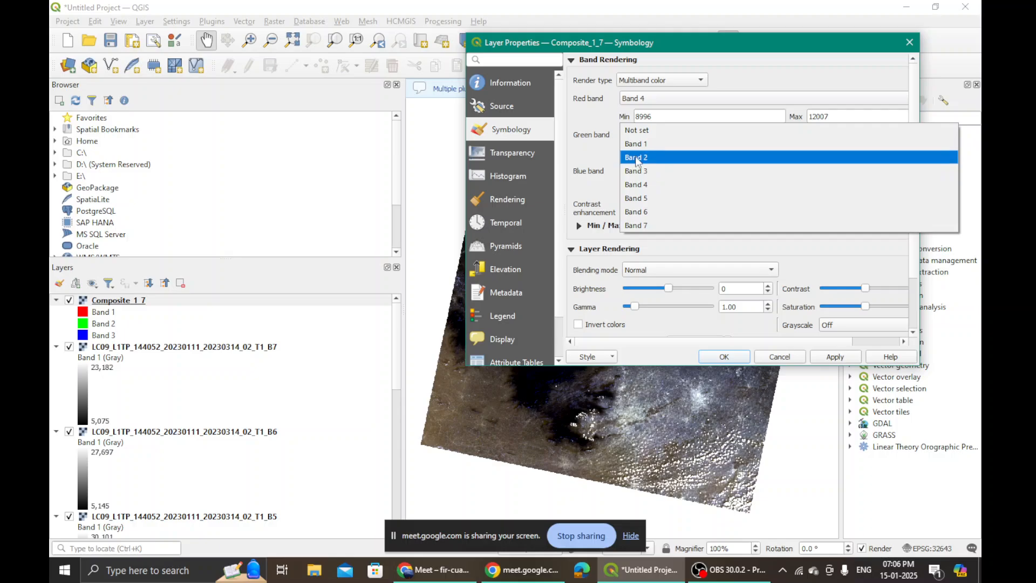
click(648, 158)
click(835, 357)
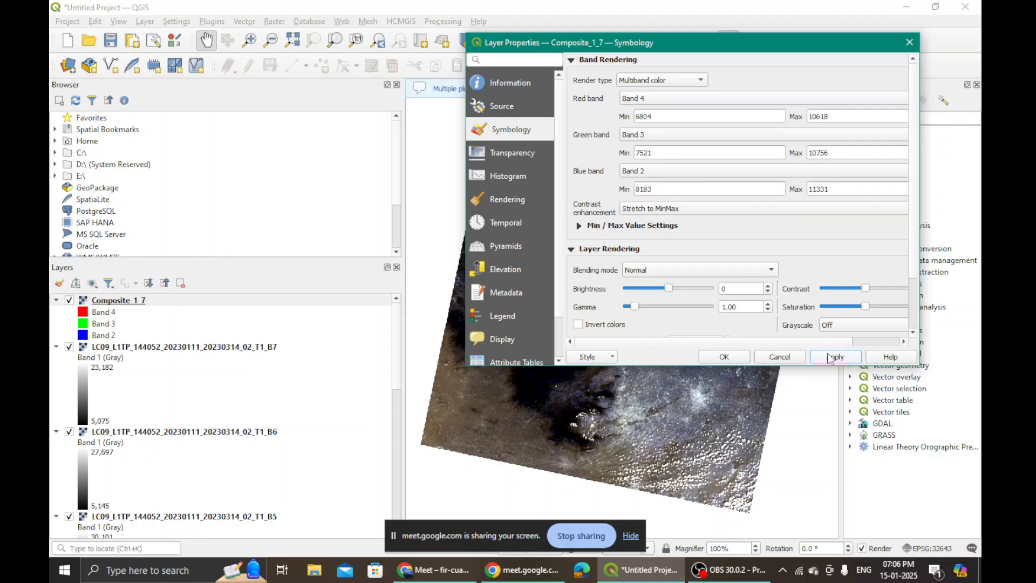
click(725, 359)
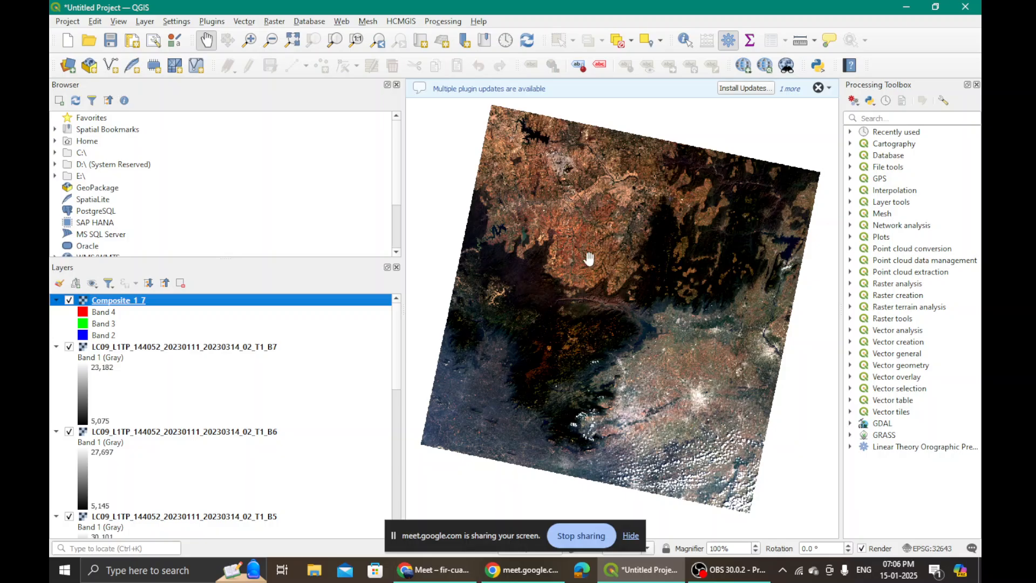
- Switch to WhatsApp in Chrome and send "We may join the meeting." to the 3 Days QGIS Course group
click(435, 569)
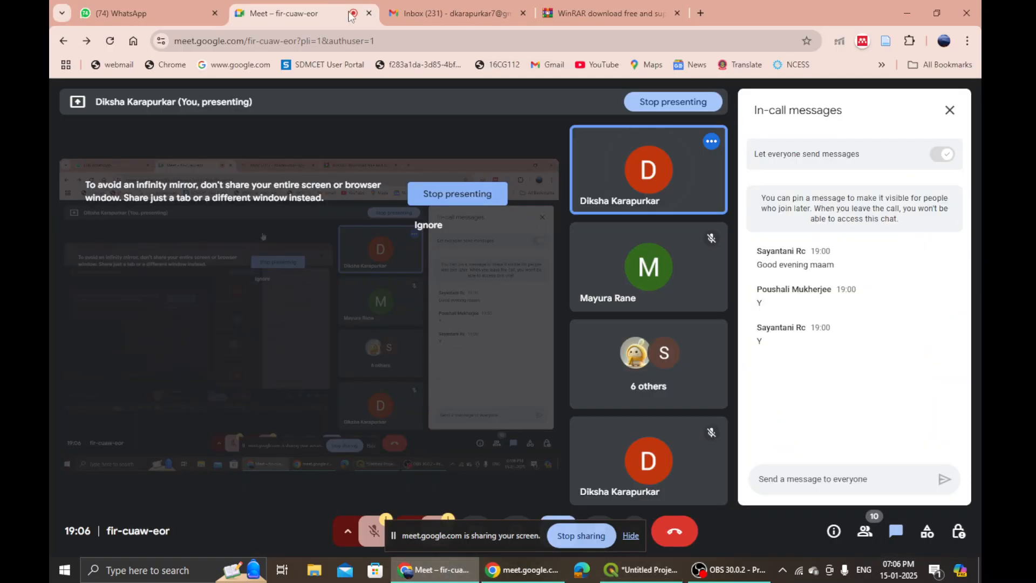
click(103, 10)
scroll(676, 385, down, 5)
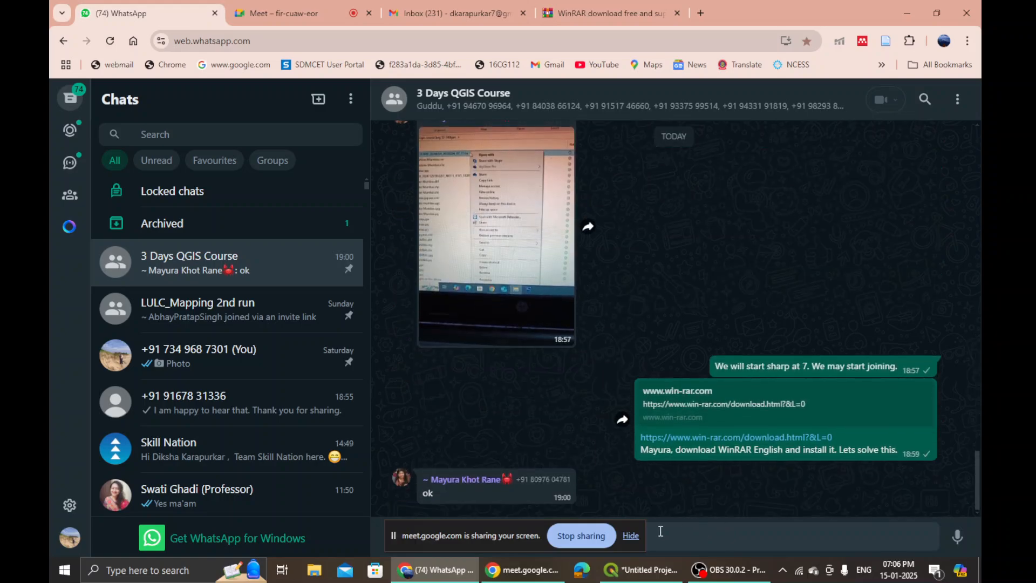
click(628, 536)
click(626, 538)
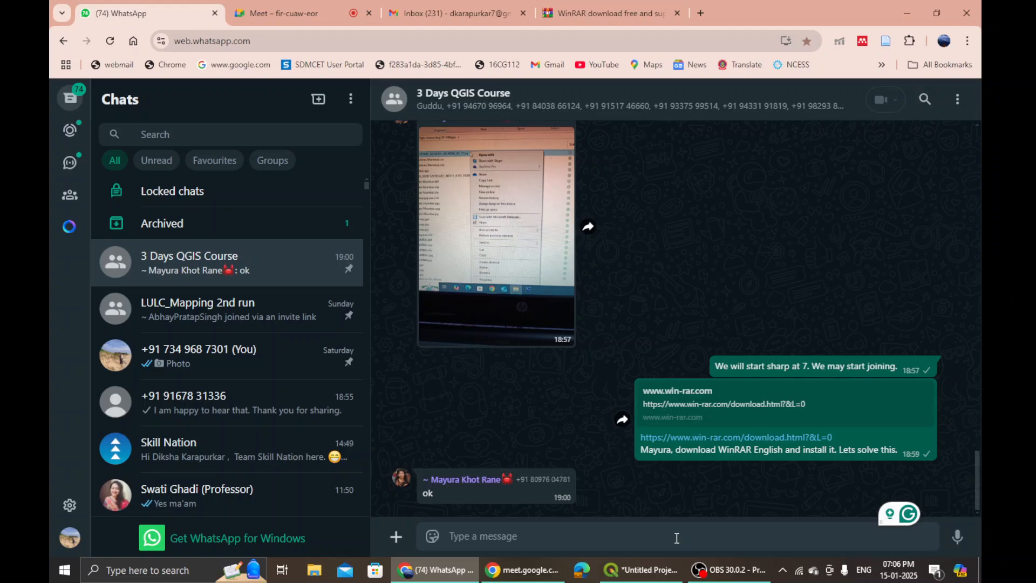
text(We may join t)
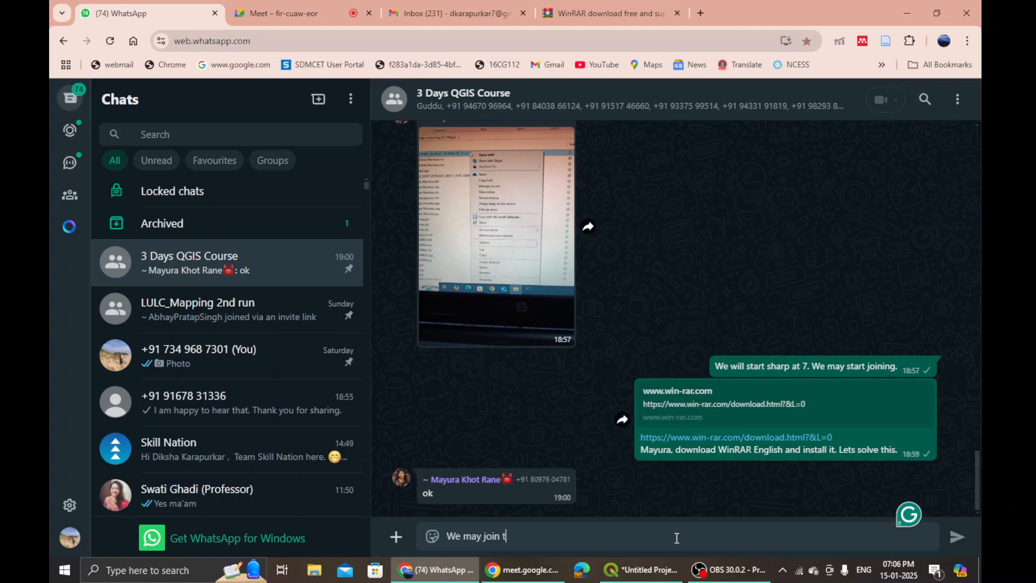
text(he meeting.)
key(Return)
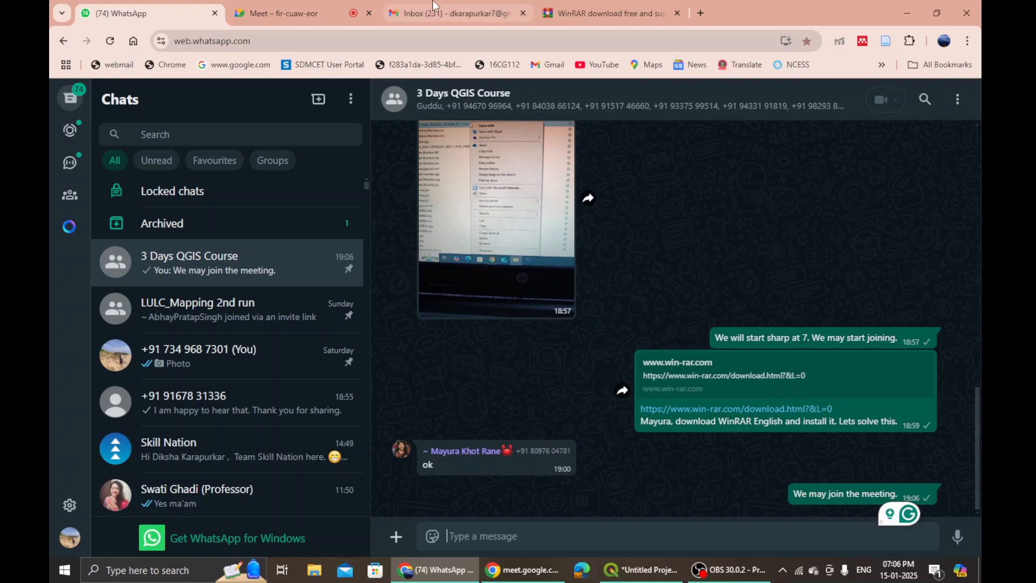
- Return to QGIS and dismiss the plugin update notifications above the map
click(643, 570)
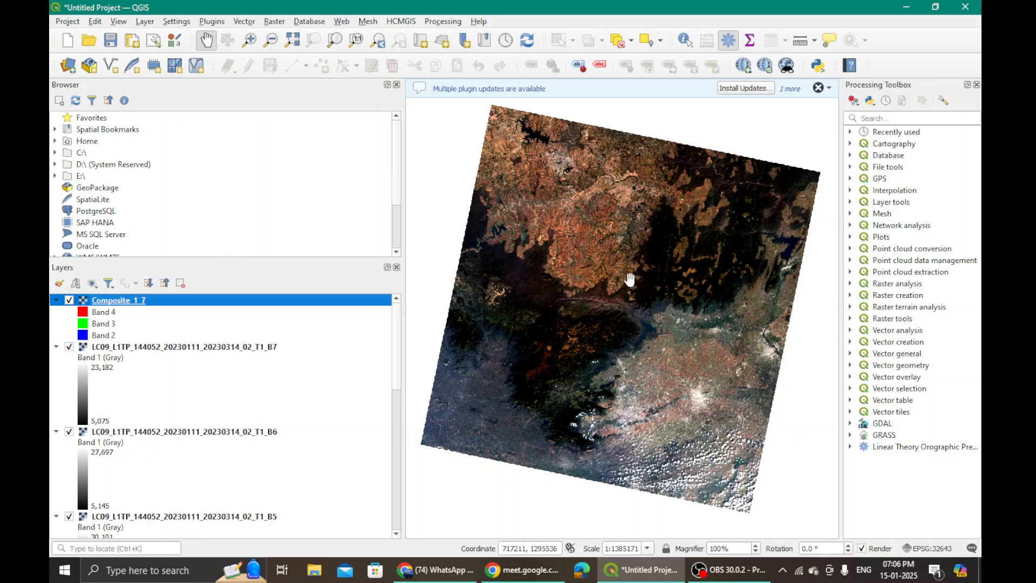
click(819, 89)
click(819, 89)
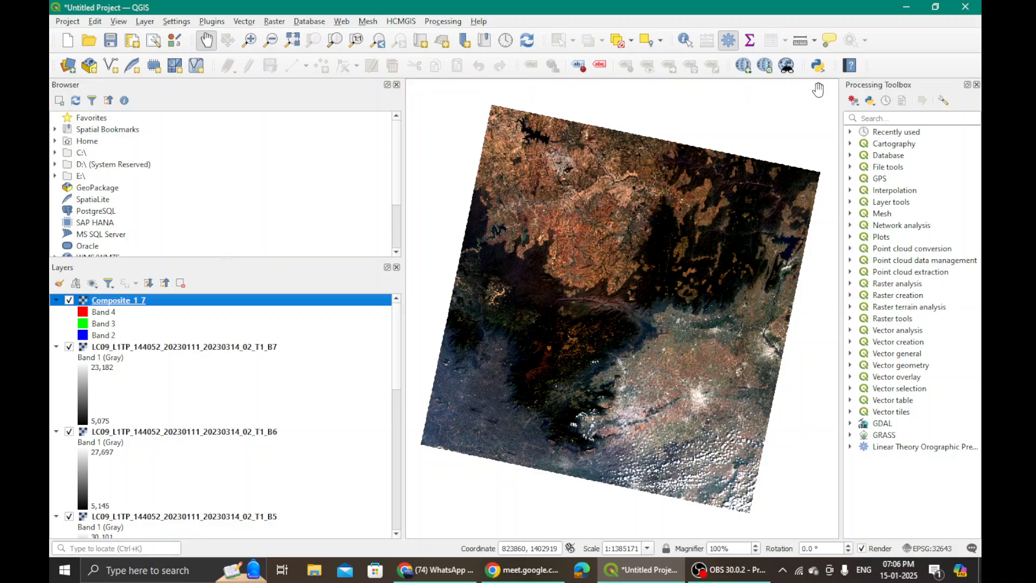
- Find the esri.com Landsat 8 band combinations link in the WhatsApp course chat, open it in a new tab and view the RGB combinations table
click(444, 577)
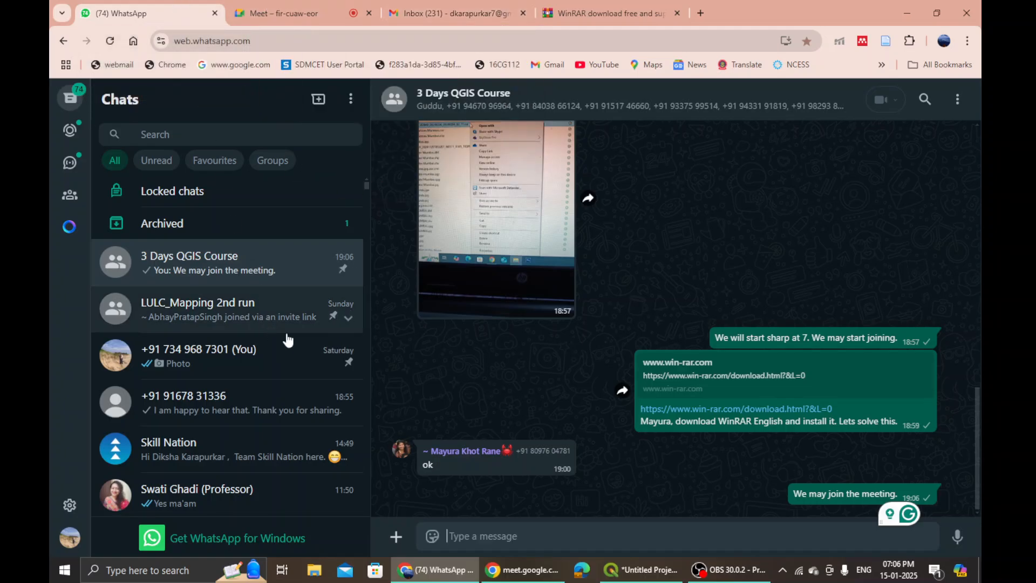
scroll(640, 365, up, 10)
scroll(639, 366, up, 10)
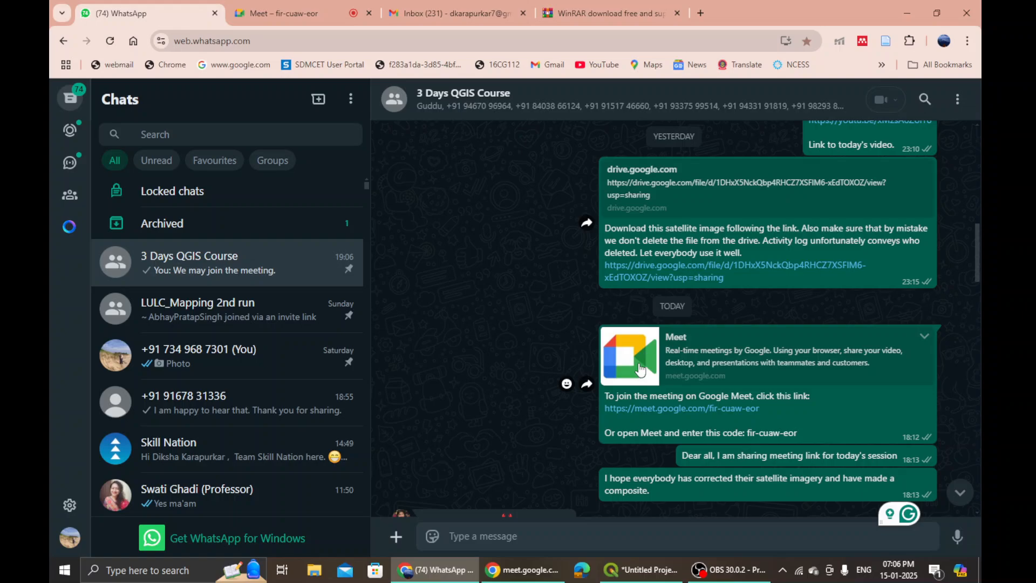
scroll(640, 365, up, 5)
scroll(639, 357, up, 3)
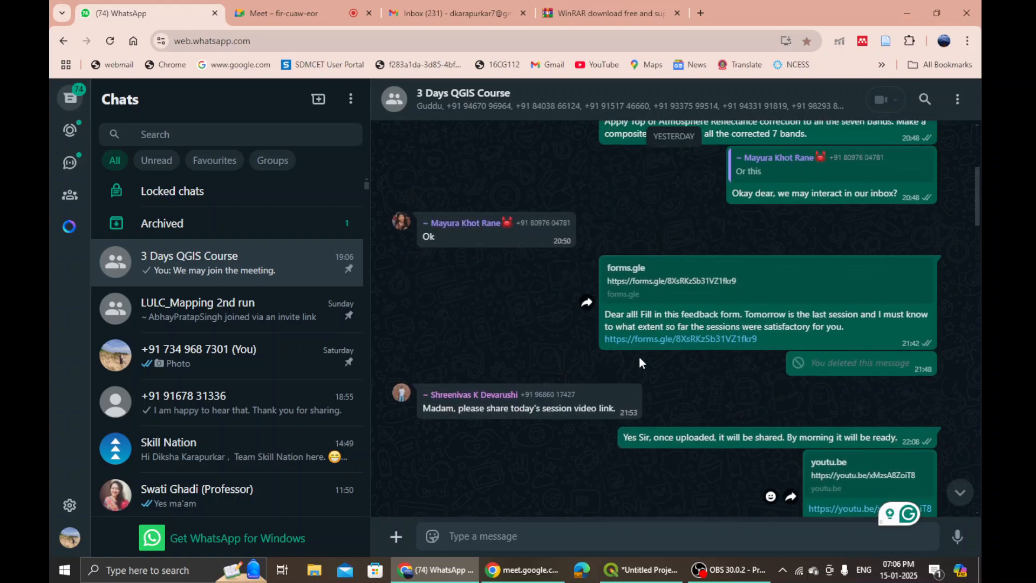
scroll(639, 357, up, 4)
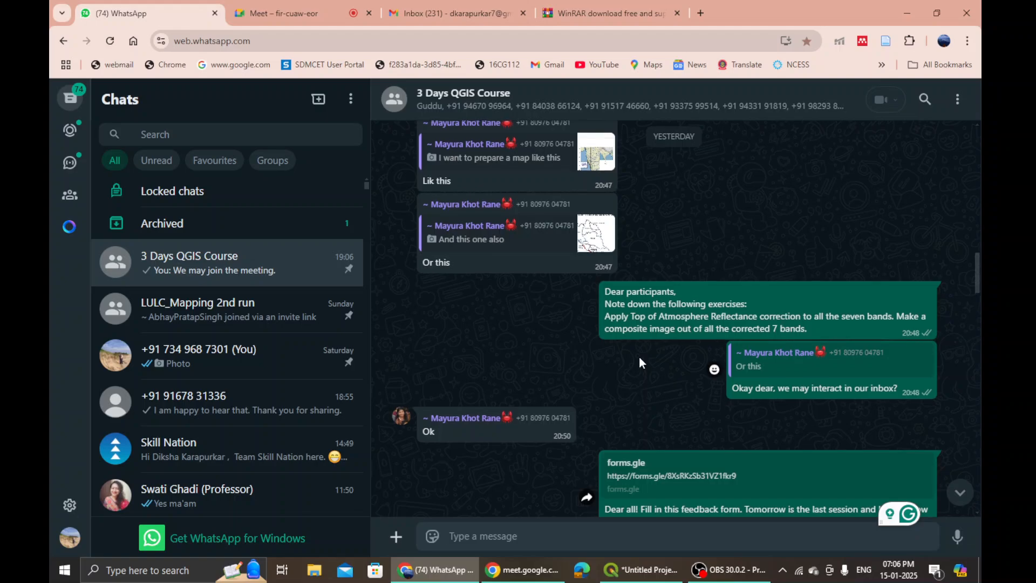
scroll(639, 357, up, 5)
scroll(640, 358, up, 8)
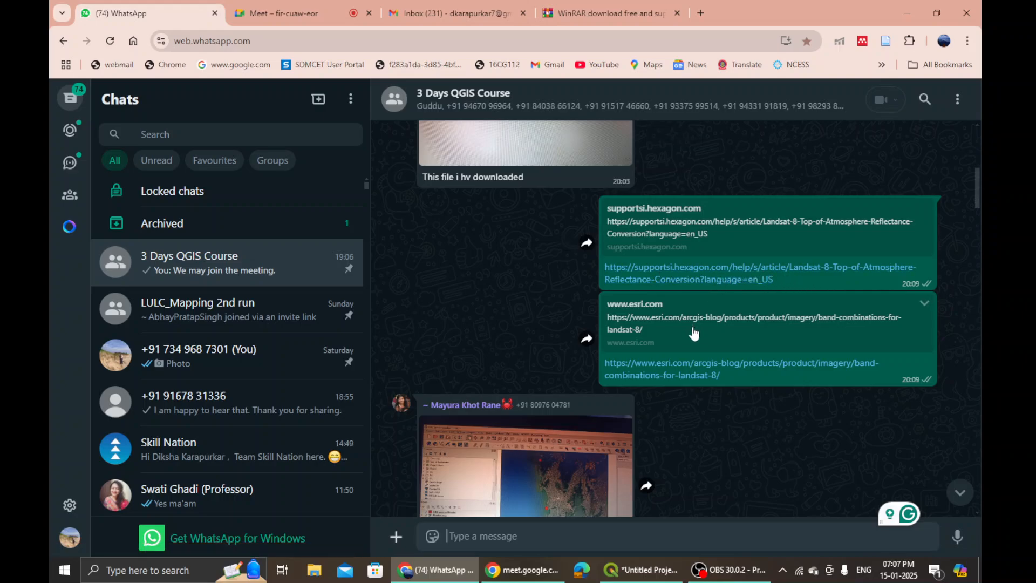
right_click(694, 368)
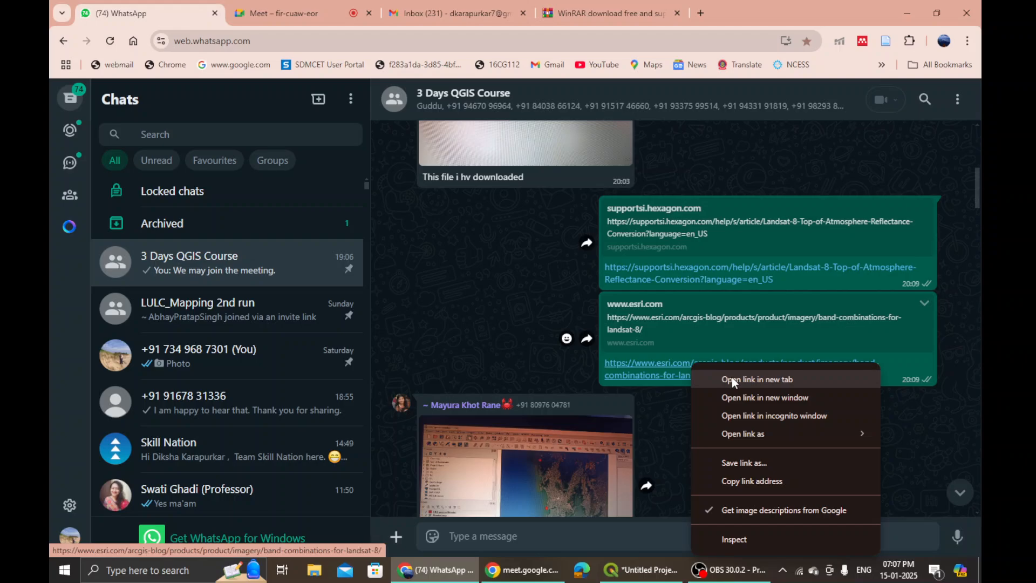
click(723, 442)
click(288, 10)
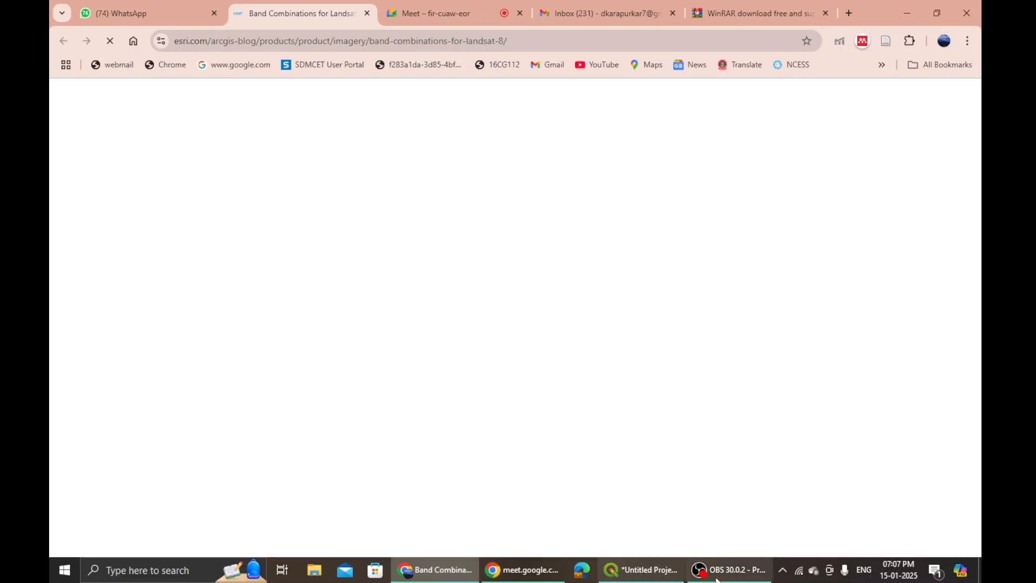
scroll(554, 313, down, 3)
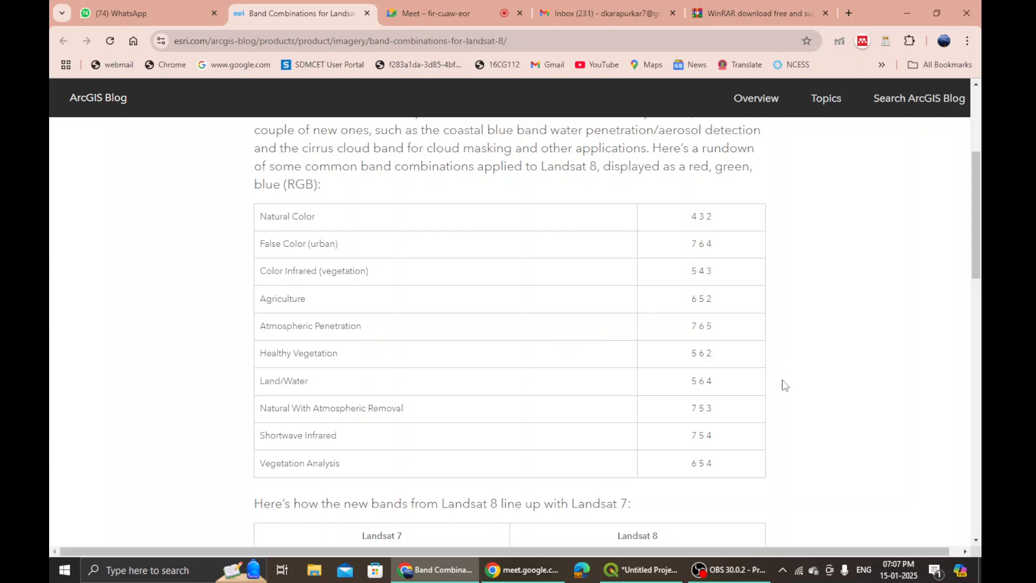
- Return to QGIS and examine the Composite_1_7 image on the map canvas
mouse_move(650, 570)
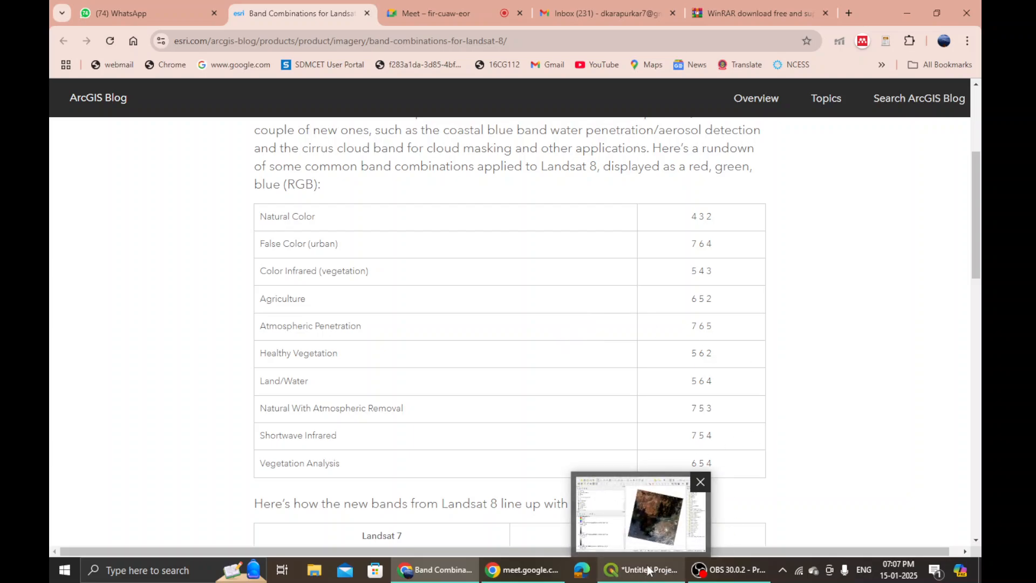
click(649, 569)
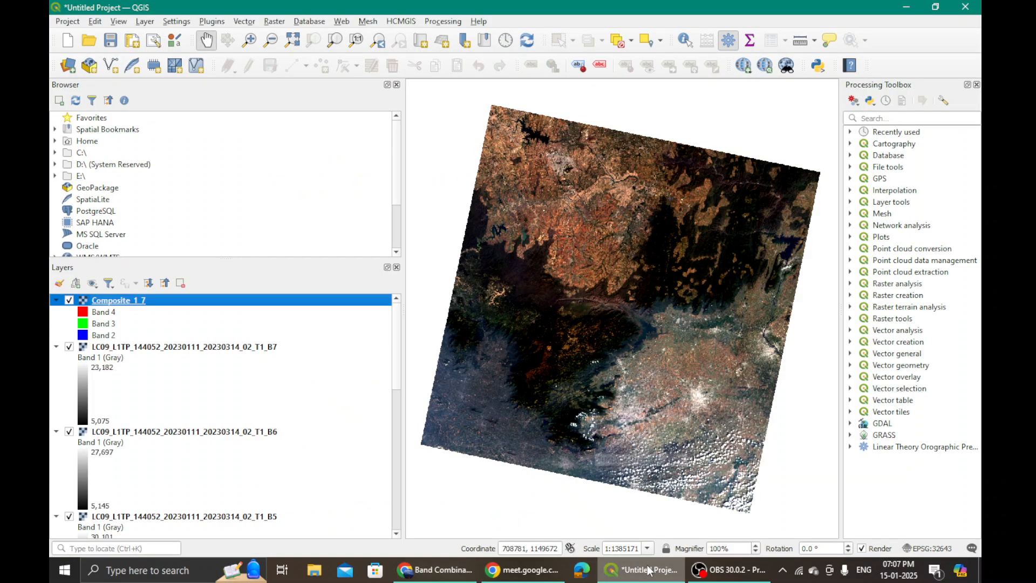
click(145, 23)
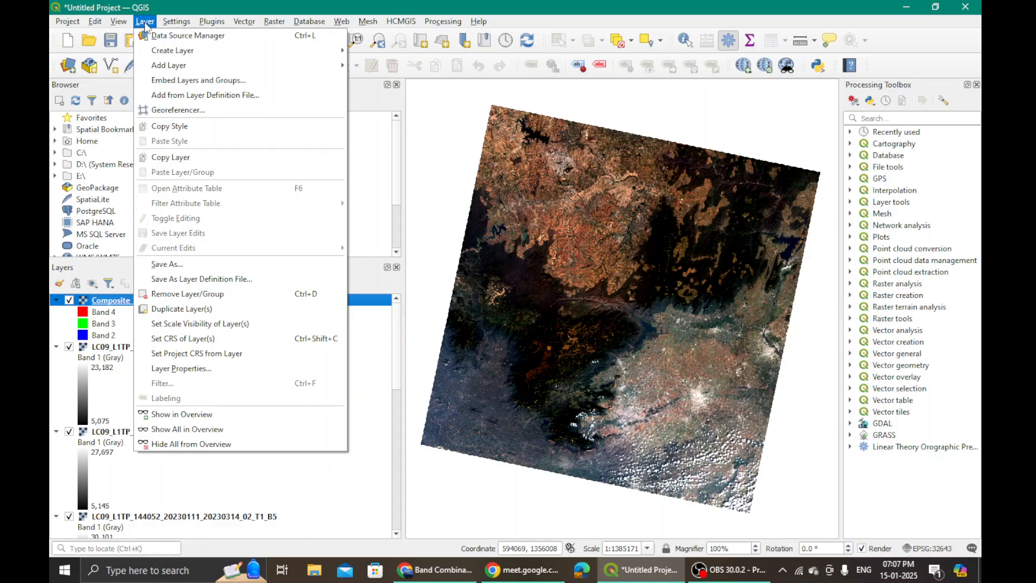
click(443, 187)
drag(693, 409, 513, 284)
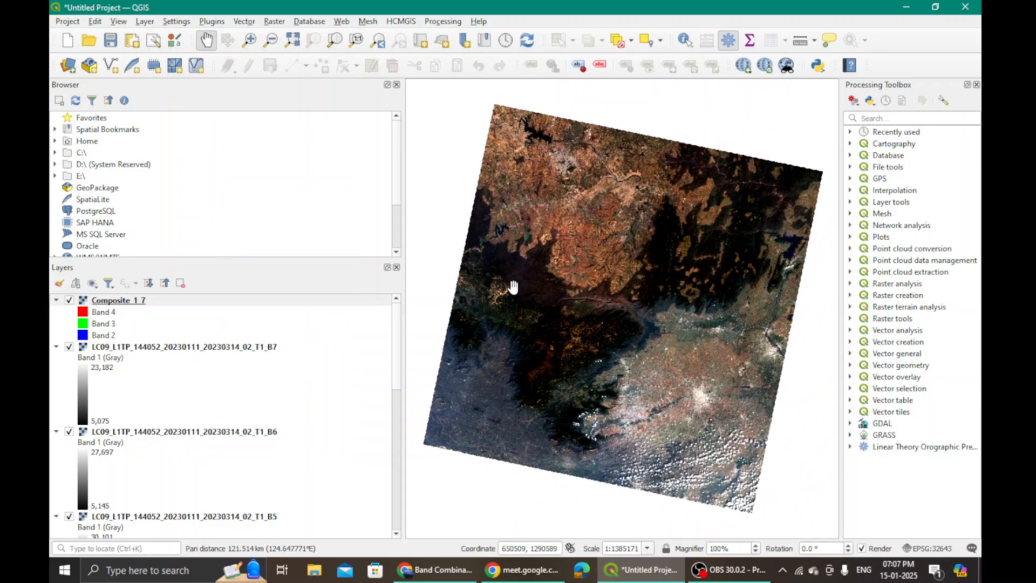
- Switch to Chrome and bring up the Gmail inbox
click(435, 570)
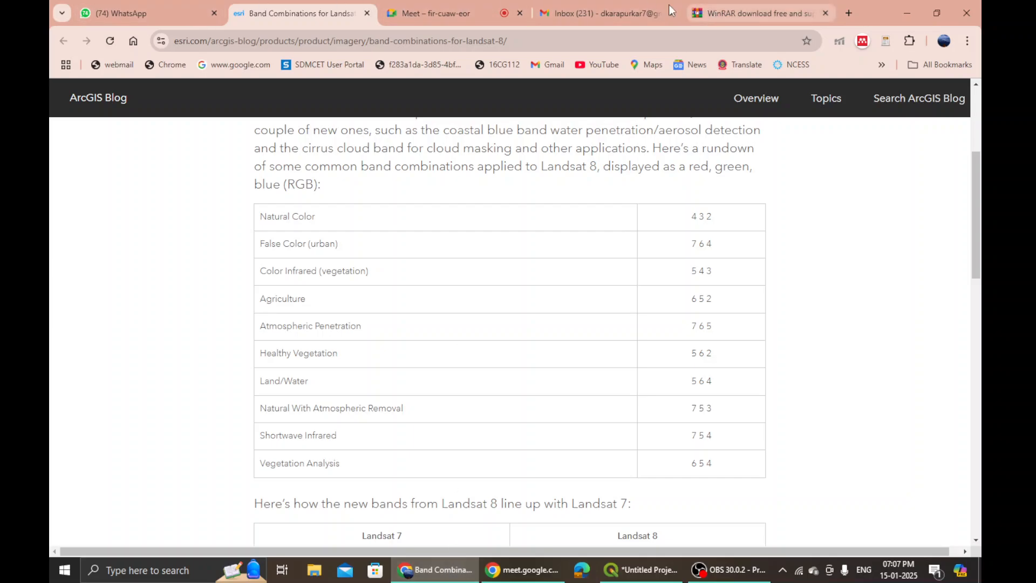
click(766, 2)
click(595, 2)
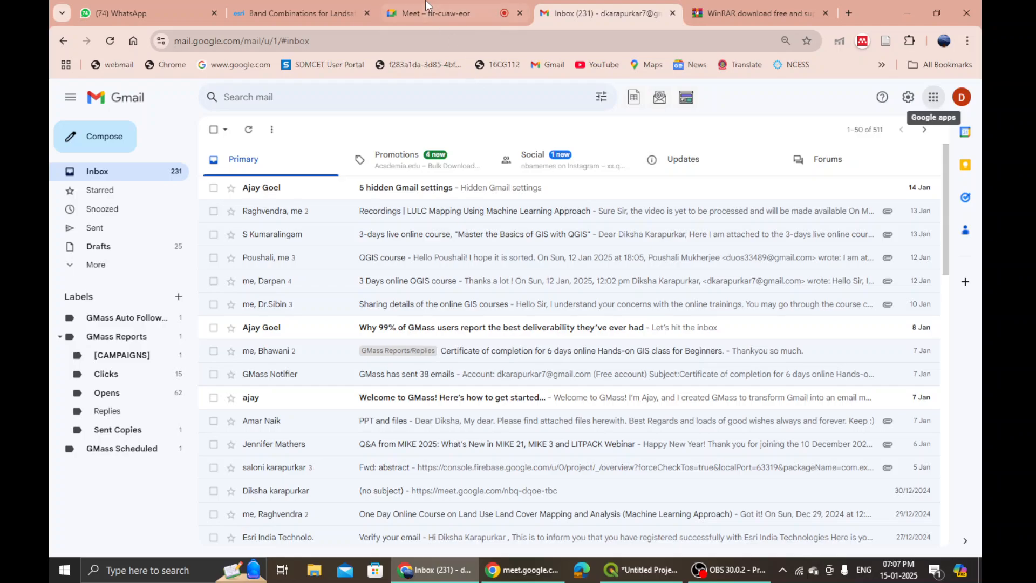
- Check the in-call messages in the Google Meet call, then return to QGIS
click(448, 12)
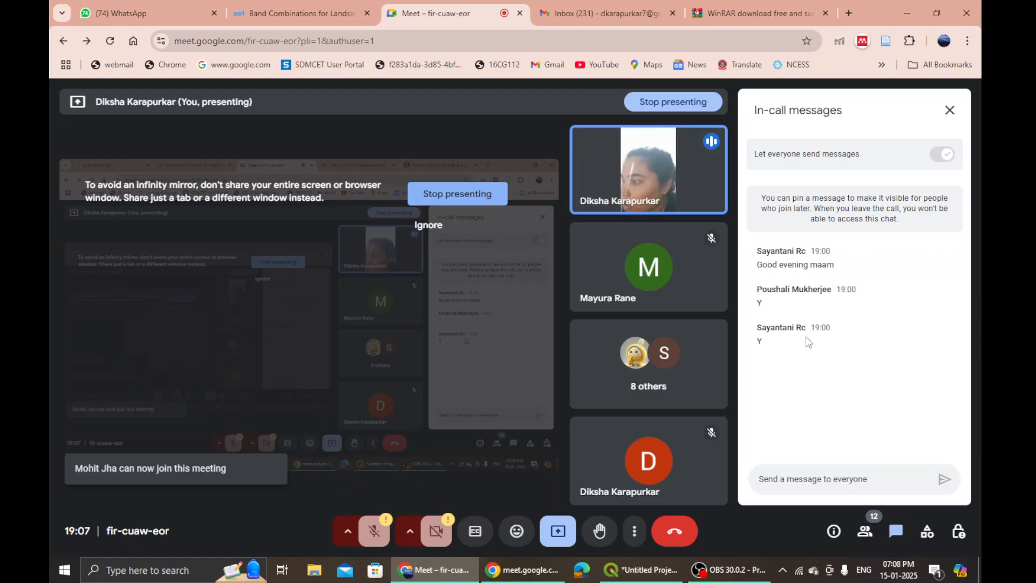
click(644, 571)
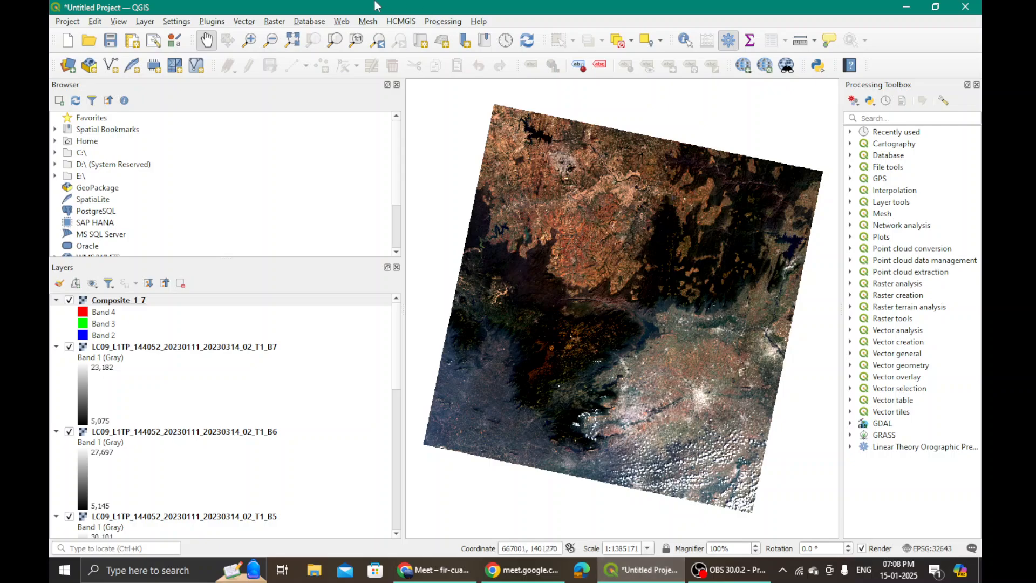
click(310, 21)
mouse_move(280, 21)
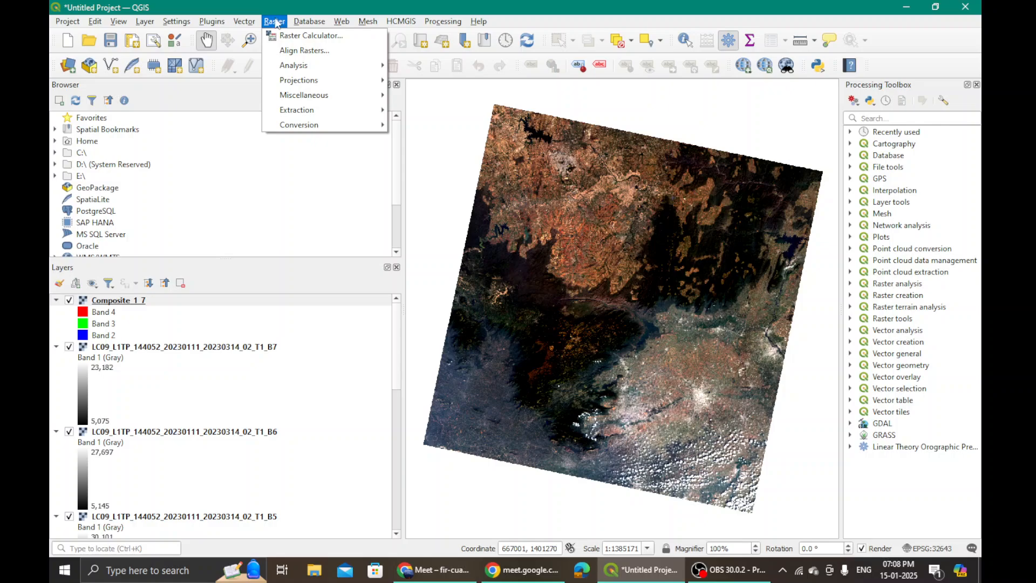
mouse_move(216, 26)
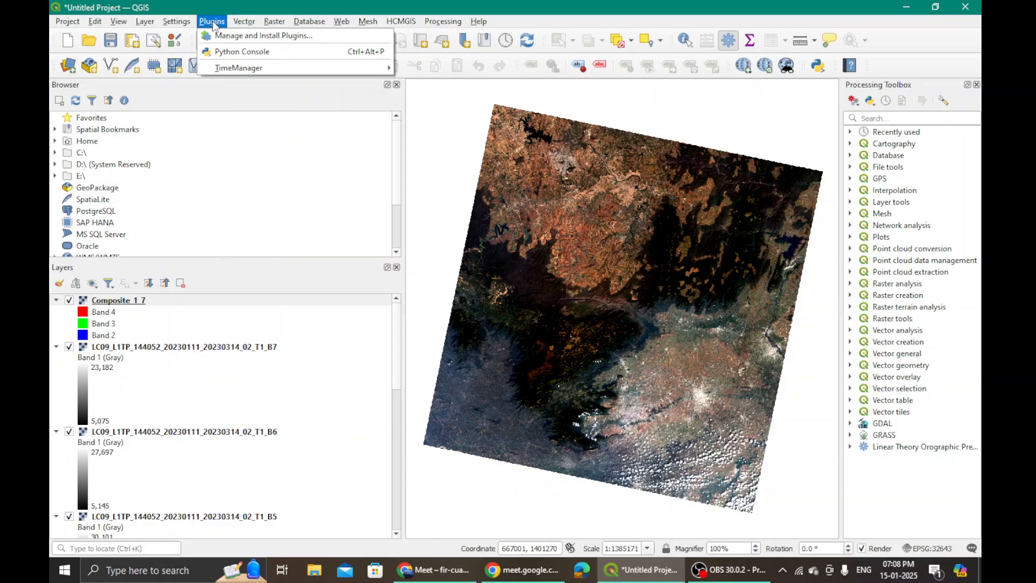
mouse_move(171, 26)
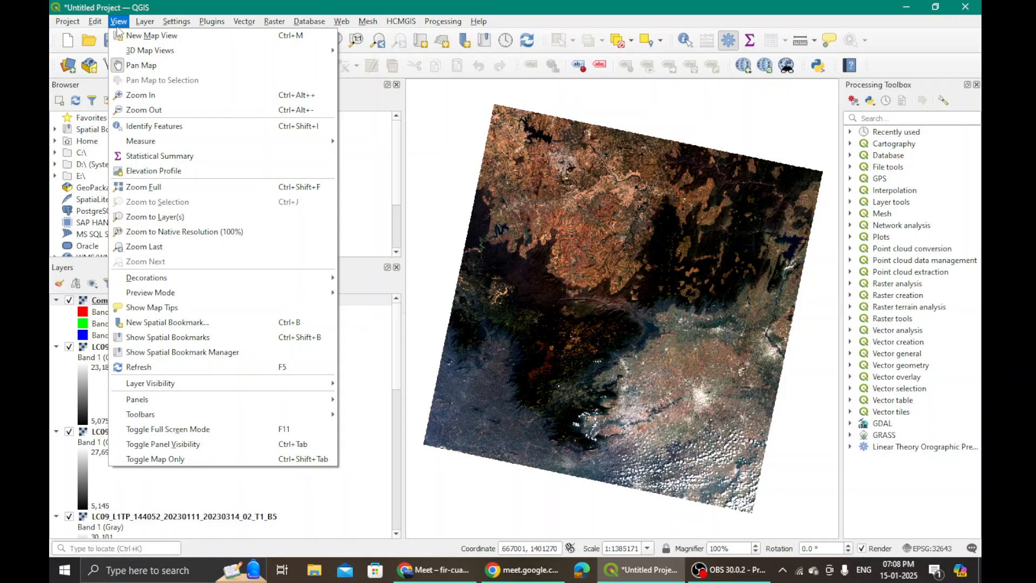
mouse_move(72, 26)
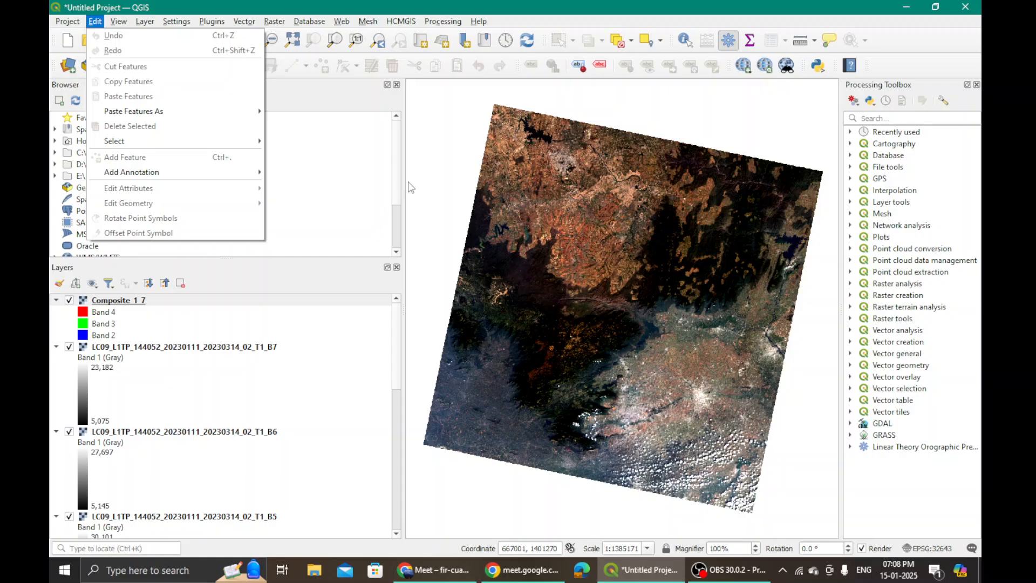
drag(476, 114, 626, 314)
scroll(174, 358, down, 10)
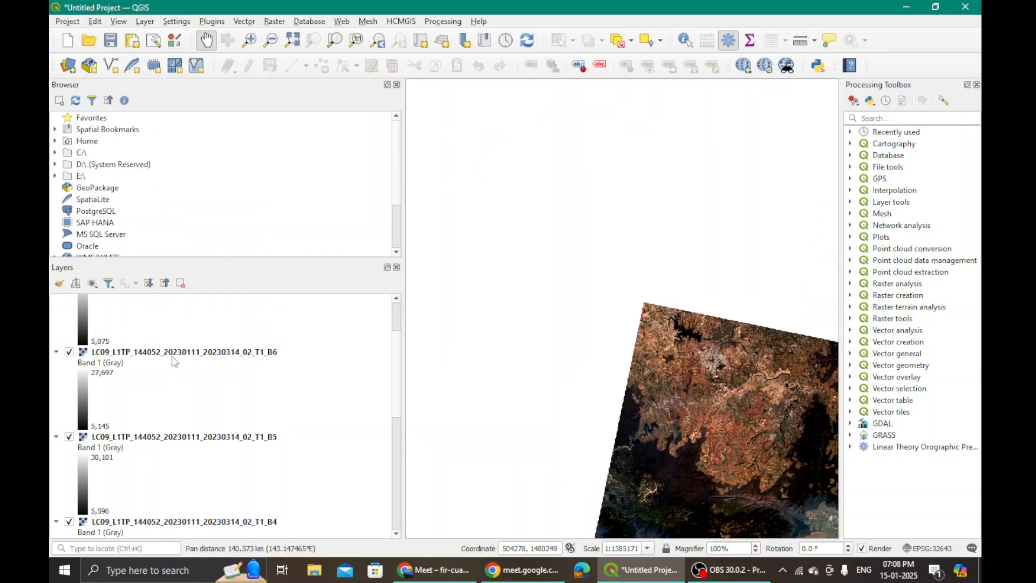
drag(397, 479, 395, 332)
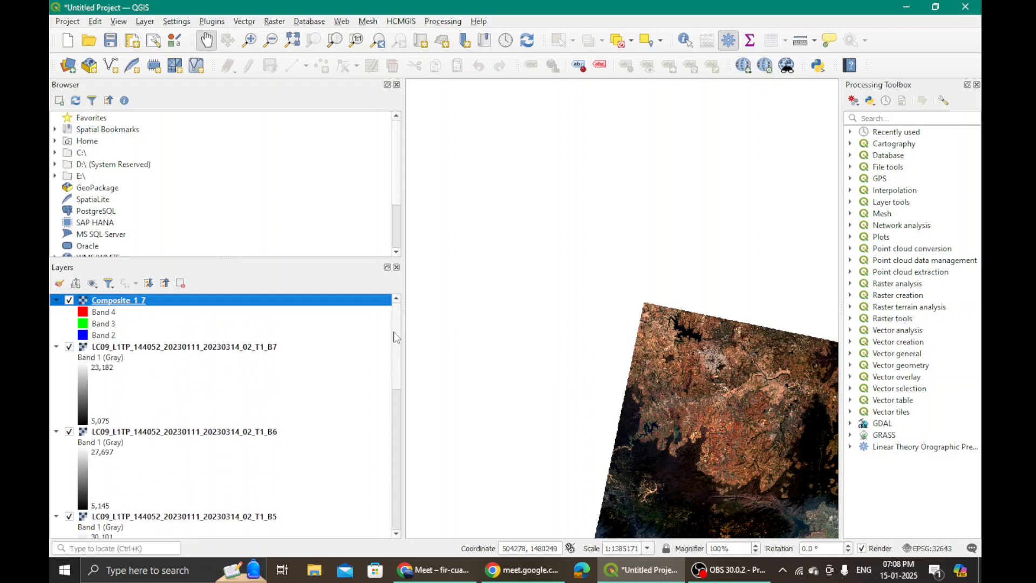
- Start Build Virtual Raster and choose the seven LC09 band layers B1 to B7 as inputs, leaving out Composite_1_7
click(273, 21)
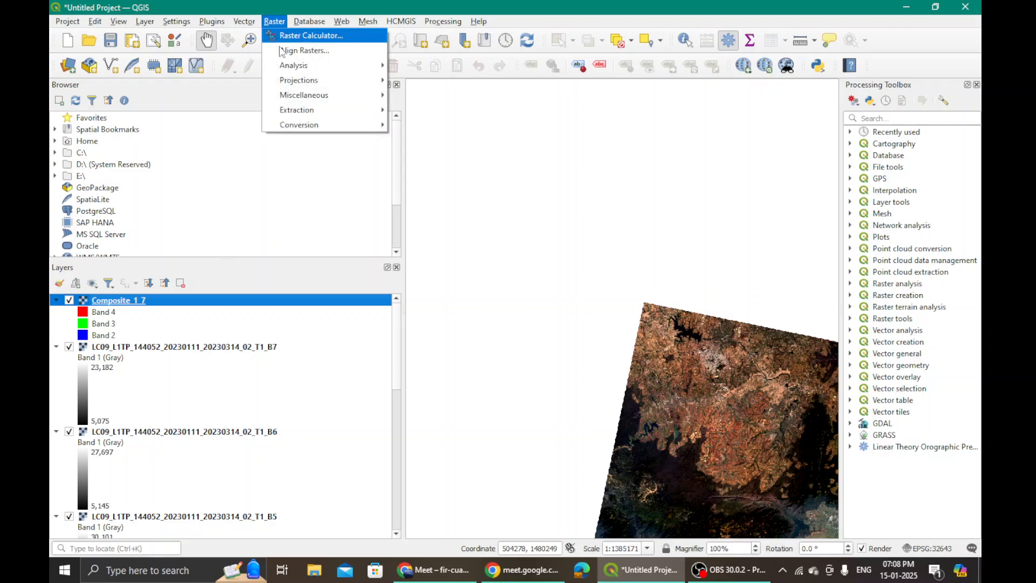
mouse_move(297, 100)
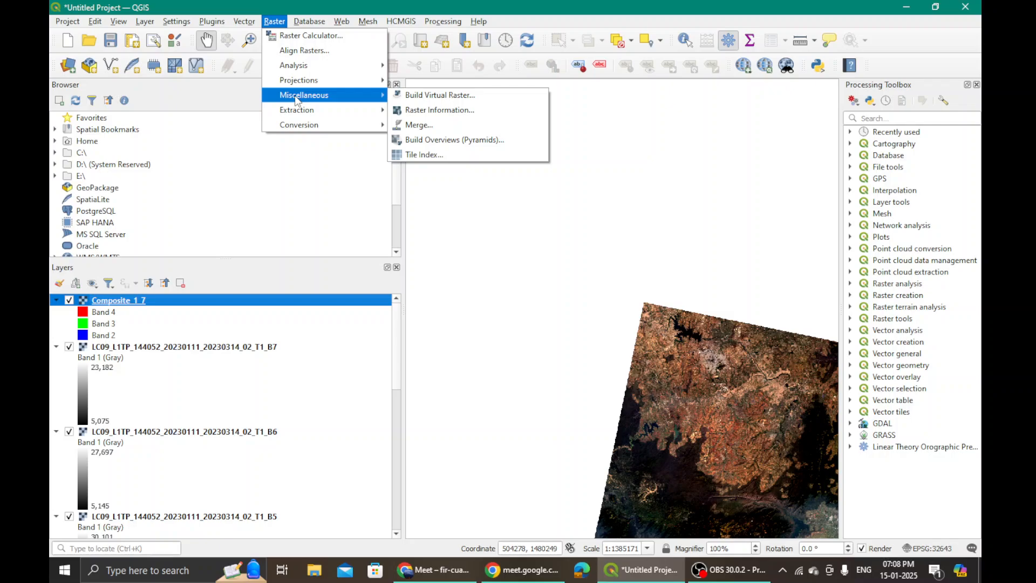
click(440, 95)
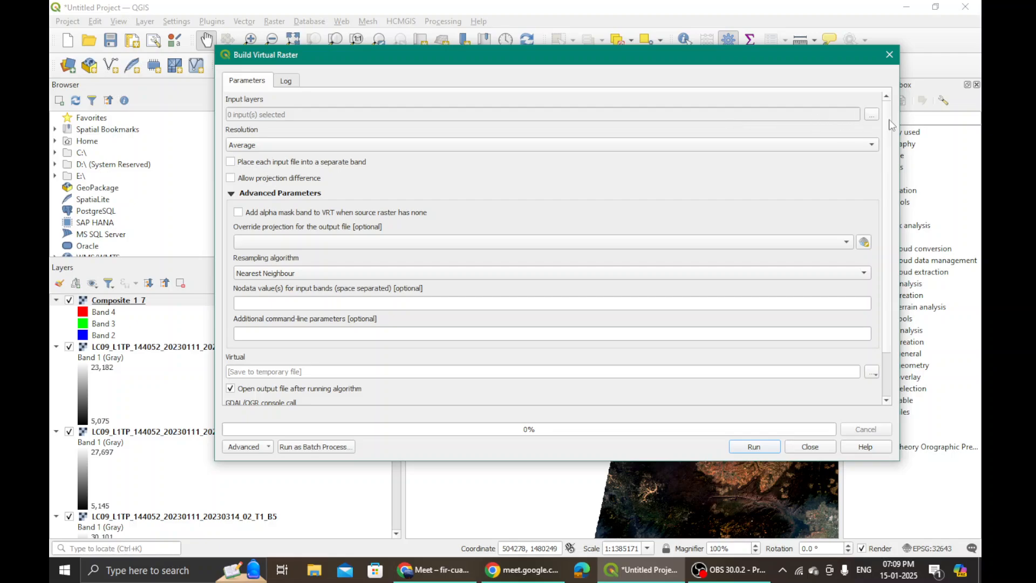
click(872, 114)
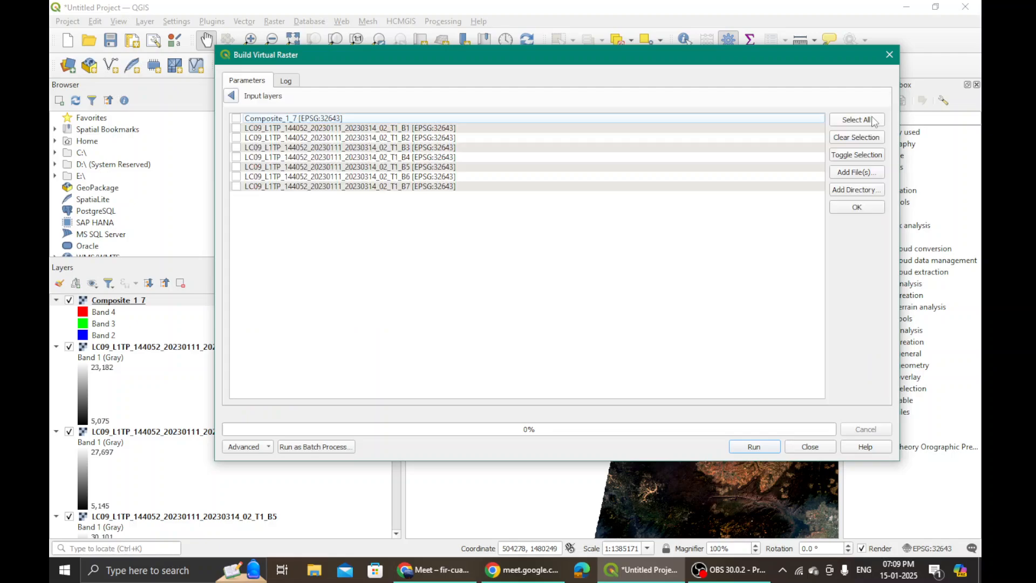
click(236, 128)
click(237, 138)
click(237, 147)
click(236, 157)
click(236, 167)
click(237, 176)
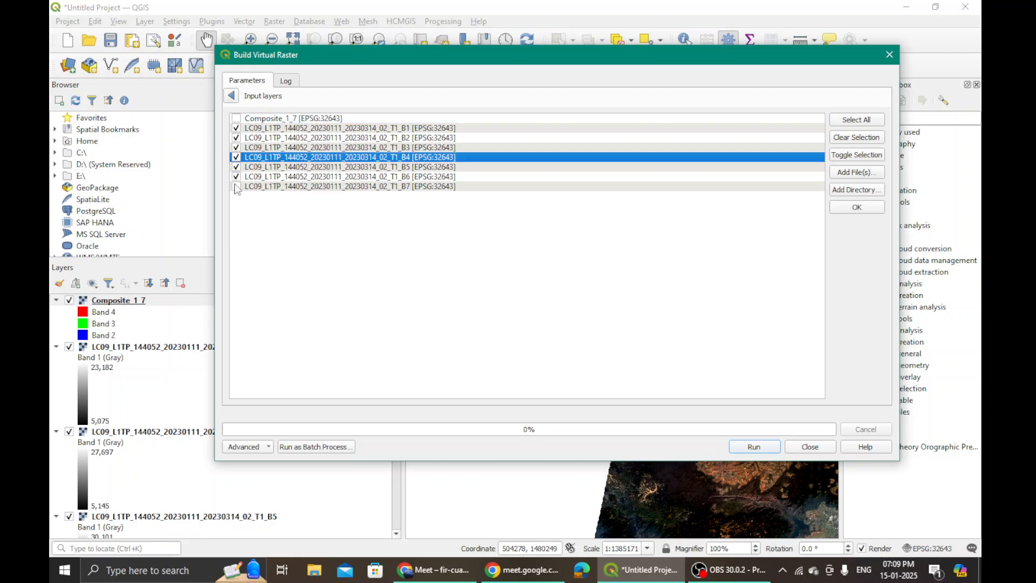
click(236, 186)
click(858, 208)
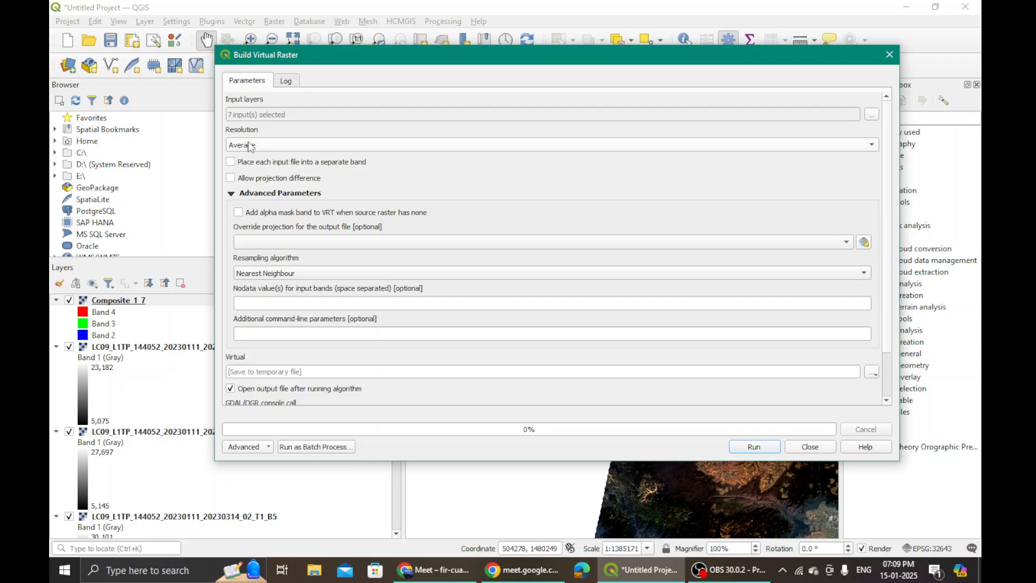
- Set the virtual raster's resolution to Highest and place each input file into a separate band
click(270, 147)
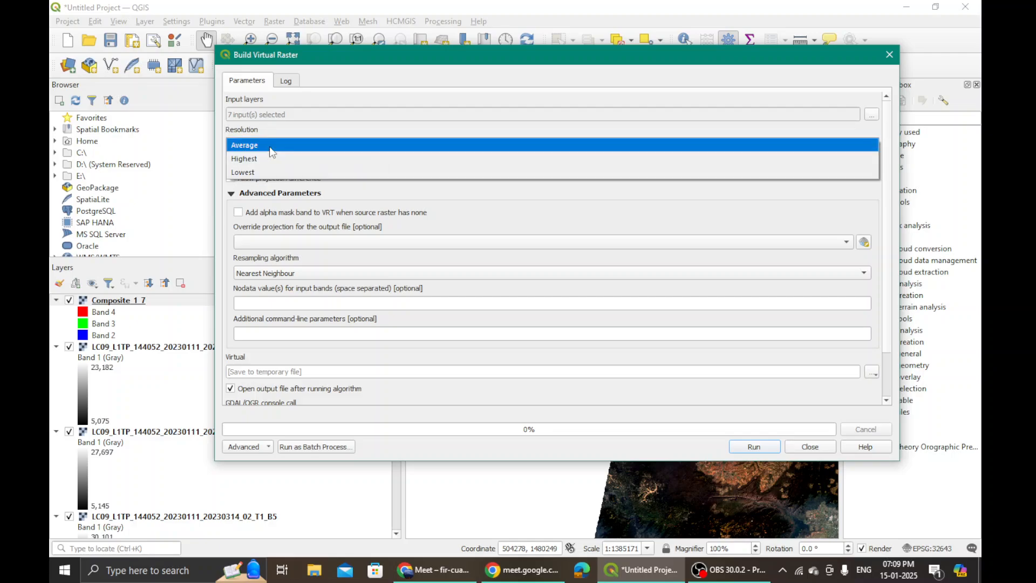
click(270, 159)
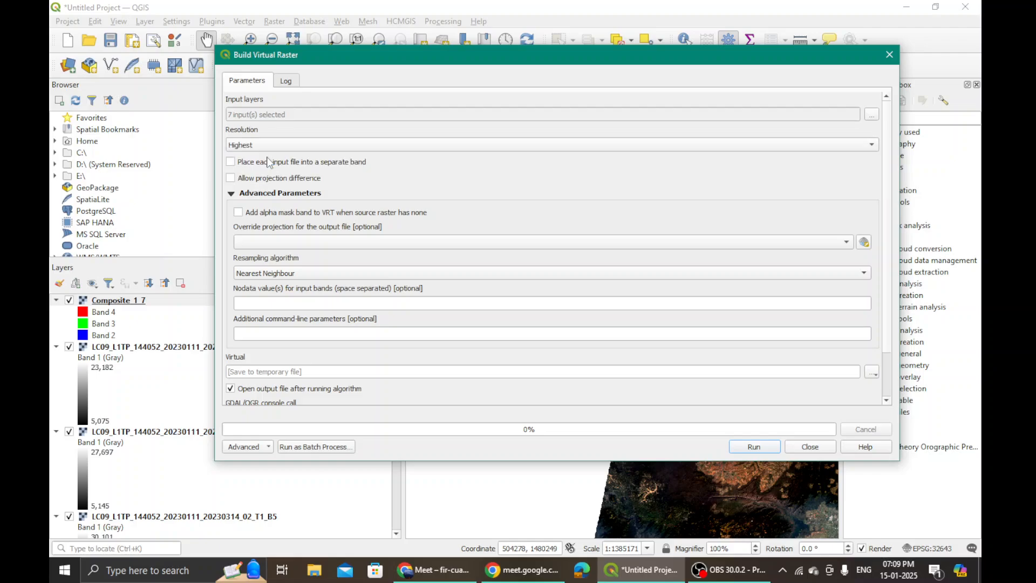
click(230, 162)
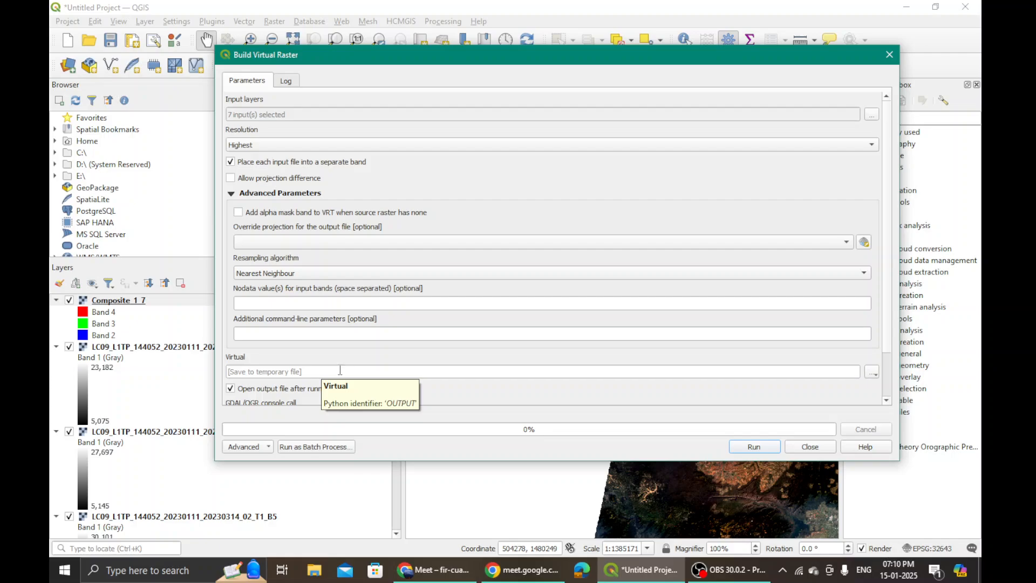
- Set the output file to Composite_1_7.vrt in the processed folder, replacing the existing file
click(873, 374)
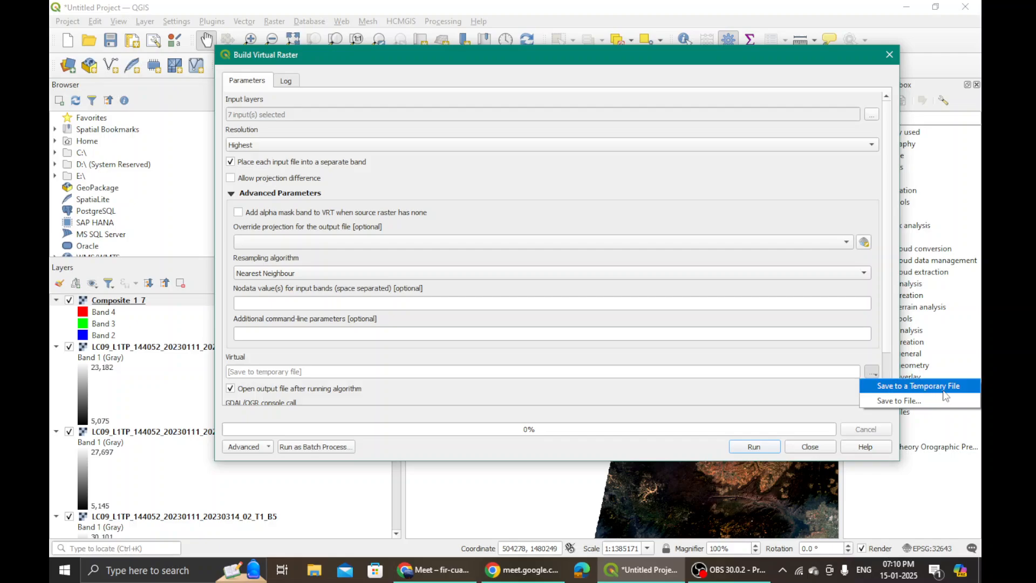
click(901, 401)
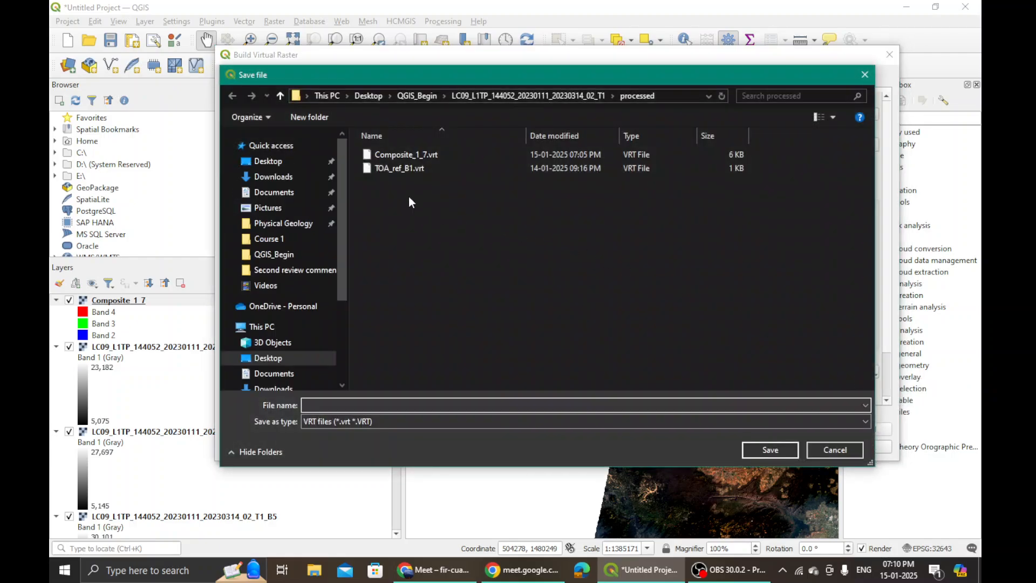
click(399, 153)
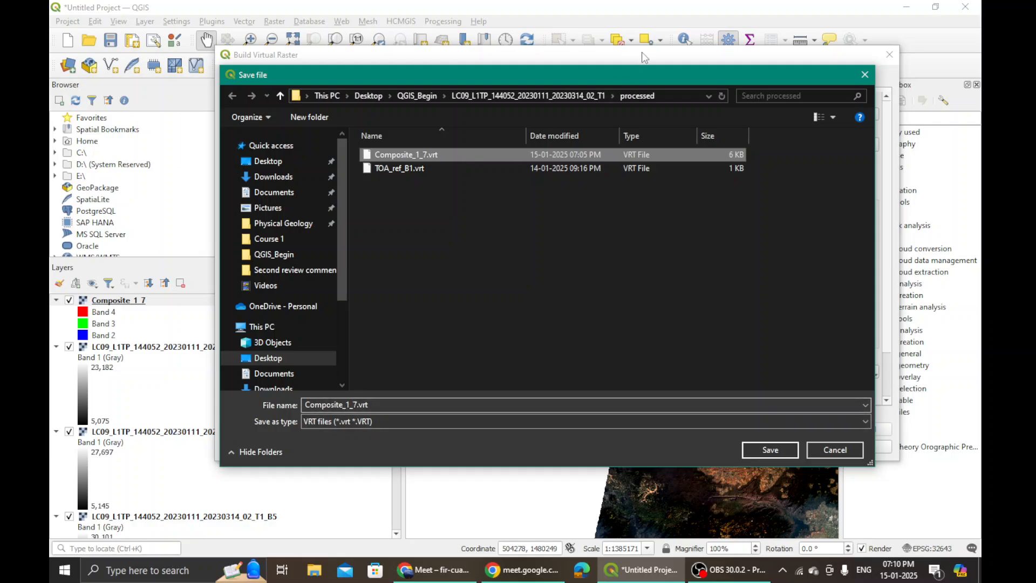
click(529, 97)
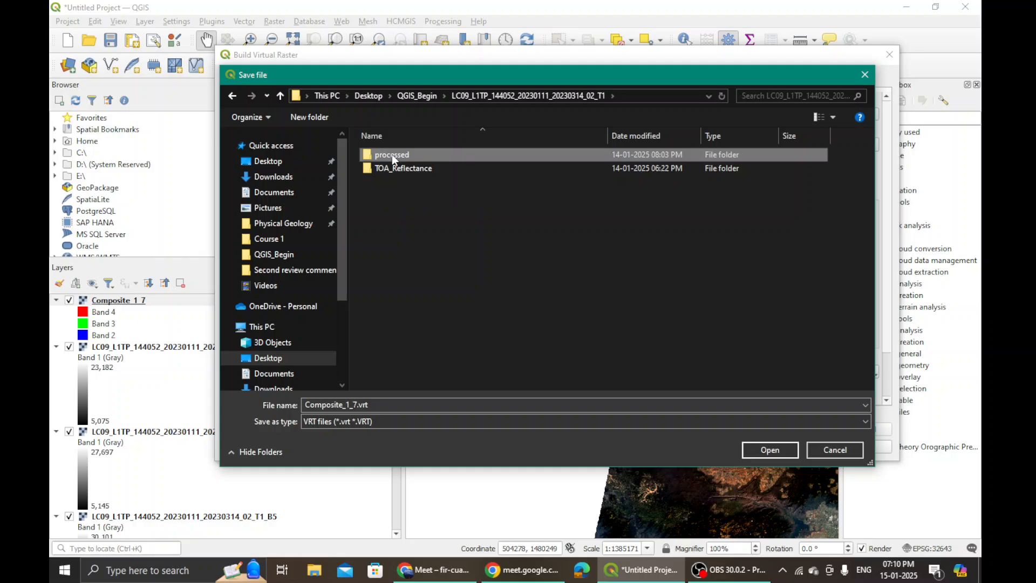
double_click(392, 154)
click(400, 154)
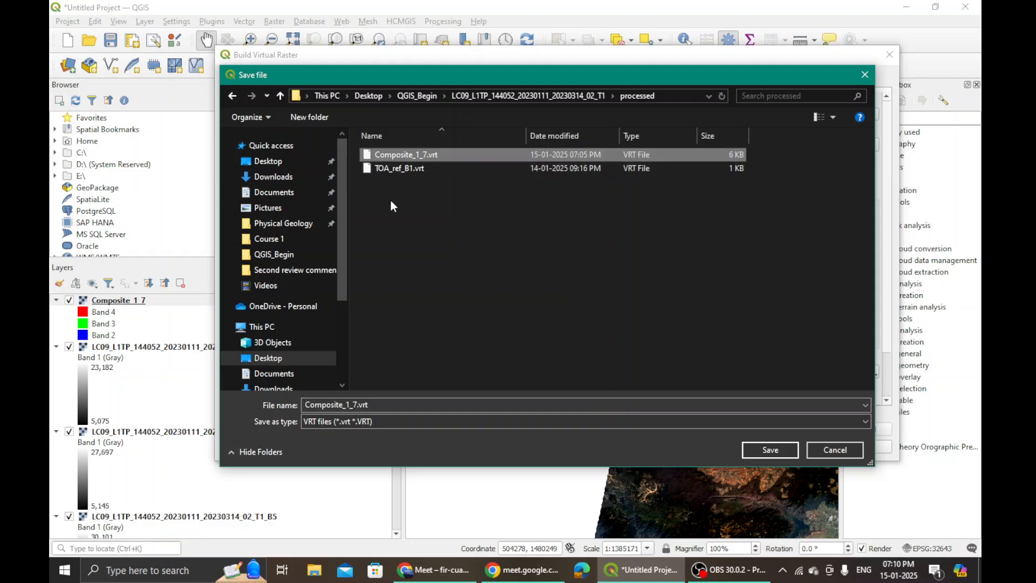
click(791, 451)
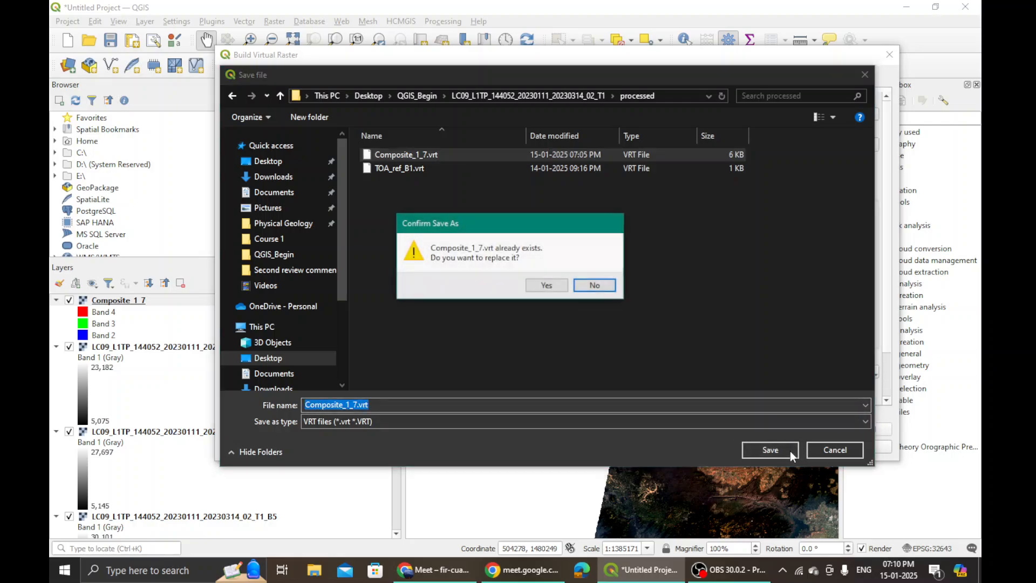
click(540, 284)
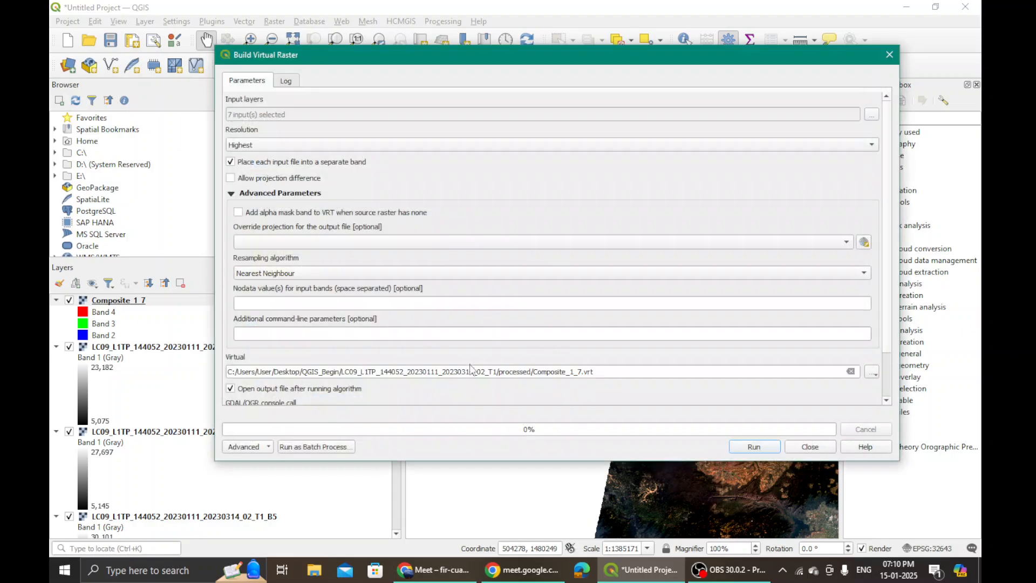
- Review the virtual raster parameters, run the tool to build the seven-band composite and close its dialog
scroll(890, 289, down, 2)
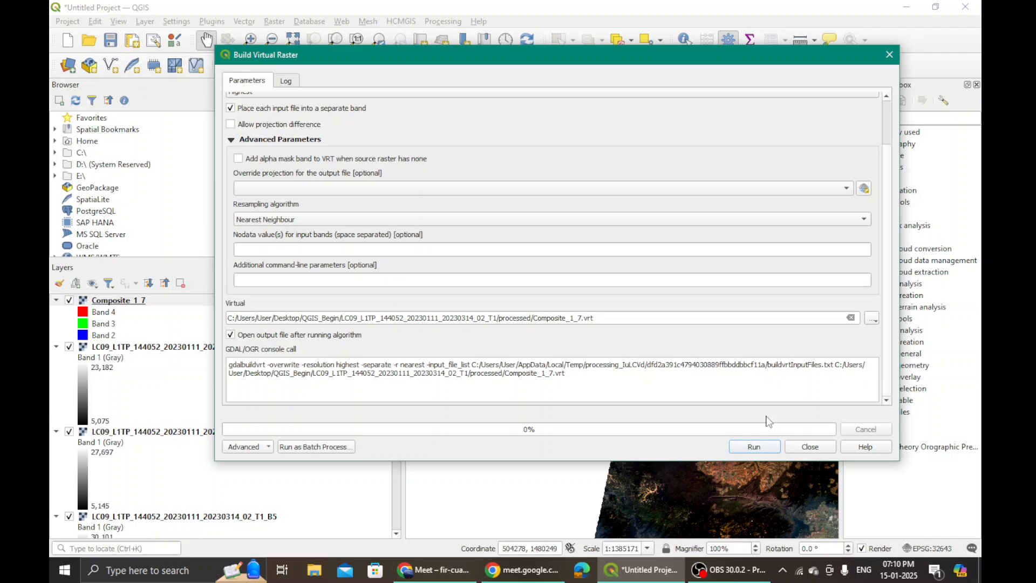
scroll(684, 335, up, 2)
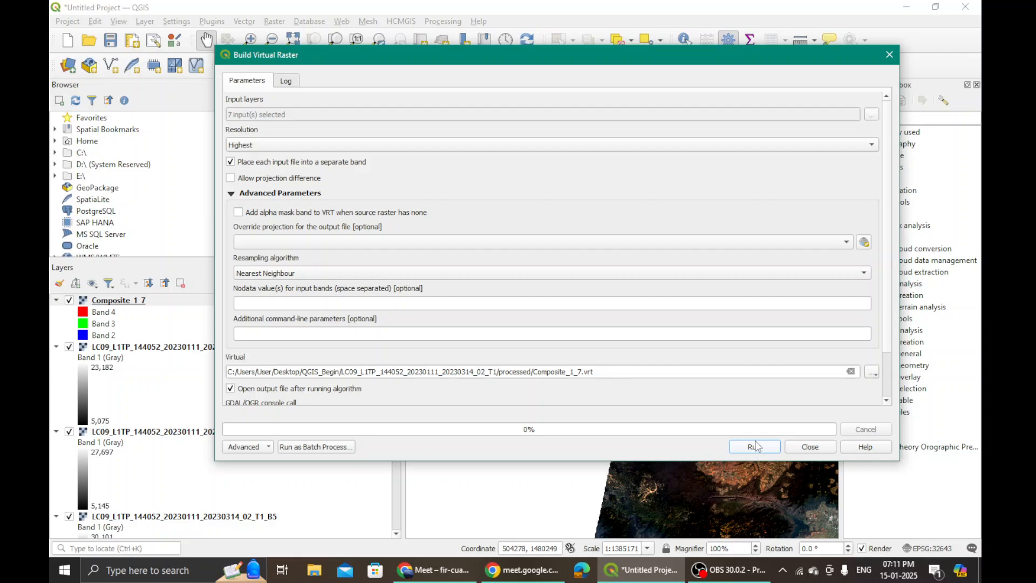
scroll(771, 358, down, 2)
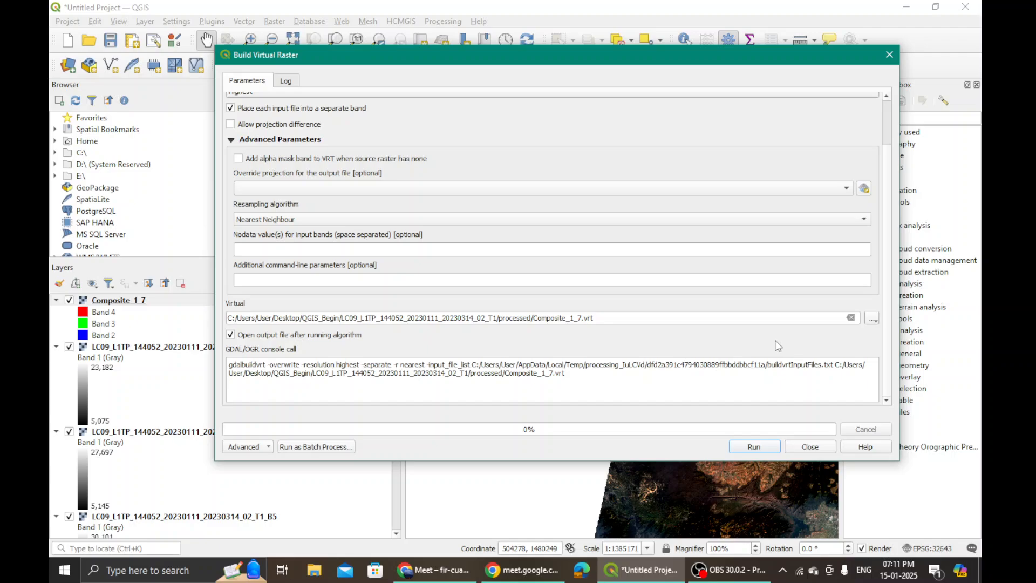
click(749, 447)
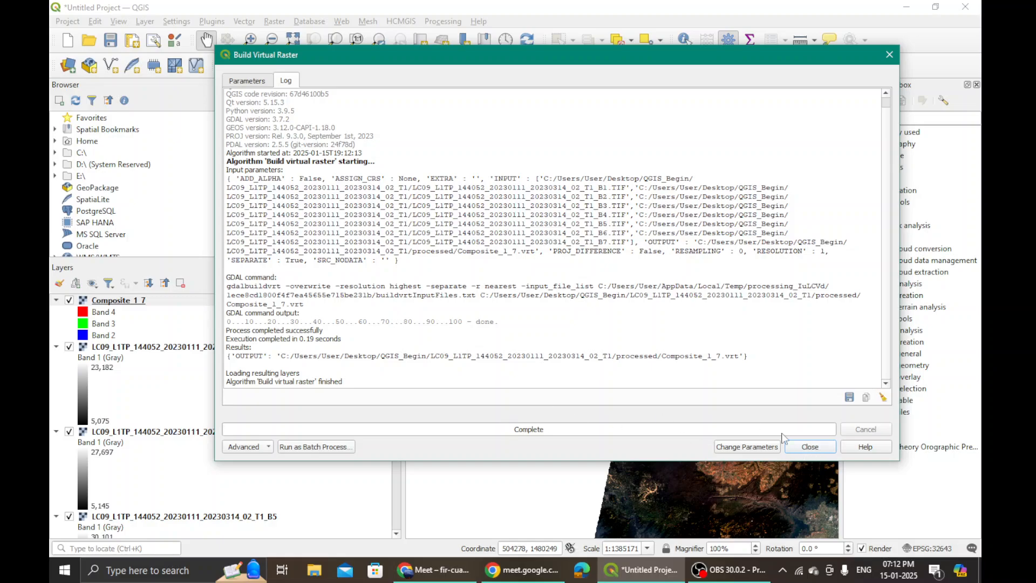
click(821, 446)
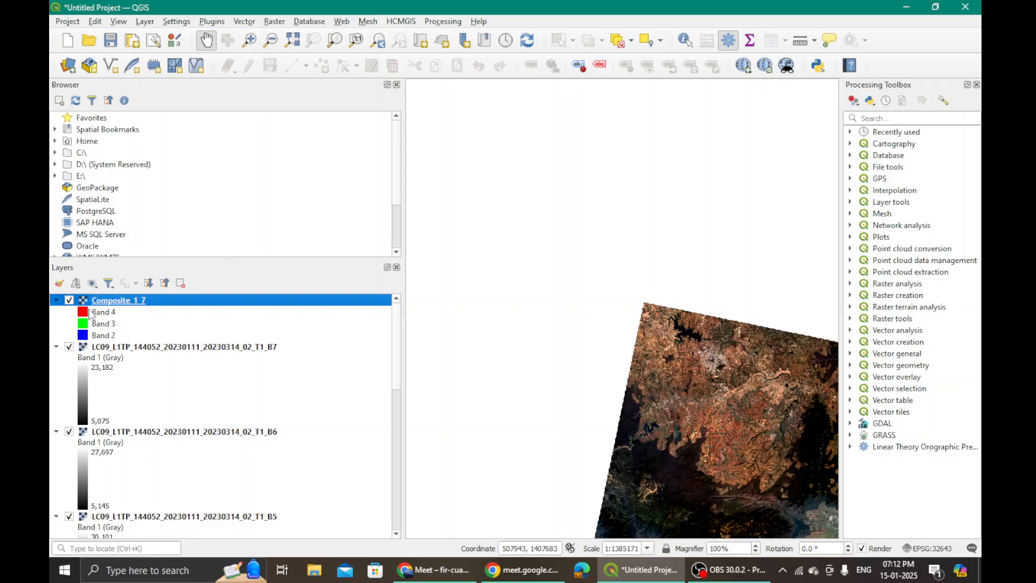
drag(604, 349, 494, 182)
drag(586, 272, 537, 233)
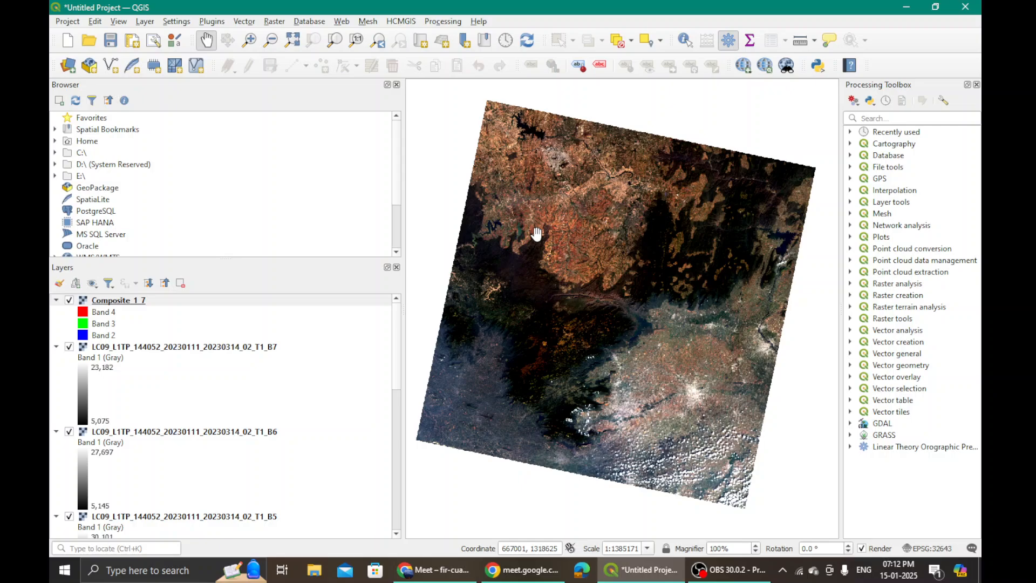
- Switch to the Google Meet call in Chrome and check the participants' latest in-call messages
click(552, 564)
click(438, 571)
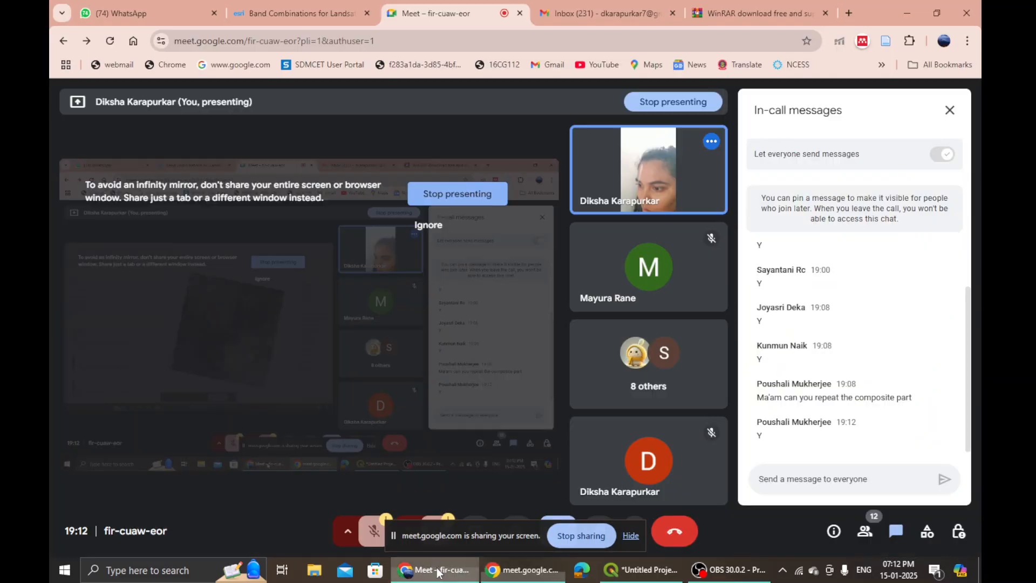
- Bring up the esri Band Combinations for Landsat 8 page and copy the RGB table from Natural Color to Vegetation Analysis
click(559, 5)
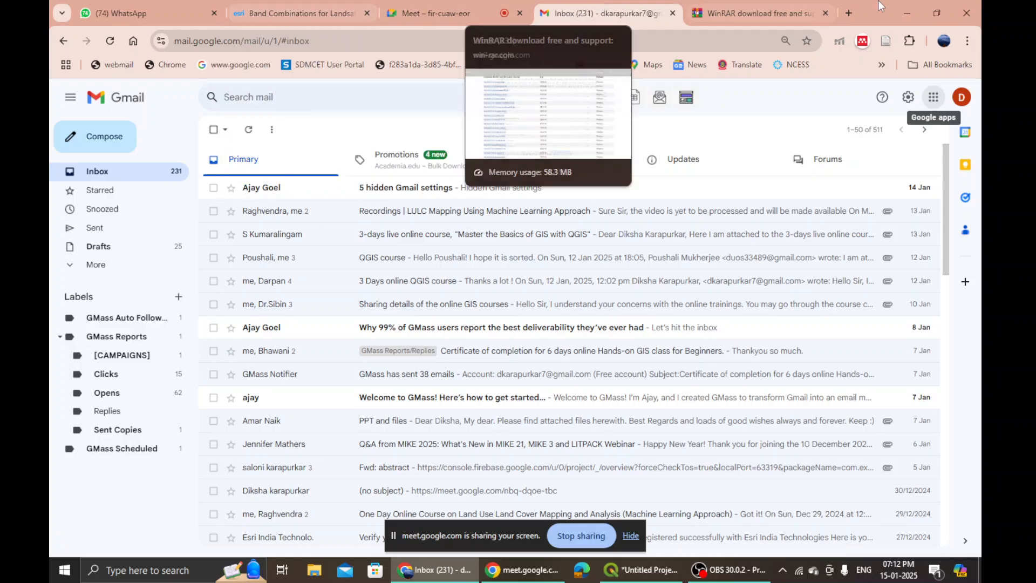
click(761, 13)
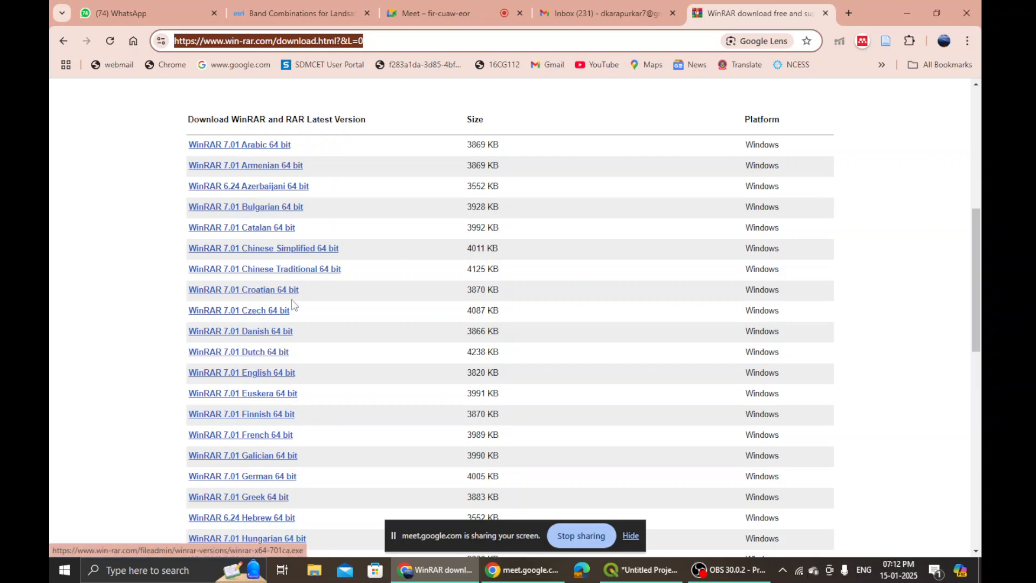
click(295, 16)
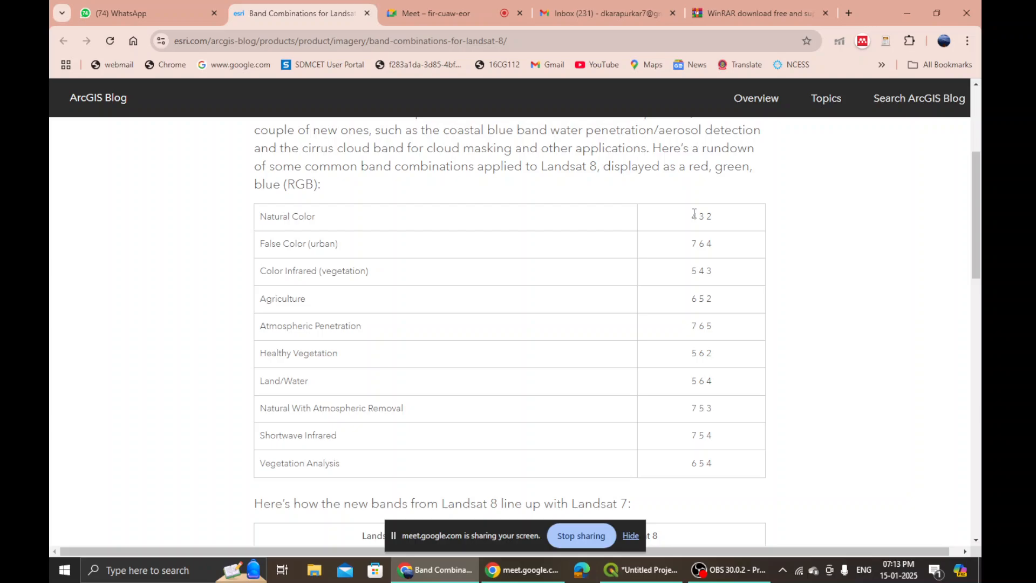
drag(695, 214, 721, 475)
key(ctrl+c)
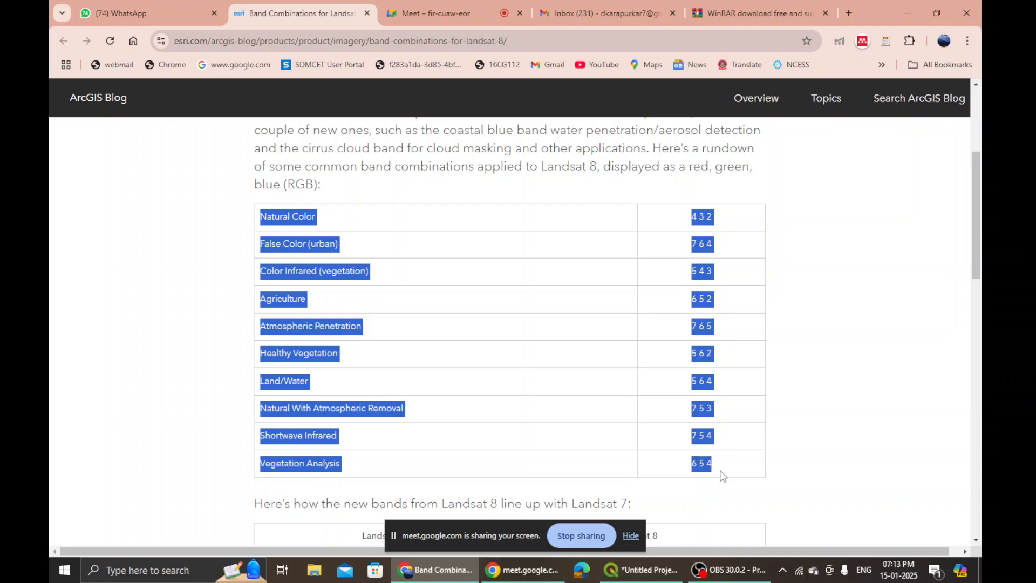
- Return to the Google Meet call and send the copied RGB band combination table to everyone in the chat
click(450, 11)
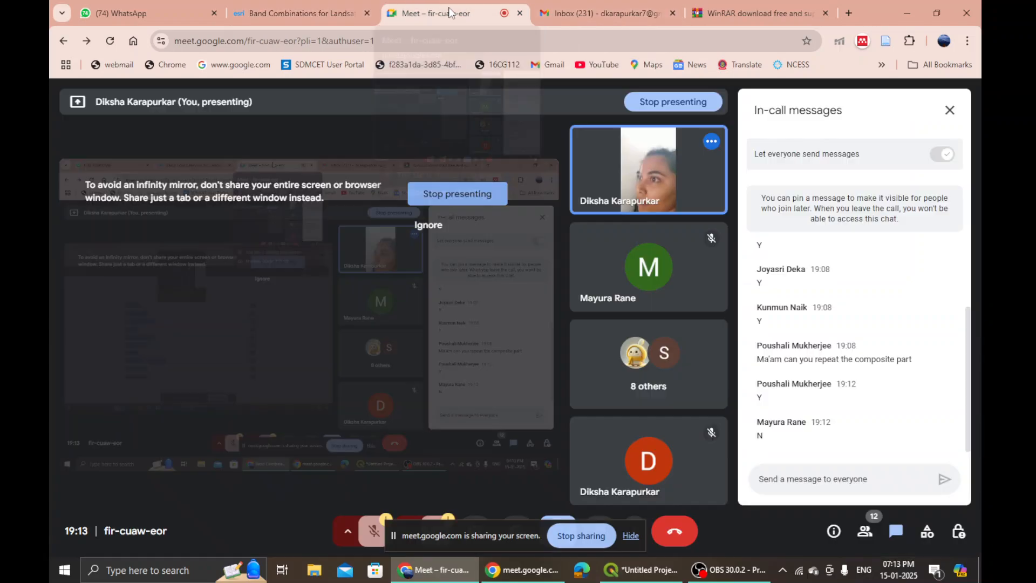
click(845, 476)
key(ctrl+v)
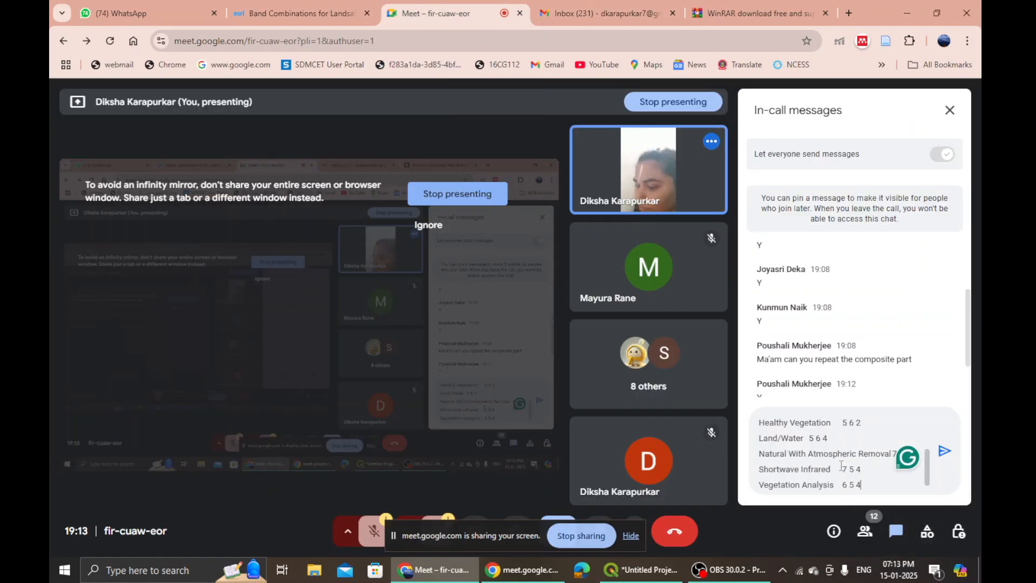
key(Return)
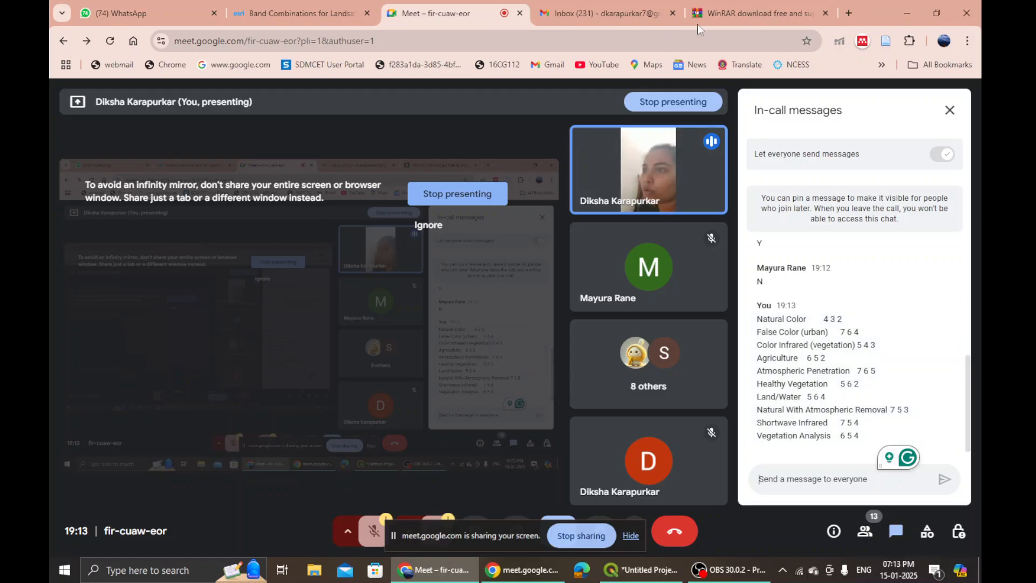
- Look through the open browser pages to find the WinRAR download page and show it
click(756, 3)
click(609, 11)
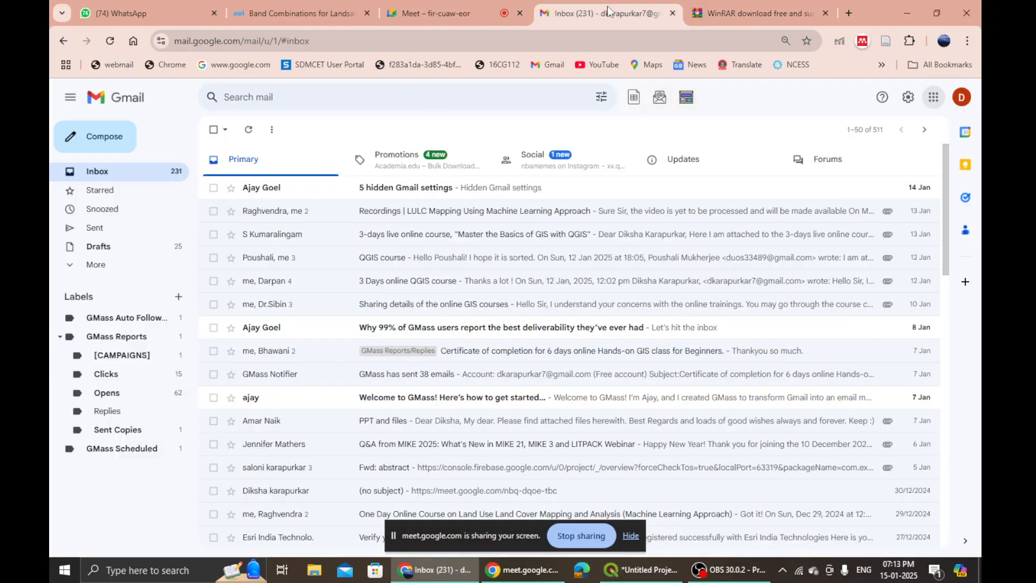
click(766, 12)
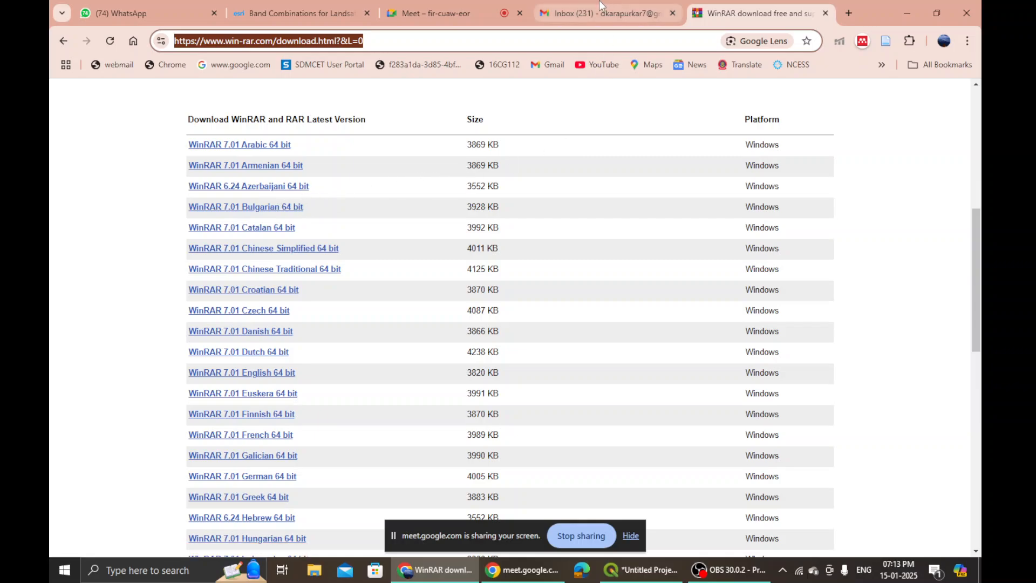
mouse_move(599, 1)
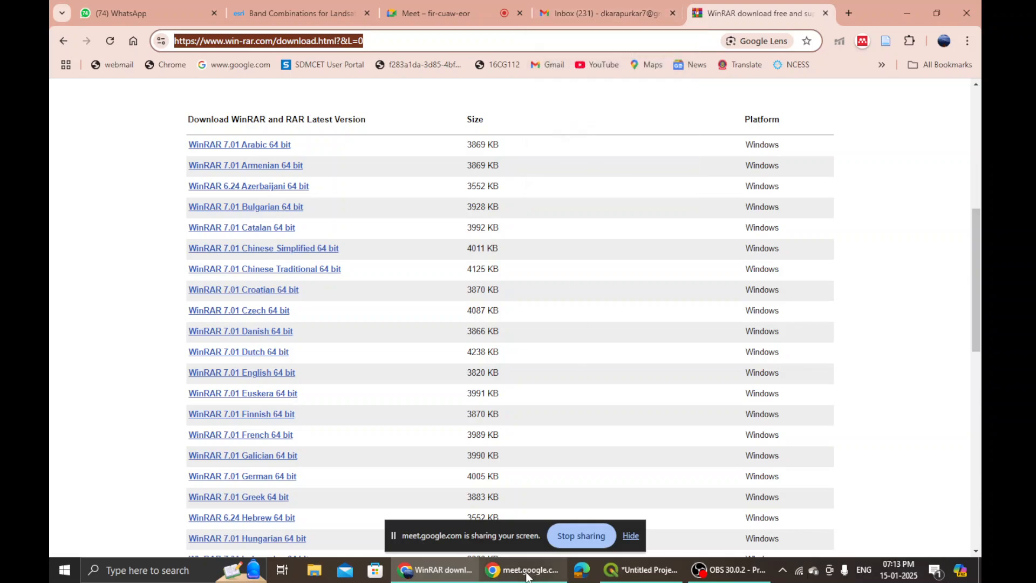
mouse_move(527, 577)
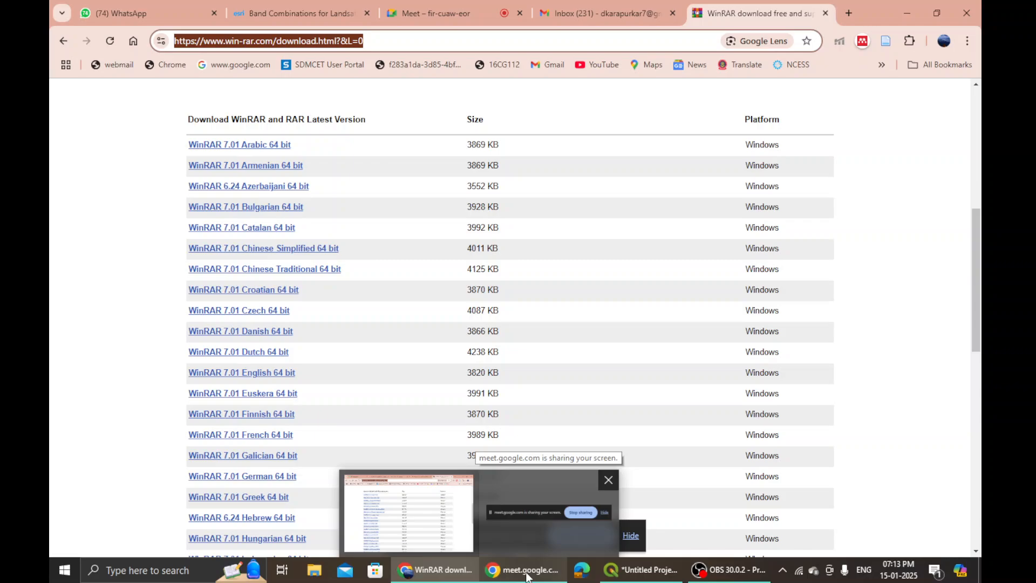
click(456, 573)
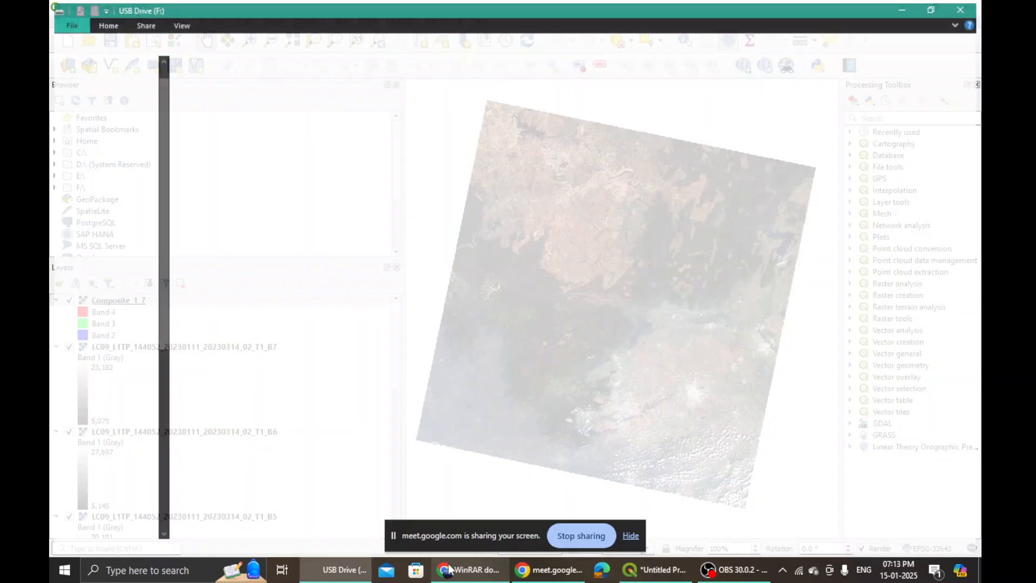
- Copy LC08_L1TP_148047_20240219_20240228_02_T1.tar from USB Drive (F:) into the QGIS_Begin folder on the Desktop
scroll(638, 216, down, 10)
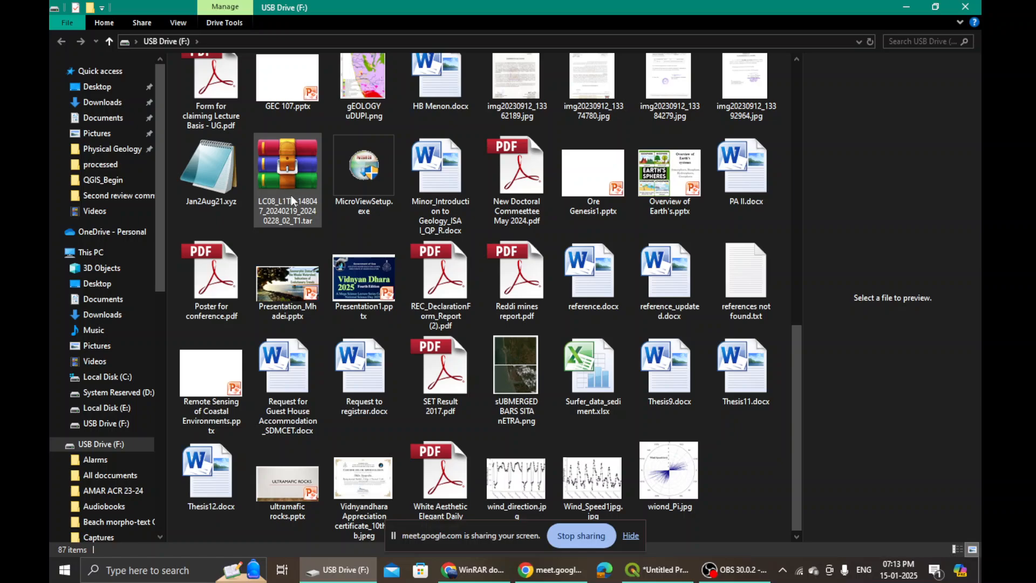
click(291, 195)
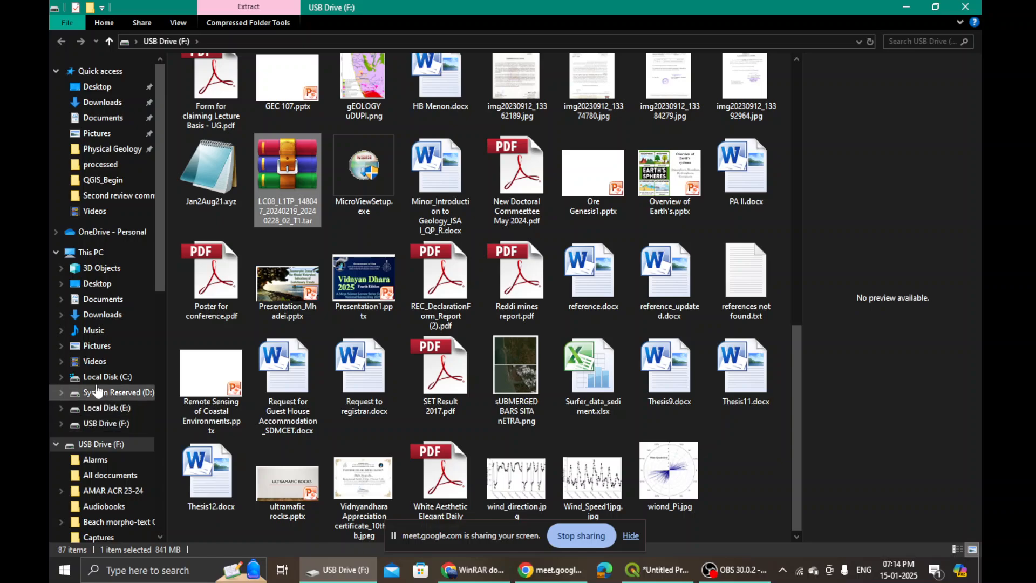
click(103, 287)
double_click(209, 97)
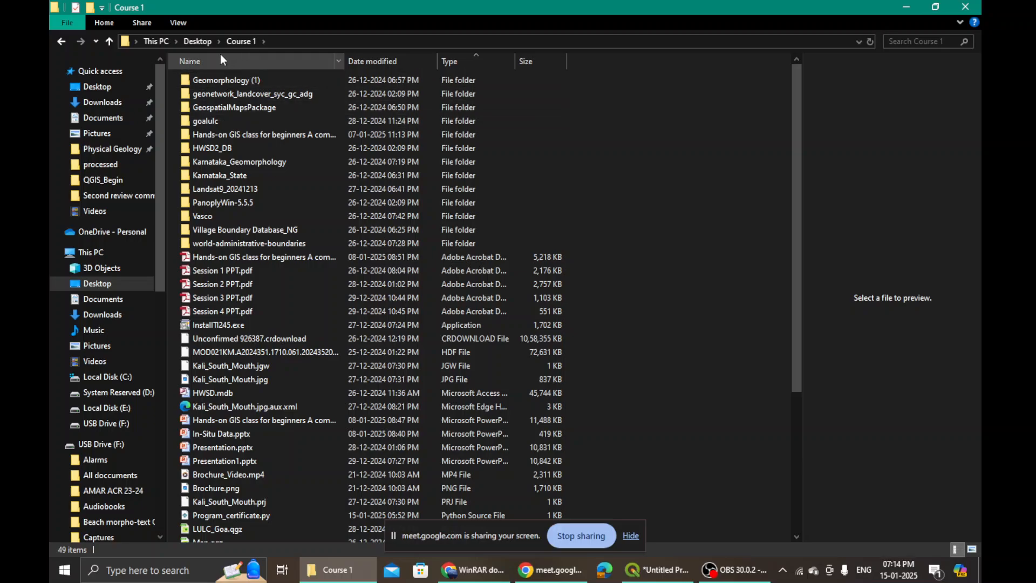
click(196, 41)
double_click(299, 94)
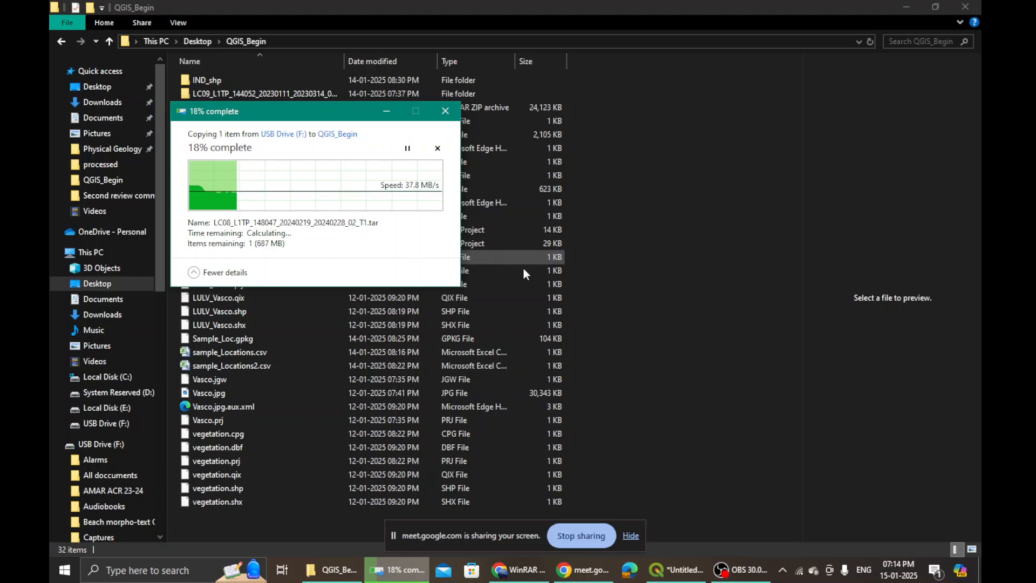
drag(350, 108, 649, 157)
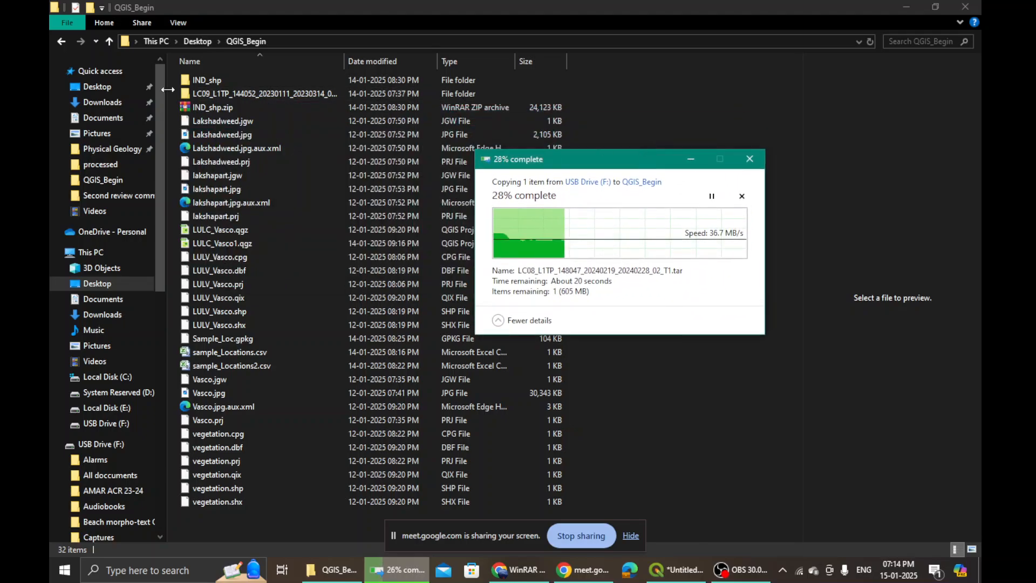
- Widen the Name column of the QGIS_Begin file list to show the full file names
click(216, 106)
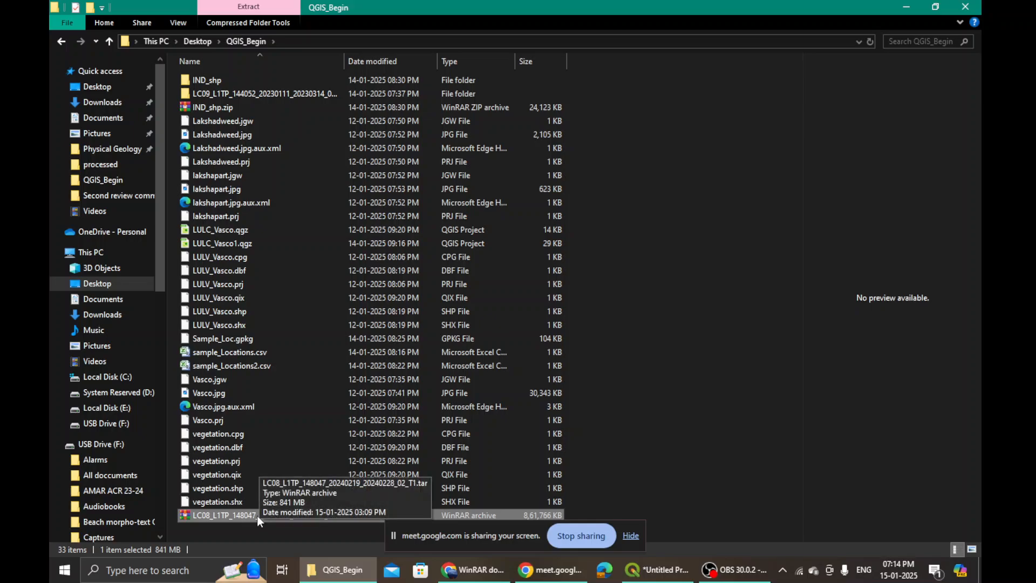
click(689, 361)
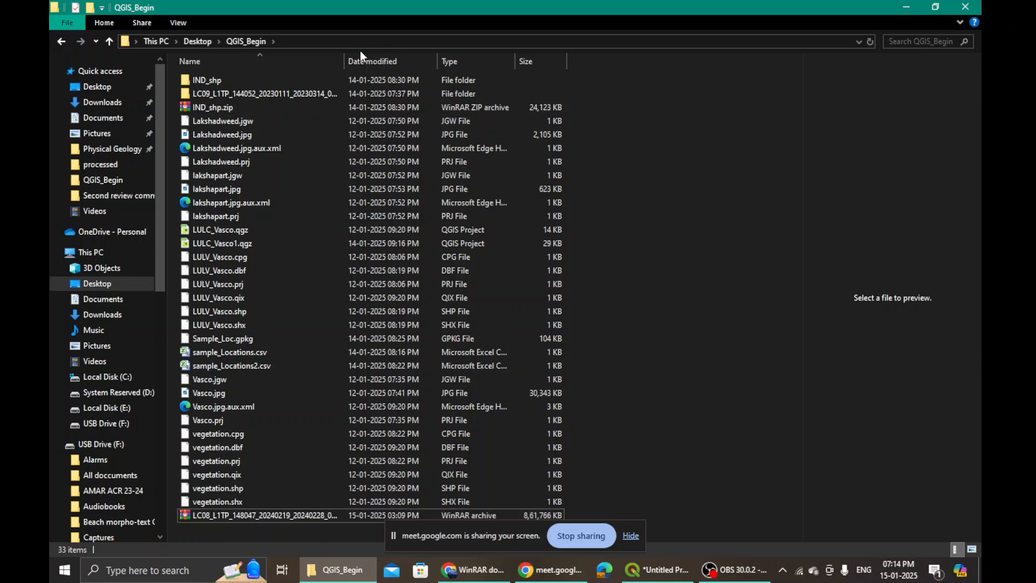
drag(343, 60, 395, 56)
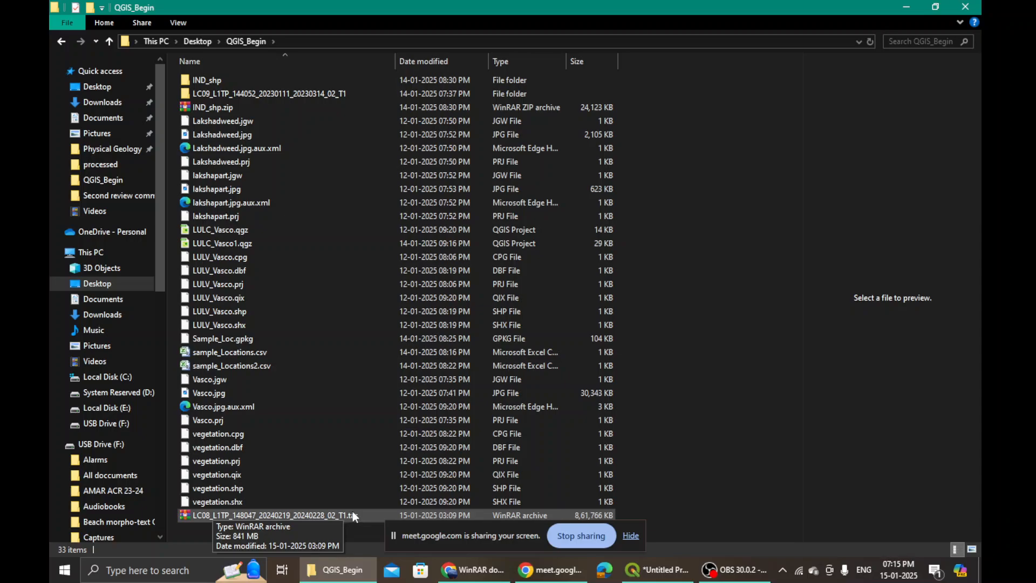
- Open the LC08_L1TP_148047_20240219_20240228_02_T1.tar archive with WinRAR and look through the files it contains
click(246, 517)
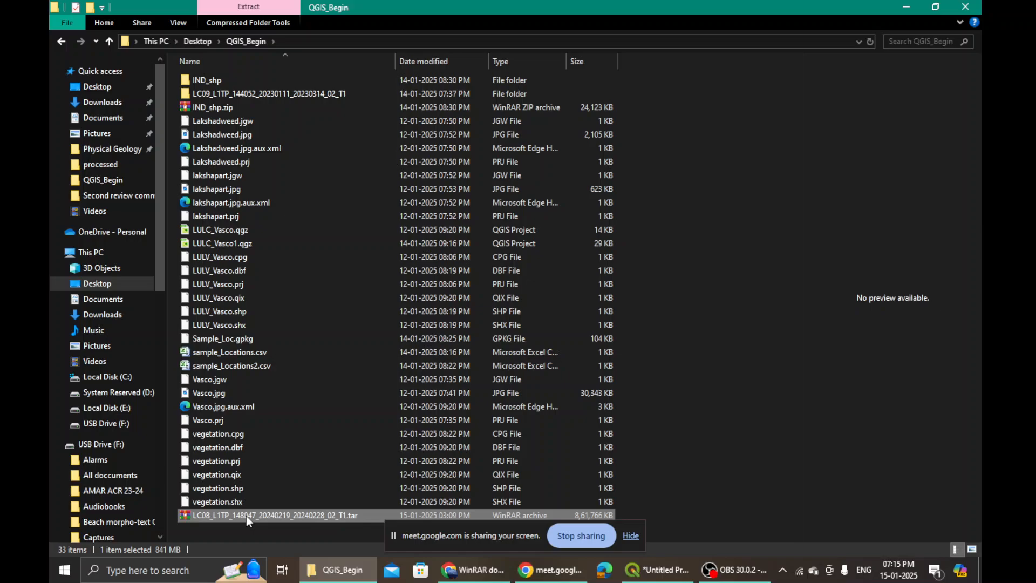
right_click(246, 516)
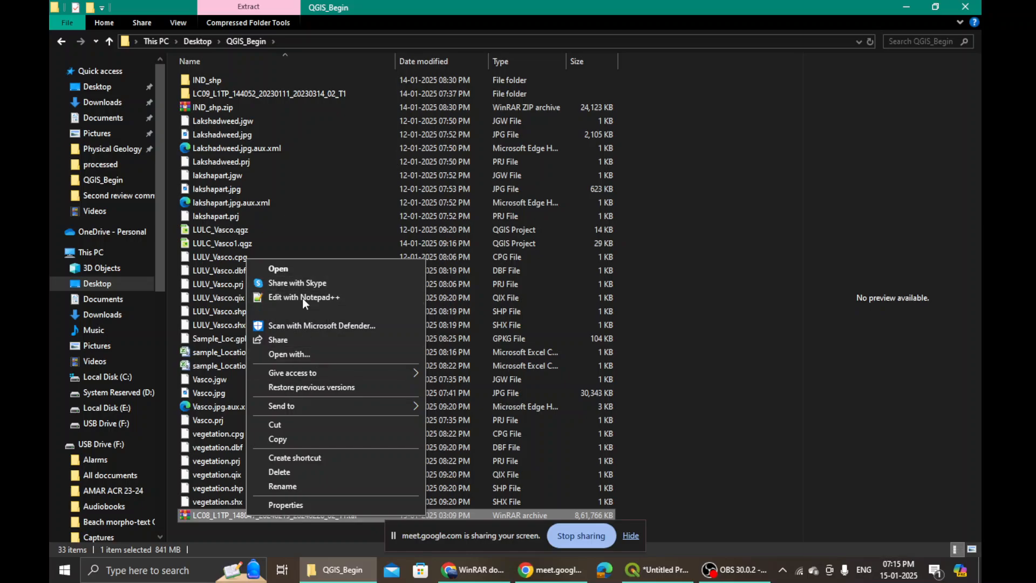
click(299, 353)
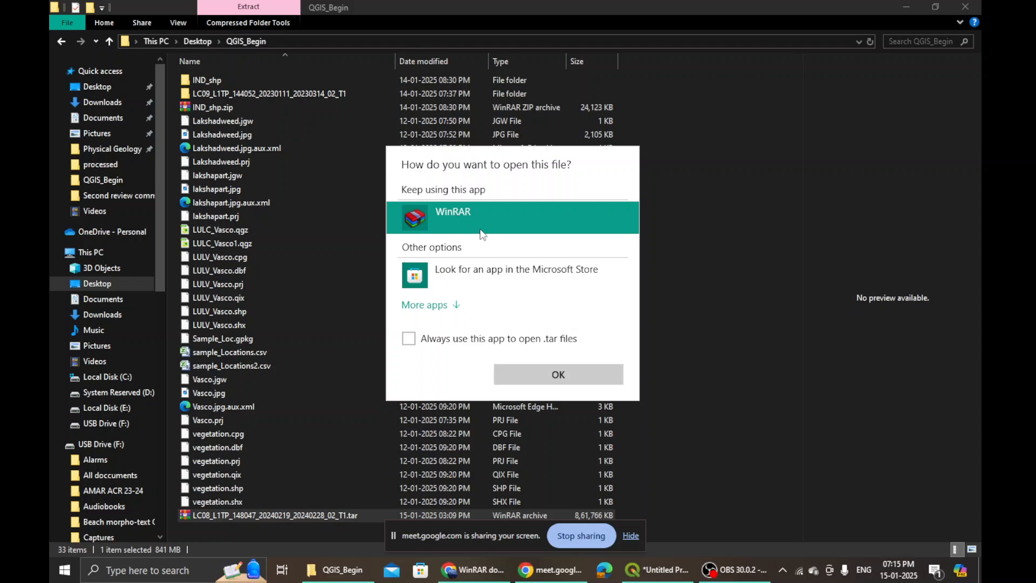
click(555, 375)
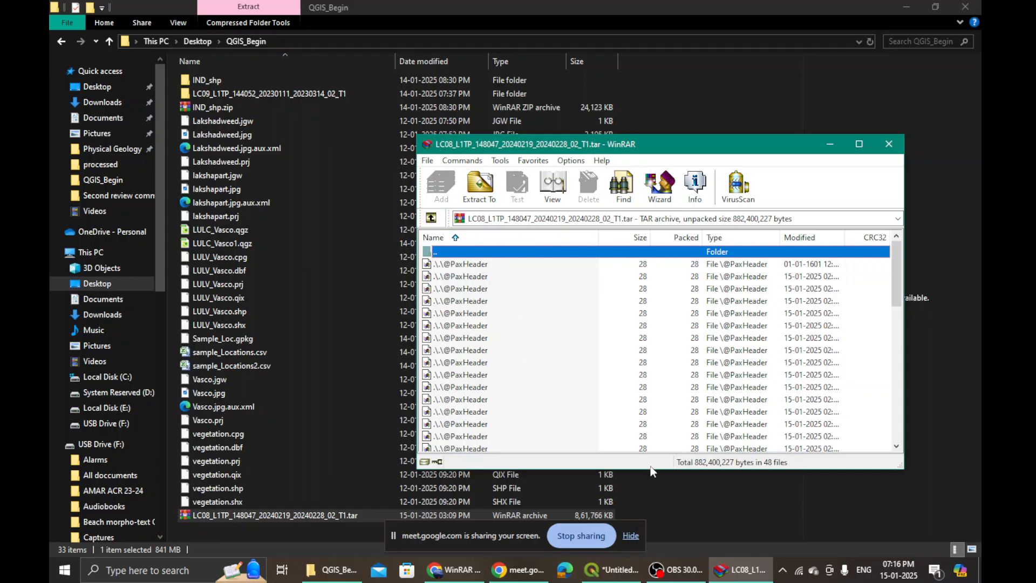
drag(672, 133, 670, 32)
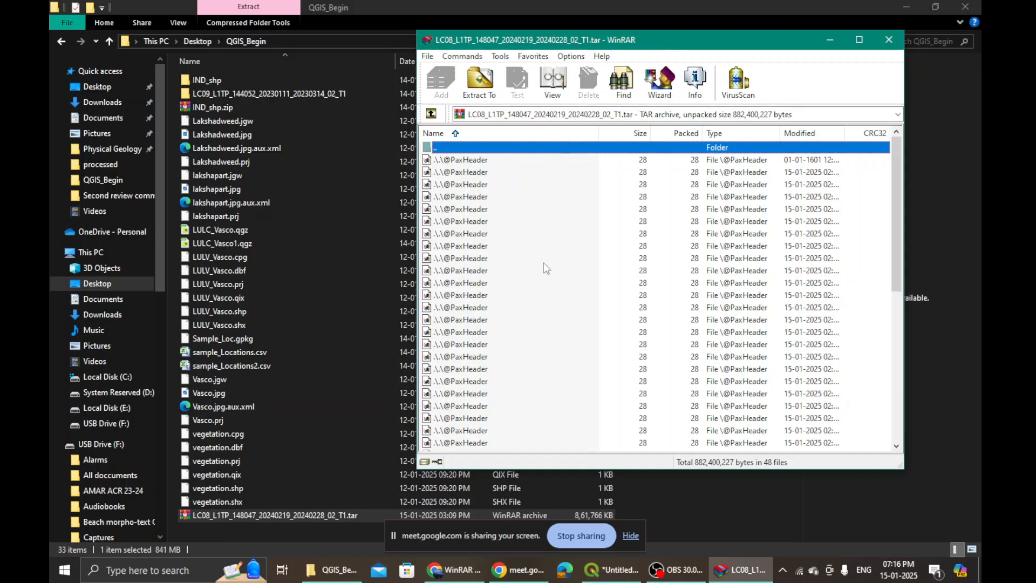
scroll(596, 348, down, 8)
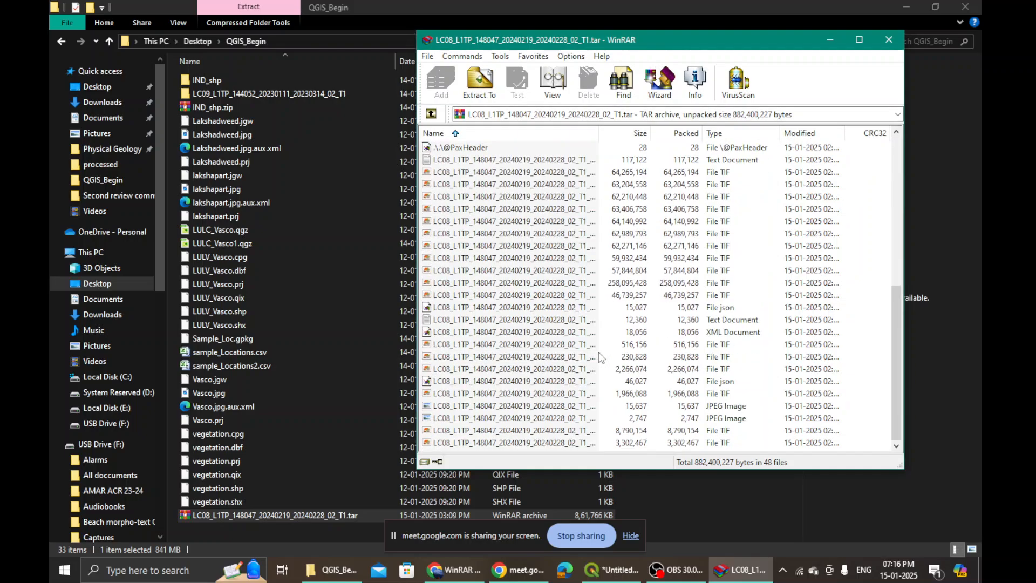
scroll(598, 359, up, 8)
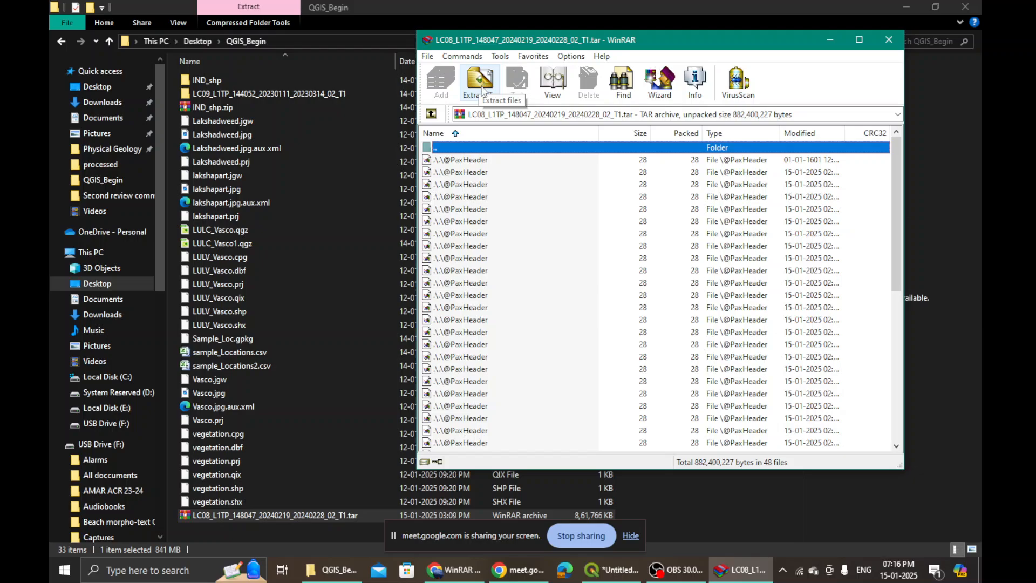
- Extract the archive to a folder of the same name in QGIS_Begin, replacing all duplicate files, and close WinRAR
click(477, 89)
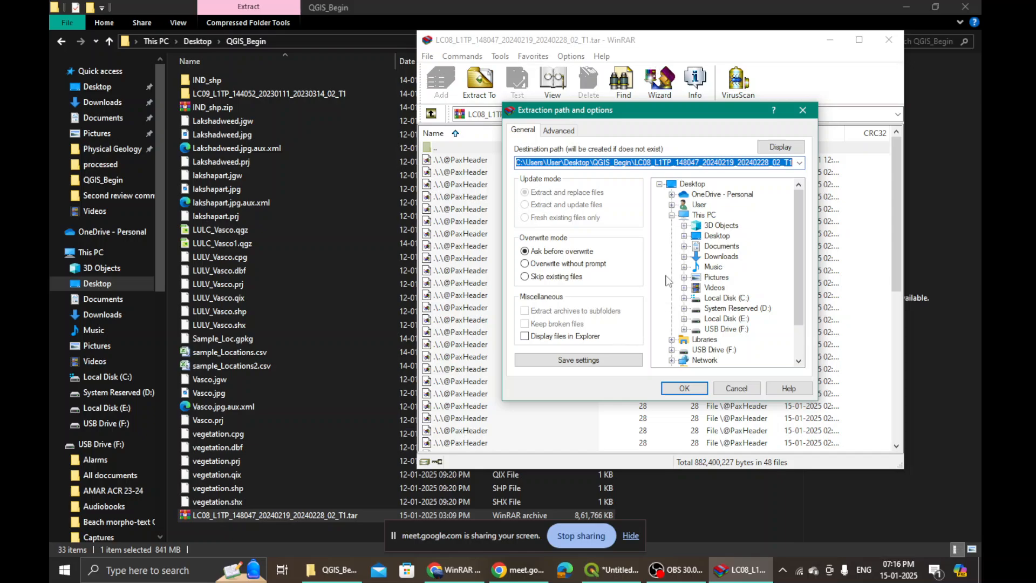
click(685, 388)
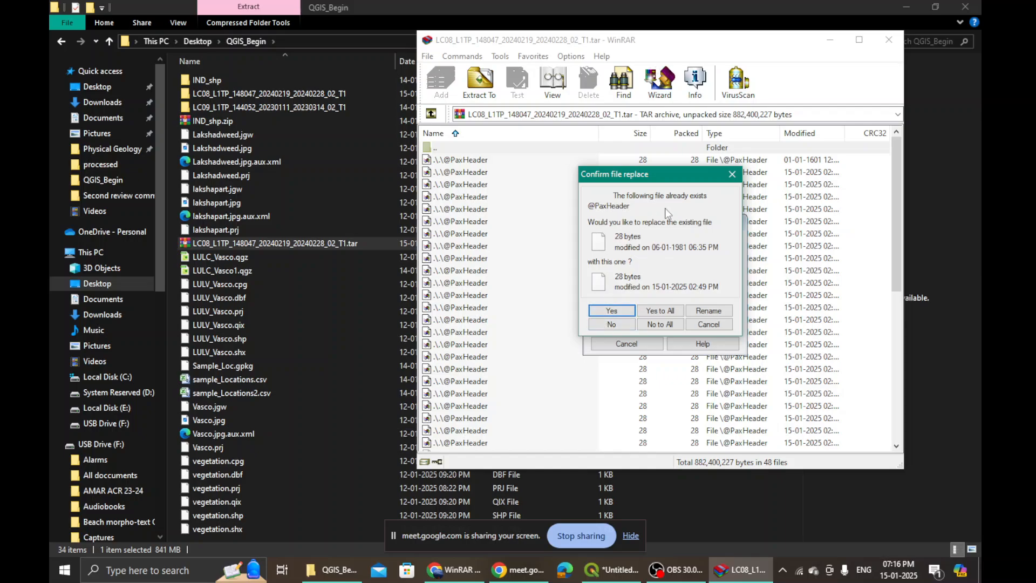
click(660, 310)
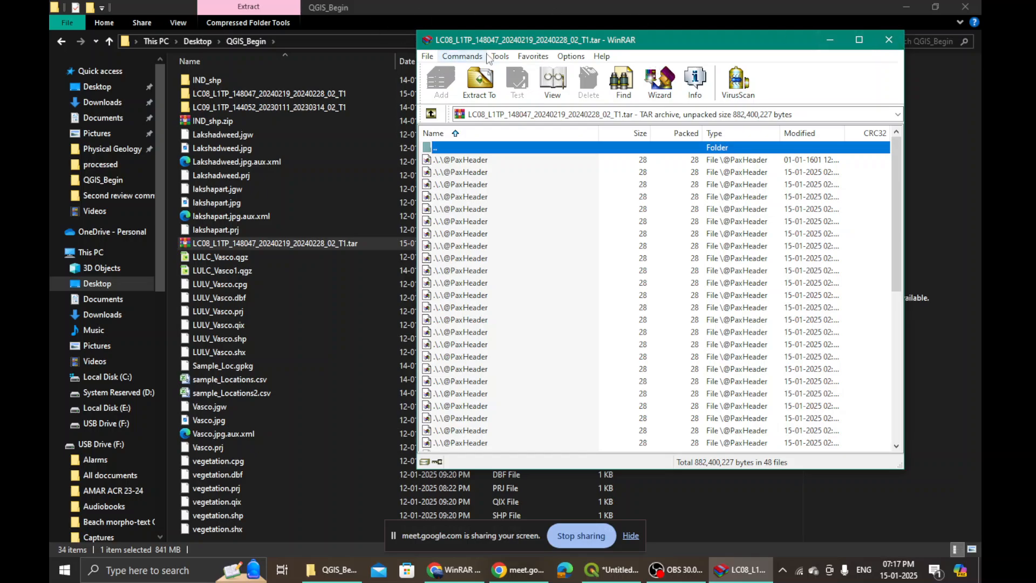
click(887, 42)
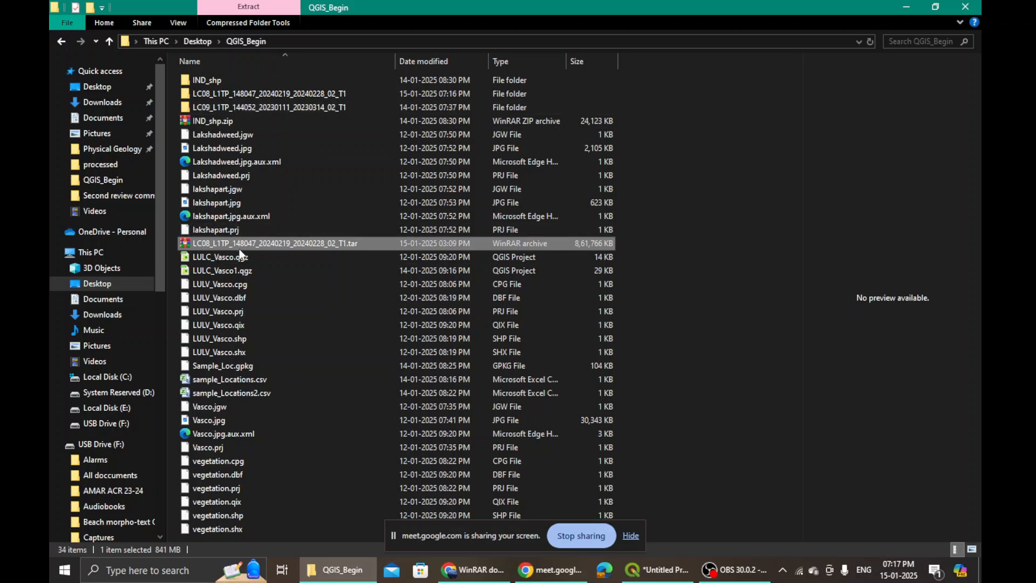
- Open the extracted LC08_L1TP_148047_20240219_20240228_02_T1 folder and look over its band files
double_click(239, 94)
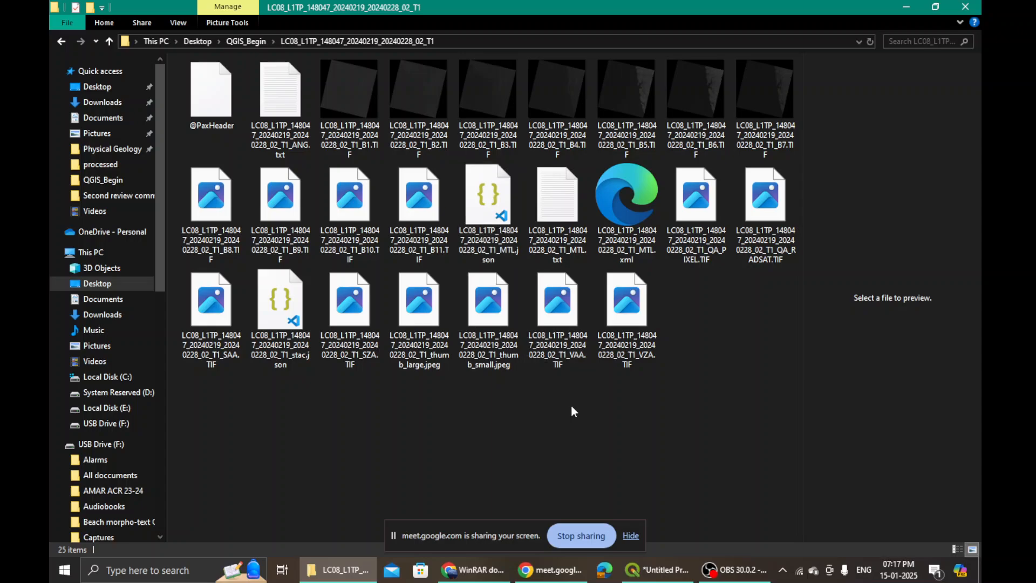
mouse_move(648, 578)
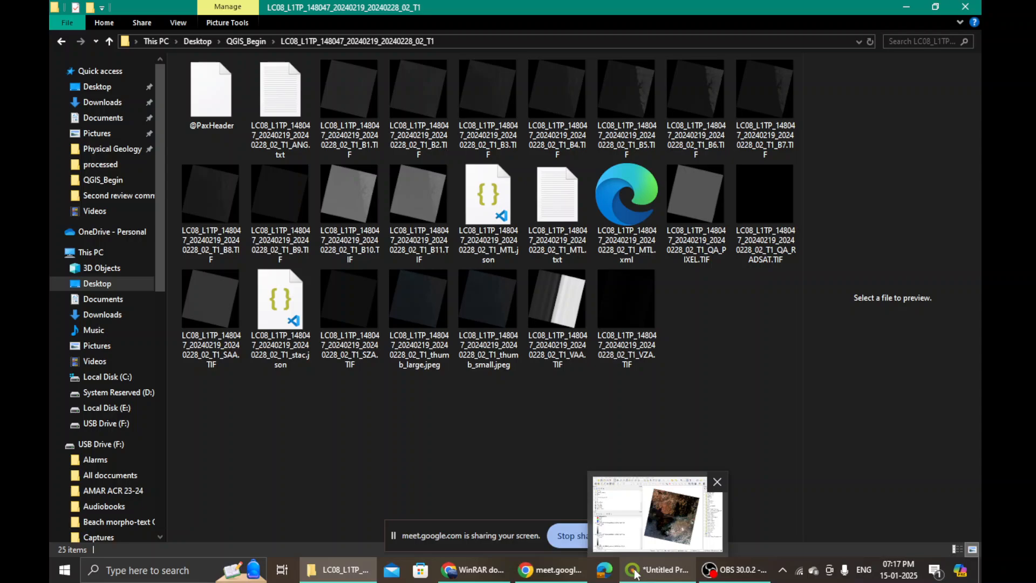
click(666, 544)
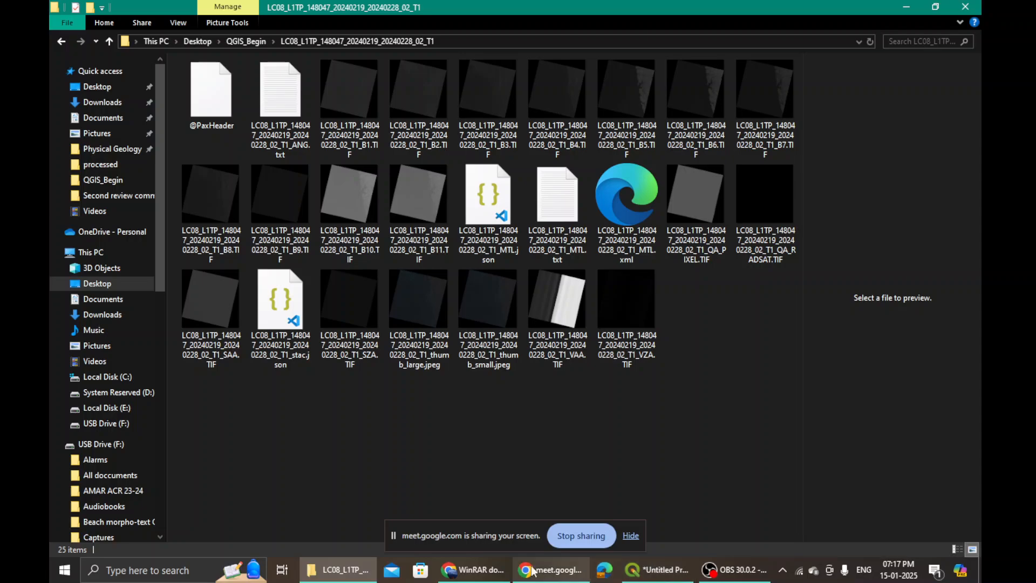
- Switch to QGIS, review the raster source options for adding a raster layer and close the dialog
click(675, 577)
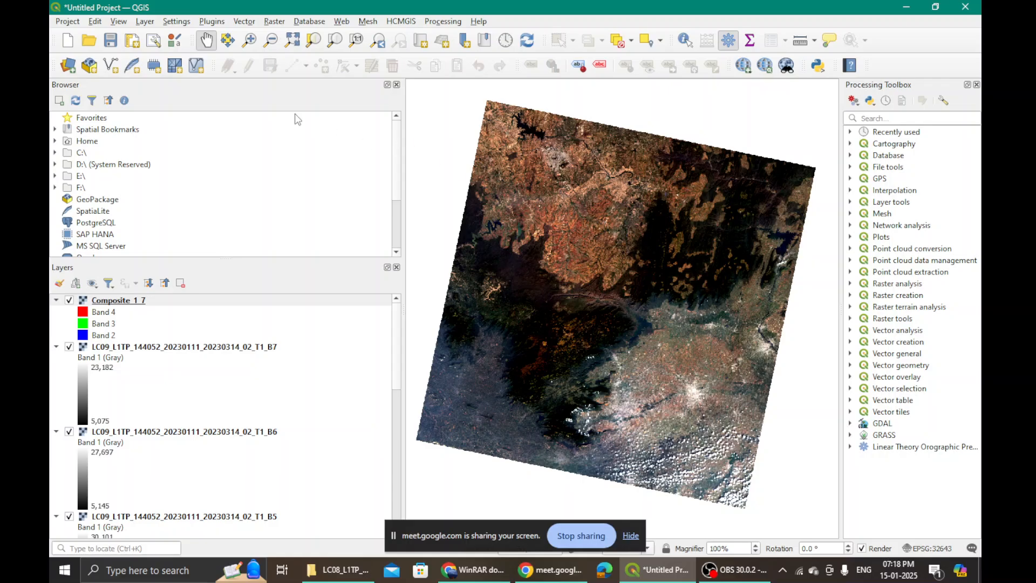
click(152, 24)
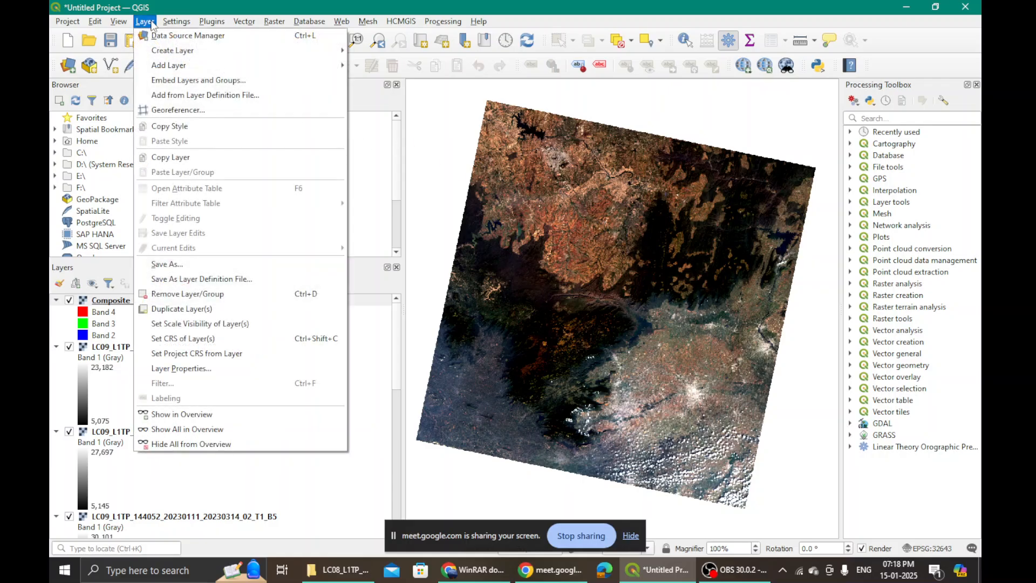
mouse_move(169, 60)
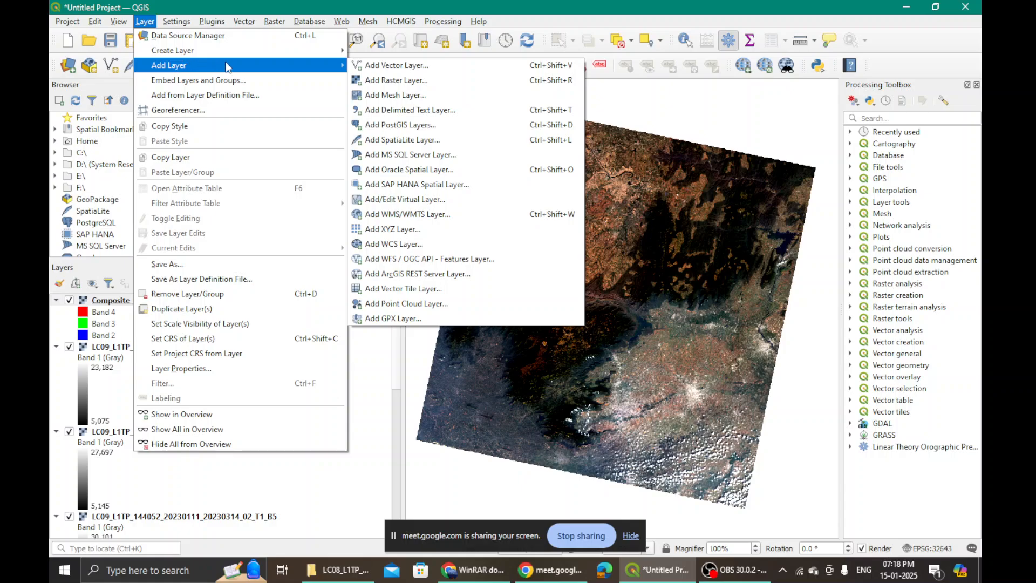
click(401, 81)
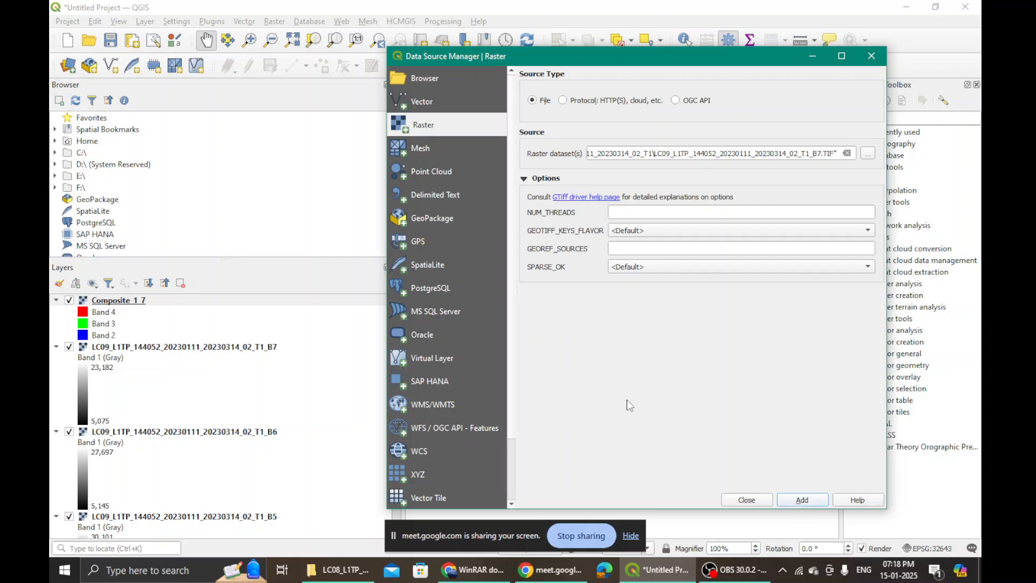
click(877, 54)
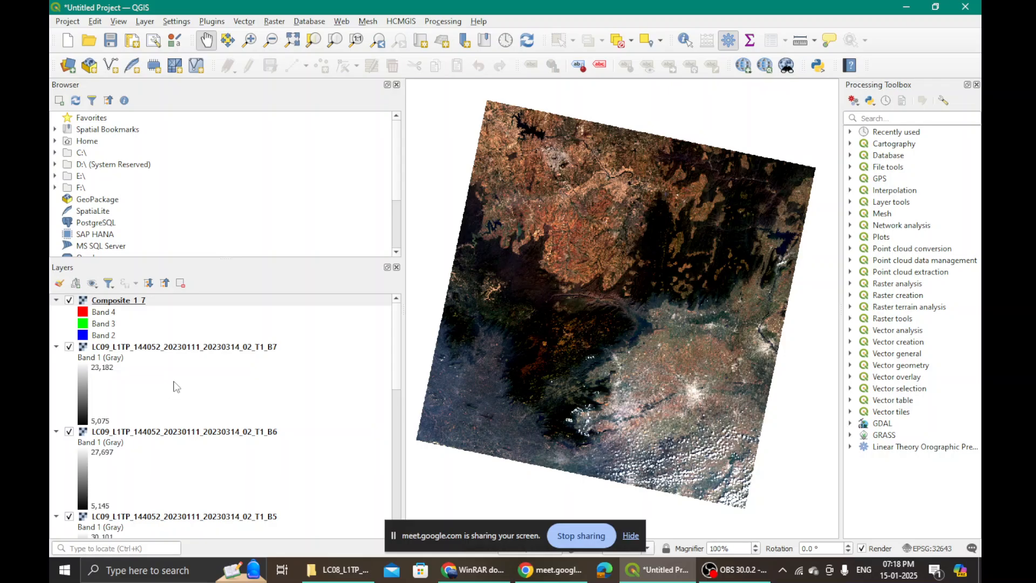
- Remove the Composite_1_7 layer and all LC09_L1TP_144052_20230111_20230314_02_T1 band layers B1 to B7 from the project
key(ctrl+a)
click(197, 351)
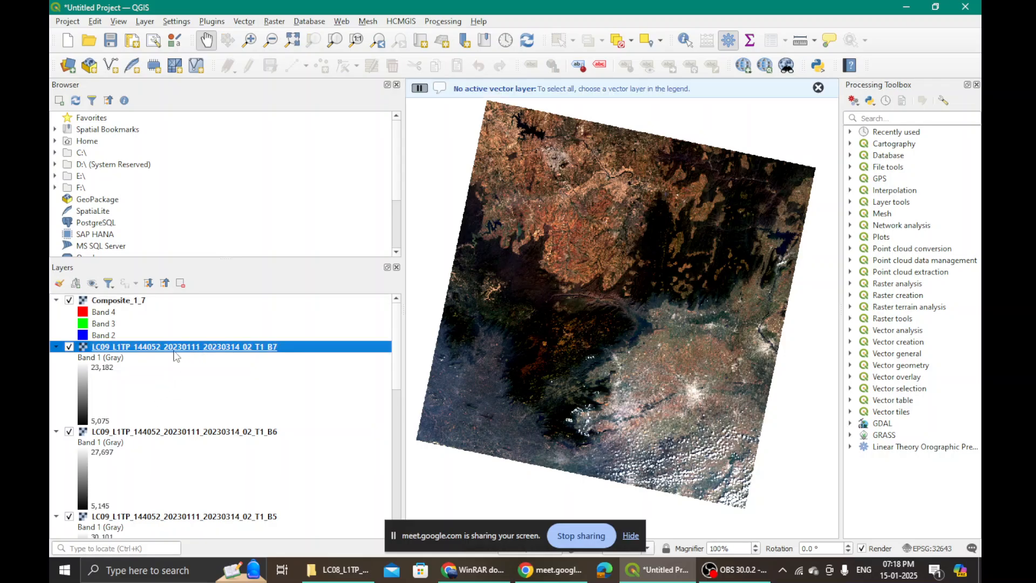
ctrl+click(137, 302)
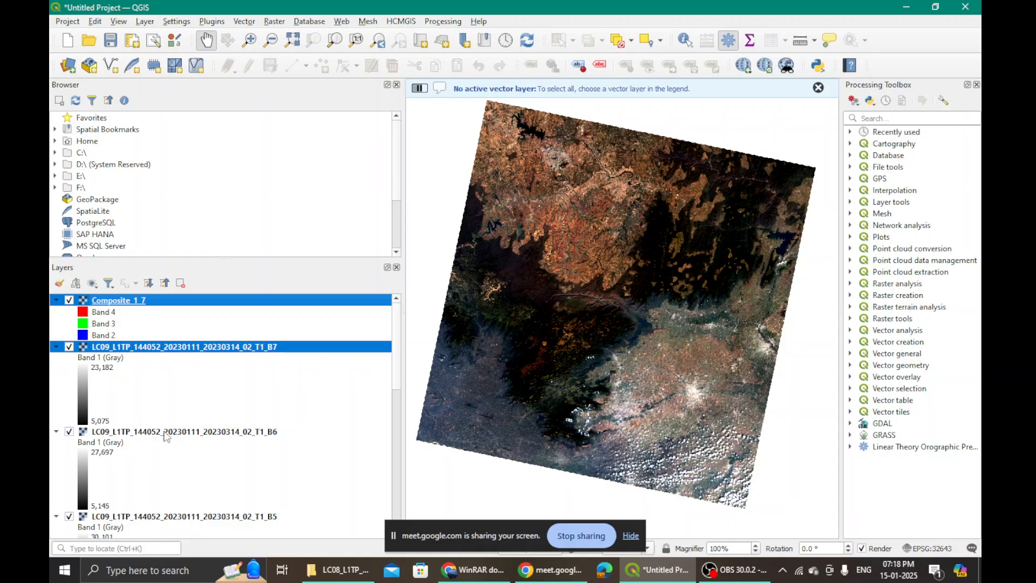
ctrl+click(167, 436)
ctrl+click(176, 517)
scroll(203, 489, down, 5)
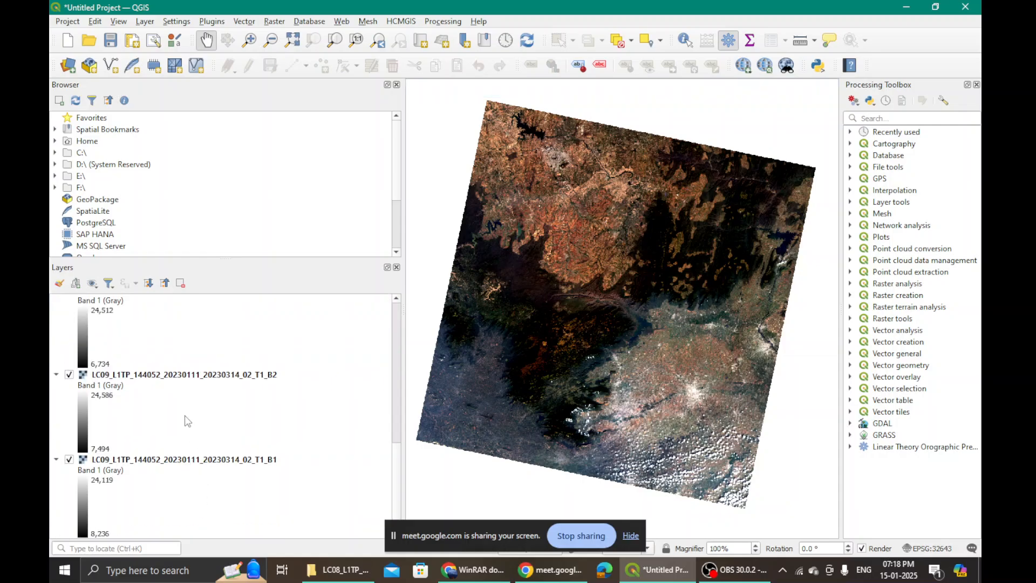
ctrl+click(186, 376)
ctrl+click(190, 462)
scroll(200, 446, up, 3)
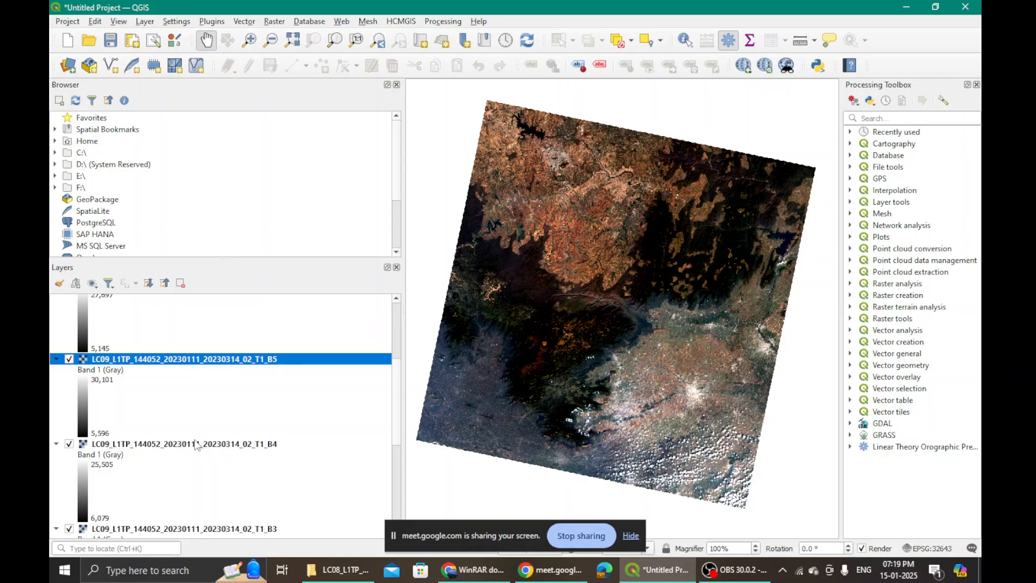
ctrl+click(197, 444)
scroll(212, 445, down, 2)
ctrl+click(203, 370)
scroll(205, 379, up, 1)
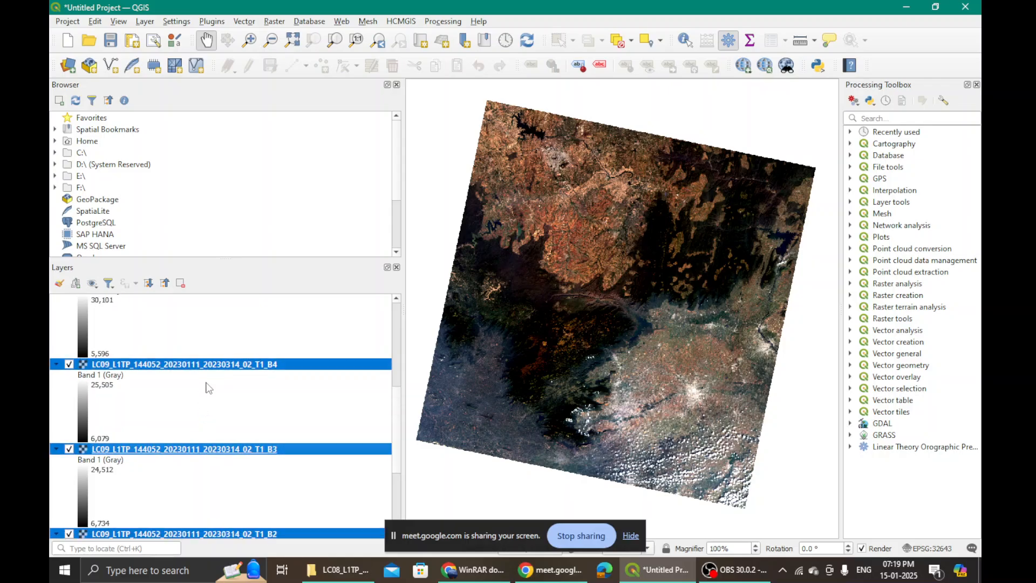
scroll(208, 388, up, 2)
scroll(178, 474, up, 2)
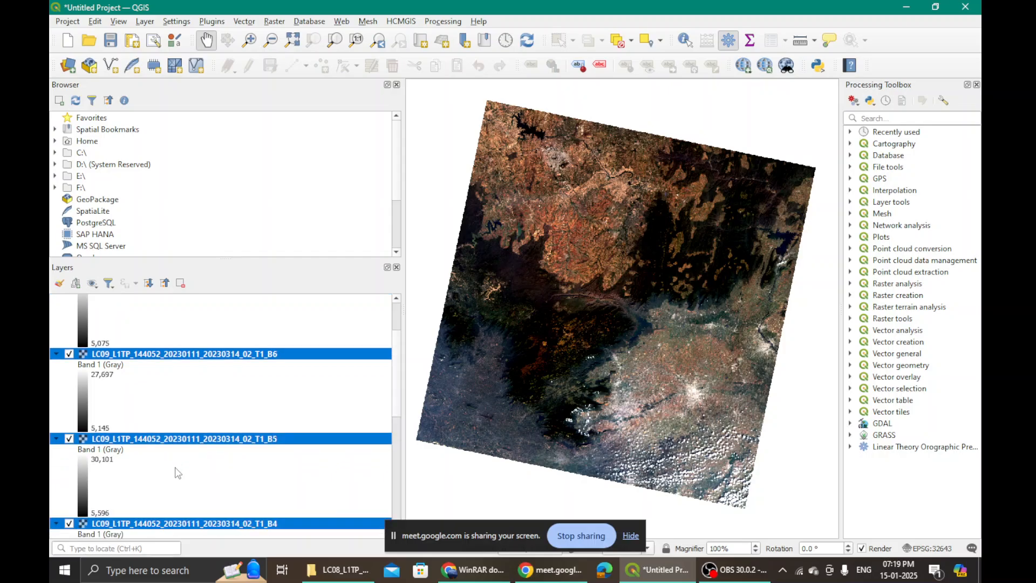
scroll(178, 473, up, 3)
right_click(183, 350)
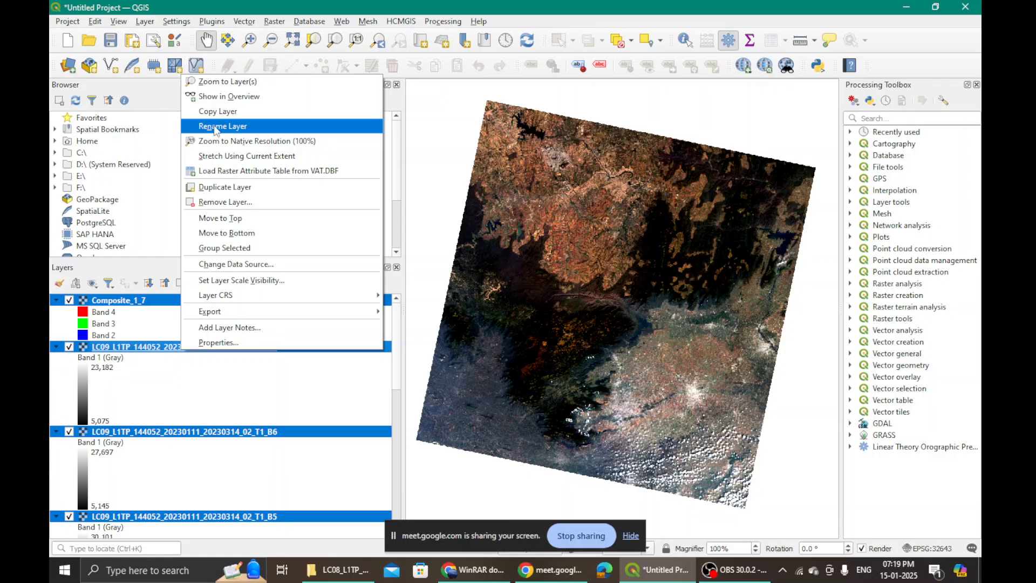
click(218, 207)
click(503, 297)
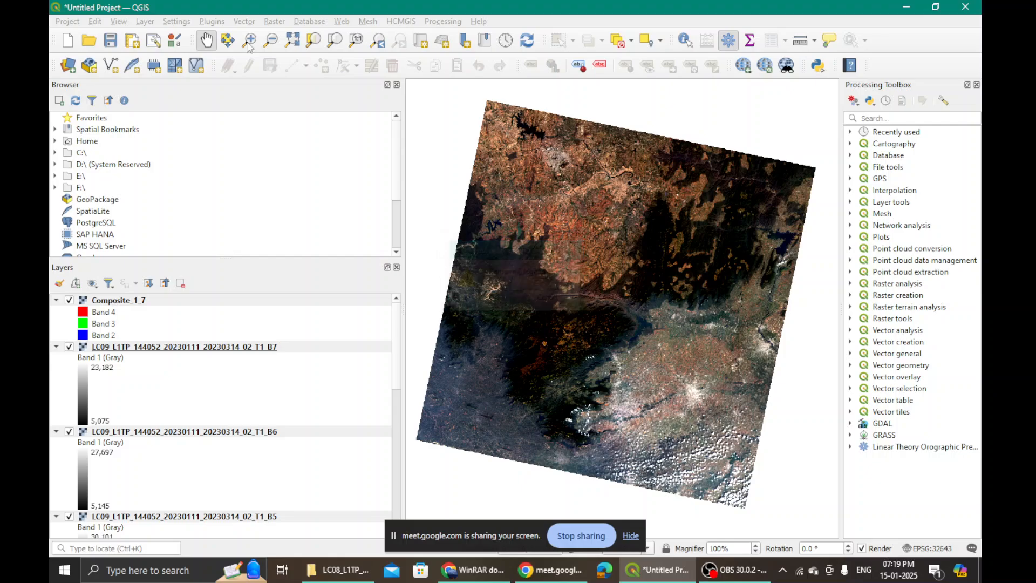
- Start adding a raster layer, clear the previous datasets and browse to the LC08_L1TP_148047_20240219_20240228_02_T1 folder in QGIS_Begin
click(144, 21)
mouse_move(340, 66)
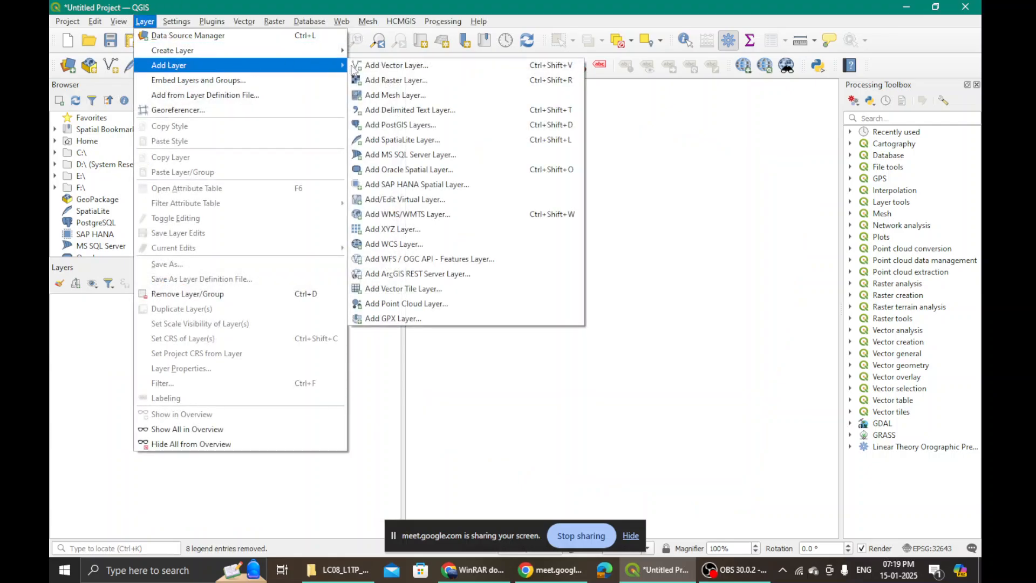
click(389, 80)
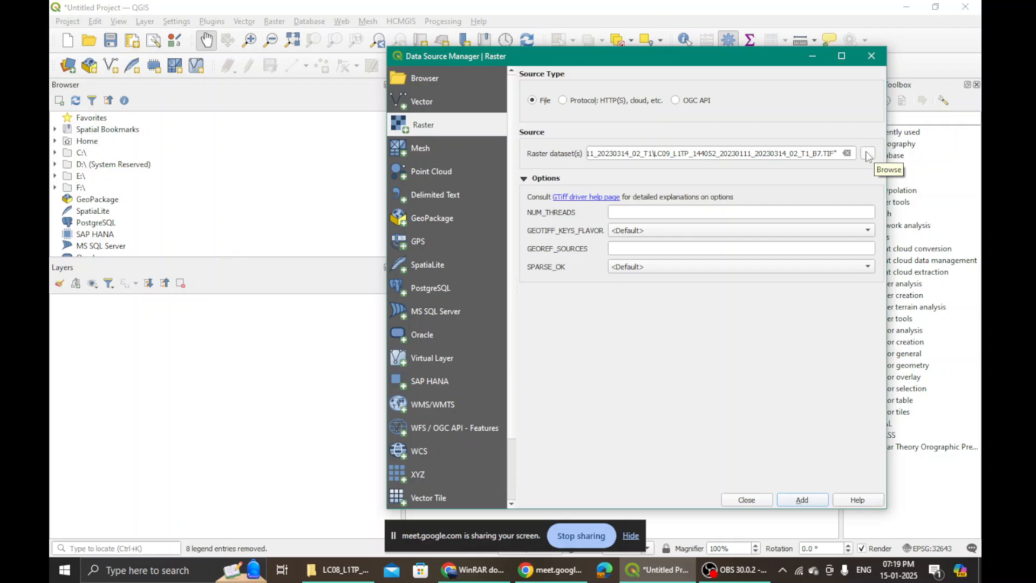
click(848, 154)
click(868, 154)
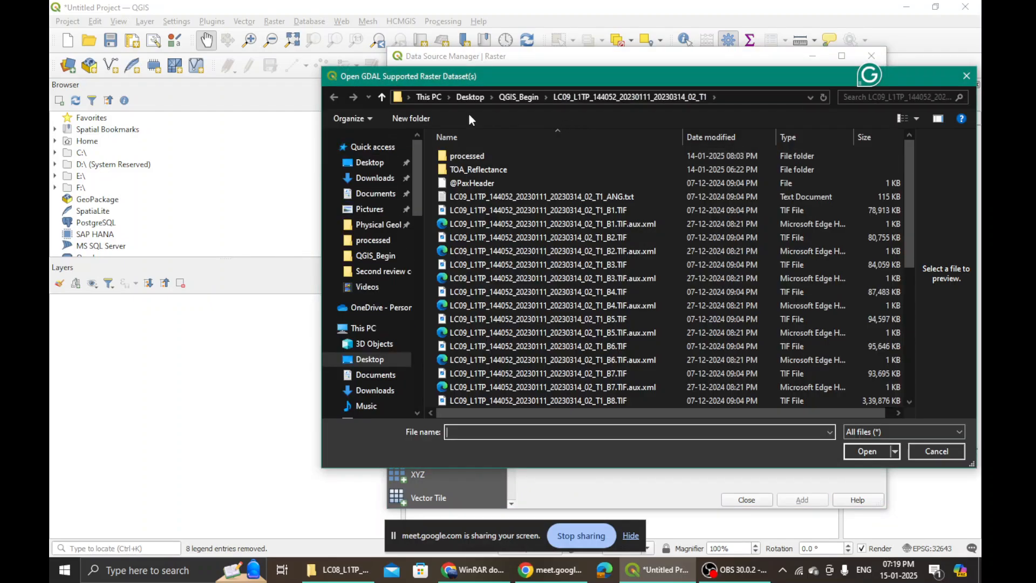
click(519, 98)
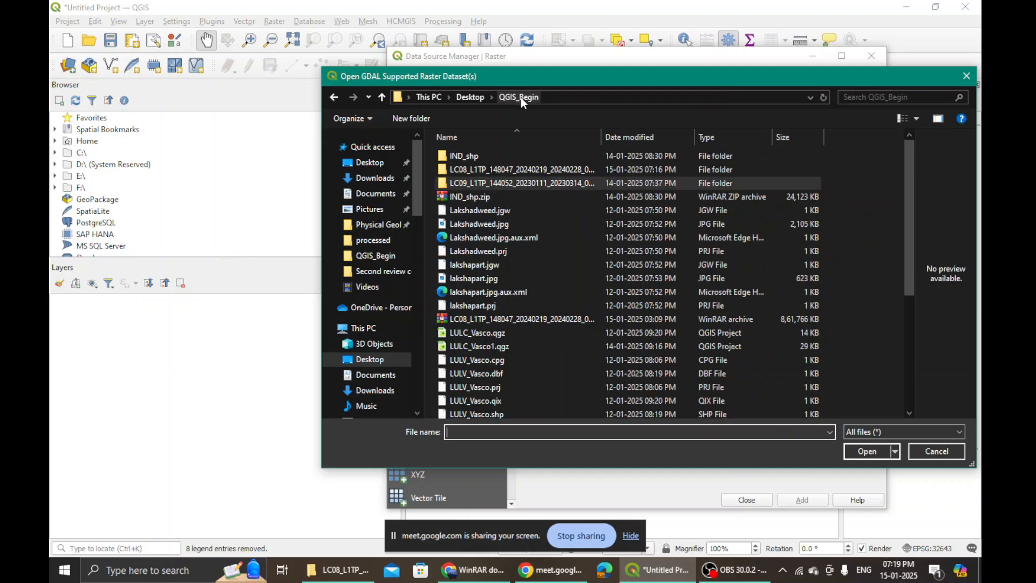
double_click(486, 171)
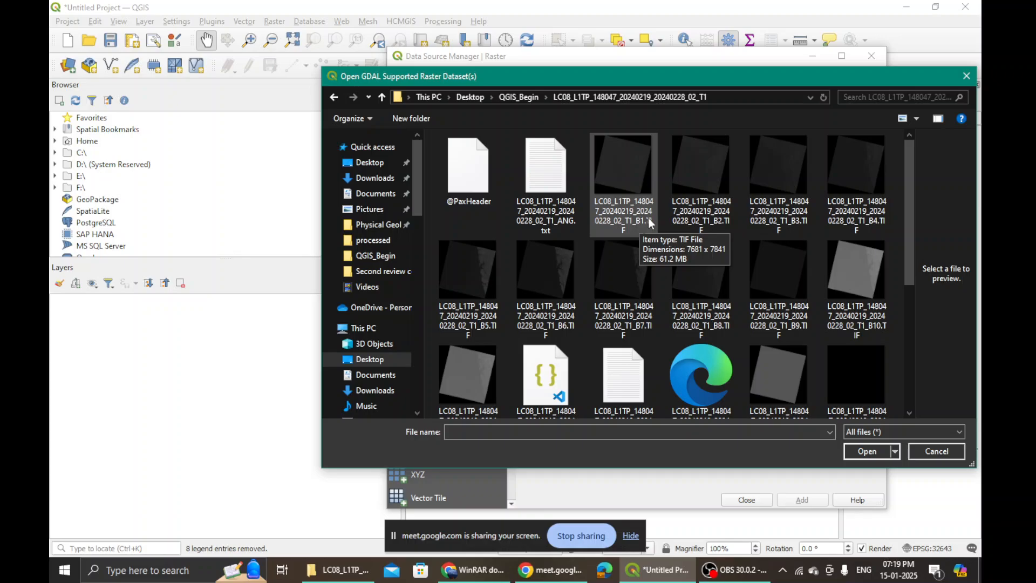
- Add the LC08 band files B1.TIF to B7.TIF as raster layers and close the data source dialog
click(624, 212)
ctrl+click(702, 211)
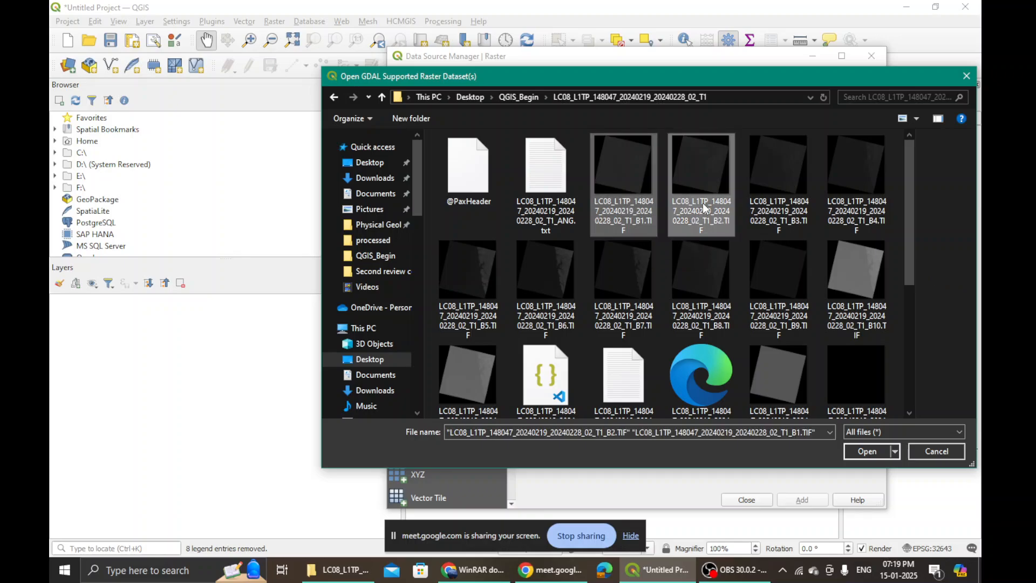
ctrl+click(775, 212)
ctrl+click(843, 213)
ctrl+click(475, 274)
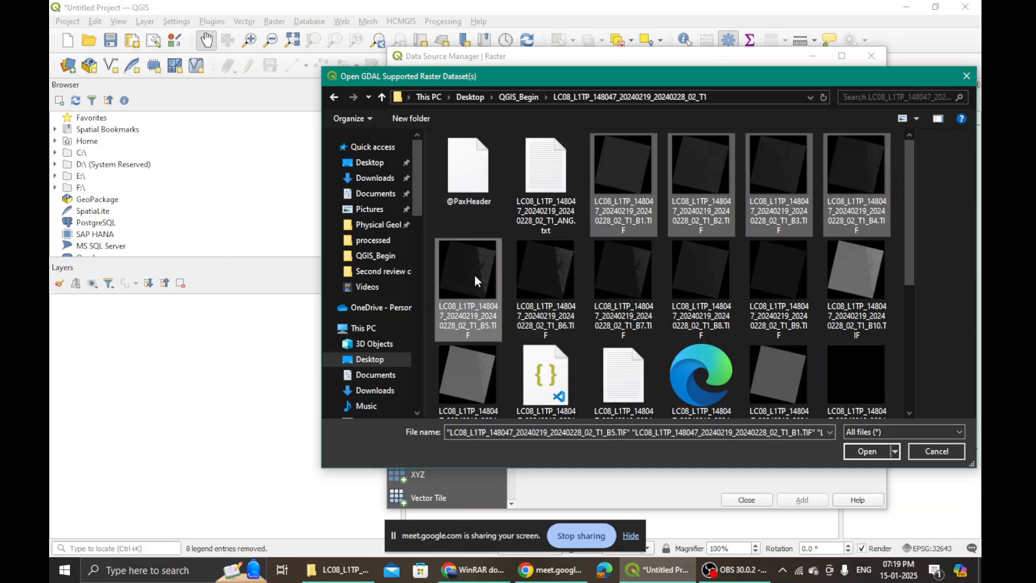
ctrl+click(529, 286)
ctrl+click(627, 309)
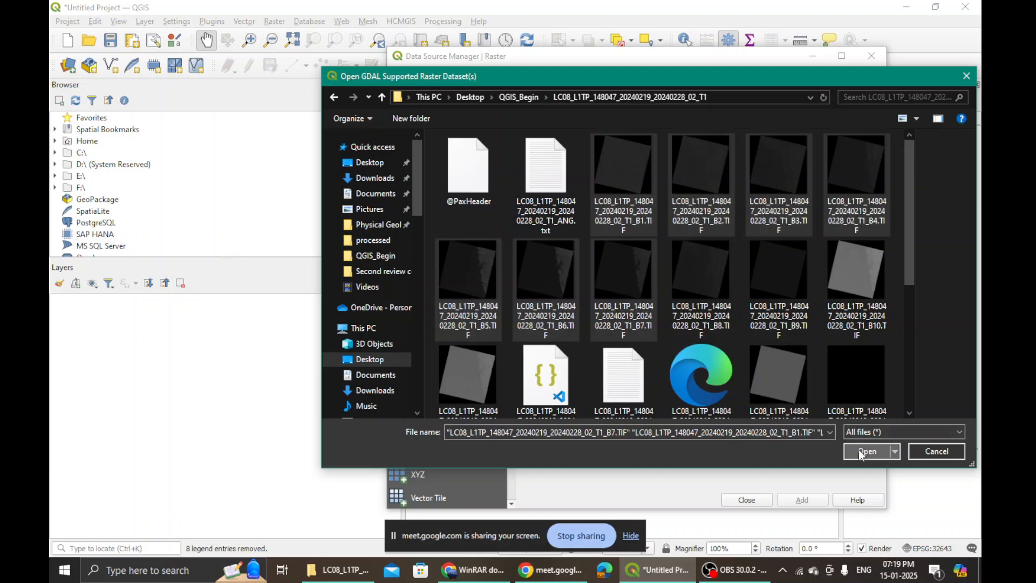
click(861, 450)
click(821, 500)
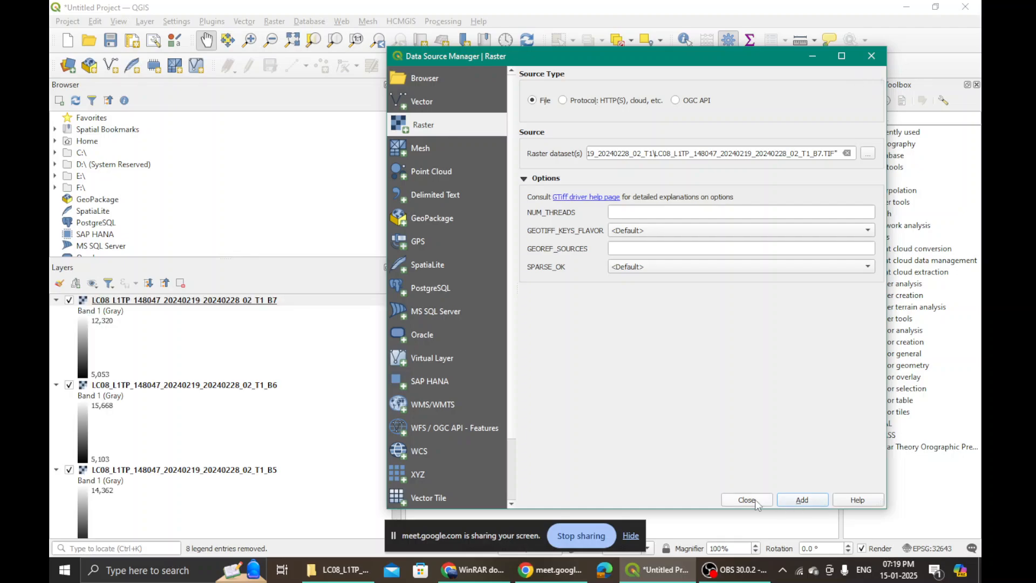
click(755, 500)
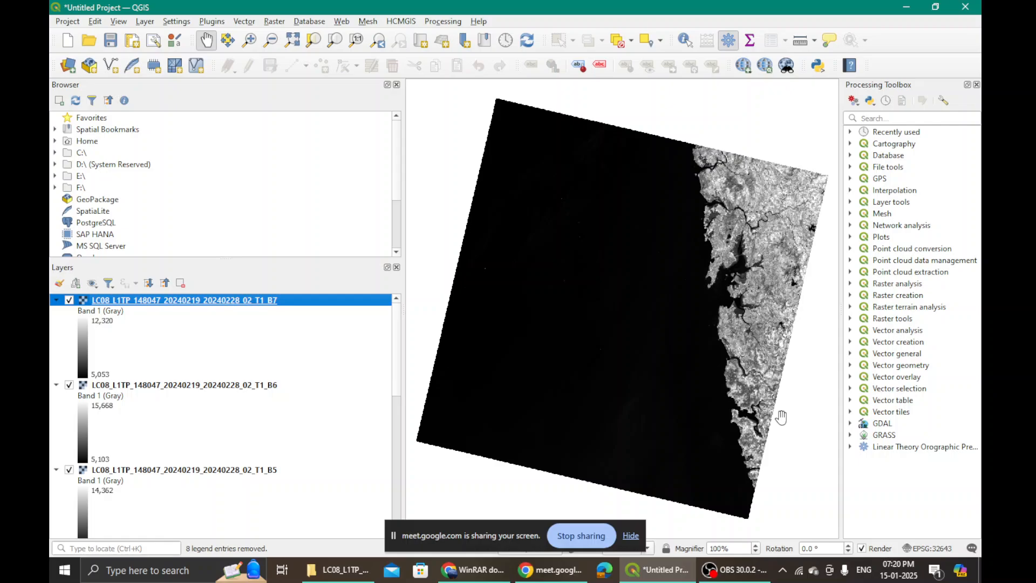
drag(779, 414, 778, 413)
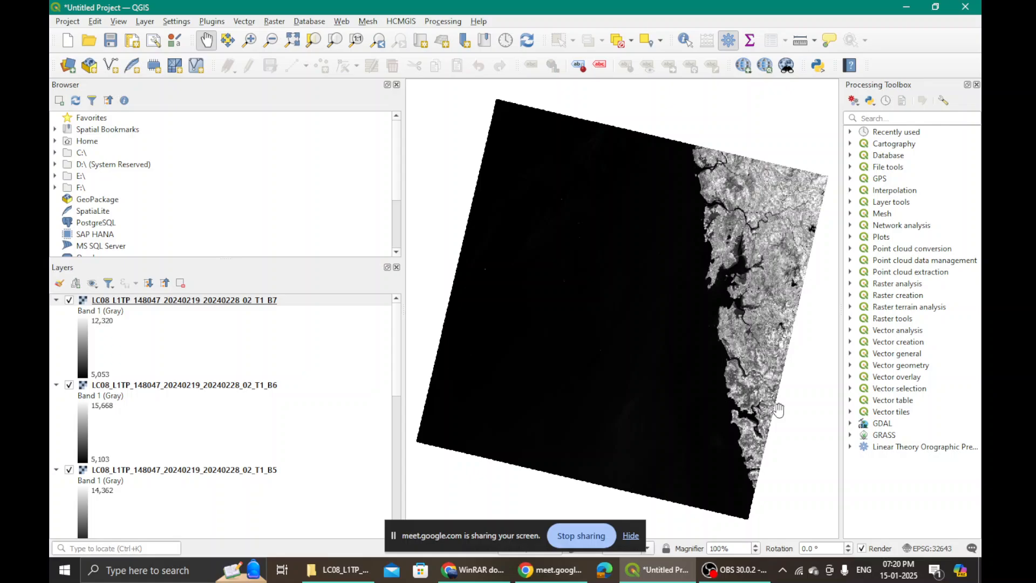
- Open Build Virtual Raster and choose all seven LC08 bands, B1 to B7, as input layers
click(272, 22)
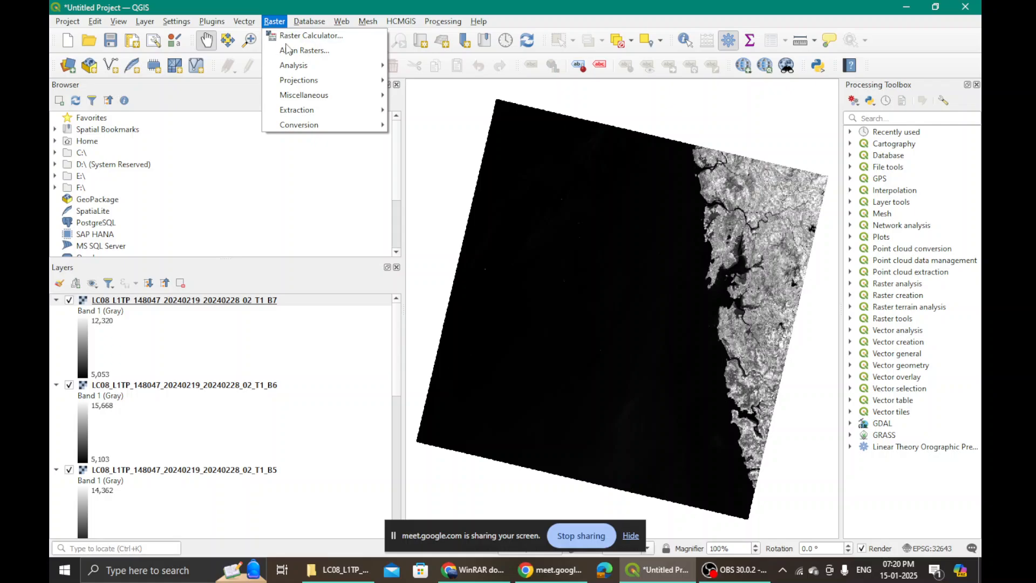
mouse_move(320, 96)
mouse_move(327, 70)
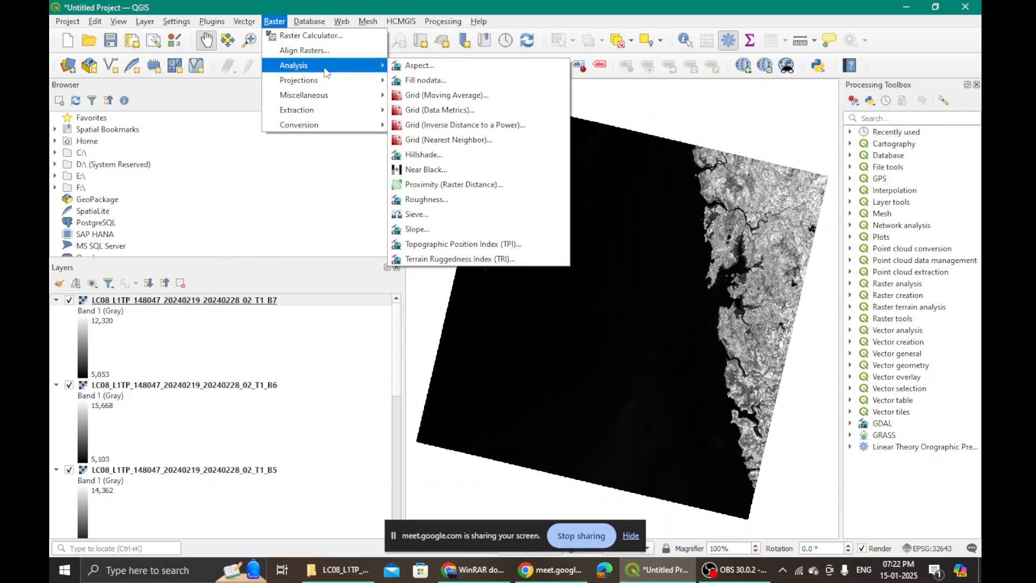
mouse_move(330, 95)
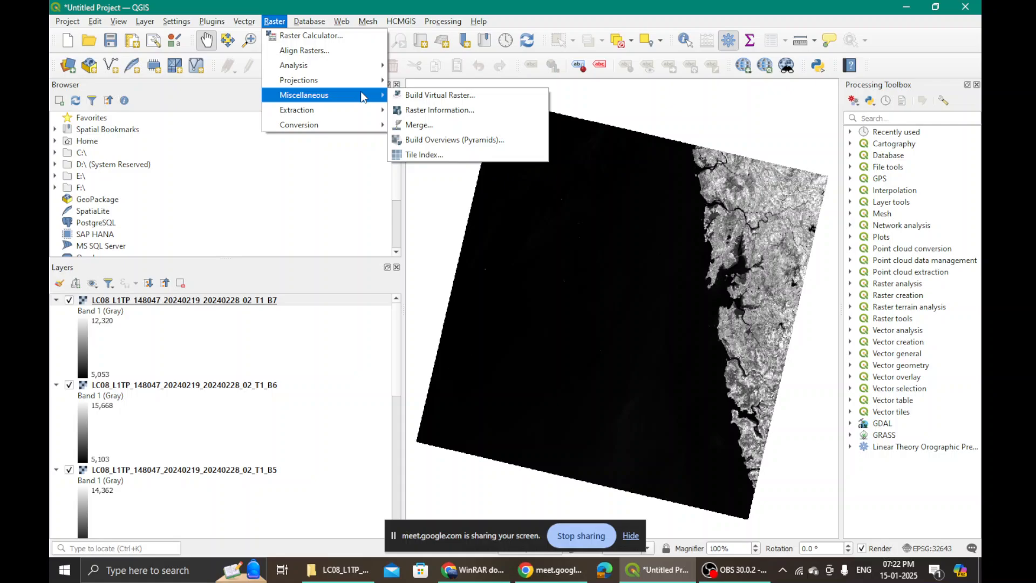
click(427, 97)
click(883, 116)
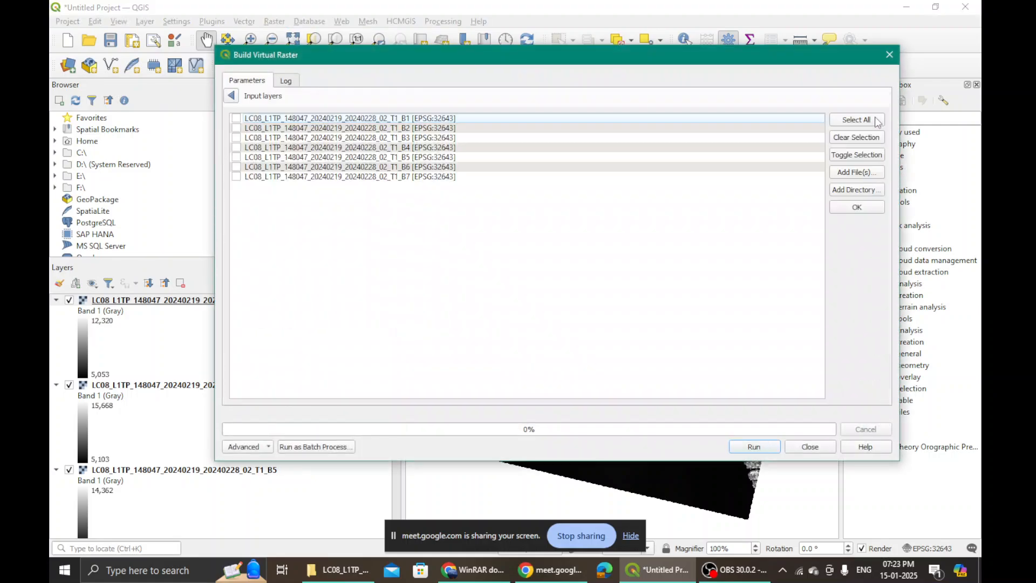
click(864, 120)
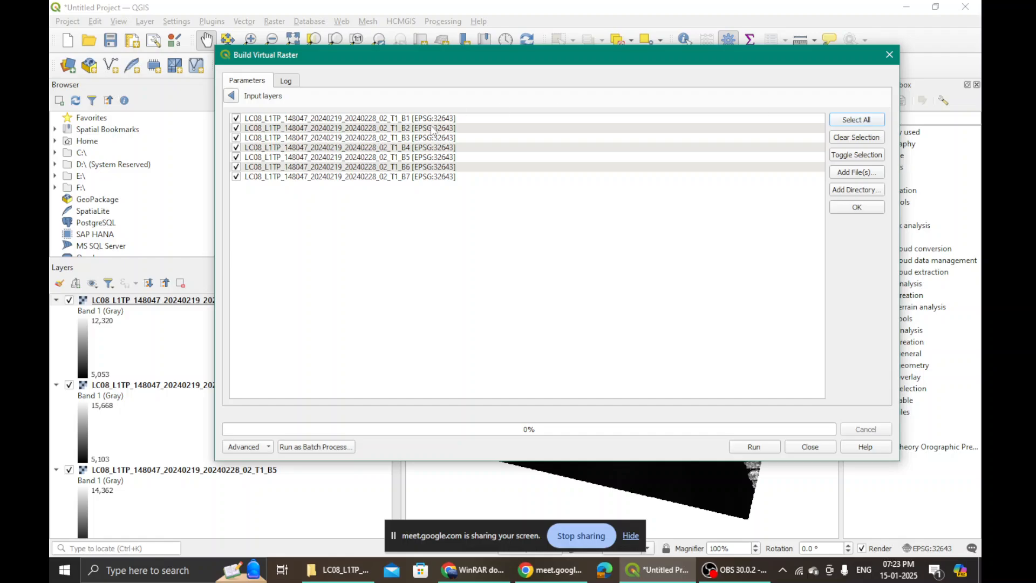
click(874, 208)
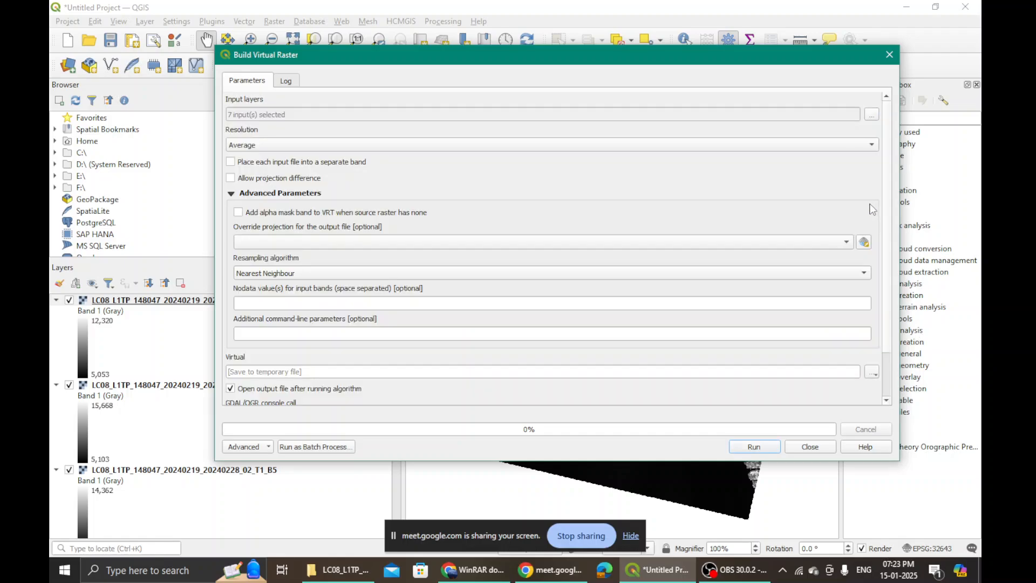
- Set the virtual raster's resolution to Highest and place each input file into a separate band
click(241, 145)
click(246, 159)
scroll(886, 267, down, 3)
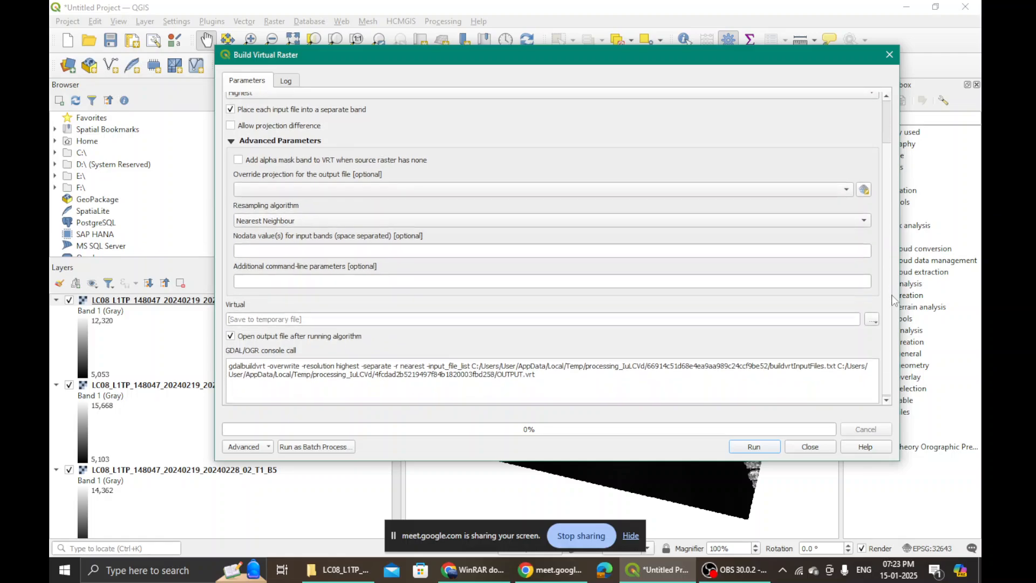
- Choose to save the virtual raster to a file and browse to the LC08_L1TP_148047_20240219_20240228_02_T1 folder in QGIS_Begin
click(873, 319)
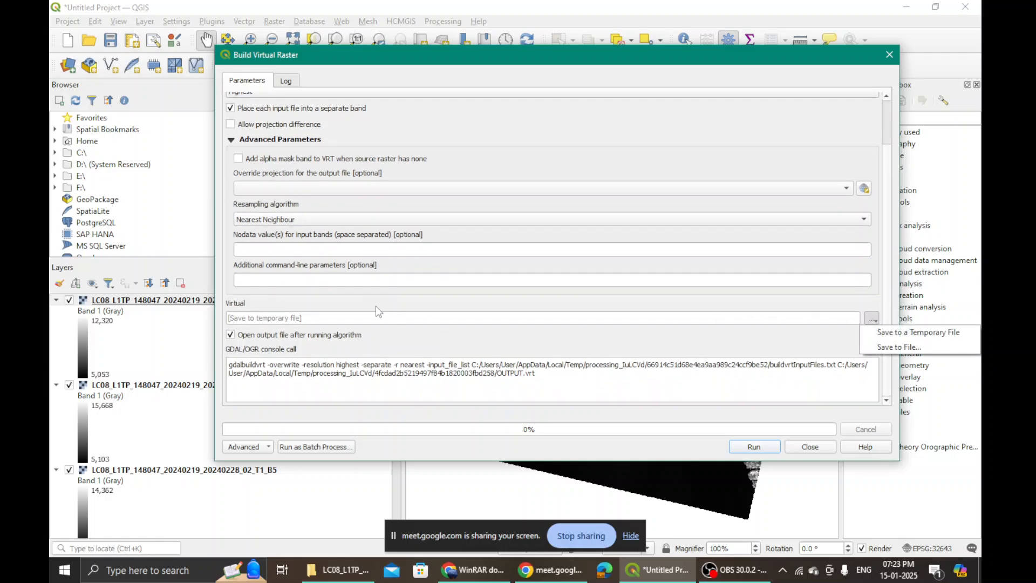
click(898, 347)
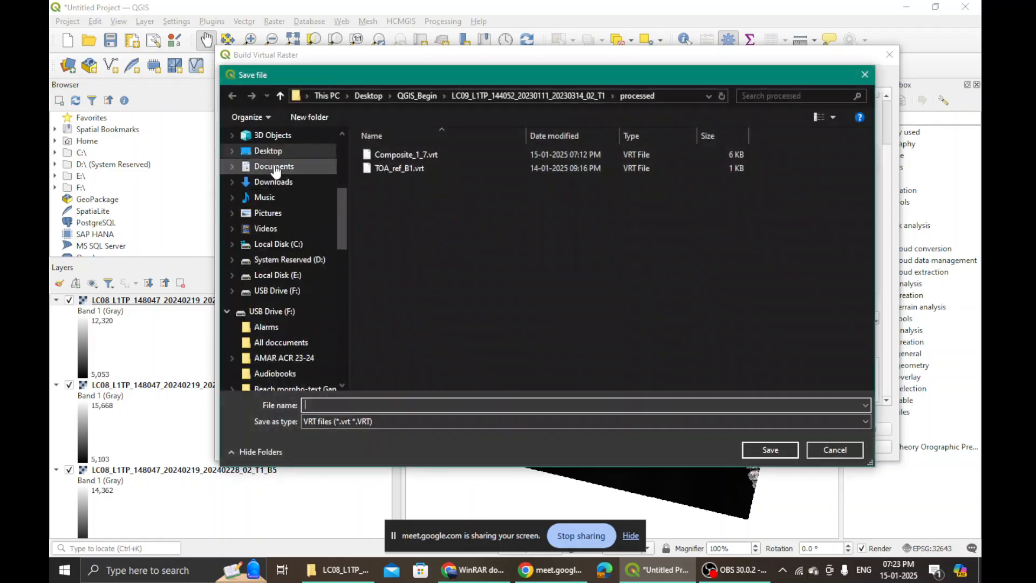
click(480, 97)
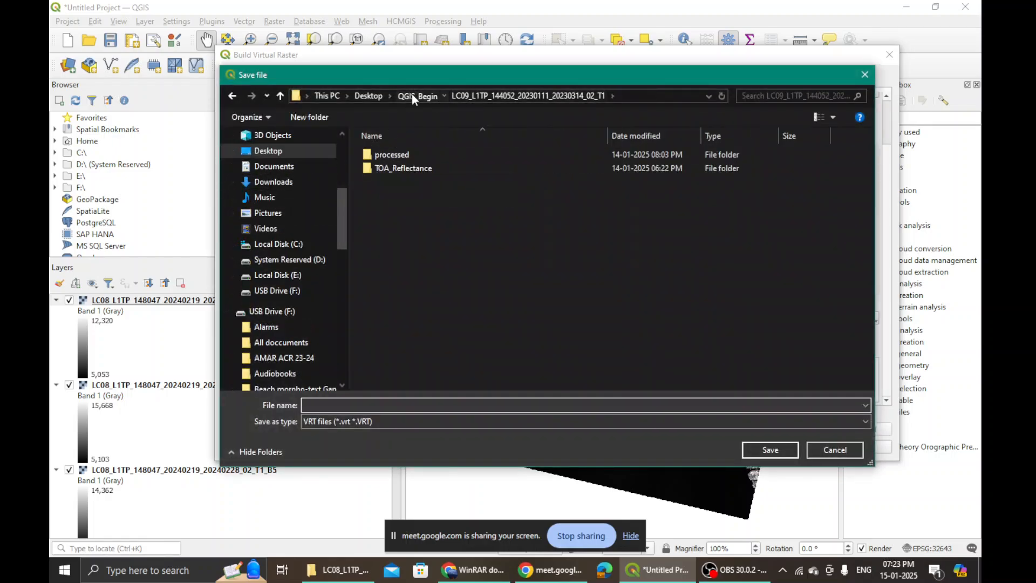
click(415, 96)
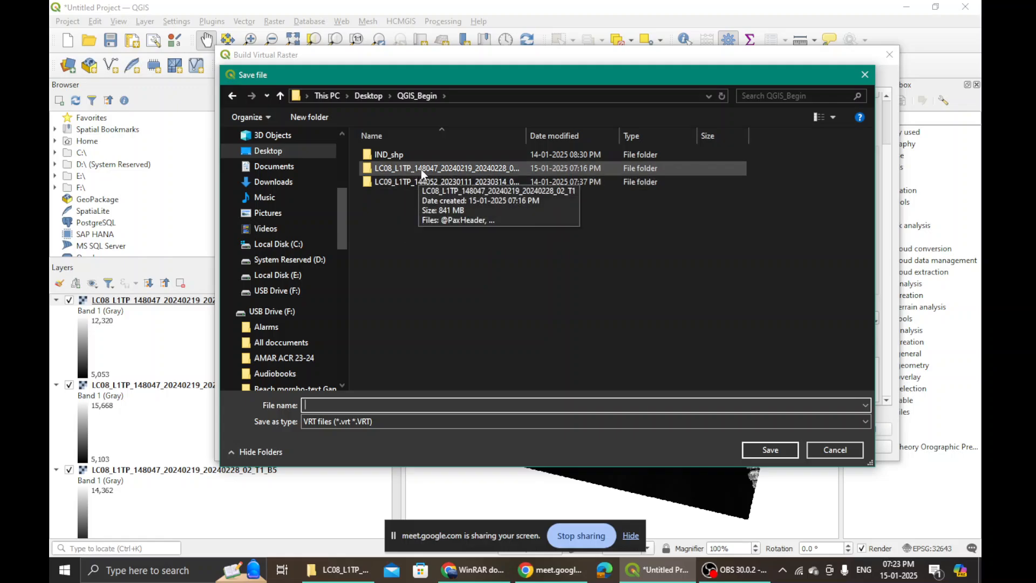
double_click(422, 170)
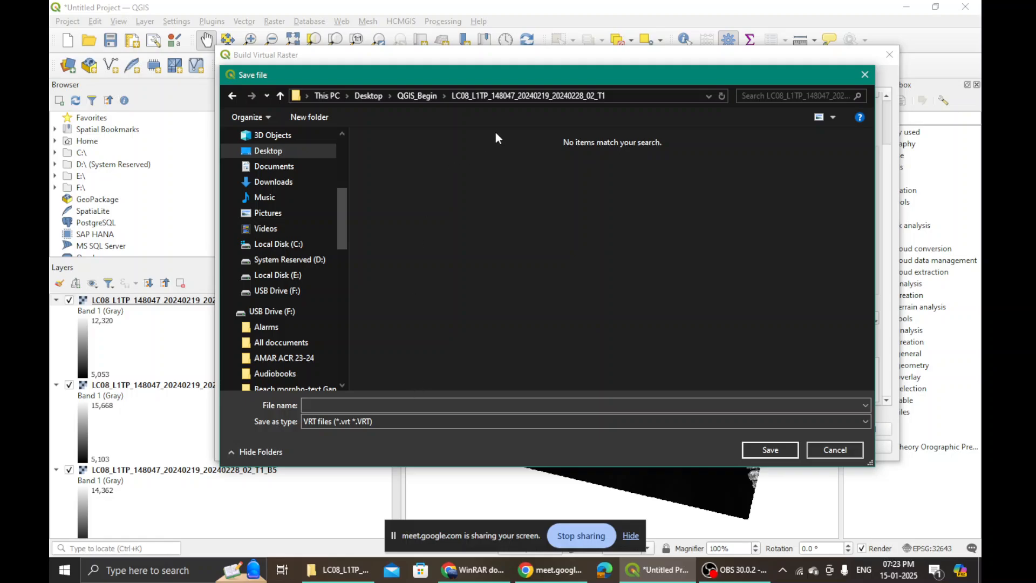
- Create a folder named Processed inside the LC08 scene folder and open it as the output location
click(310, 116)
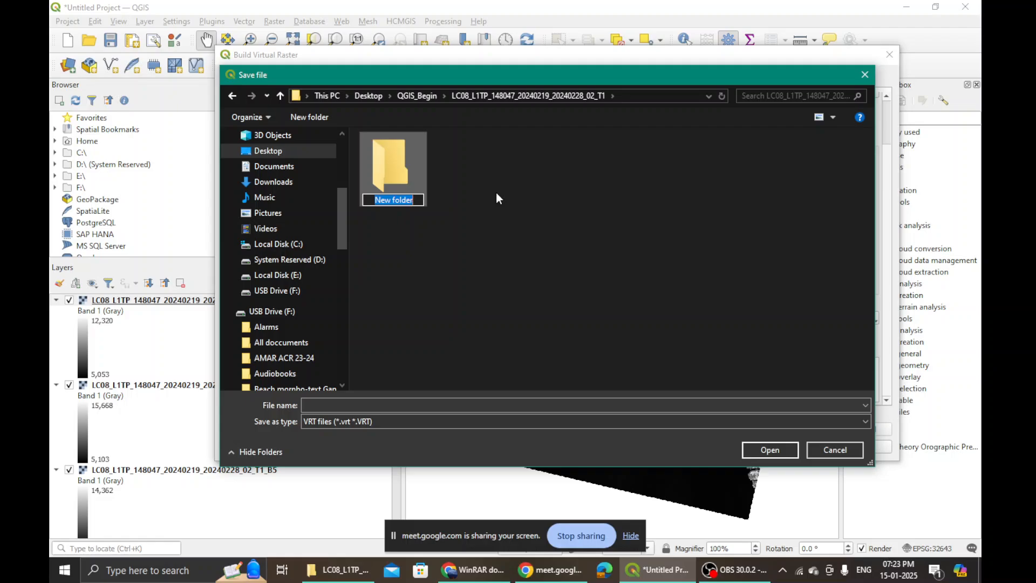
text(Proces)
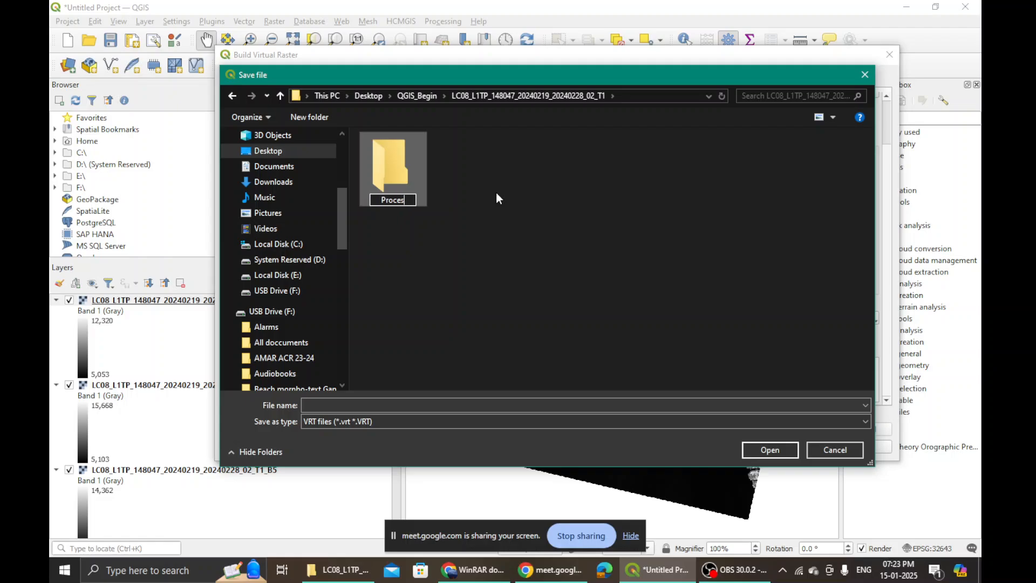
text(sed)
key(Return)
click(502, 190)
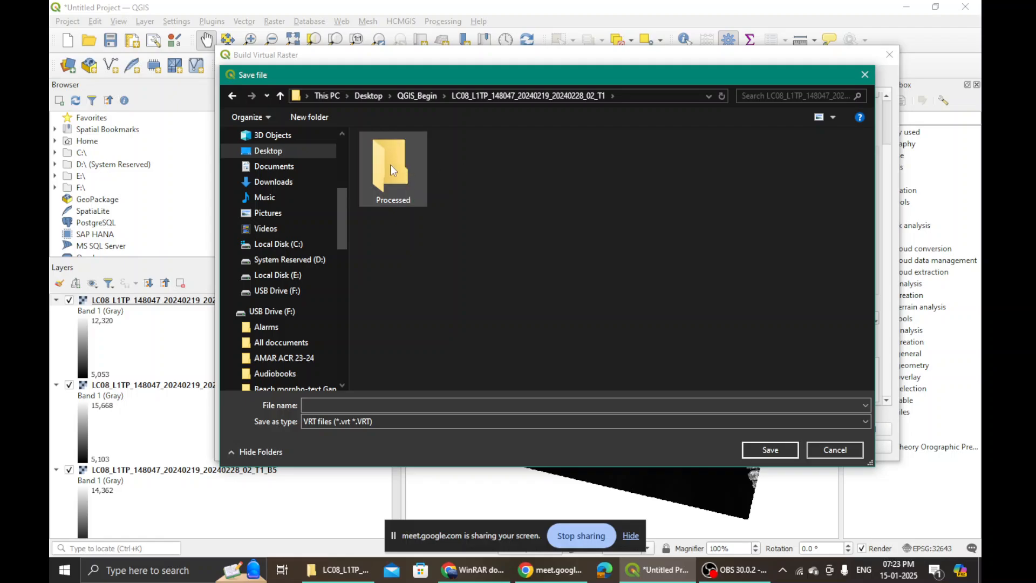
double_click(393, 170)
- Name the output file Composite_1_7, run Build Virtual Raster and close its dialog
click(421, 404)
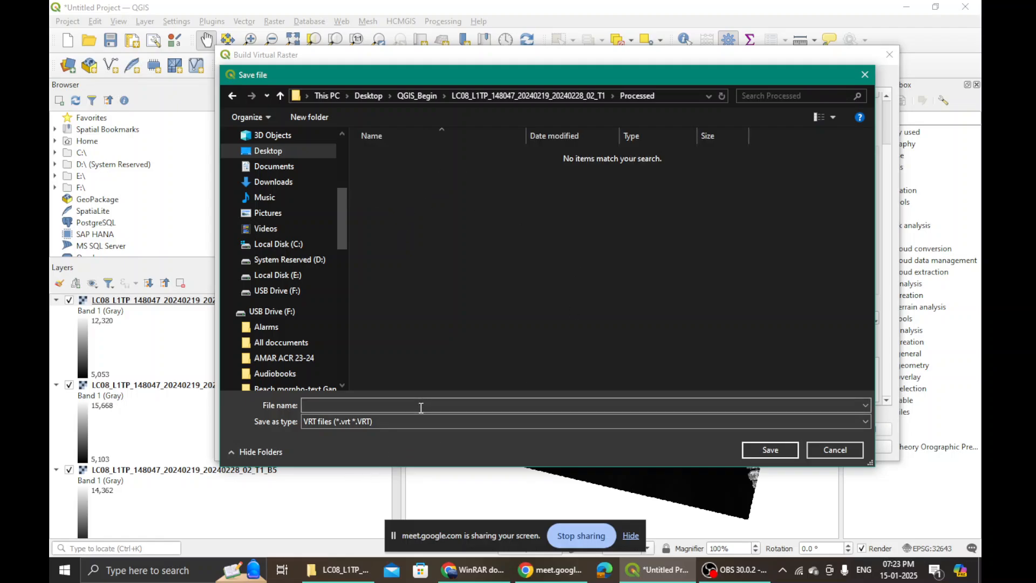
text(Comp)
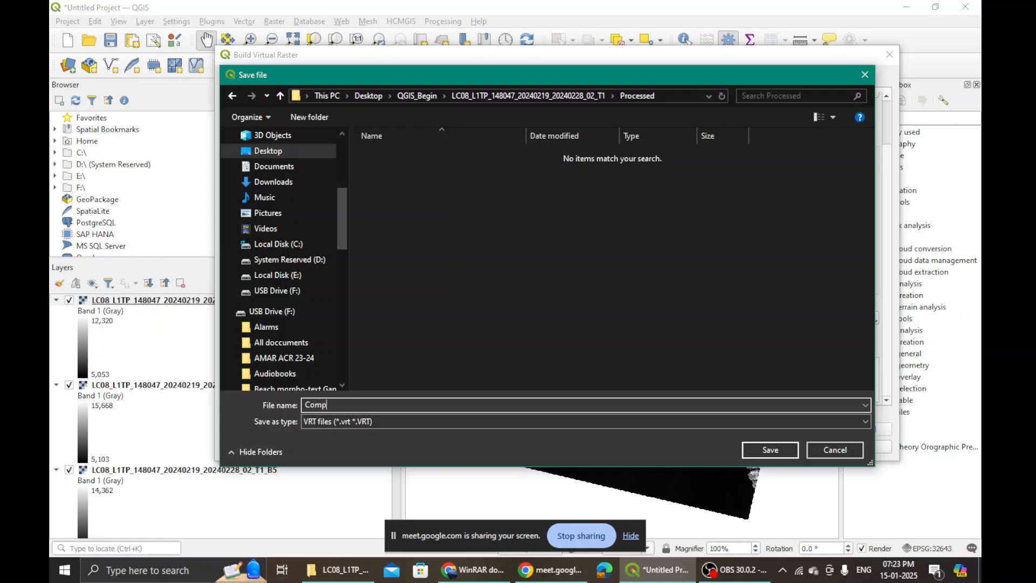
text(osite_1_7)
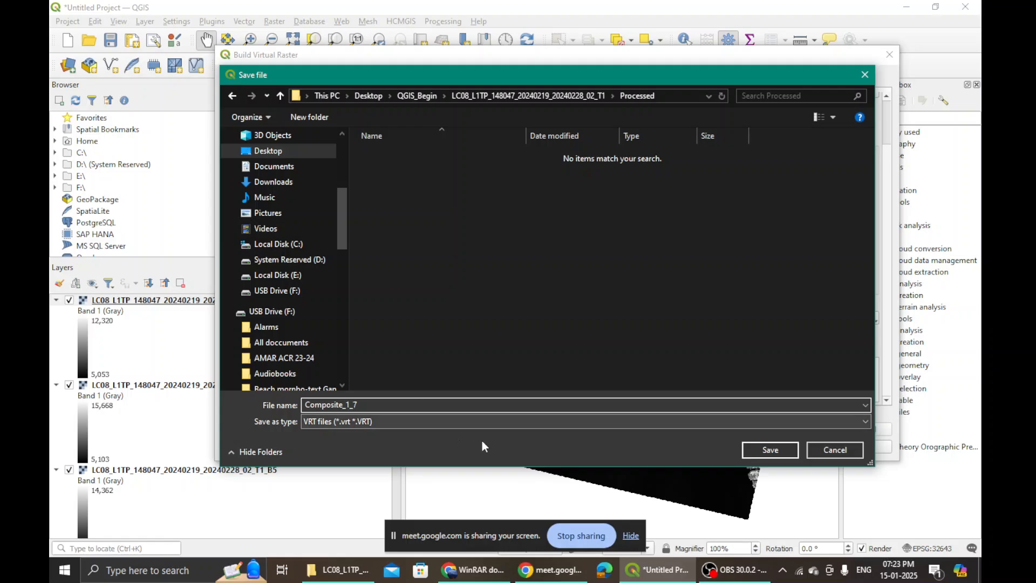
click(769, 449)
click(754, 448)
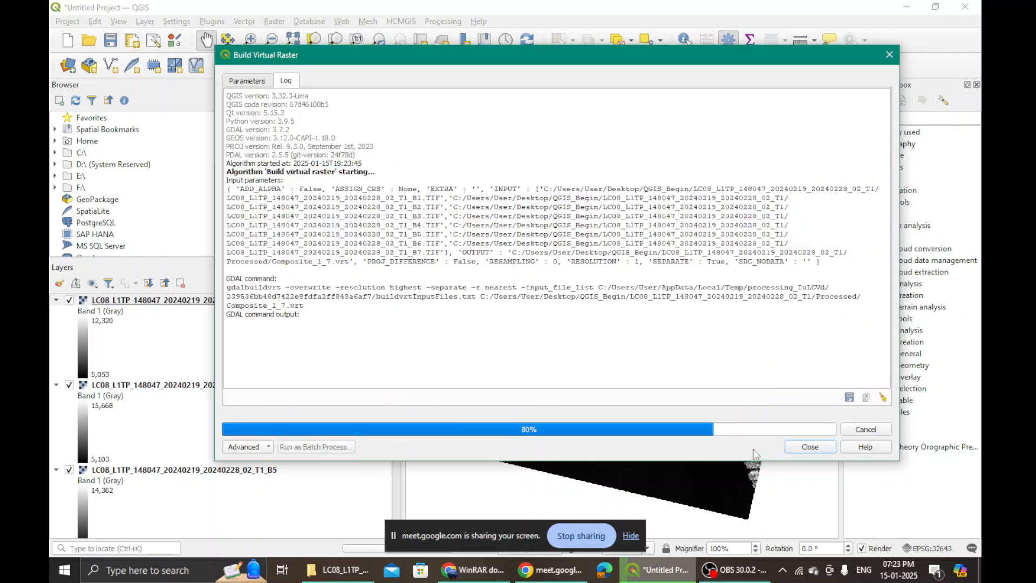
click(805, 449)
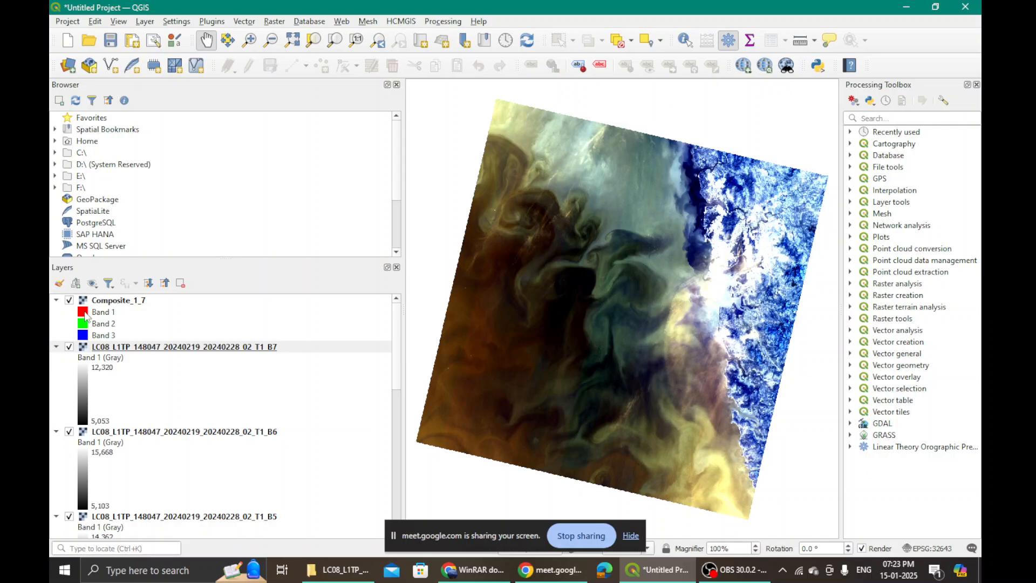
- Set the Composite_1_7 symbology to Band 4 for red, Band 3 for green and Band 2 for blue, and apply it
click(84, 314)
right_click(84, 300)
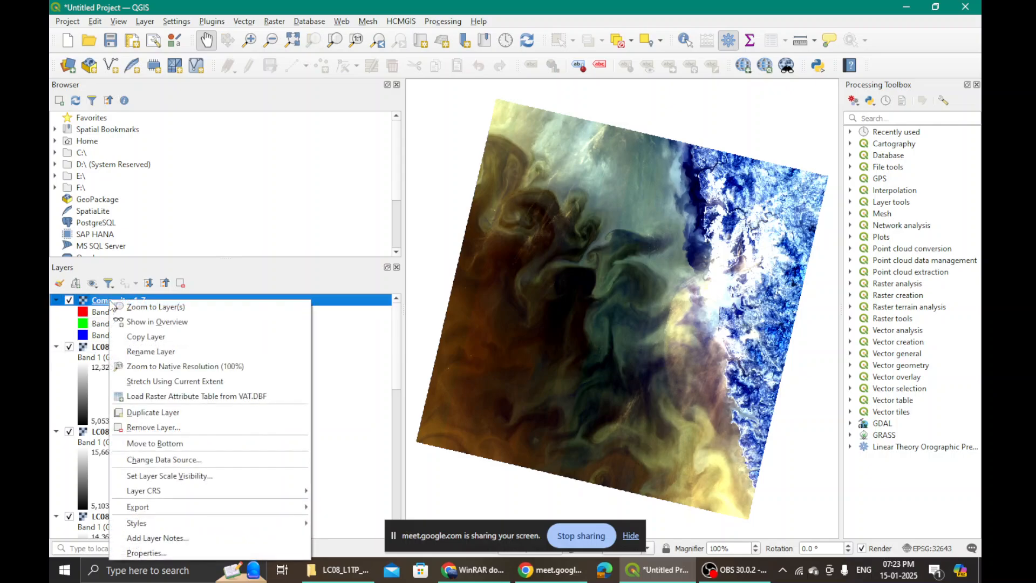
click(175, 554)
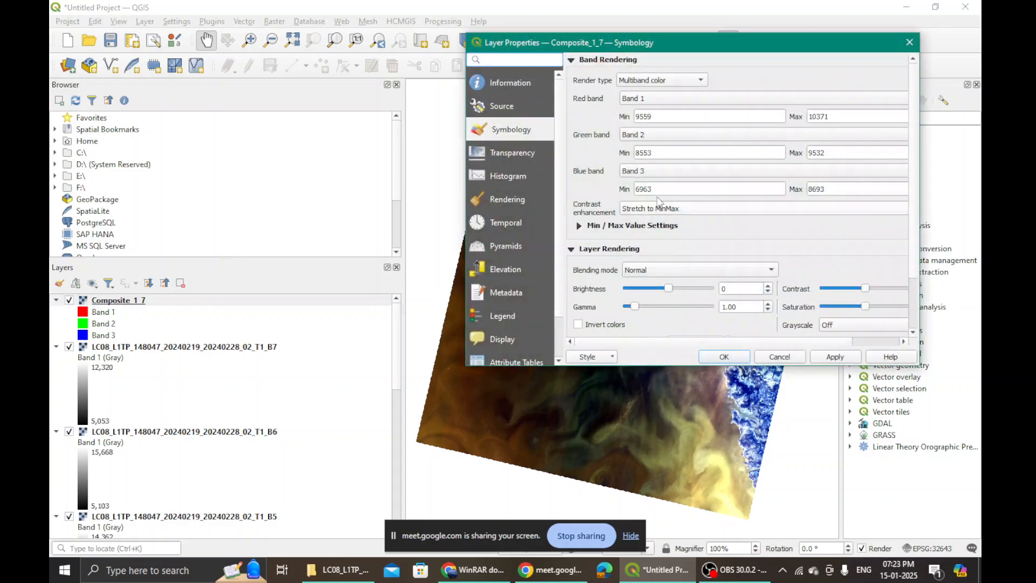
click(681, 99)
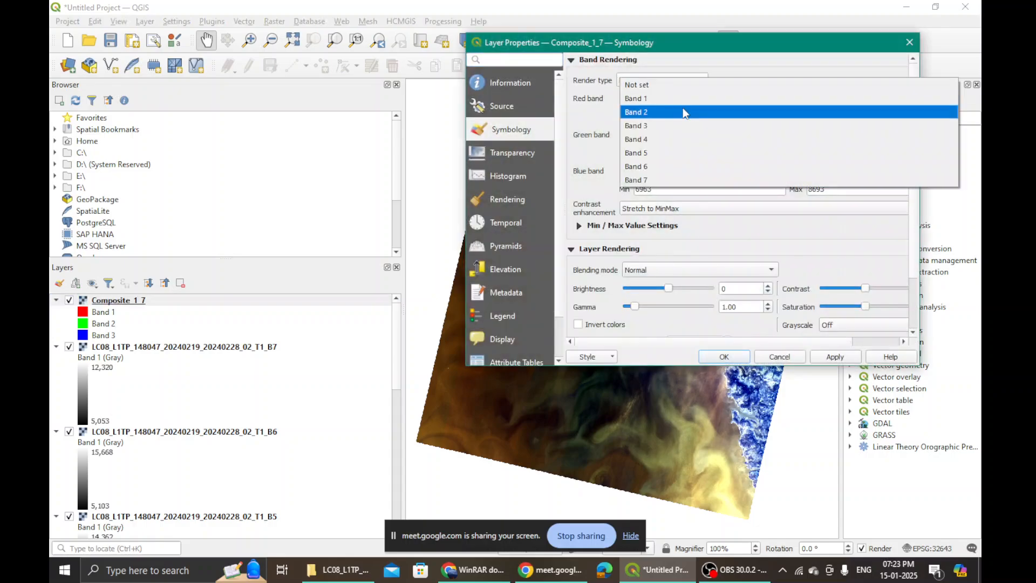
click(685, 141)
click(654, 134)
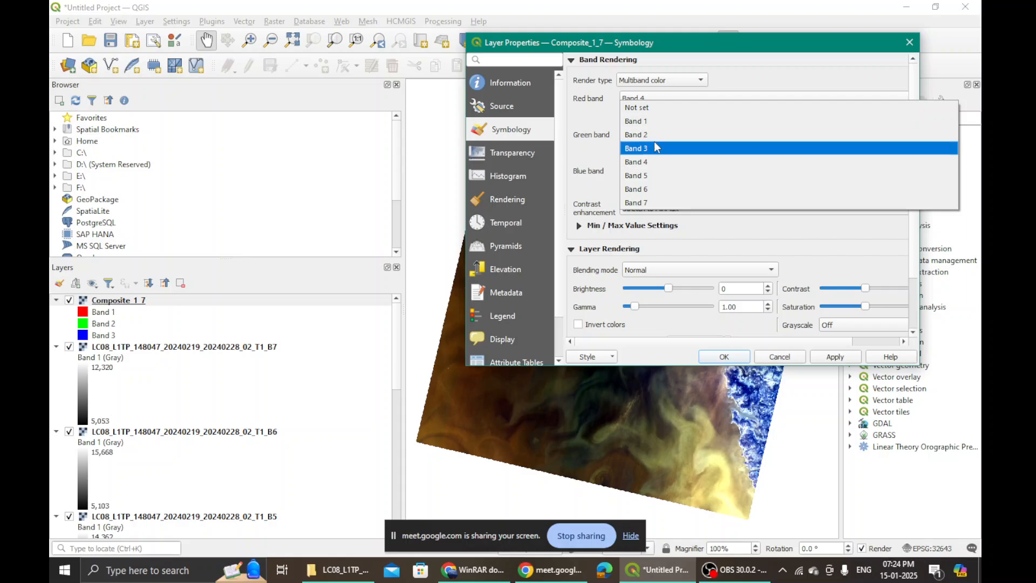
click(654, 142)
click(652, 171)
click(653, 156)
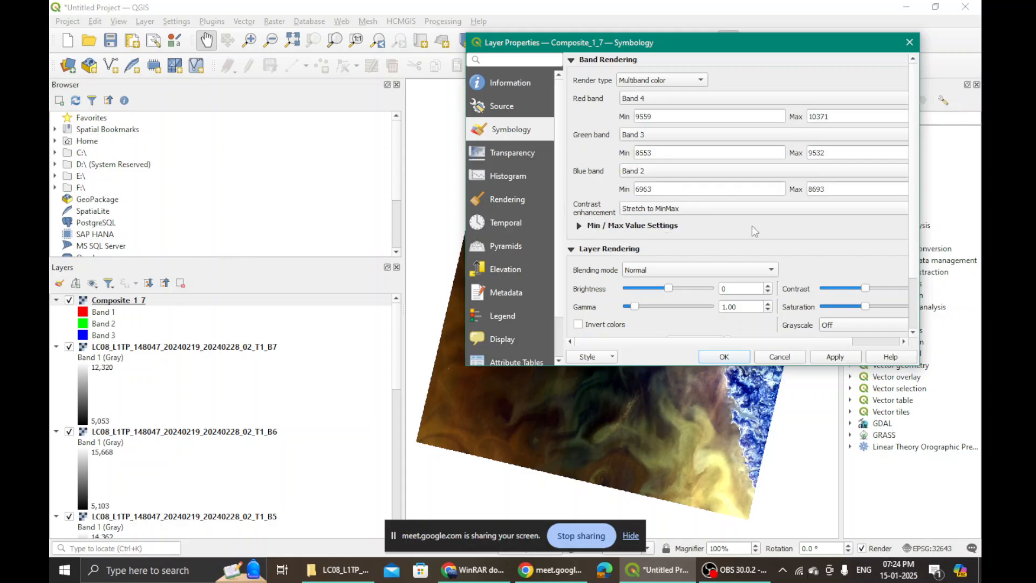
click(835, 357)
click(724, 357)
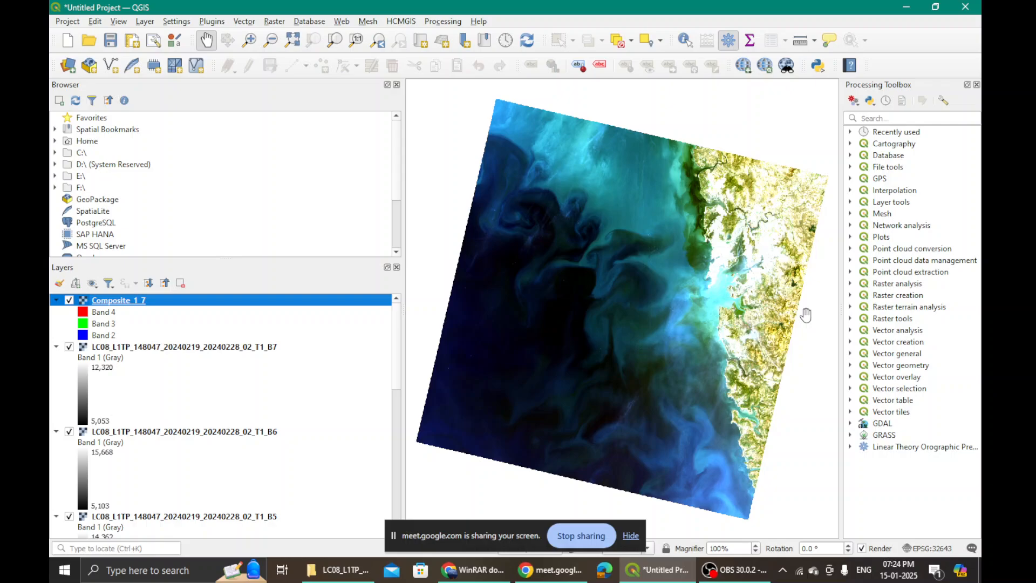
- Examine the coastline, creeks and land areas of the composite in the 4-3-2 band combination at several scales
scroll(803, 276, up, 3)
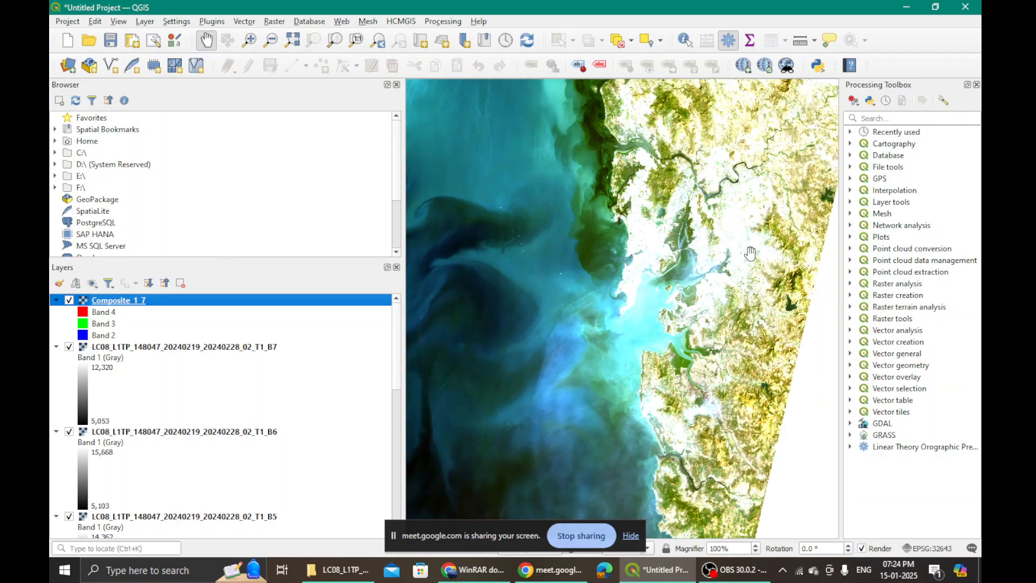
scroll(716, 232, down, 3)
scroll(702, 293, up, 1)
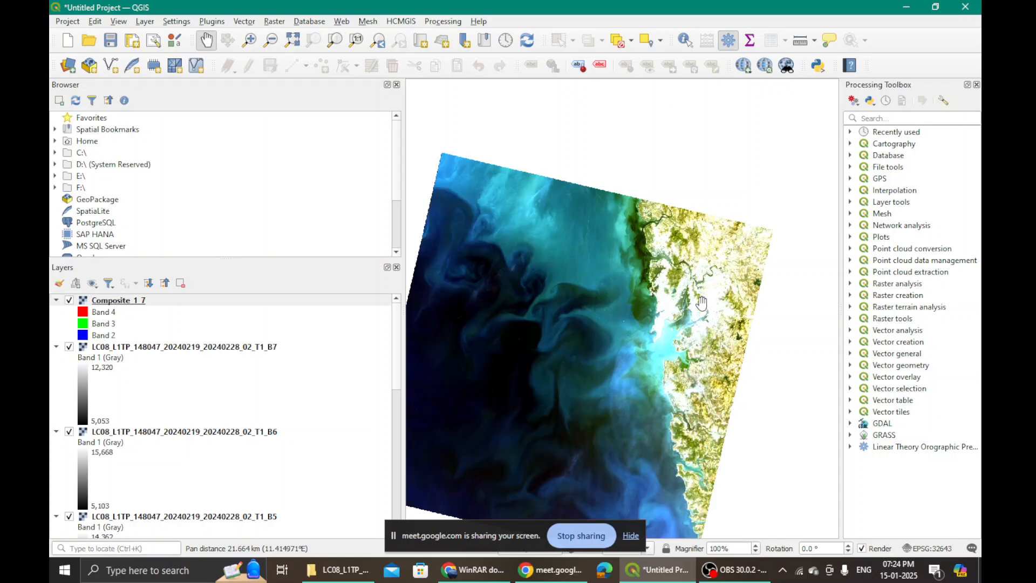
scroll(705, 303, down, 1)
scroll(697, 332, up, 1)
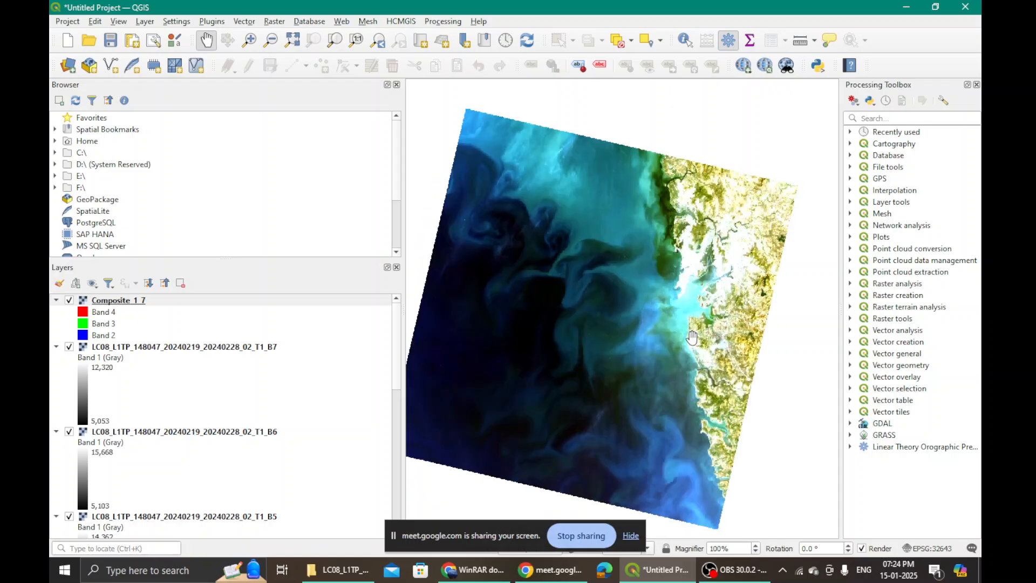
scroll(682, 314, up, 1)
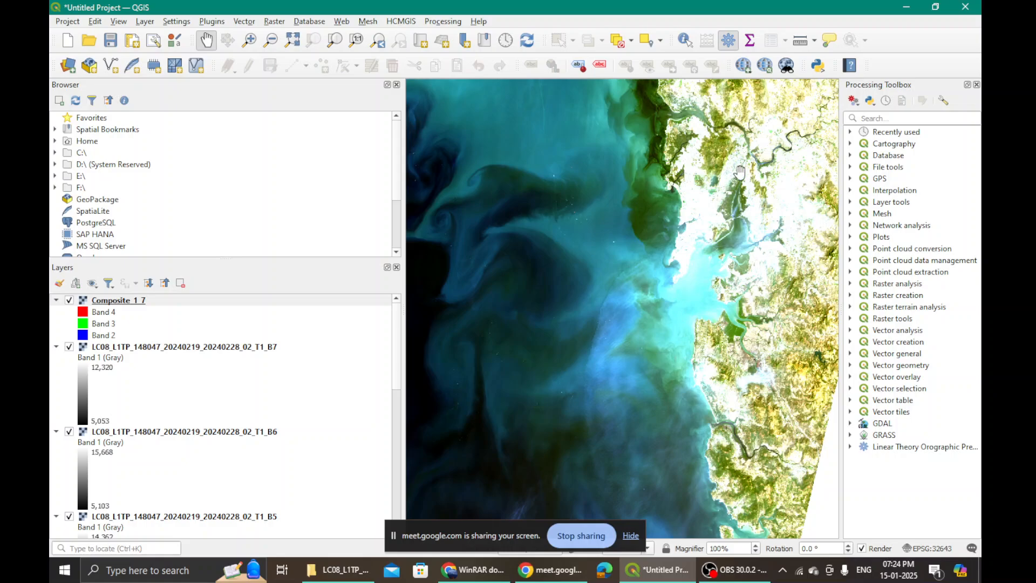
scroll(744, 166, up, 1)
scroll(737, 189, down, 5)
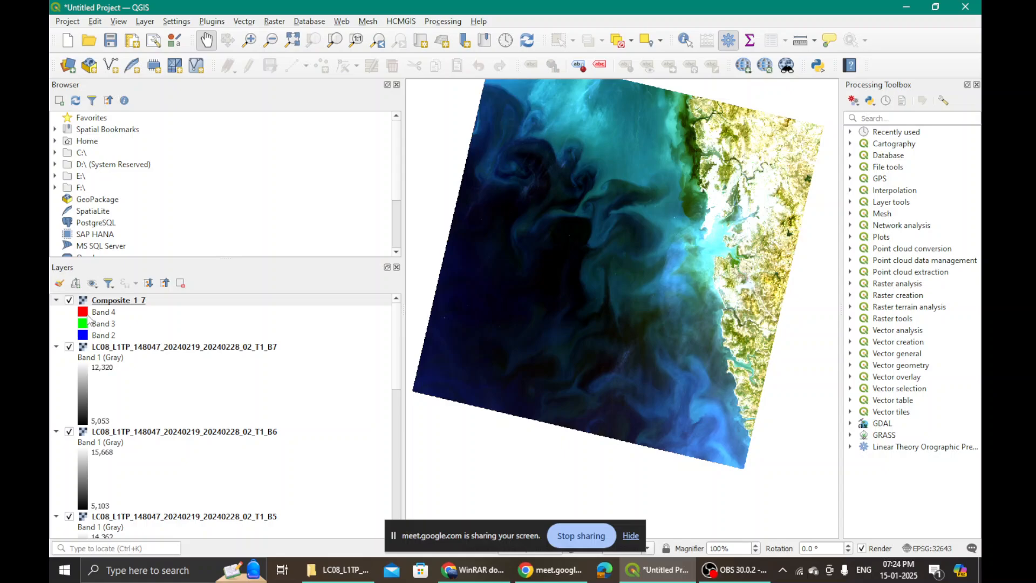
- Change the Composite_1_7 band combination to Band 7 for red, Band 6 for green and Band 4 for blue, and apply it
click(83, 315)
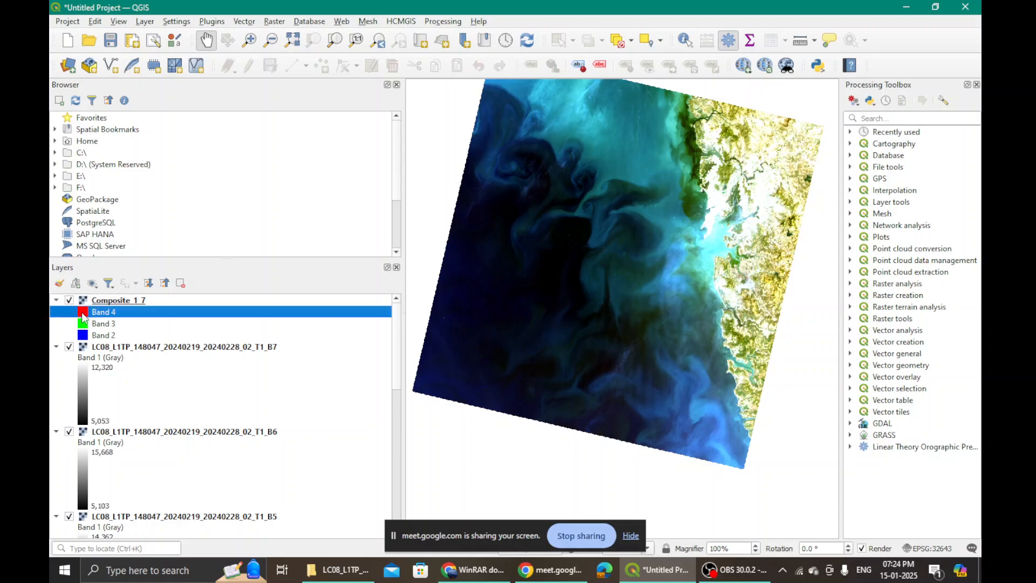
right_click(113, 301)
click(150, 553)
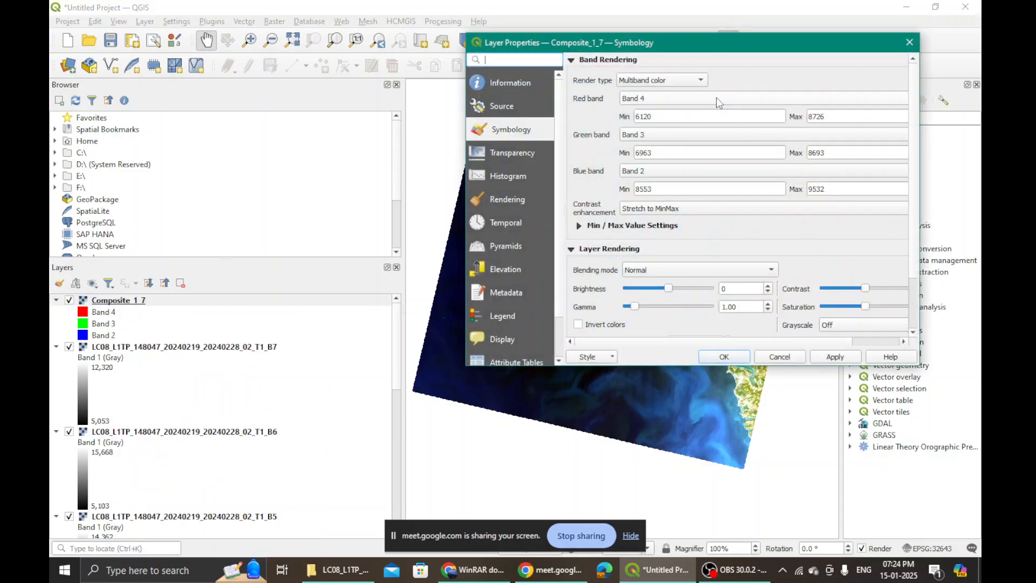
click(717, 98)
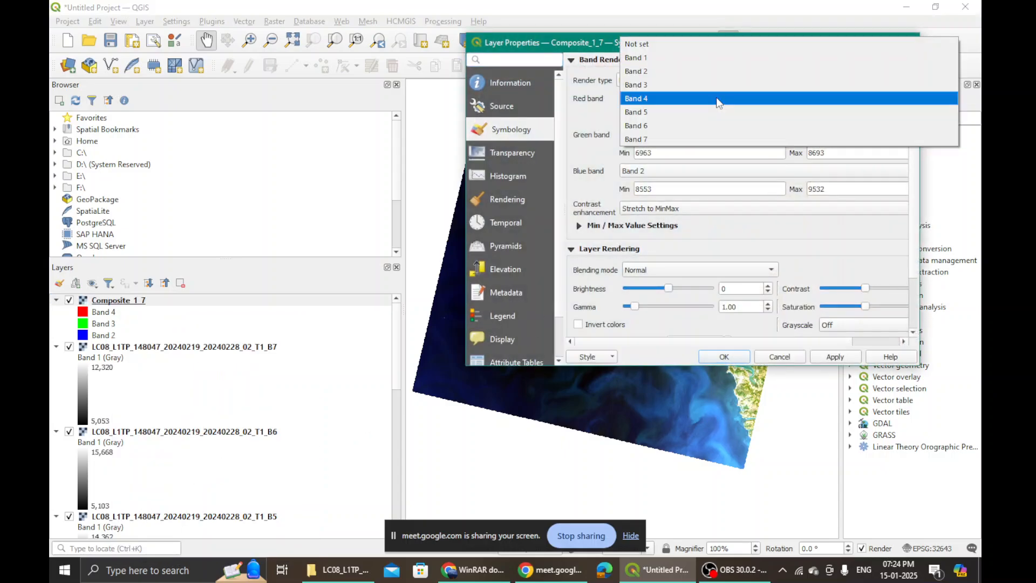
click(668, 140)
click(700, 135)
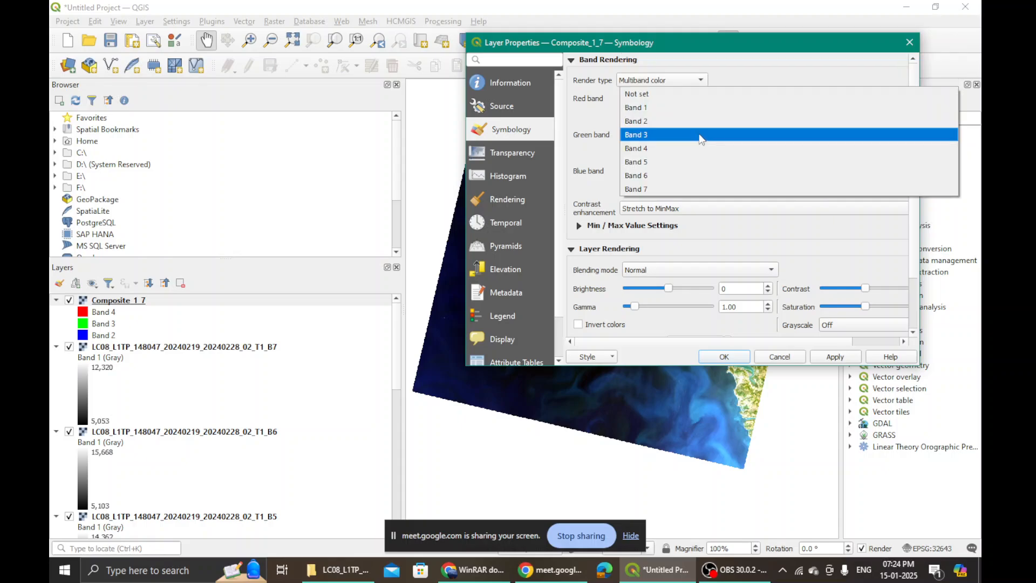
click(675, 178)
click(674, 170)
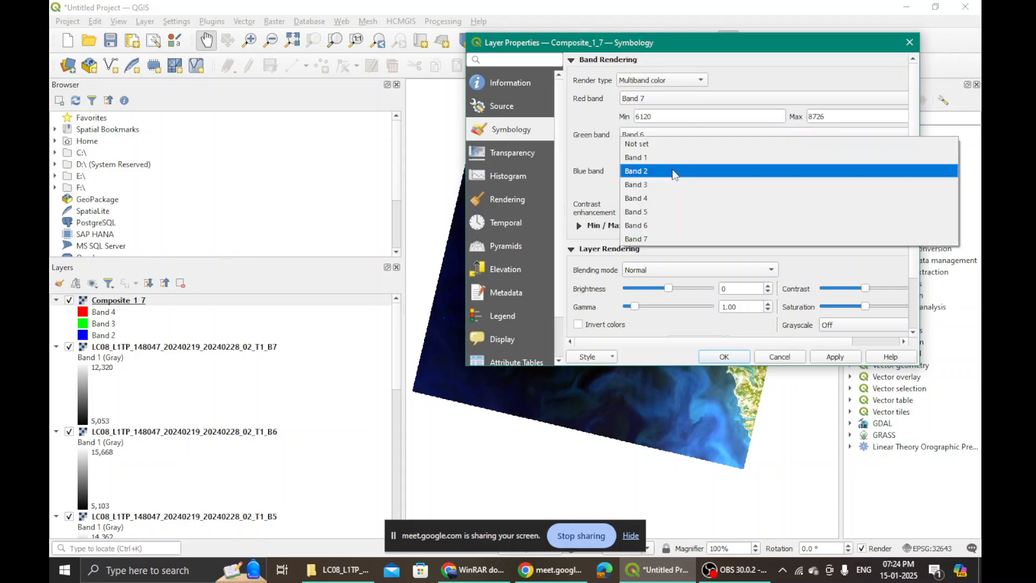
click(656, 200)
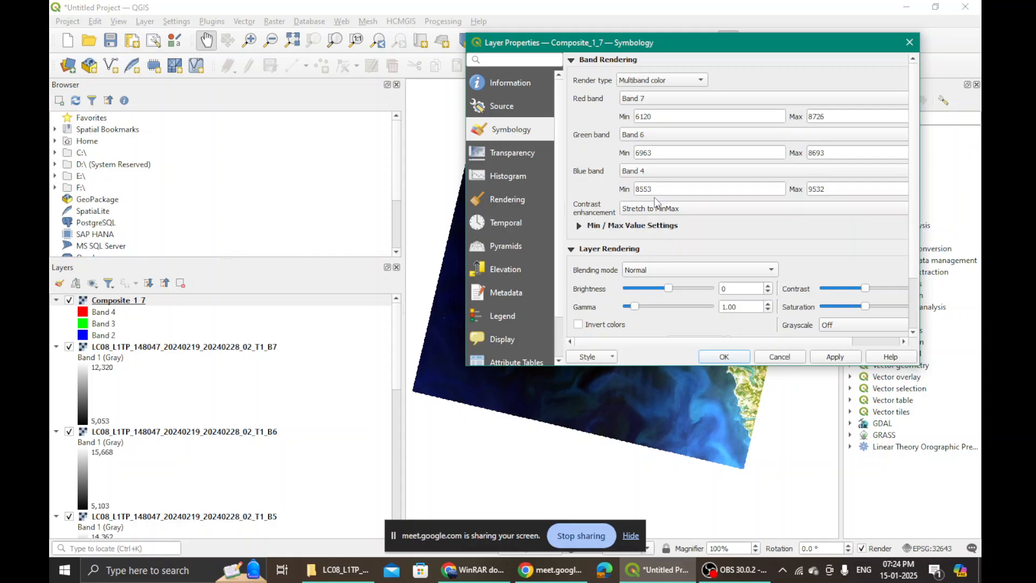
click(851, 357)
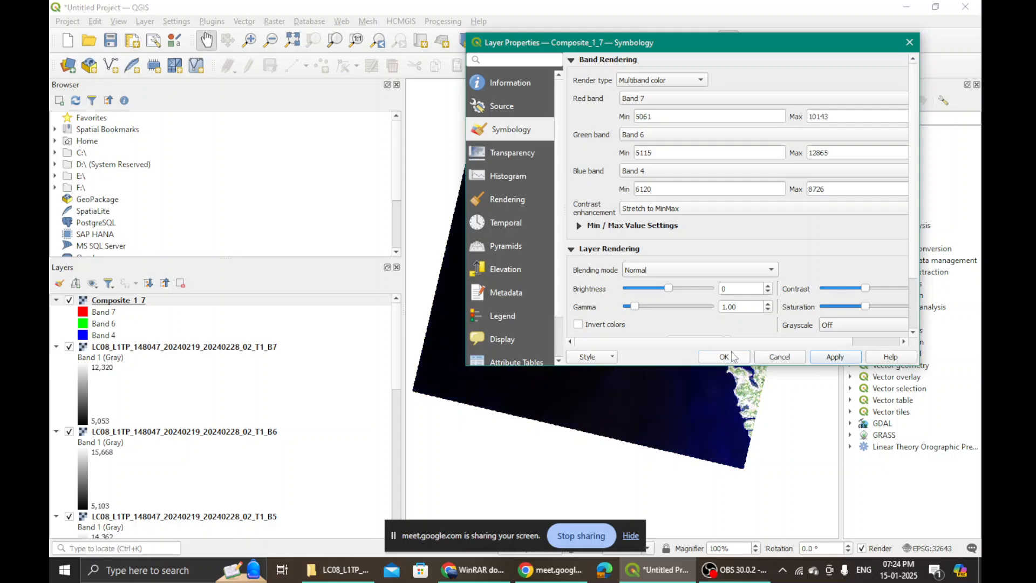
click(725, 358)
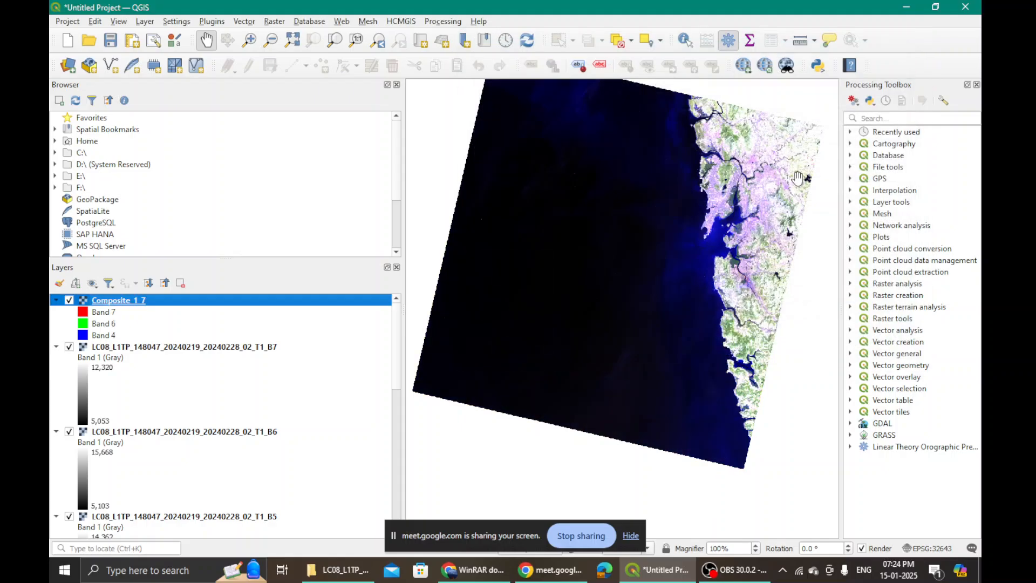
- Frame the whole composite scene in the map canvas and create a new print layout titled Mumbai
scroll(798, 178, up, 2)
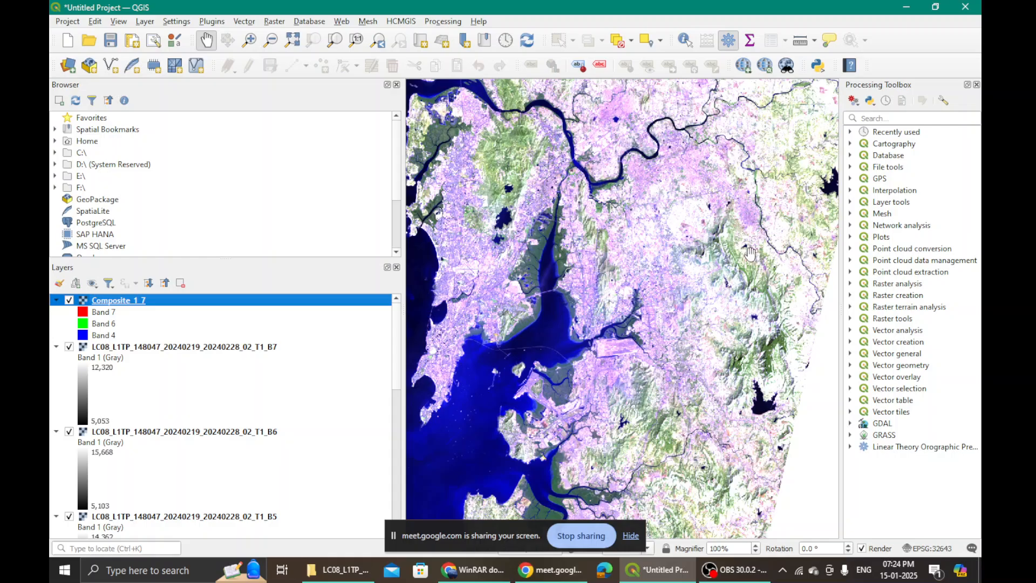
scroll(751, 253, down, 4)
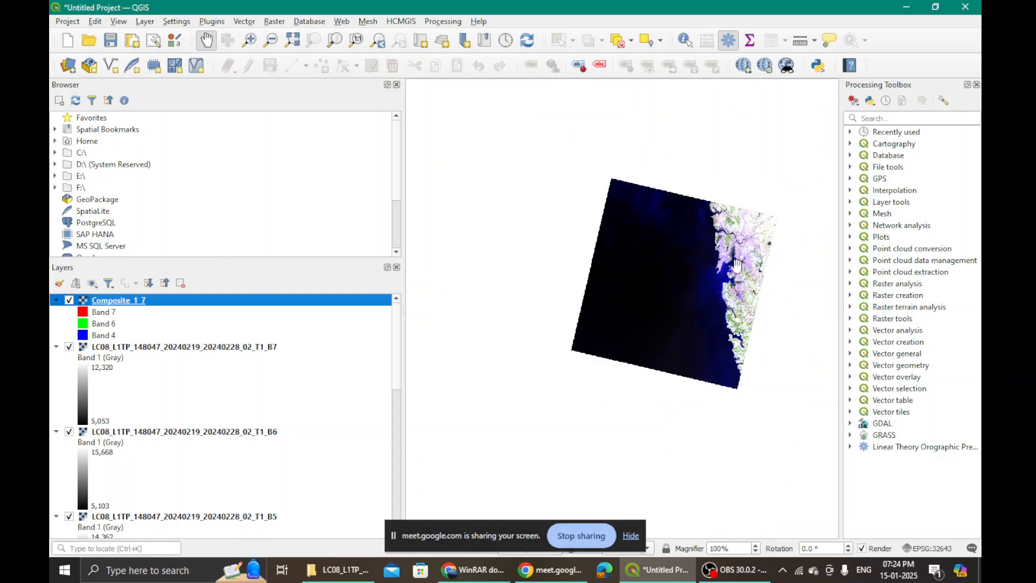
scroll(737, 265, up, 1)
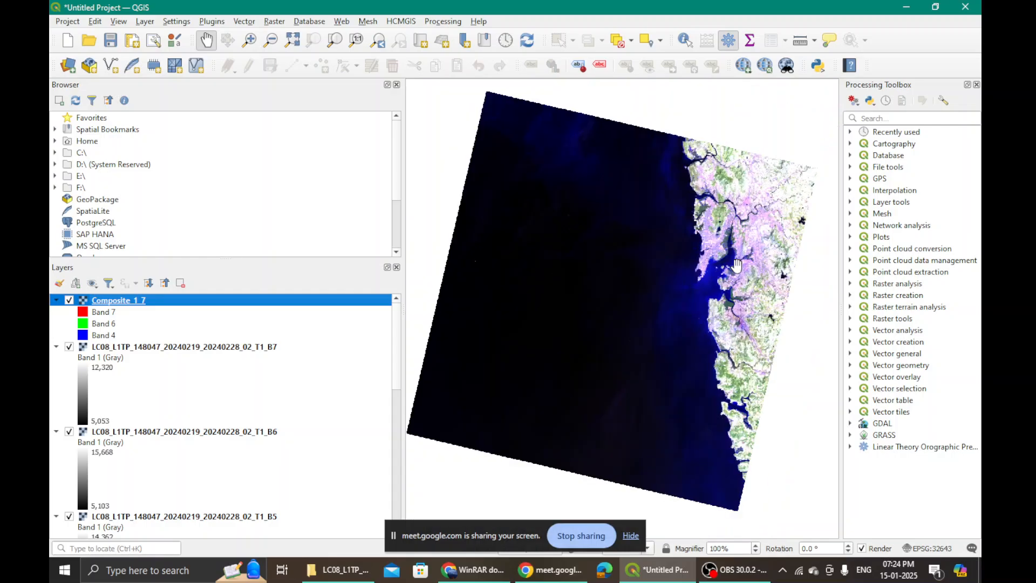
click(66, 23)
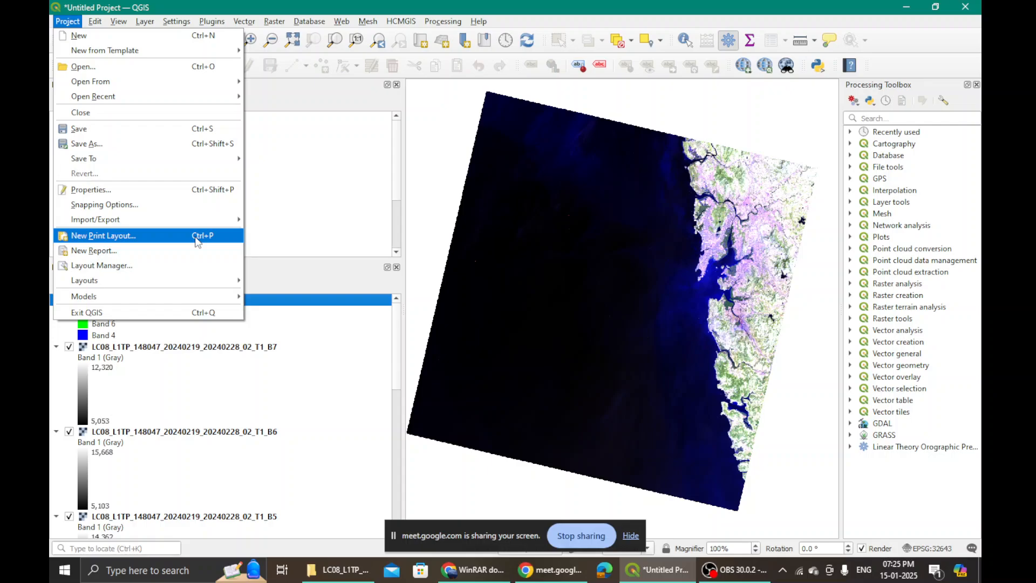
click(100, 241)
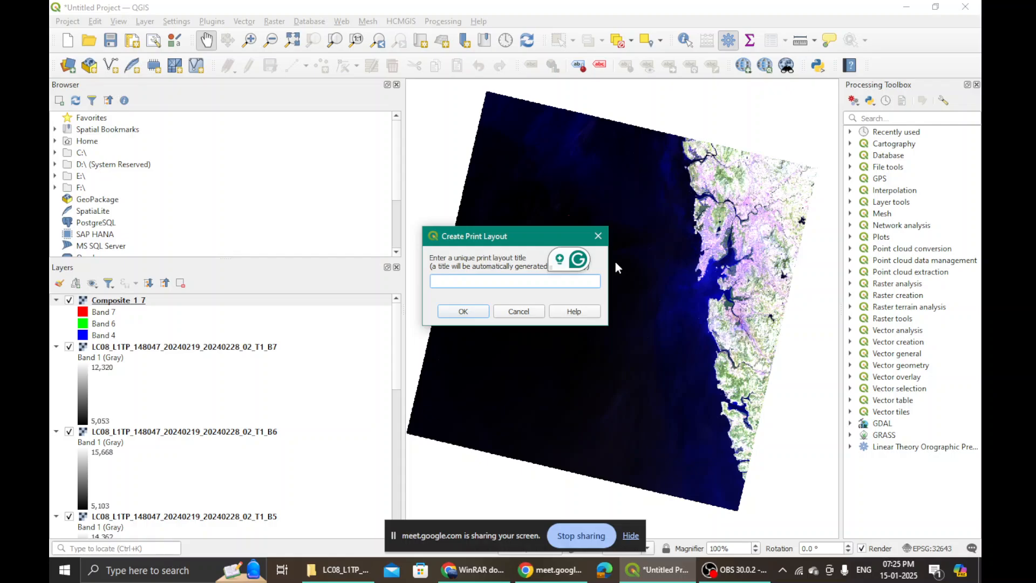
text(Mumbai)
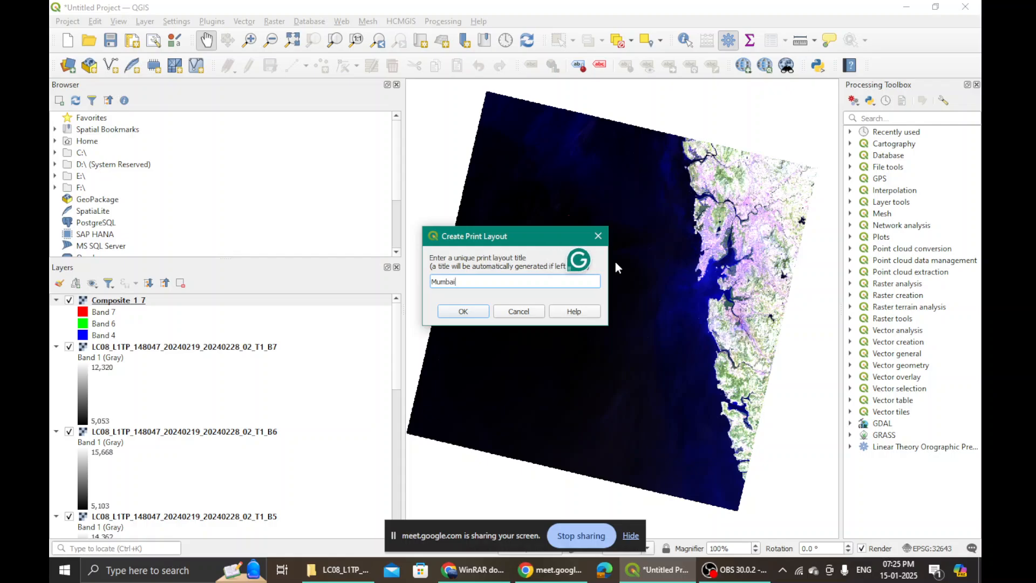
click(478, 313)
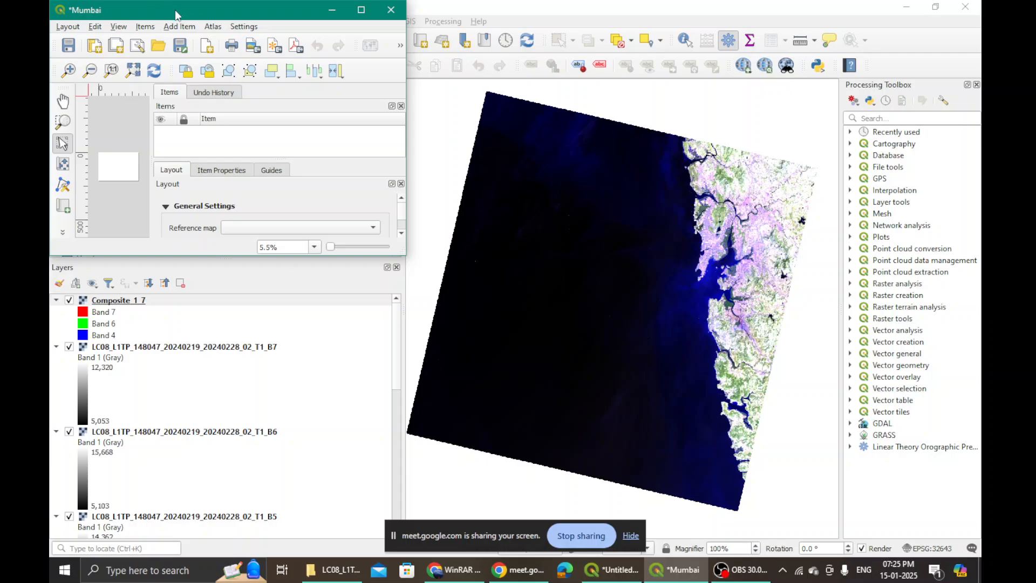
- Enlarge the Mumbai layout window over the map and show the item properties beside the blank page
drag(173, 15, 450, 132)
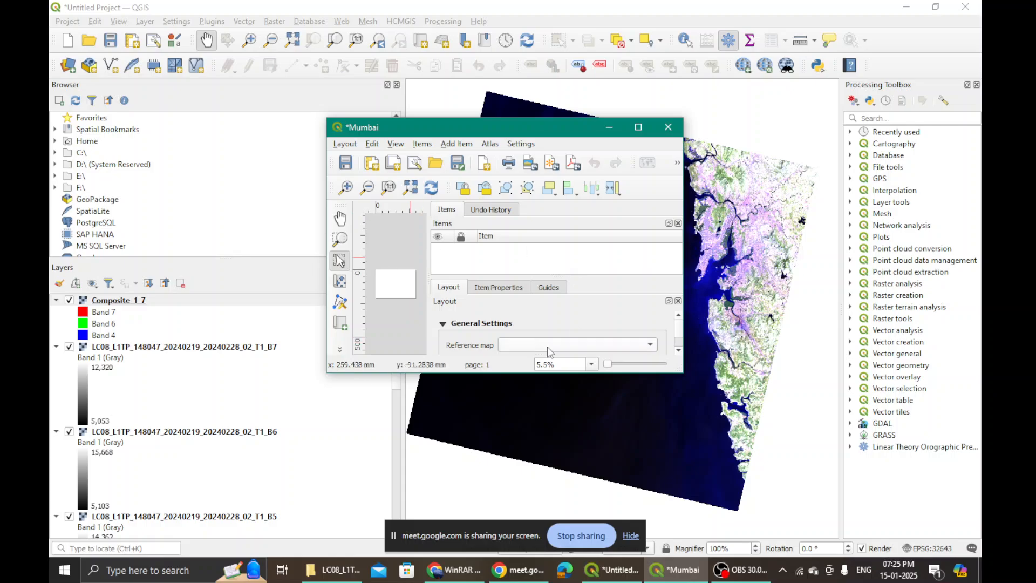
drag(683, 370, 910, 505)
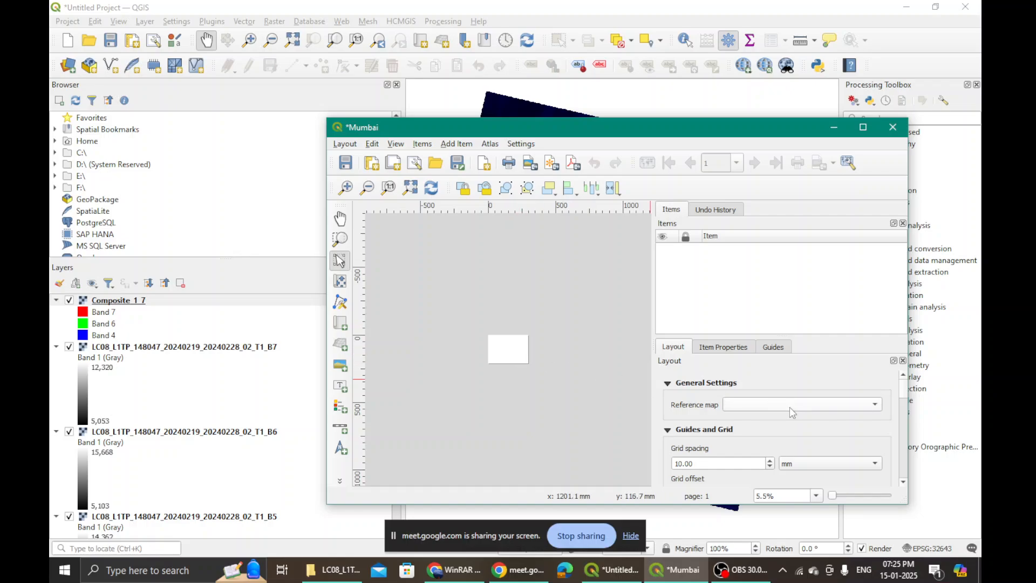
scroll(519, 365, up, 2)
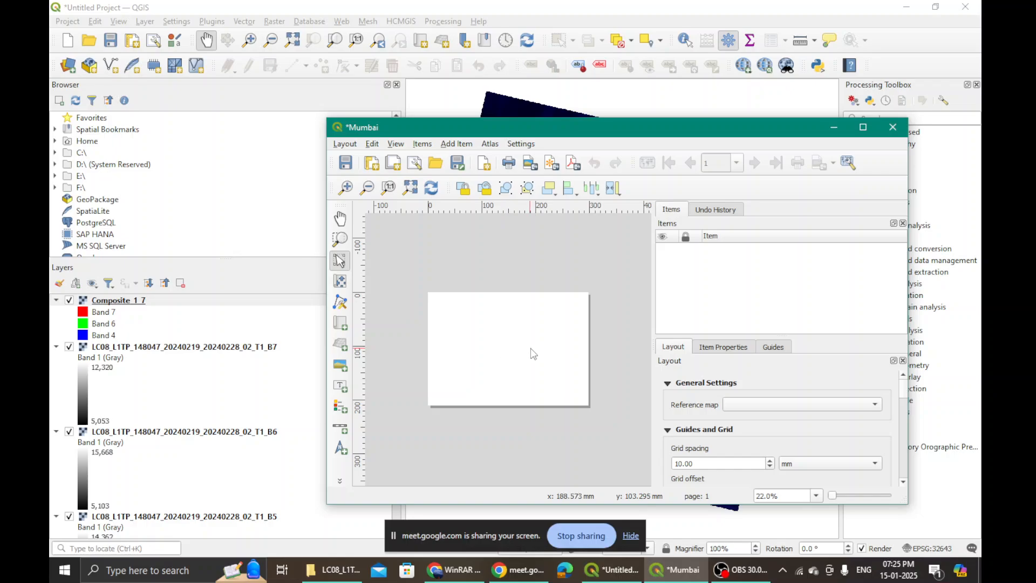
scroll(525, 351, up, 1)
scroll(524, 350, down, 1)
scroll(538, 338, down, 1)
scroll(545, 357, up, 1)
scroll(530, 379, up, 1)
click(737, 351)
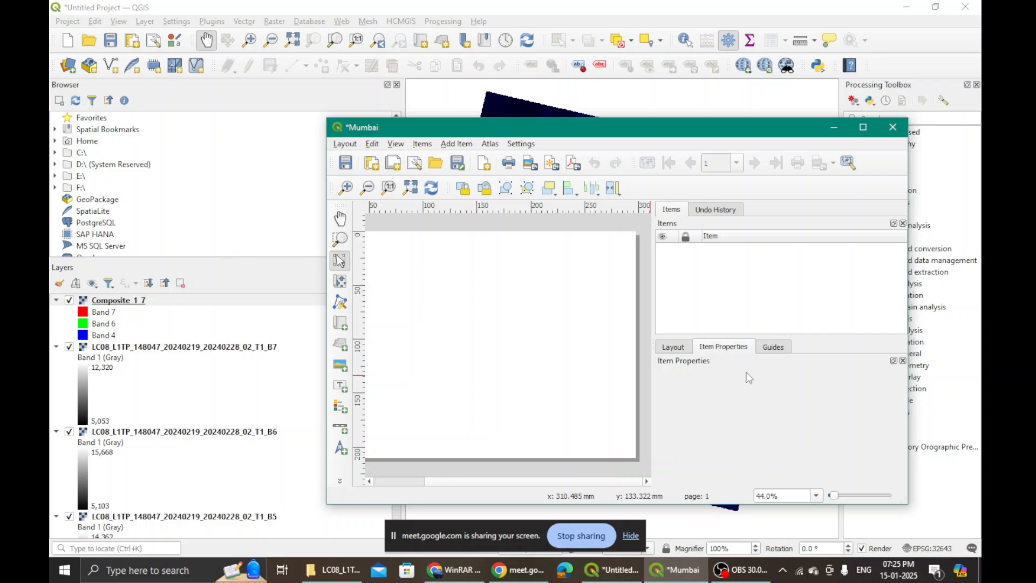
- Show the page properties of the Mumbai layout's blank page and set its size to A4
click(493, 296)
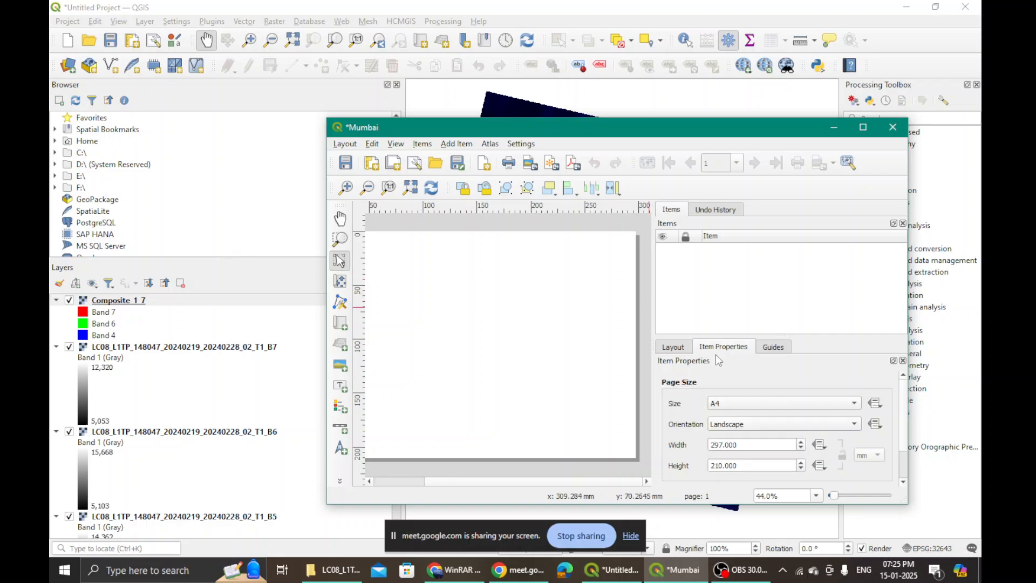
click(787, 404)
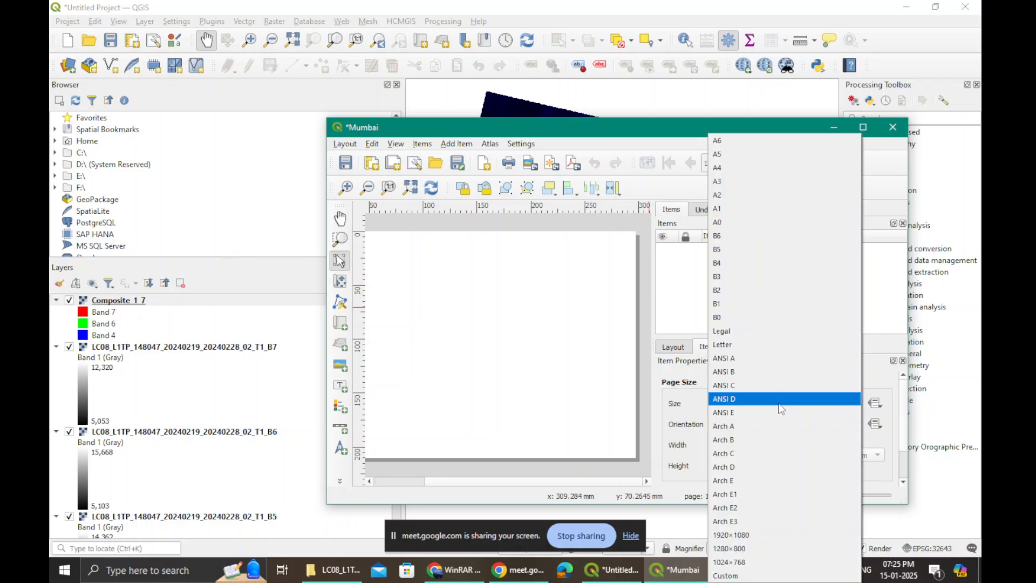
click(732, 170)
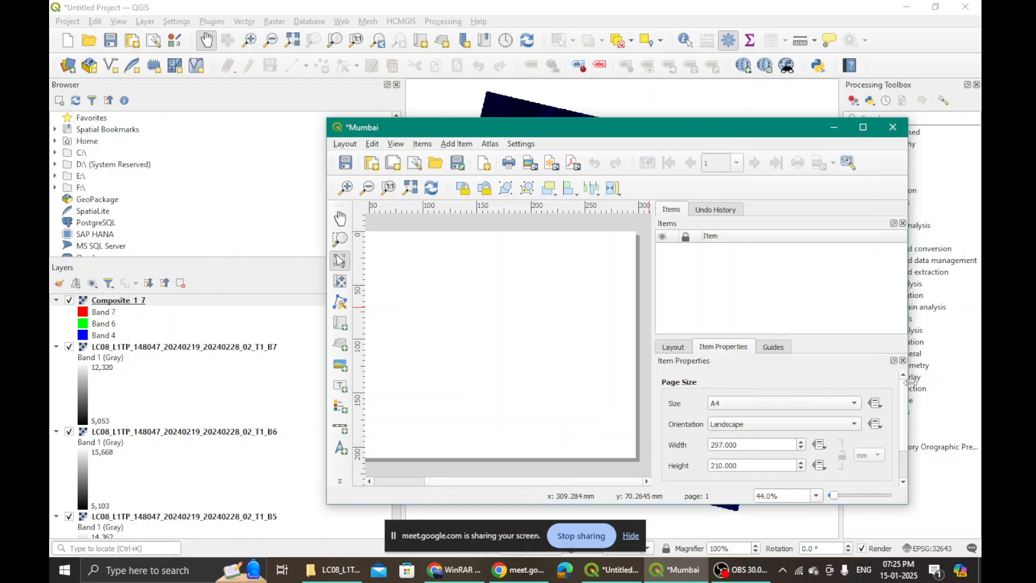
scroll(527, 297, down, 1)
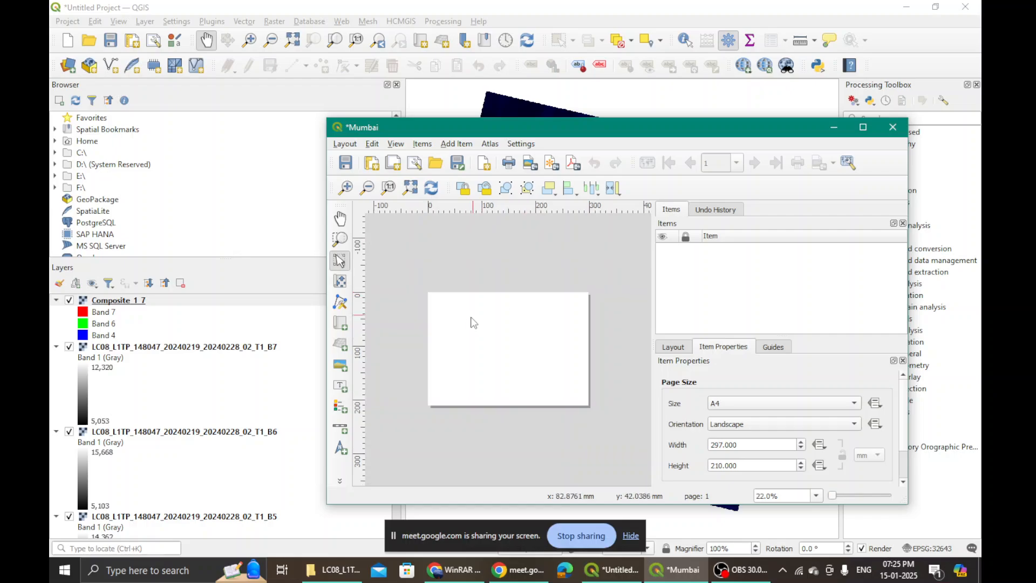
- Try the Portrait orientation on the layout page and return it to Landscape
click(756, 421)
click(755, 410)
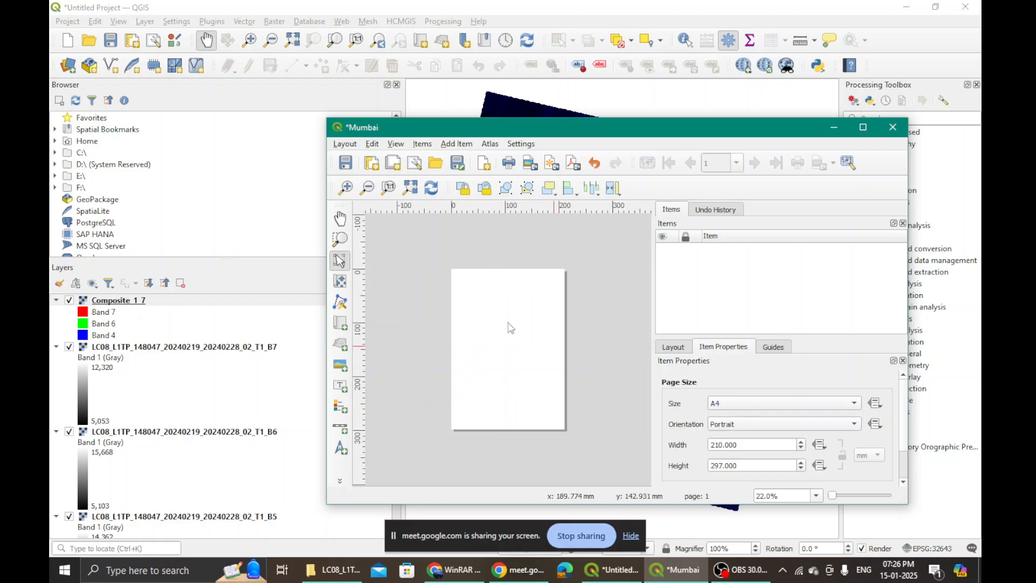
click(753, 424)
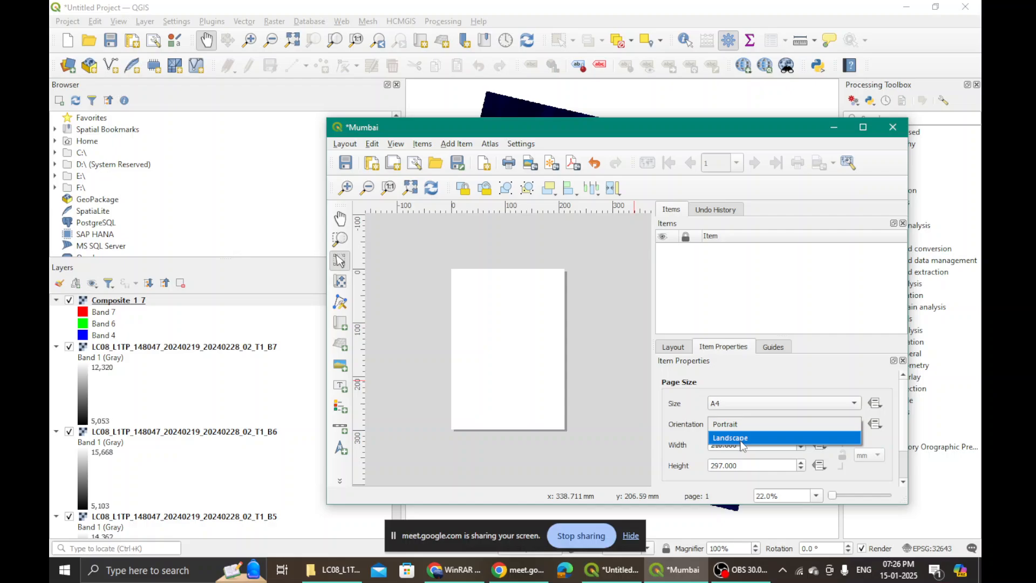
click(743, 438)
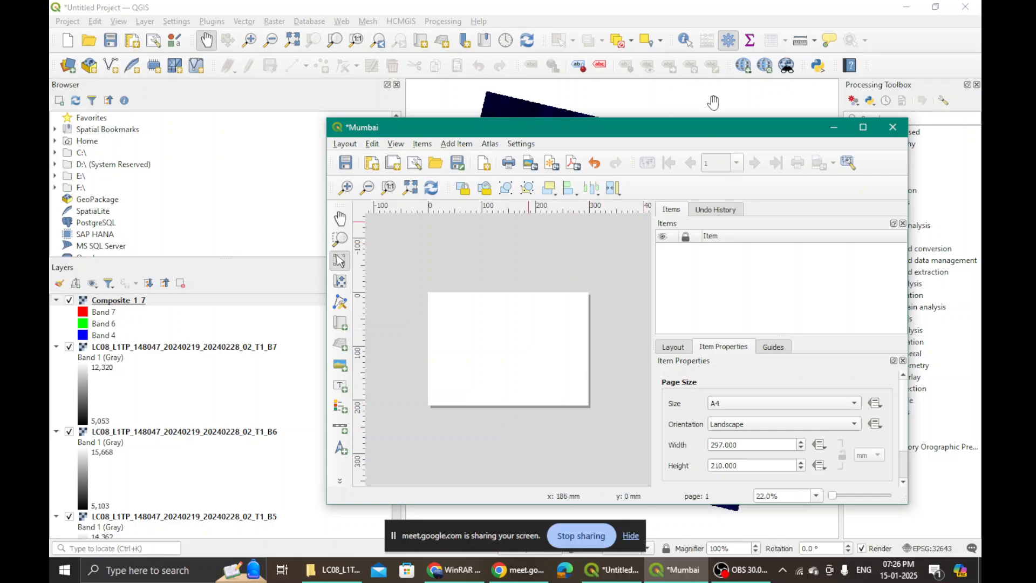
- In the main QGIS window, open Build Virtual Raster and choose the LC08 bands B1 to B7 as inputs, excluding Composite_1_7
click(611, 570)
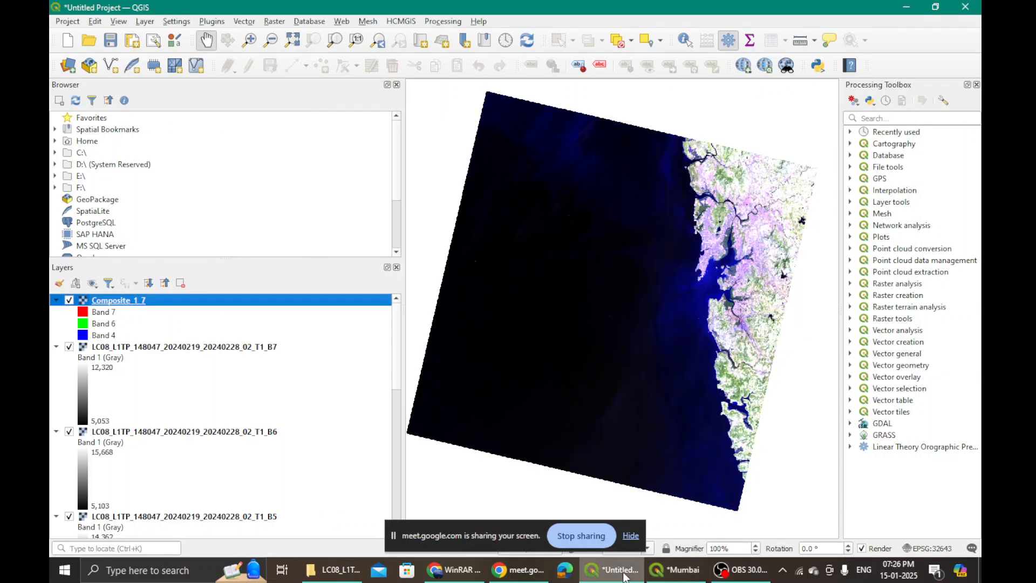
click(272, 22)
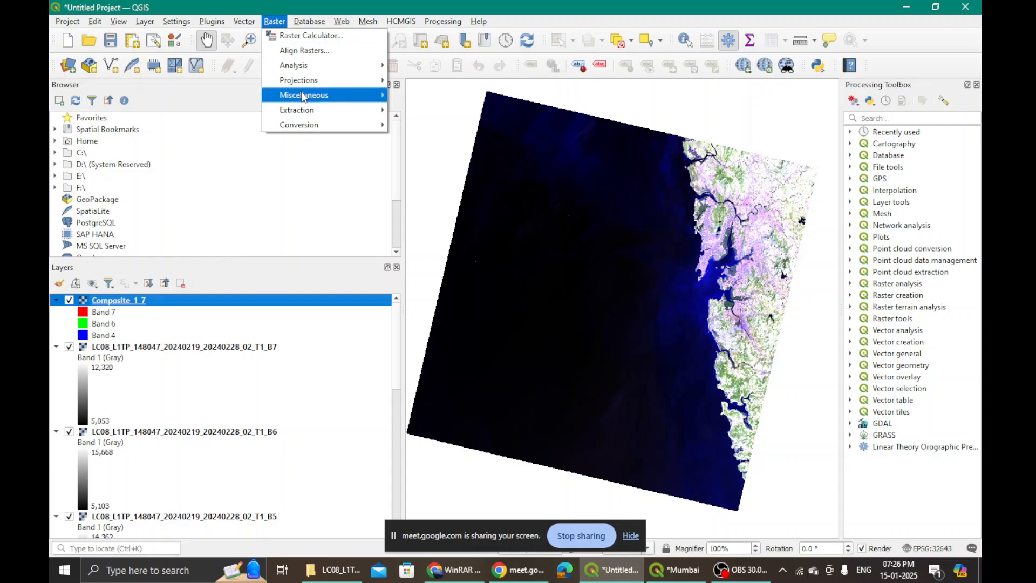
mouse_move(304, 96)
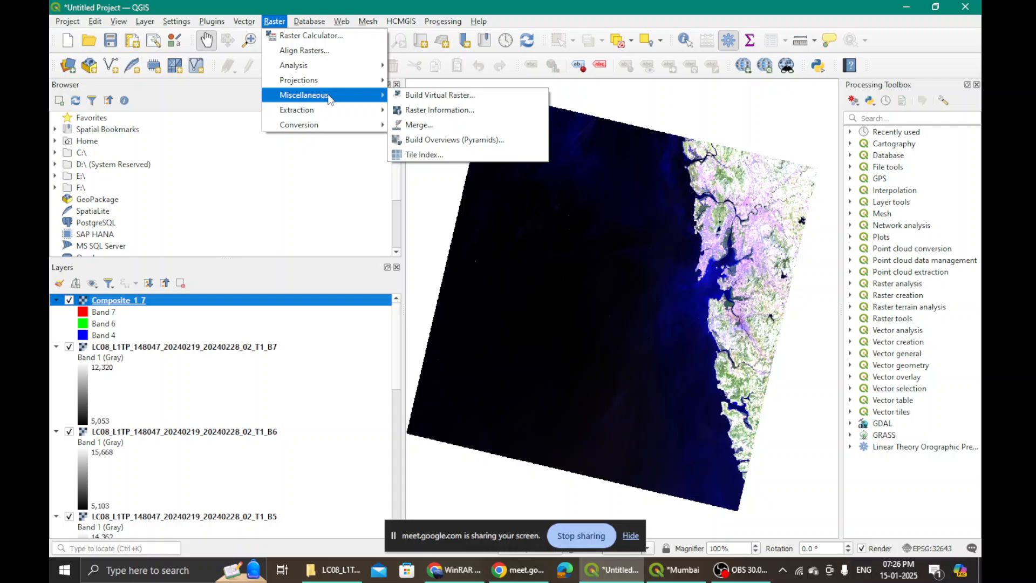
click(440, 96)
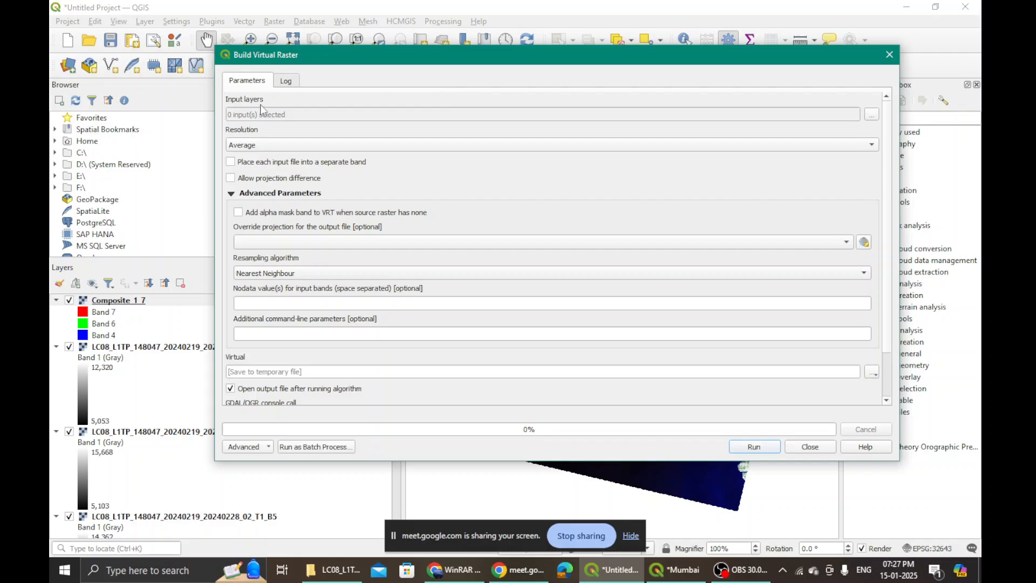
click(872, 115)
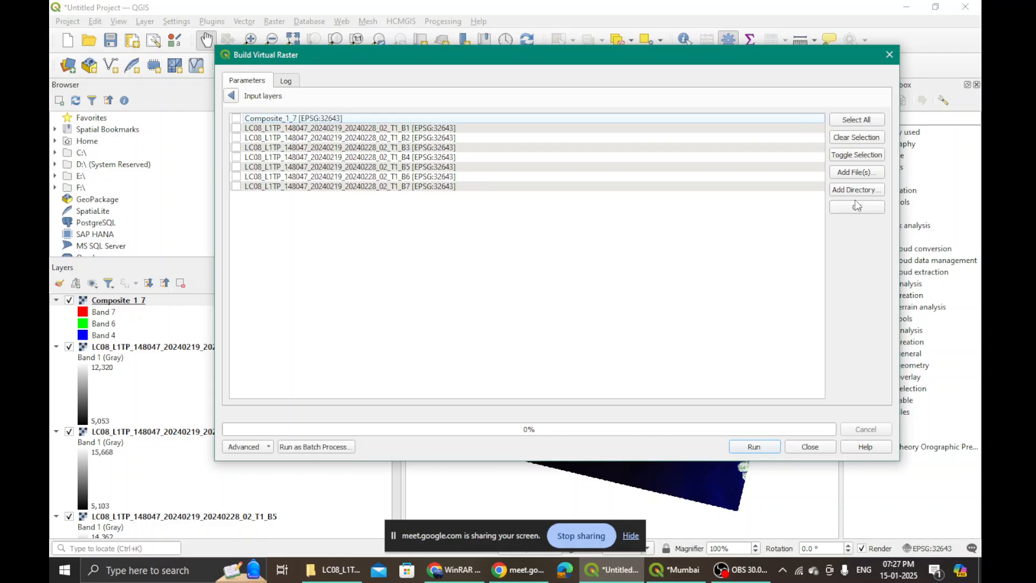
click(864, 123)
click(236, 118)
click(858, 208)
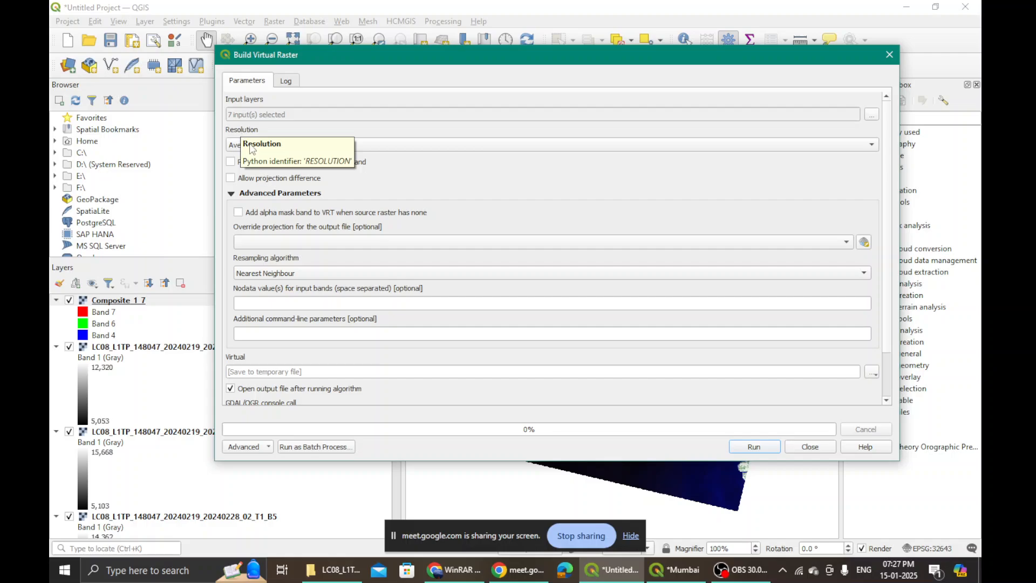
- Set the virtual raster's resolution to Highest and place each input file into a separate band
click(377, 151)
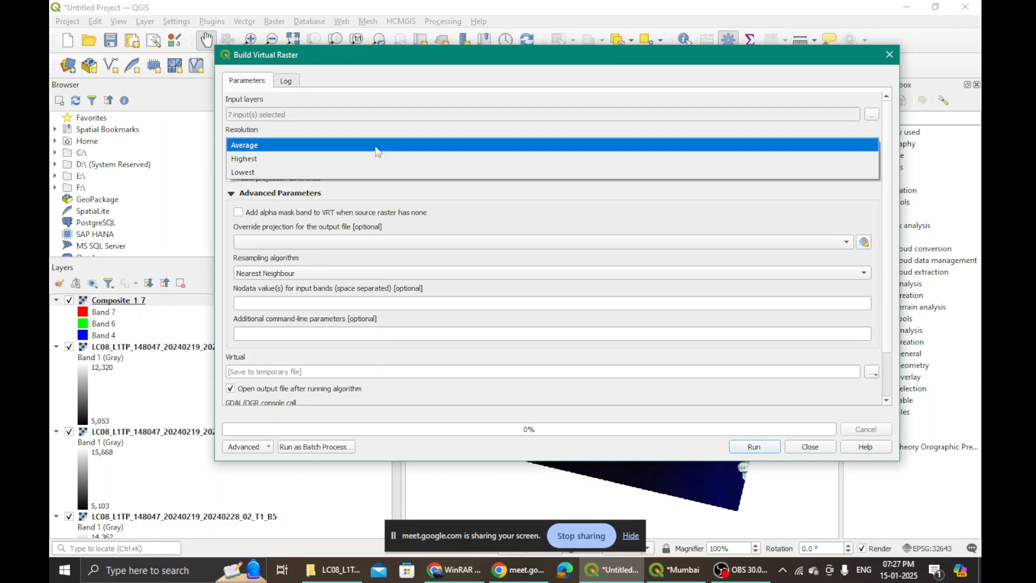
click(370, 158)
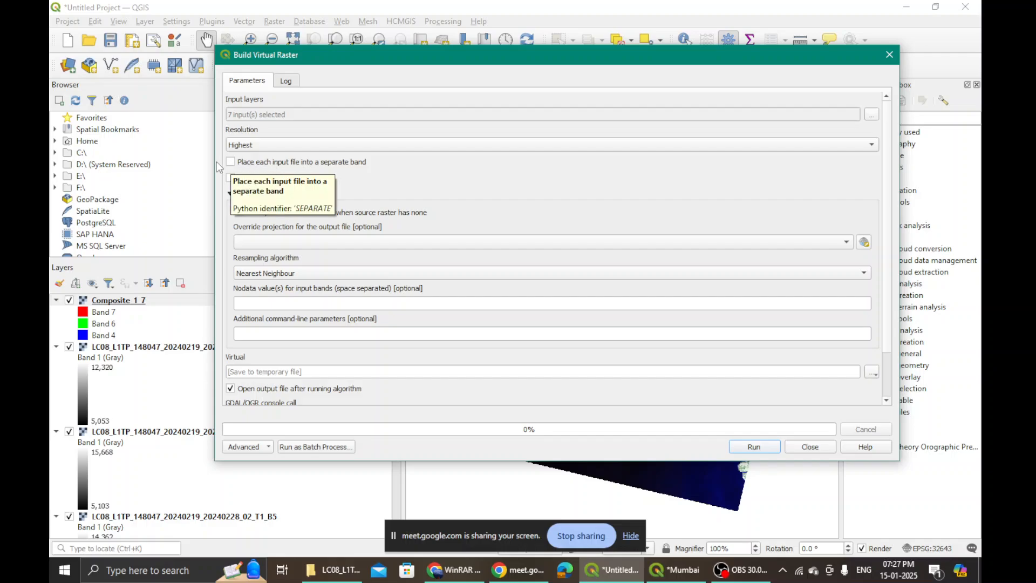
click(231, 163)
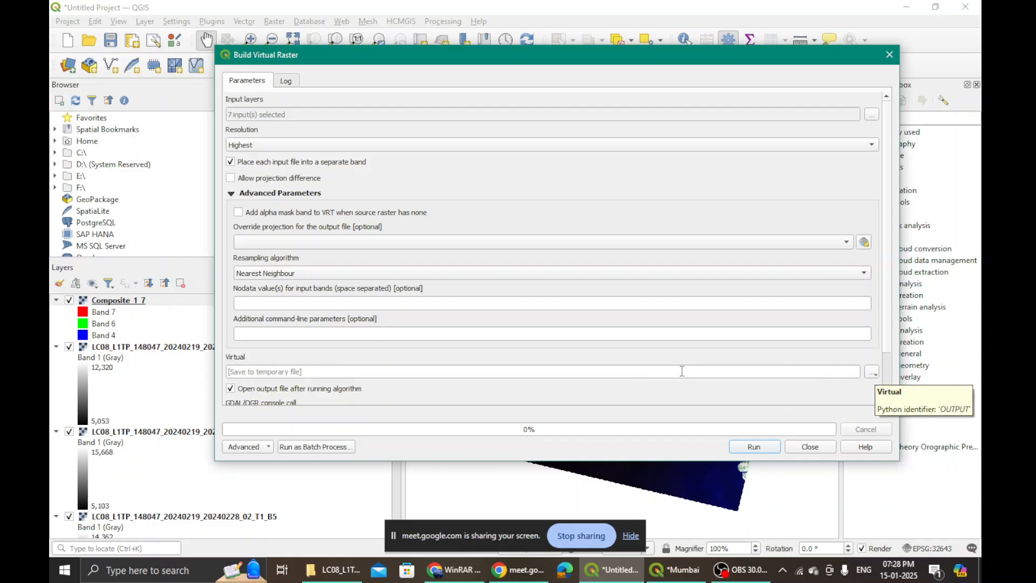
- Set the output to Composite_1_7.vrt in the Processed folder, replacing the existing file, and run the virtual raster build
click(872, 371)
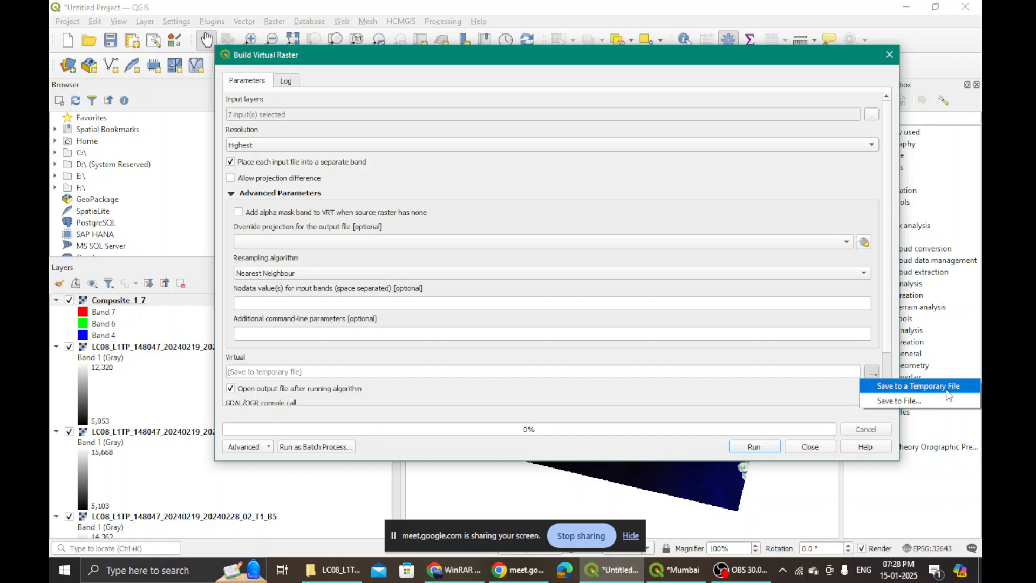
click(895, 401)
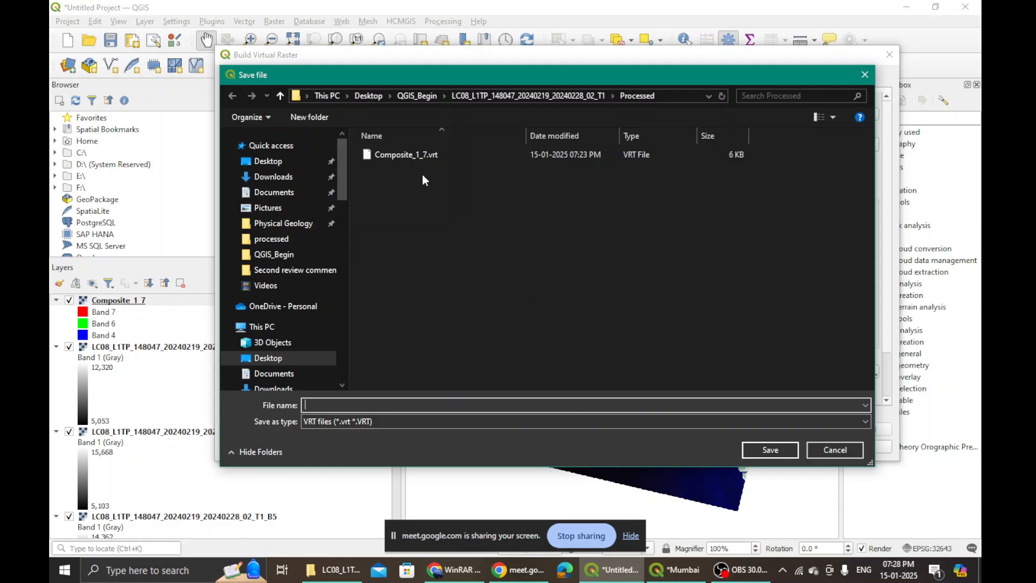
click(396, 153)
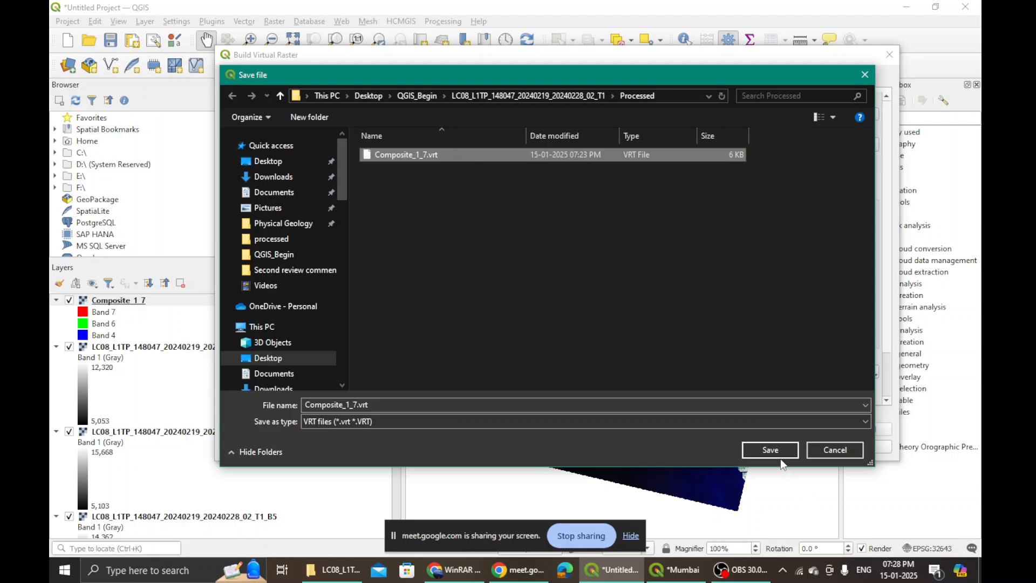
click(518, 96)
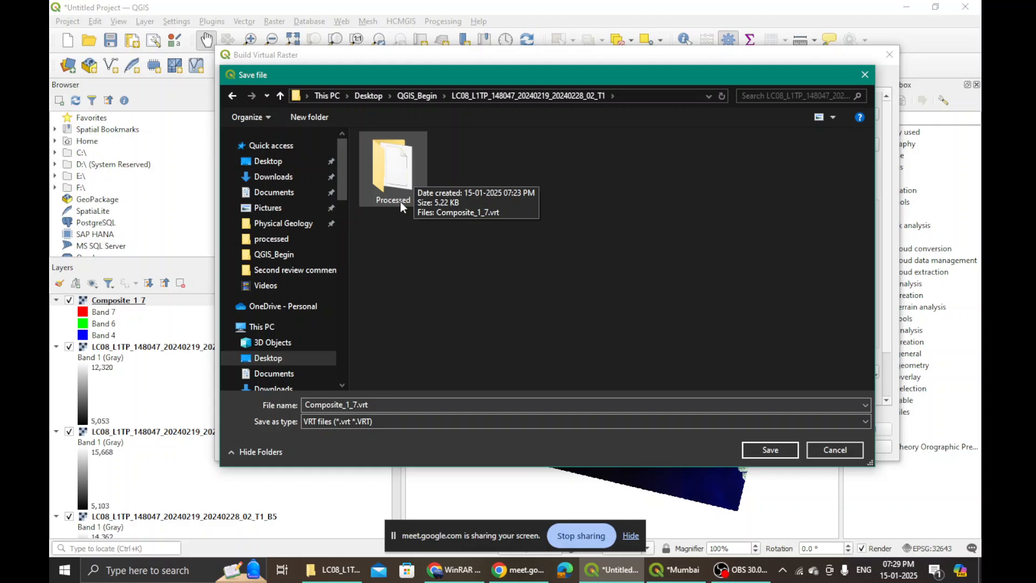
click(393, 180)
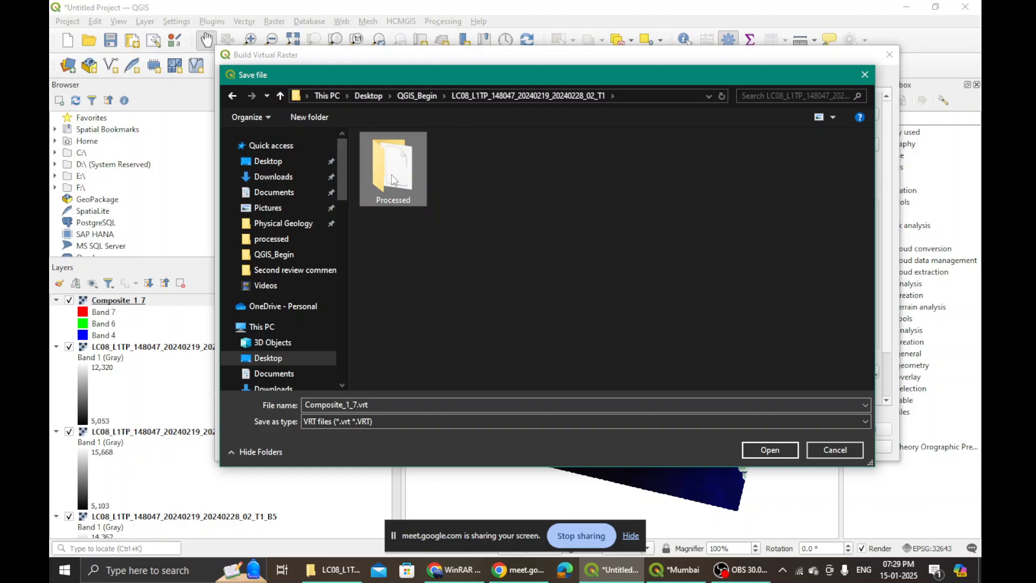
double_click(393, 180)
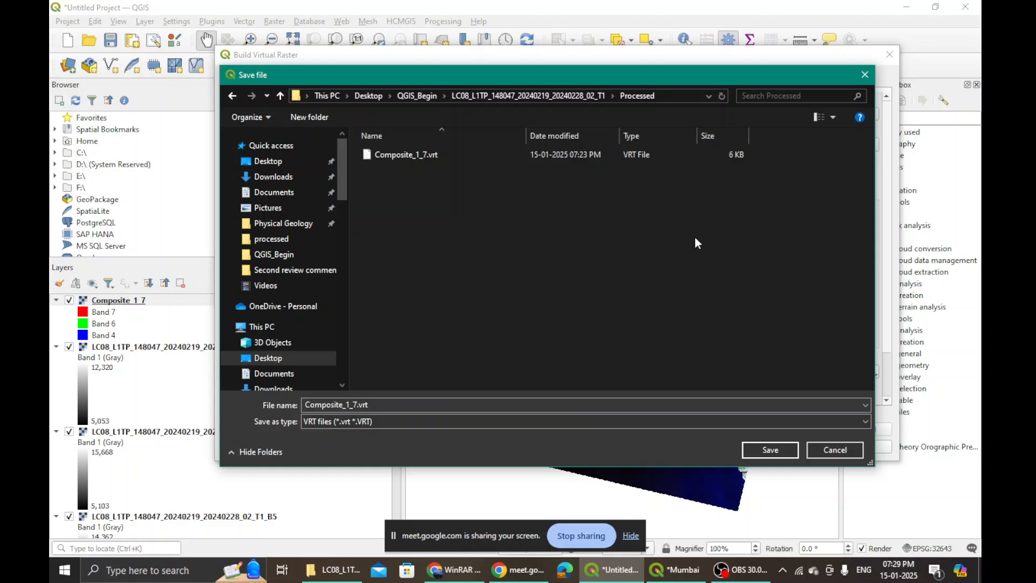
click(768, 450)
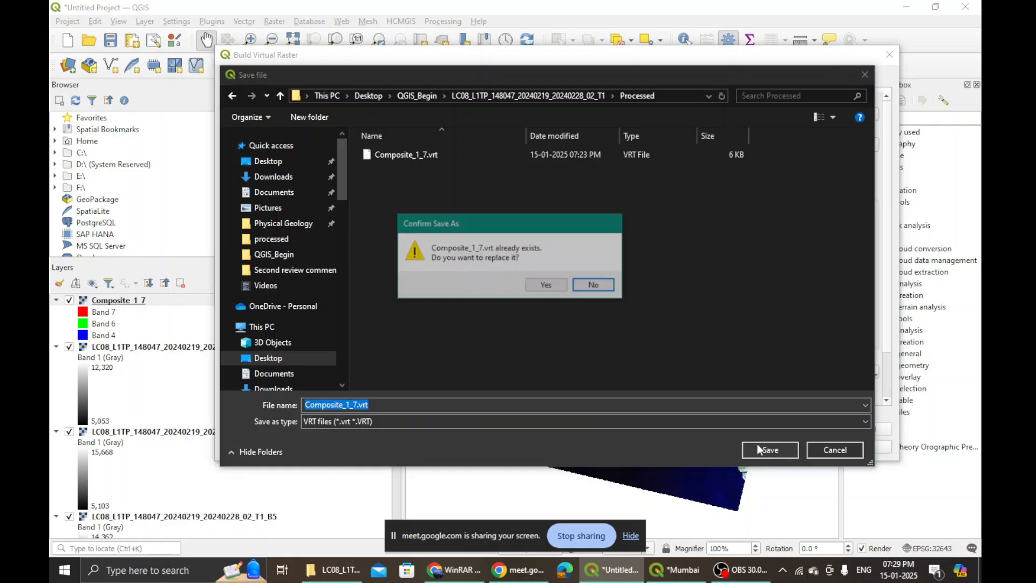
click(547, 286)
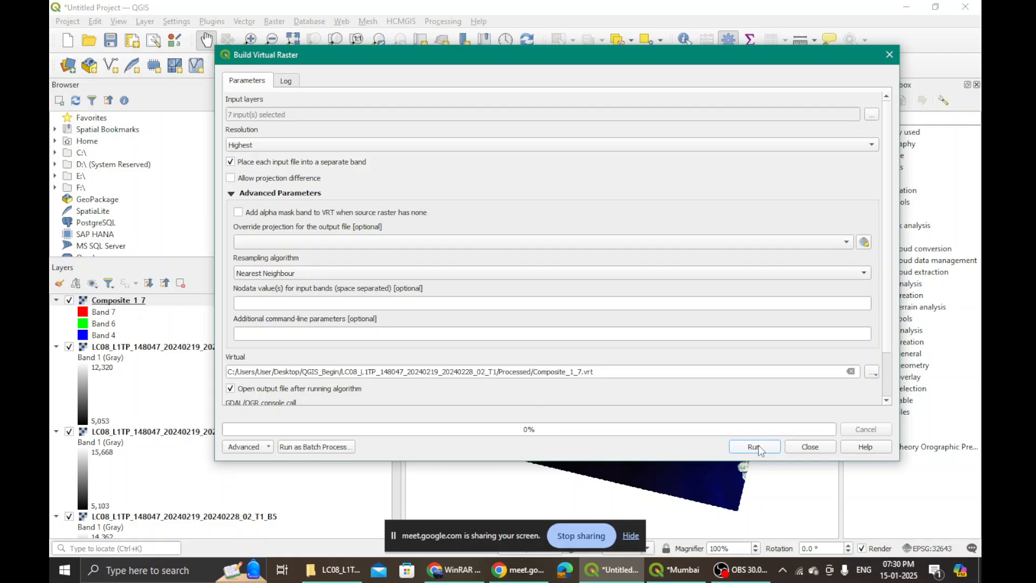
click(756, 447)
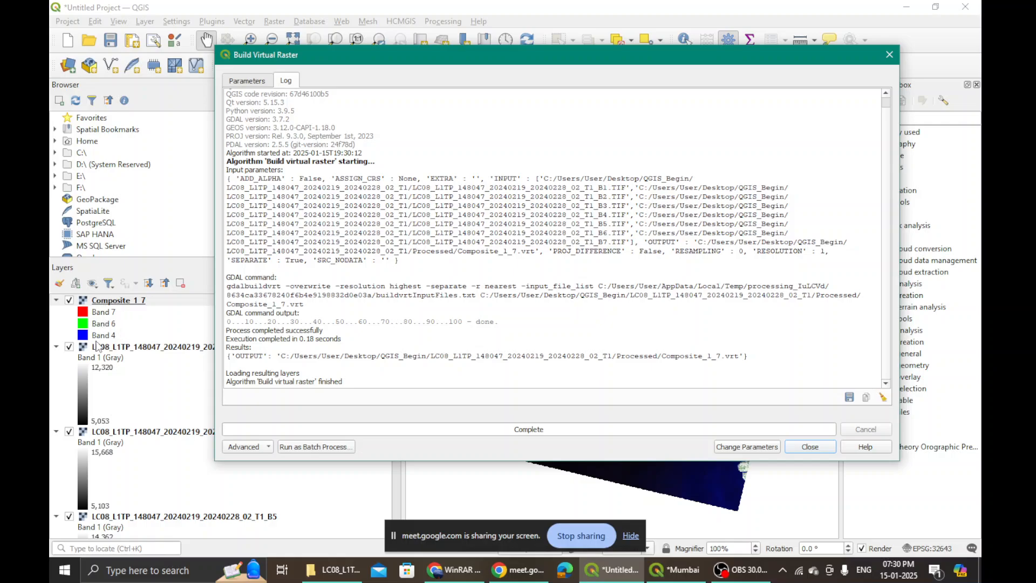
click(810, 447)
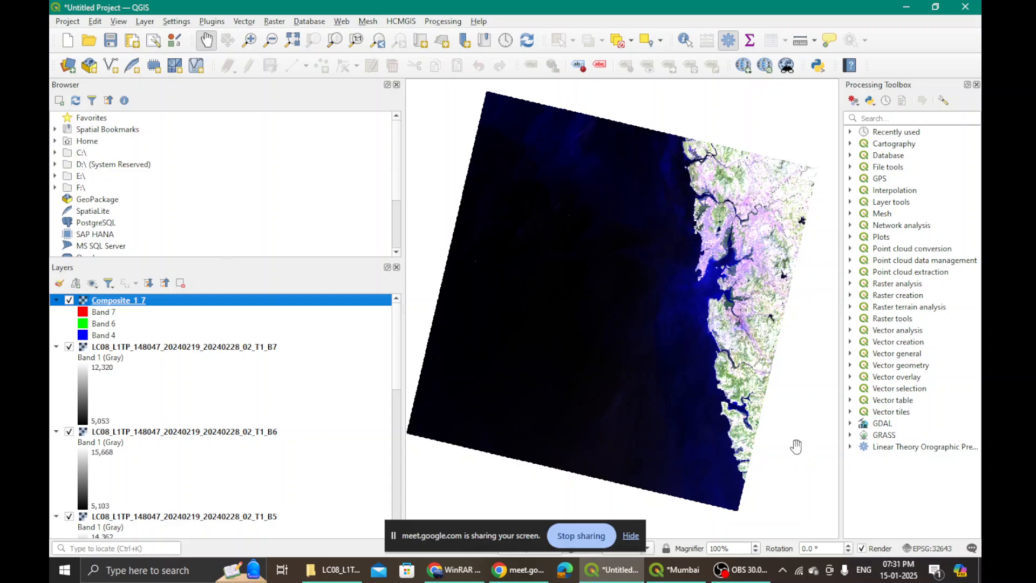
- Return to the Mumbai print layout and set its page to A4 size with Landscape orientation
click(68, 22)
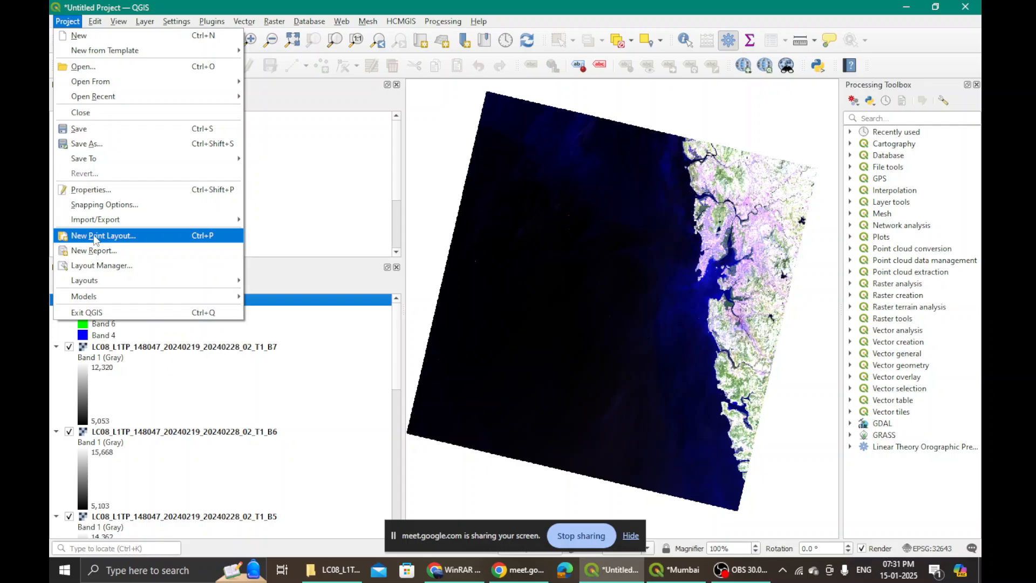
click(676, 570)
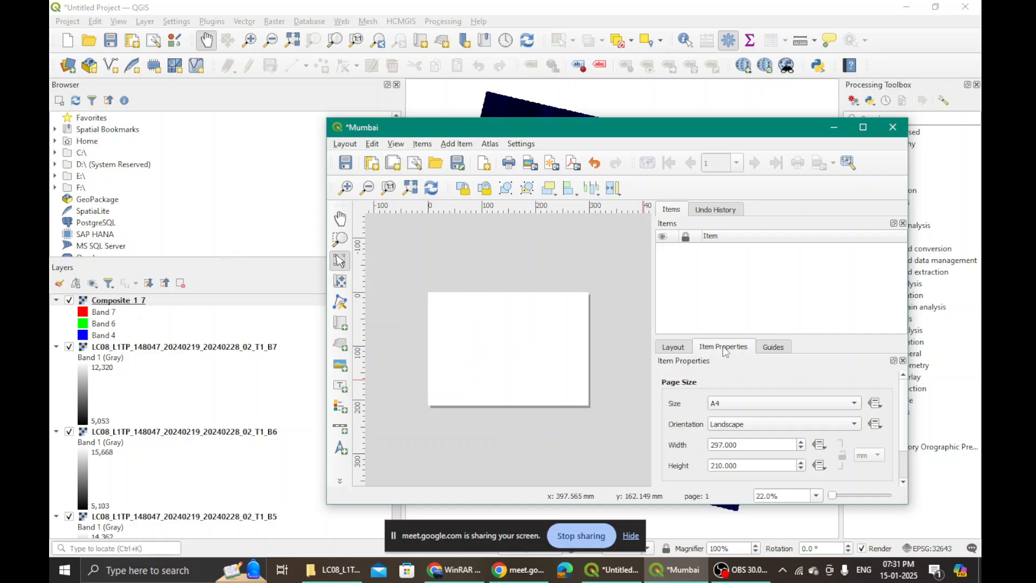
click(751, 405)
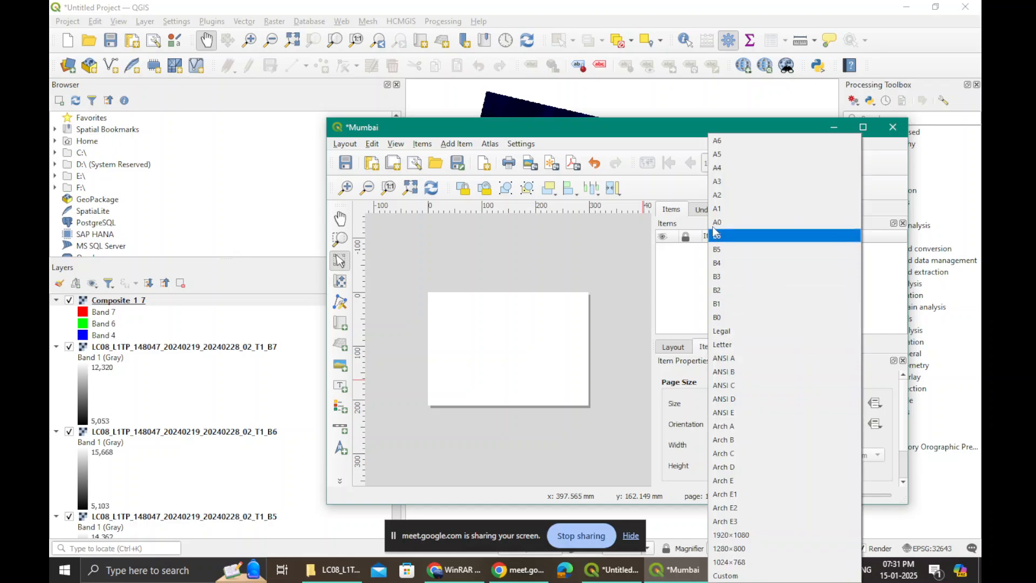
click(717, 168)
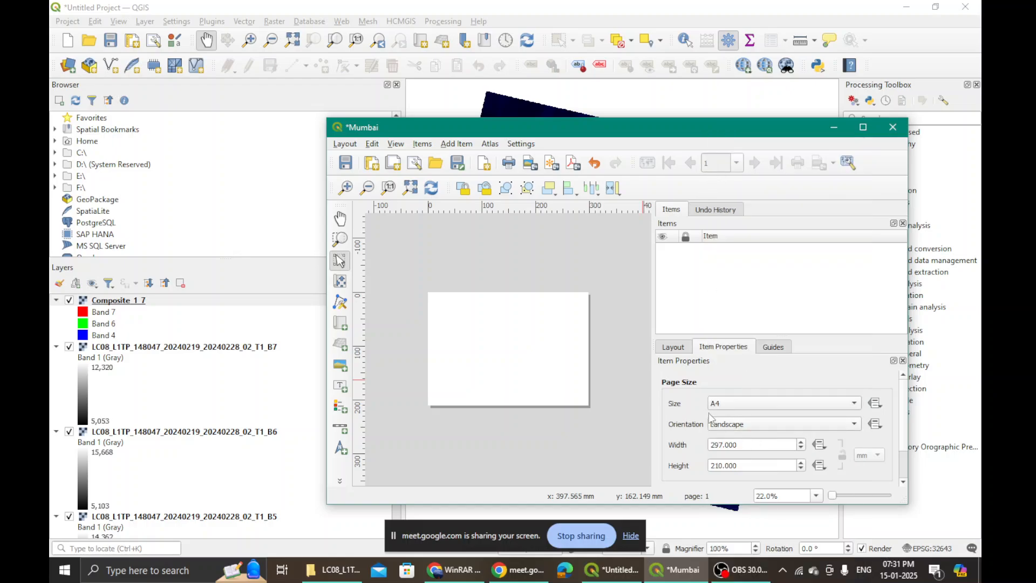
click(739, 425)
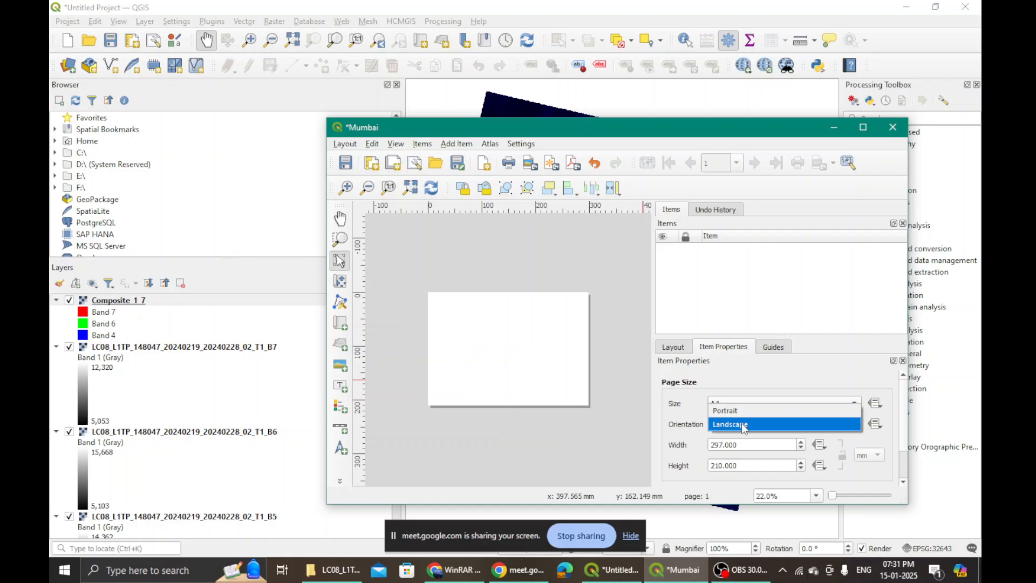
click(738, 427)
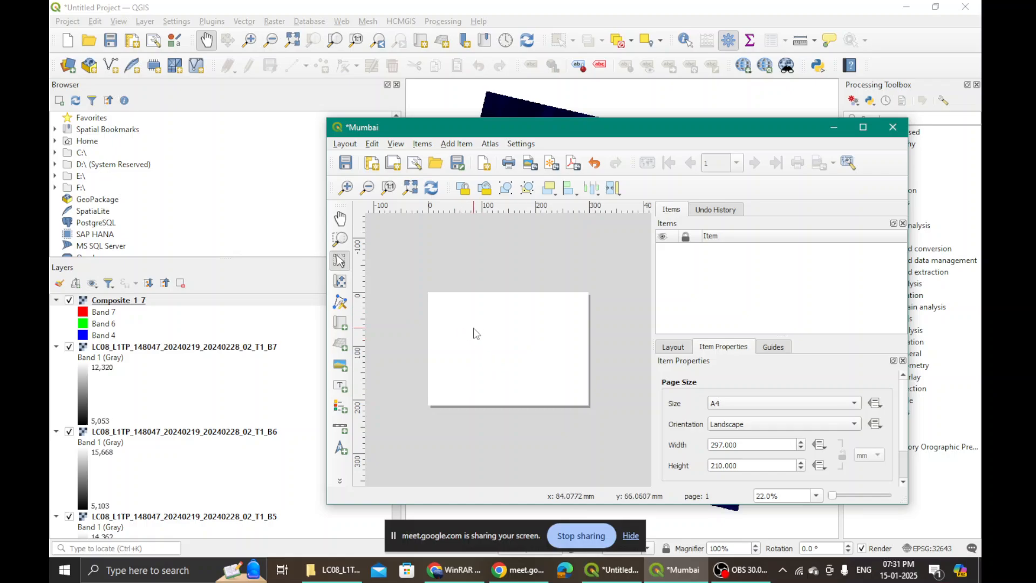
click(731, 427)
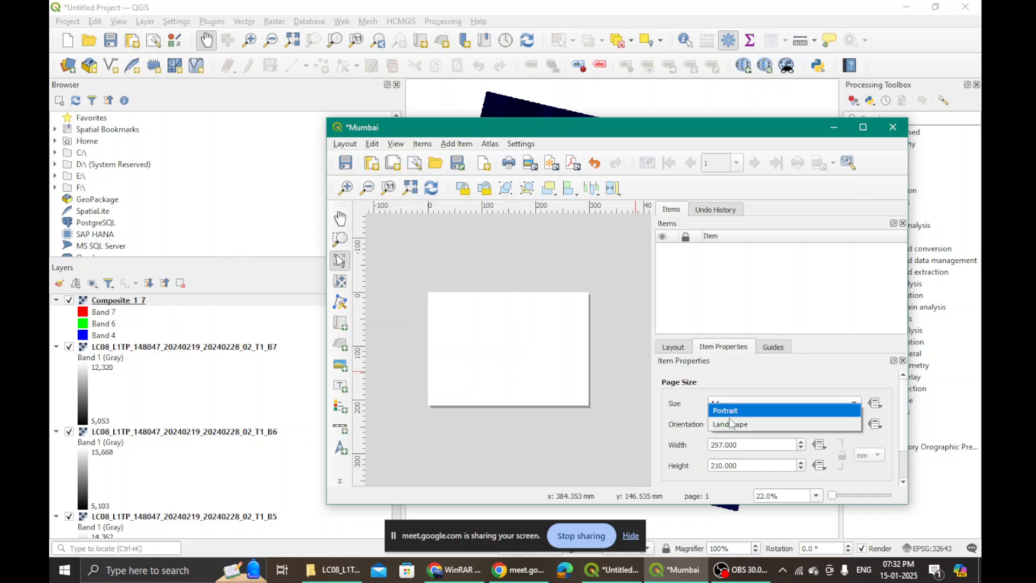
click(733, 424)
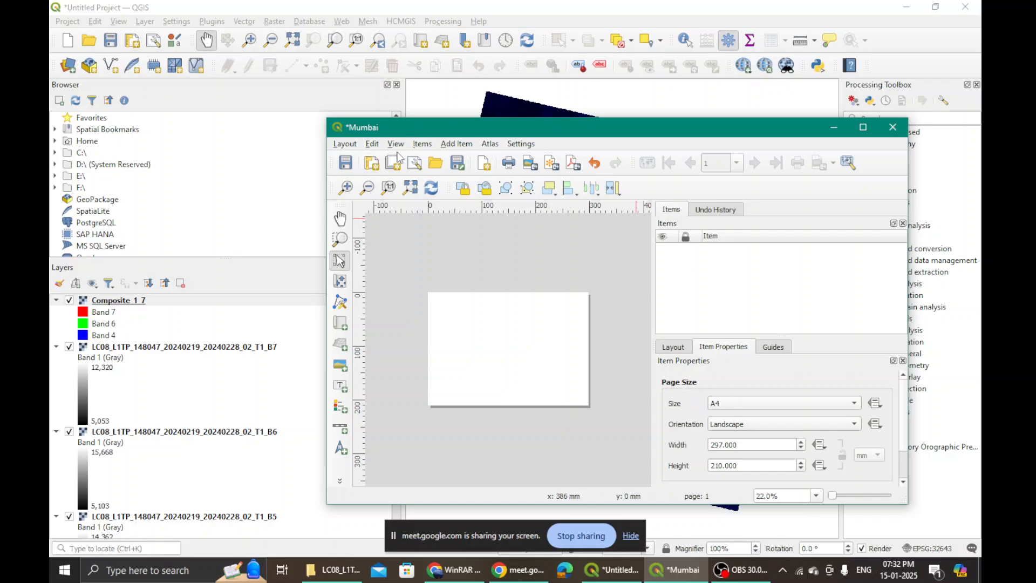
- Review the item types that can be added to the layout and compare its general layout settings with the page properties
click(445, 147)
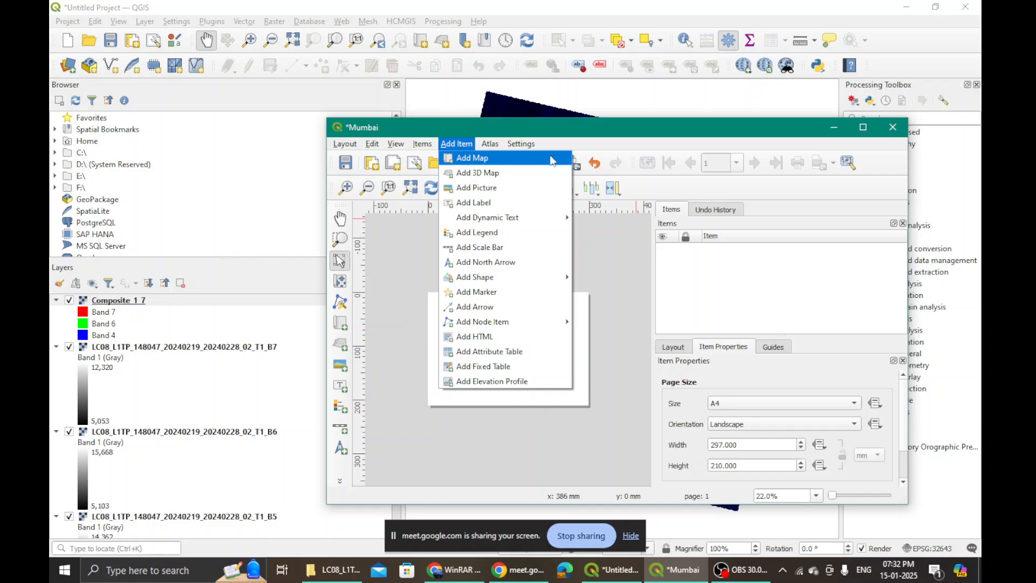
click(673, 352)
click(717, 351)
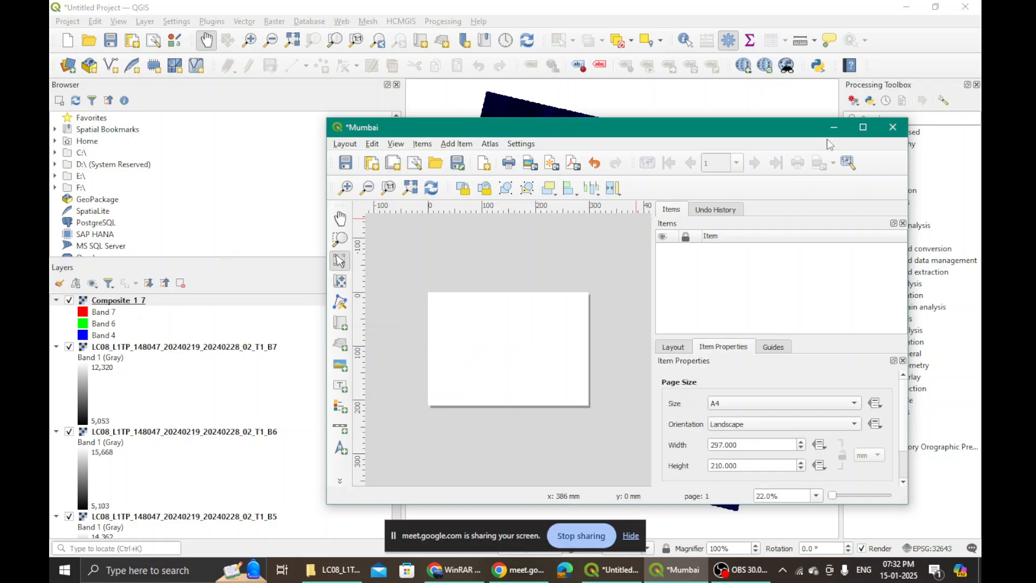
click(681, 351)
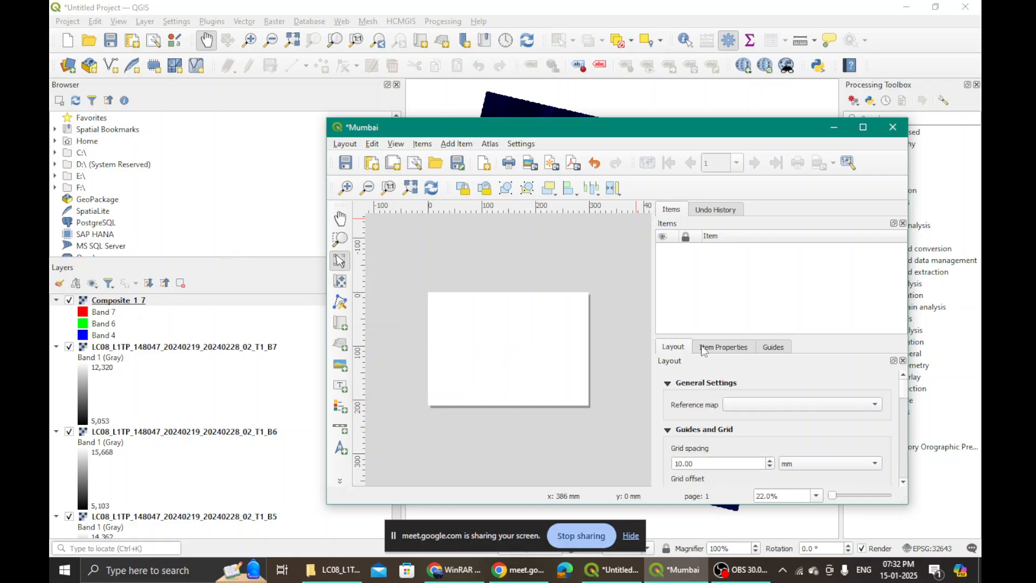
click(705, 351)
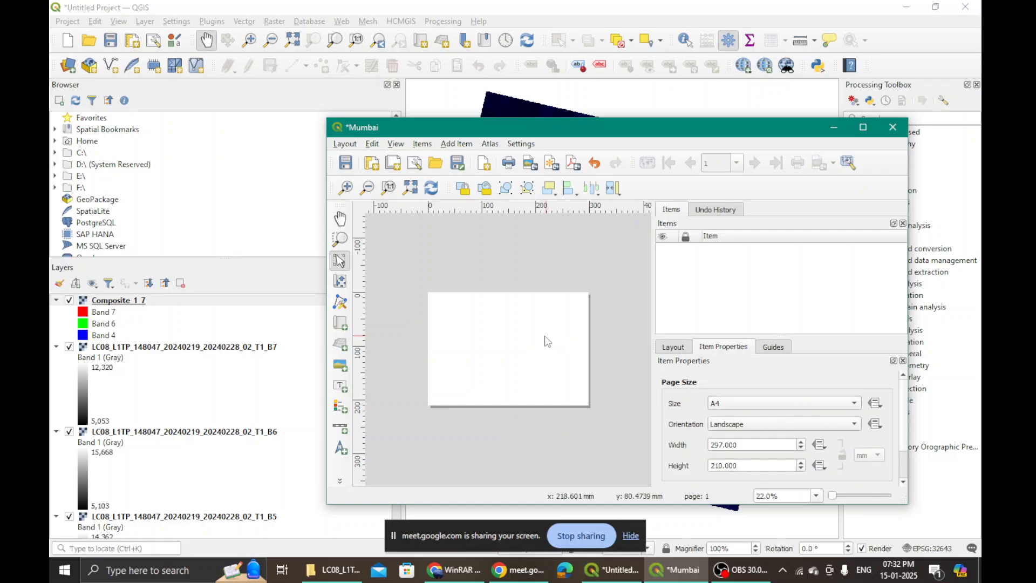
scroll(525, 347, down, 1)
scroll(505, 357, up, 1)
- Review which toolbars and panels are enabled for the layout window
click(395, 144)
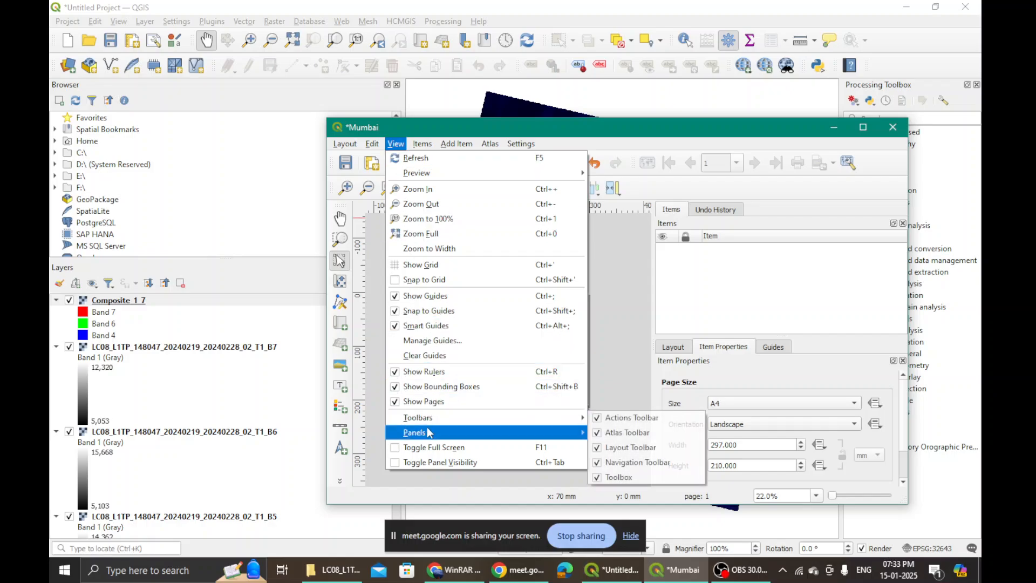
mouse_move(421, 418)
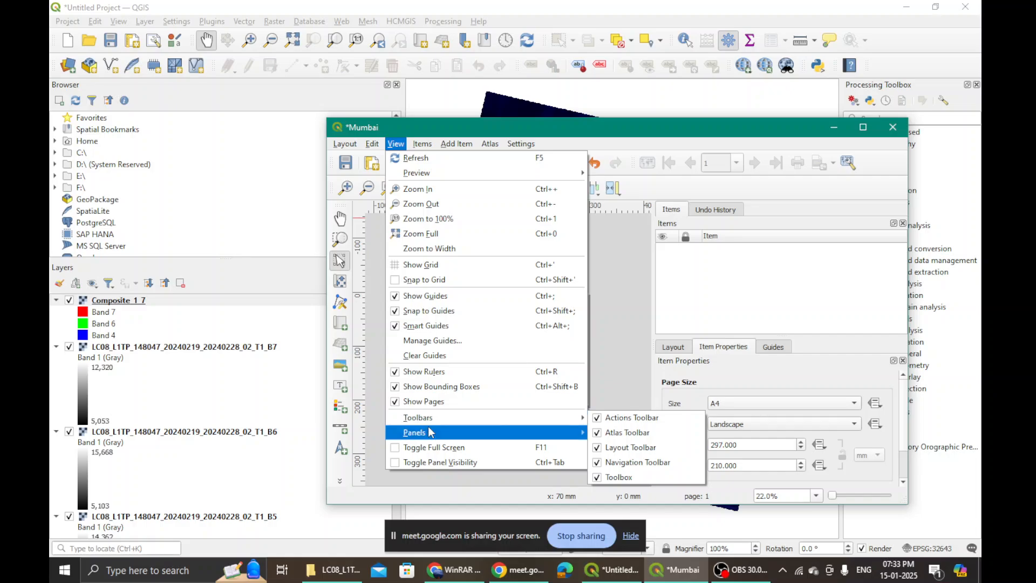
click(395, 143)
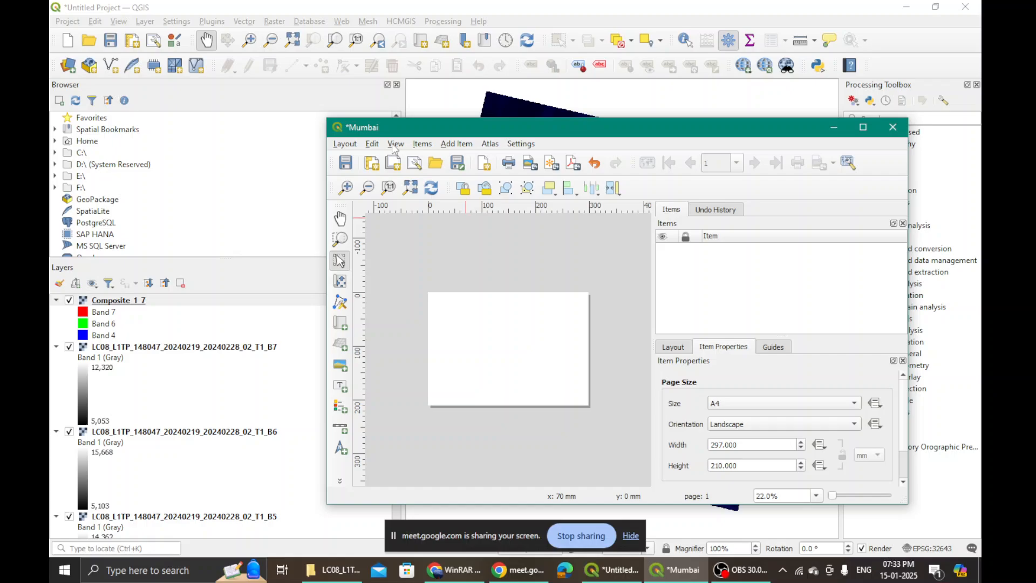
click(396, 145)
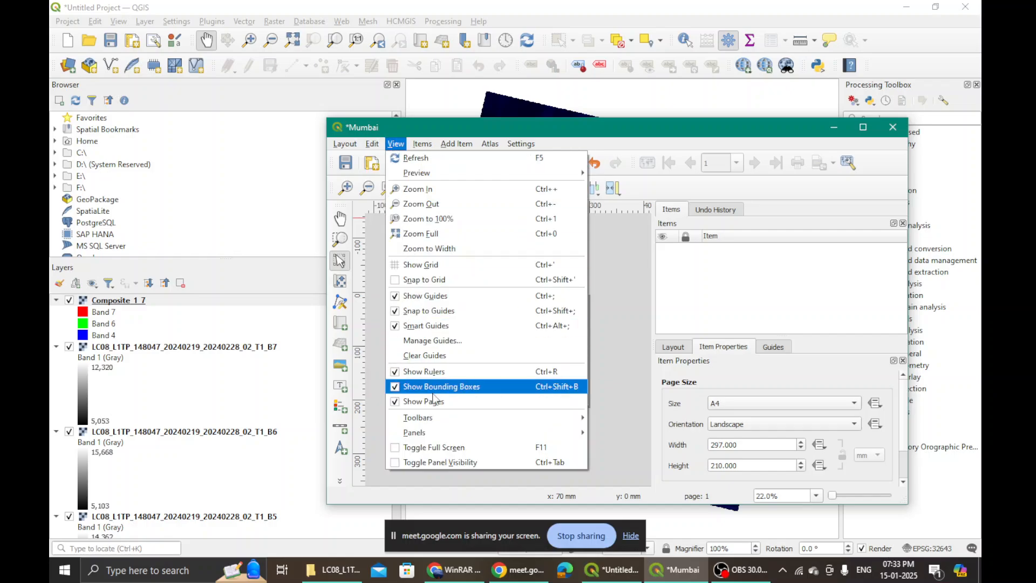
mouse_move(467, 418)
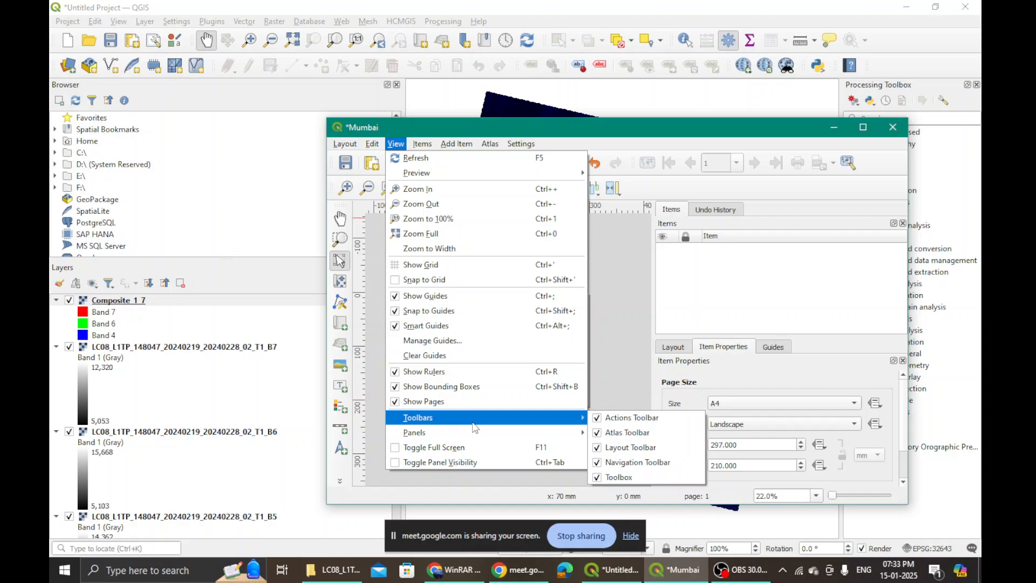
mouse_move(482, 437)
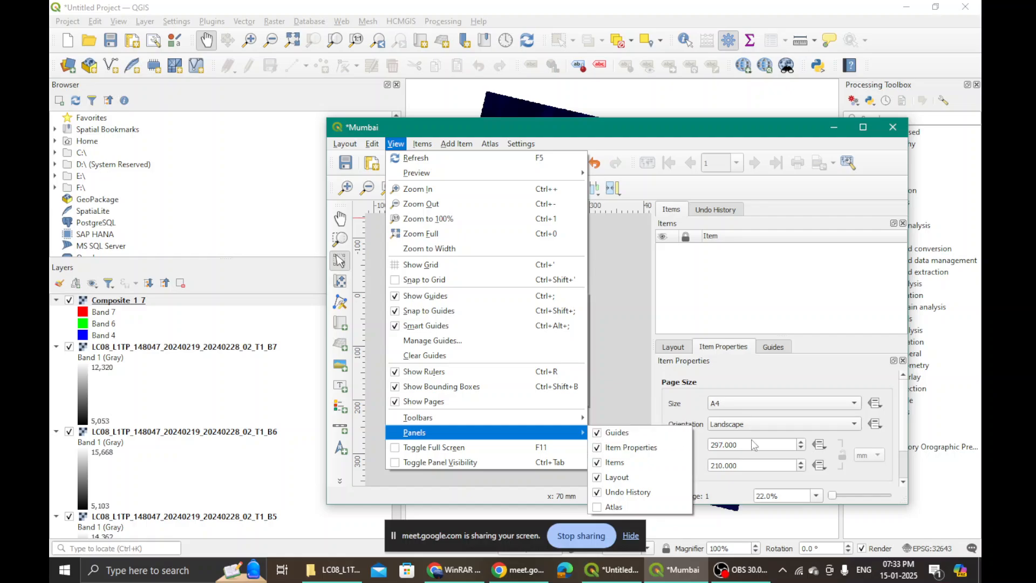
key(Escape)
key(Escape)
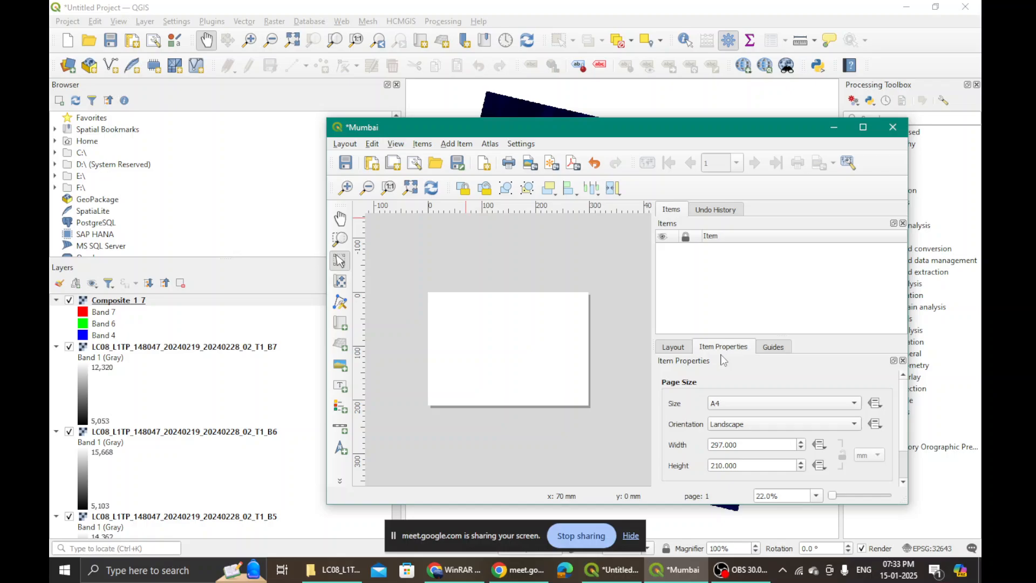
- Choose A4 again as the page size and Landscape as the page orientation
click(758, 404)
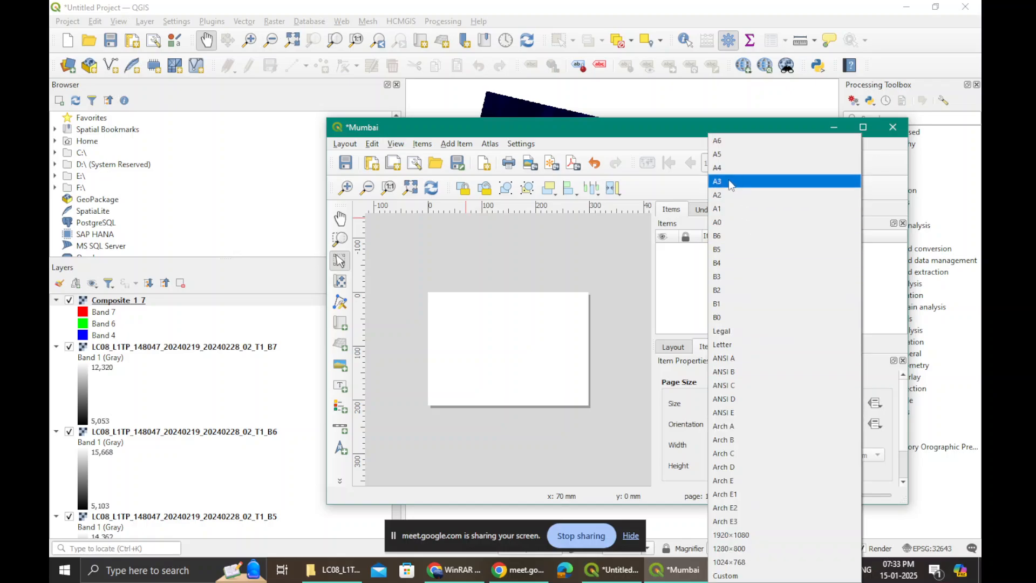
click(730, 172)
click(749, 424)
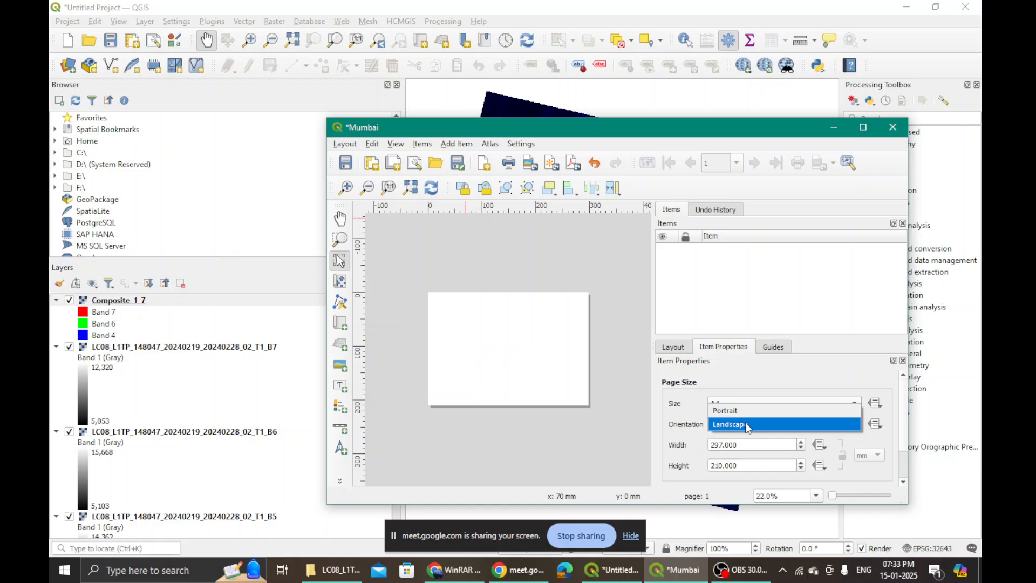
click(746, 424)
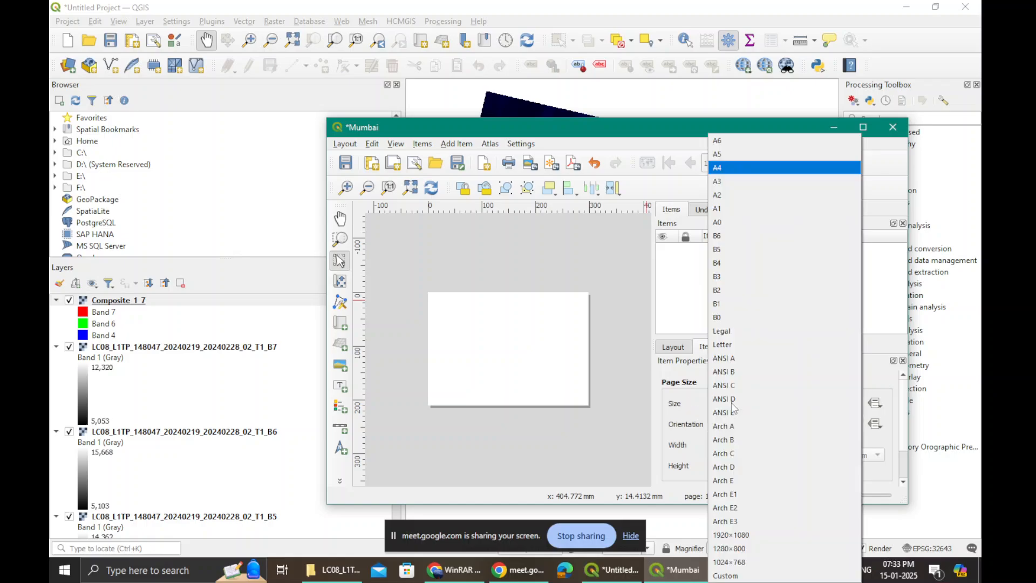
click(721, 414)
click(723, 167)
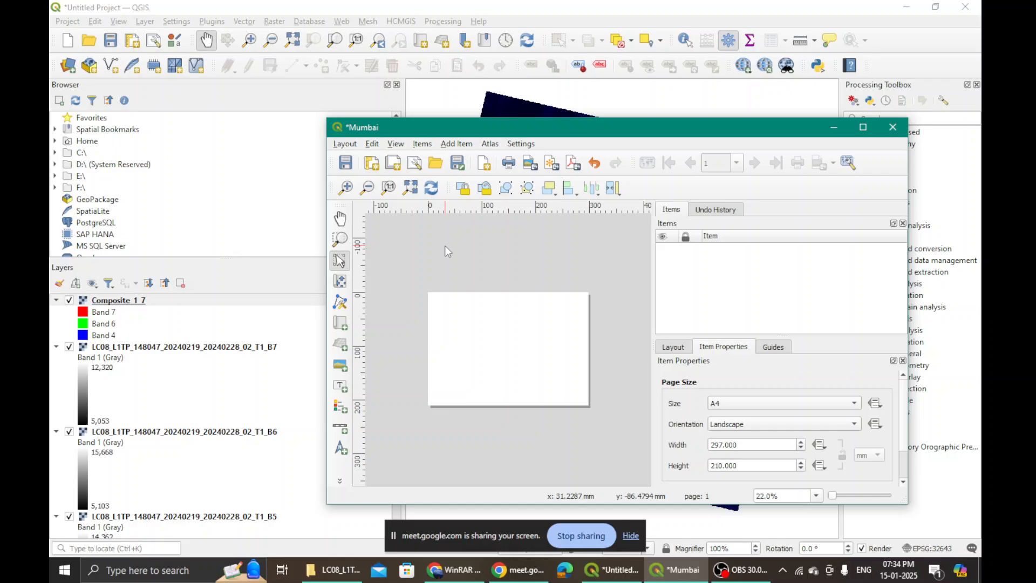
- Add a map about 90 by 79 mm near the page's upper-left corner, starting about 10 mm from both edges
click(461, 144)
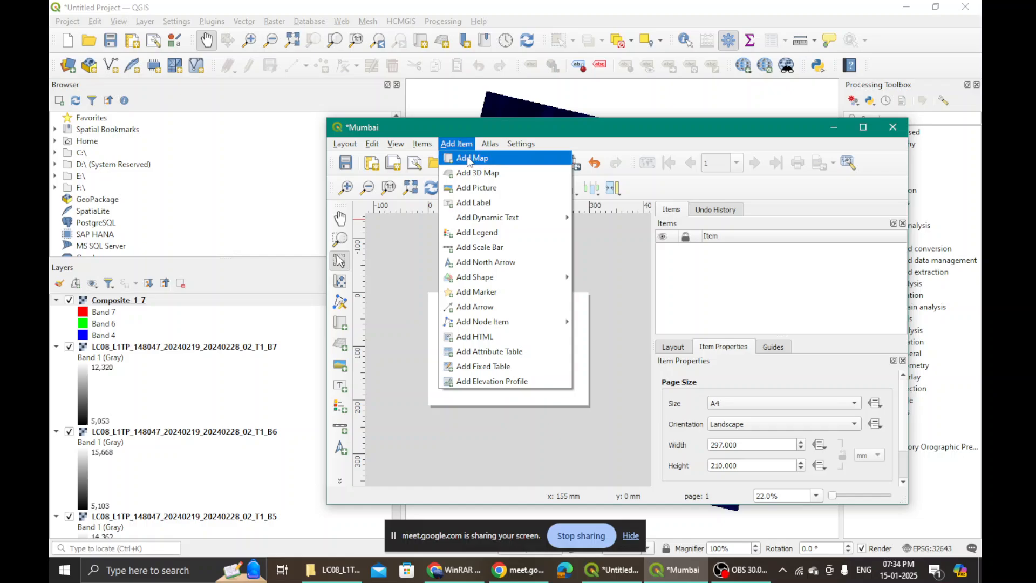
click(468, 158)
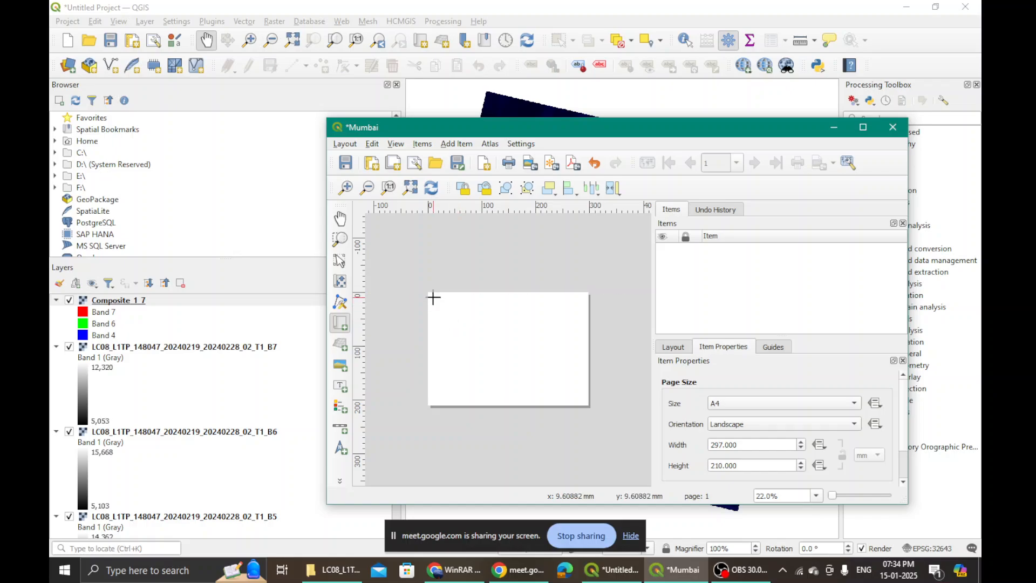
drag(434, 298, 482, 341)
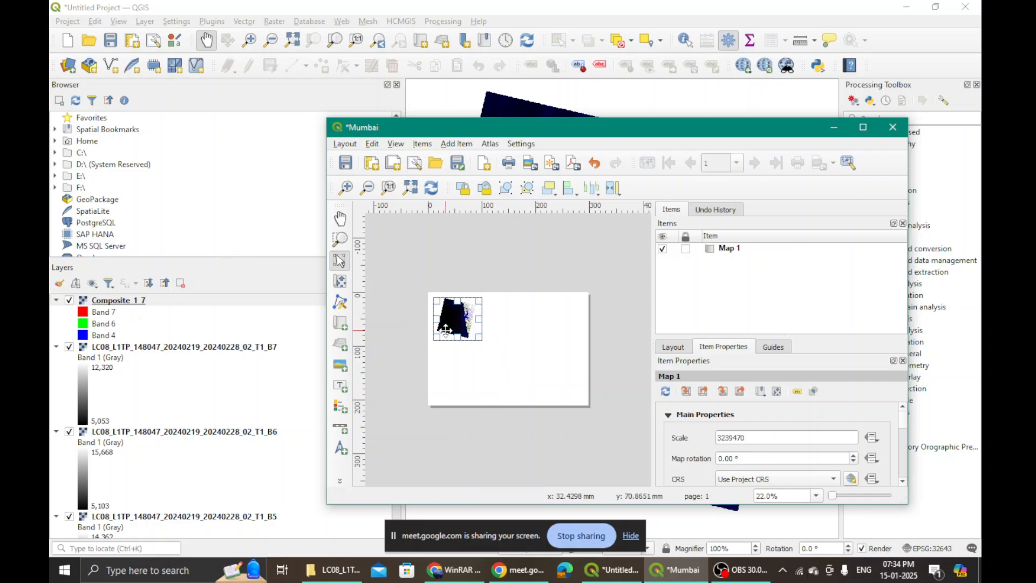
scroll(440, 318, up, 1)
scroll(389, 259, up, 1)
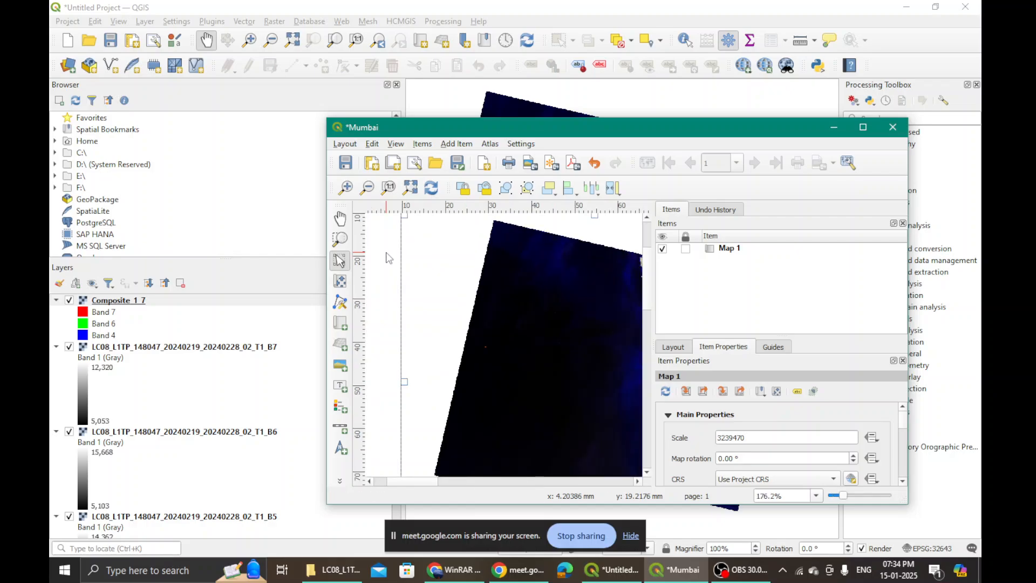
- Check the composite in the main QGIS window, then add a second map about 99 by 79 mm beside the first in the layout
click(614, 570)
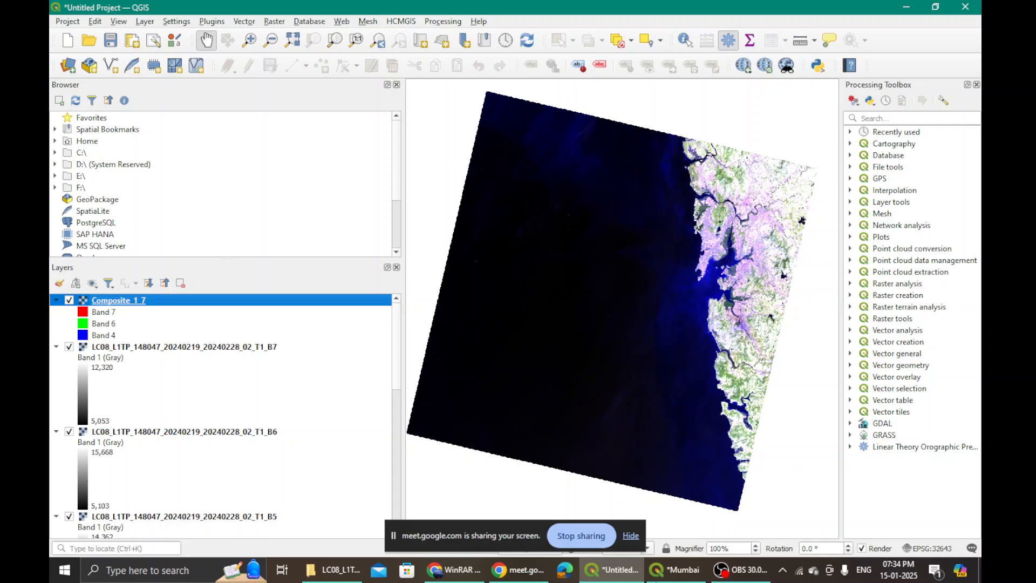
click(669, 577)
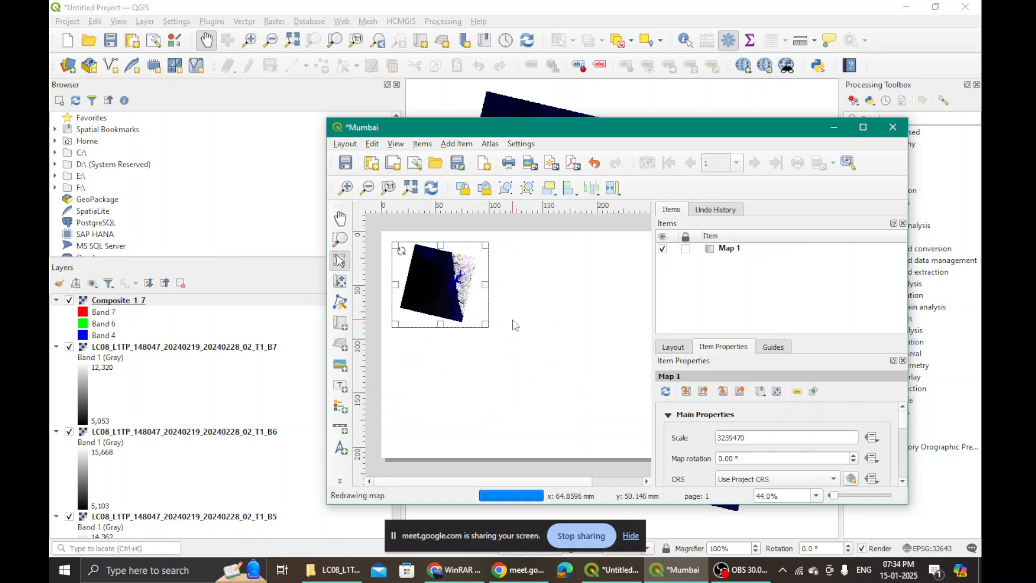
scroll(507, 324, down, 1)
click(453, 144)
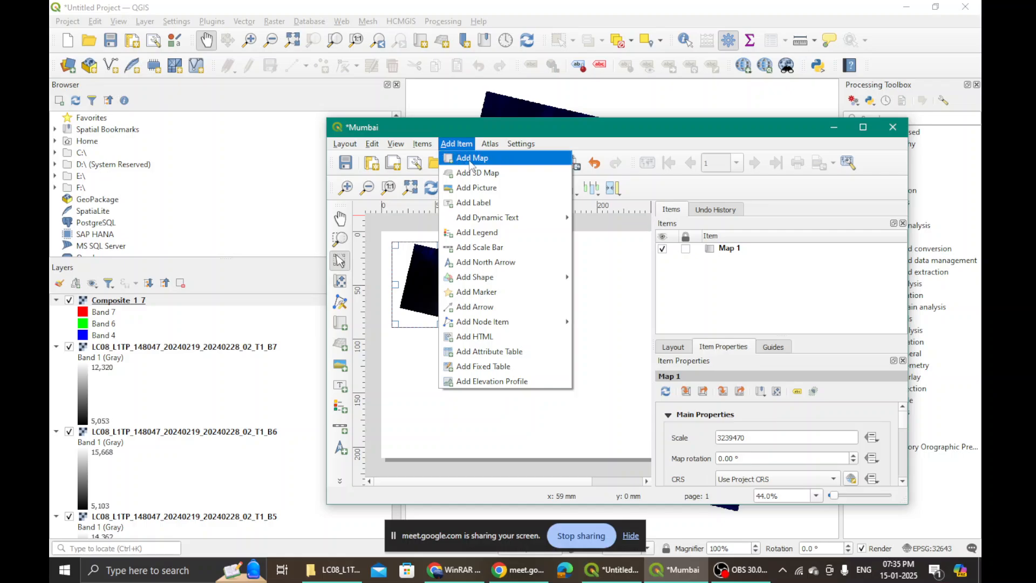
click(469, 157)
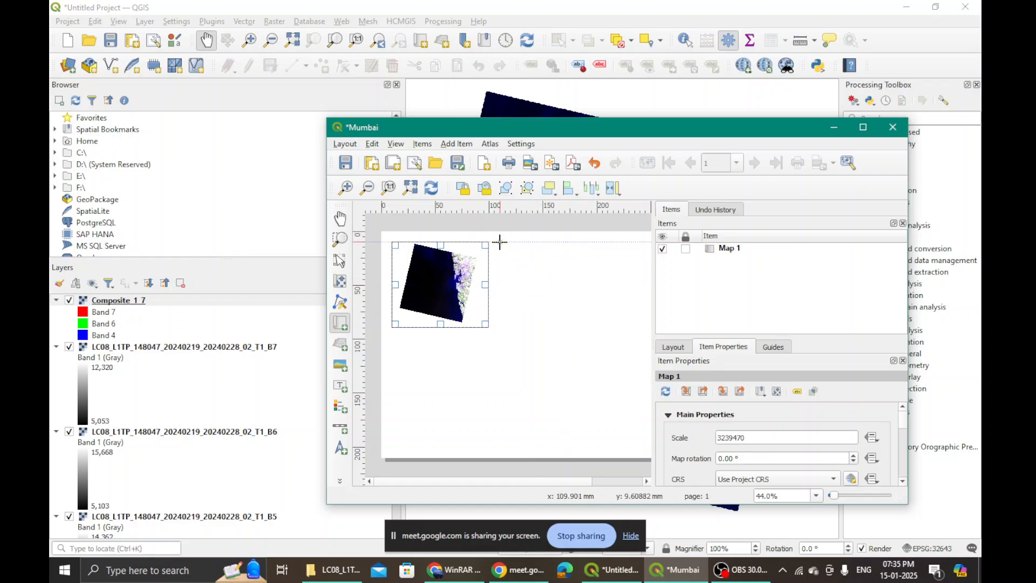
mouse_move(500, 242)
mouse_down()
mouse_move(571, 322)
mouse_move(607, 328)
mouse_up()
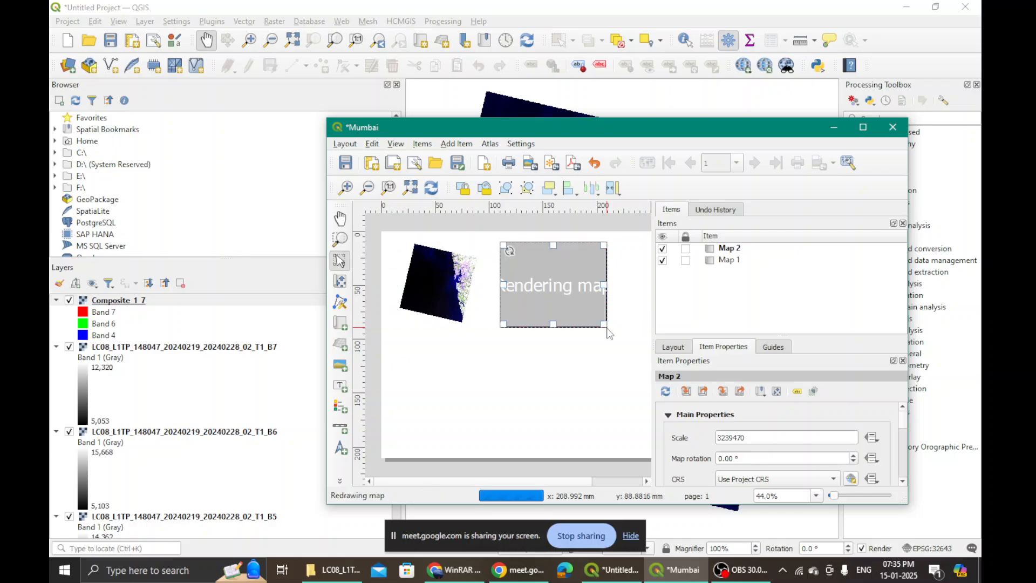
- Narrow the second map to about 90 mm to match the first map's width and place it directly against the first map's right side
drag(564, 283, 436, 352)
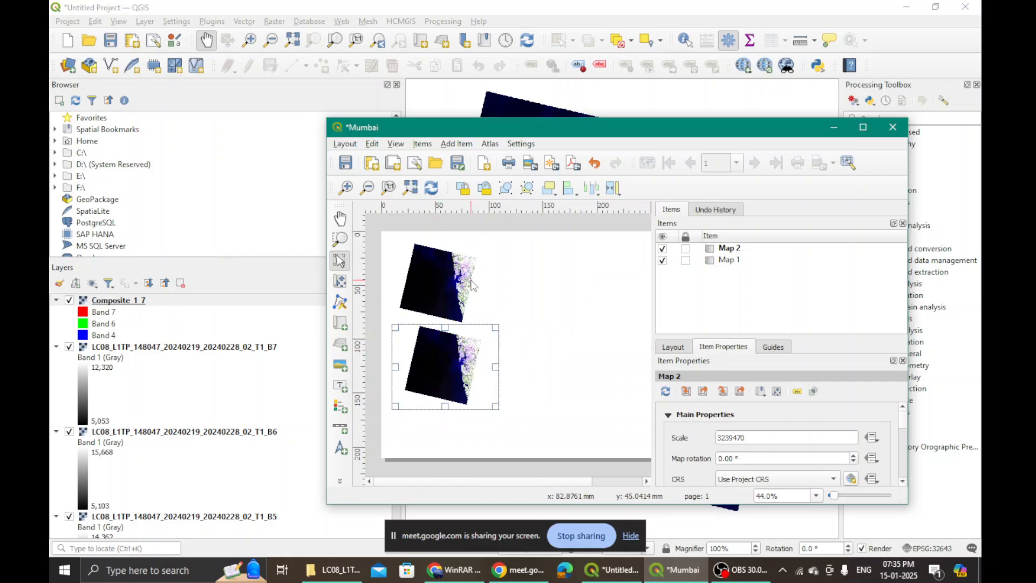
drag(496, 367, 485, 367)
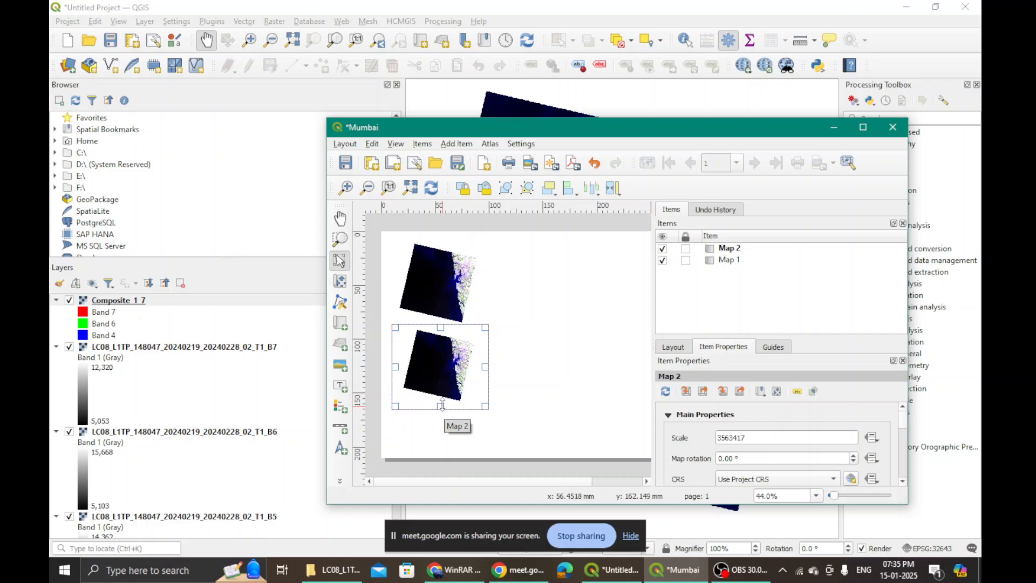
drag(440, 359, 536, 280)
drag(537, 328, 537, 331)
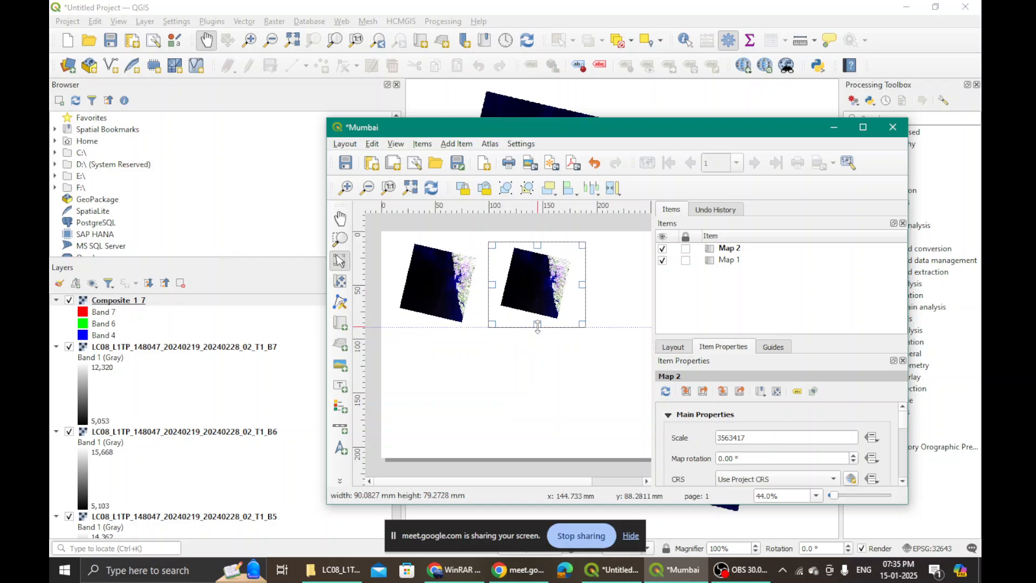
drag(542, 286, 446, 380)
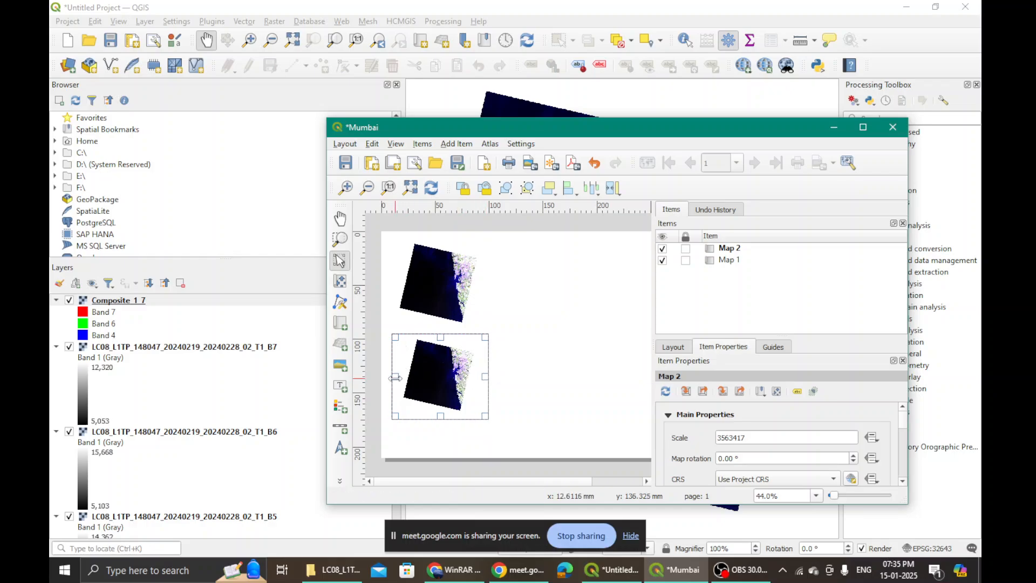
drag(396, 378, 530, 276)
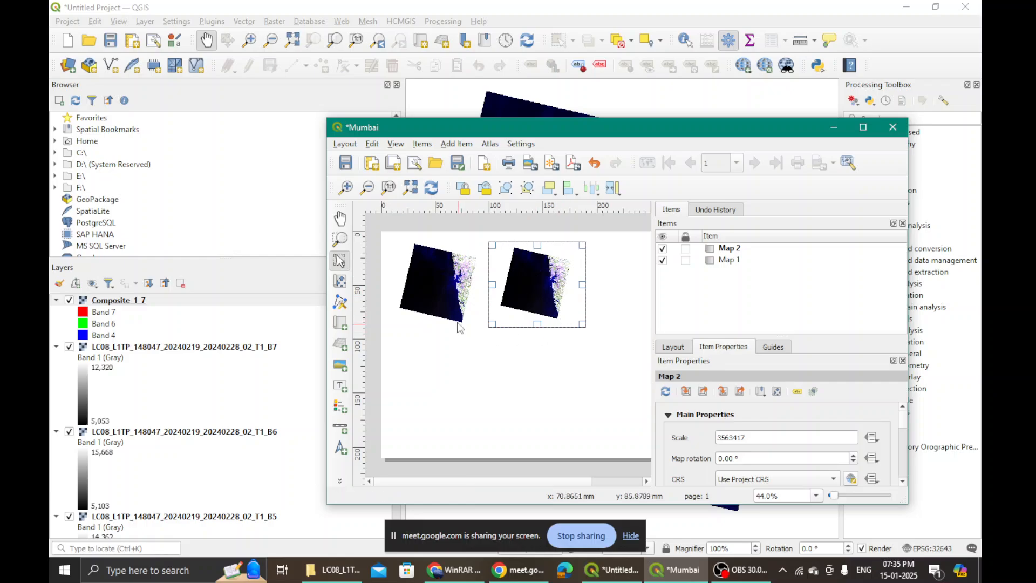
- Compare the scale values of Map 1 and Map 2, ending with Map 1 selected
click(445, 288)
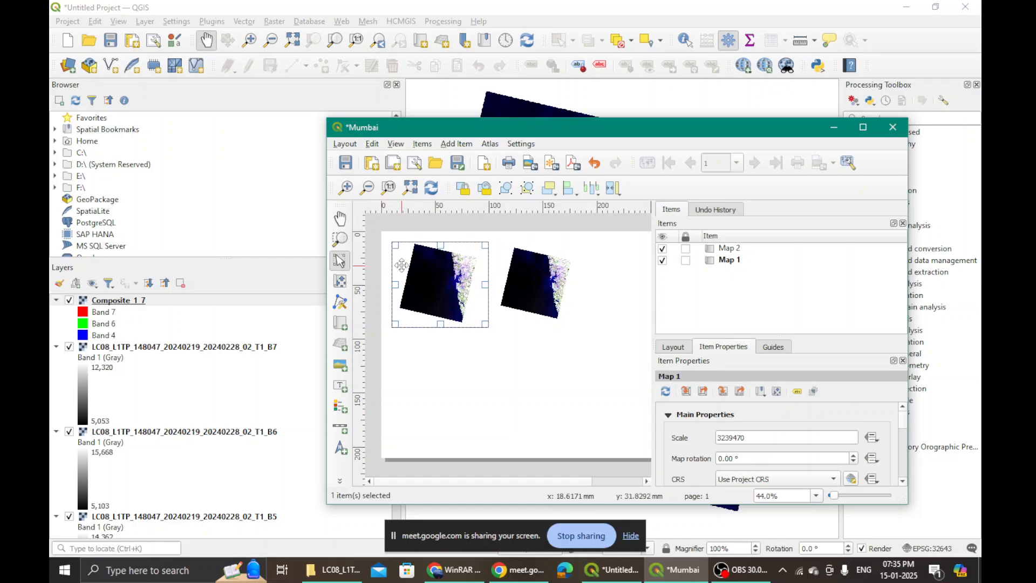
scroll(402, 263, up, 2)
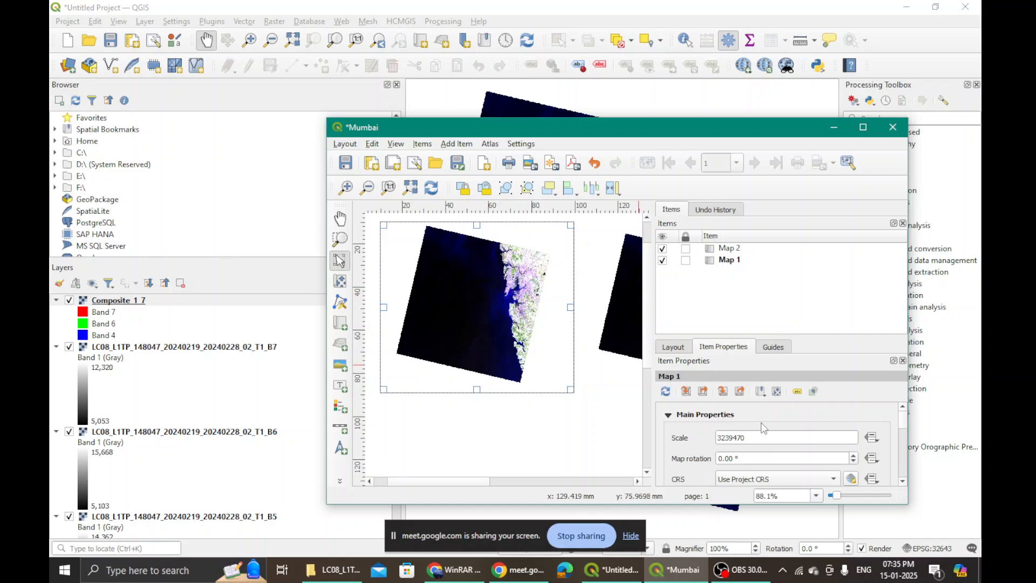
double_click(752, 438)
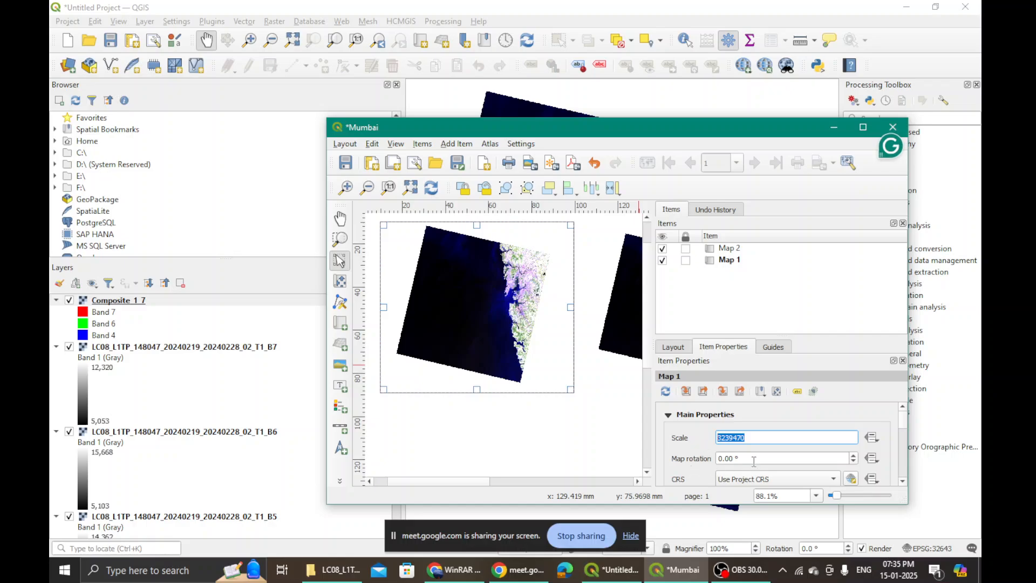
click(752, 437)
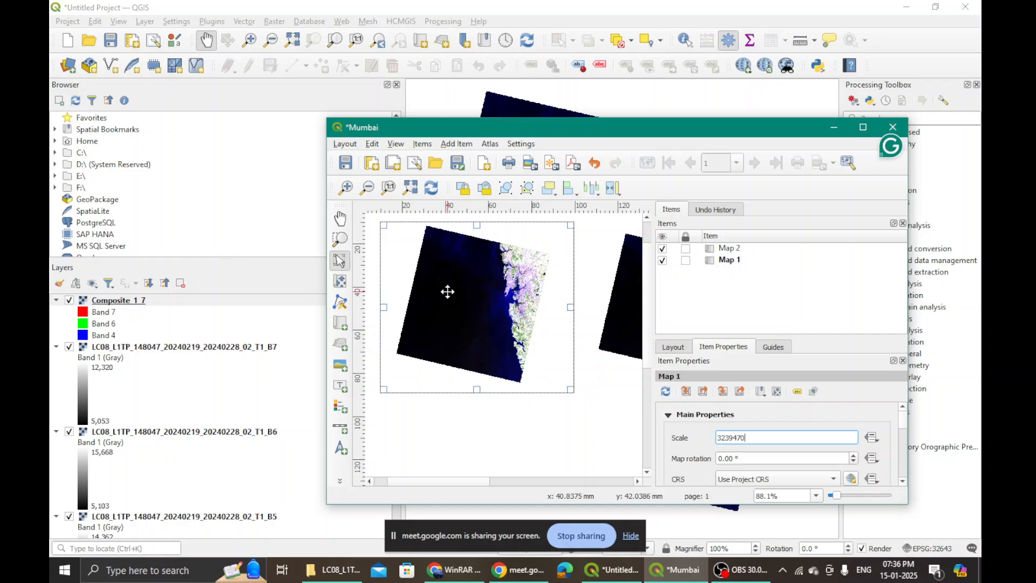
click(730, 248)
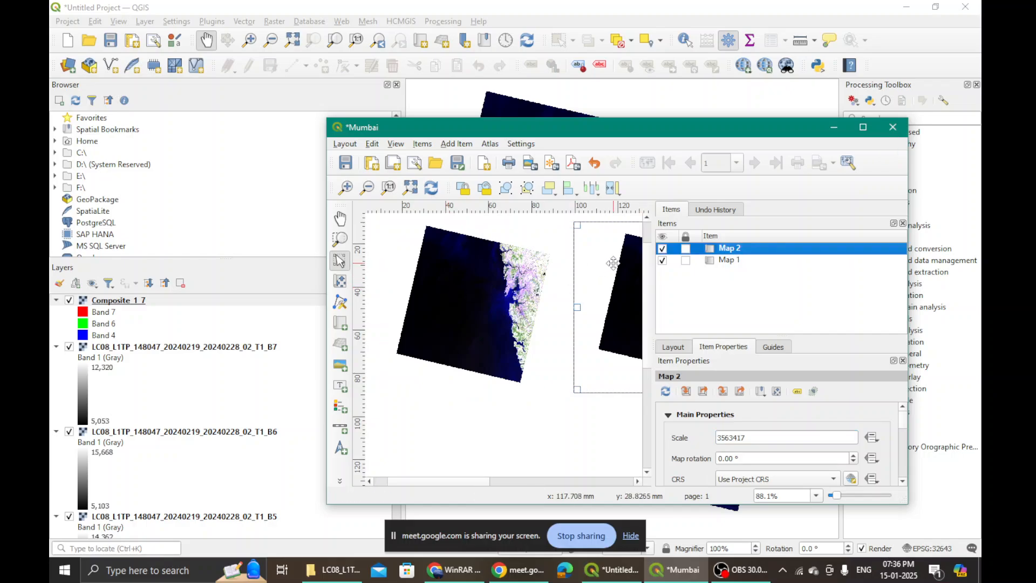
click(474, 273)
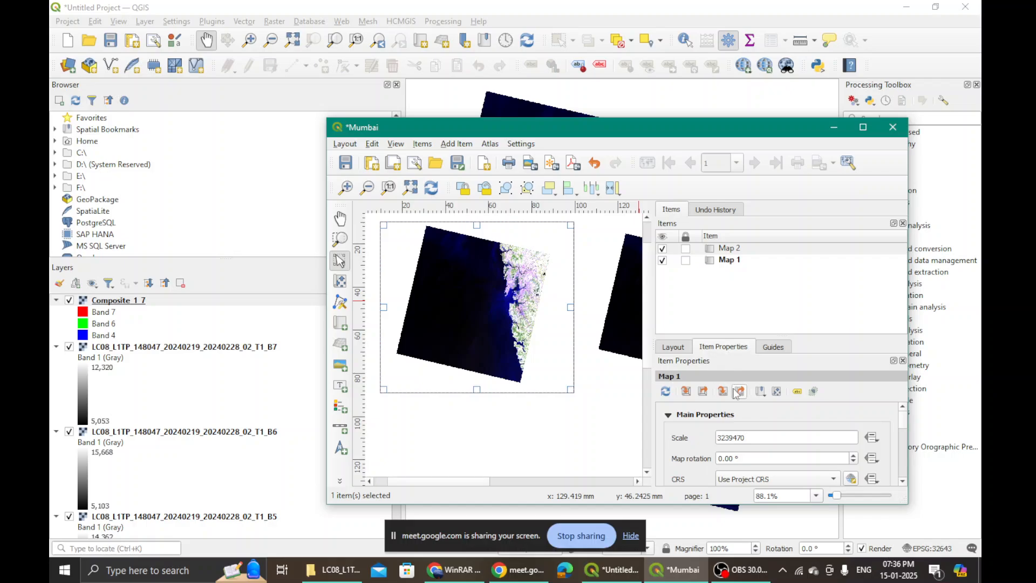
- Try Map 1 at a scale of 4239470, then return its scale to 3239470
click(725, 438)
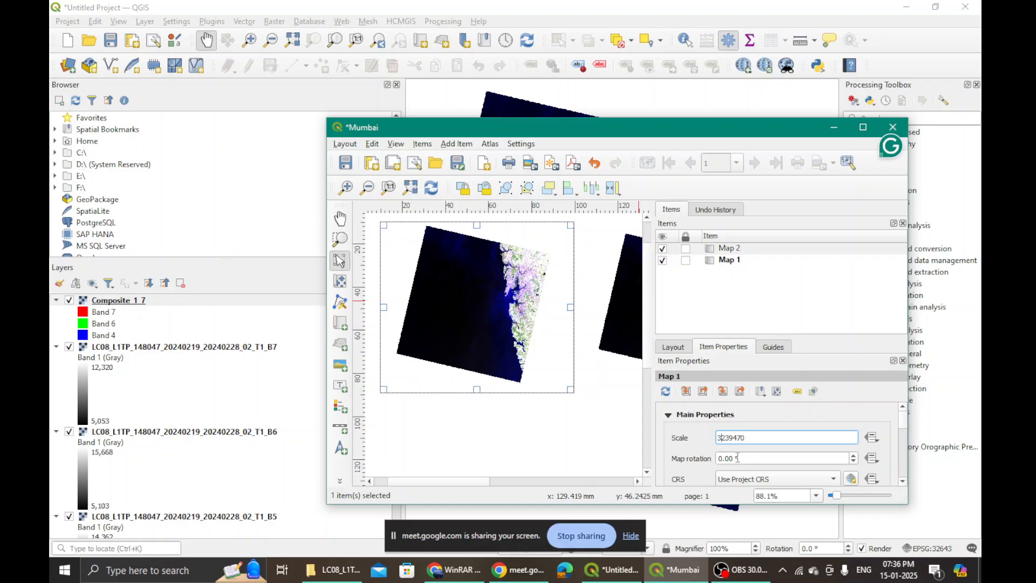
key(BackSpace)
text(4)
click(768, 462)
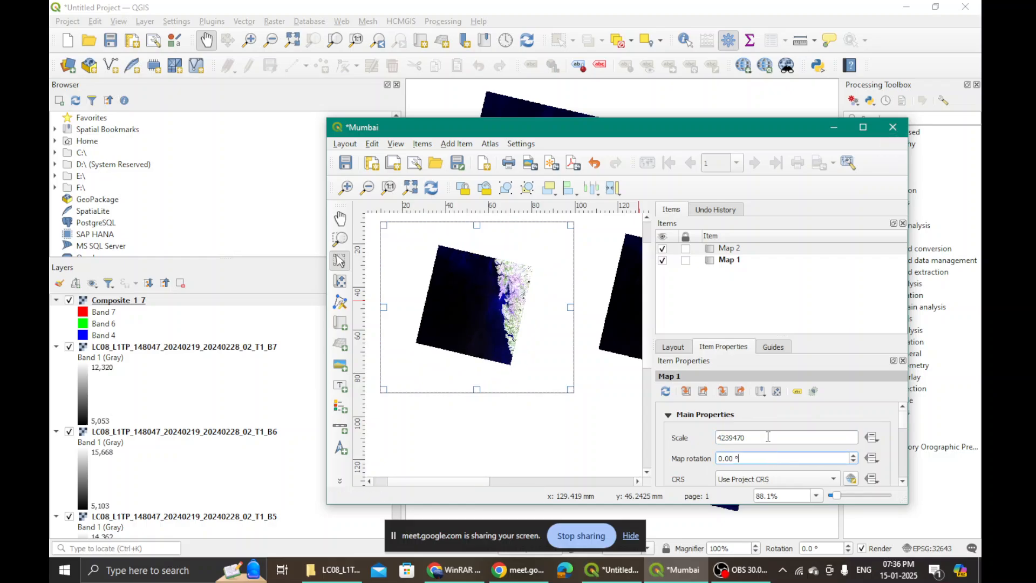
click(768, 437)
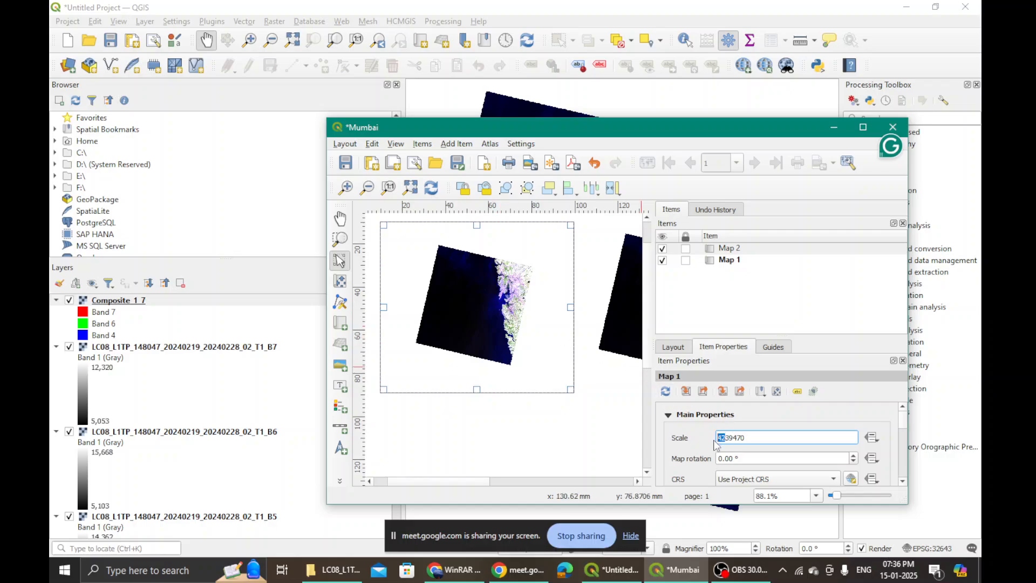
text(32)
click(748, 459)
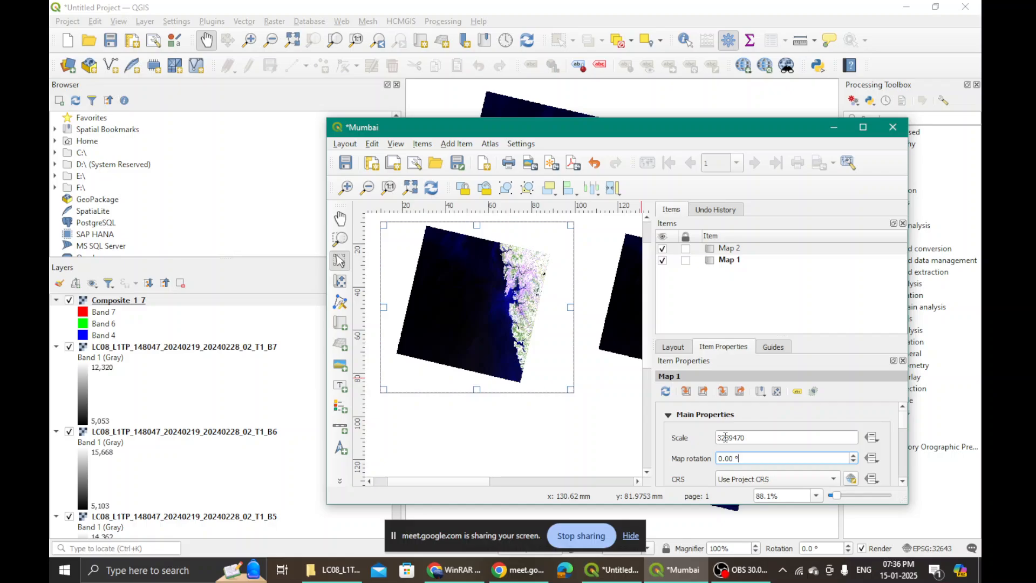
- Enlarge the content of Map 1 by setting its scale to 2239470 and then to 1239470
drag(727, 437, 716, 437)
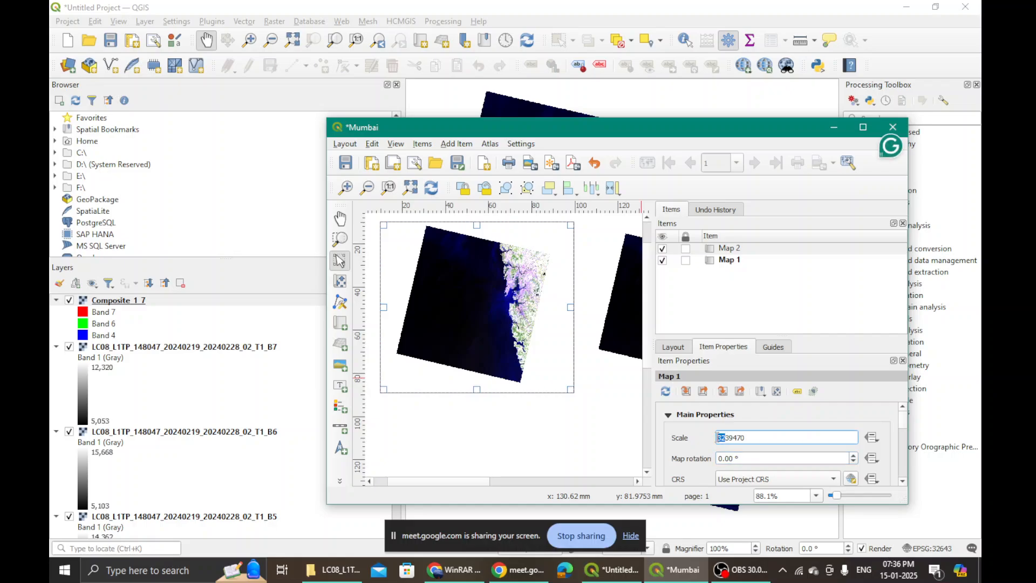
text(2)
click(747, 459)
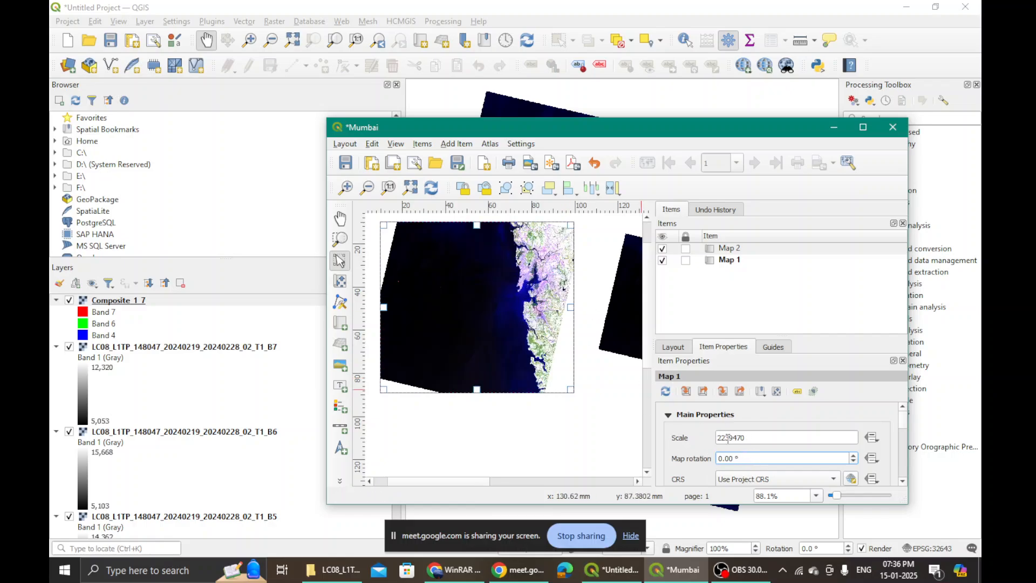
drag(727, 437, 717, 438)
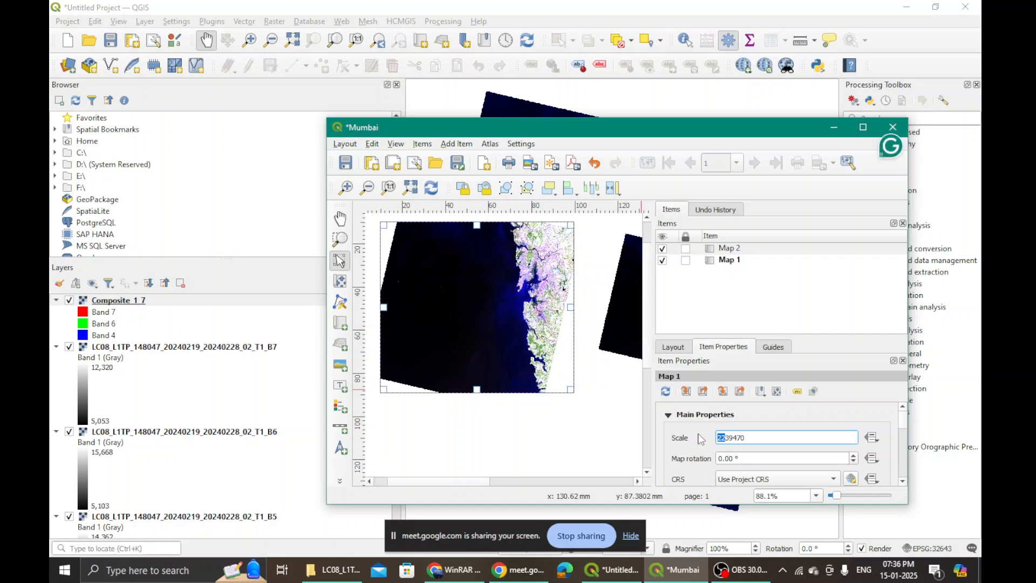
text(1)
click(749, 458)
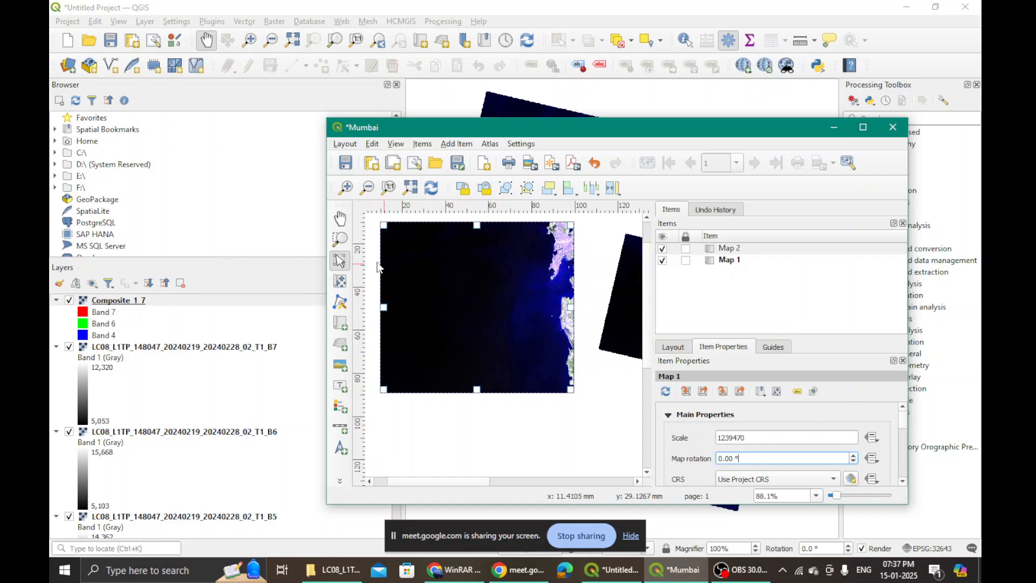
- Move the content inside Map 1 so the Mumbai coastline and the land east of it fill the right half of the frame
click(340, 222)
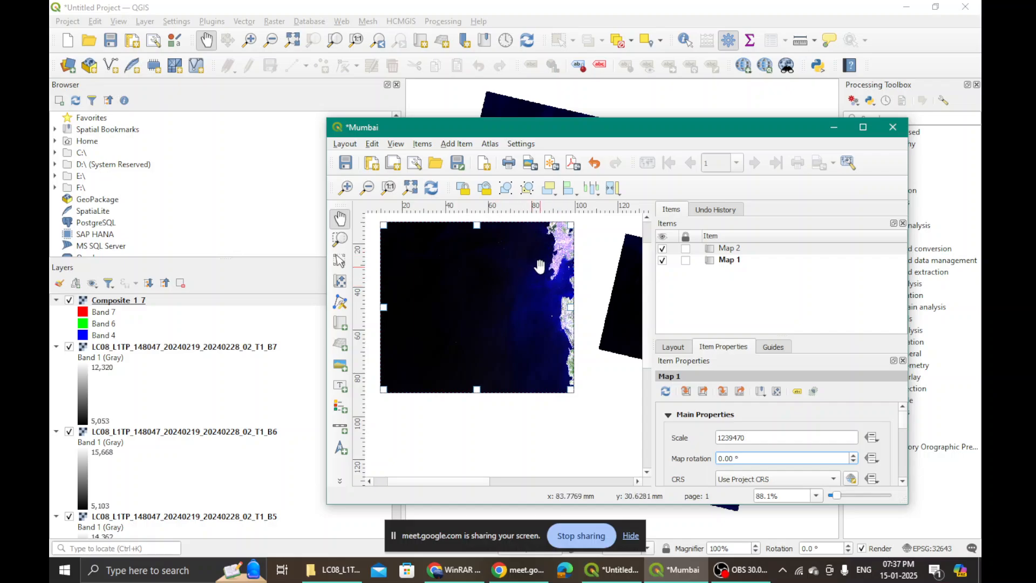
drag(539, 270, 519, 273)
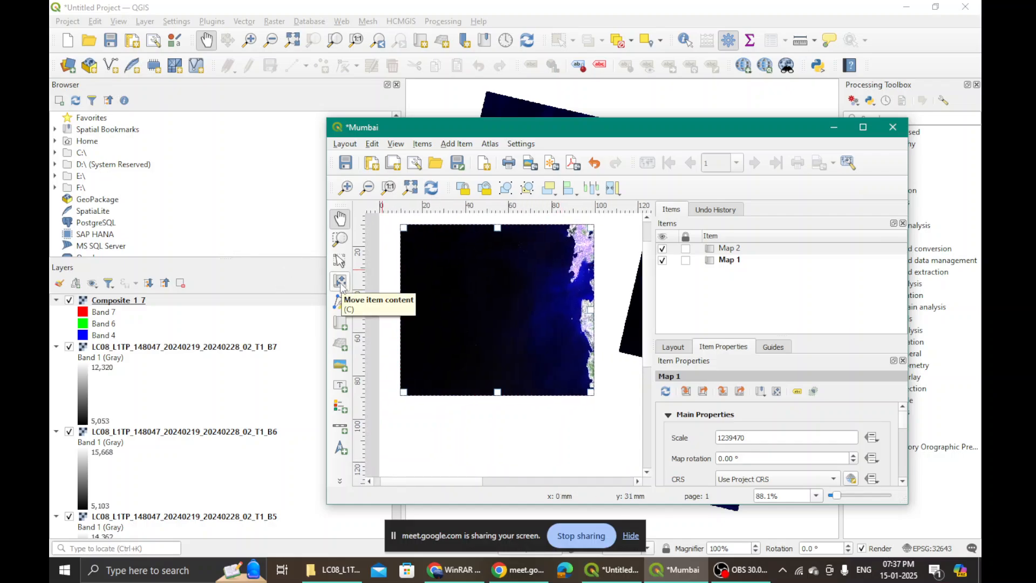
click(340, 283)
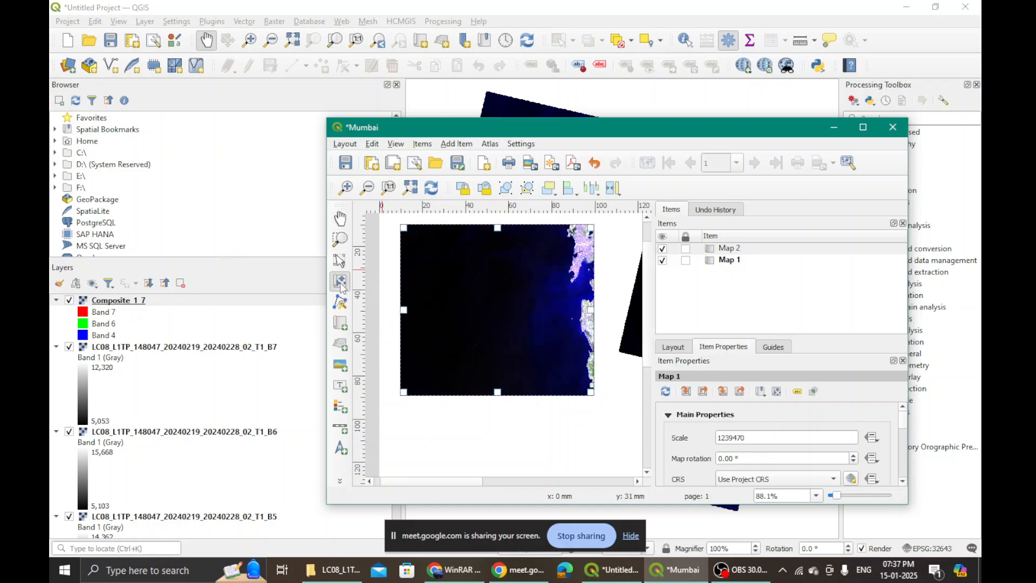
drag(513, 283, 481, 293)
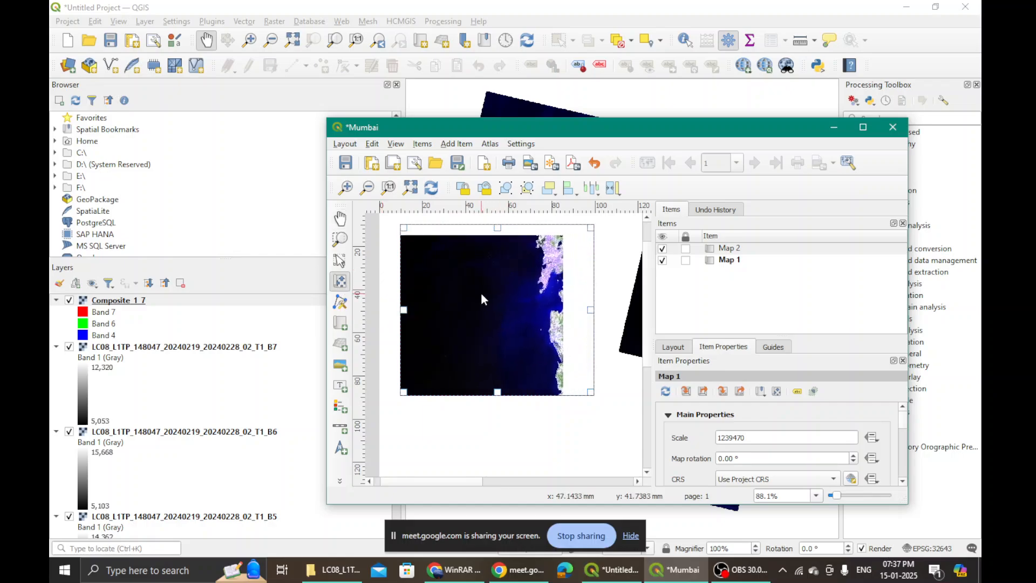
drag(547, 279, 512, 291)
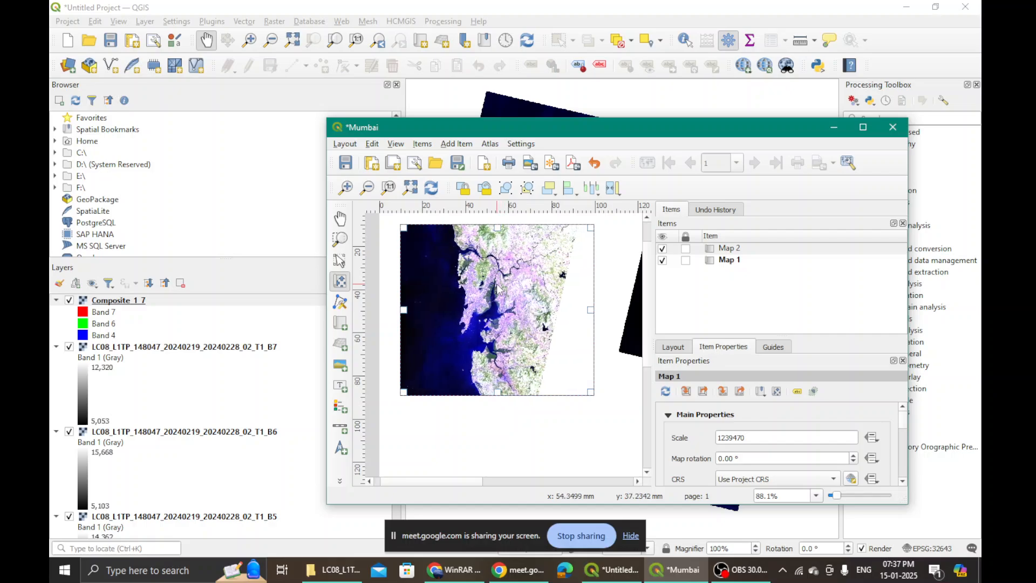
drag(507, 288, 556, 291)
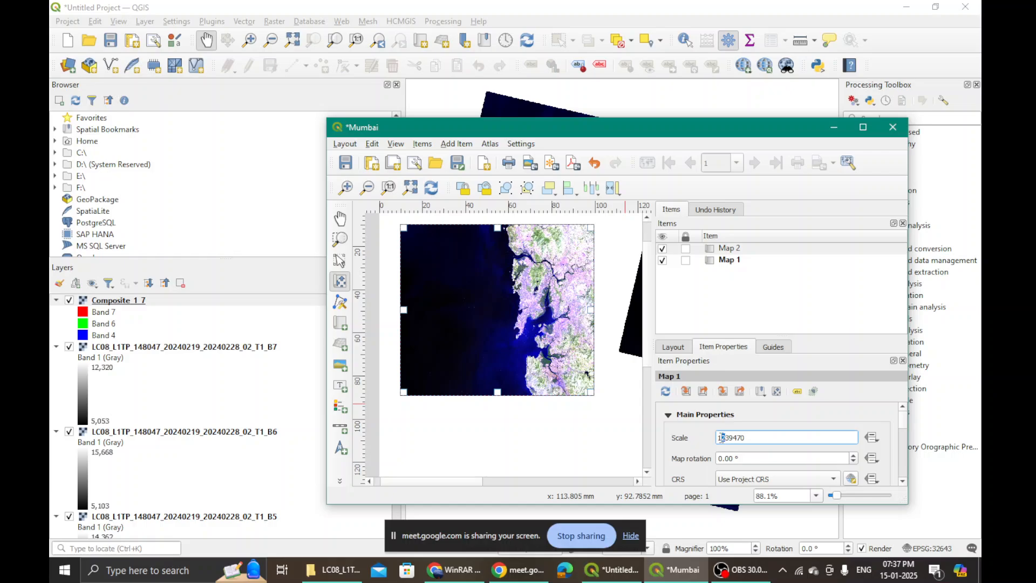
- Set Map 1's scale to 1039470 and shift its content so the coastline sits near the middle of the frame
text(0)
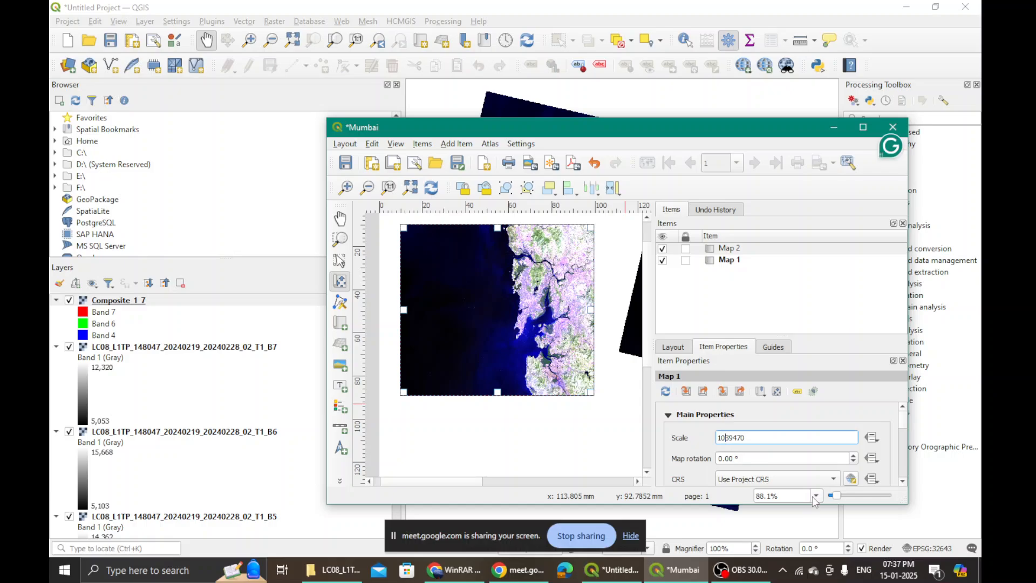
click(746, 458)
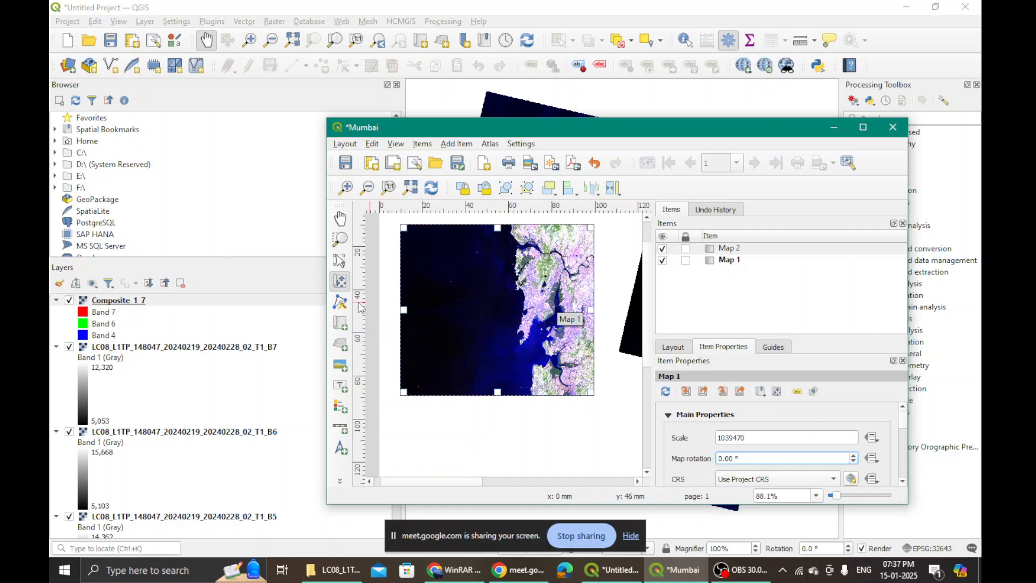
mouse_move(525, 291)
mouse_down()
mouse_move(509, 290)
mouse_move(528, 294)
mouse_up()
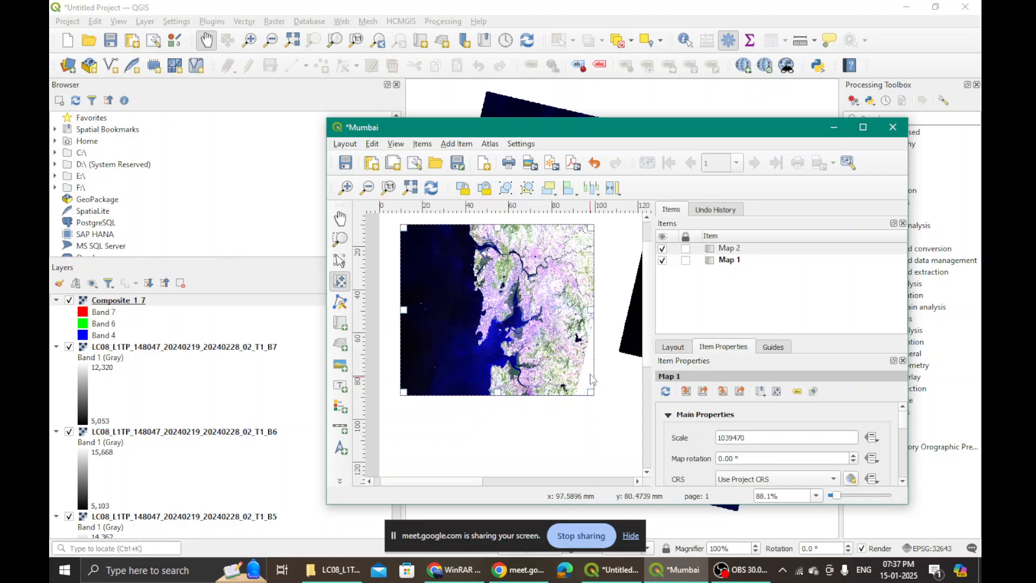
drag(519, 329, 544, 329)
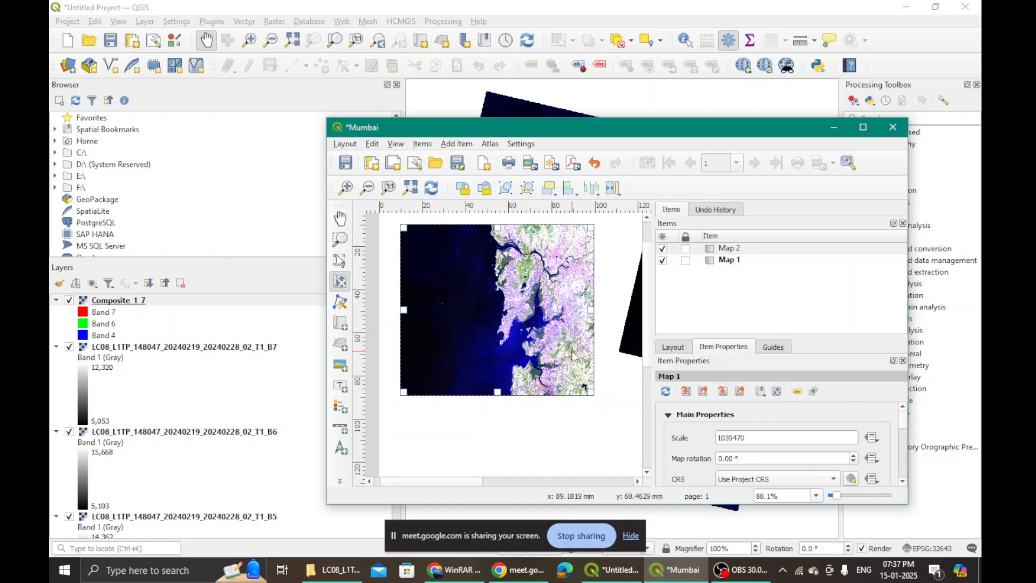
click(747, 458)
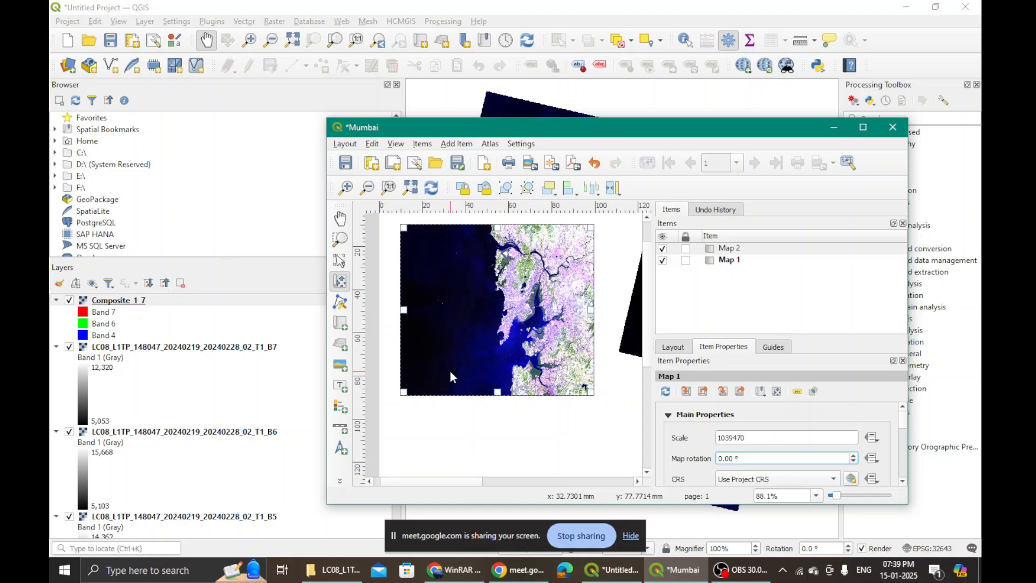
- Zoom the content of Map 1 in to a scale of 519735 and shift it slightly to frame the Mumbai peninsula and creek
scroll(473, 365, down, 2)
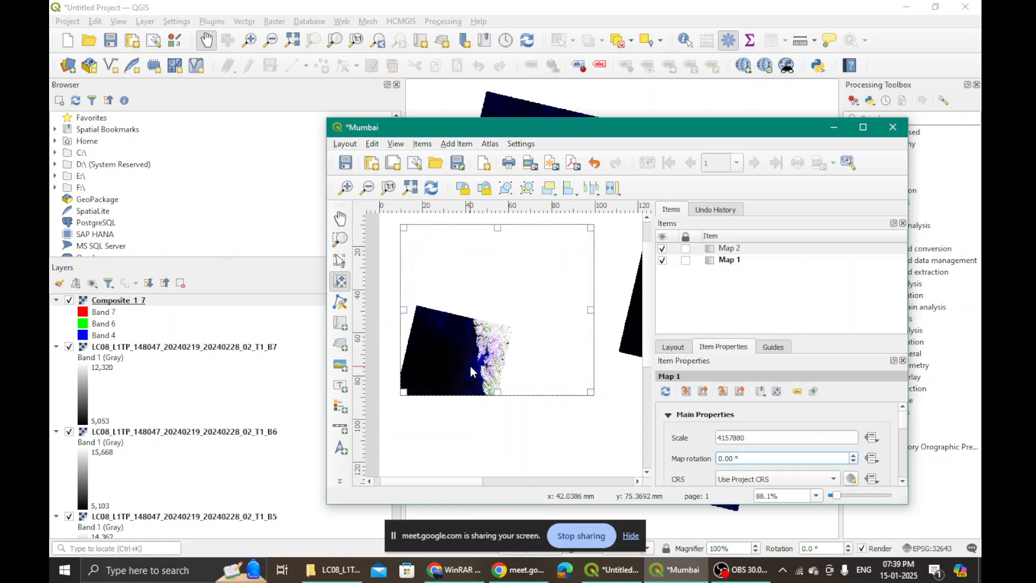
scroll(469, 365, up, 2)
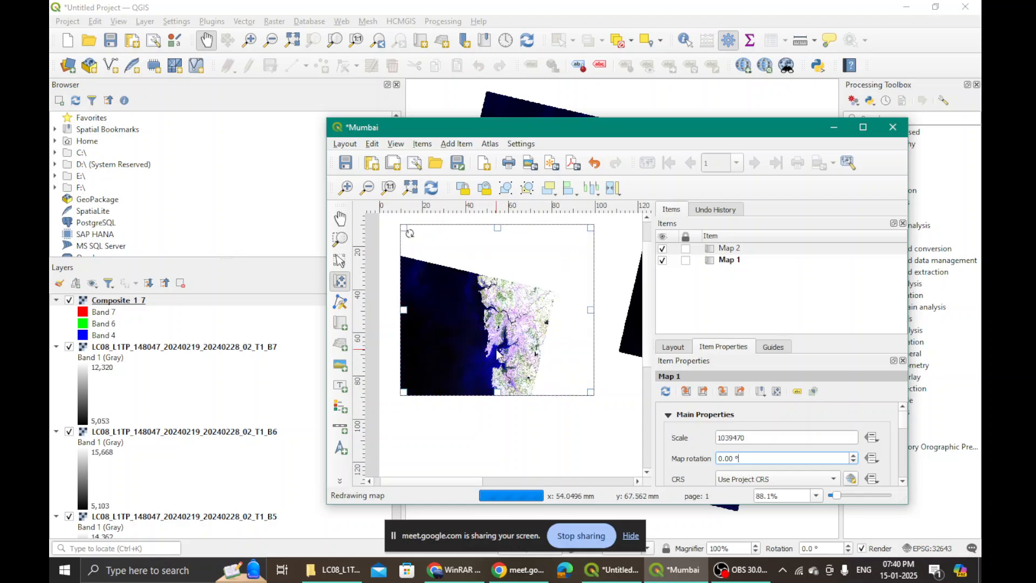
scroll(479, 353, up, 1)
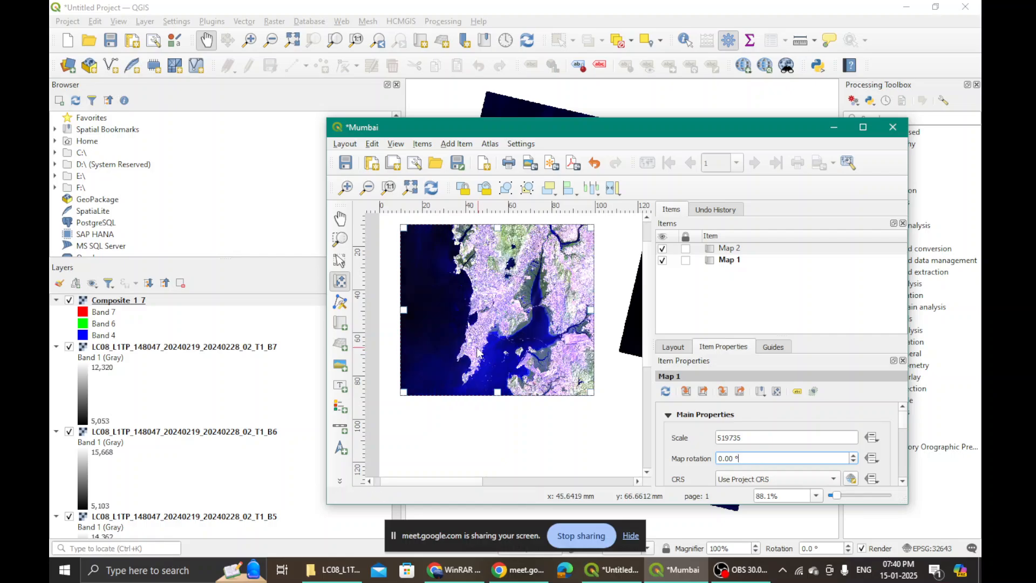
mouse_move(484, 331)
mouse_down()
mouse_move(507, 321)
mouse_move(495, 326)
mouse_up()
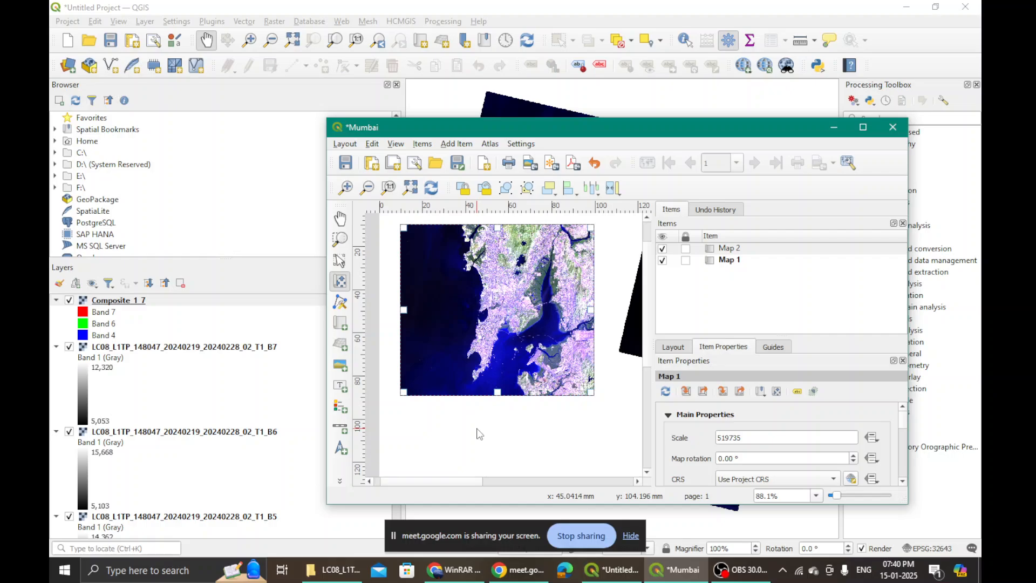
- Maximize the layout window and delete Map 2 from the page
drag(474, 484, 492, 484)
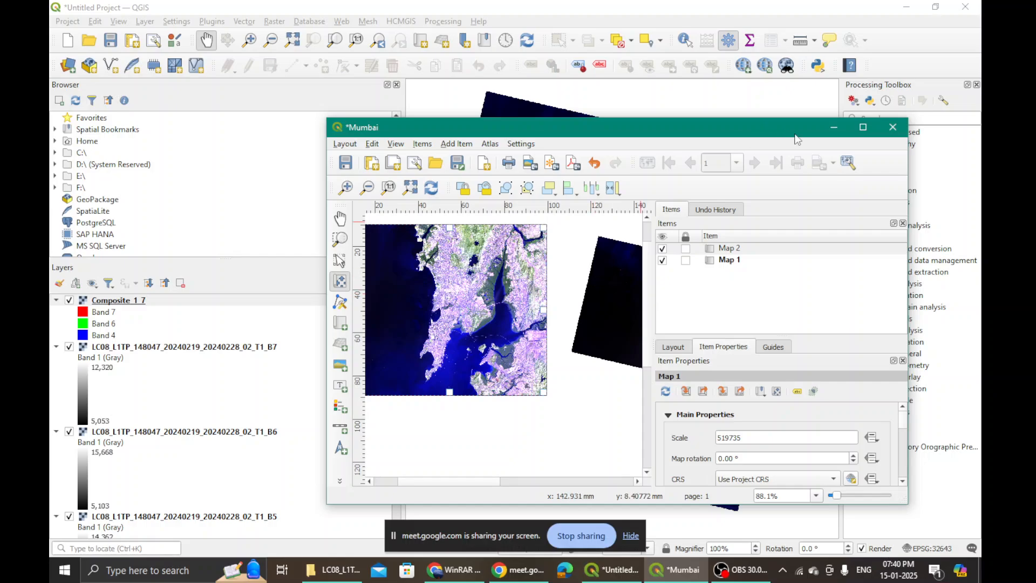
click(863, 127)
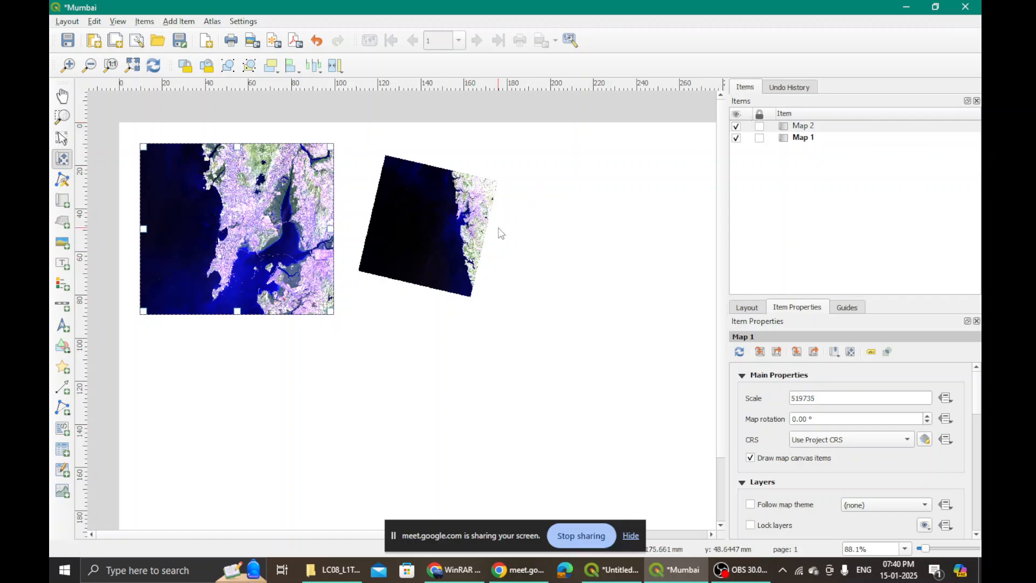
click(804, 127)
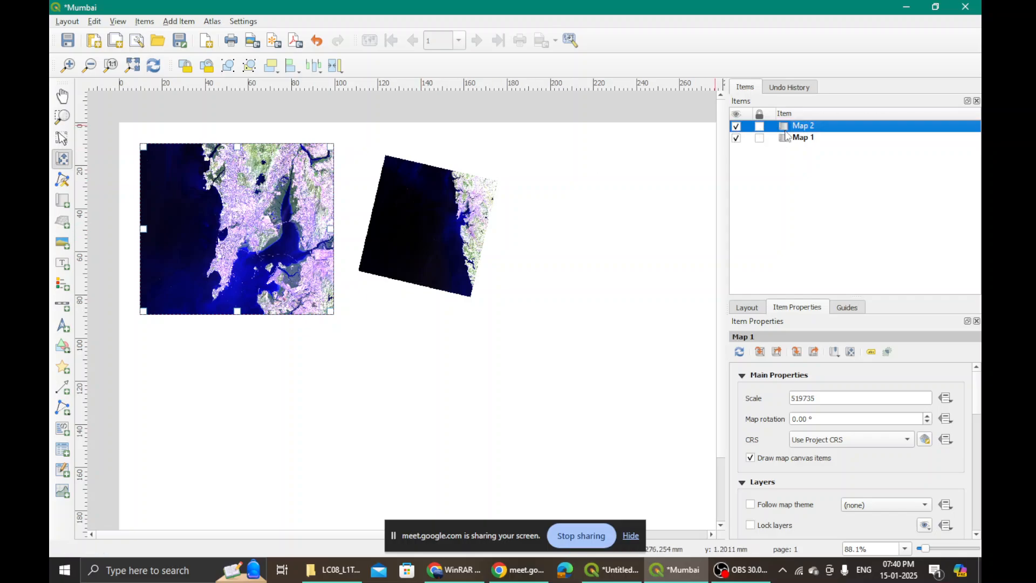
click(433, 191)
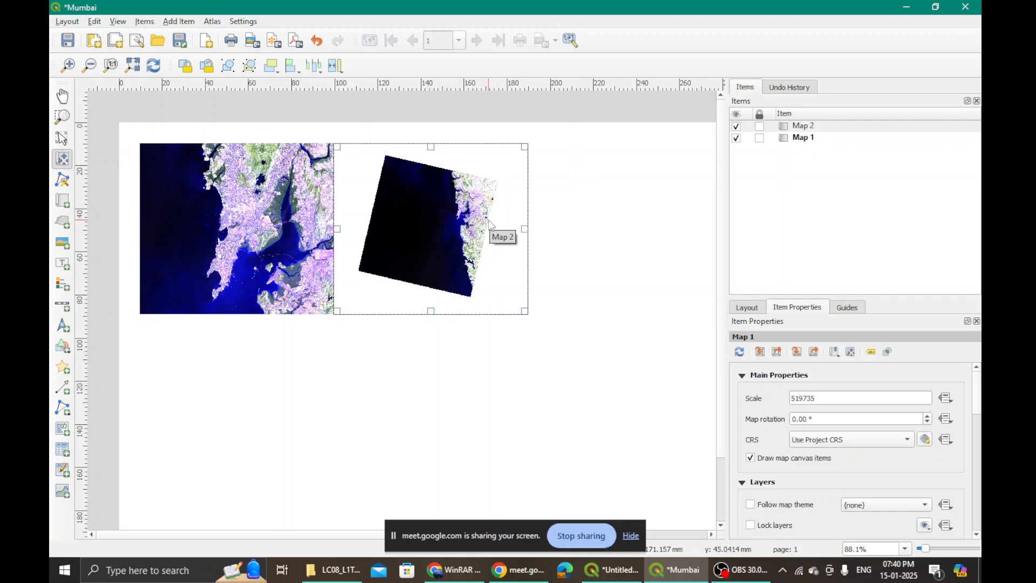
key(Delete)
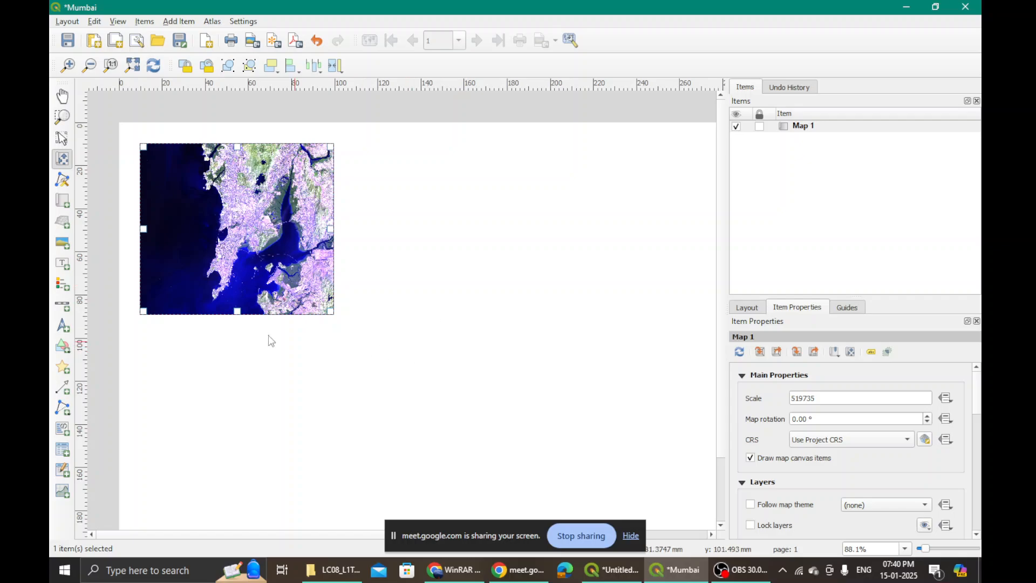
- Add a new map about 90 by 79 mm over Map 1, then move it beside Map 1, top-aligned with a gap of about 4 mm
click(160, 355)
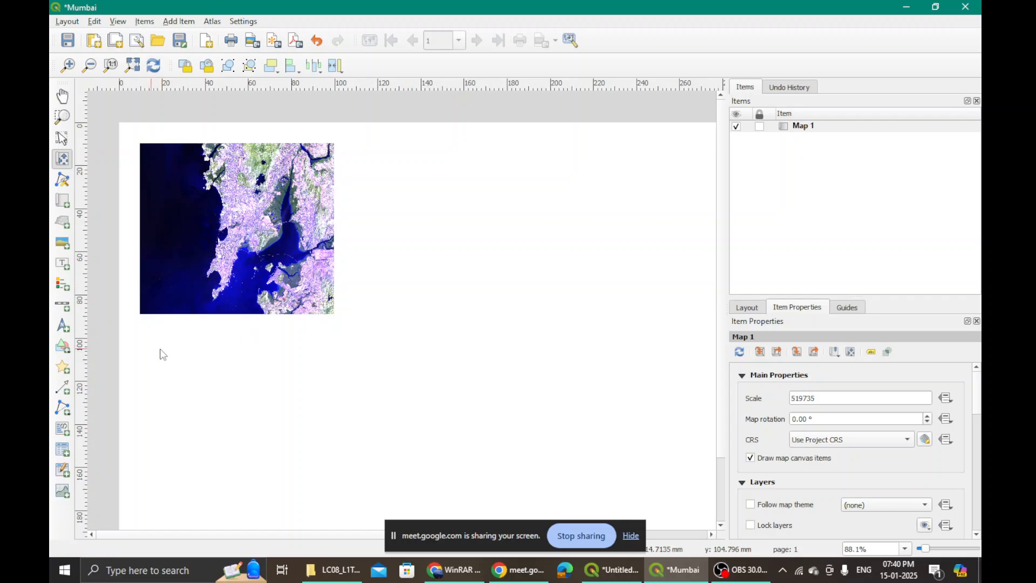
click(179, 22)
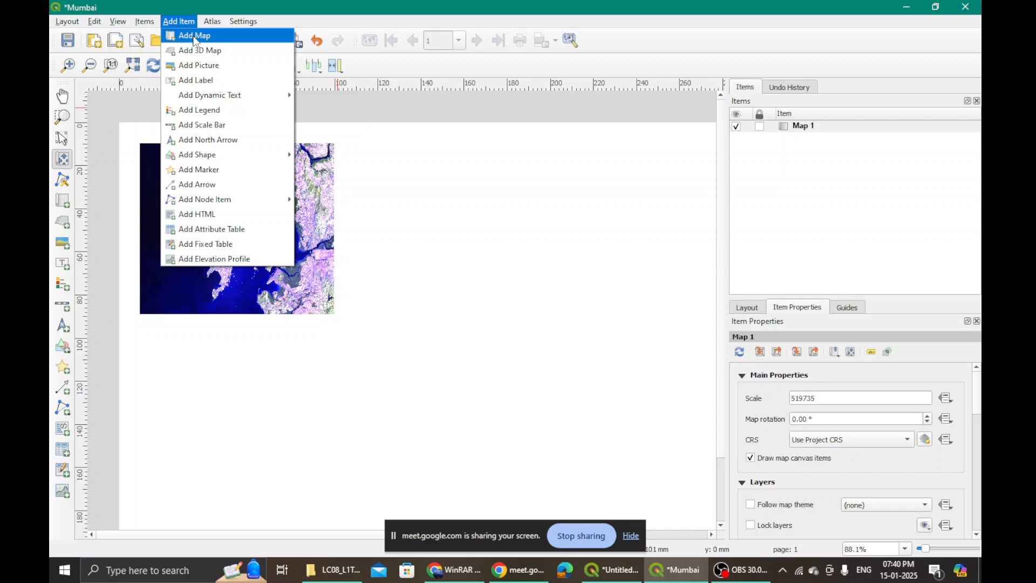
click(194, 36)
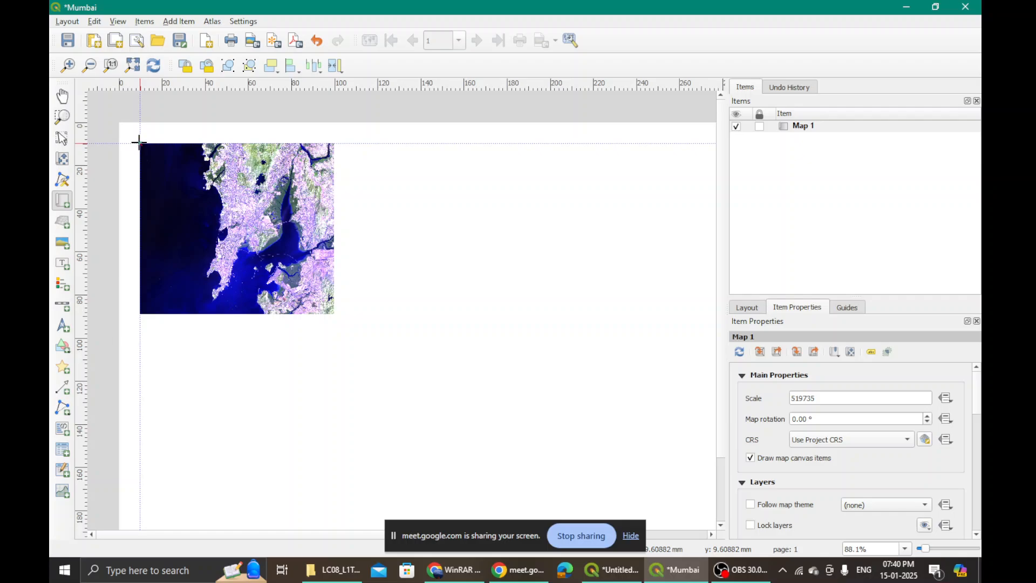
drag(141, 144, 333, 317)
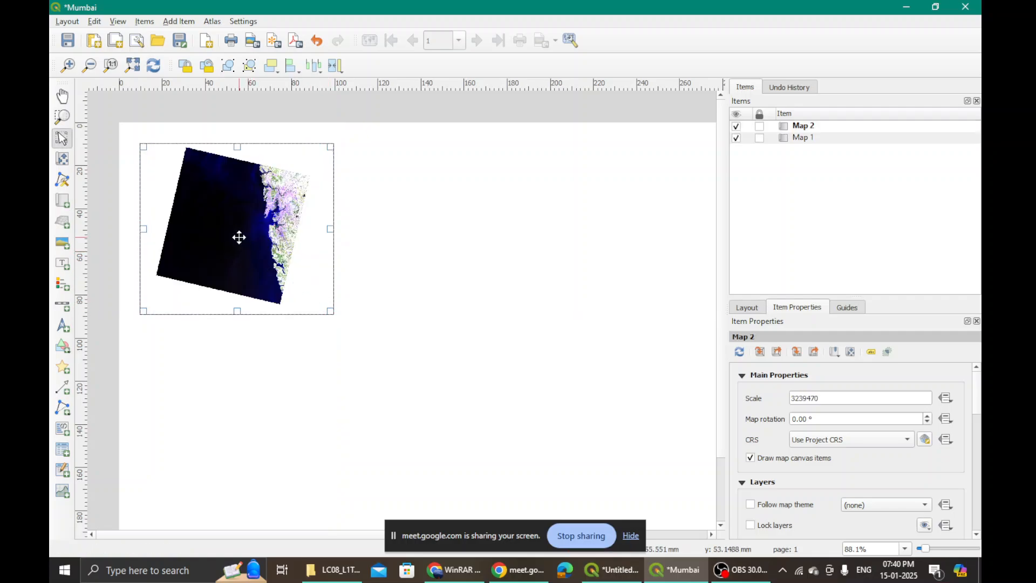
drag(240, 238, 394, 259)
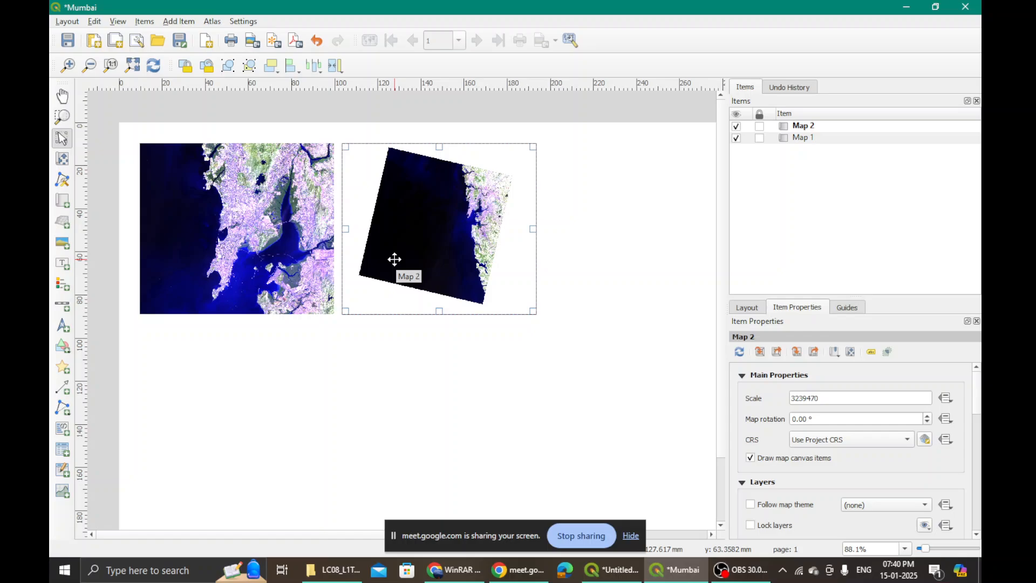
click(629, 570)
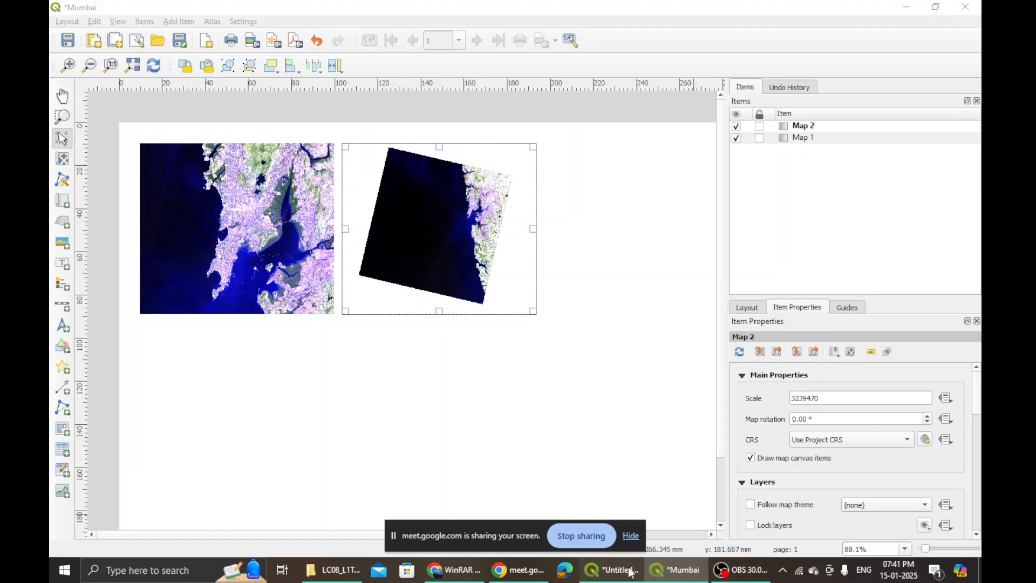
click(676, 572)
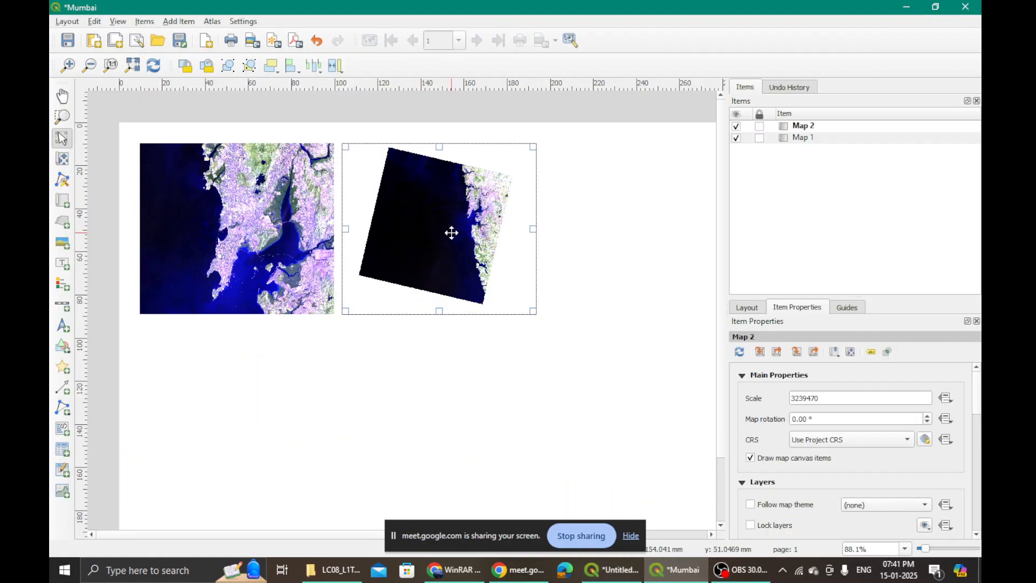
- Zoom the content of Map 2 in and out with the Move Content tool, ending at a scale of 202467
click(62, 159)
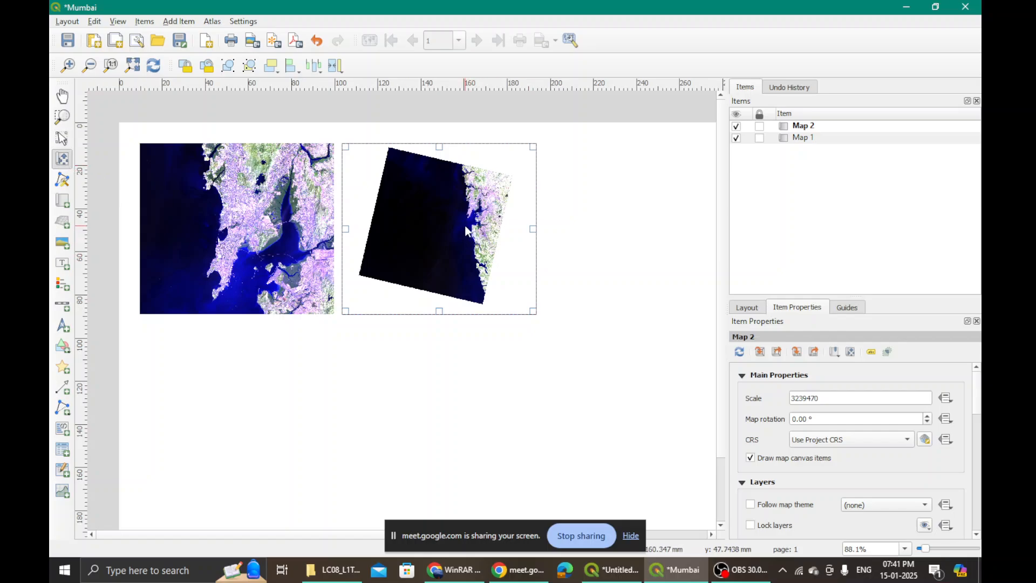
scroll(474, 213, up, 1)
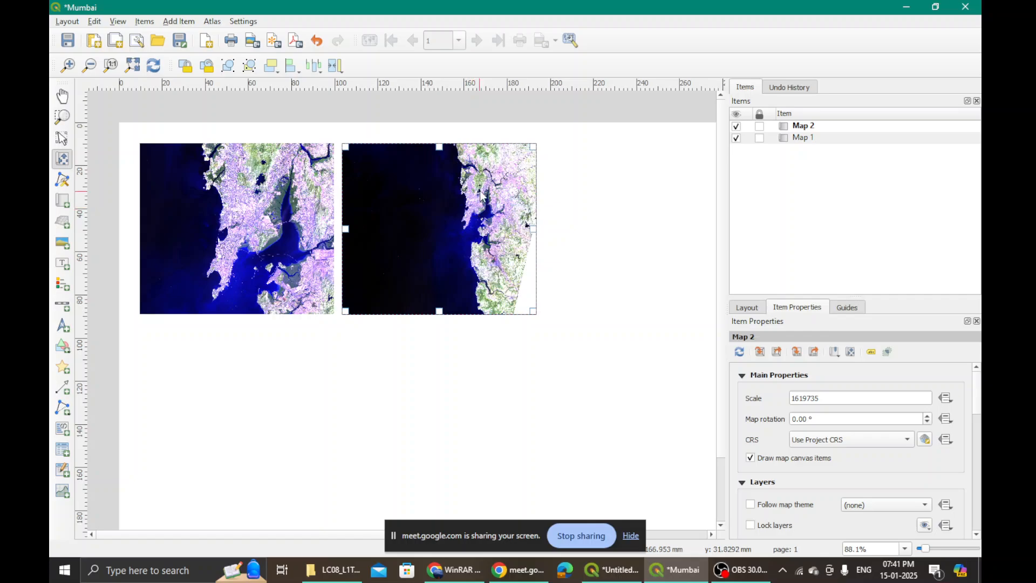
scroll(494, 186, up, 1)
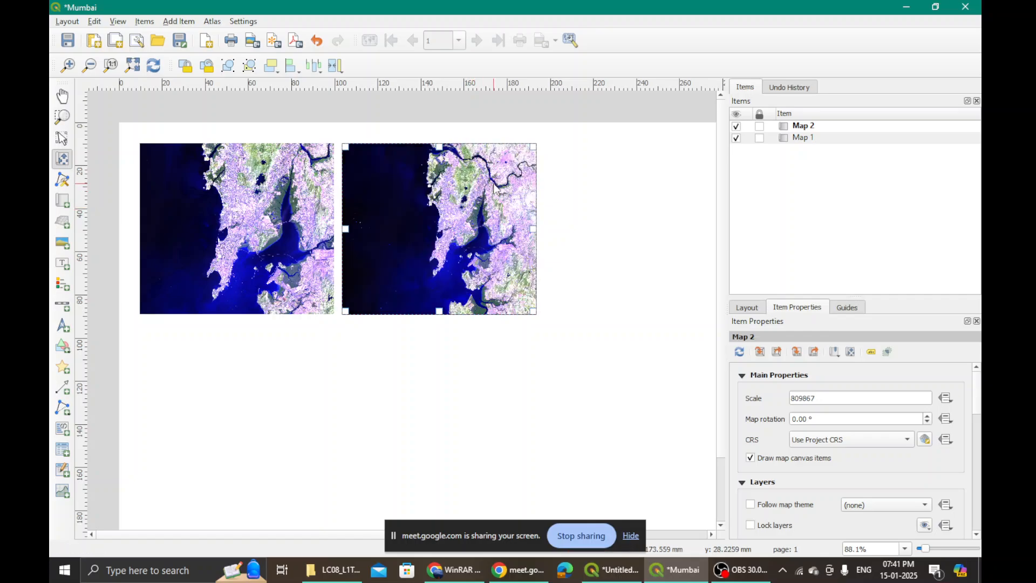
scroll(494, 186, up, 1)
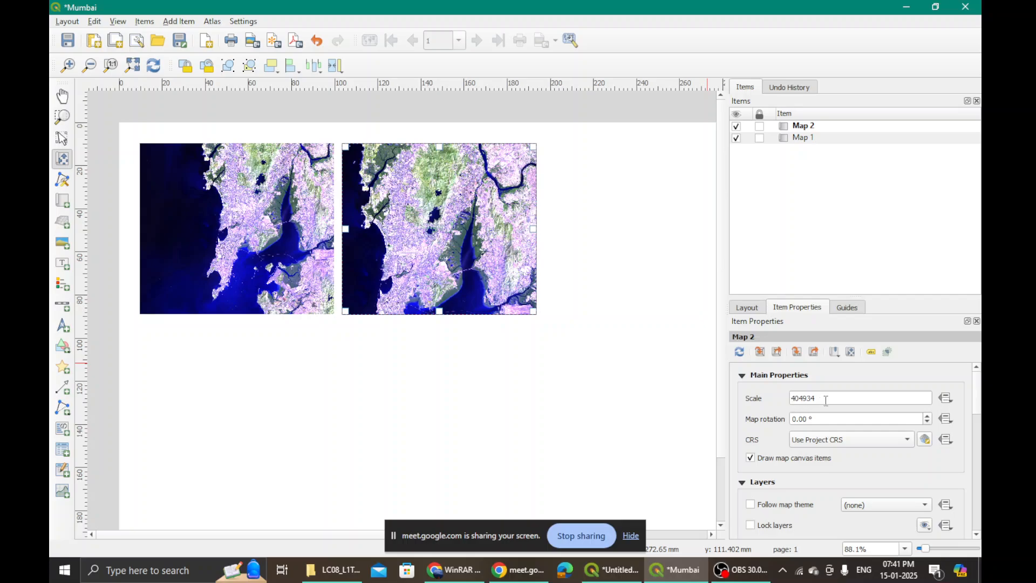
scroll(442, 248, down, 2)
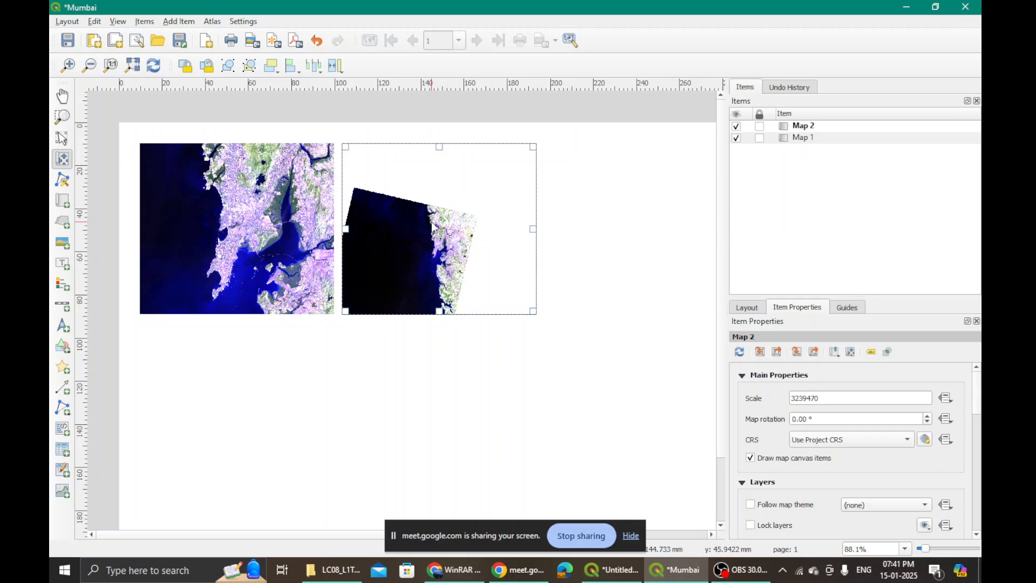
scroll(432, 229, up, 2)
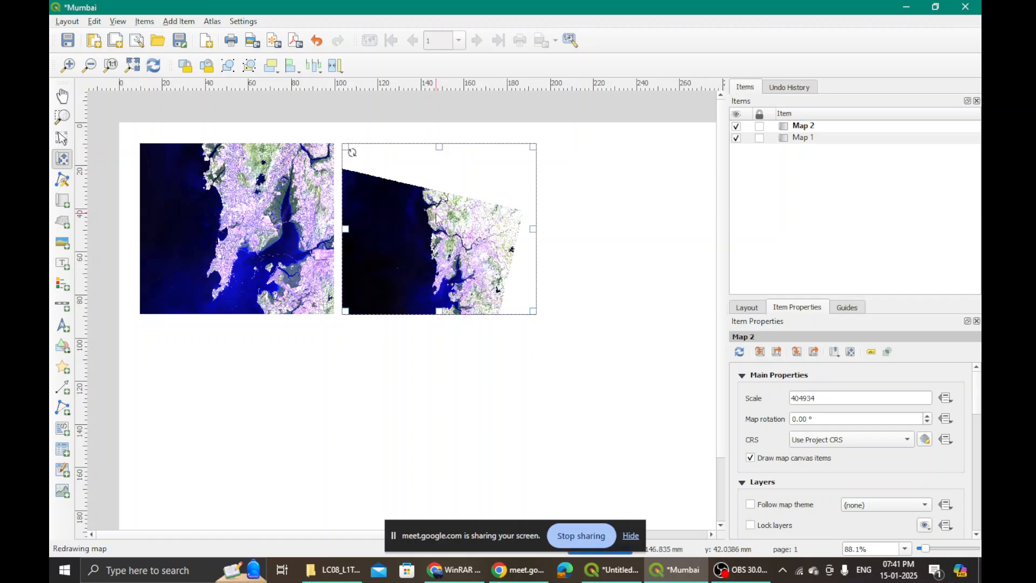
scroll(444, 231, up, 1)
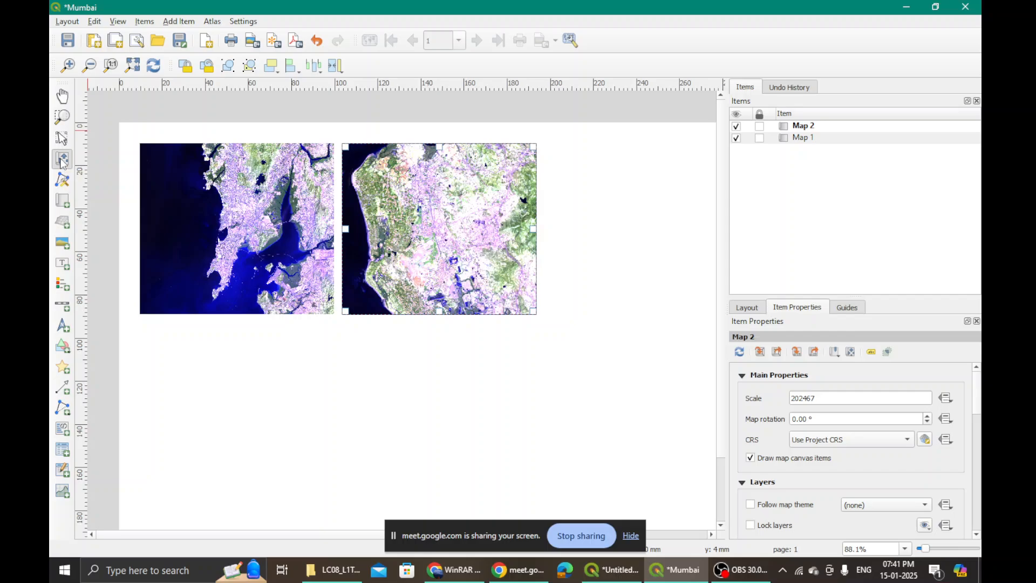
- Zoom the content of Map 2 out to a scale of 3239470 so most of the Landsat scene fits the frame
click(63, 159)
scroll(442, 231, down, 1)
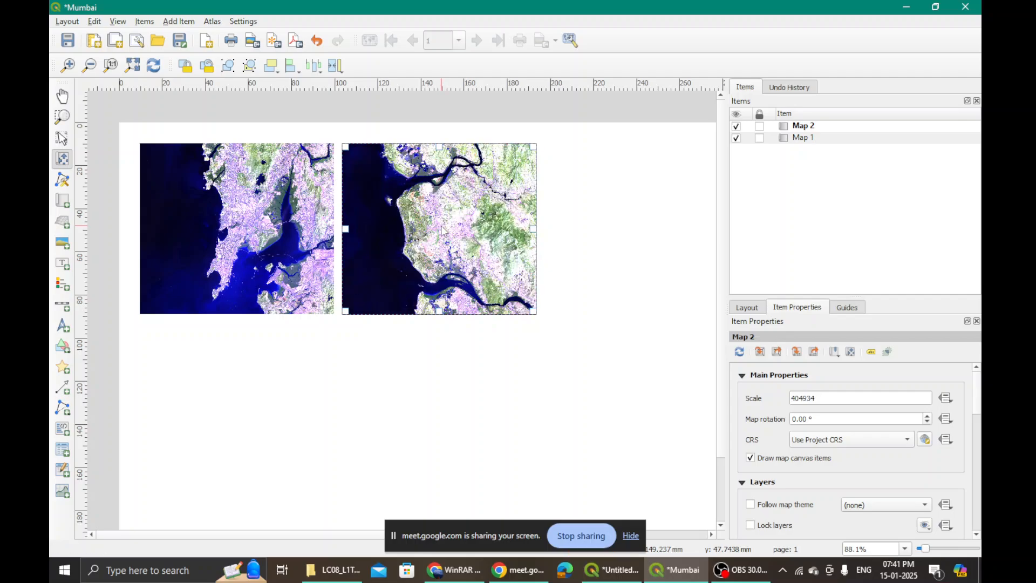
scroll(442, 229, down, 1)
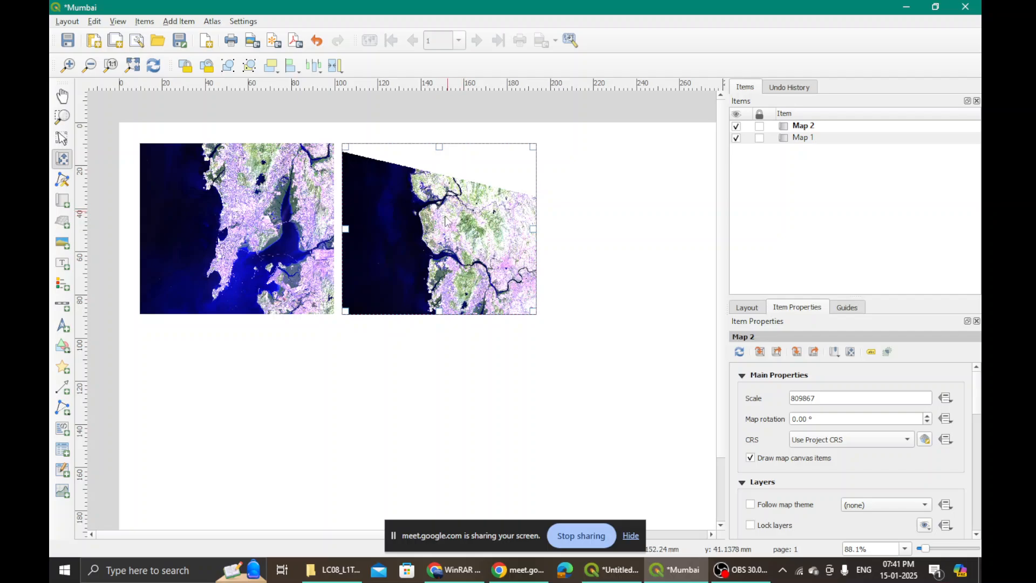
scroll(458, 216, down, 1)
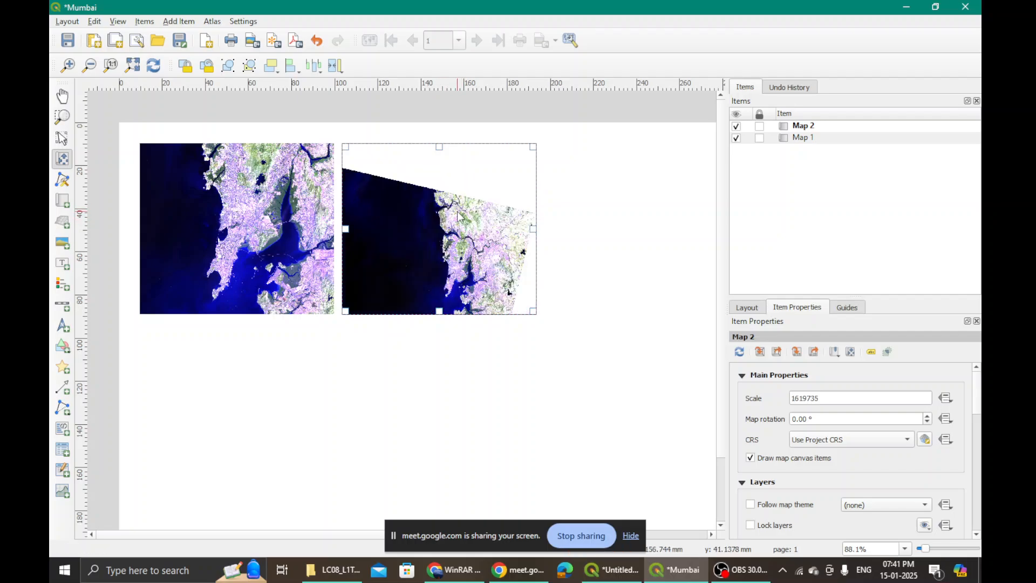
scroll(458, 226, down, 1)
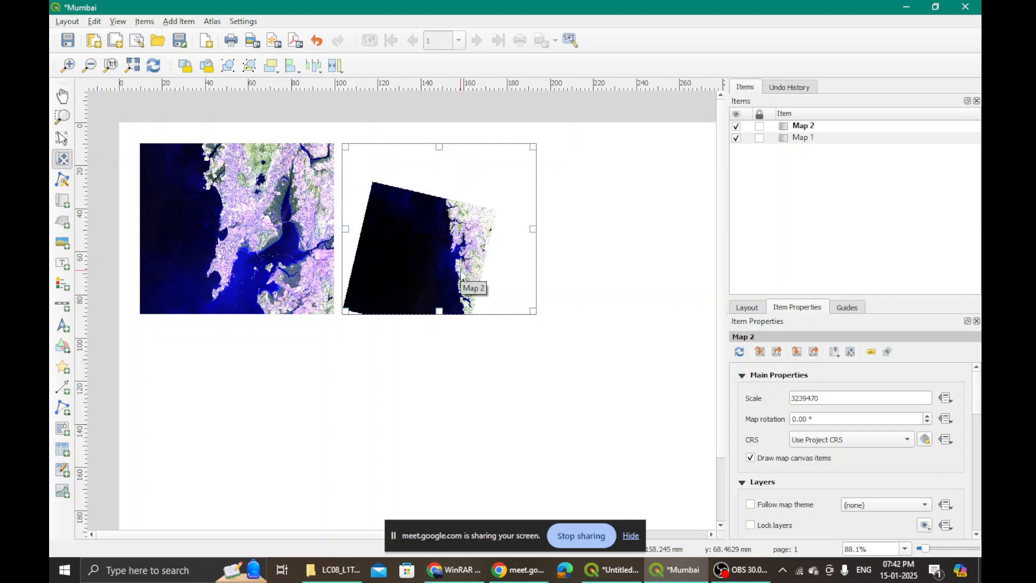
- Zoom the content of Map 2 in to a scale of 809867 around the Mumbai coast
scroll(463, 278, up, 1)
scroll(464, 281, up, 1)
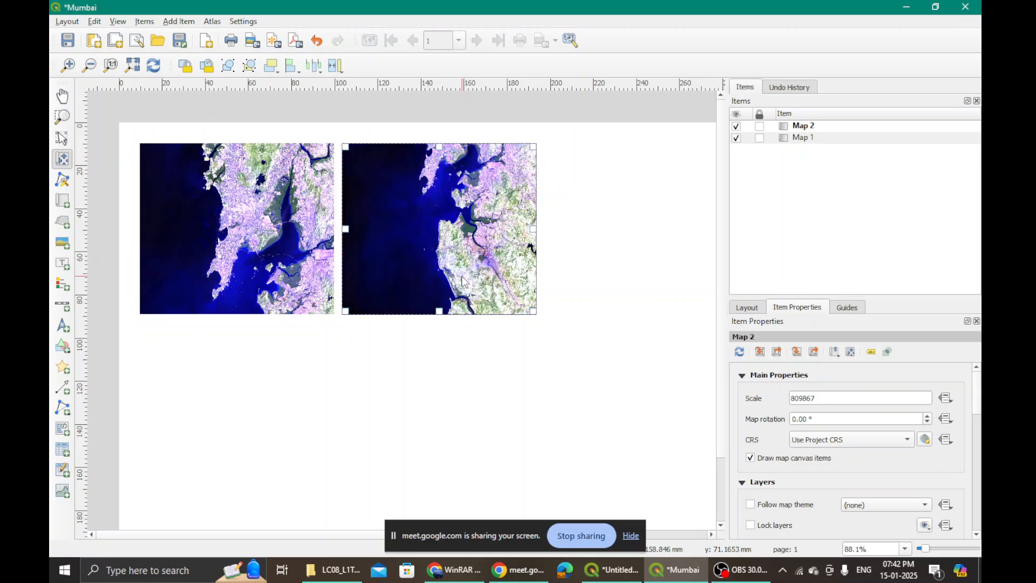
scroll(463, 281, up, 1)
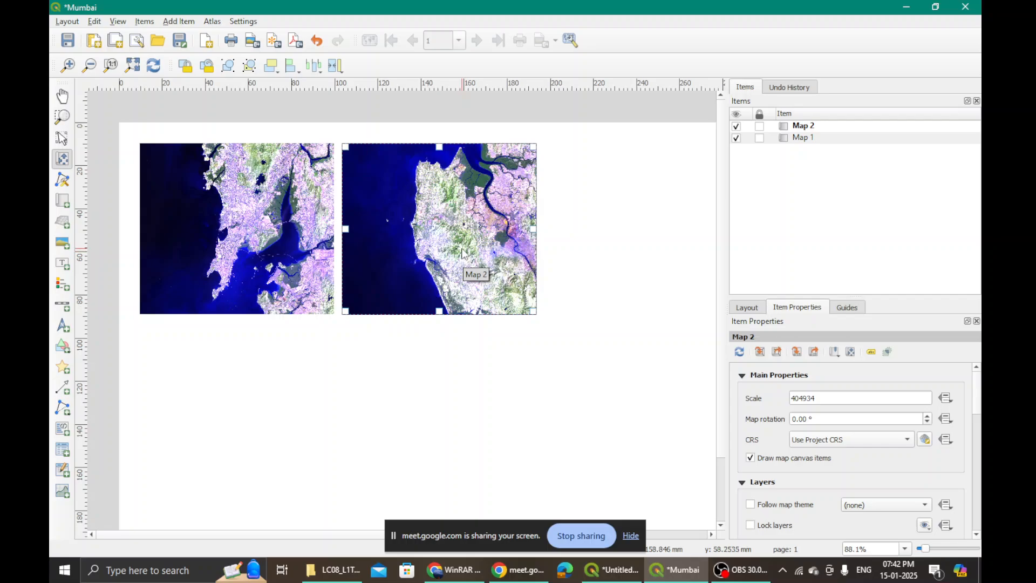
scroll(460, 252, down, 2)
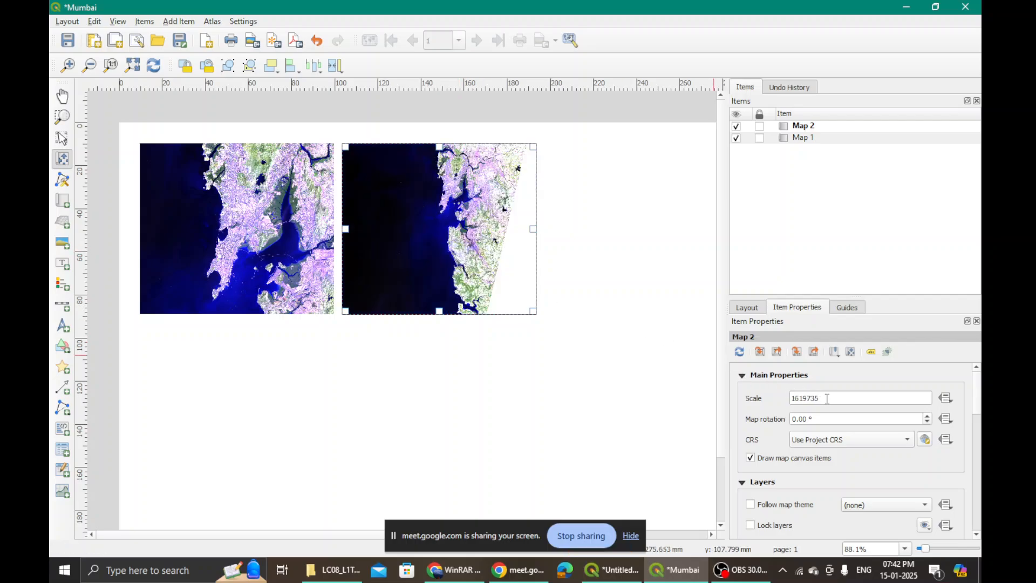
drag(825, 398, 796, 400)
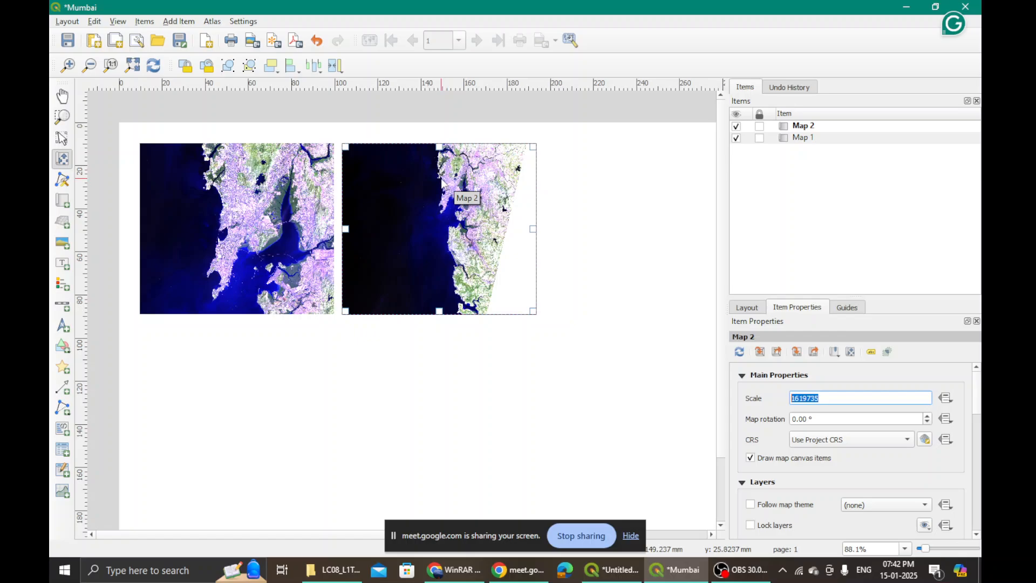
scroll(441, 178, up, 1)
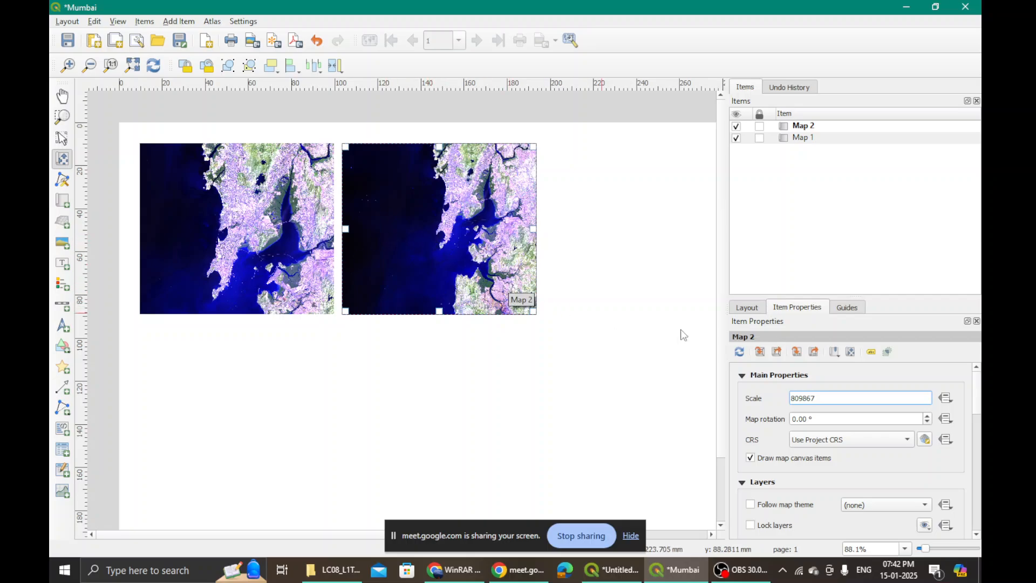
- Set Map 2's scale to 1039470
click(259, 222)
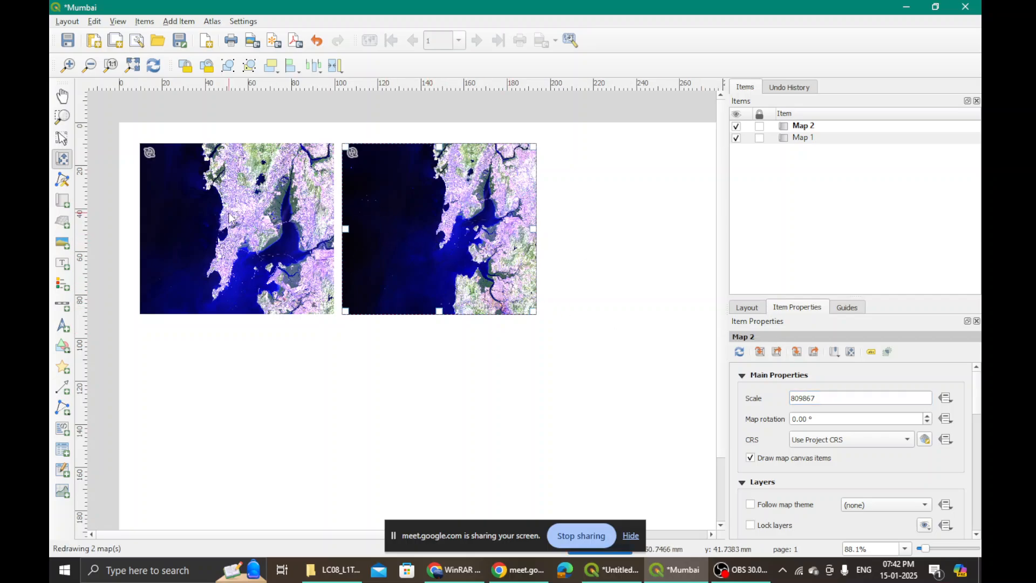
click(252, 227)
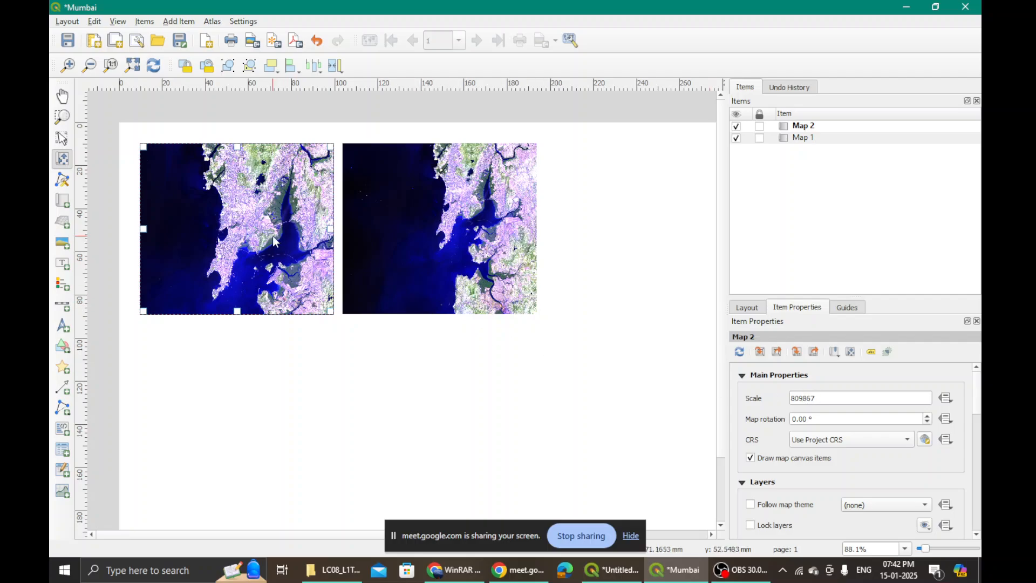
double_click(837, 398)
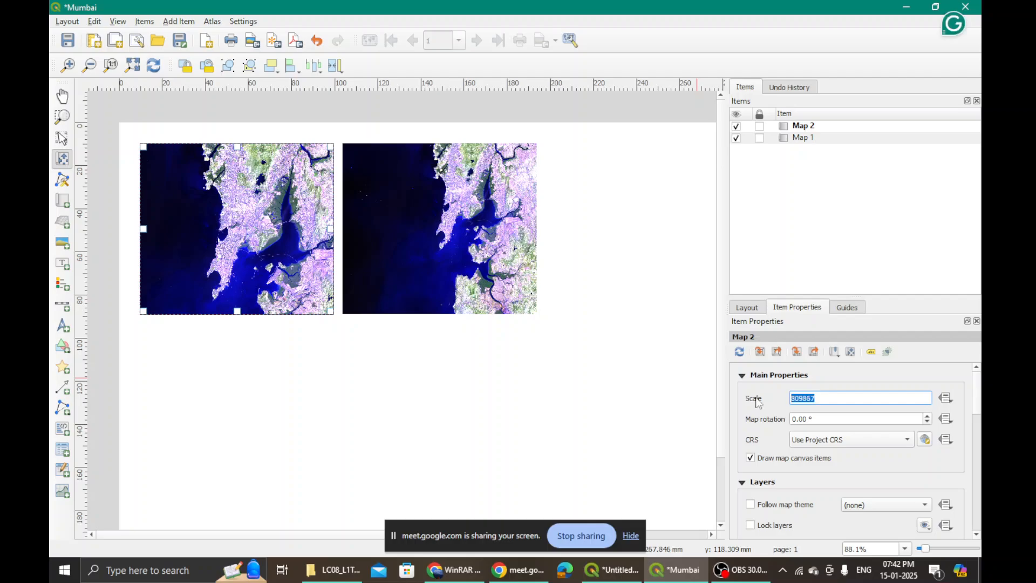
text(1039470)
key(Tab)
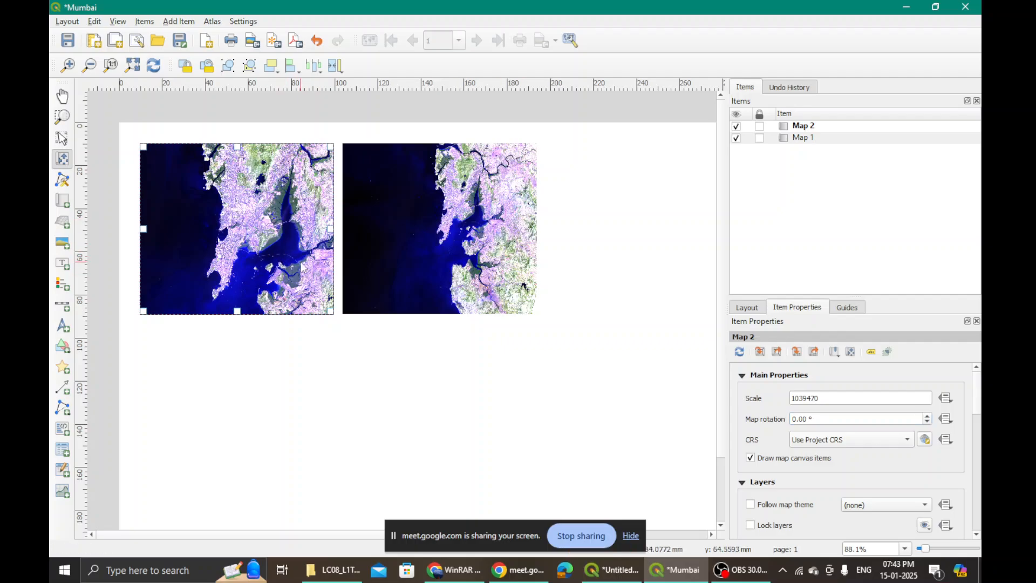
- Copy the scale value 1039470 from the item properties and select Map 2 on the page
click(803, 138)
click(833, 398)
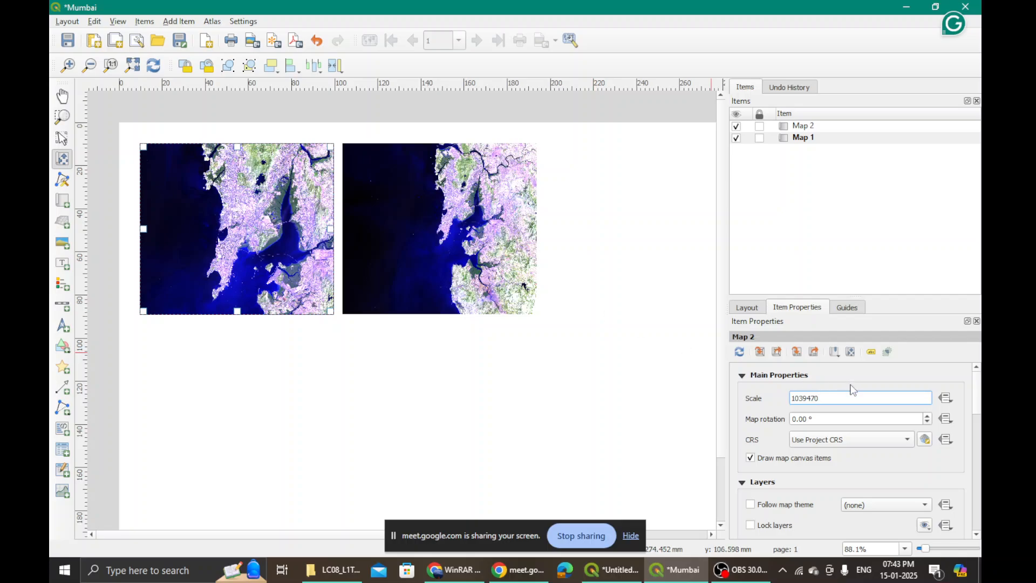
double_click(840, 397)
key(ctrl+c)
click(546, 389)
click(486, 223)
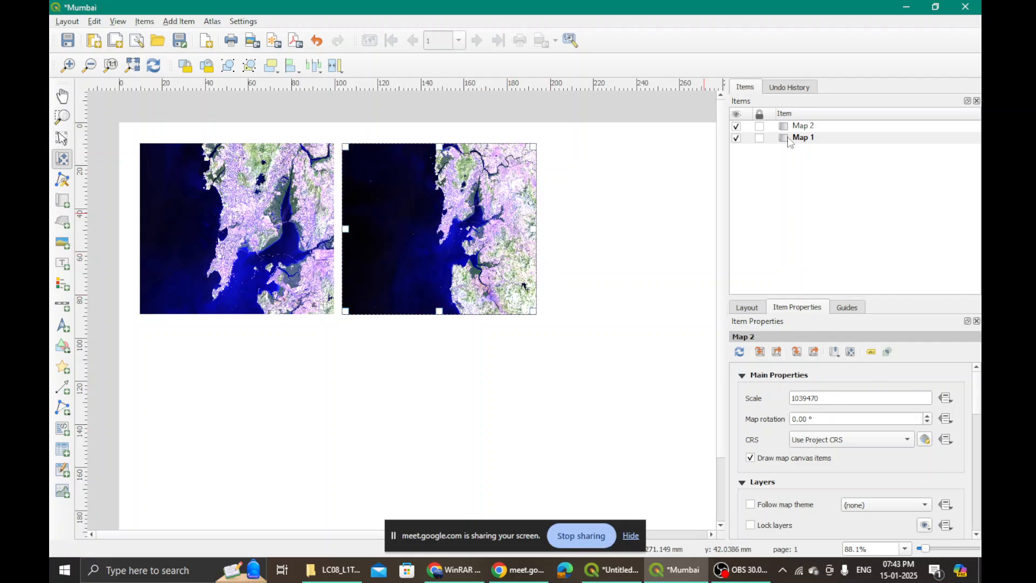
- Lock Map 2 and replace its scale with the copied value 1039470
click(761, 126)
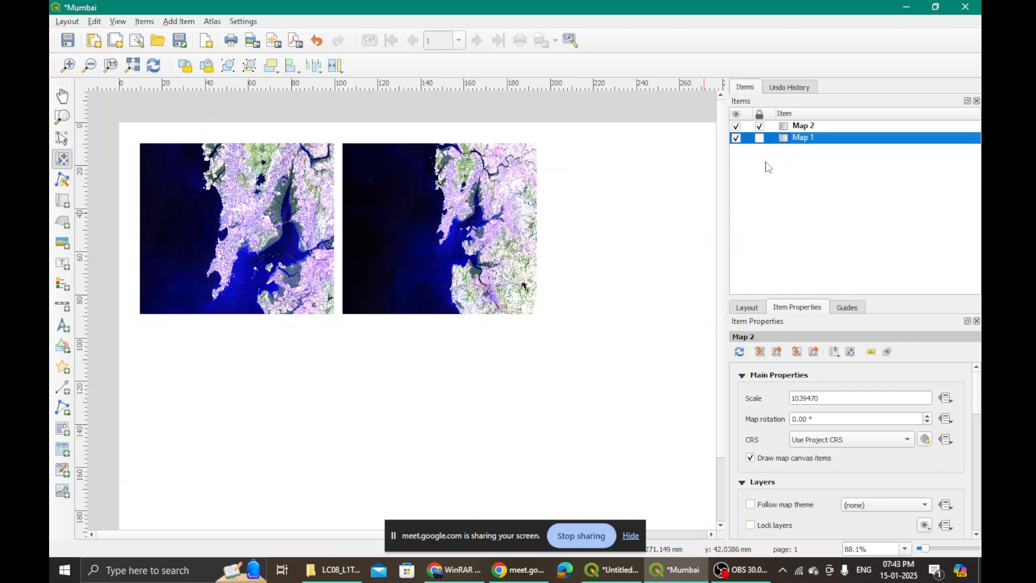
drag(830, 399, 770, 398)
key(ctrl+v)
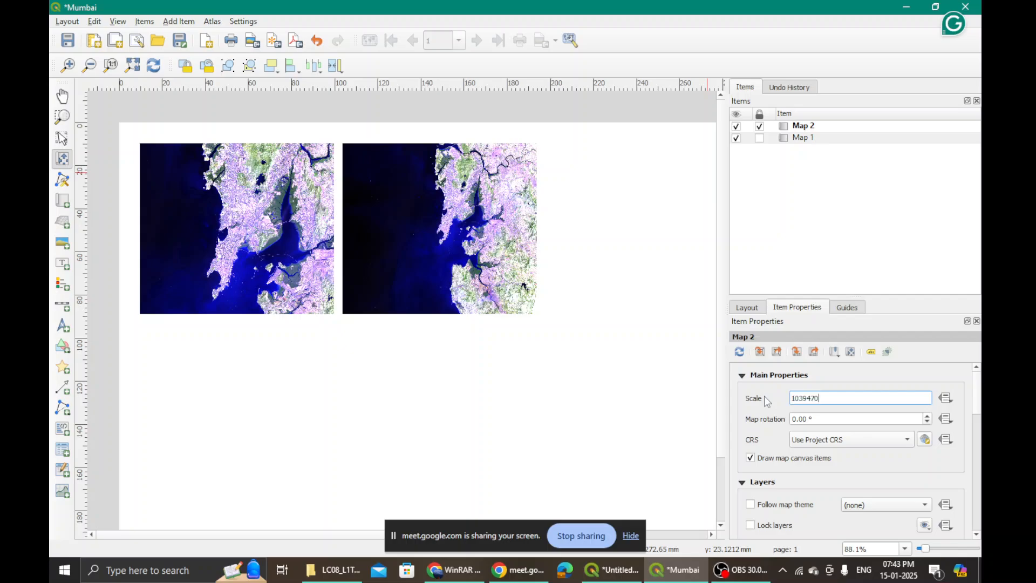
click(569, 349)
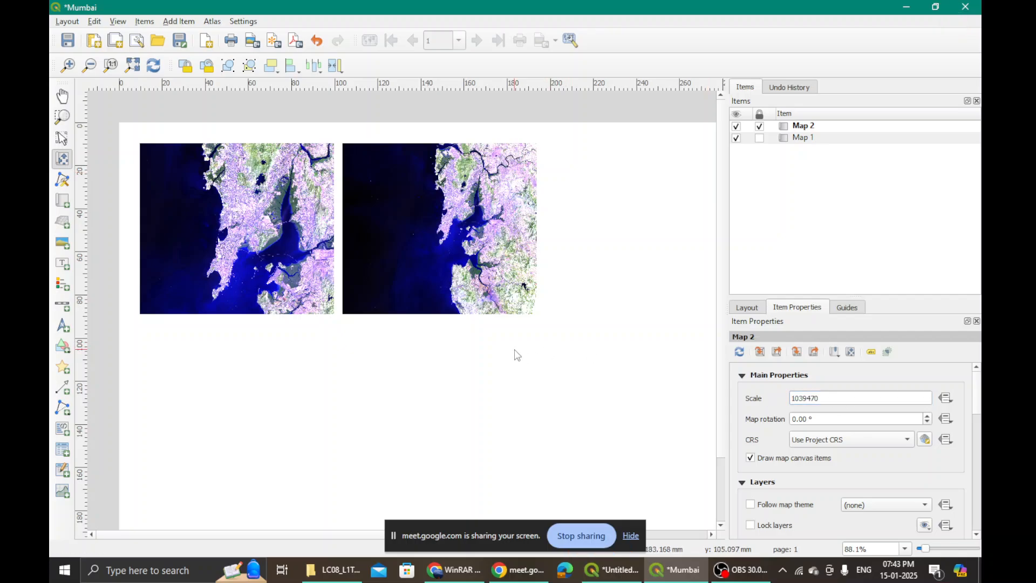
- Unlock Map 2, lock Map 1 instead, and make Map 2 the selected item
click(286, 238)
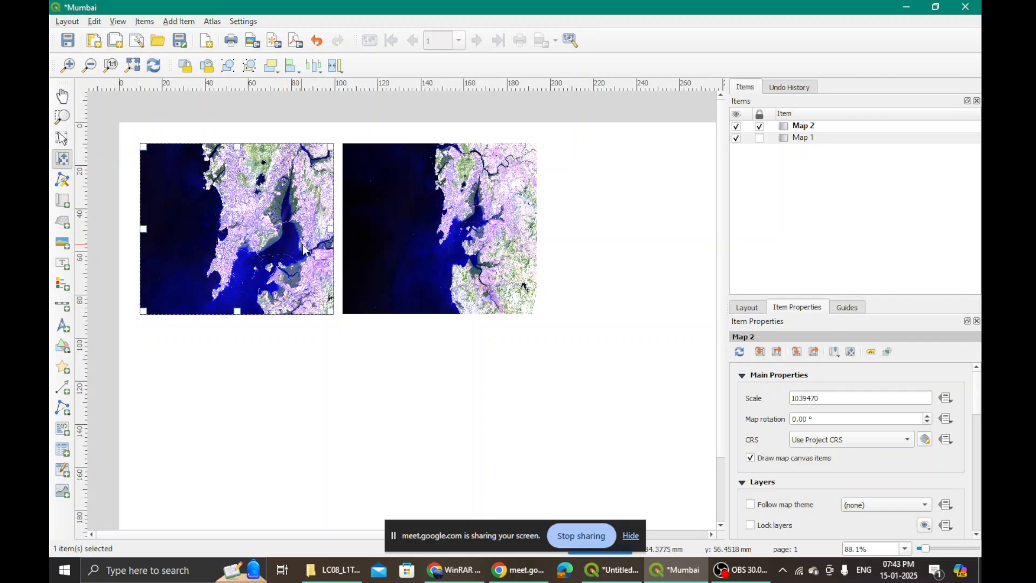
click(803, 138)
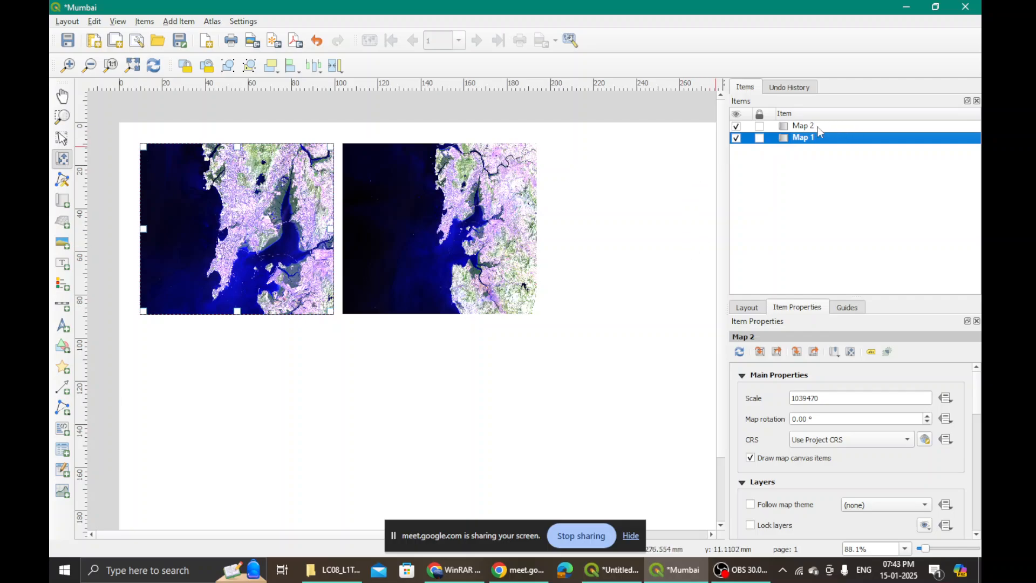
click(760, 138)
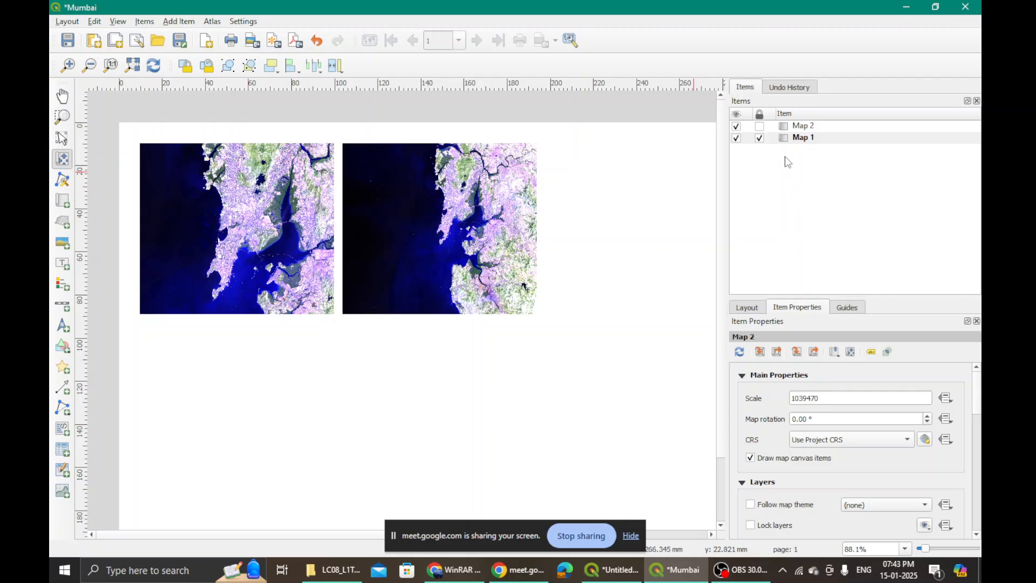
double_click(801, 127)
click(812, 164)
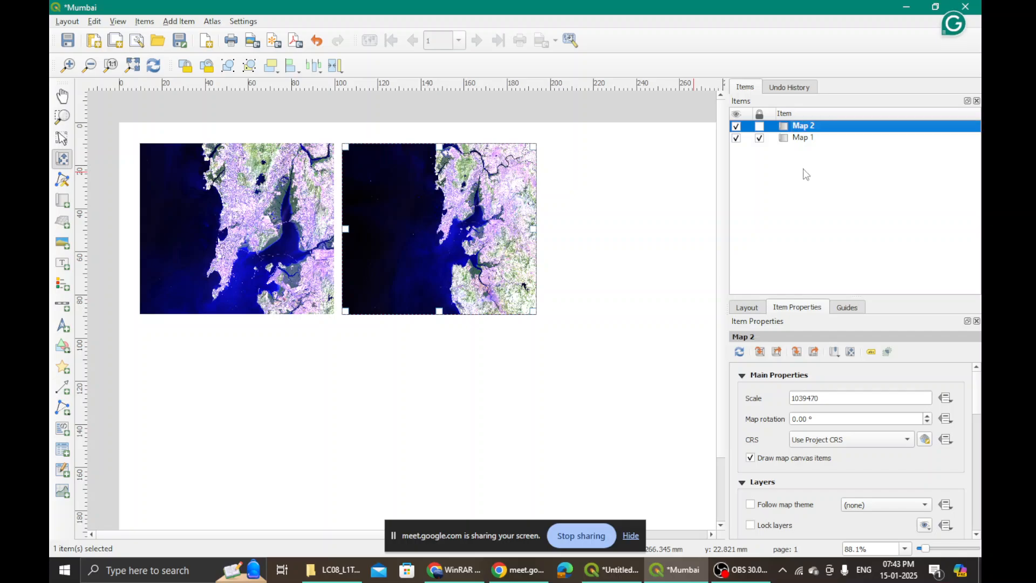
- Try to select the locked Map 1 on the page, and unlock it
click(308, 196)
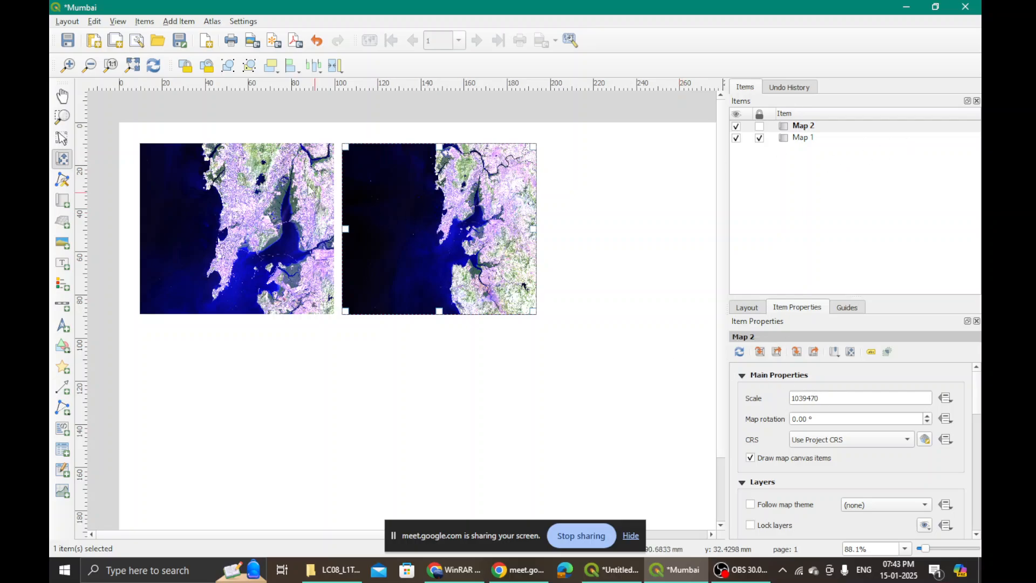
click(270, 214)
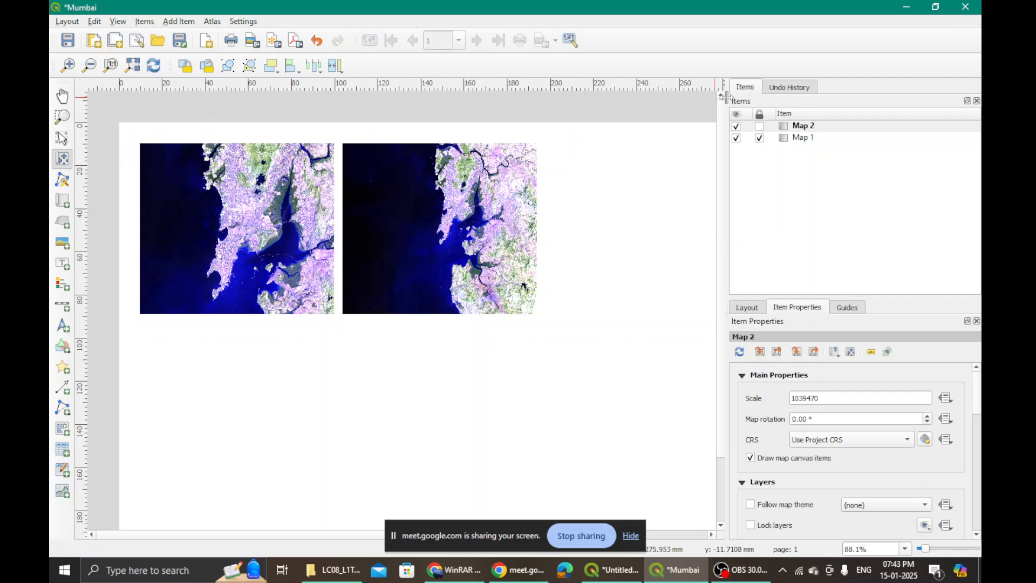
click(759, 138)
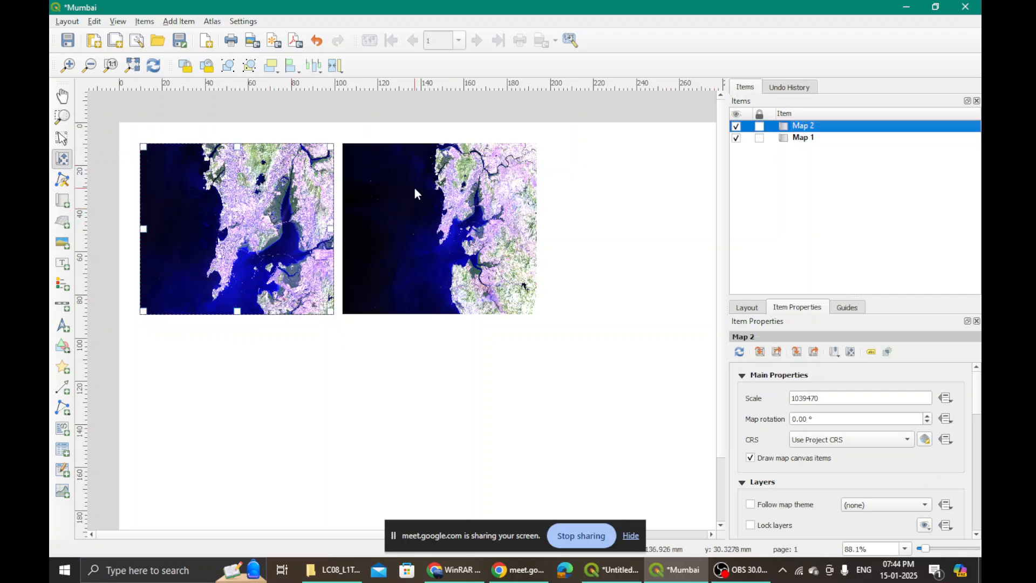
- Select Map 2 and Map 1 in turn on the page, and switch Map 1's visibility off and on again
click(390, 246)
click(457, 245)
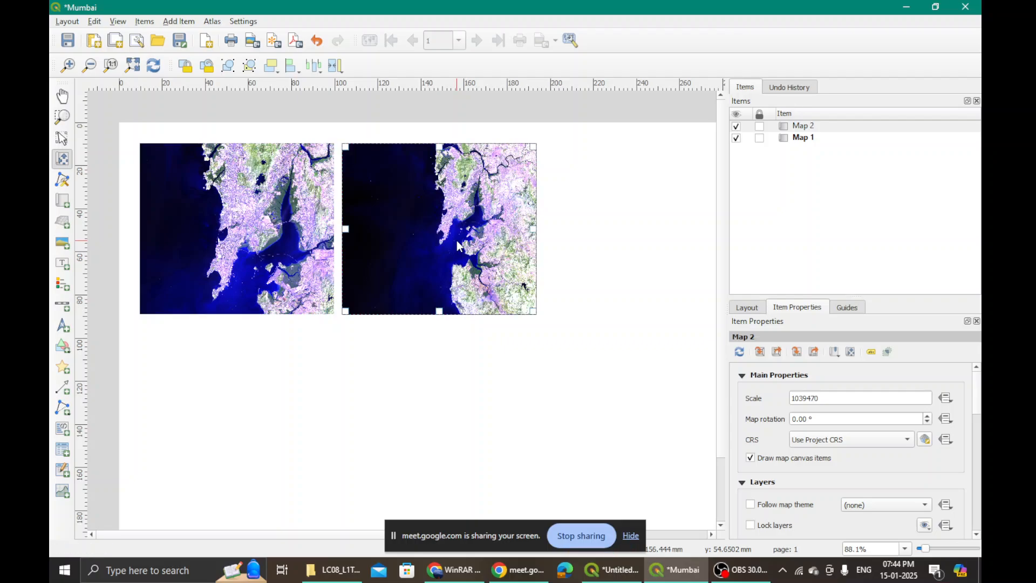
click(297, 246)
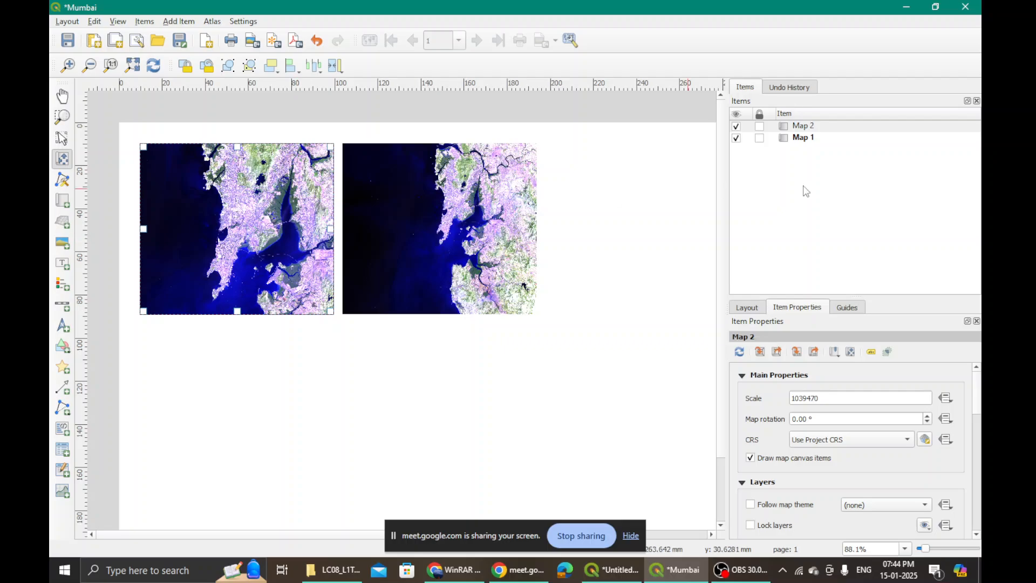
click(737, 138)
click(738, 140)
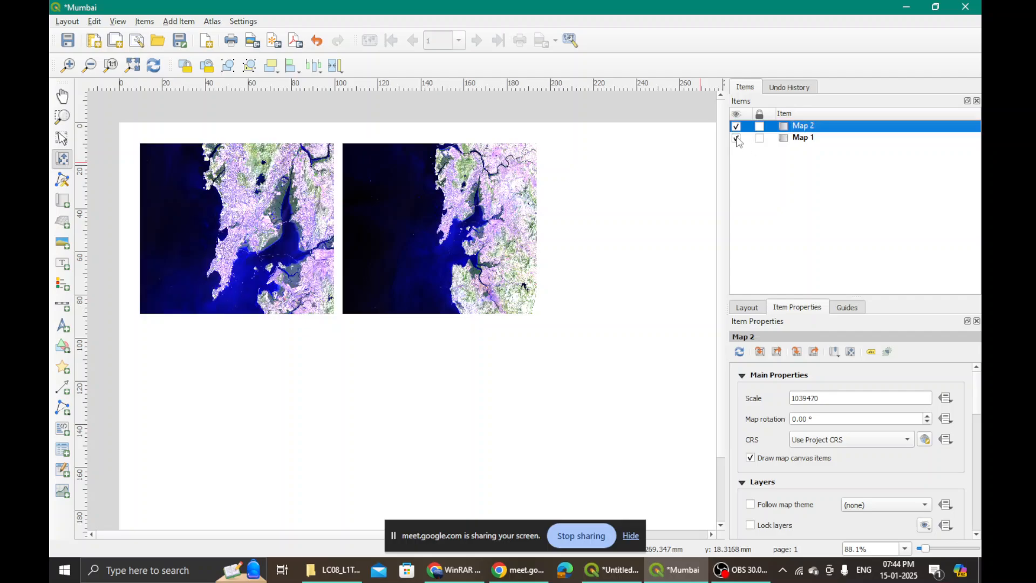
- Switch Map 2's visibility off and on again, and select Map 1 and Map 2 alternately to compare their scales
click(736, 127)
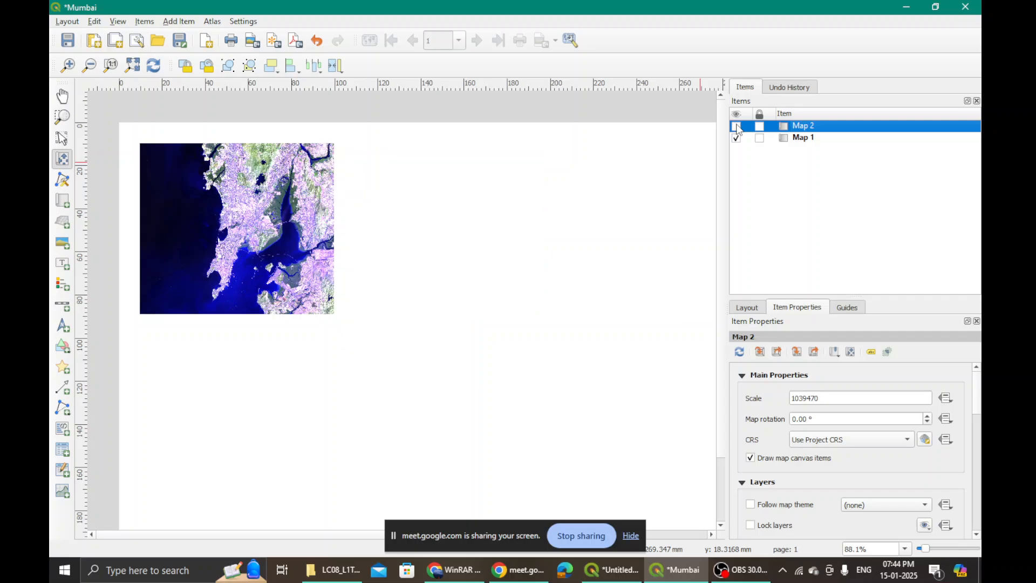
click(737, 127)
click(275, 250)
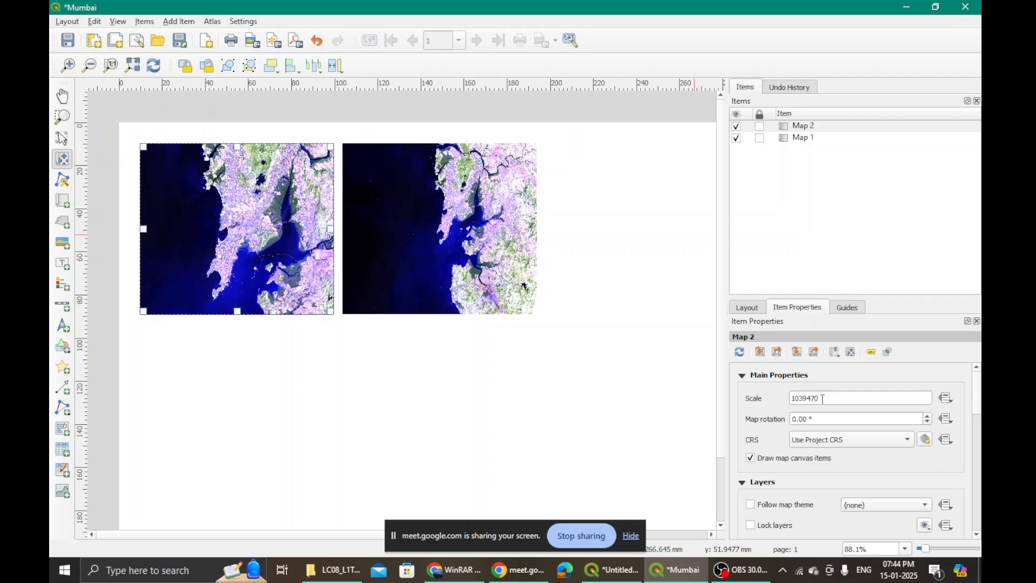
click(392, 215)
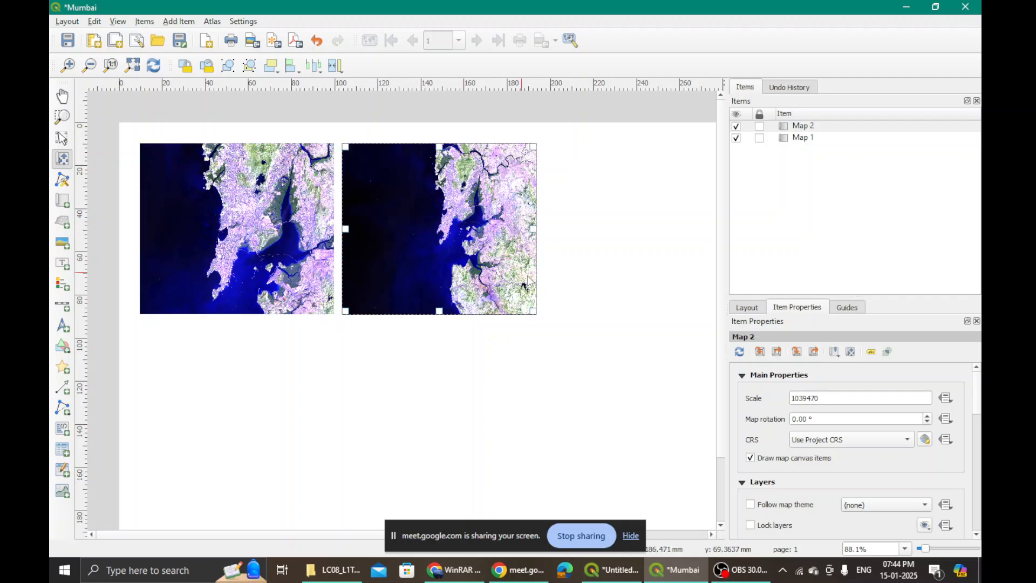
click(272, 205)
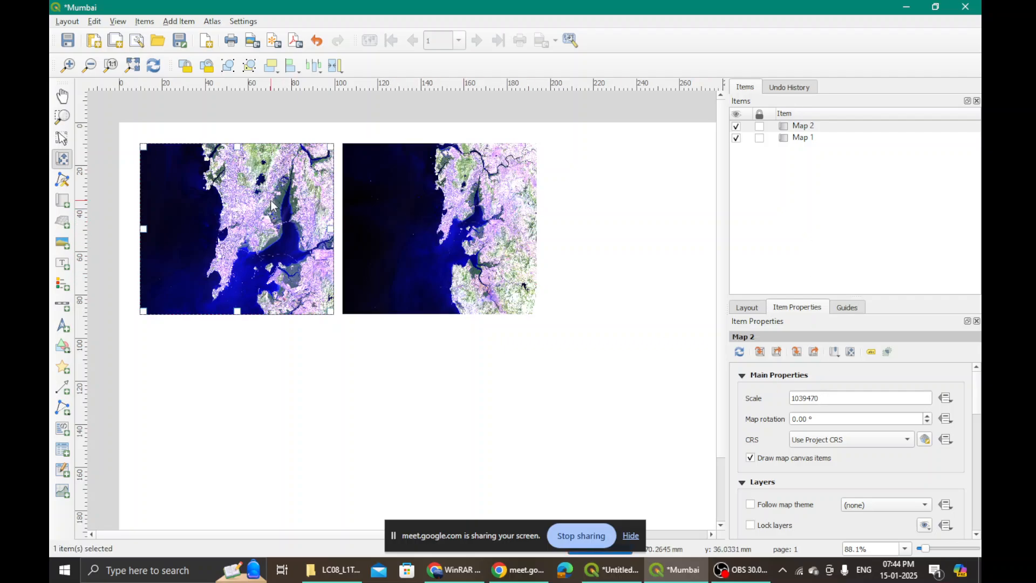
click(808, 129)
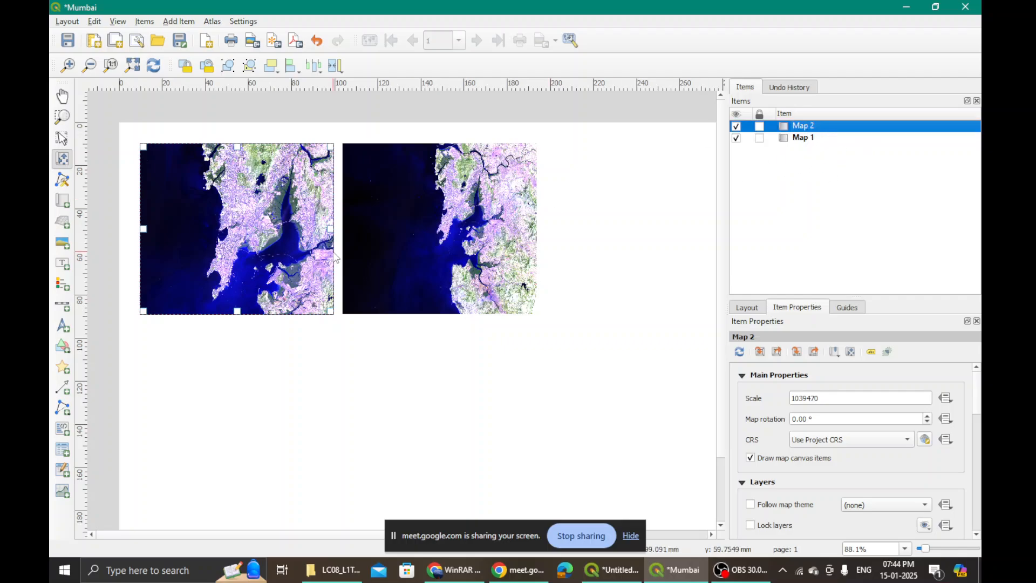
click(490, 250)
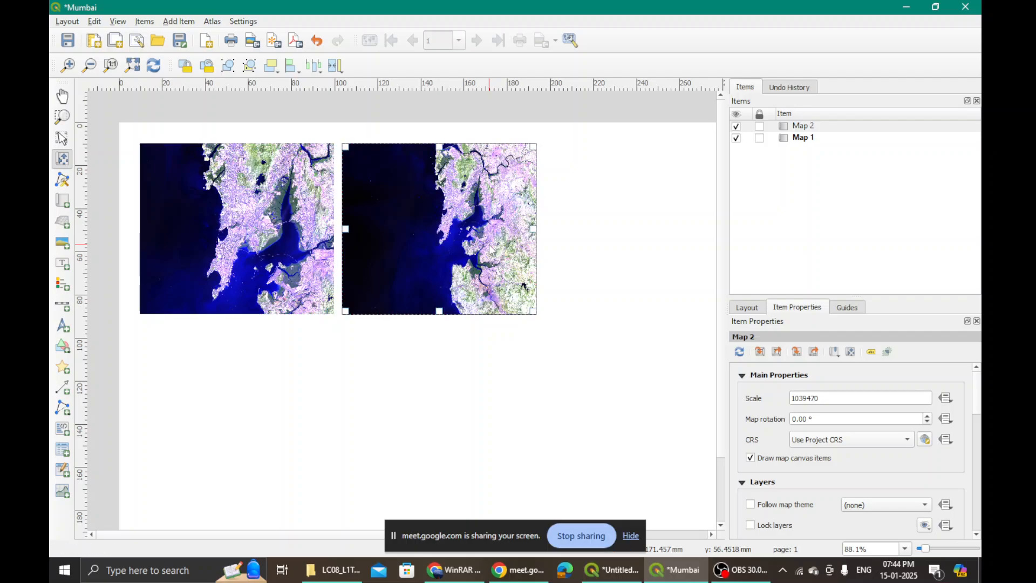
- Set Map 1's scale to 1039470 to match Map 2 and check Map 2's properties
click(819, 137)
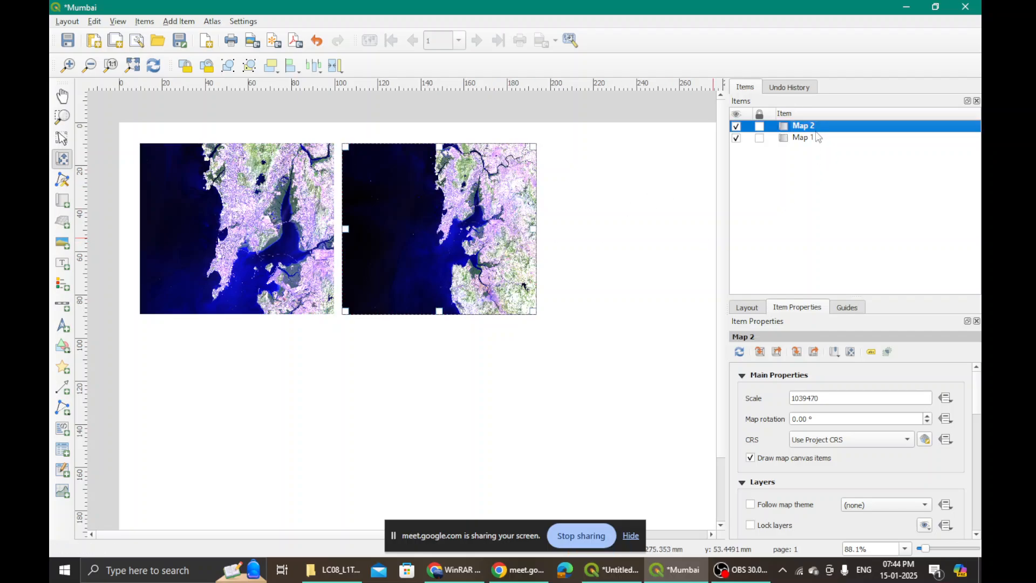
double_click(824, 400)
text(1039470)
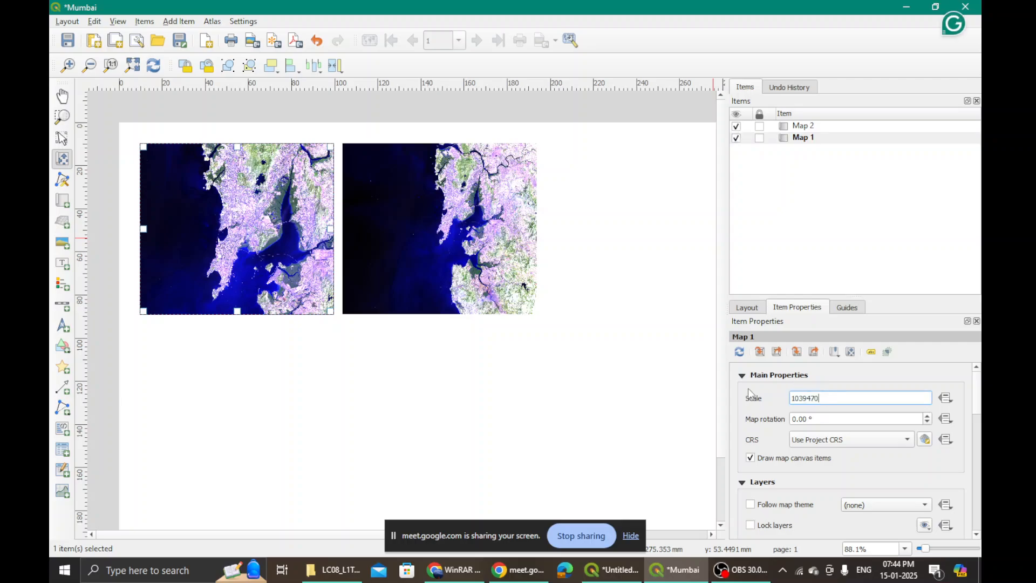
click(840, 418)
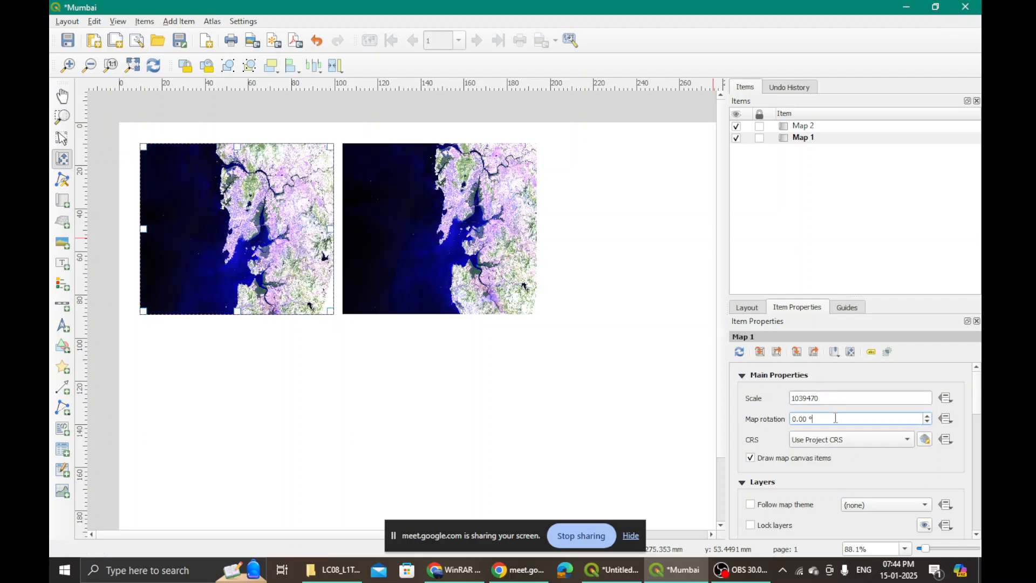
click(811, 128)
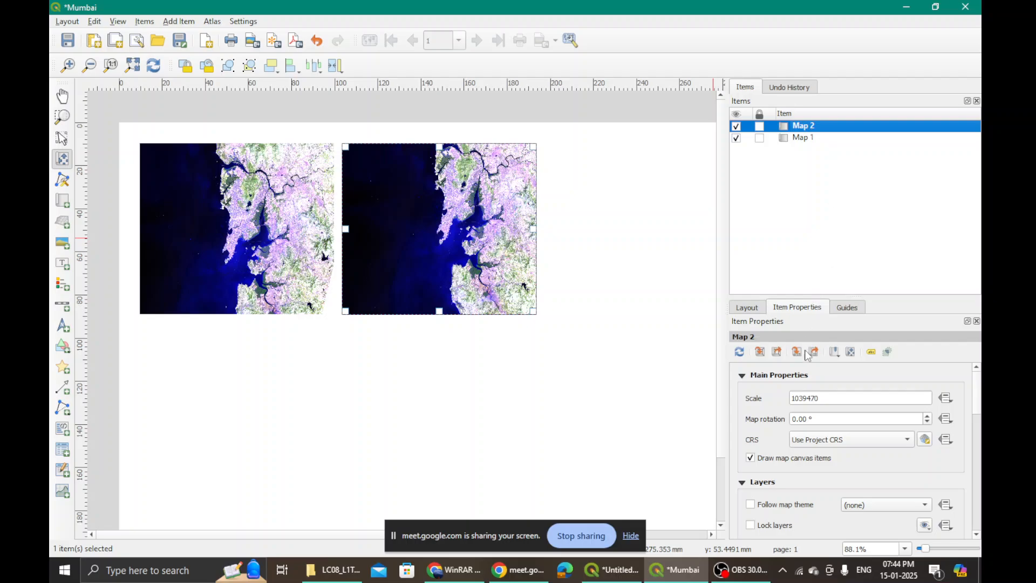
click(834, 419)
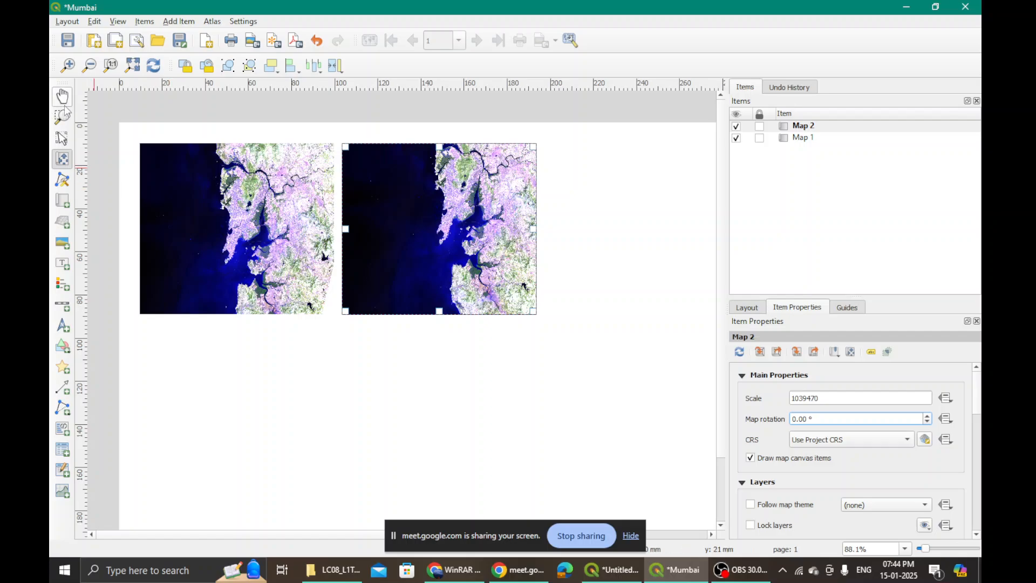
- Move the content inside Map 1 and Map 2 so both frames show the same stretch of the Mumbai coastline
click(63, 158)
click(248, 240)
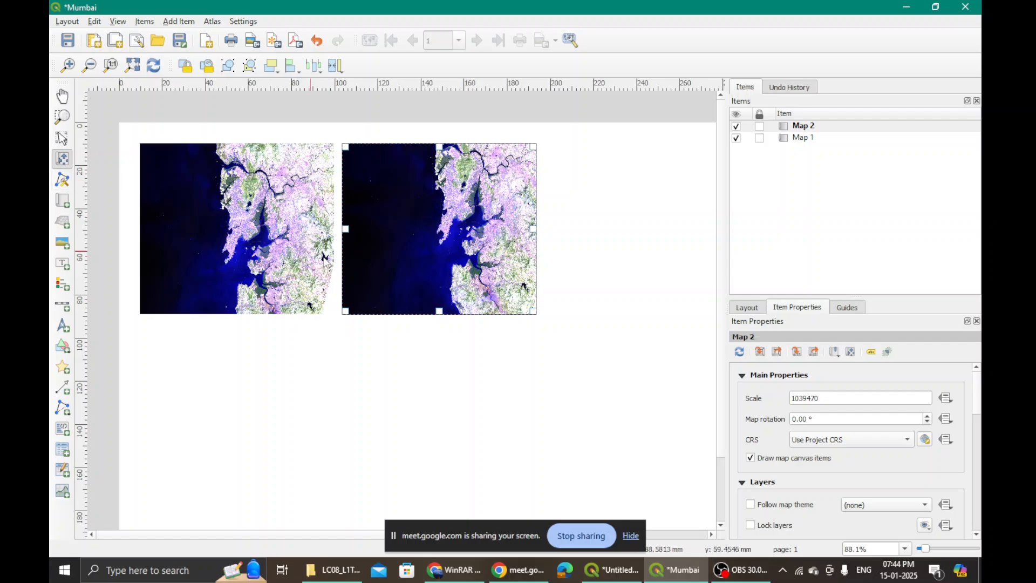
drag(289, 247, 287, 222)
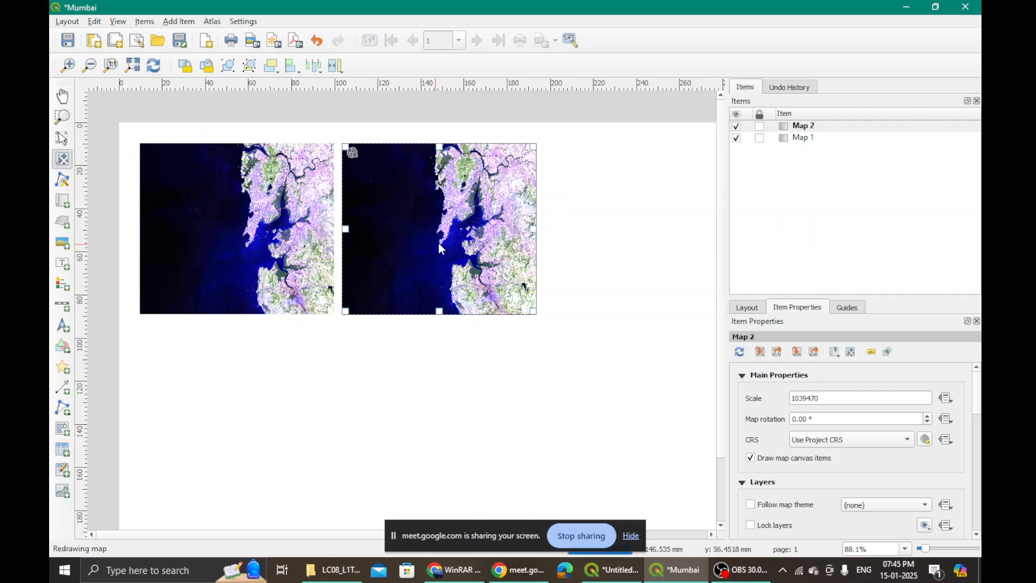
drag(438, 242, 458, 229)
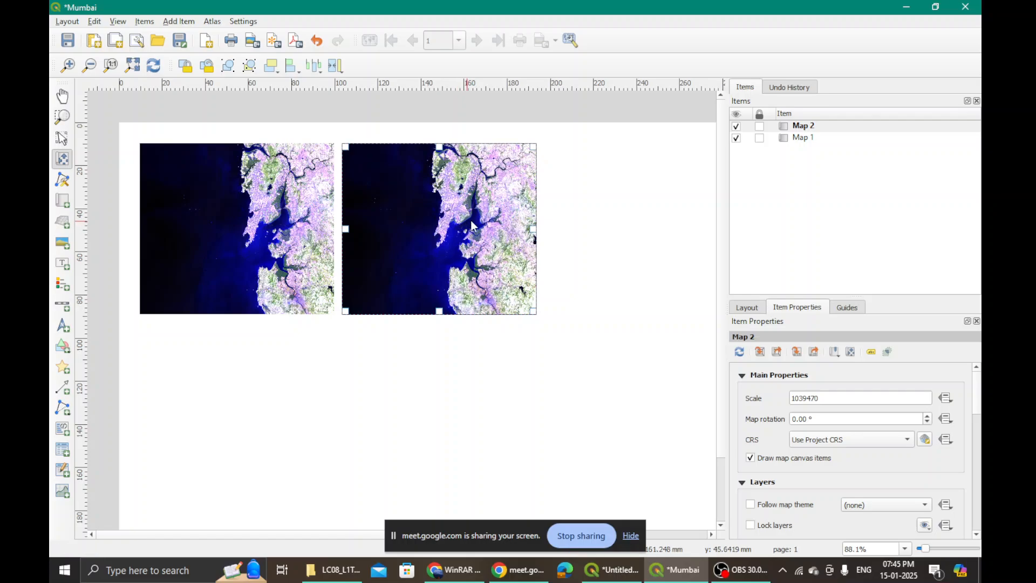
drag(485, 218, 486, 203)
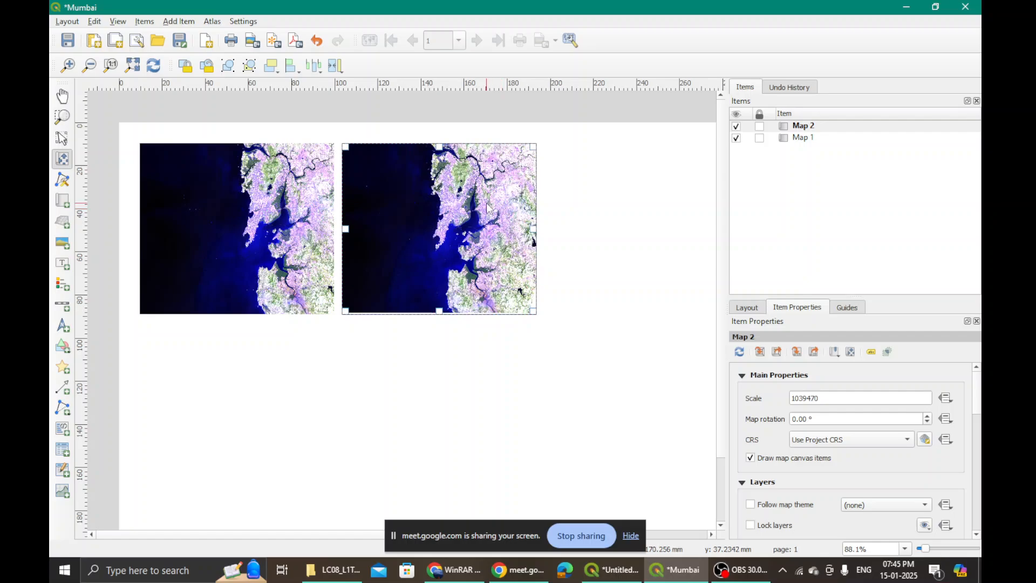
click(616, 238)
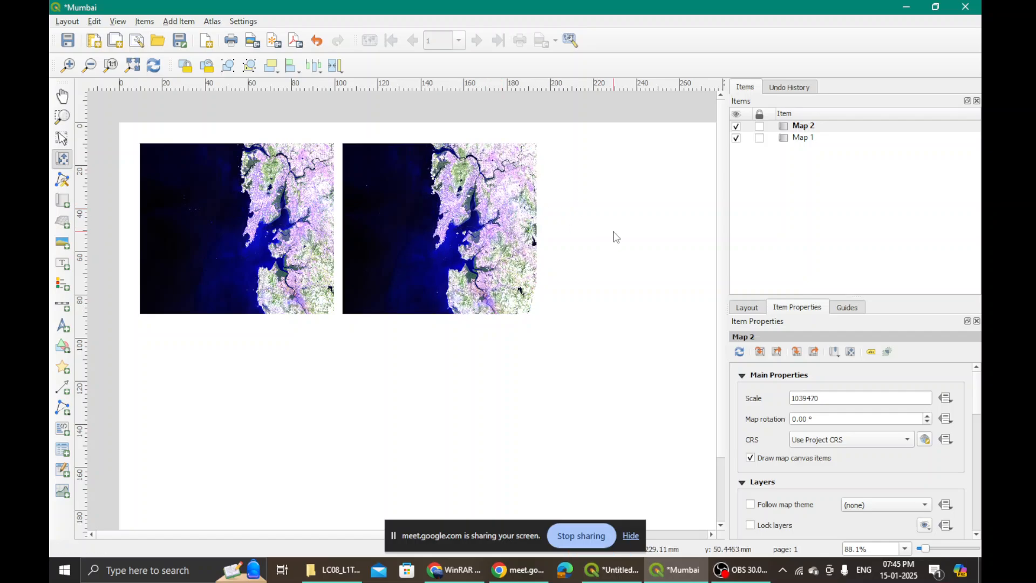
- Lock Map 2 in the layout, look at the composite layer in the main project window, and toggle Map 2's visibility
click(760, 126)
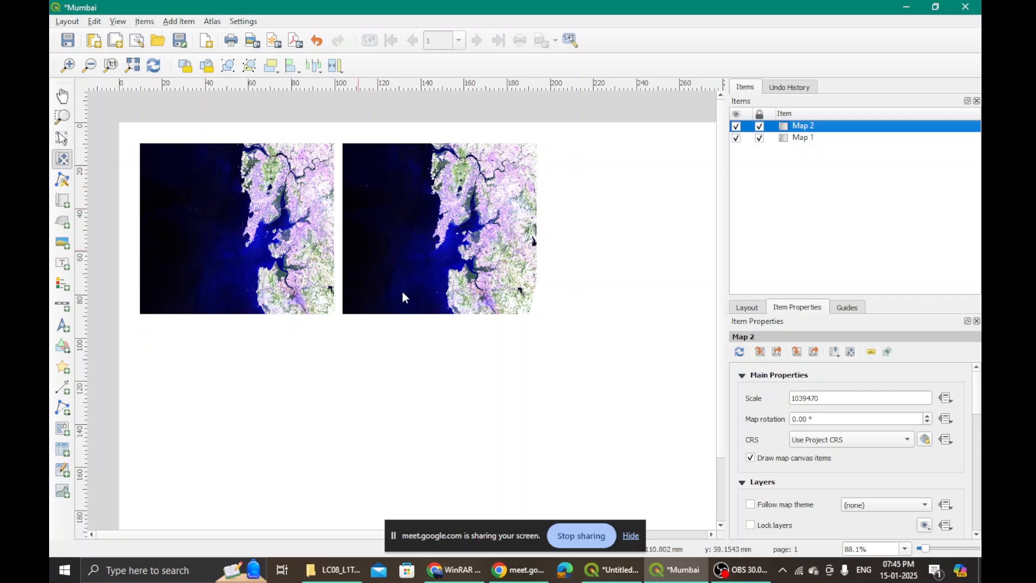
click(626, 570)
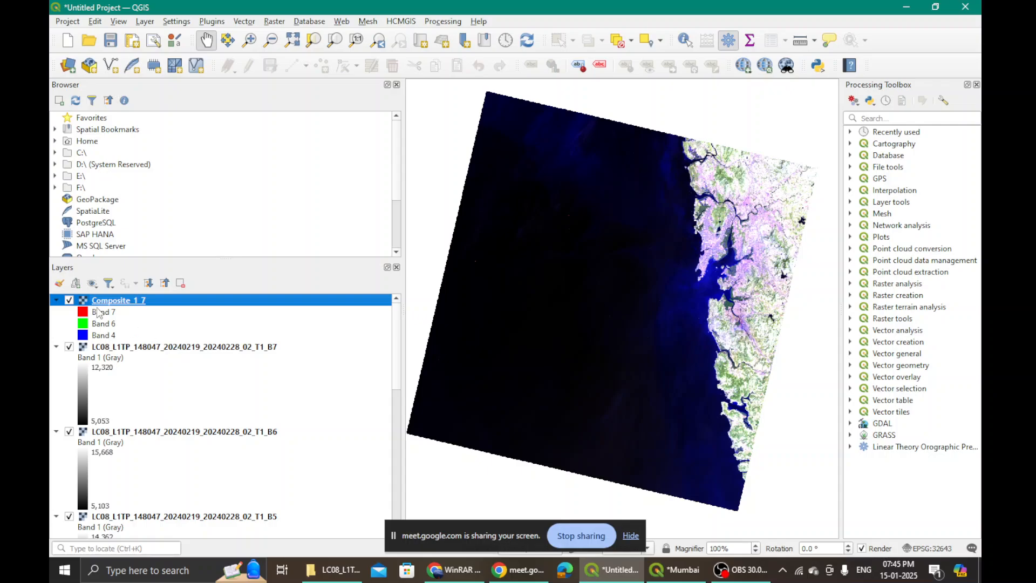
click(676, 571)
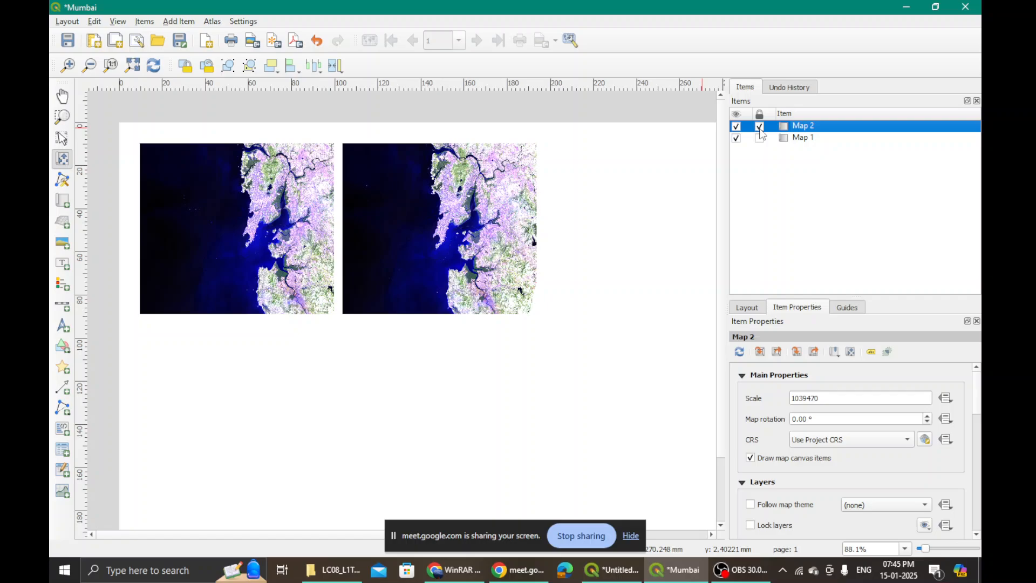
click(737, 128)
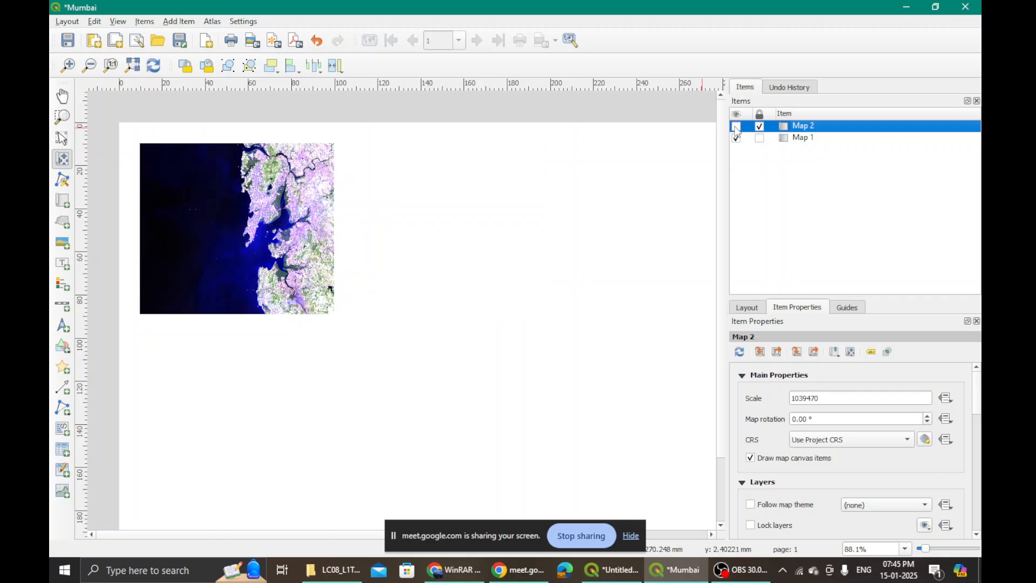
click(737, 127)
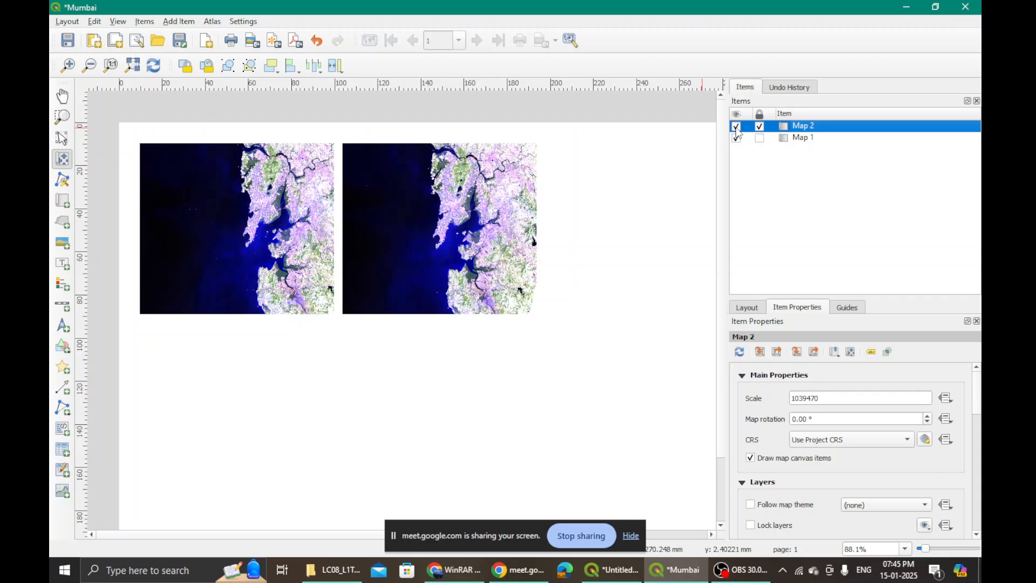
- Lock and hide Map 1 in the layout, and unlock Map 2
click(760, 138)
click(737, 127)
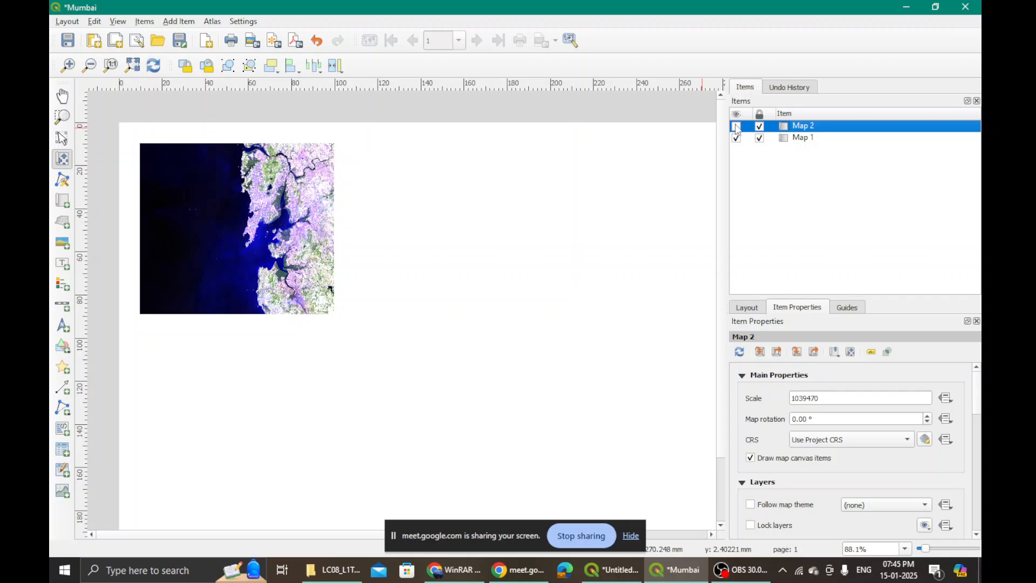
click(736, 127)
click(737, 139)
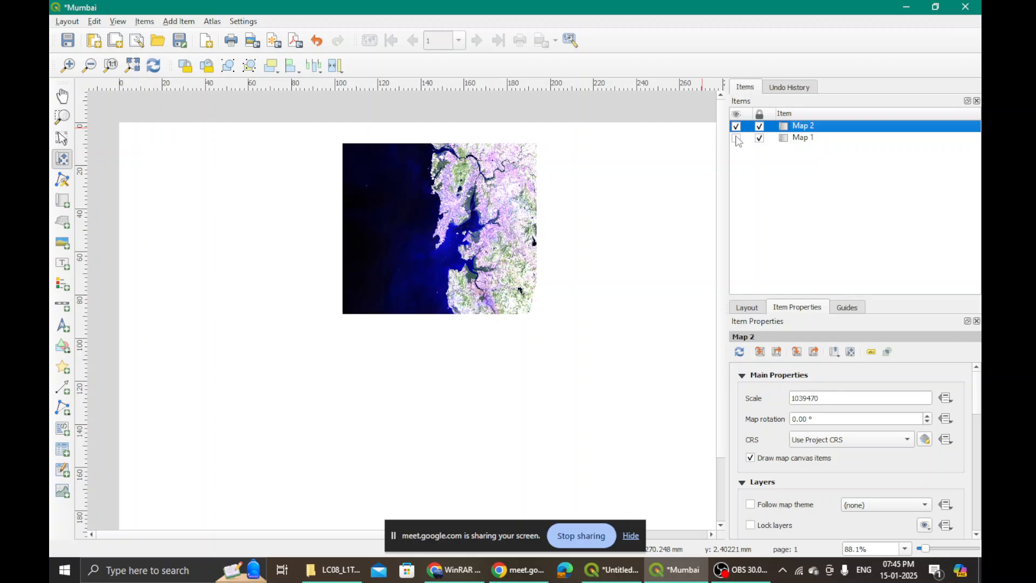
click(759, 125)
click(737, 139)
click(736, 139)
click(737, 138)
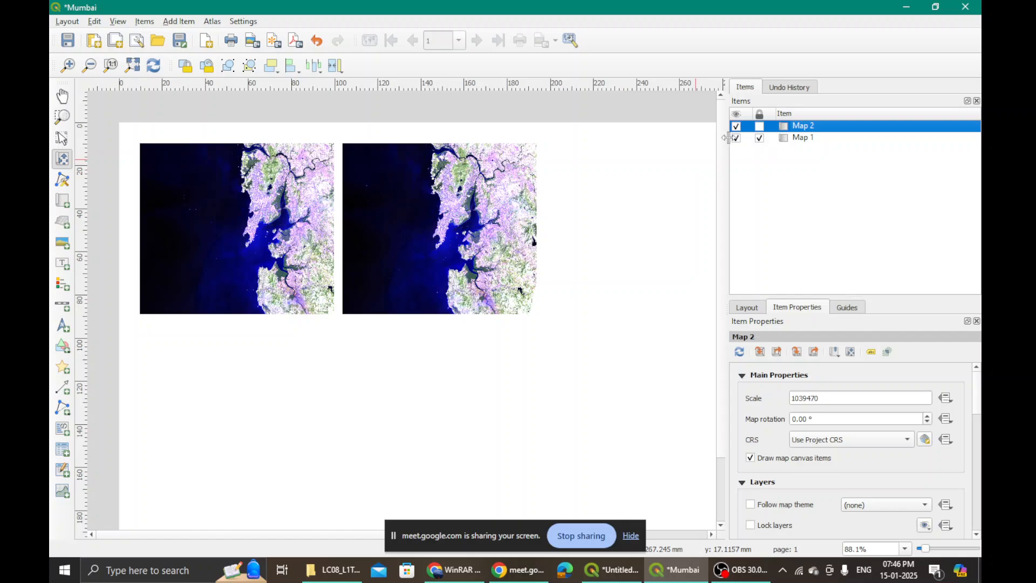
click(737, 138)
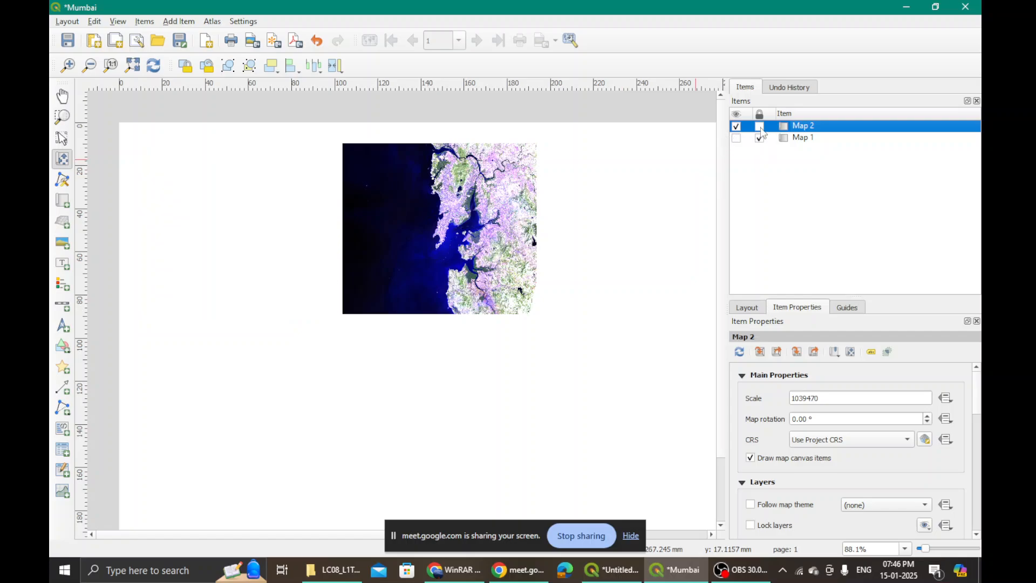
- Select Map 2 in the layout and display its item properties
click(416, 220)
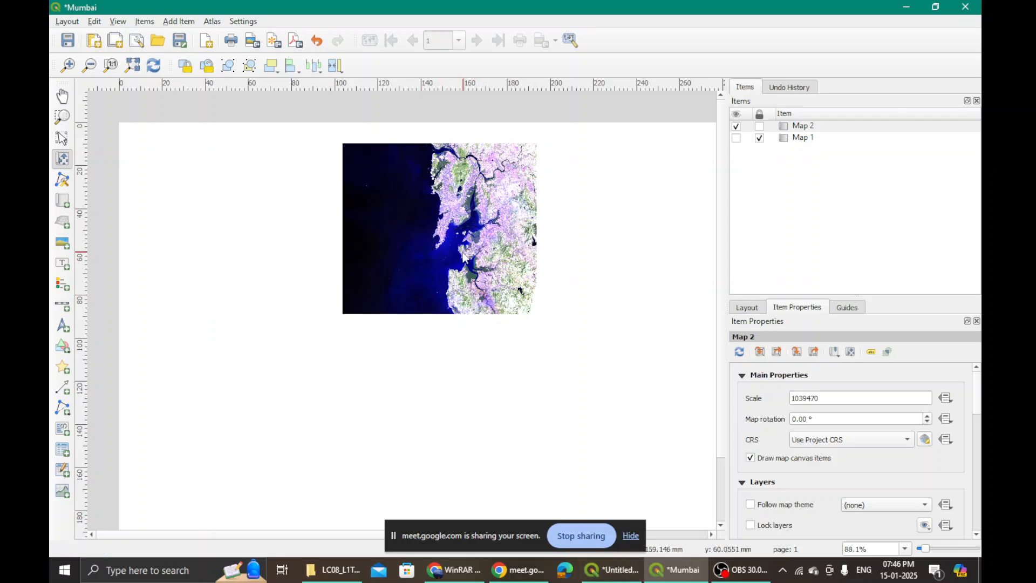
click(485, 212)
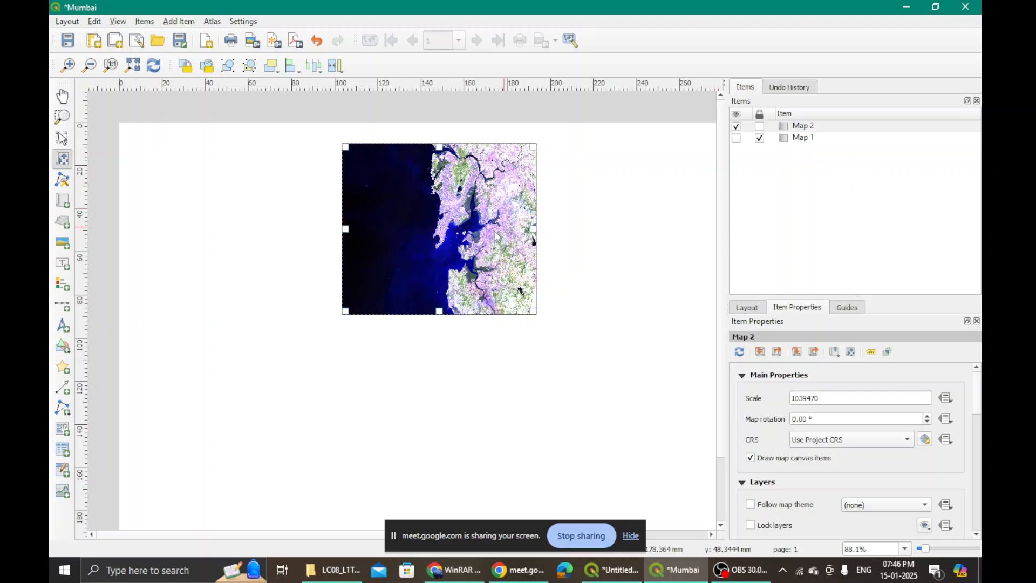
click(806, 127)
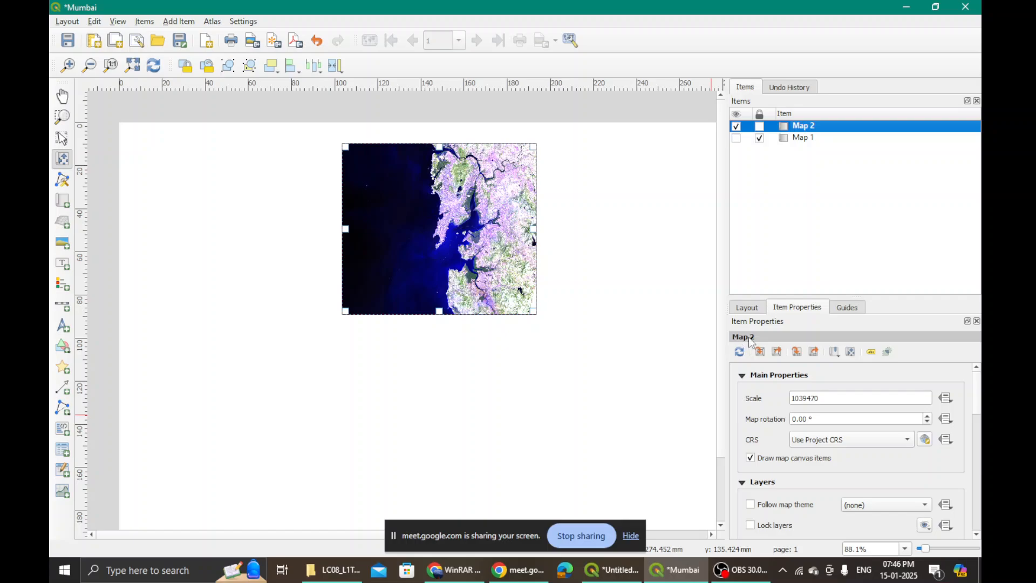
- In the main project window, set the Composite_1_7 symbology to Band 5 for red, Band 4 for green and Band 3 for blue
click(612, 569)
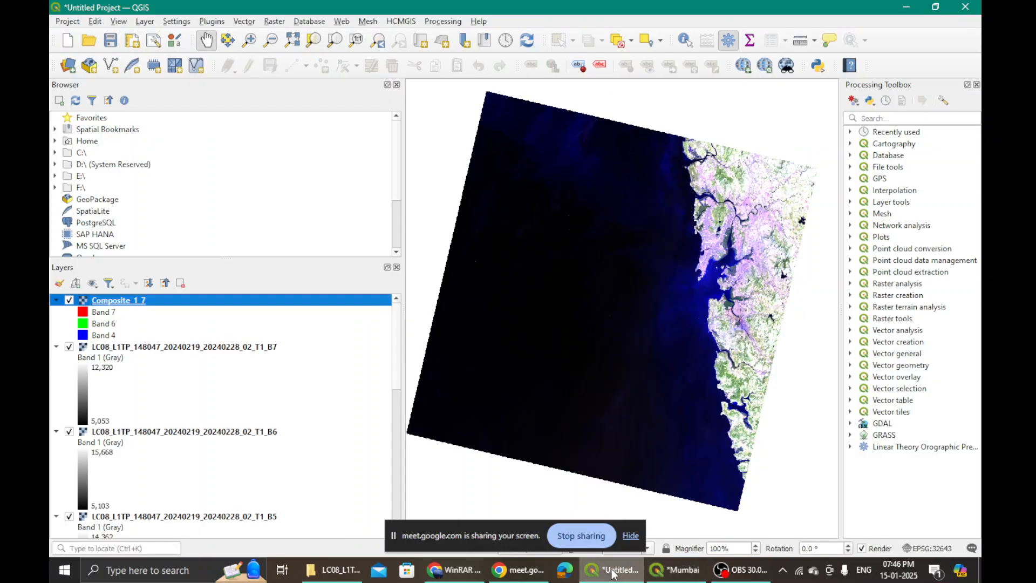
click(84, 315)
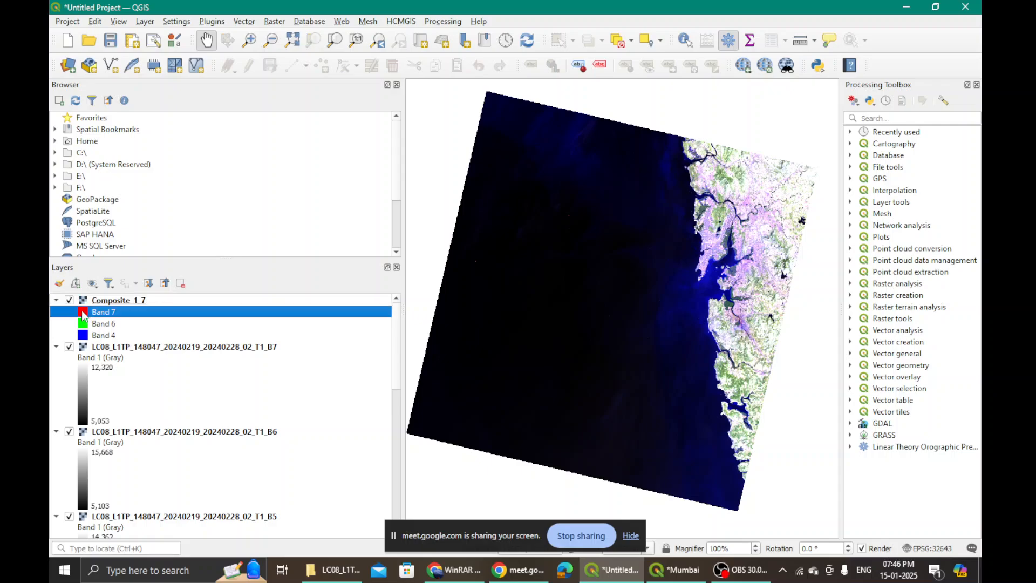
double_click(83, 315)
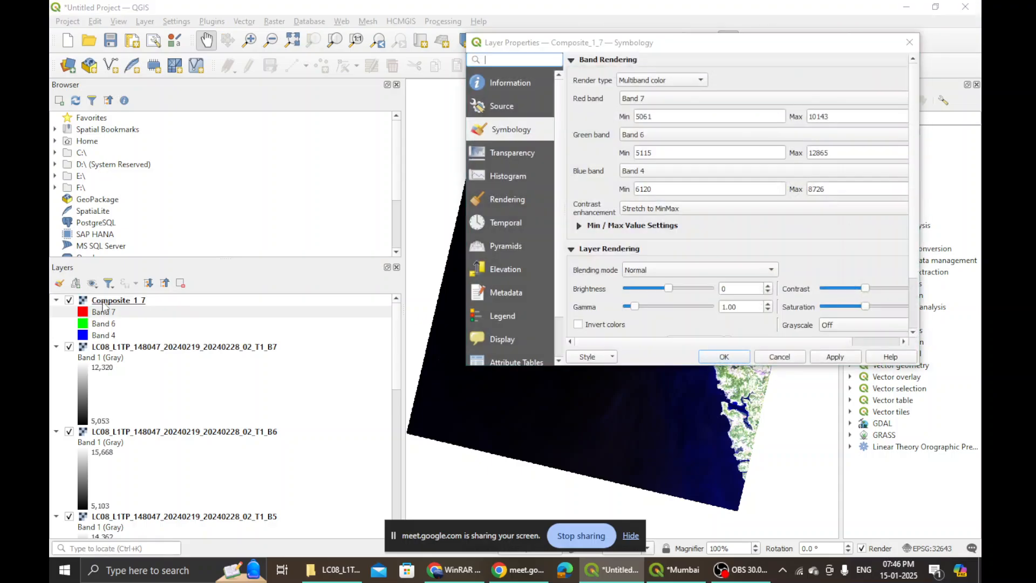
click(748, 99)
click(656, 76)
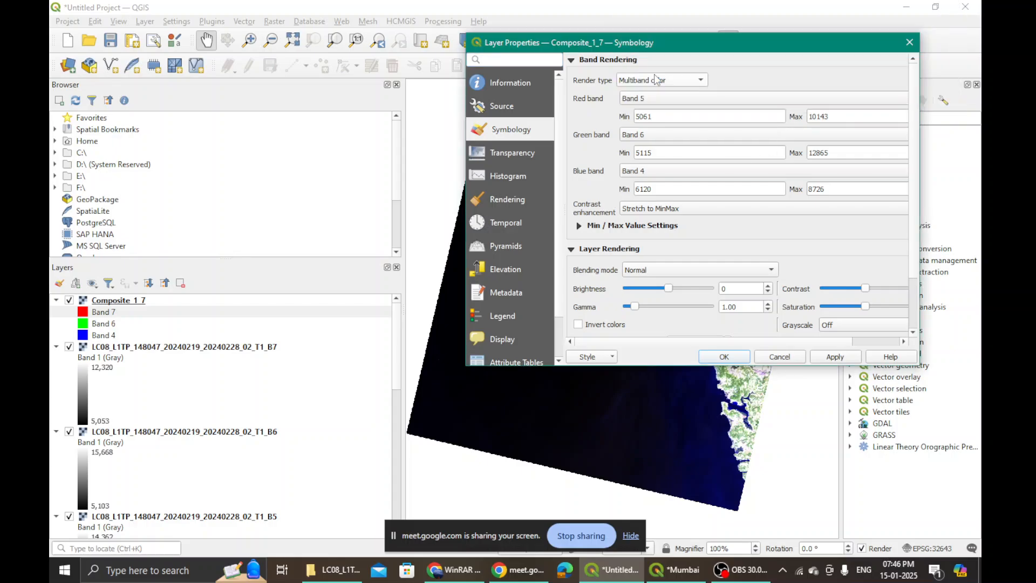
click(702, 133)
click(670, 107)
click(669, 174)
click(650, 157)
click(825, 358)
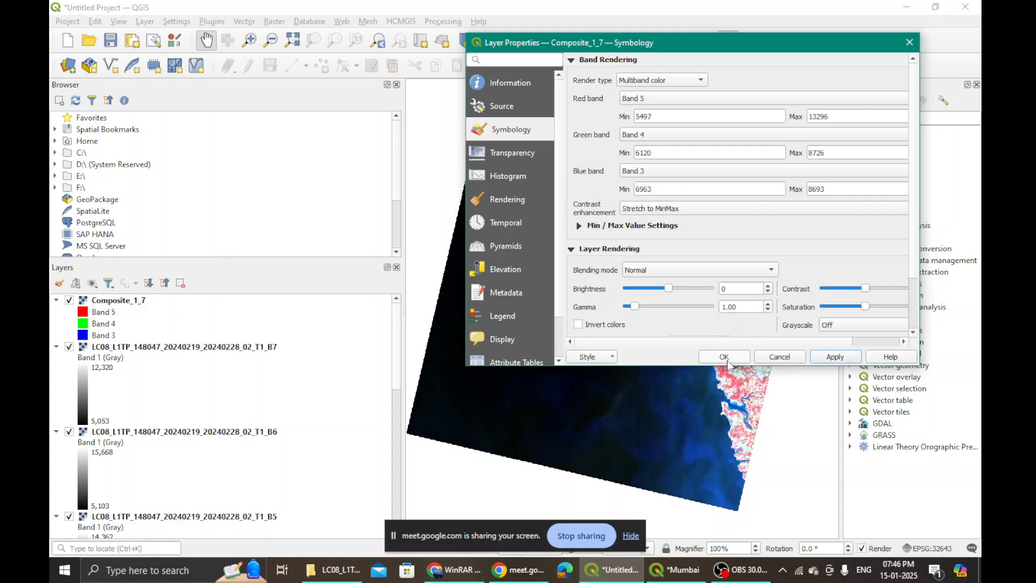
click(726, 357)
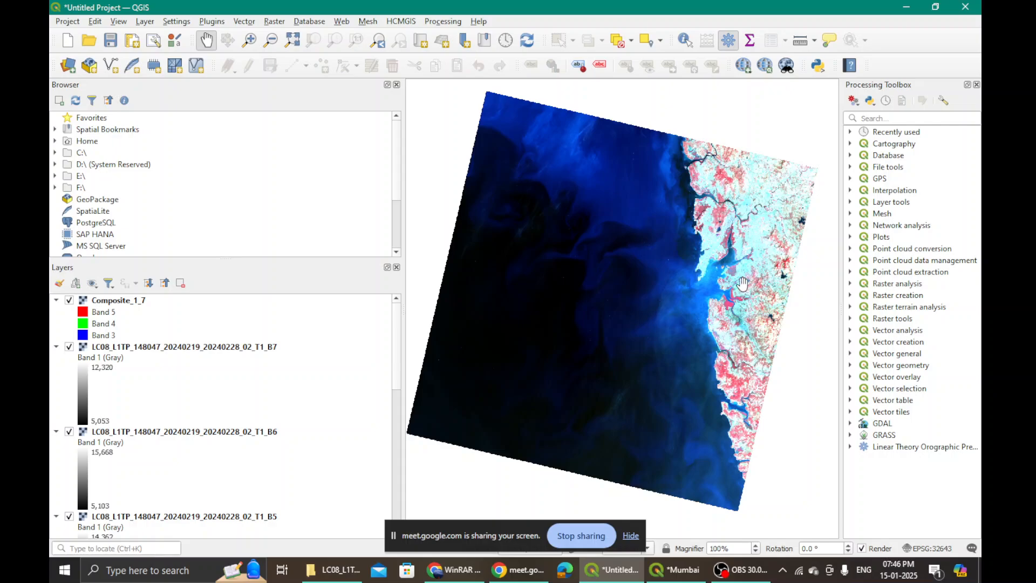
- Return to the Mumbai layout, redraw Map 2 with the new band combination and show Map 1 again
click(680, 570)
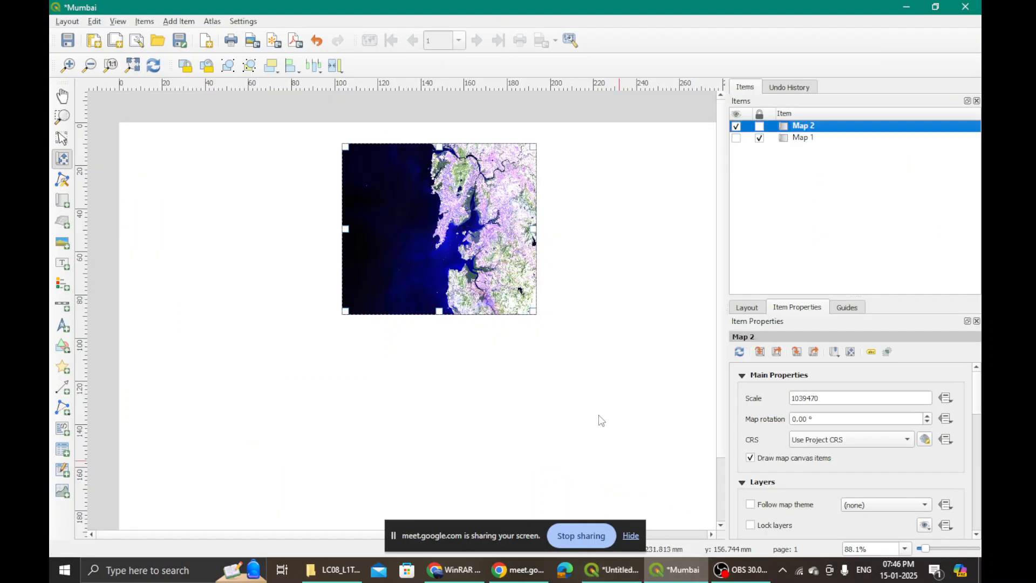
click(458, 222)
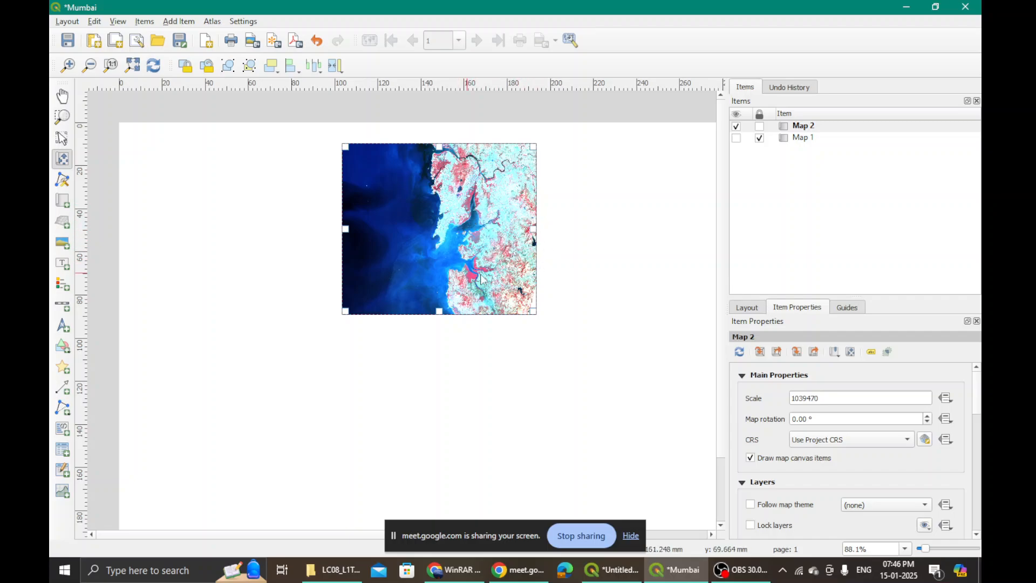
click(610, 570)
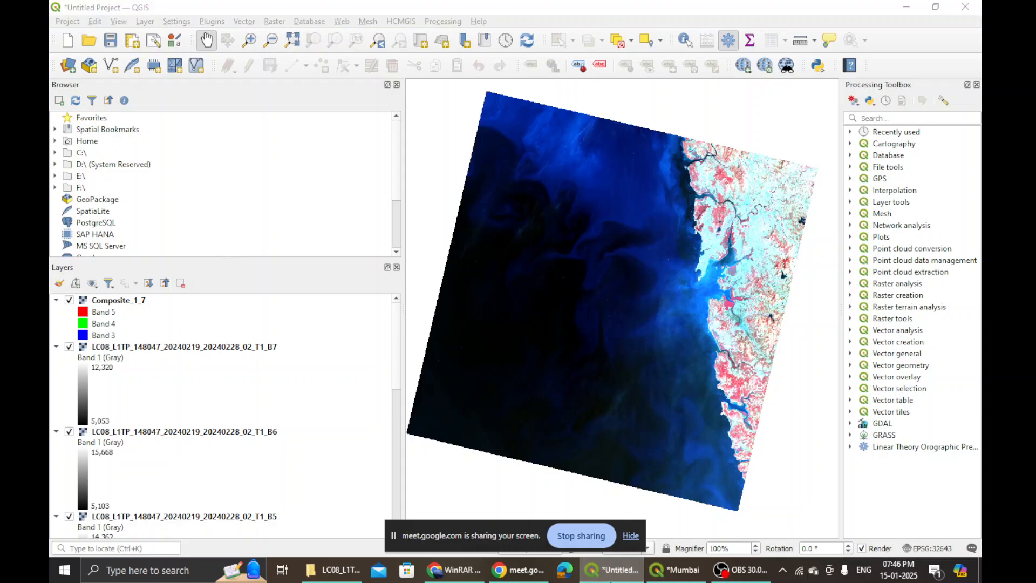
click(610, 570)
click(736, 138)
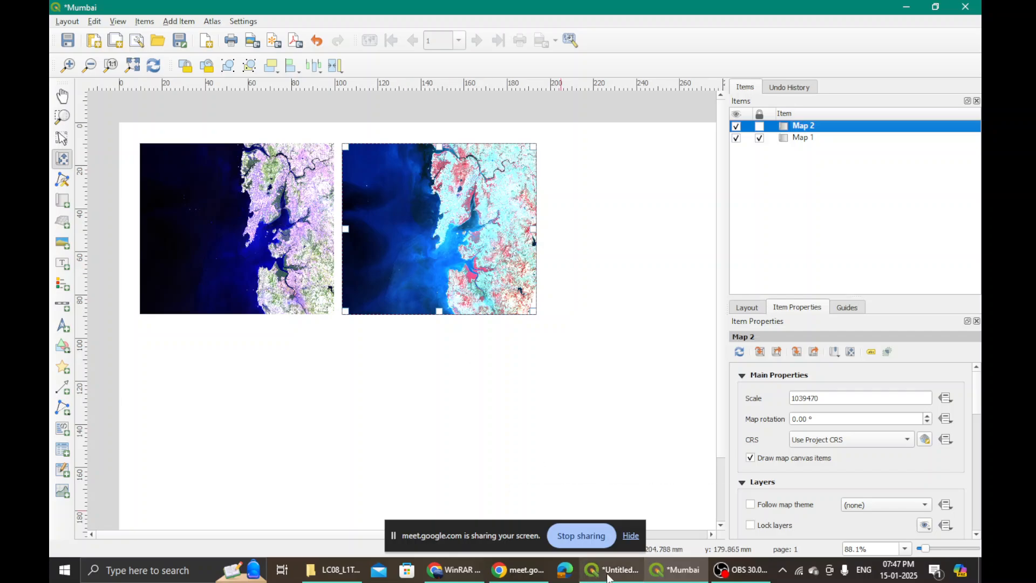
- Shift the content inside Map 2 slightly east so its coastline is framed like Map 1's
mouse_move(609, 578)
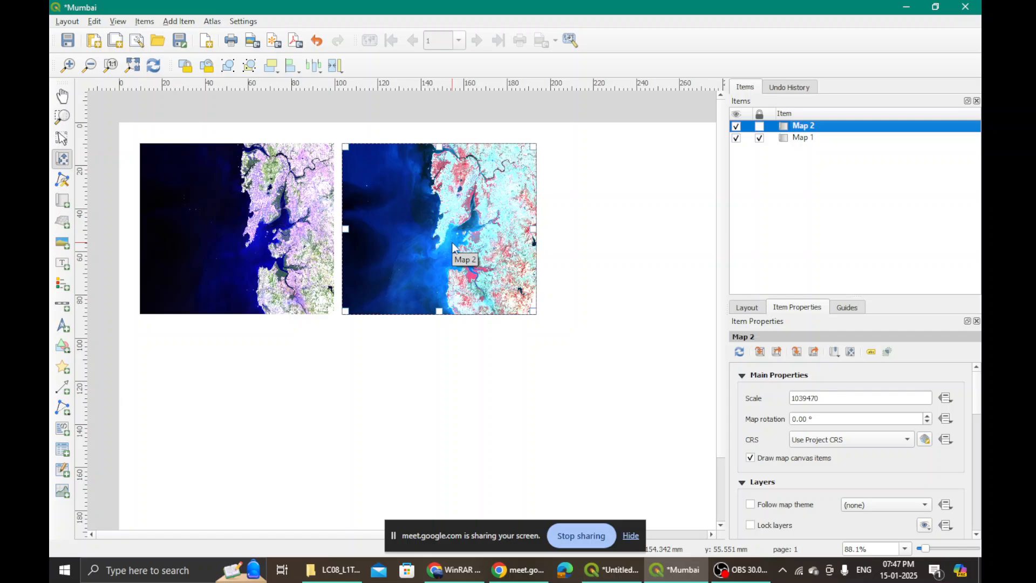
drag(453, 247, 488, 233)
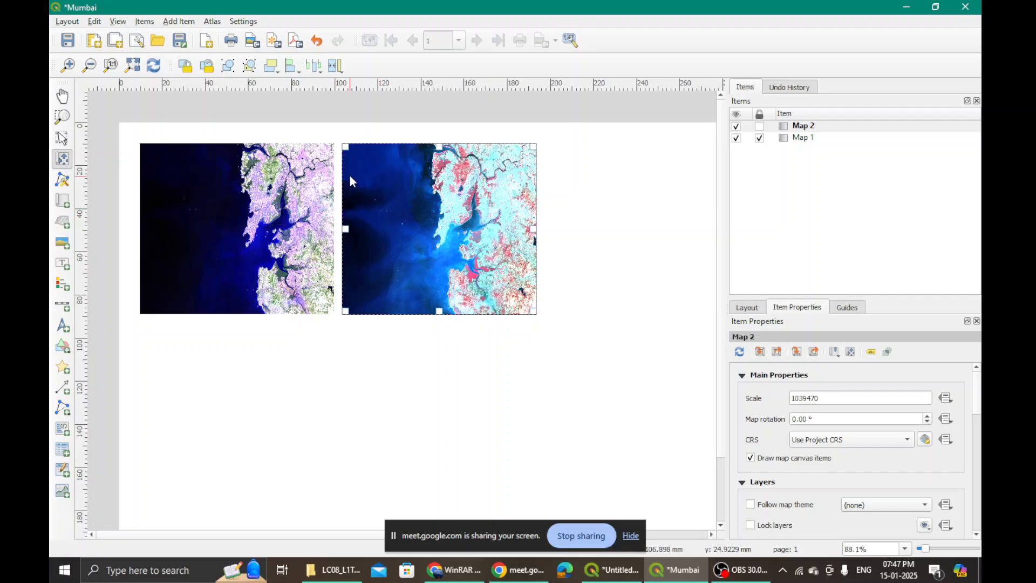
drag(466, 189, 476, 186)
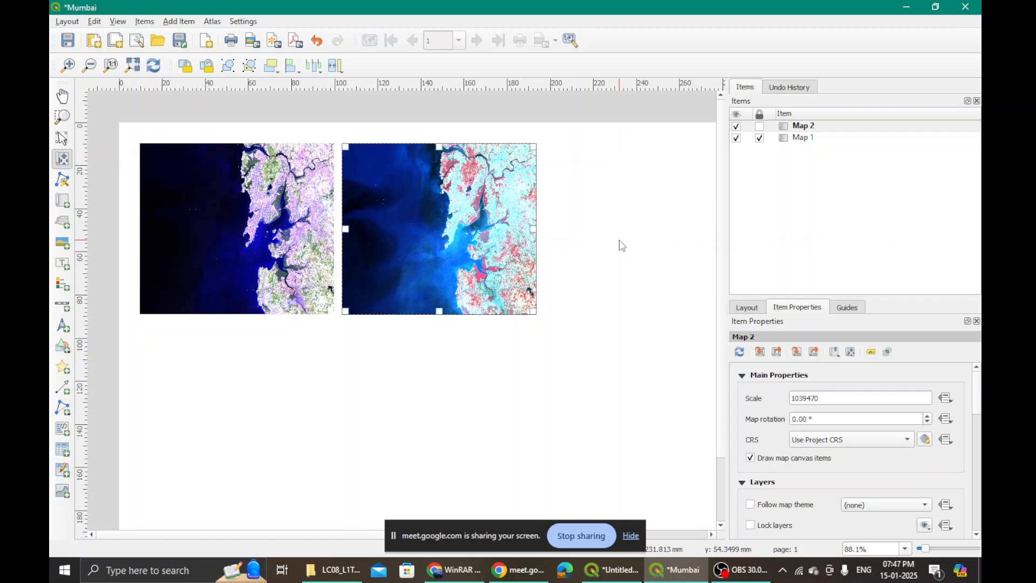
- Lock Map 2 in the layout's item list
scroll(982, 413, down, 1)
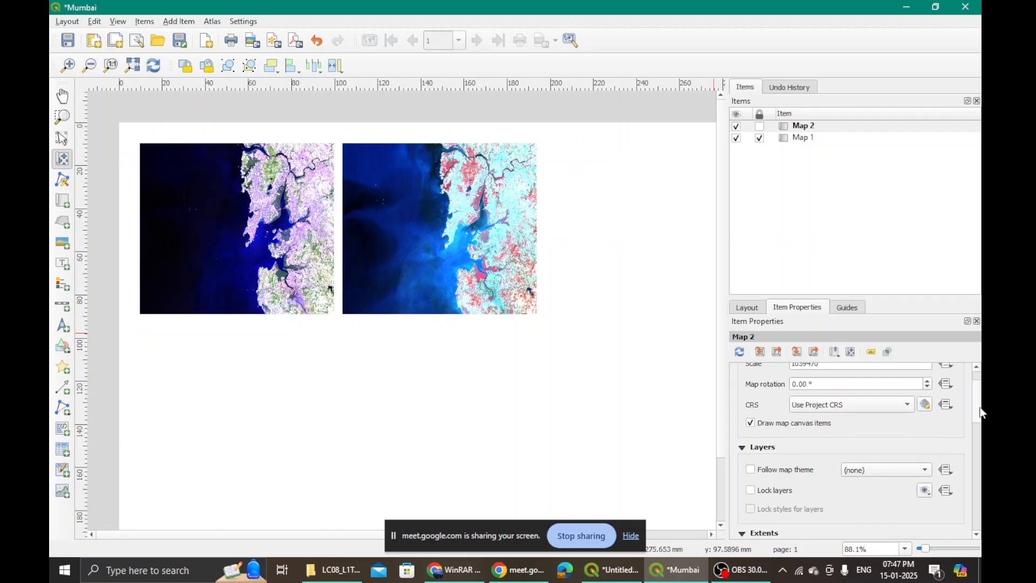
mouse_move(981, 413)
mouse_down()
mouse_move(984, 424)
mouse_move(983, 411)
mouse_up()
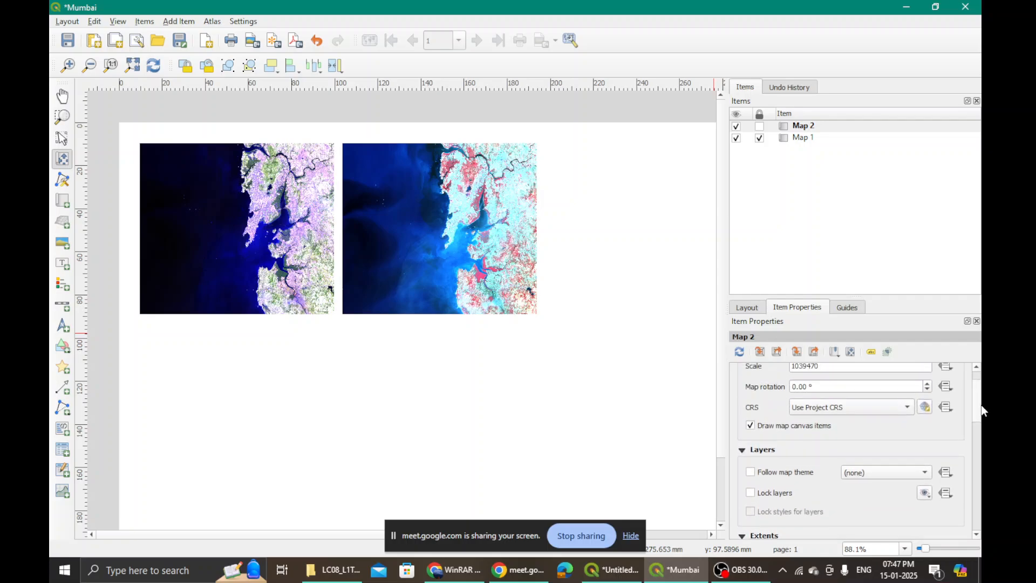
click(761, 127)
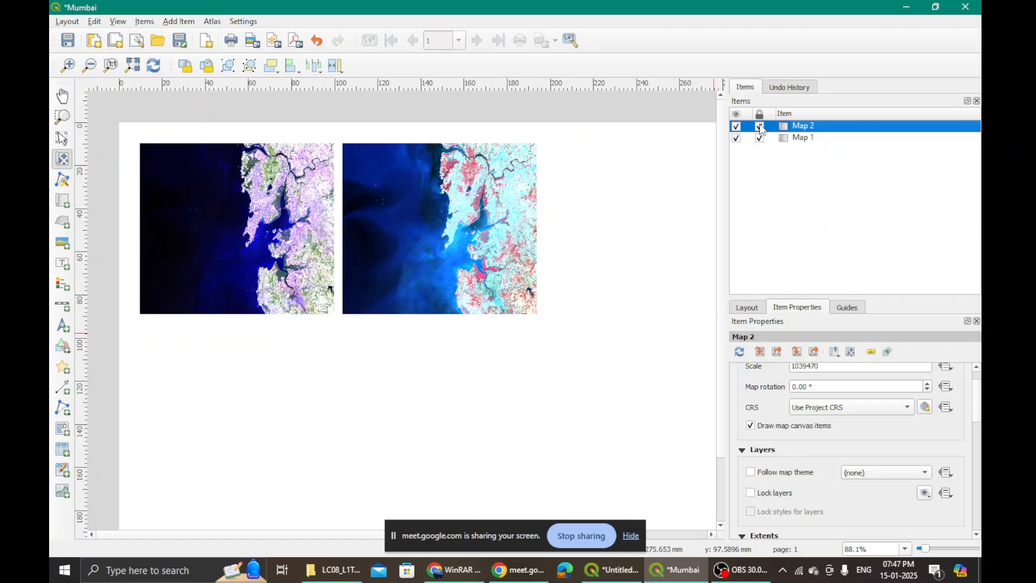
click(613, 570)
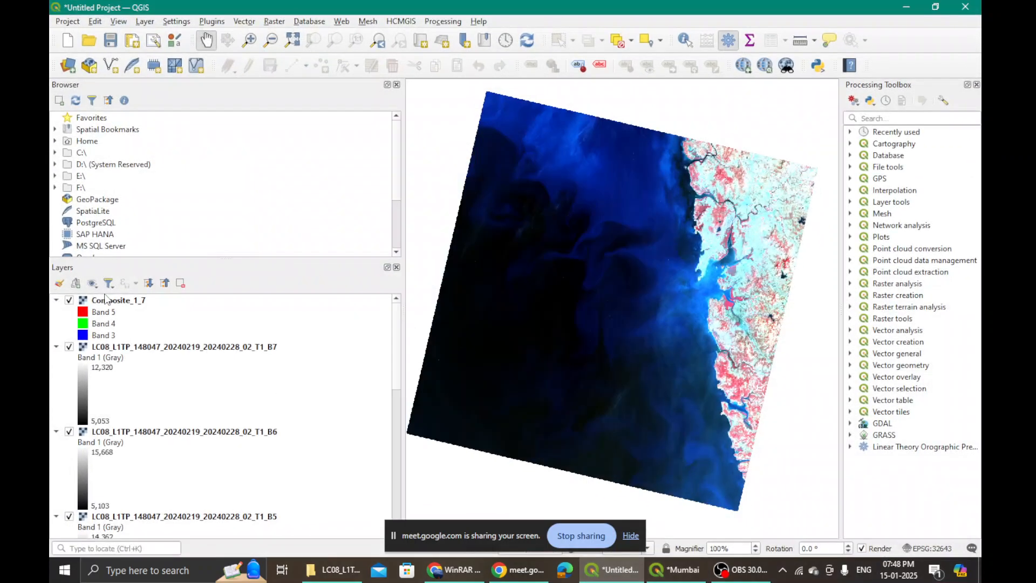
click(662, 577)
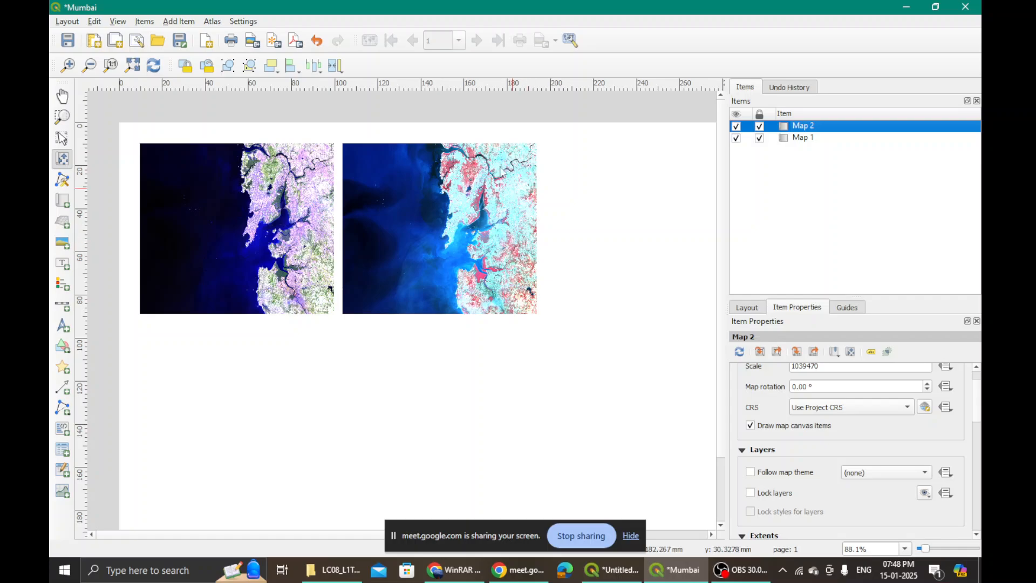
- Add a third map with the same frame size as Map 2 and place it to the right of Map 2
click(178, 22)
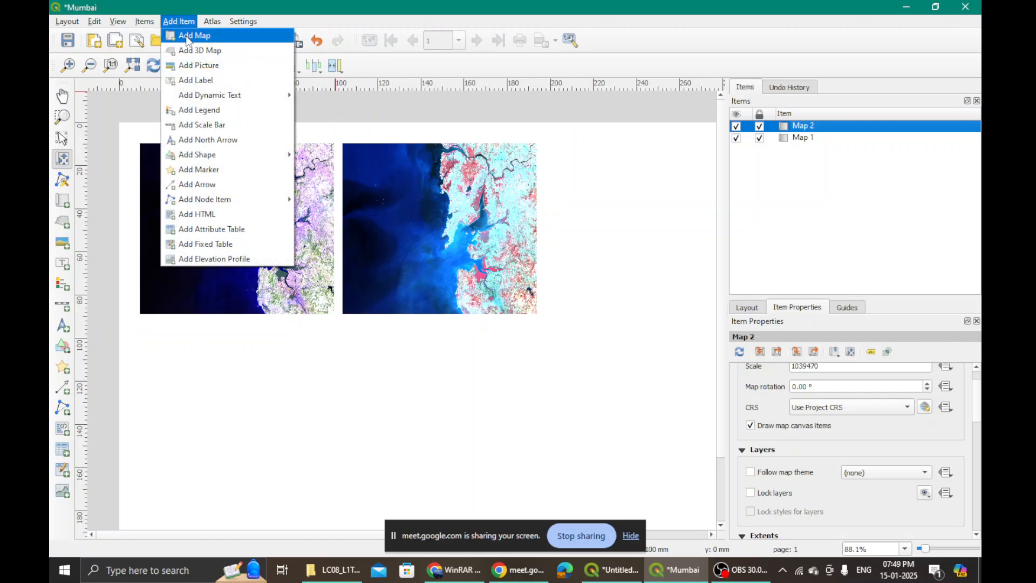
click(186, 36)
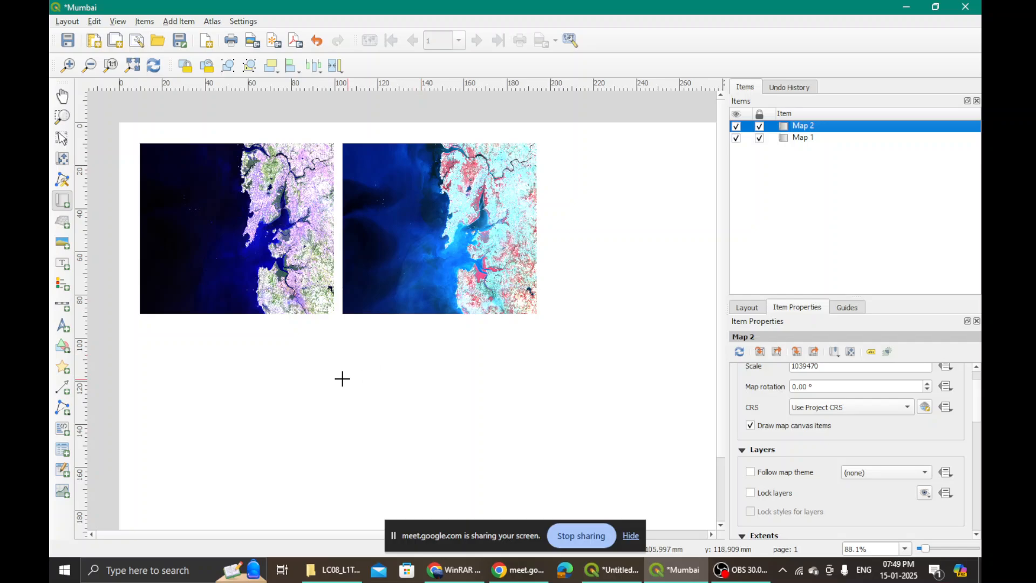
scroll(333, 379, down, 1)
scroll(509, 283, up, 1)
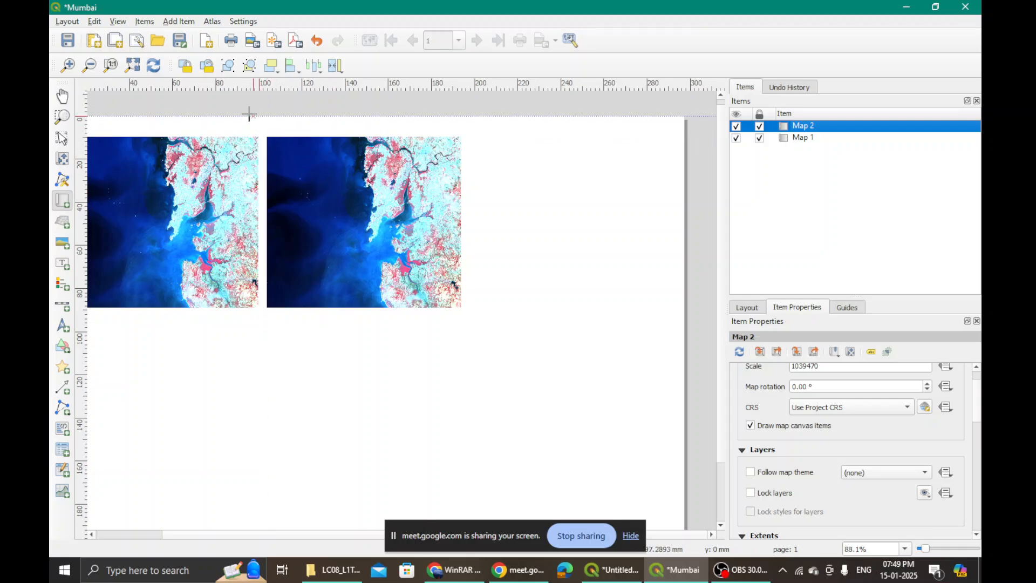
click(179, 21)
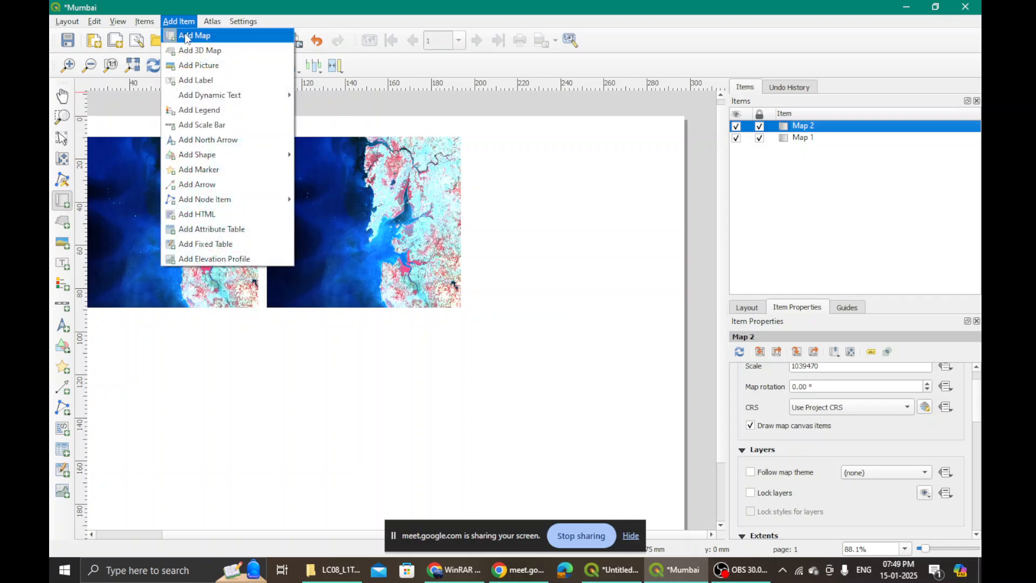
click(208, 37)
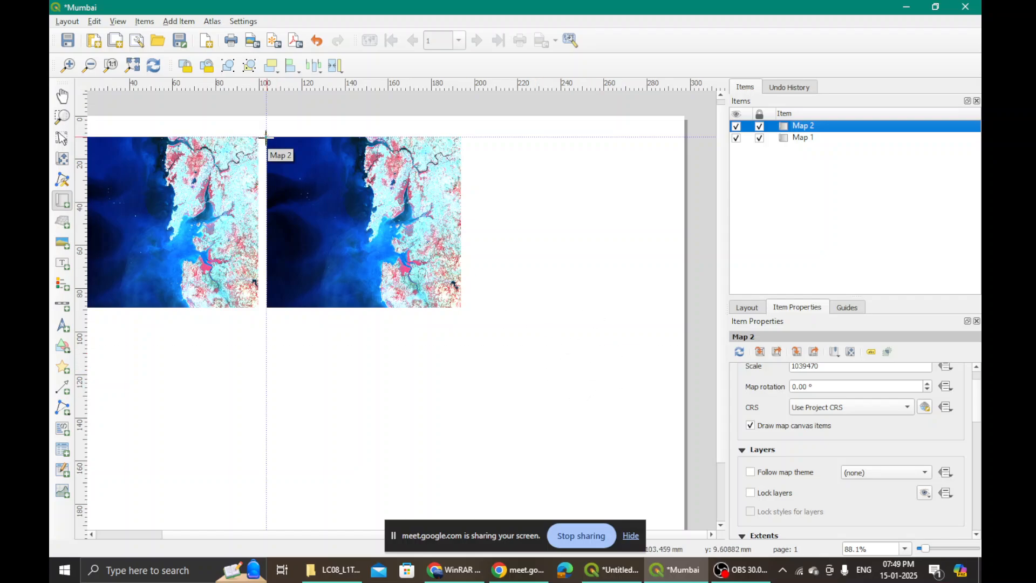
drag(266, 138, 460, 307)
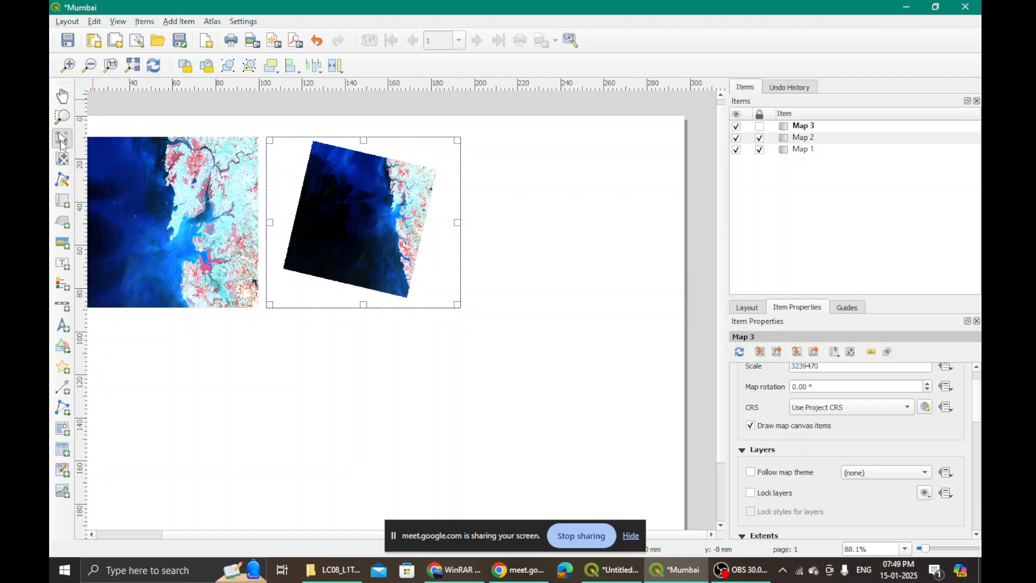
drag(364, 224, 548, 240)
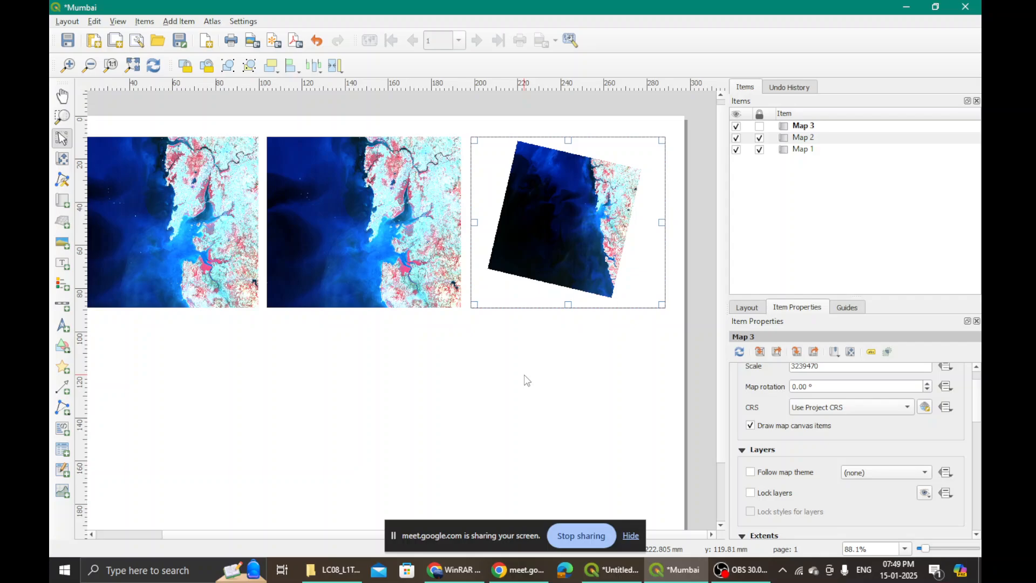
- Unlock Map 1 and select it to display its item properties
scroll(502, 386, down, 2)
scroll(344, 332, up, 3)
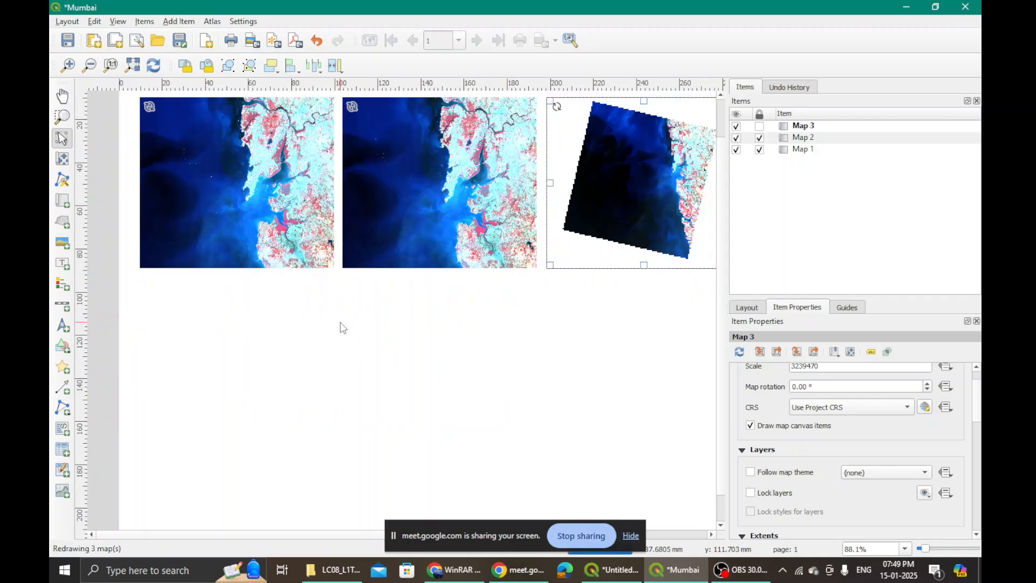
click(288, 200)
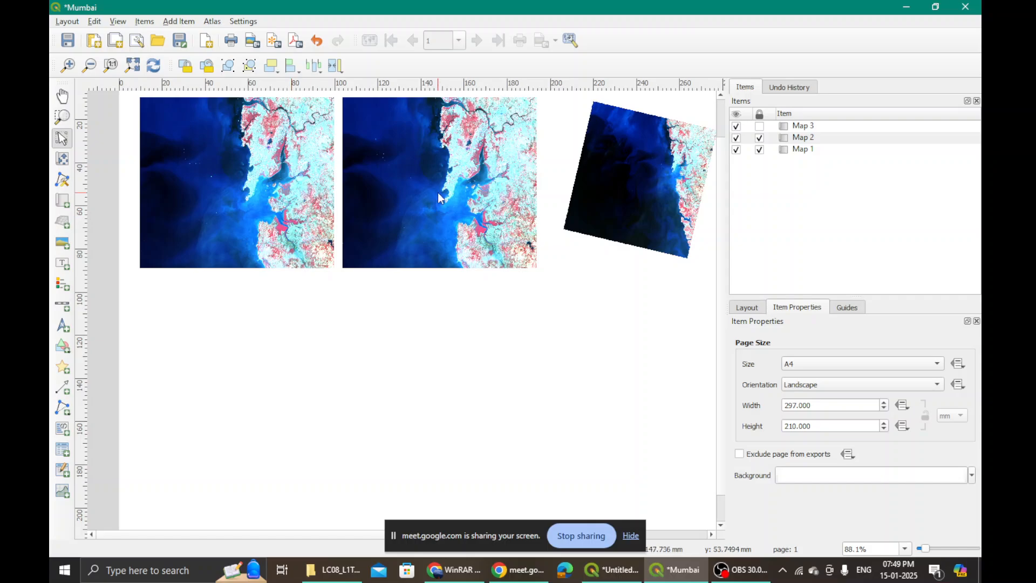
scroll(413, 329, down, 2)
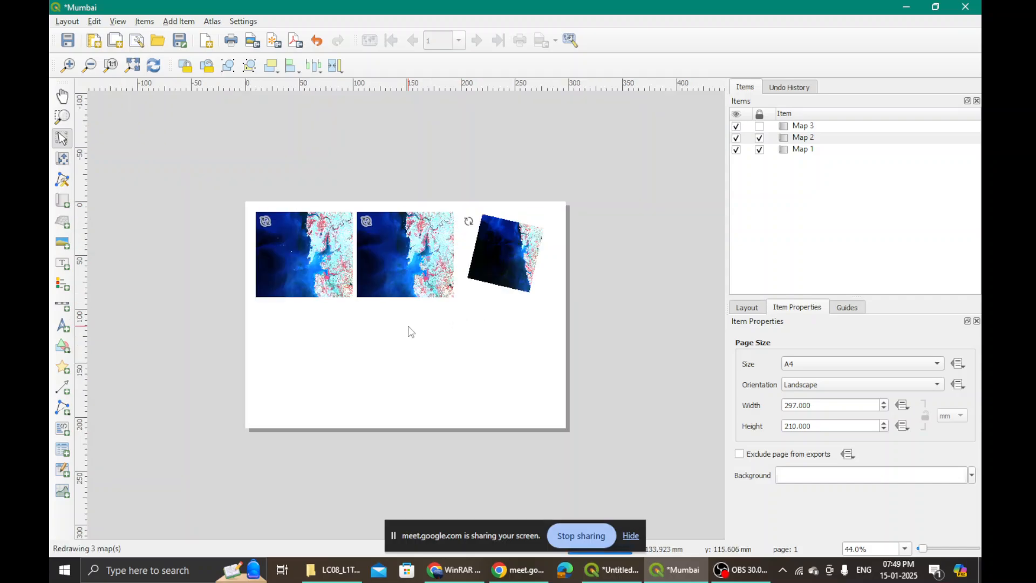
scroll(414, 319, up, 2)
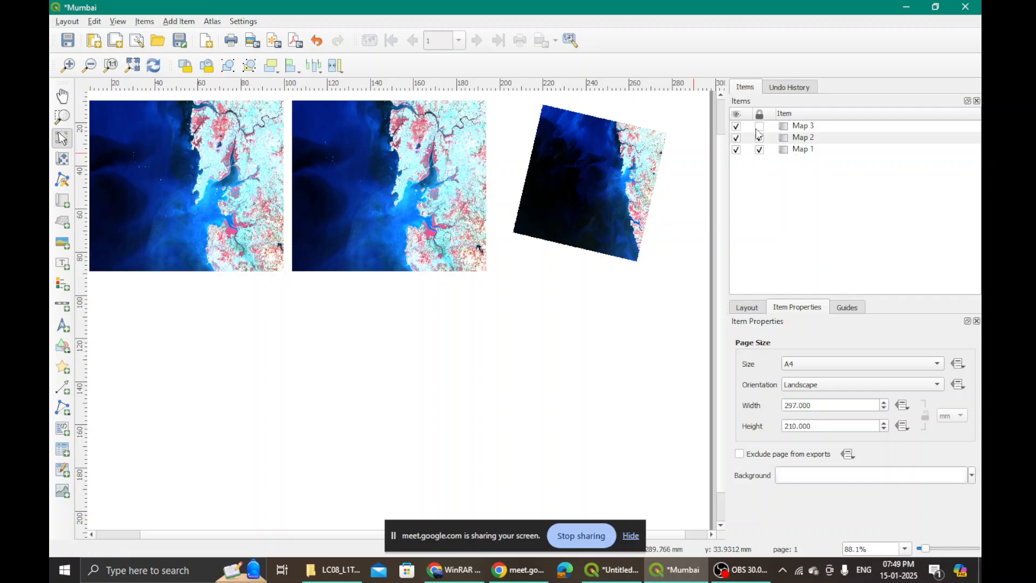
click(761, 150)
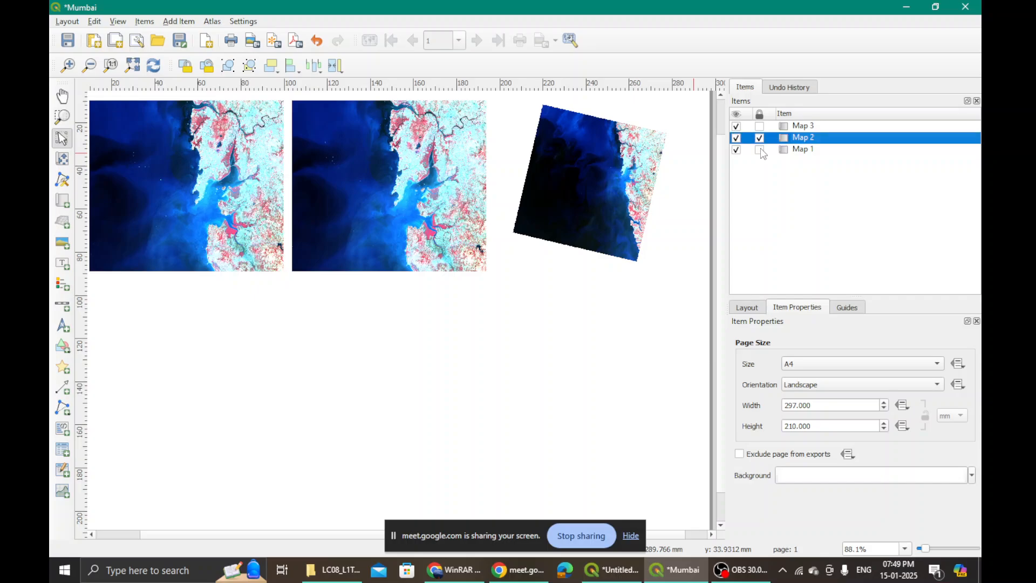
click(804, 150)
click(804, 150)
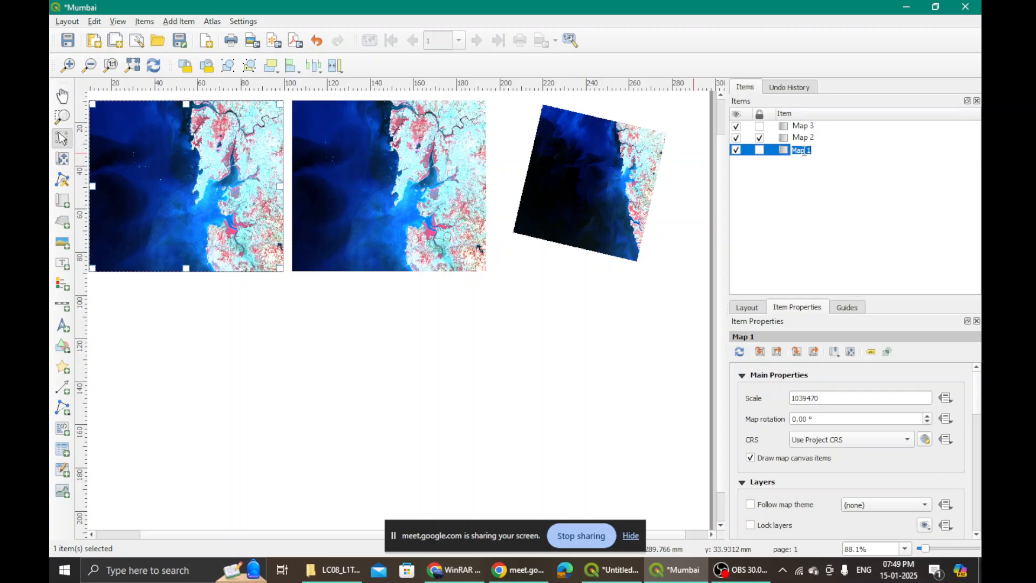
click(815, 163)
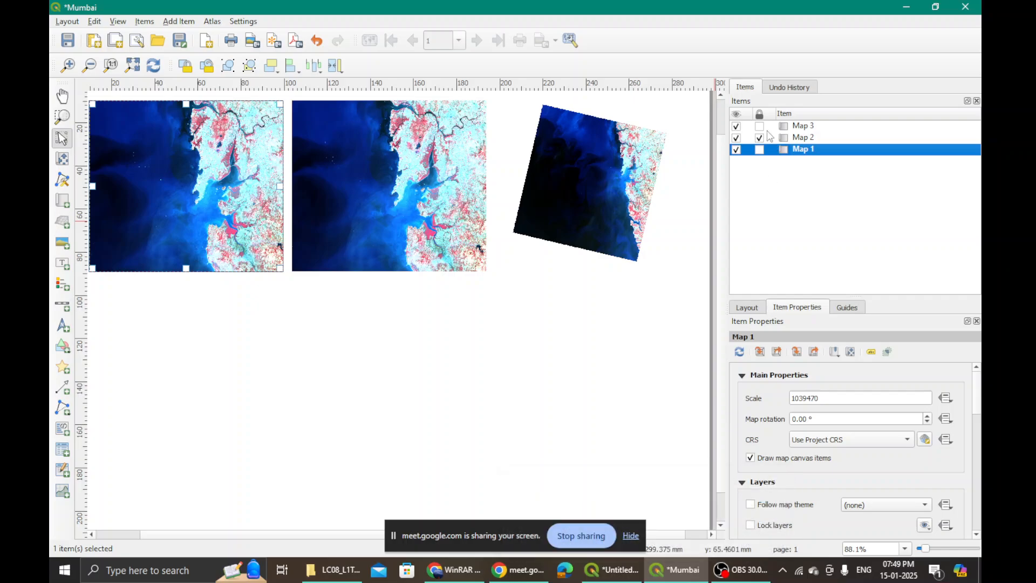
- In the main project window, set the Composite_1_7 symbology to Band 7 for red, Band 6 for green and Band 4 for blue
click(612, 569)
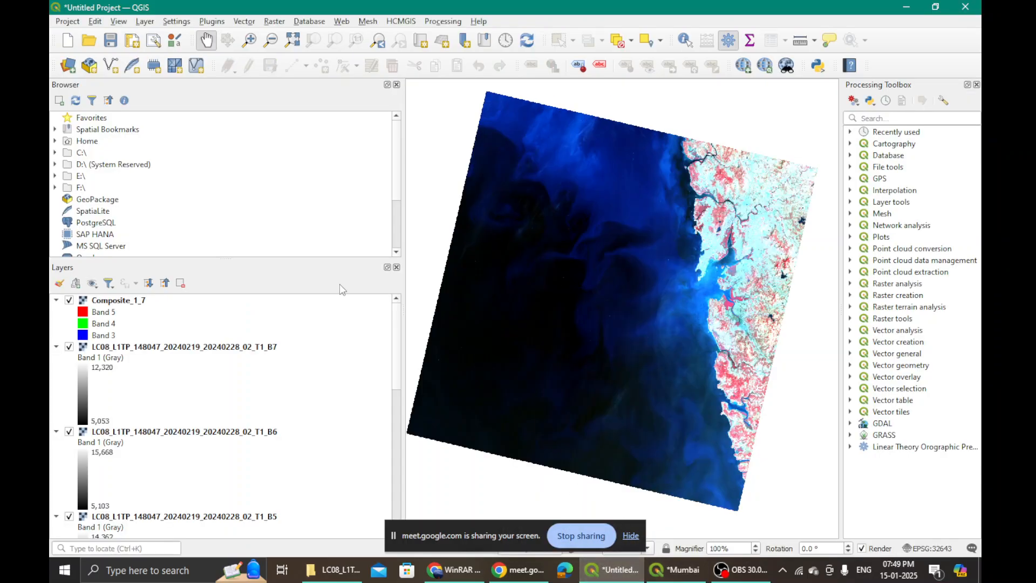
double_click(85, 313)
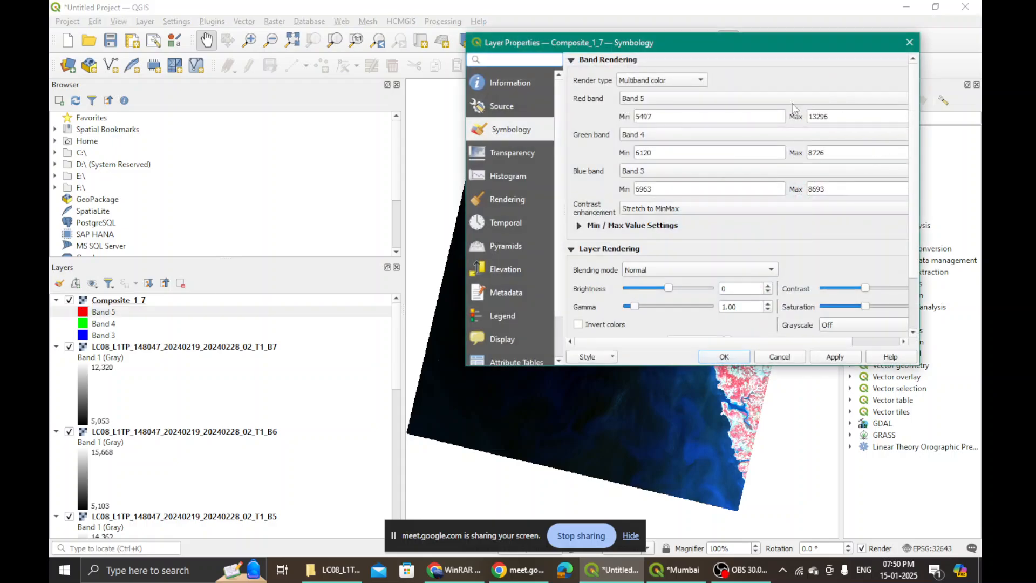
click(793, 102)
click(669, 121)
click(672, 142)
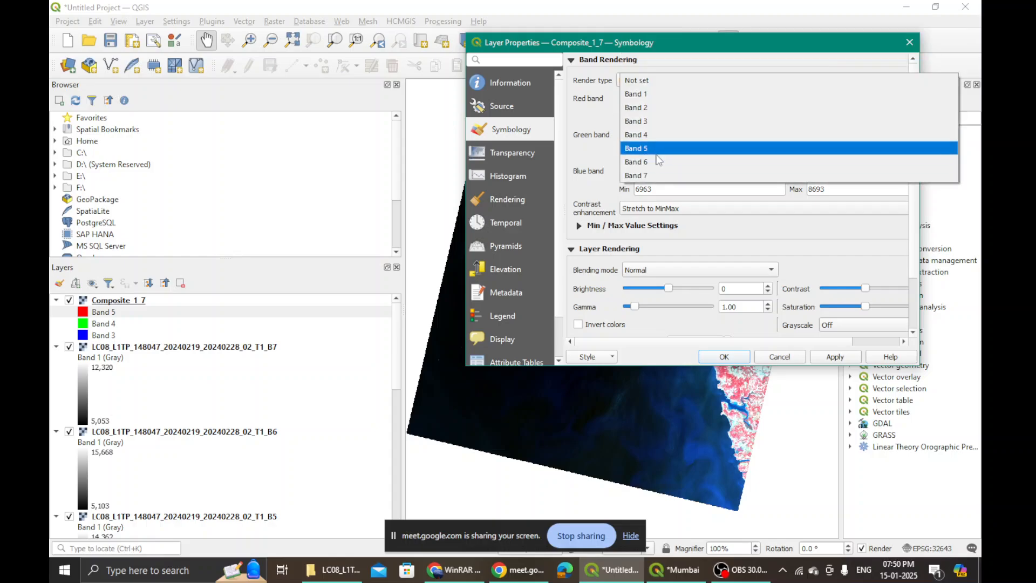
click(655, 145)
click(669, 135)
click(668, 146)
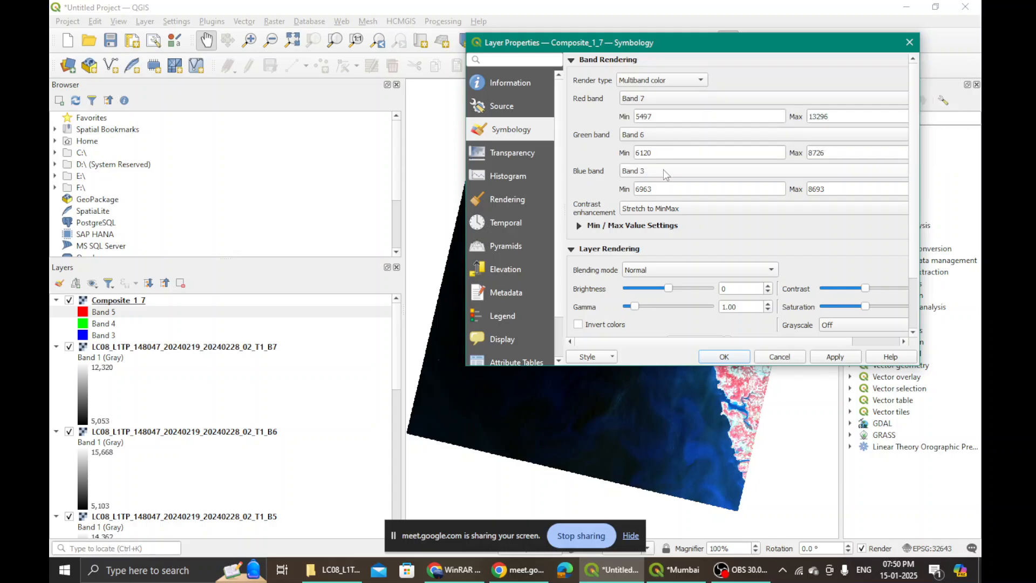
click(665, 178)
click(663, 185)
click(824, 357)
click(724, 357)
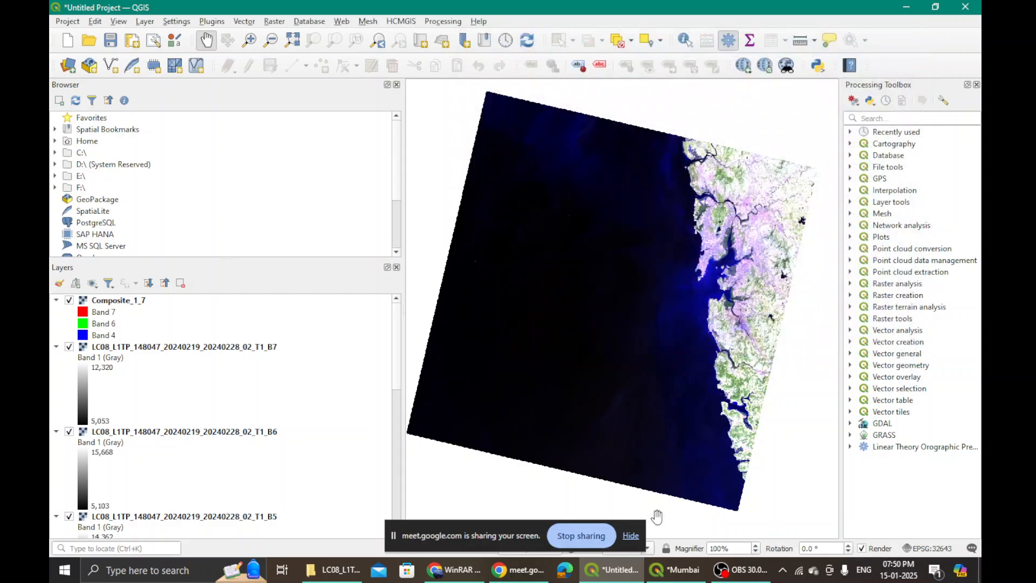
- Return to the Mumbai layout, redraw the maps with the new band combination and lock Map 1 again
click(678, 576)
click(236, 201)
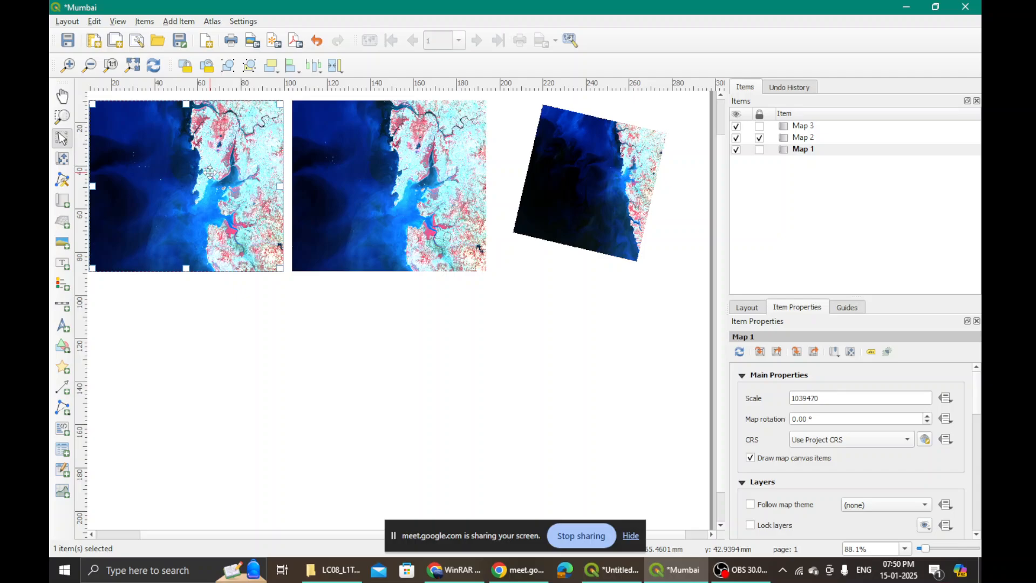
scroll(224, 205, down, 1)
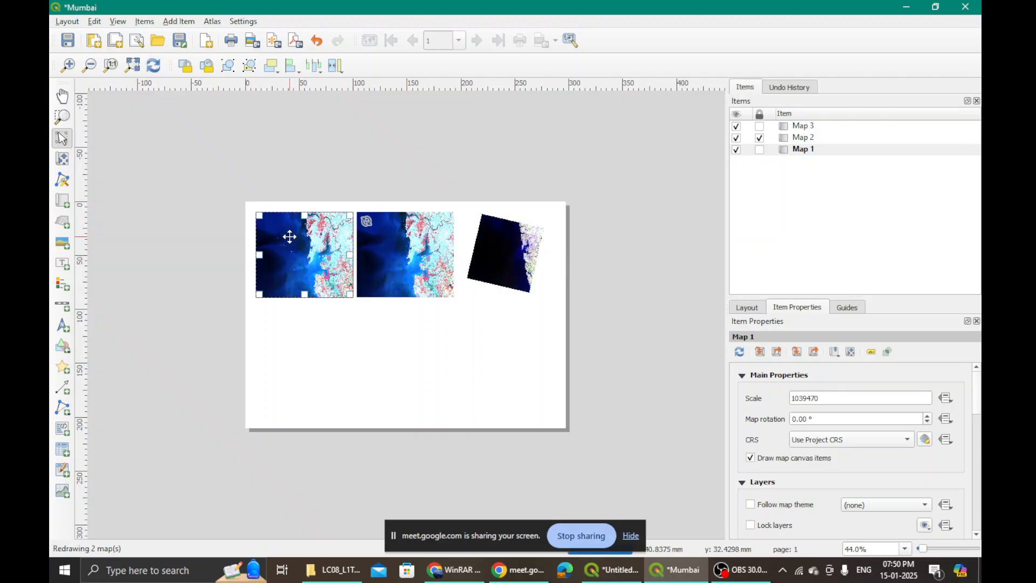
scroll(289, 236, up, 1)
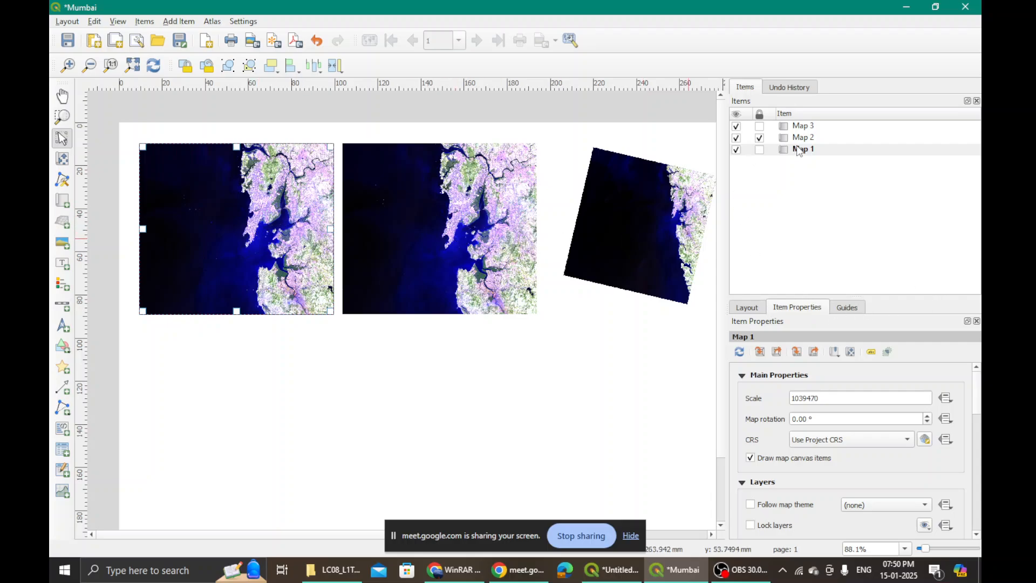
click(759, 150)
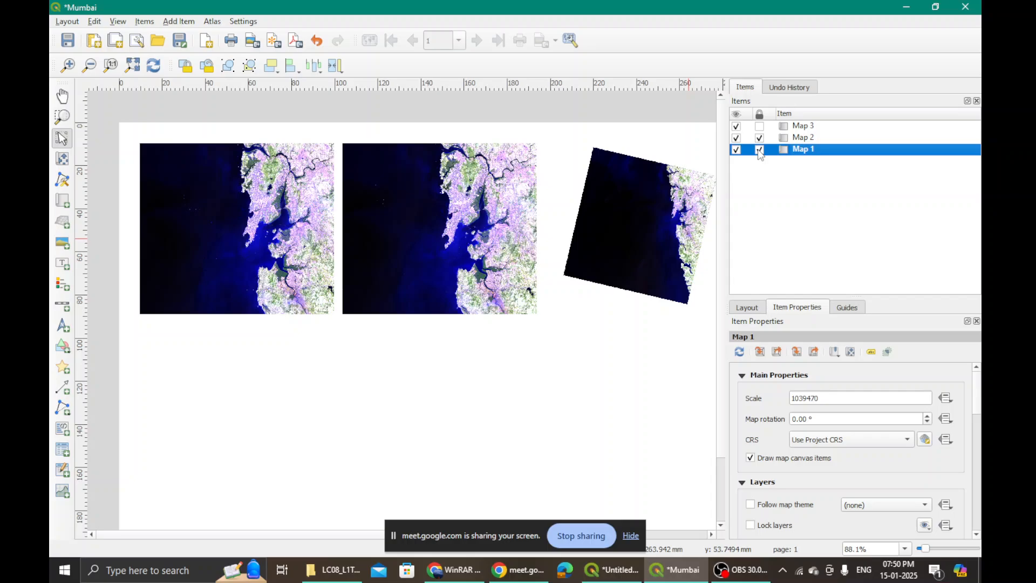
- Enable Lock layers and Lock styles for layers in Map 1's item properties
click(818, 414)
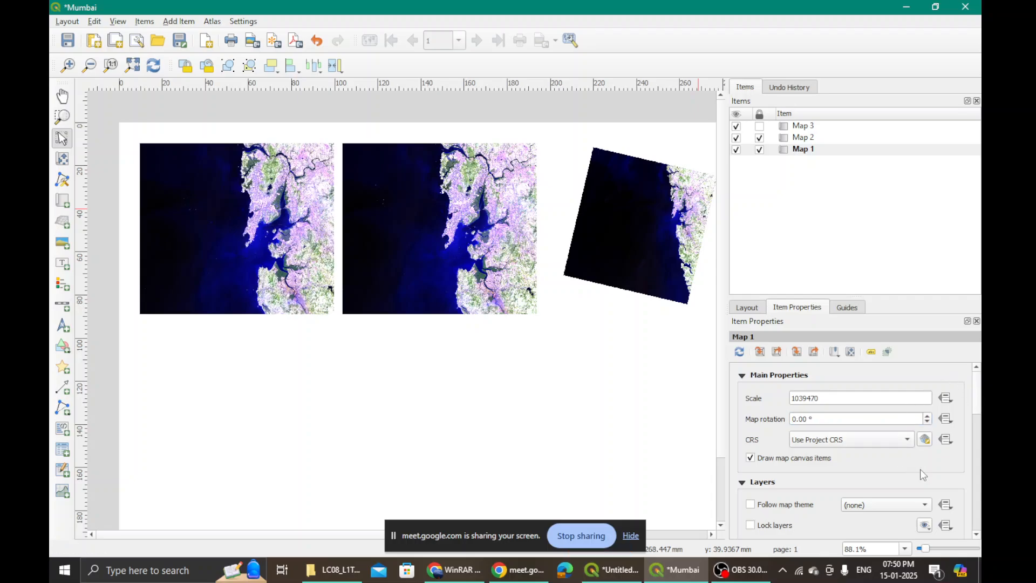
scroll(921, 468, down, 1)
scroll(783, 479, down, 1)
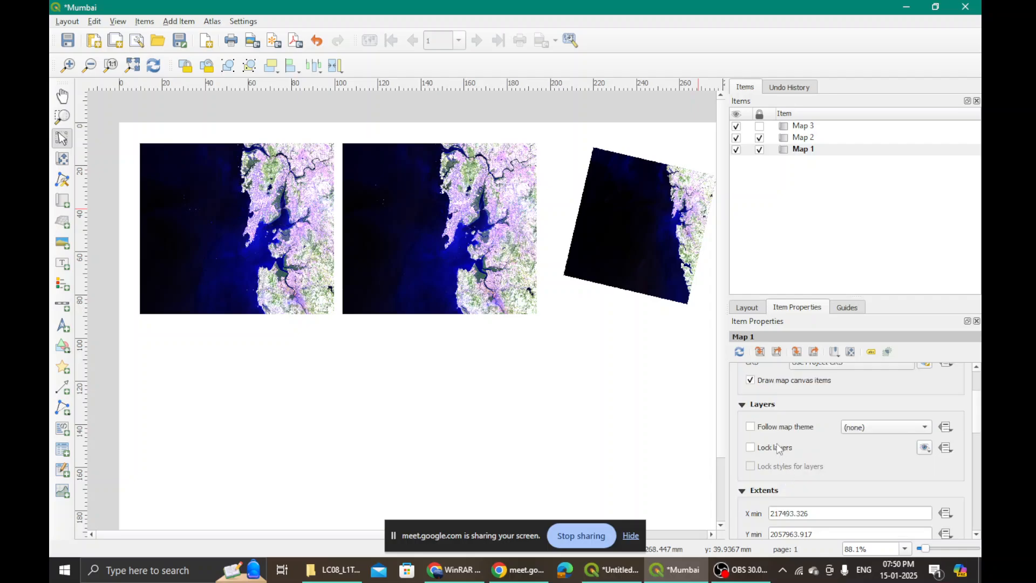
click(751, 448)
scroll(767, 413, up, 1)
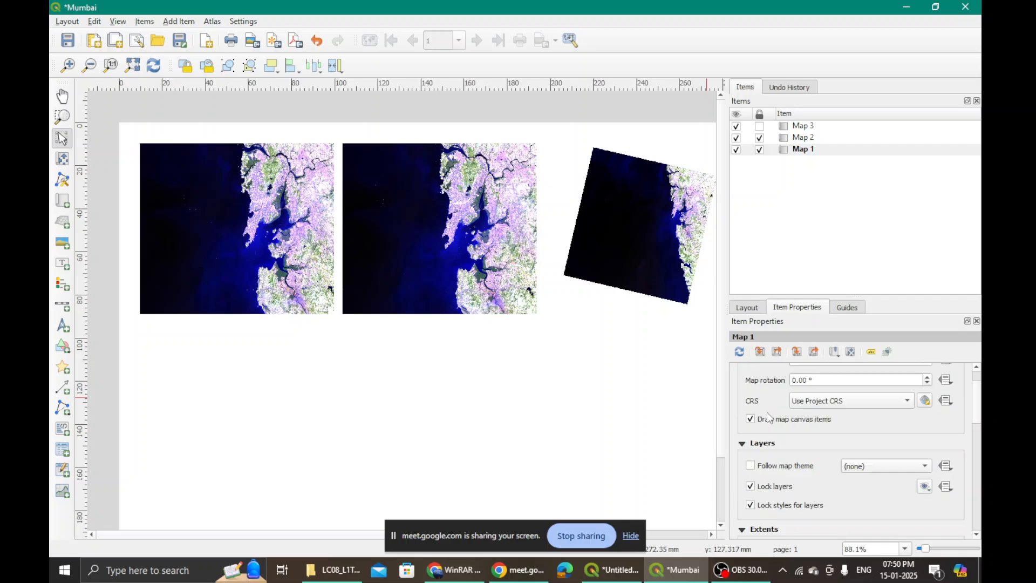
scroll(770, 458, down, 1)
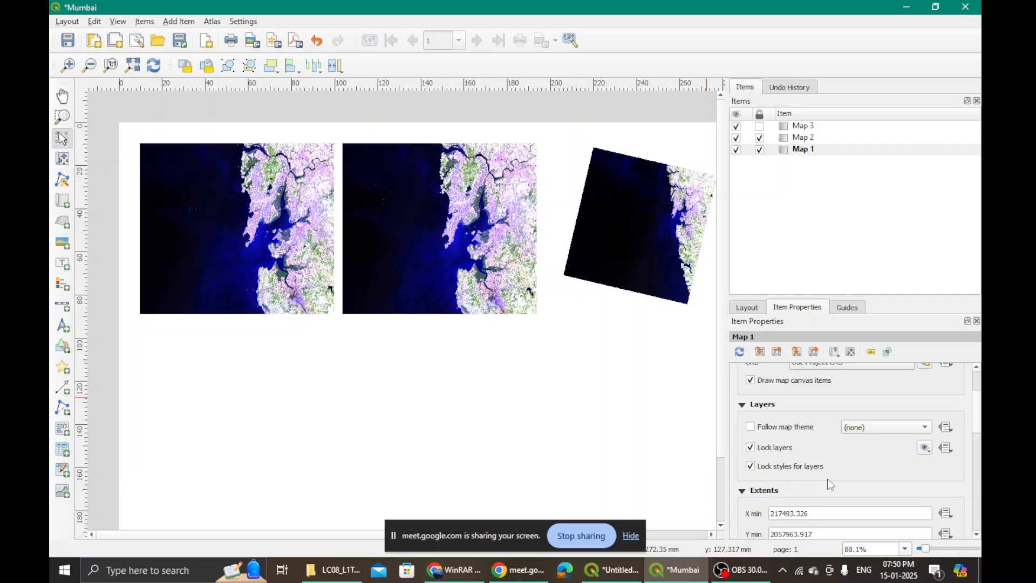
- In the main project window, set the Composite_1_7 symbology to Band 5 for red, Band 4 for green and Band 3 for blue
click(436, 207)
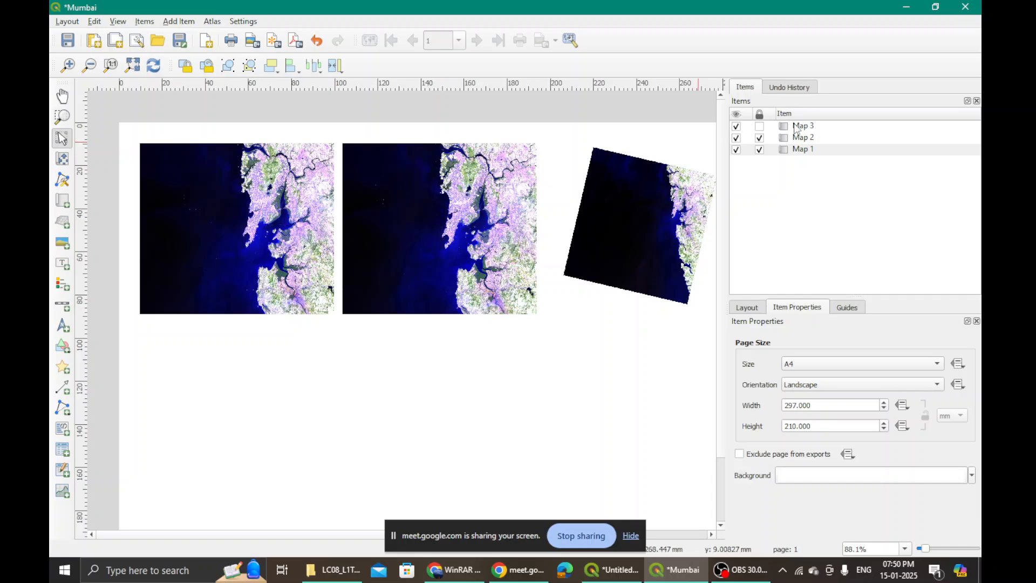
click(806, 137)
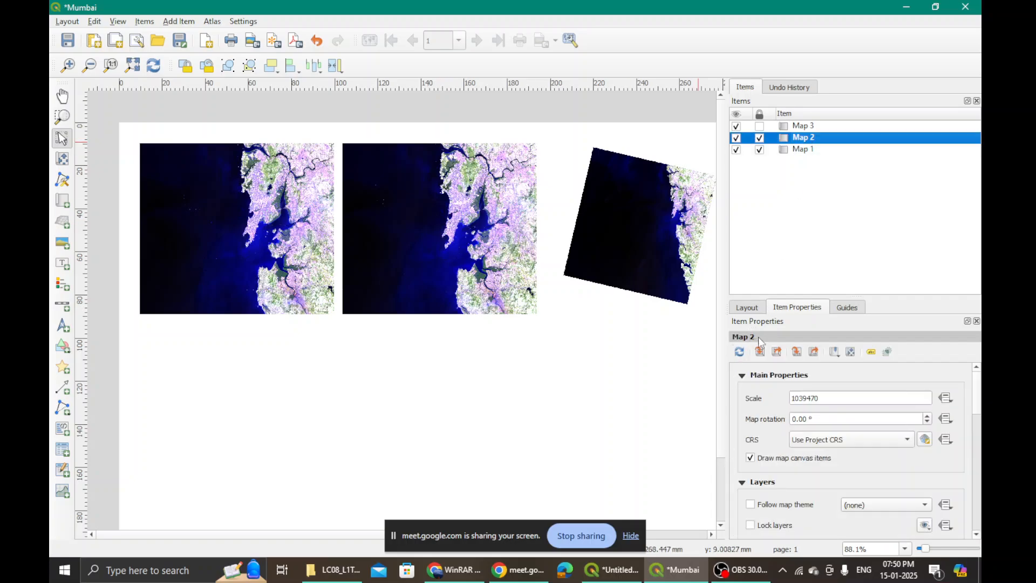
click(606, 577)
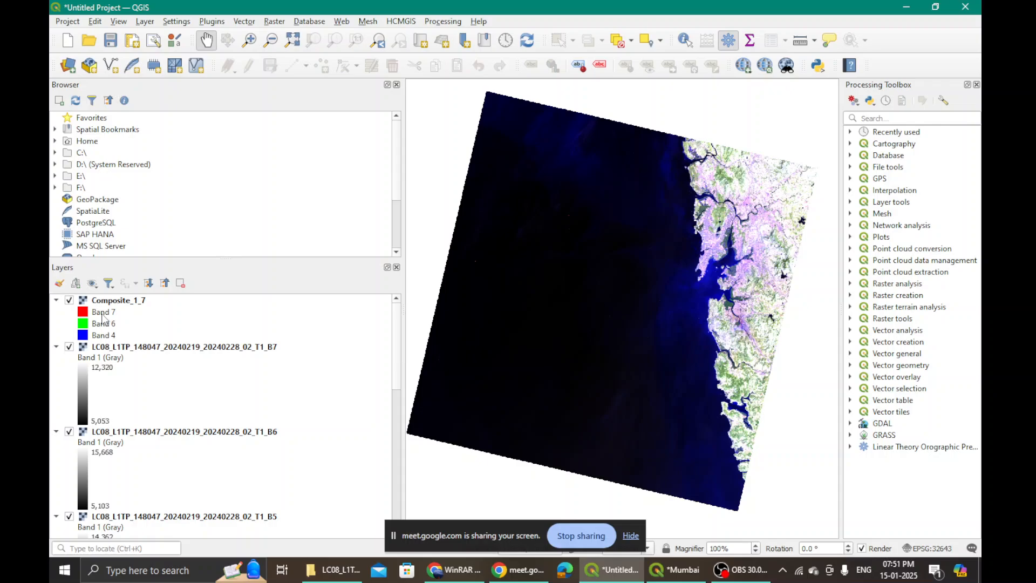
click(86, 316)
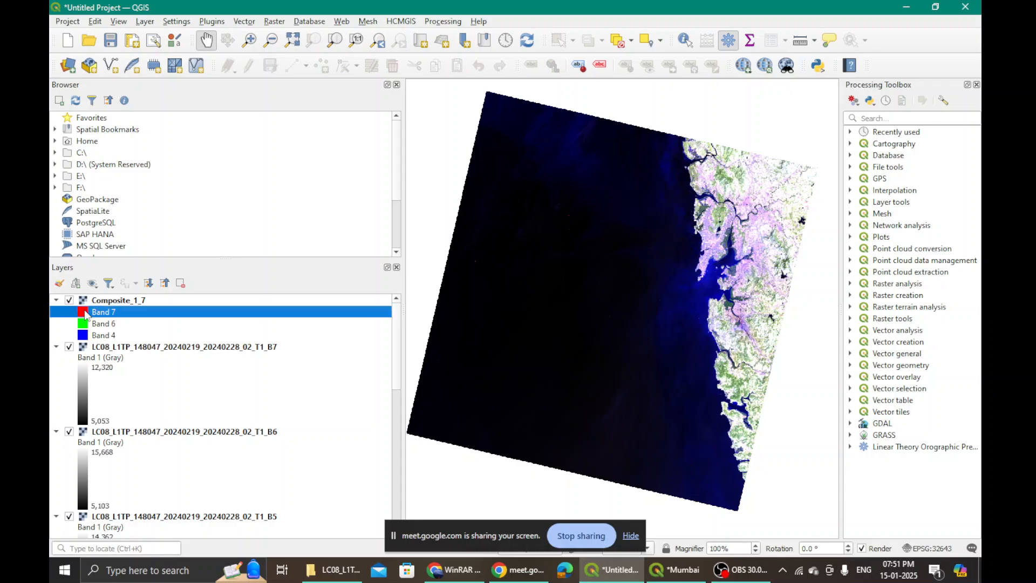
double_click(86, 316)
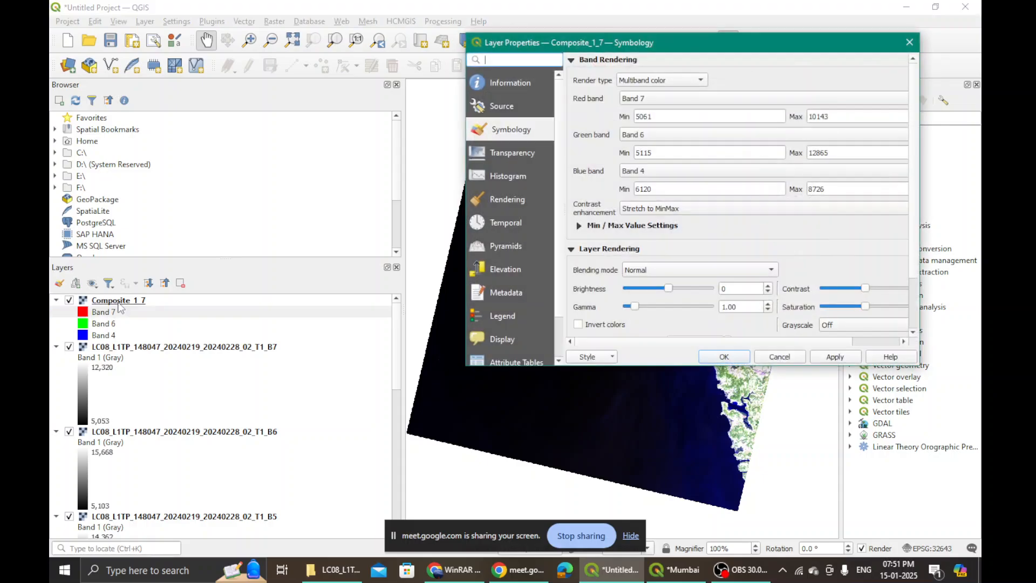
click(764, 98)
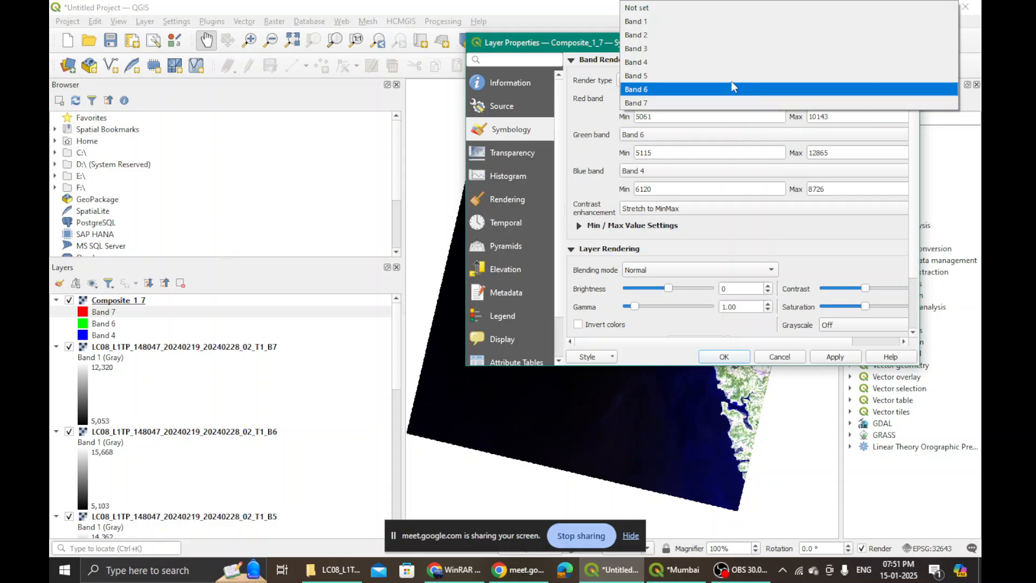
click(700, 75)
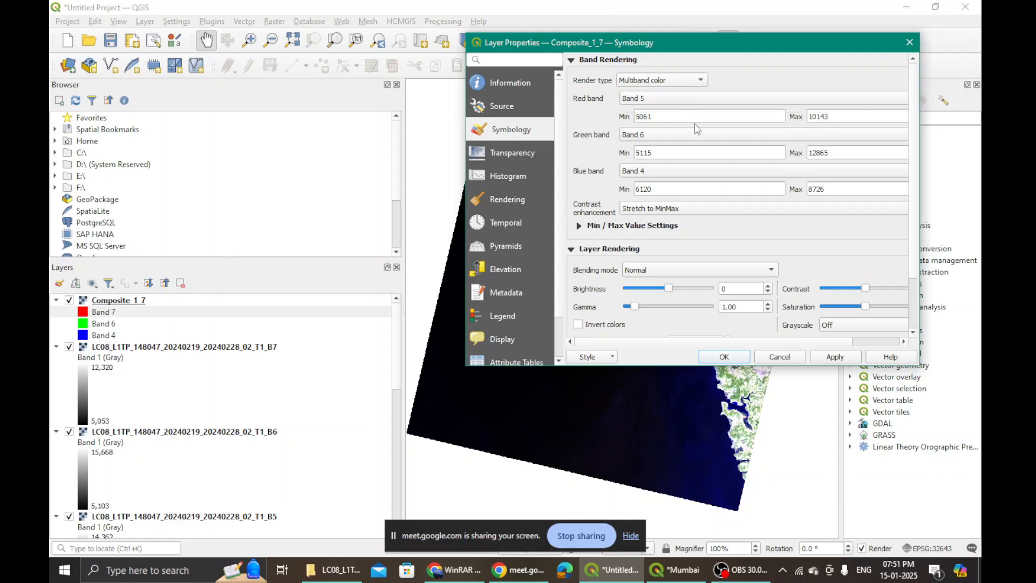
click(698, 135)
click(664, 120)
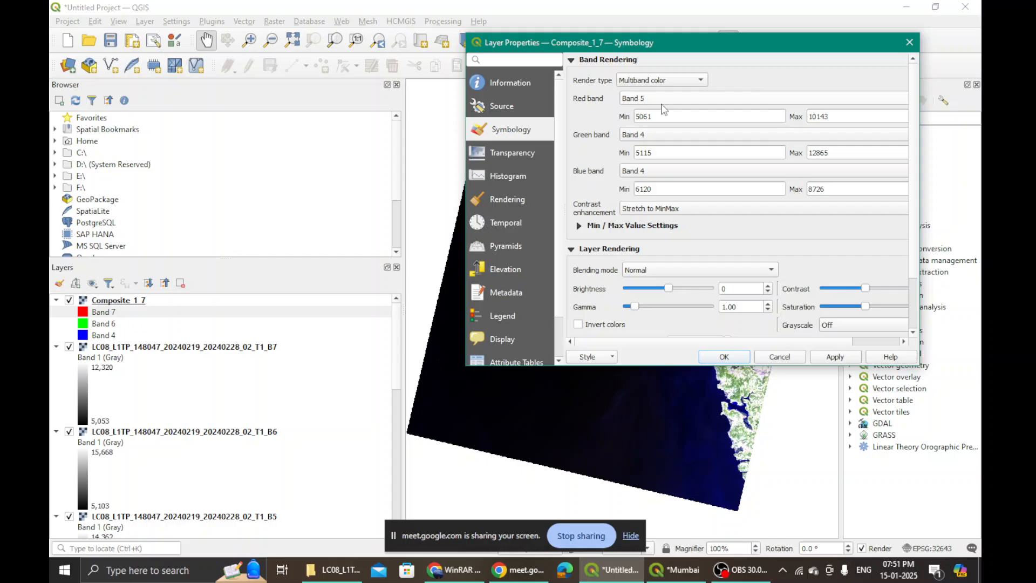
click(657, 171)
click(652, 157)
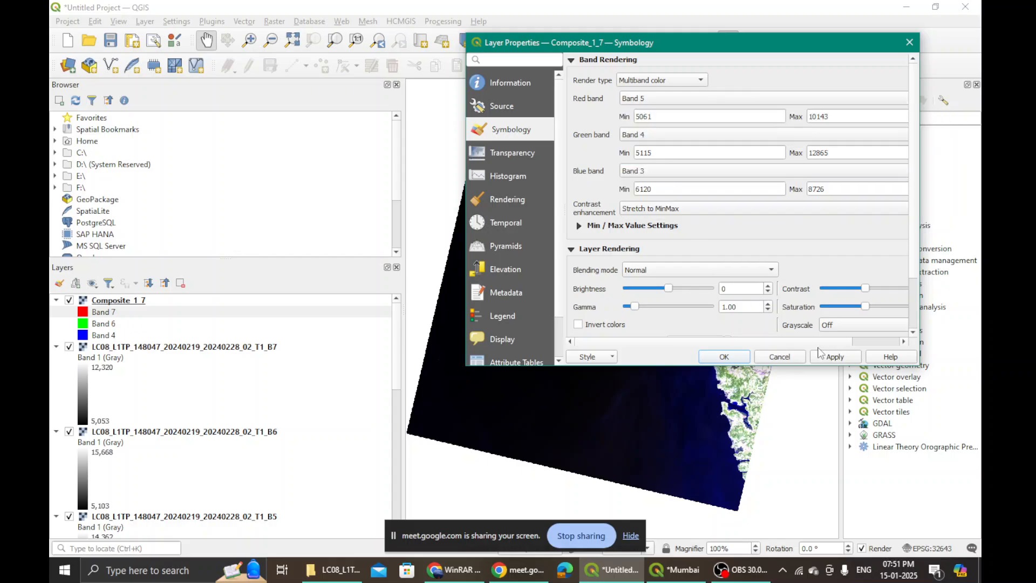
click(835, 357)
click(723, 356)
- Return to the Mumbai layout, unlock Map 2 and select it on the page
click(676, 570)
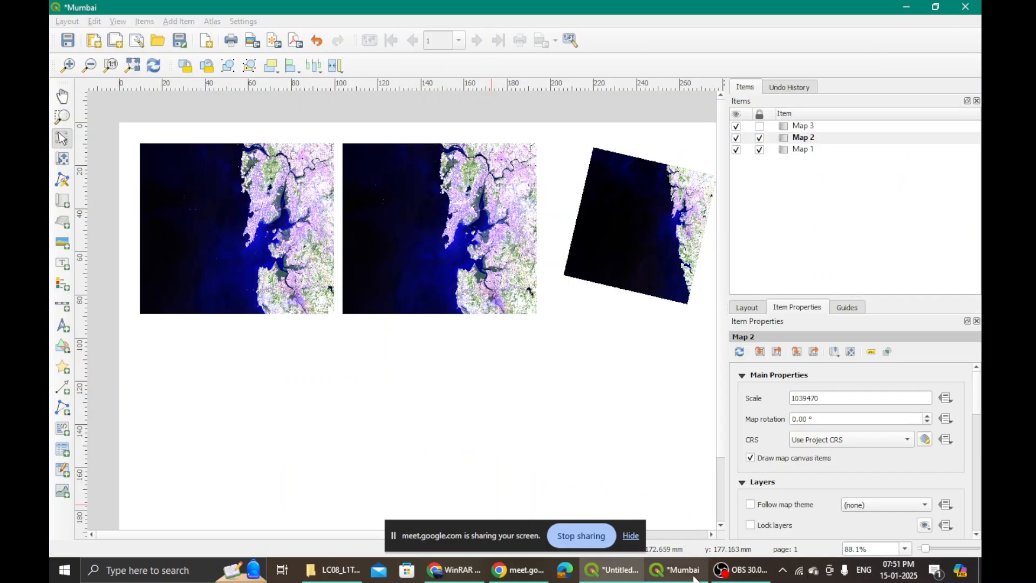
click(495, 210)
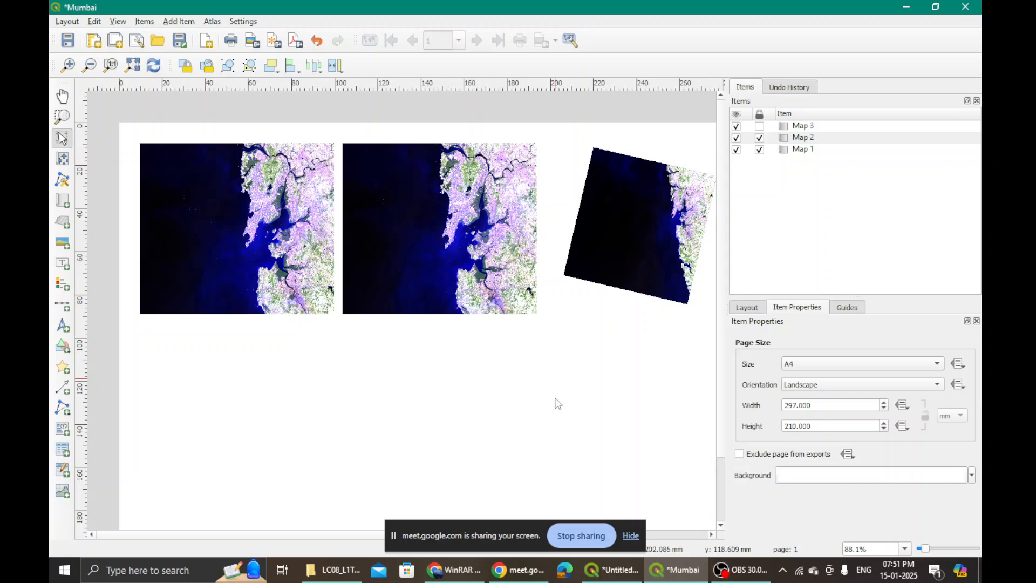
click(629, 535)
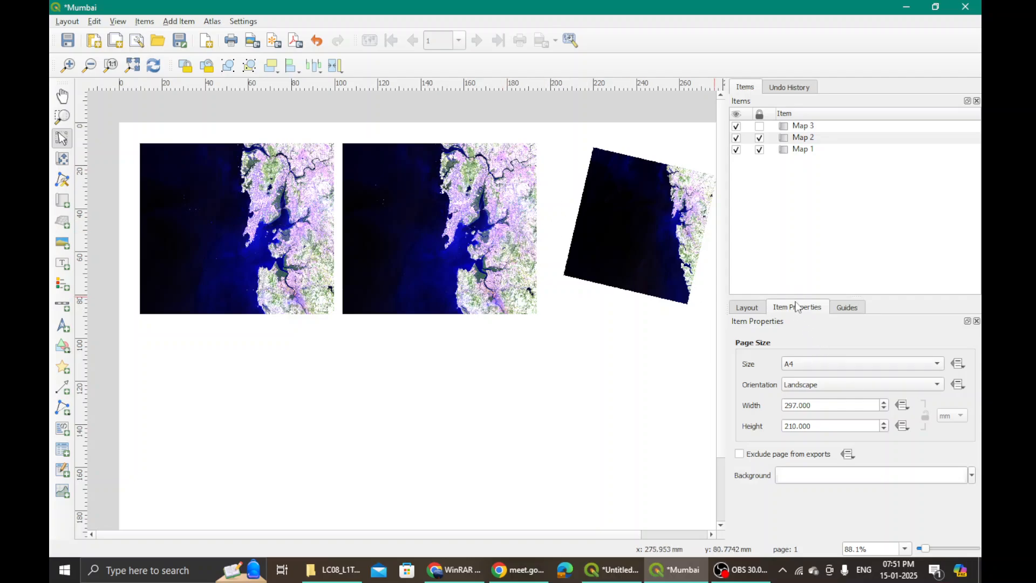
click(814, 138)
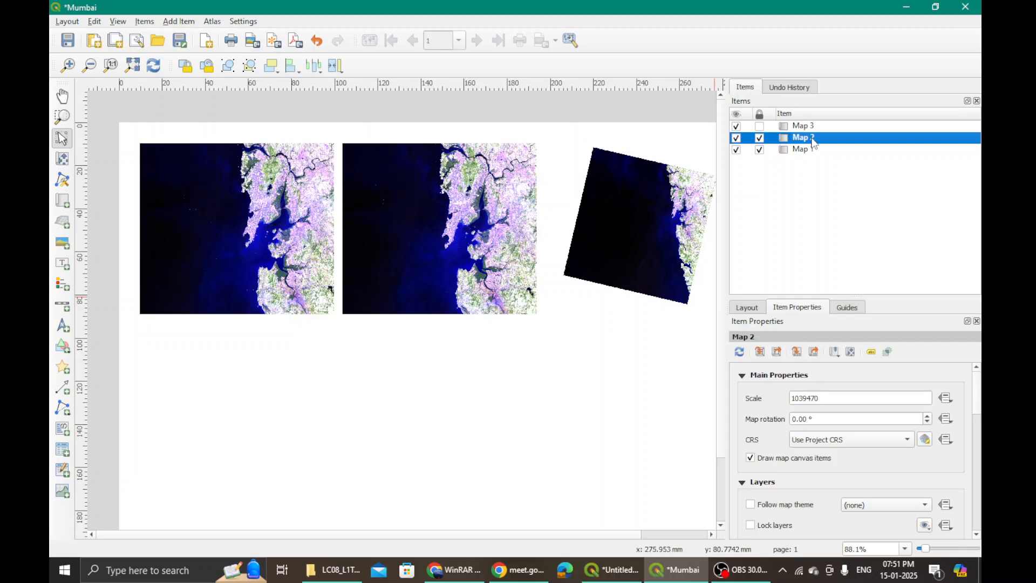
click(521, 282)
right_click(496, 262)
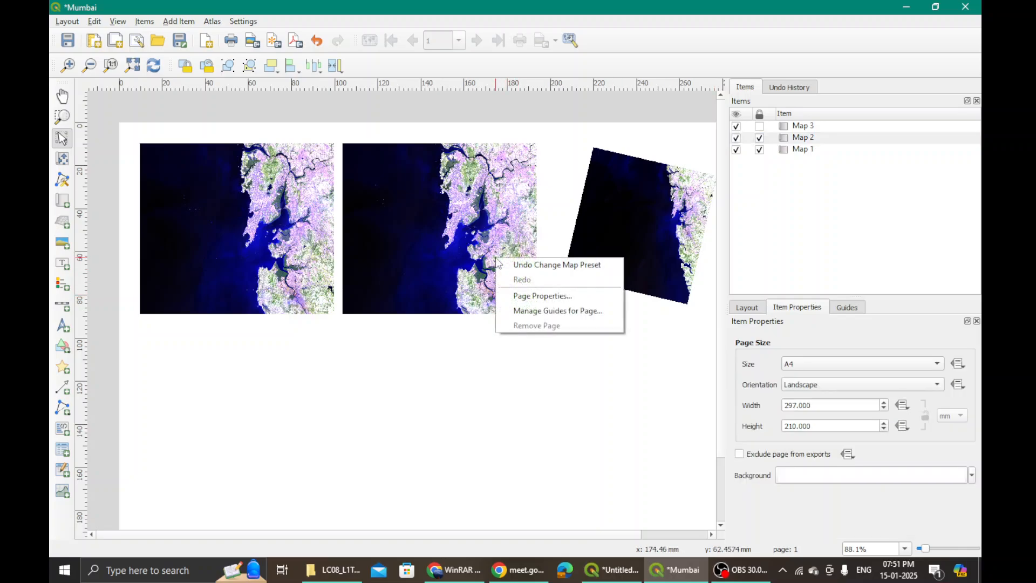
click(475, 349)
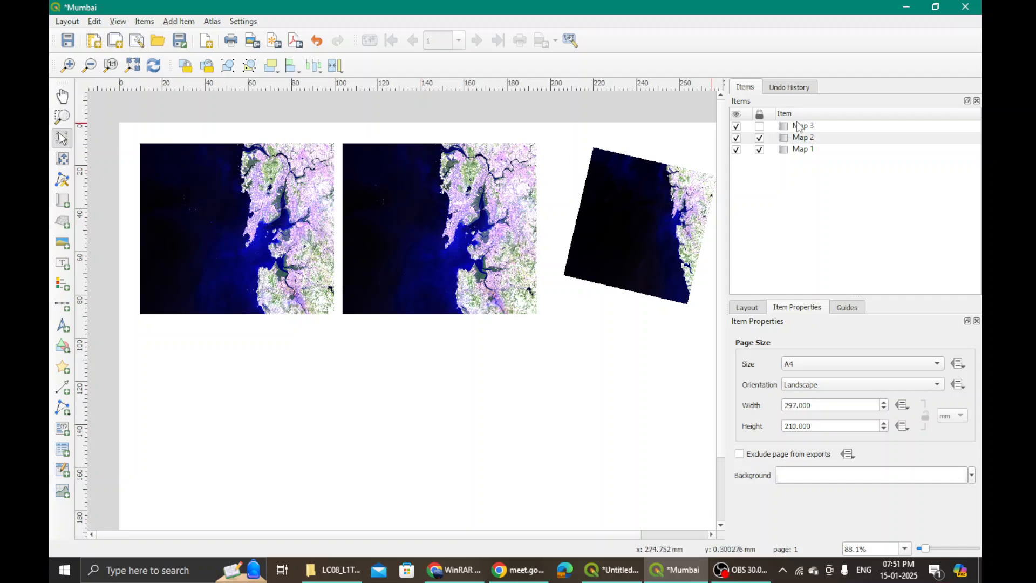
click(760, 138)
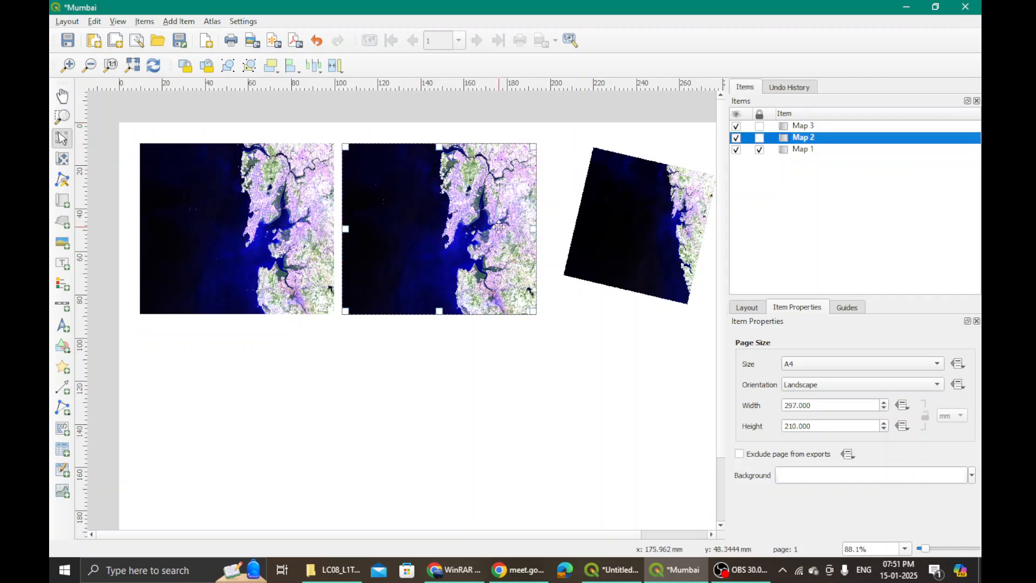
click(630, 573)
click(631, 576)
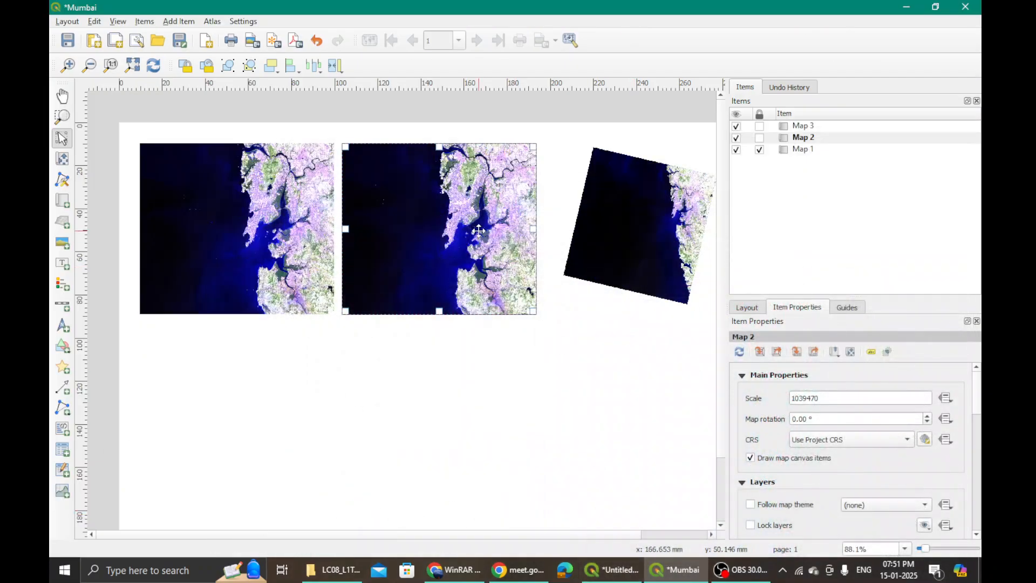
click(500, 268)
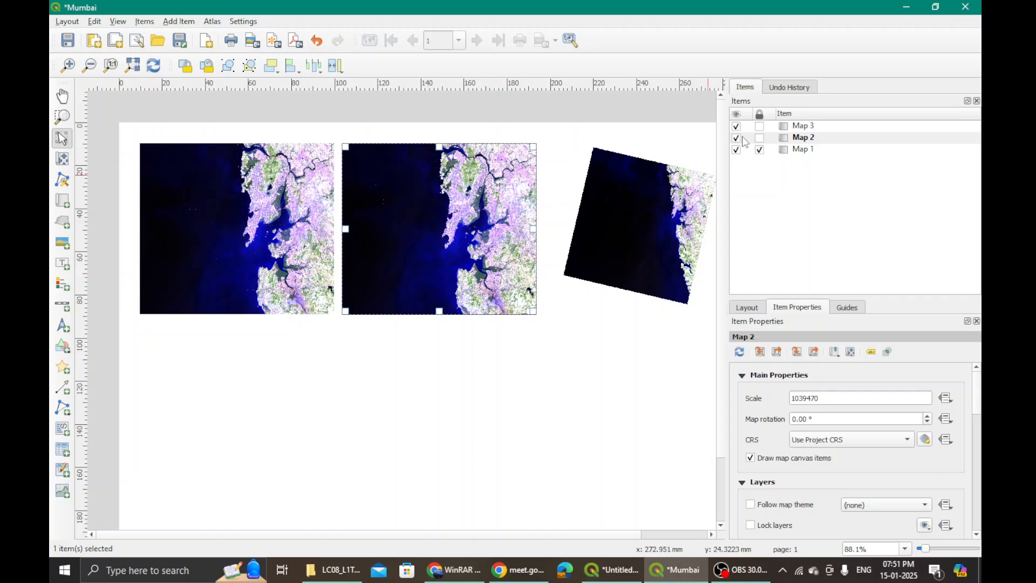
- Check the Composite_1_7 band combination in the main project window and compare it with Map 2 and Map 3 in the Mumbai layout
click(613, 570)
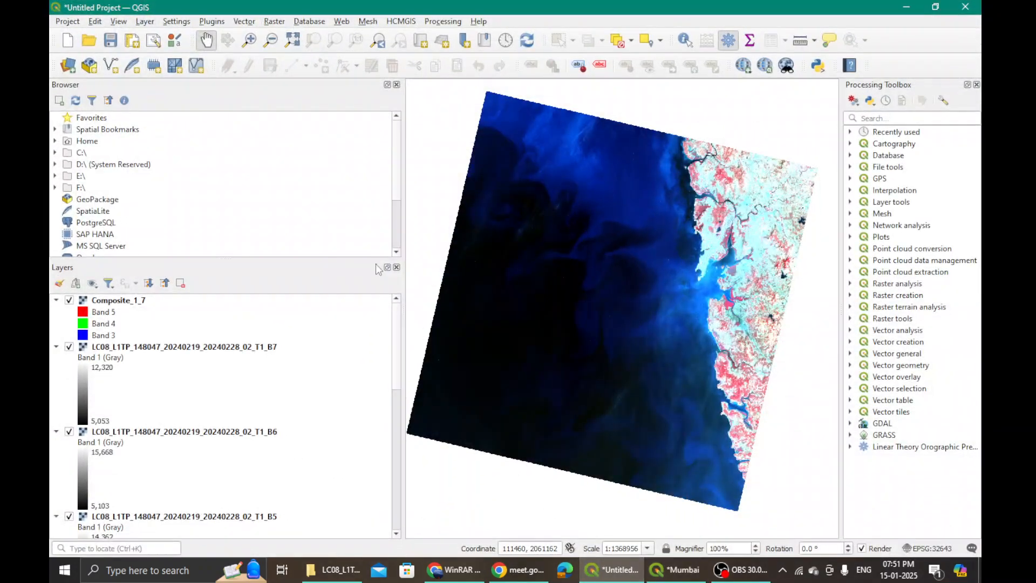
click(124, 306)
click(675, 571)
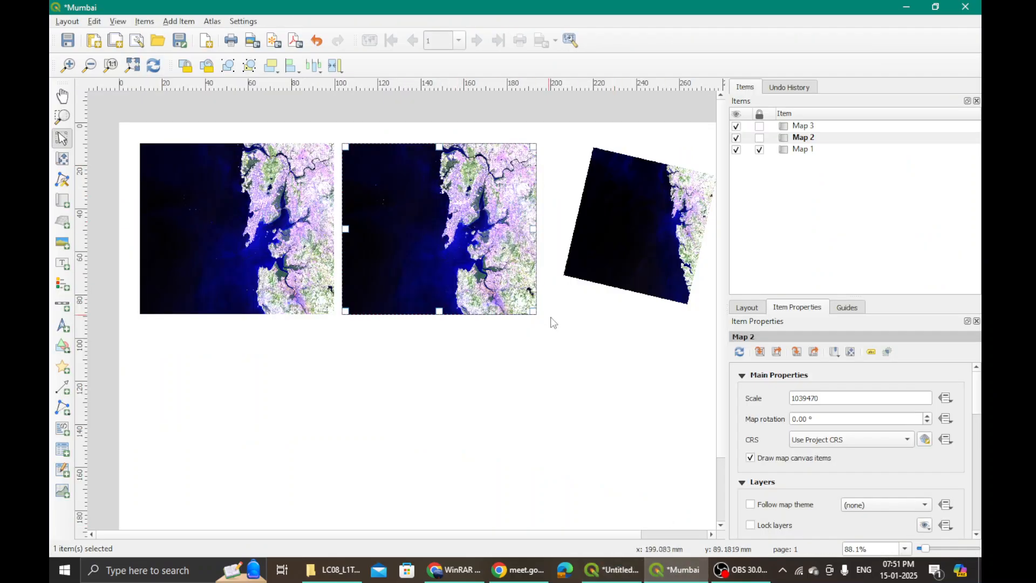
click(483, 316)
click(482, 310)
click(618, 254)
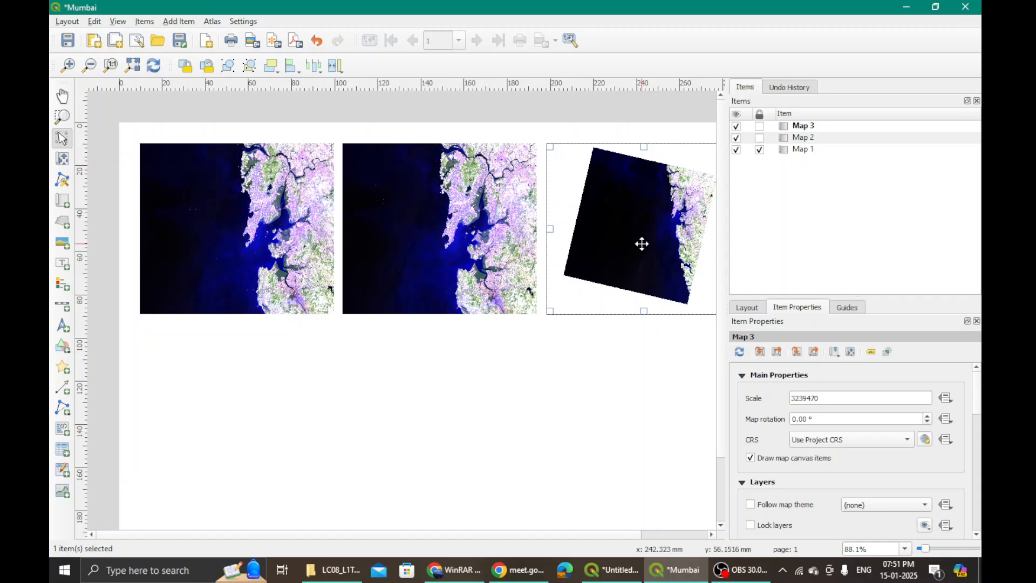
click(588, 397)
click(618, 272)
- Hide Map 2 and show it again
click(811, 141)
click(736, 138)
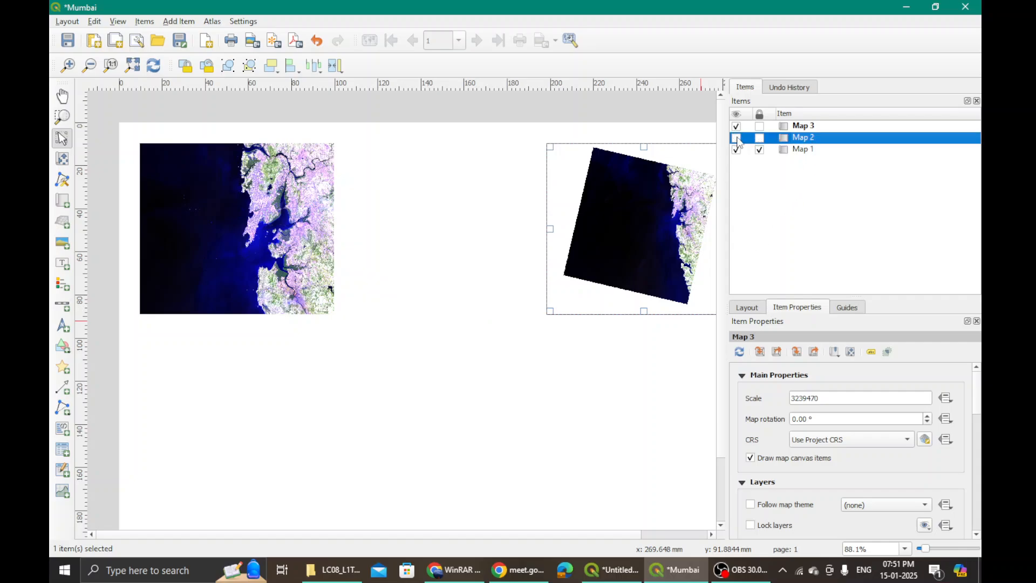
click(737, 138)
- Delete Map 2 and move Map 3 into its place beside Map 1
click(431, 197)
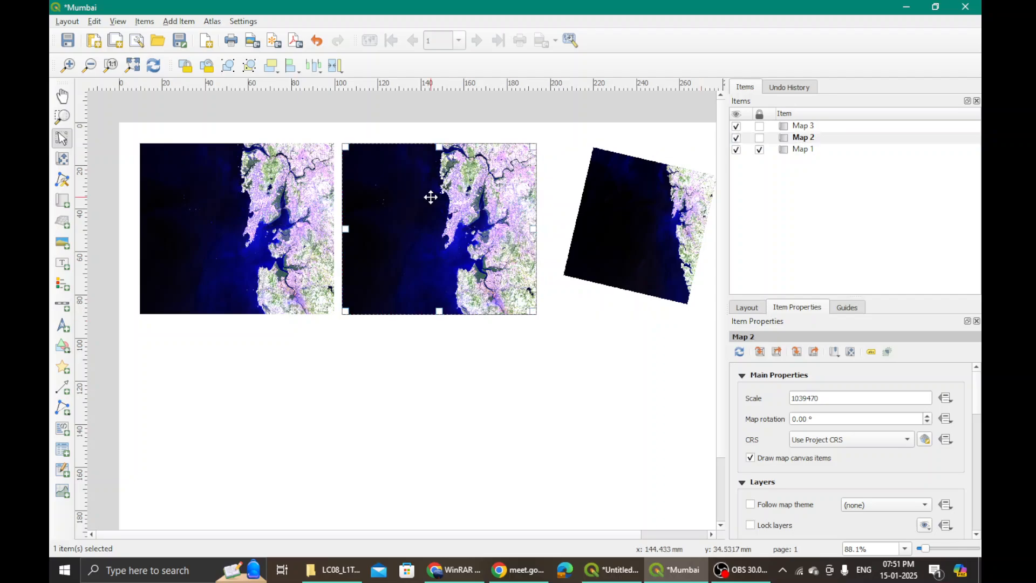
key(Delete)
click(599, 222)
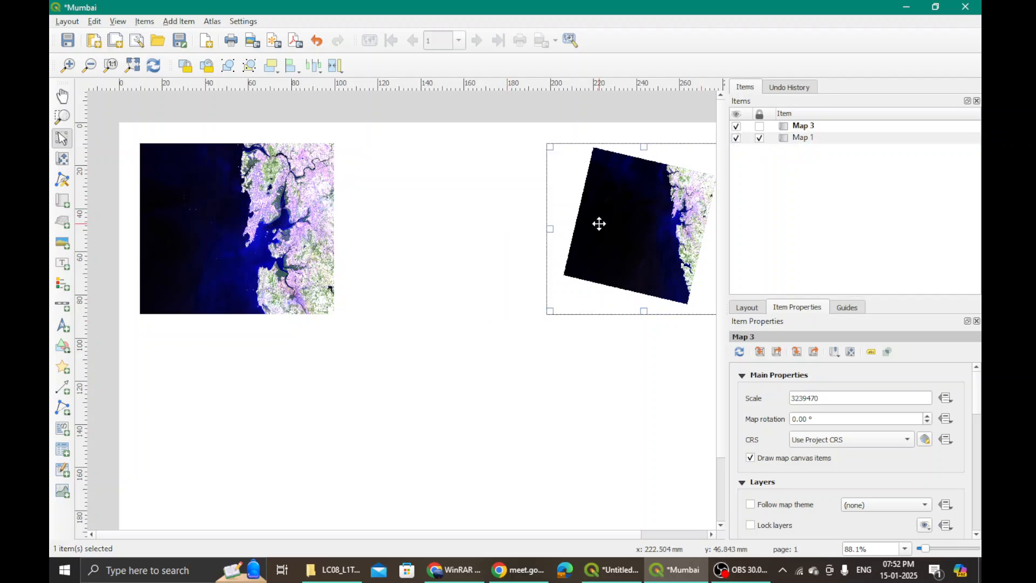
drag(603, 222, 406, 223)
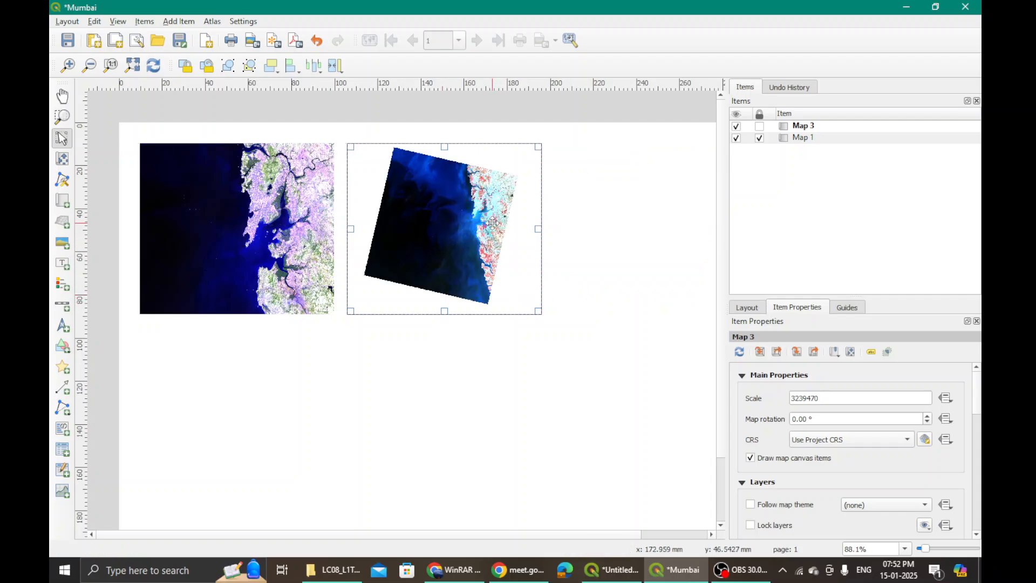
- Zoom into Map 3's content and set its scale to 1039470
click(62, 165)
scroll(482, 225, up, 1)
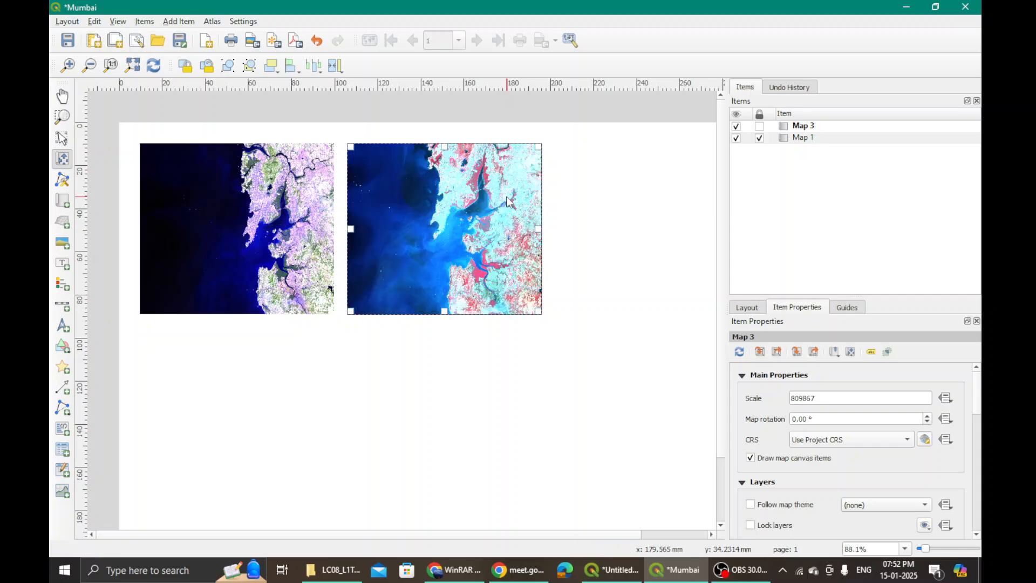
double_click(826, 397)
key(BackSpace)
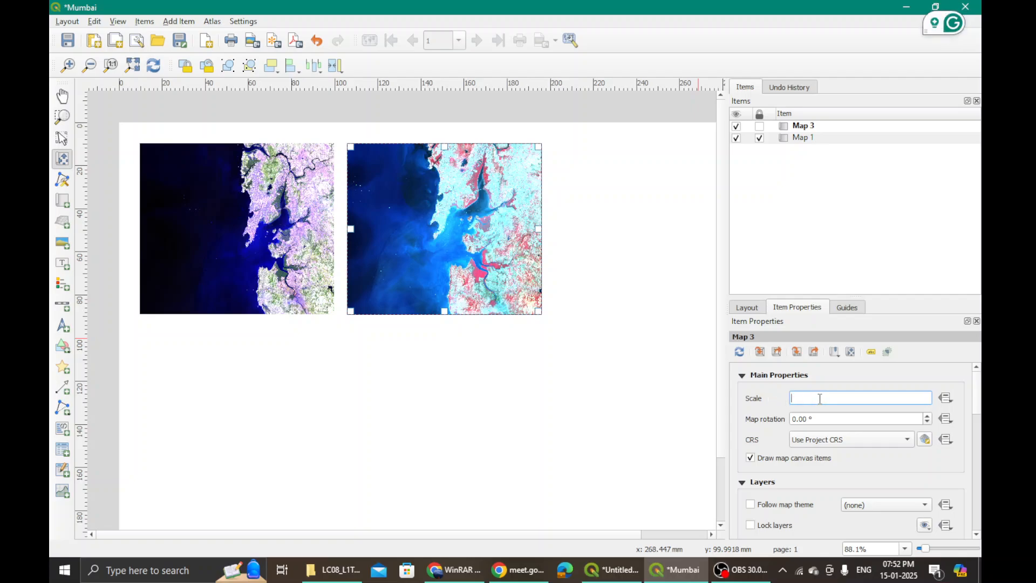
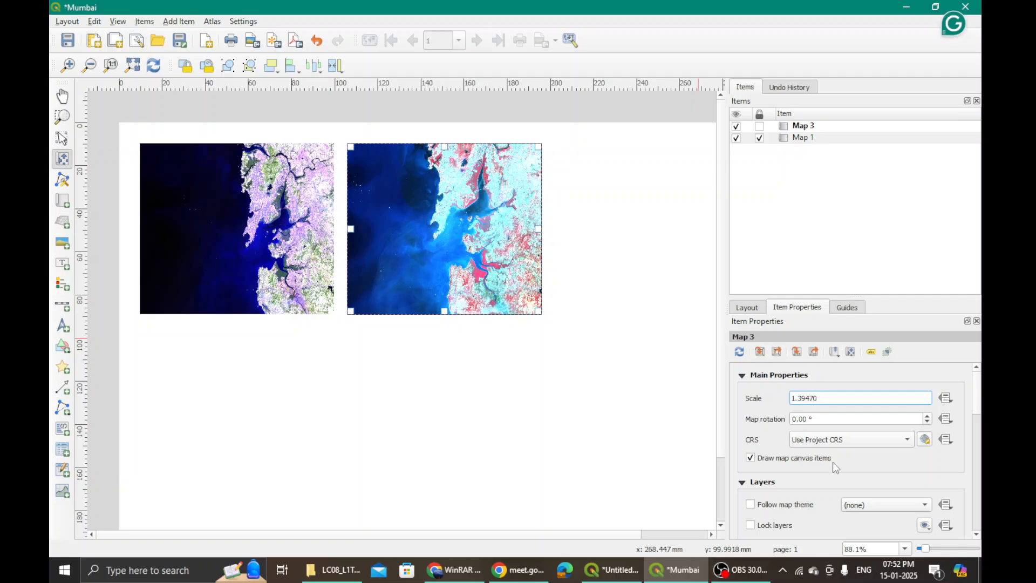
key(BackSpace)
text(0)
click(828, 420)
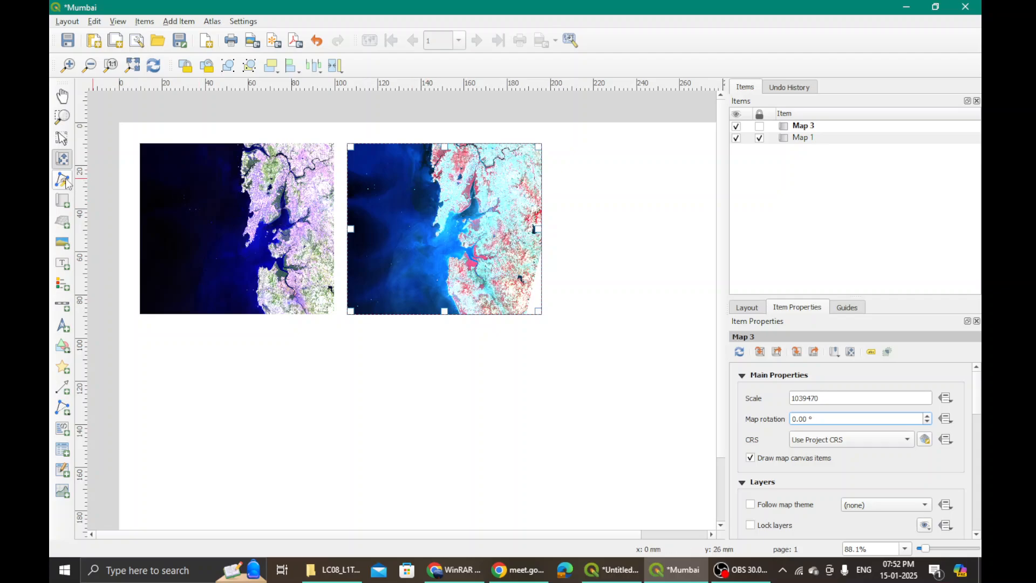
- Shift the content inside Map 3 so the coastline is framed like the one in Map 1
drag(467, 212, 477, 215)
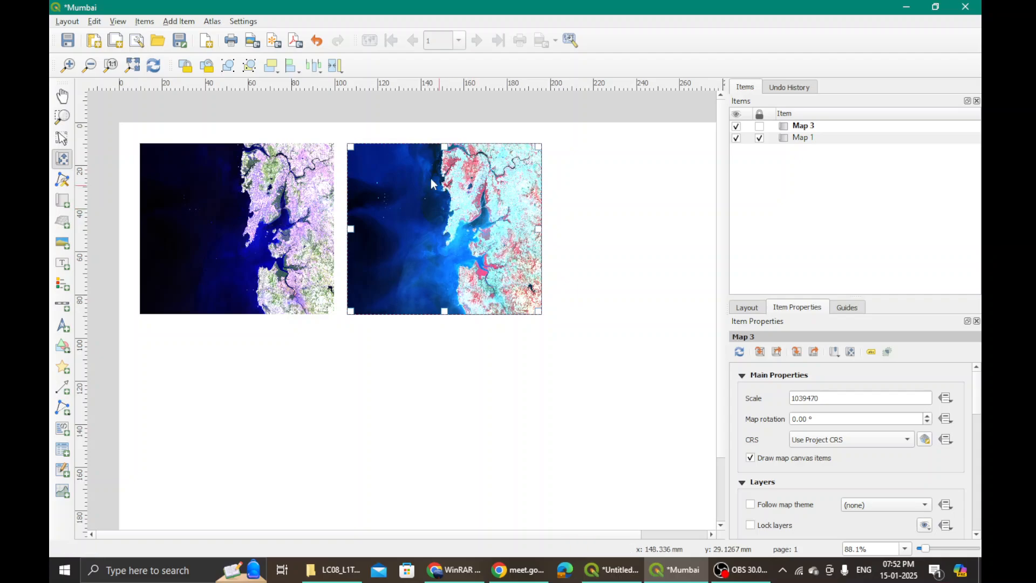
drag(468, 175, 475, 182)
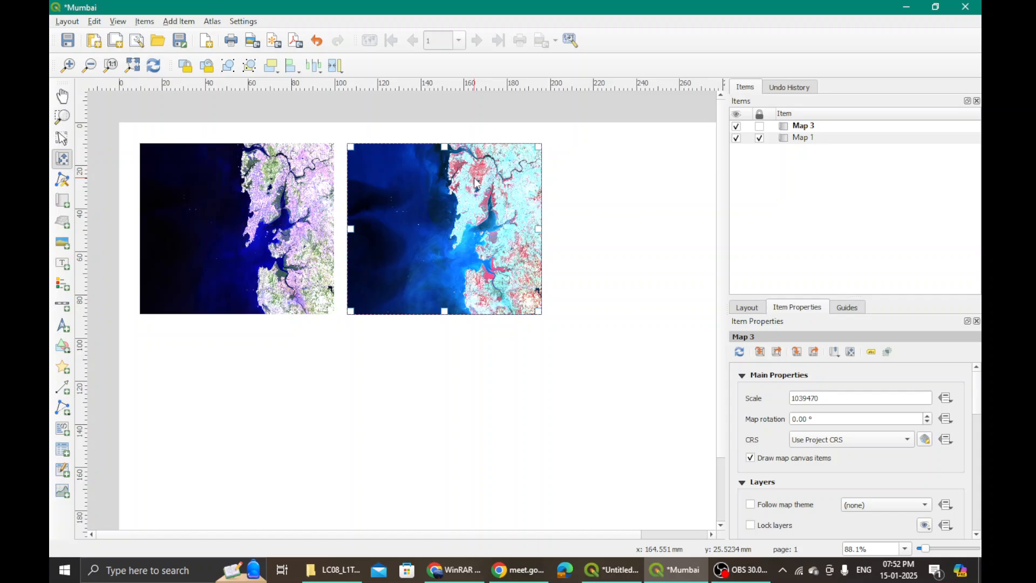
click(475, 179)
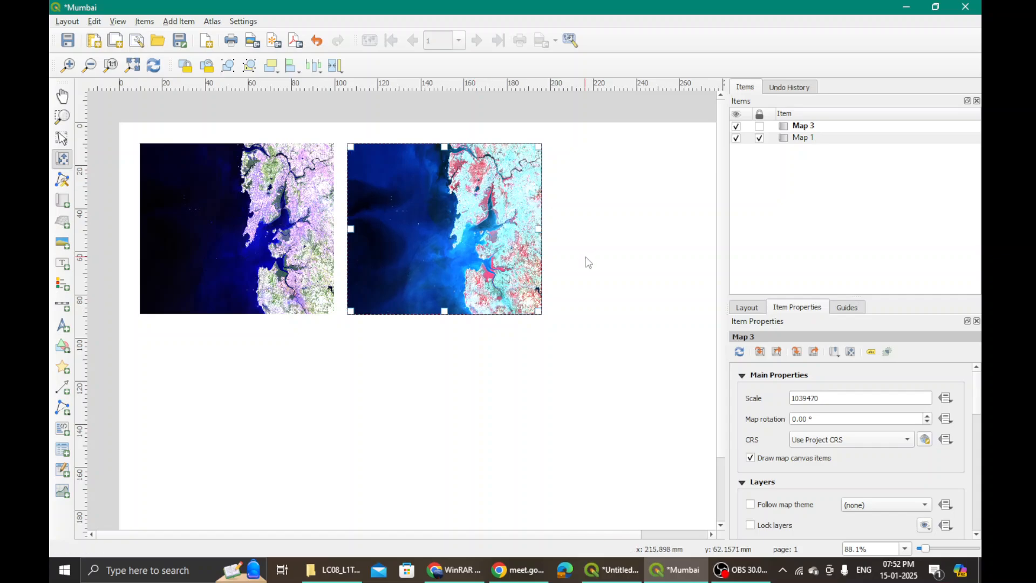
- Lock the Map 3 item and turn on Lock layers and Lock styles for layers for it
click(758, 126)
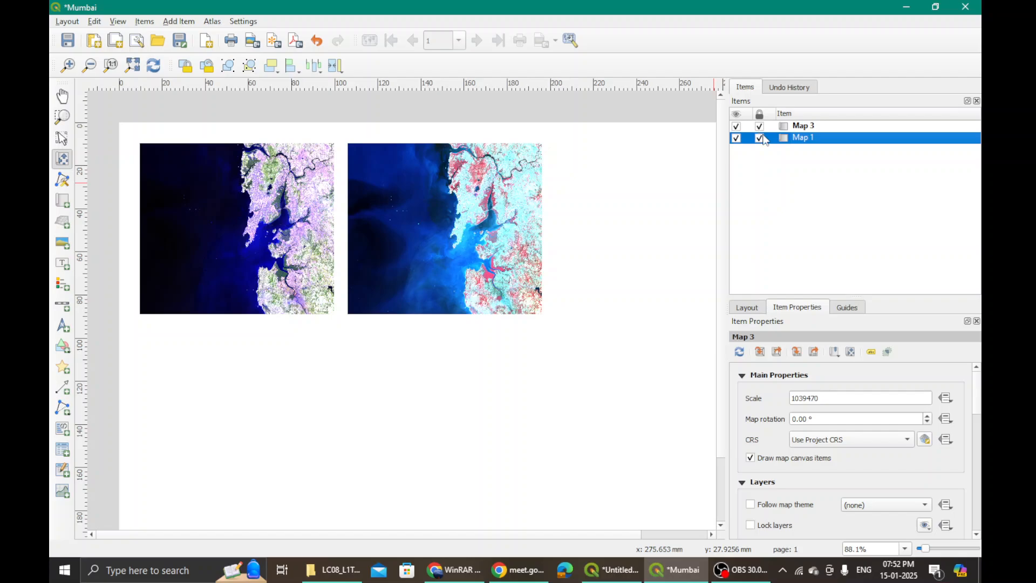
click(750, 505)
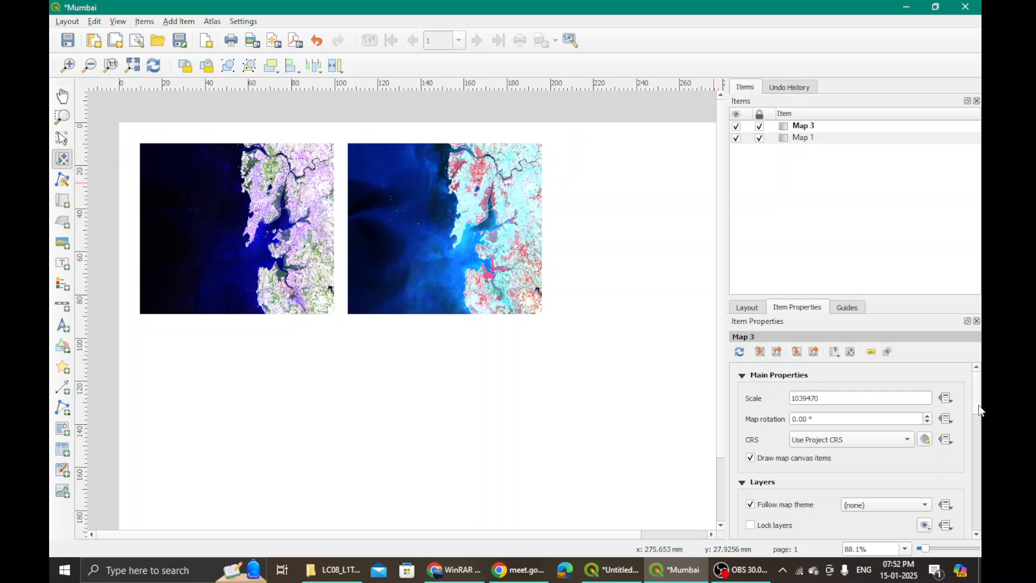
drag(978, 410, 978, 427)
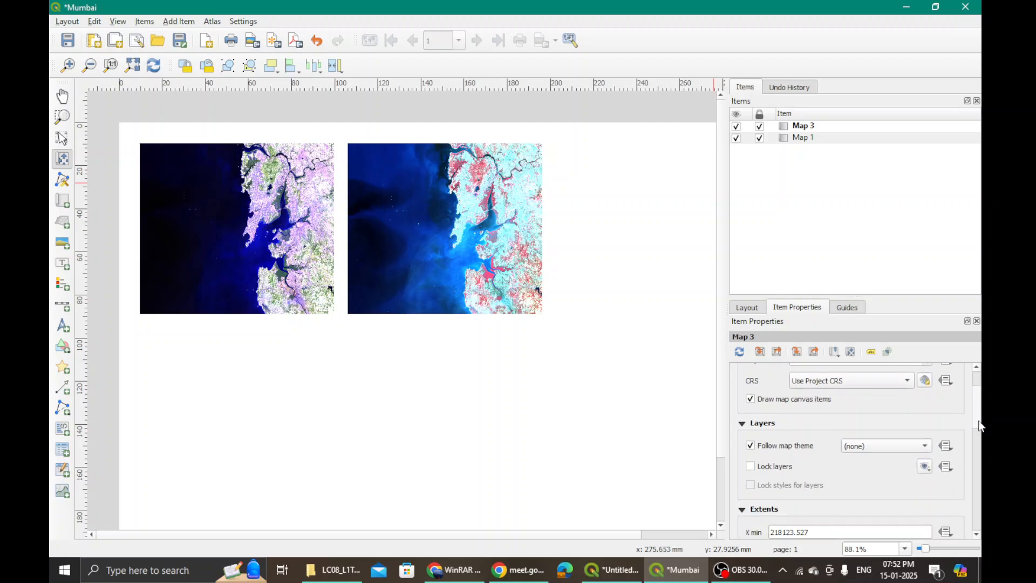
click(750, 466)
click(750, 485)
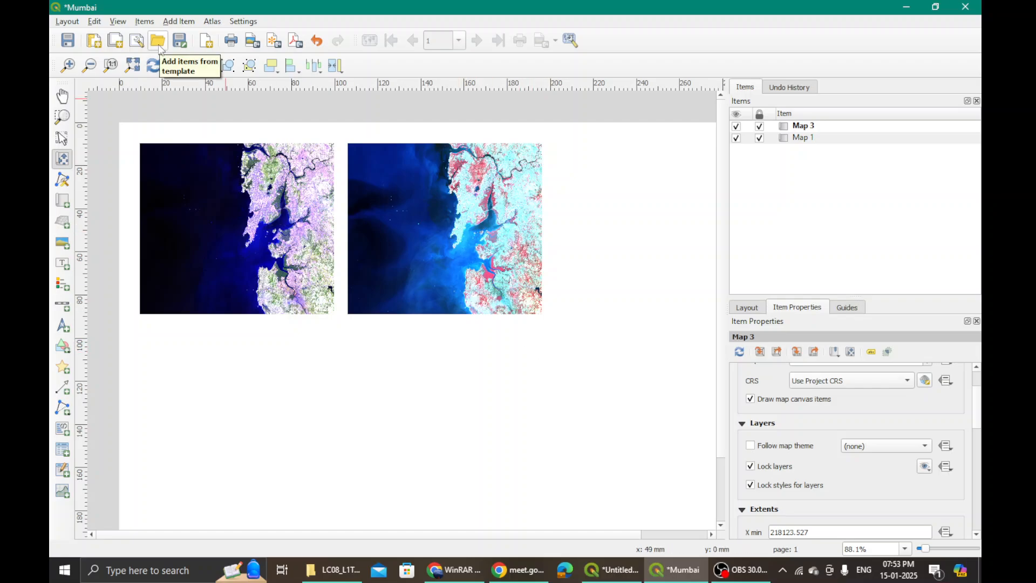
- Add a new map the same size as Map 3 and place it in the top row on the far side of Map 3
click(179, 21)
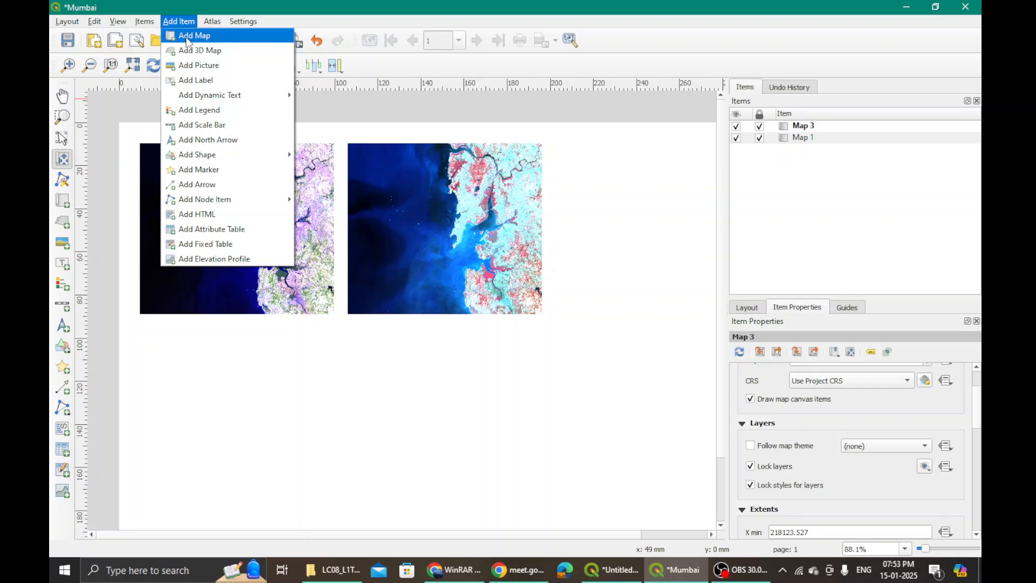
click(205, 34)
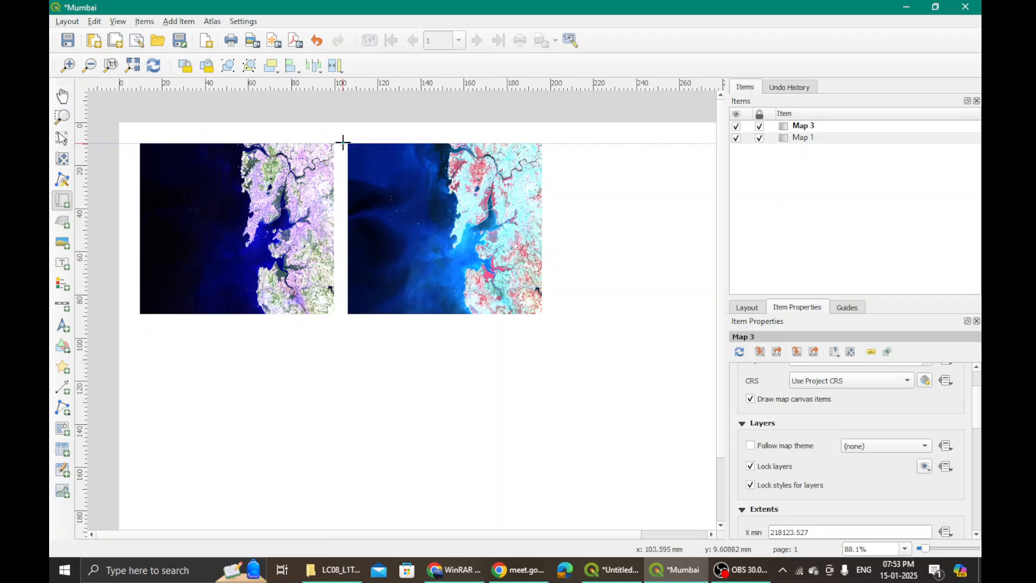
drag(349, 143, 540, 313)
drag(446, 227, 644, 220)
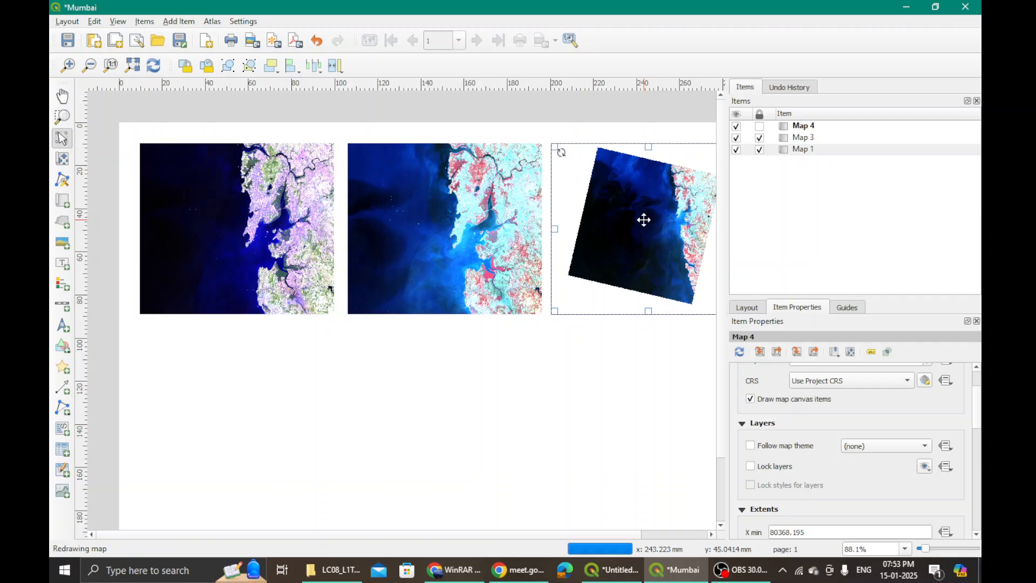
- In the main project window, render Composite_1_7 with Band 6 as red, Band 5 as green and Band 2 as blue, then return to the Mumbai layout
click(613, 569)
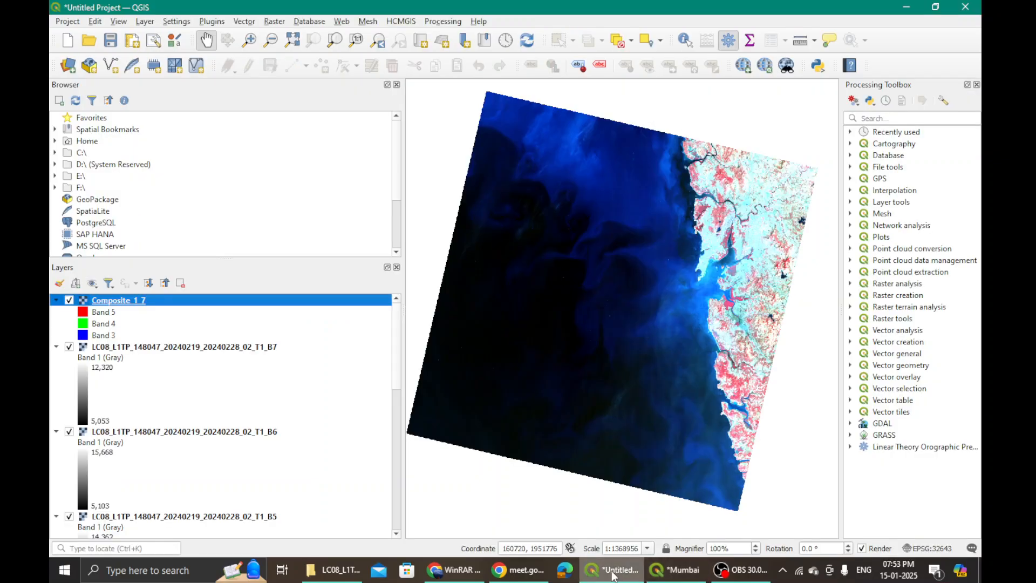
double_click(94, 312)
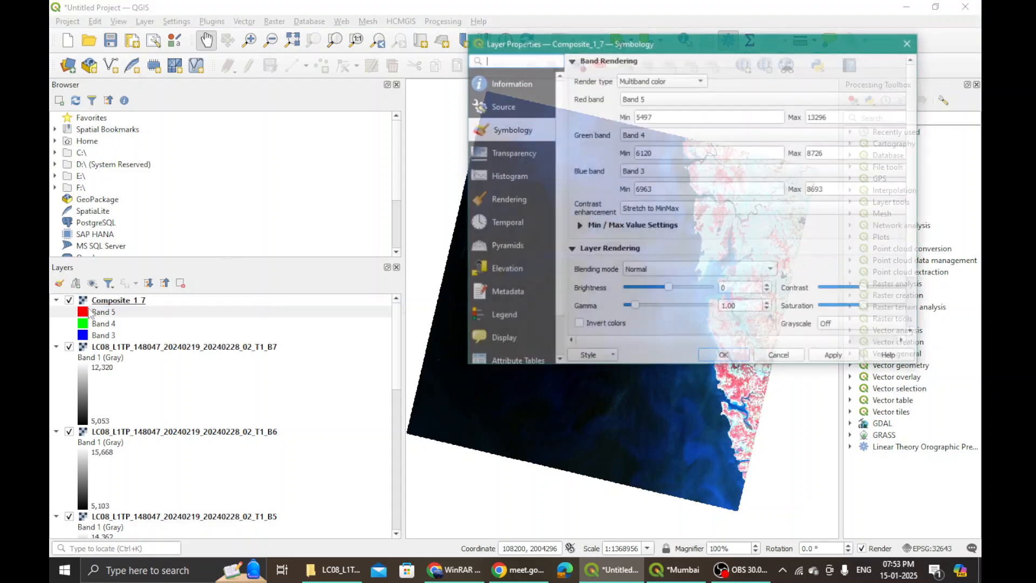
click(670, 102)
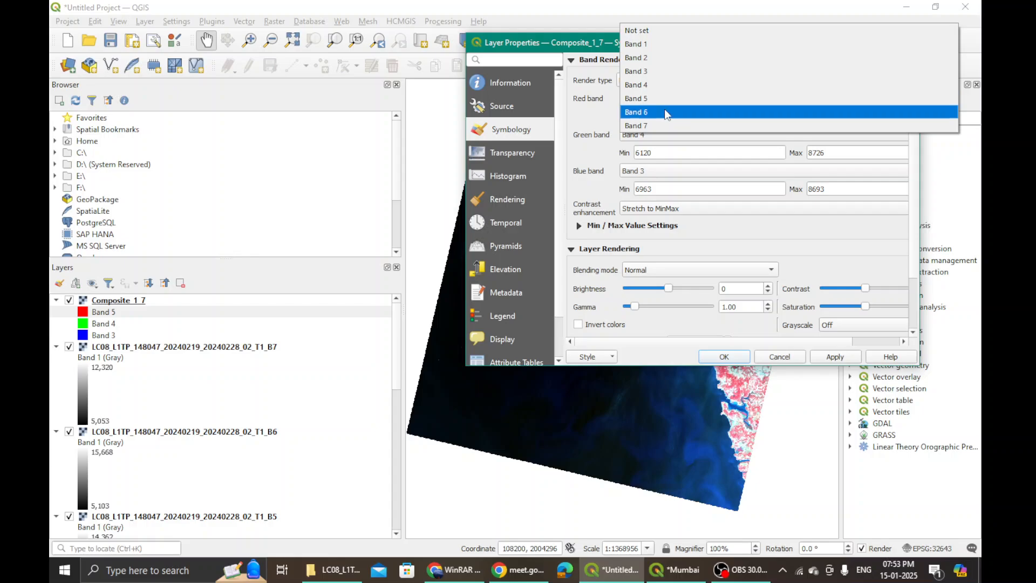
click(665, 110)
click(660, 135)
click(656, 148)
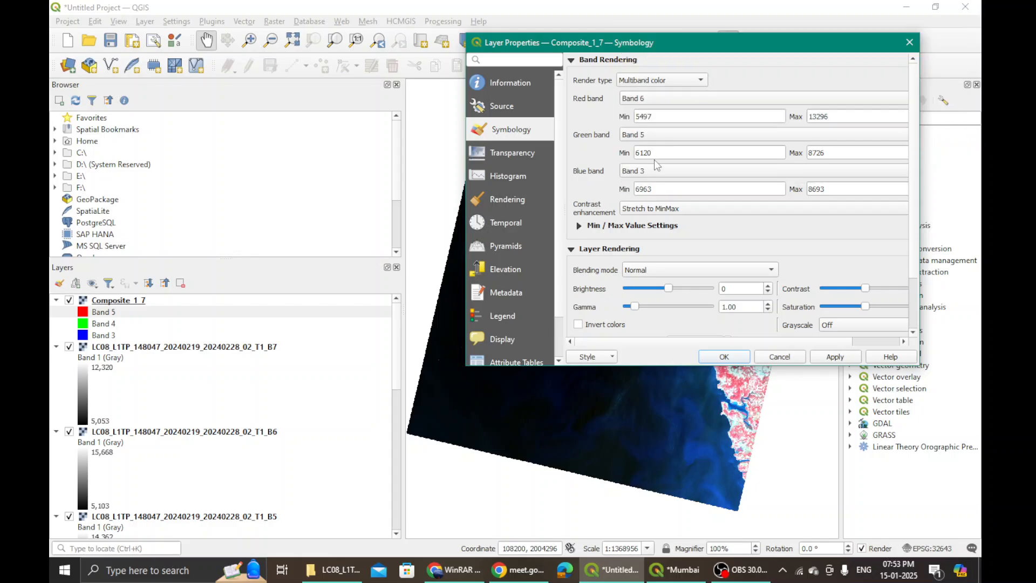
click(654, 168)
click(648, 158)
click(827, 358)
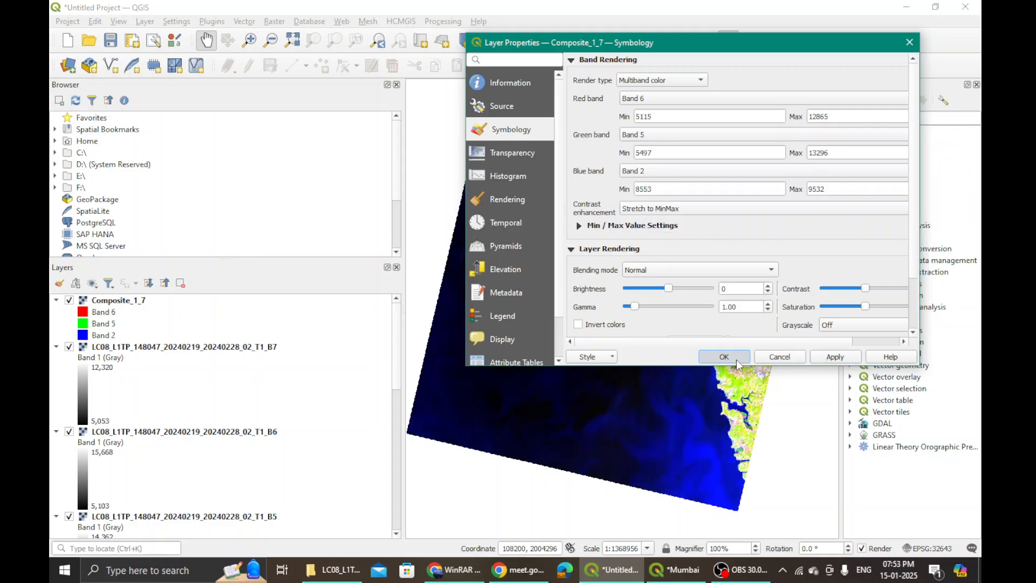
click(724, 357)
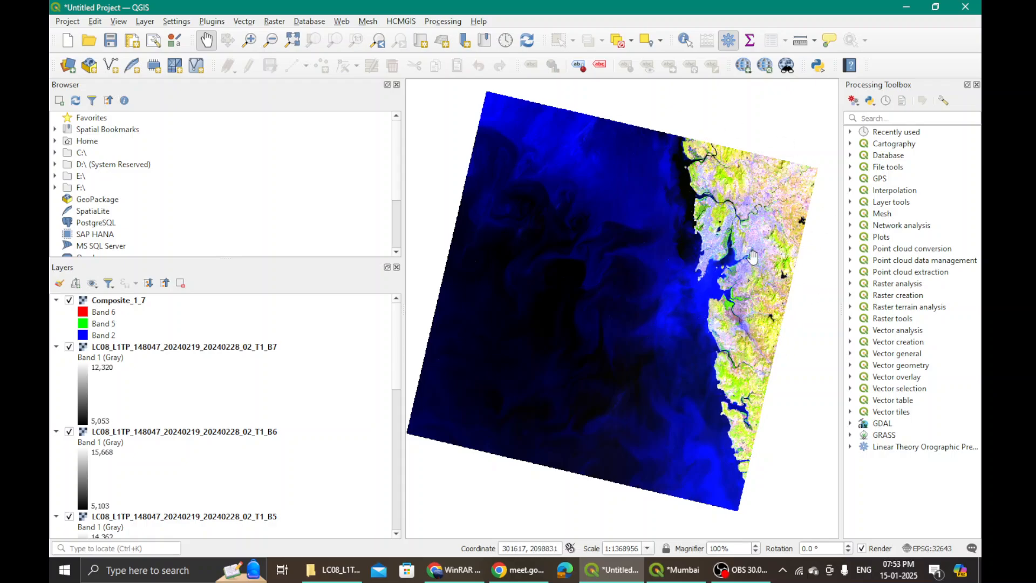
click(688, 577)
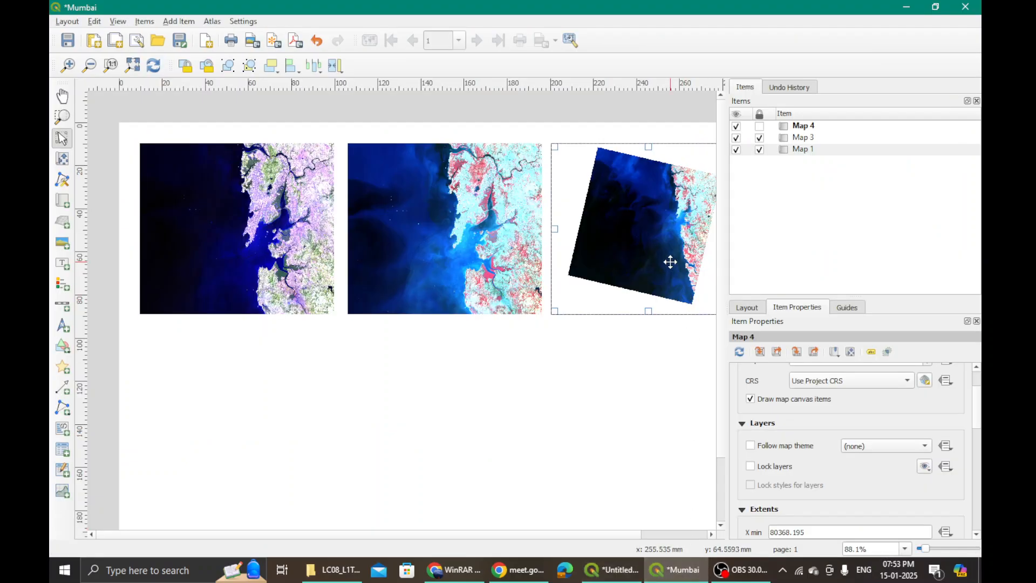
click(675, 336)
click(672, 260)
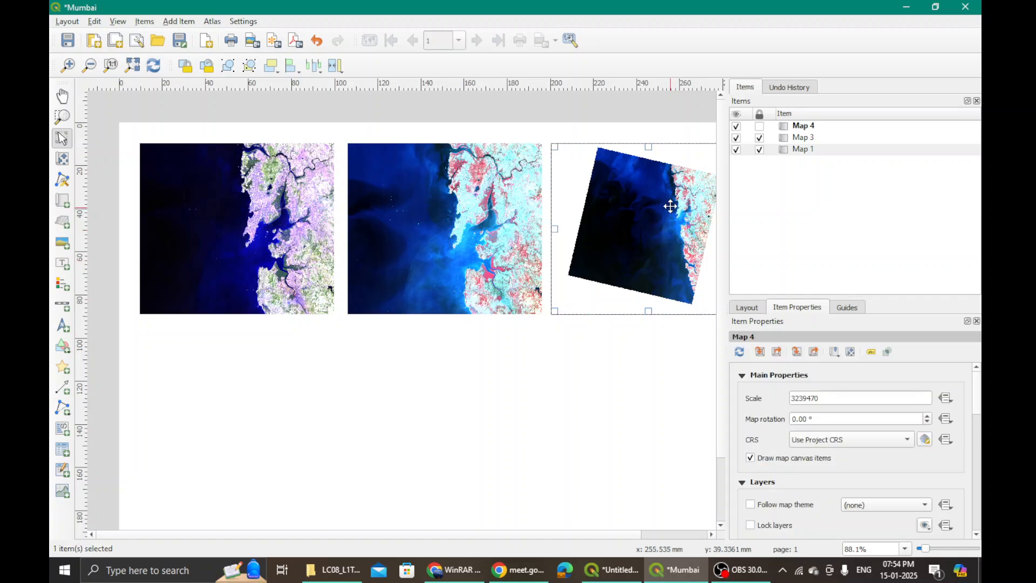
scroll(633, 537, right, 2)
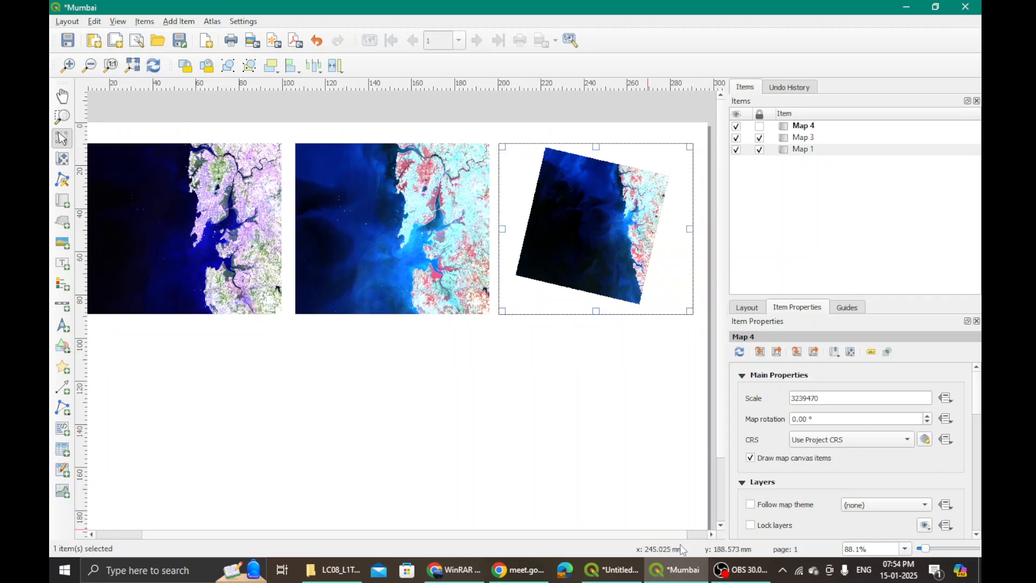
right_click(642, 292)
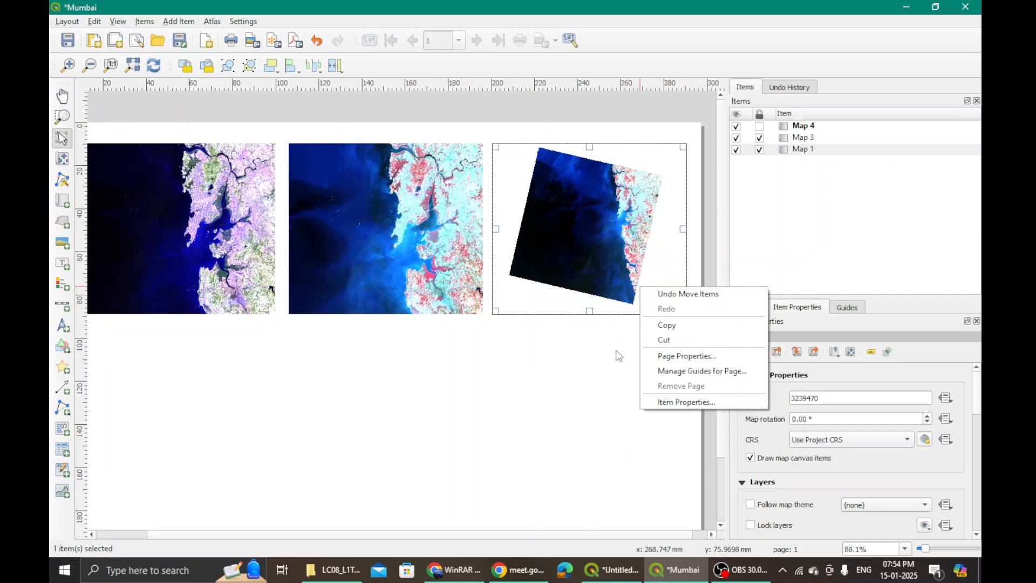
click(619, 354)
click(648, 268)
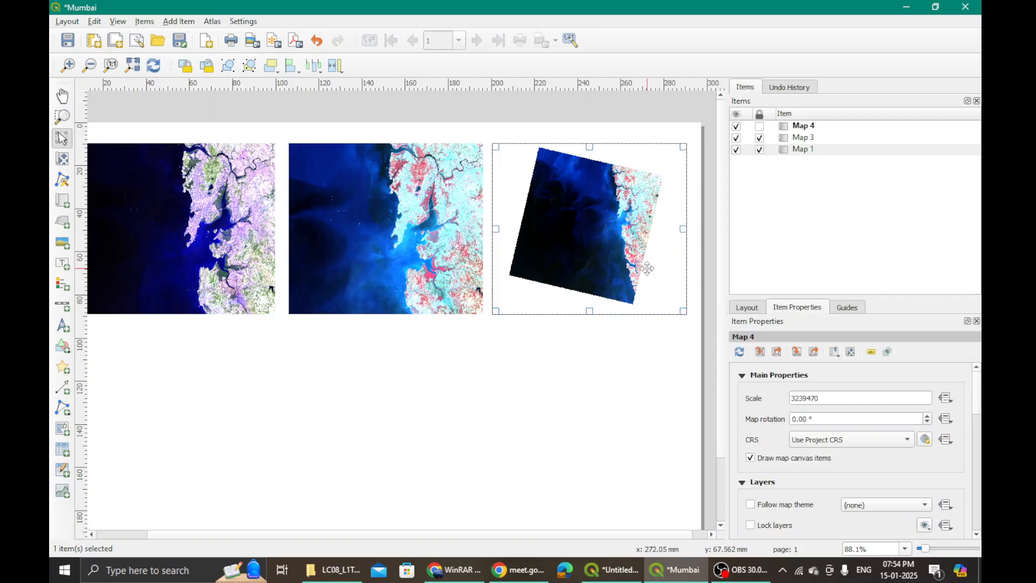
click(818, 182)
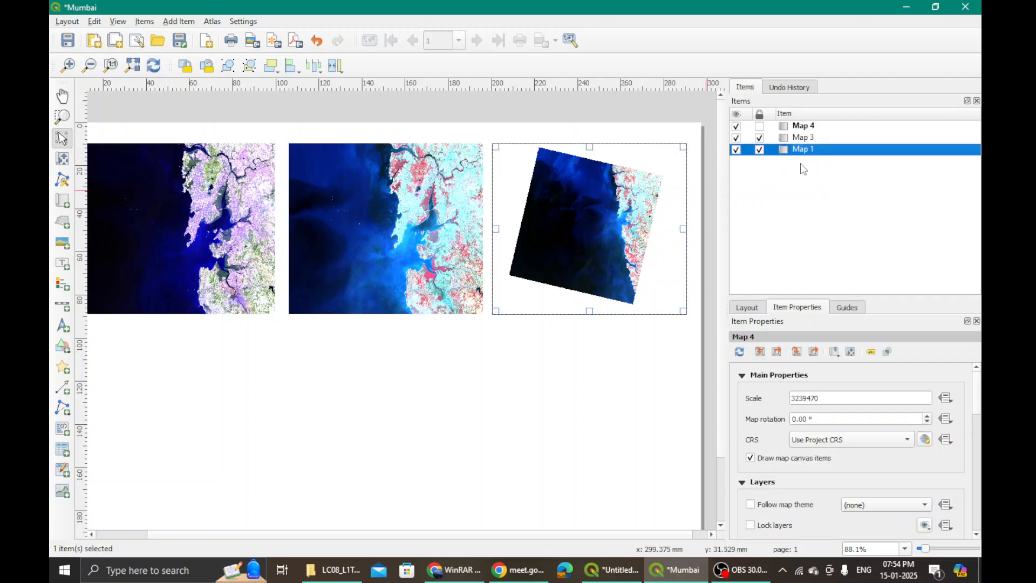
click(802, 128)
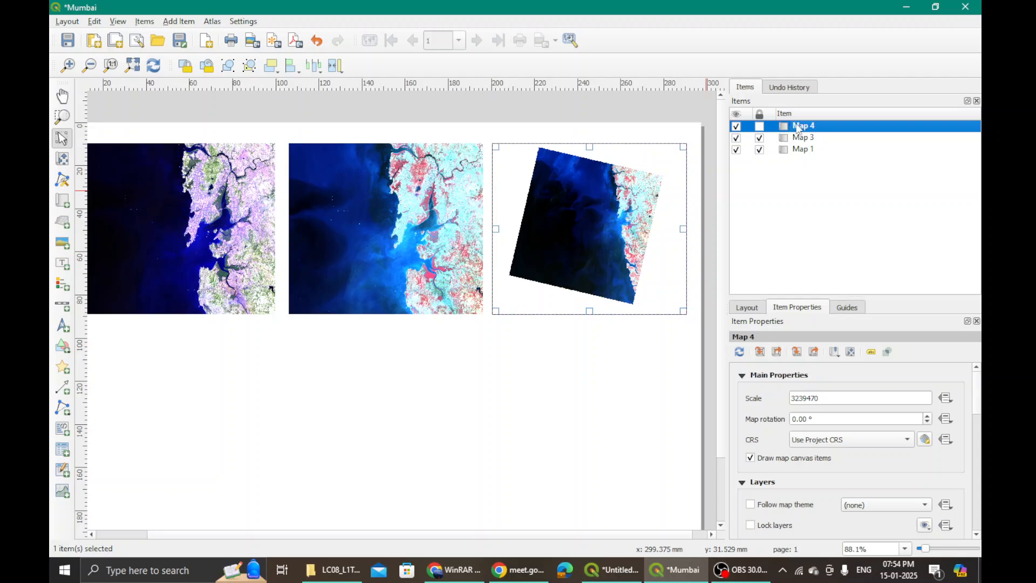
double_click(811, 127)
click(835, 126)
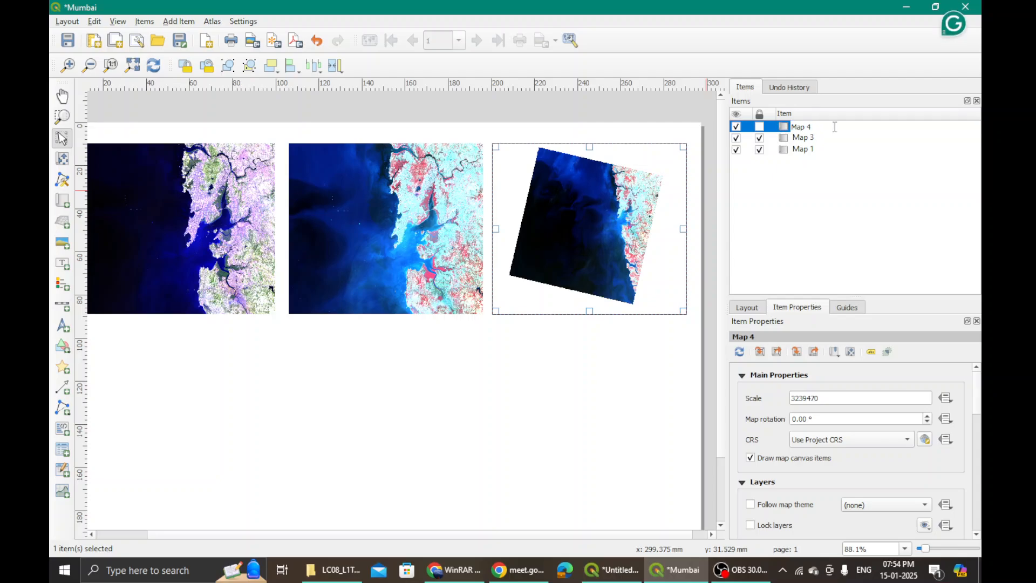
click(824, 164)
right_click(628, 179)
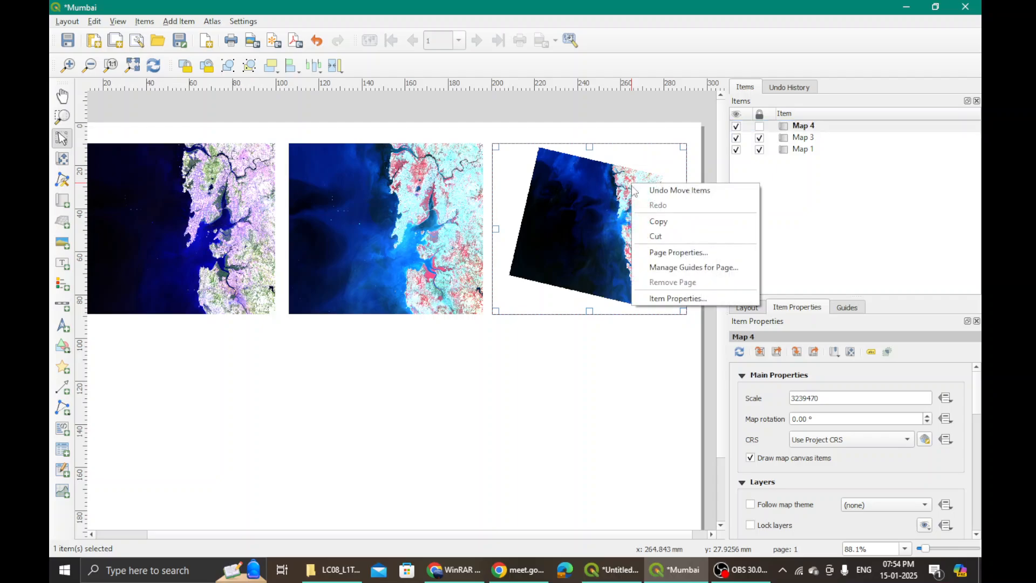
click(608, 261)
click(544, 293)
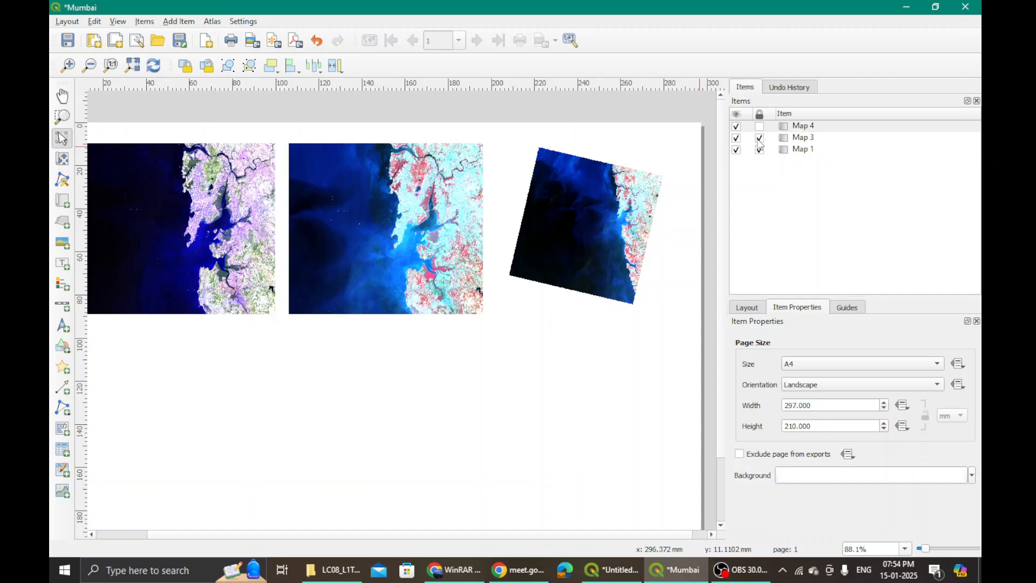
click(565, 267)
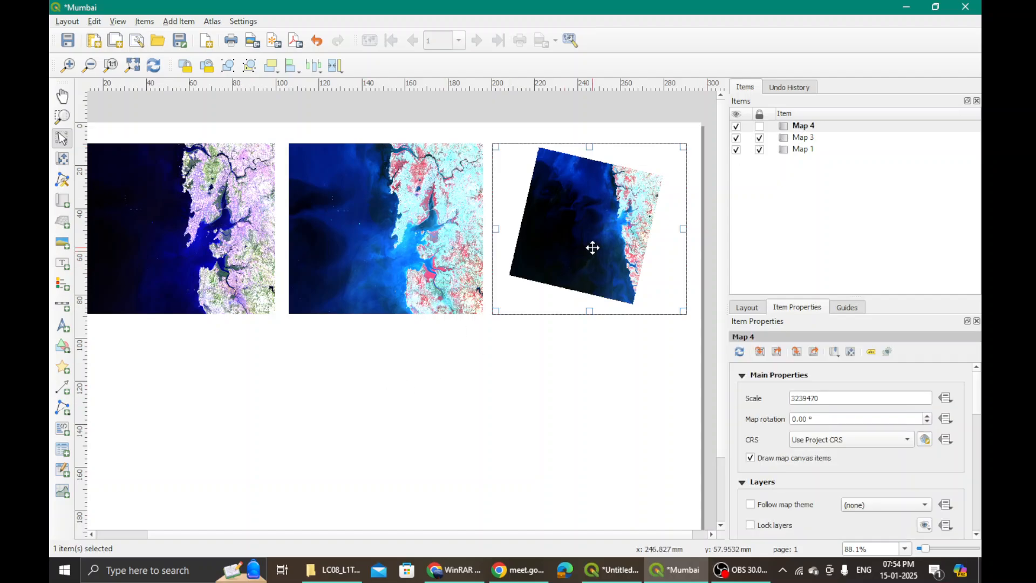
click(597, 394)
- Add a smaller map in the empty area below Map 3
click(179, 21)
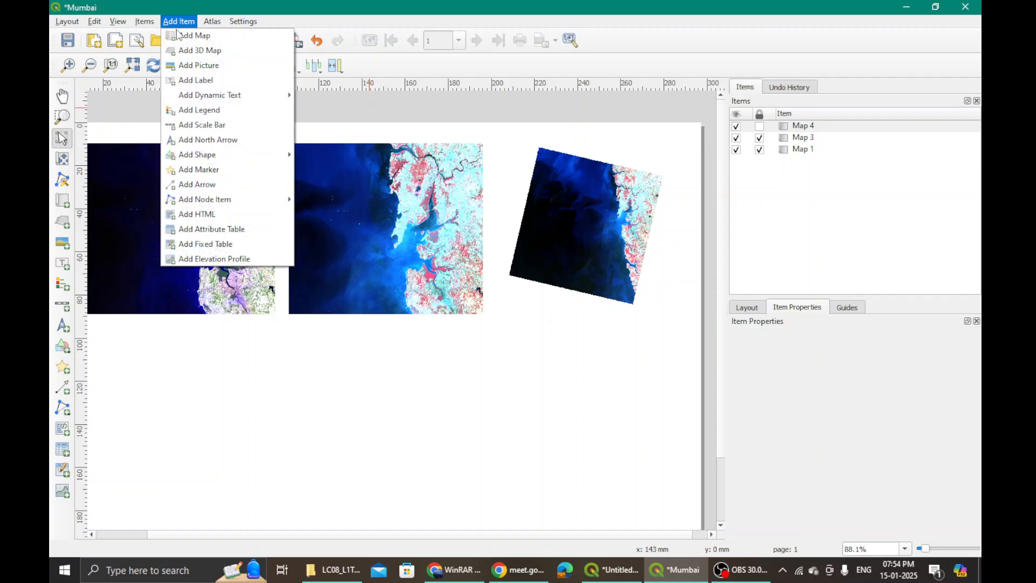
click(192, 35)
drag(312, 348, 478, 444)
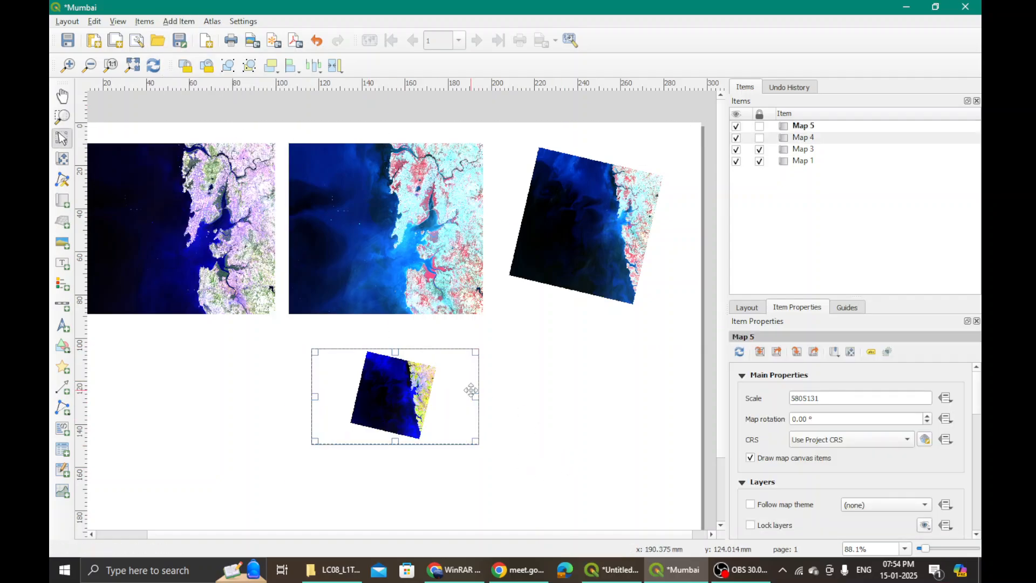
- Set Map 4's scale to 1039470
click(629, 226)
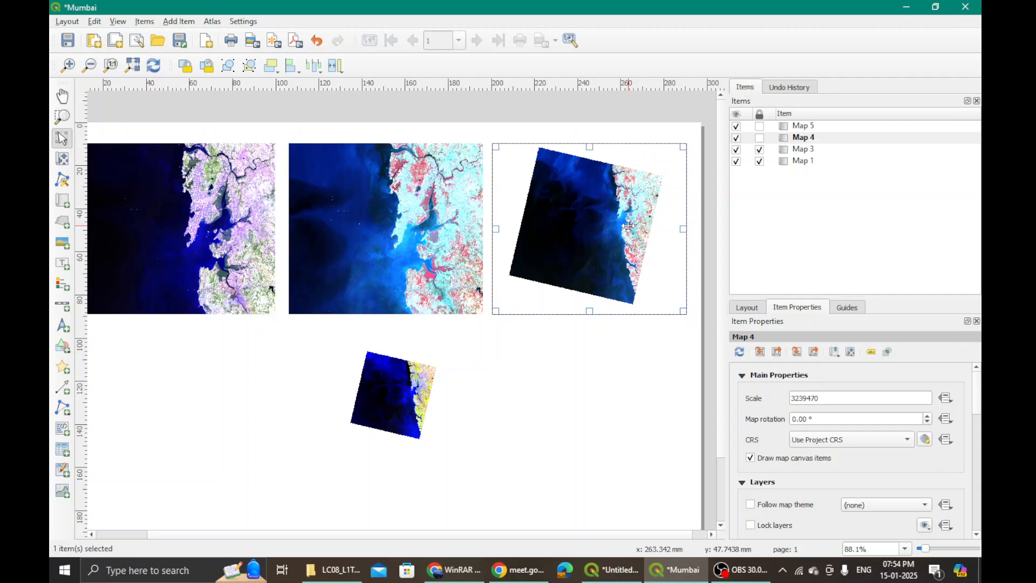
click(635, 309)
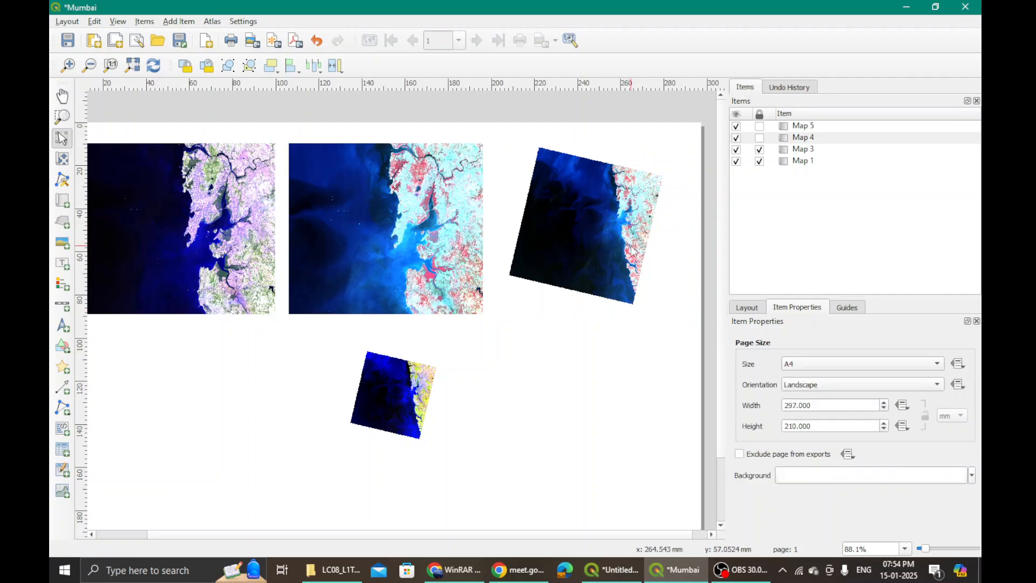
click(630, 245)
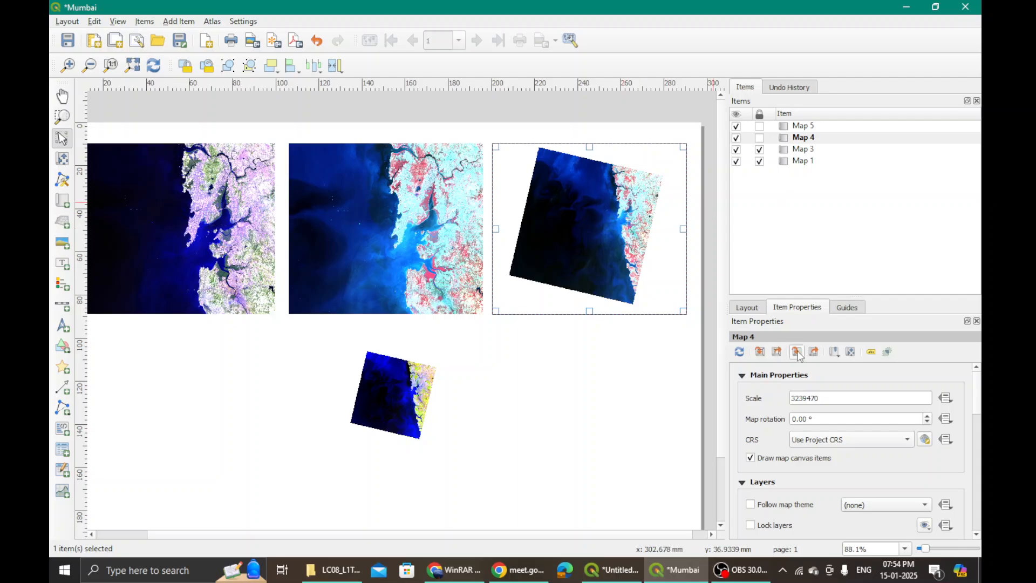
click(839, 397)
double_click(838, 397)
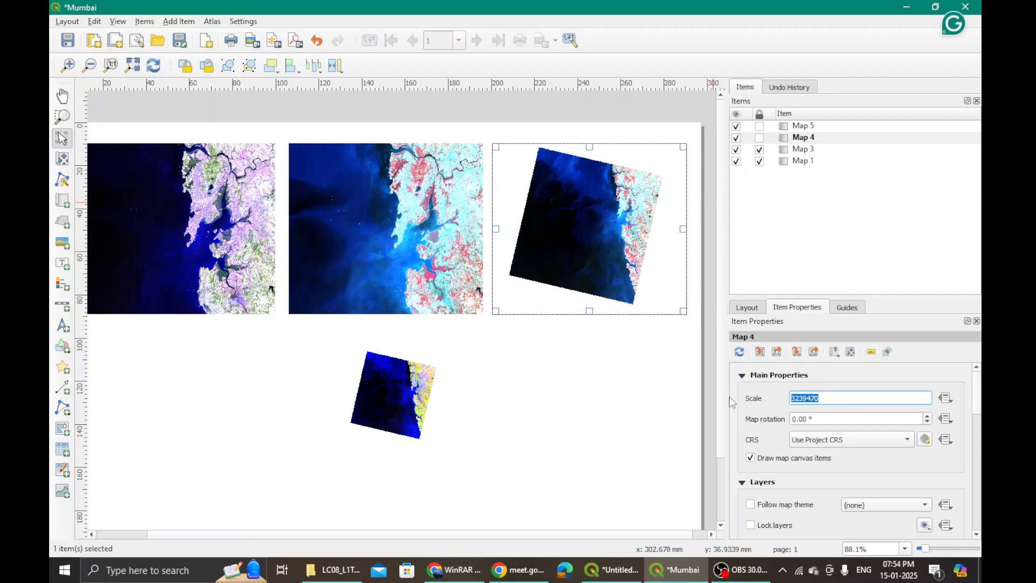
key(BackSpace)
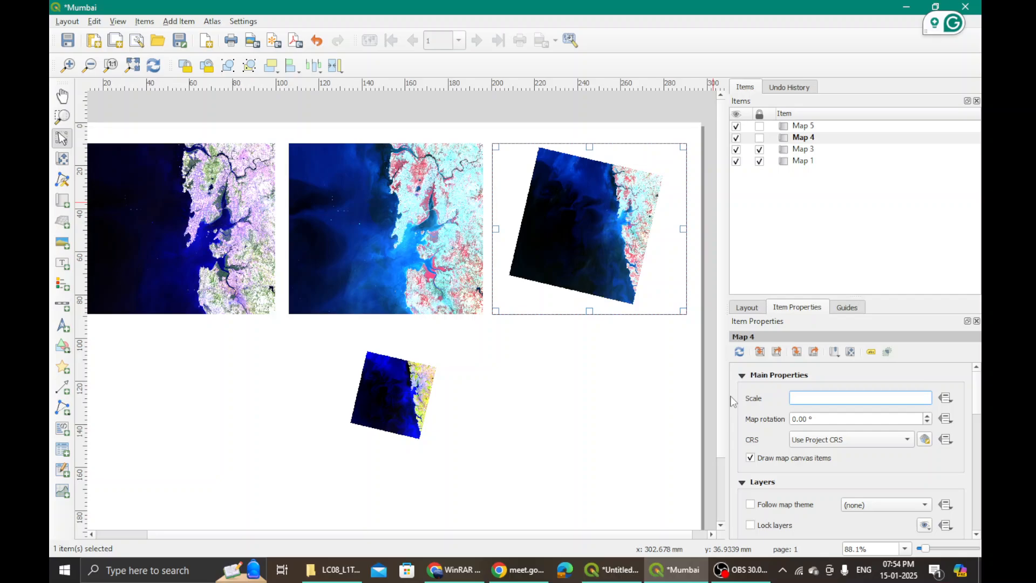
text(1039)
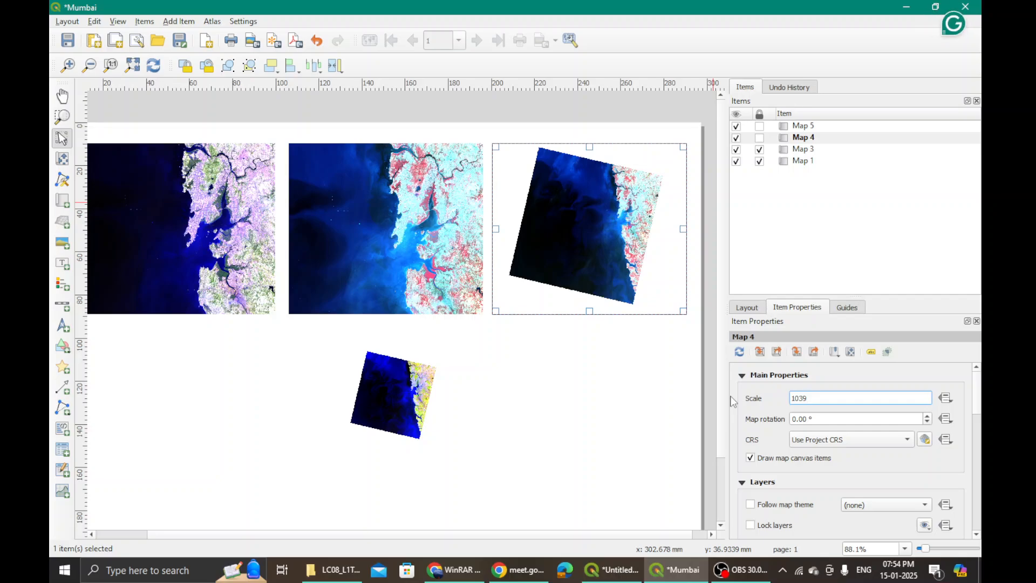
text(470)
click(842, 420)
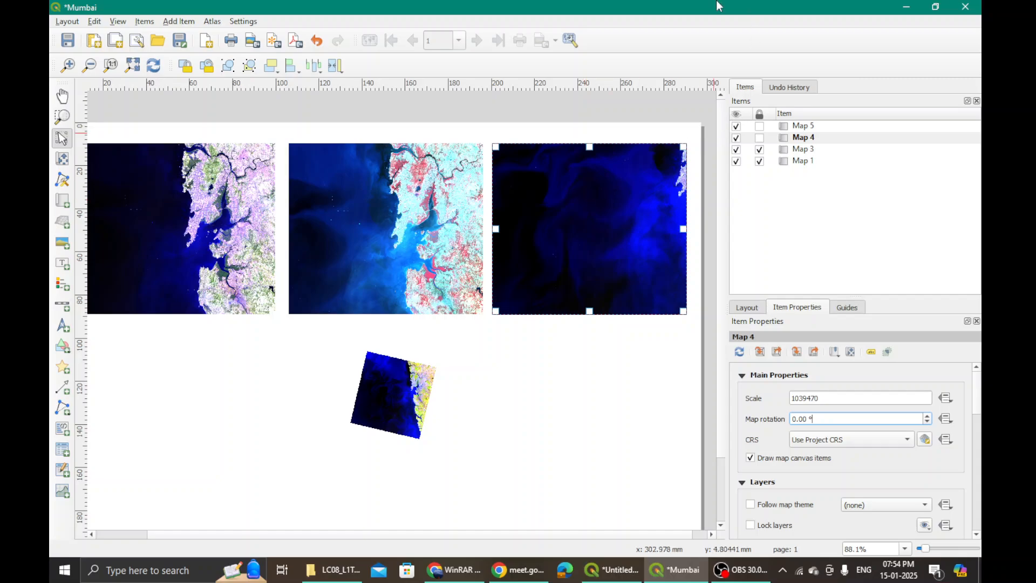
- Reposition Map 4's content within its frame to show the same stretch of Mumbai coastline as Map 3
click(62, 158)
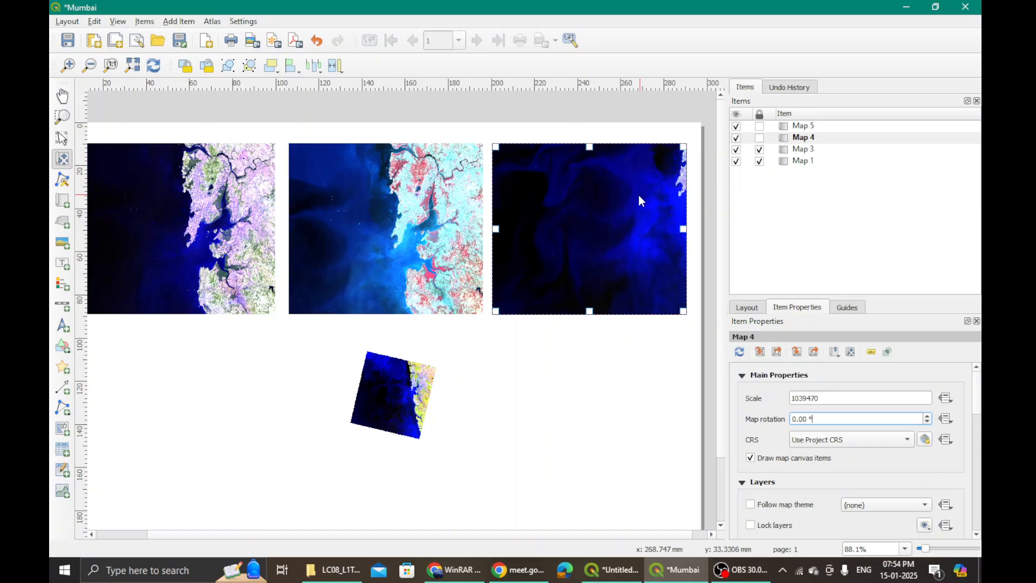
drag(635, 199, 601, 211)
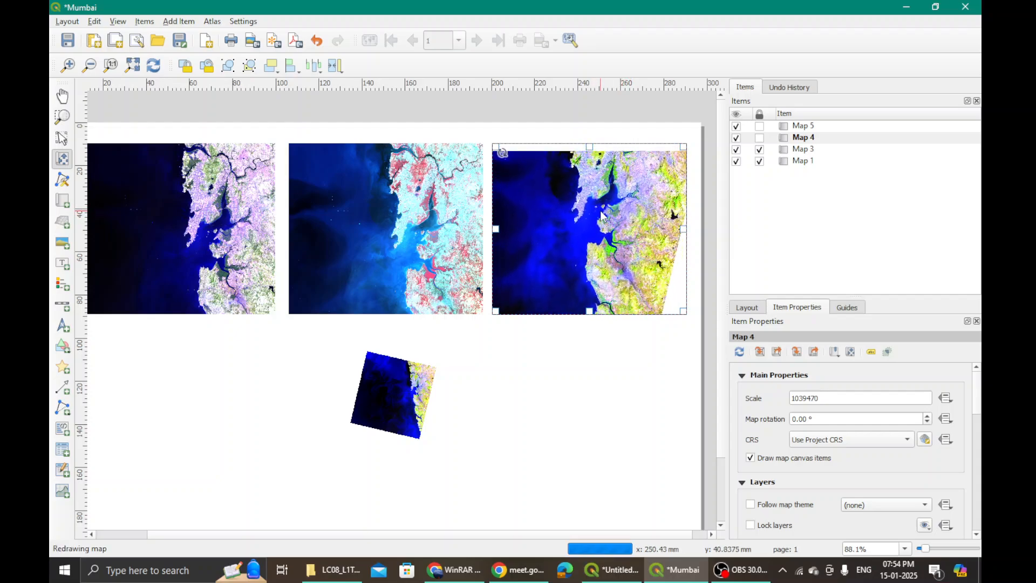
drag(592, 199, 586, 216)
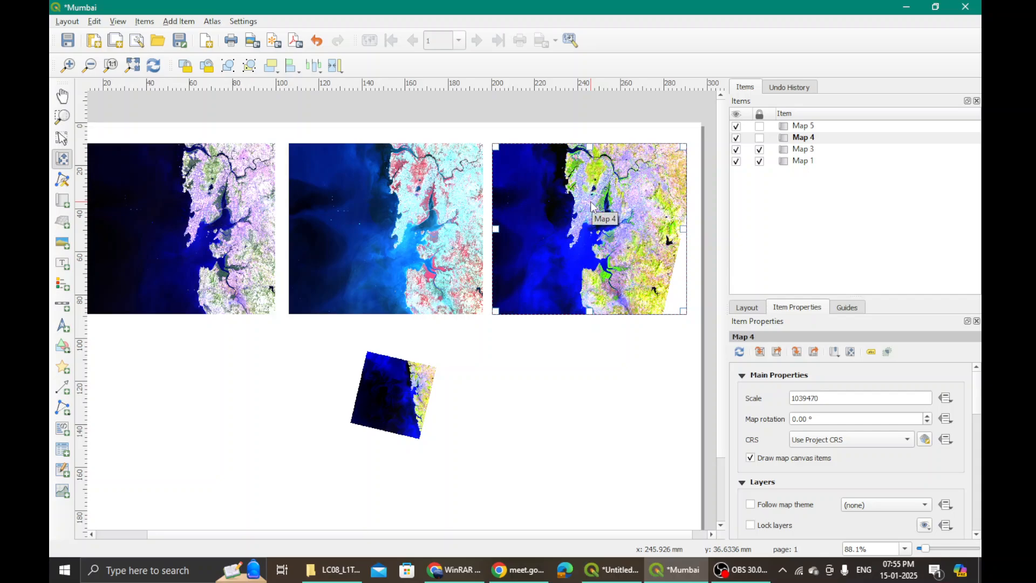
drag(591, 206, 619, 207)
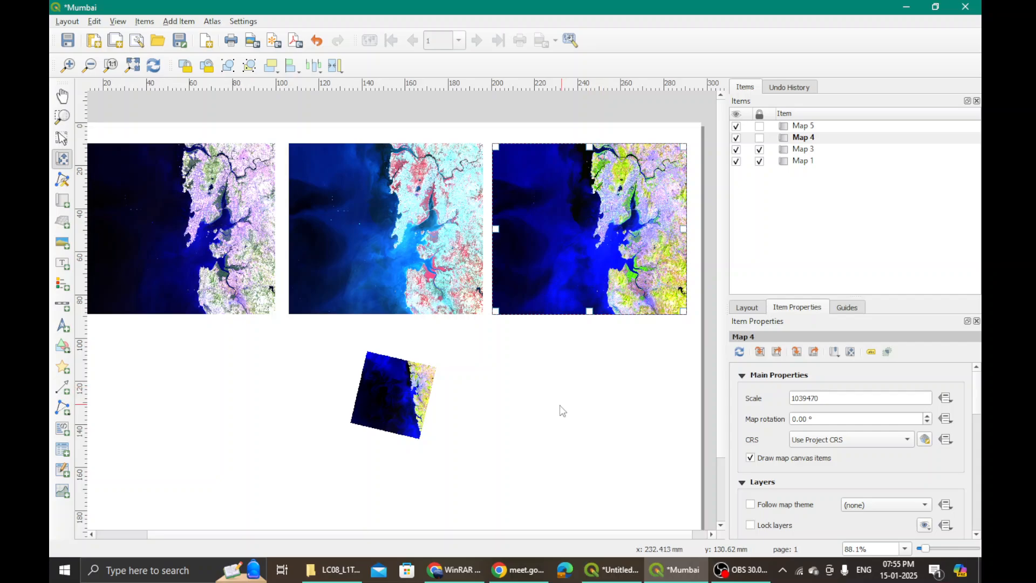
- Lock Map 4's position on the page and lock its layers and layer styles
click(760, 138)
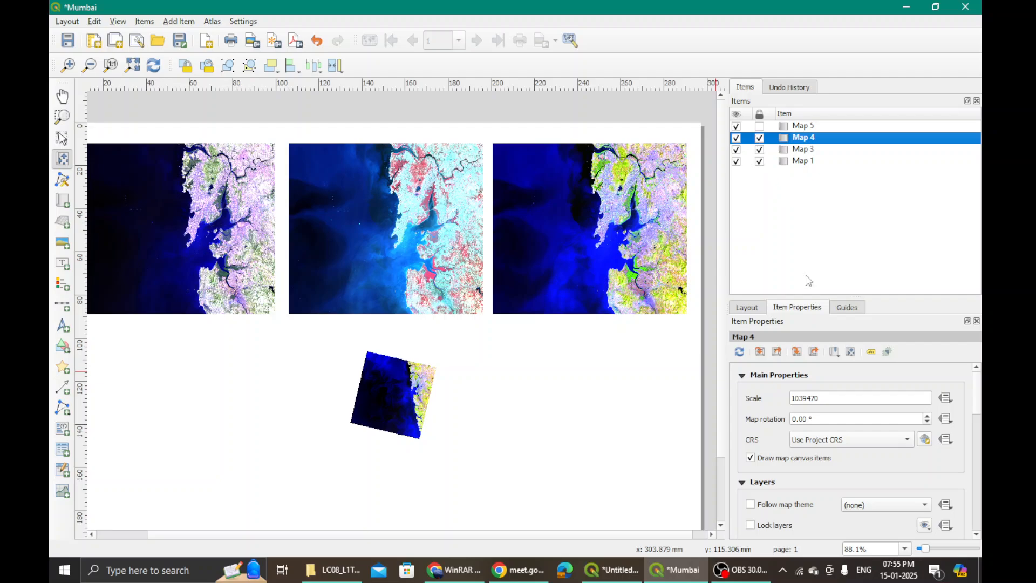
scroll(834, 436, down, 1)
scroll(834, 440, up, 1)
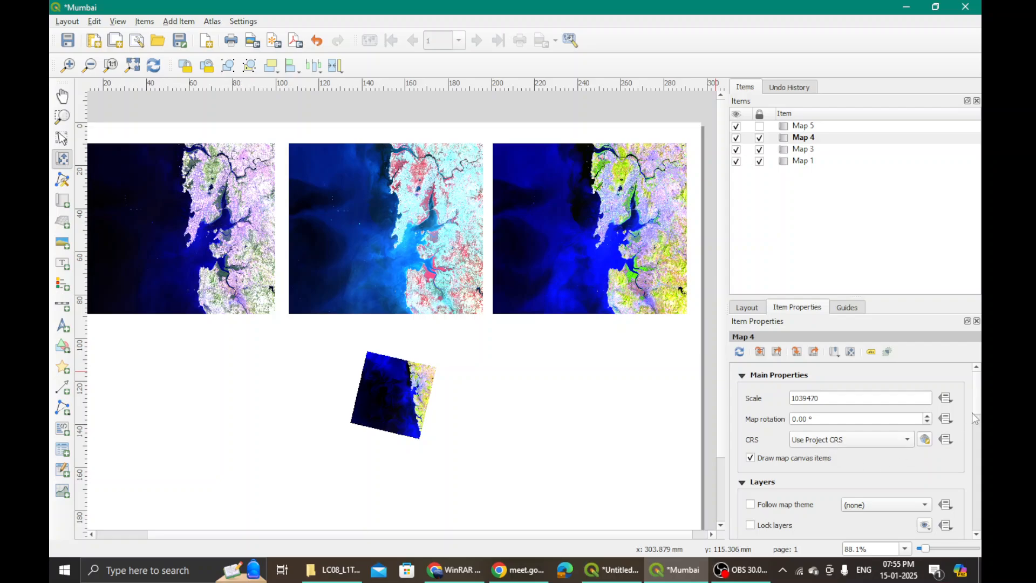
scroll(978, 412, down, 3)
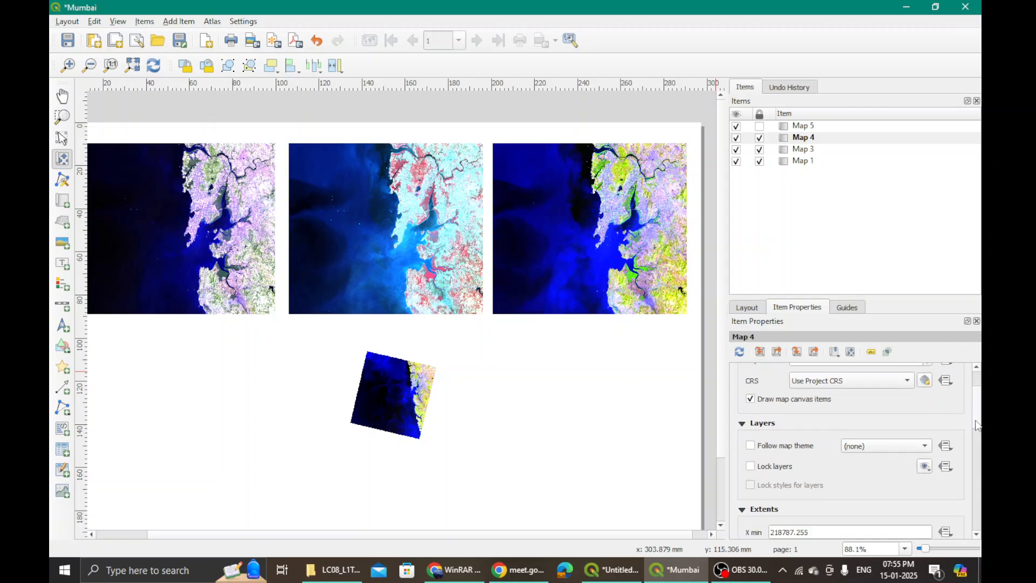
scroll(978, 425, down, 1)
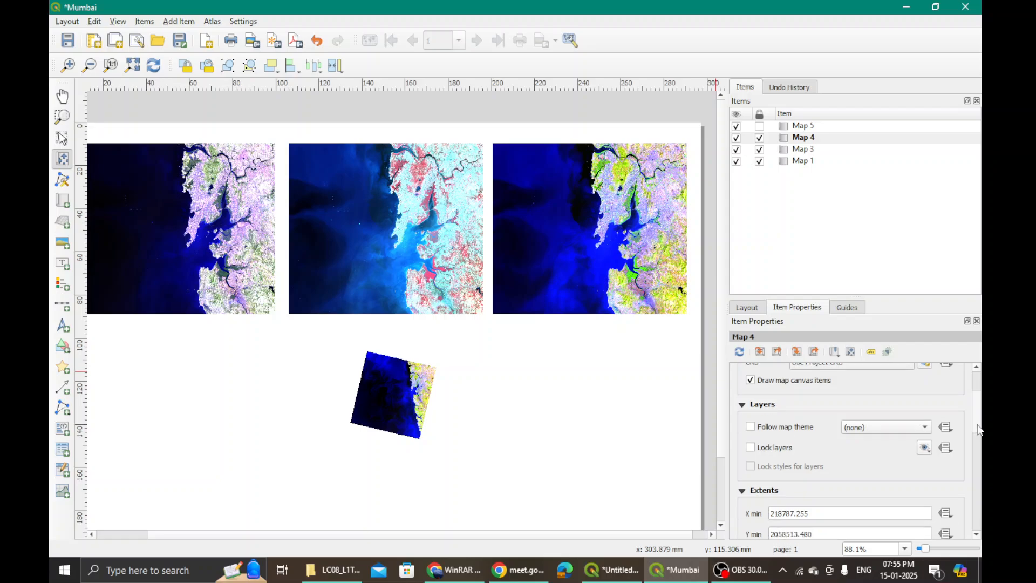
click(751, 448)
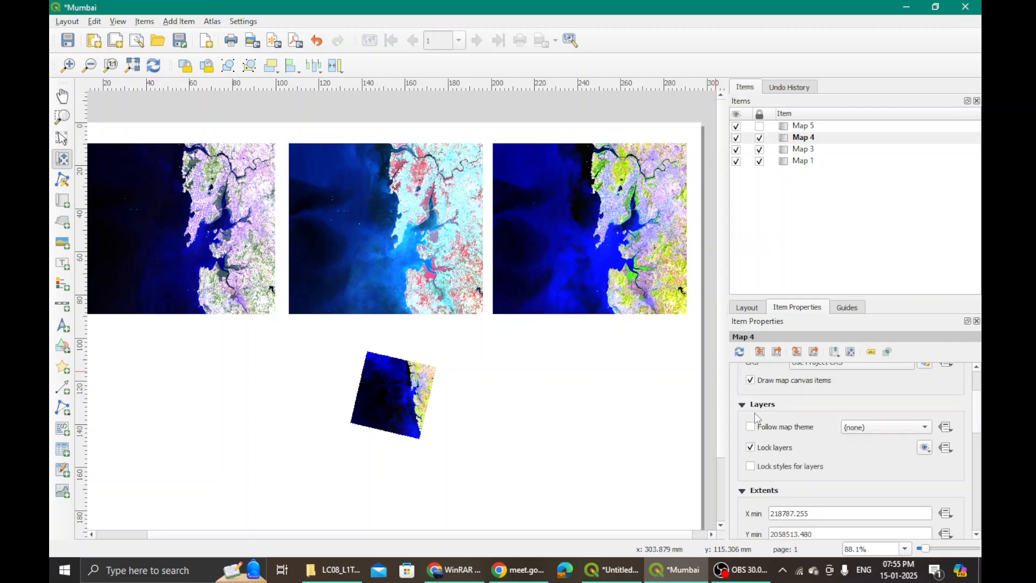
click(751, 467)
drag(630, 533, 602, 537)
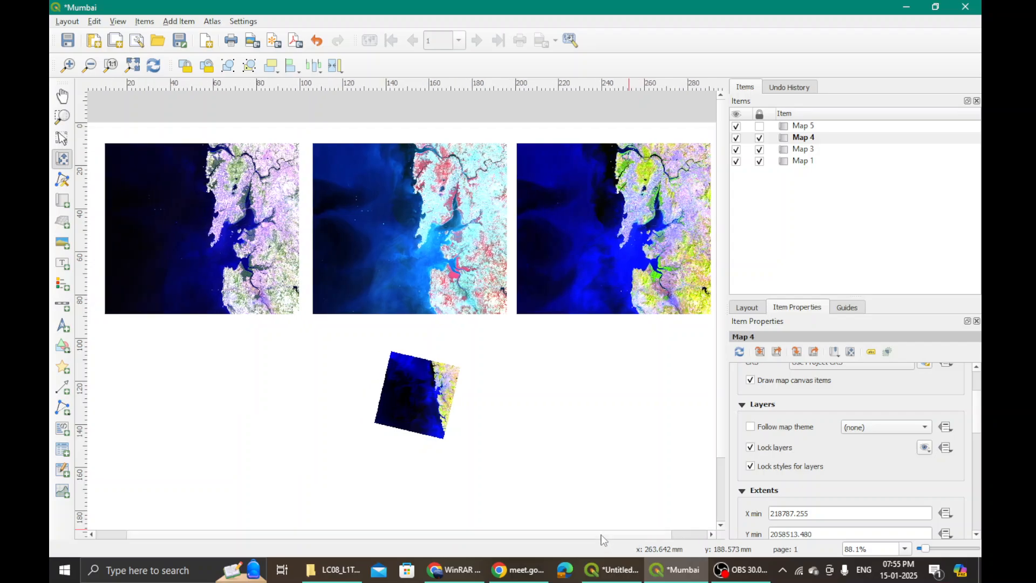
- Delete Map 5, the small map in the area below the top row
click(442, 399)
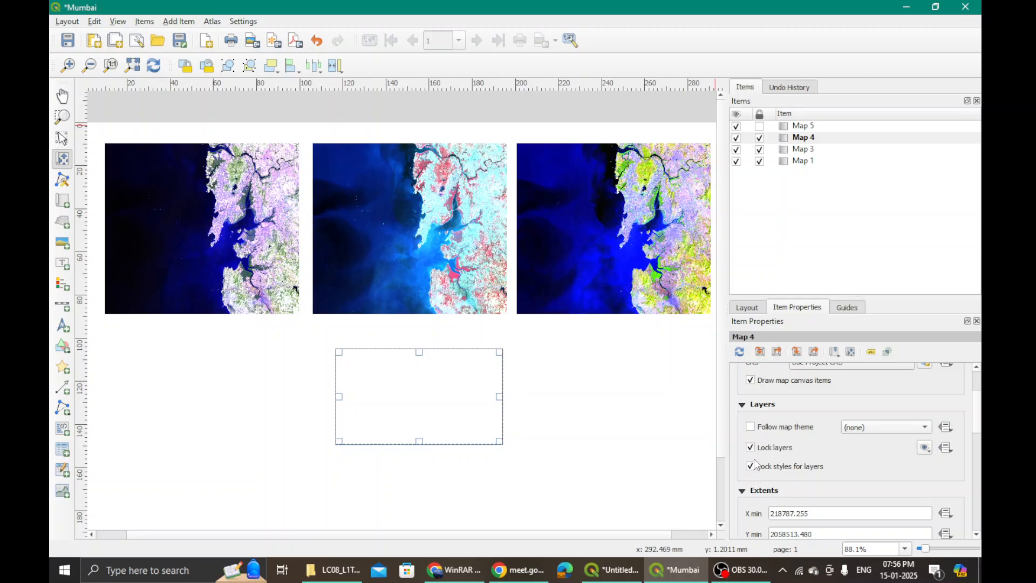
drag(981, 422, 981, 440)
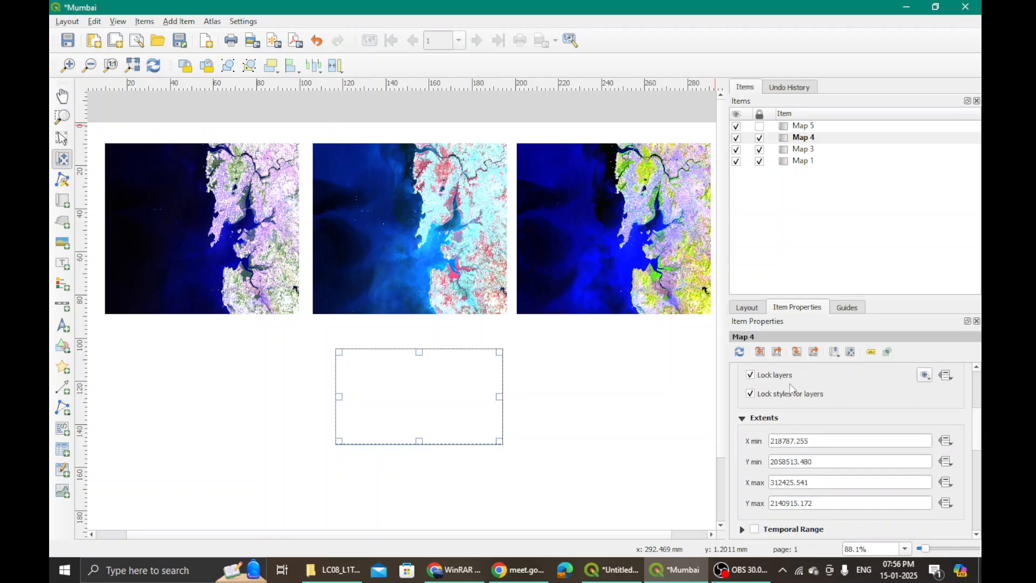
click(437, 398)
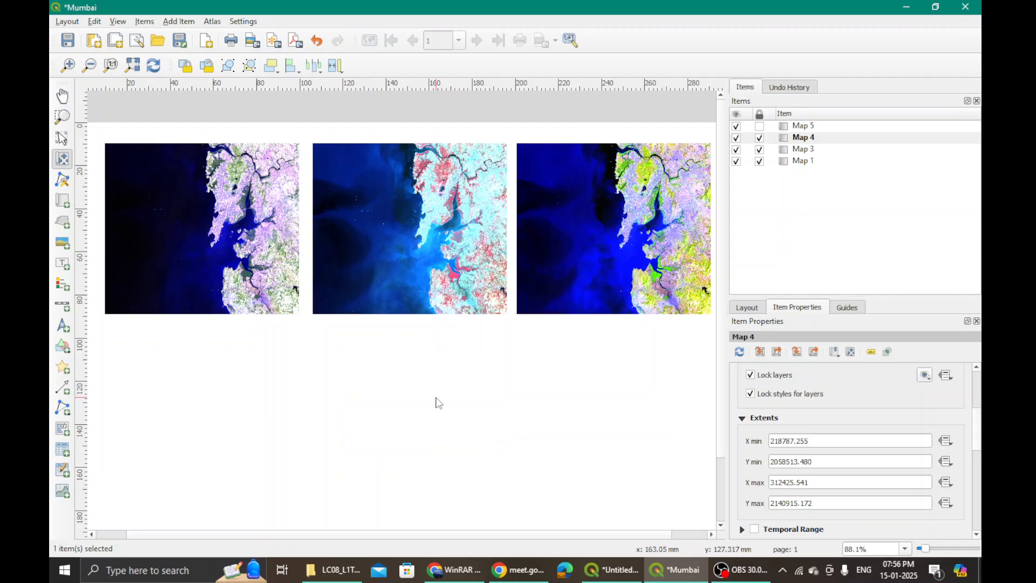
click(813, 129)
double_click(812, 127)
click(844, 134)
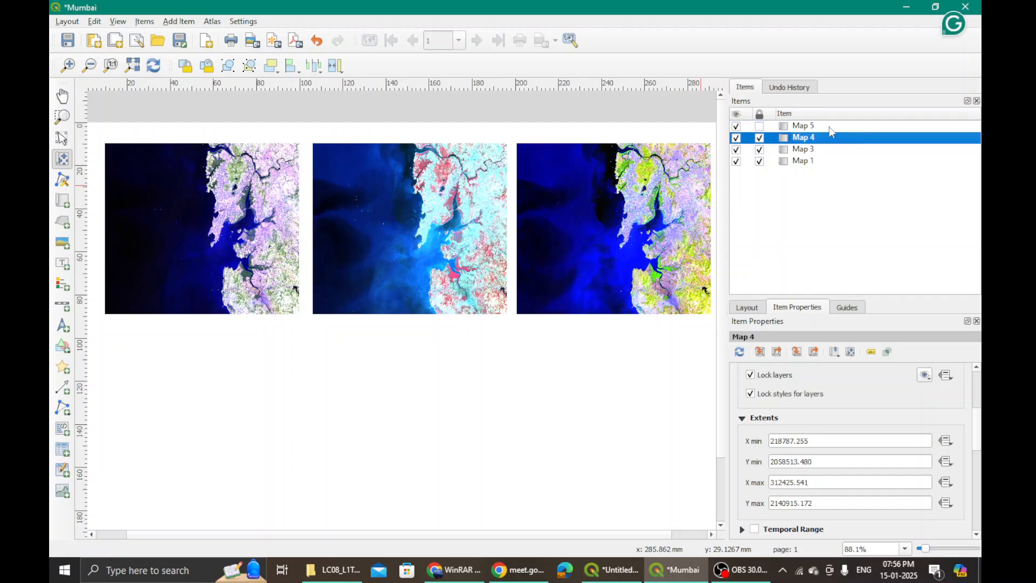
click(829, 127)
click(373, 419)
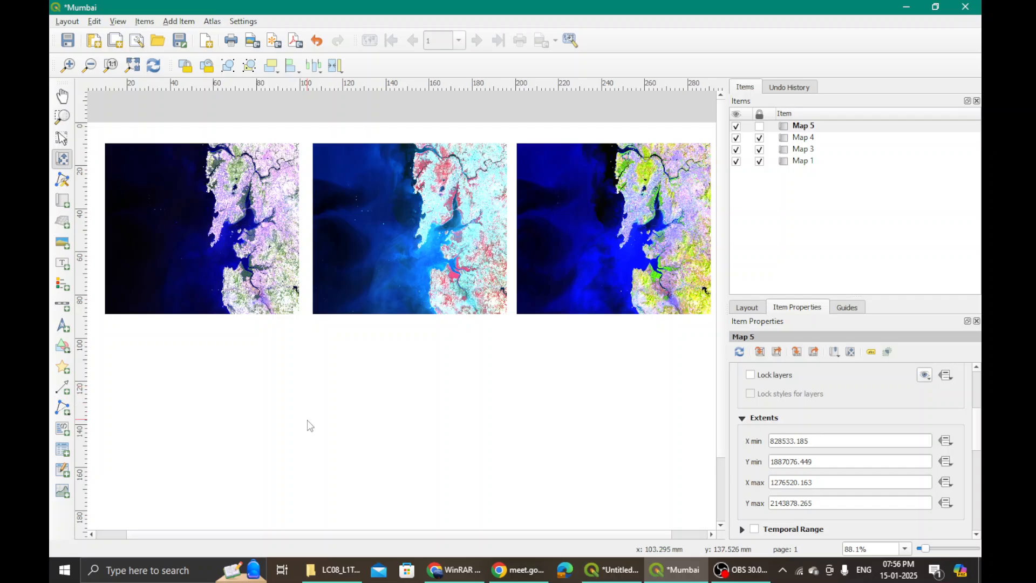
click(798, 129)
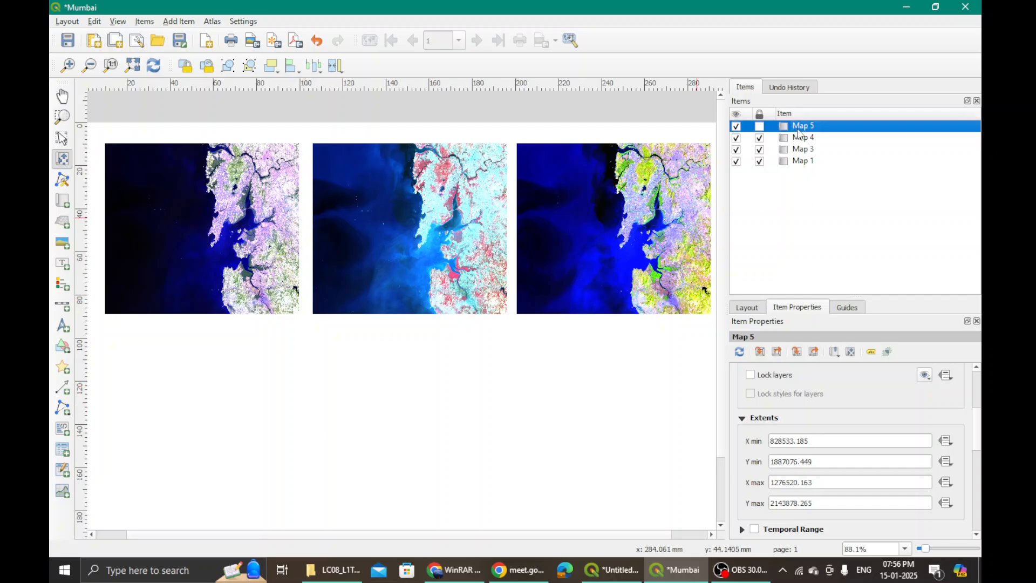
right_click(801, 129)
click(821, 136)
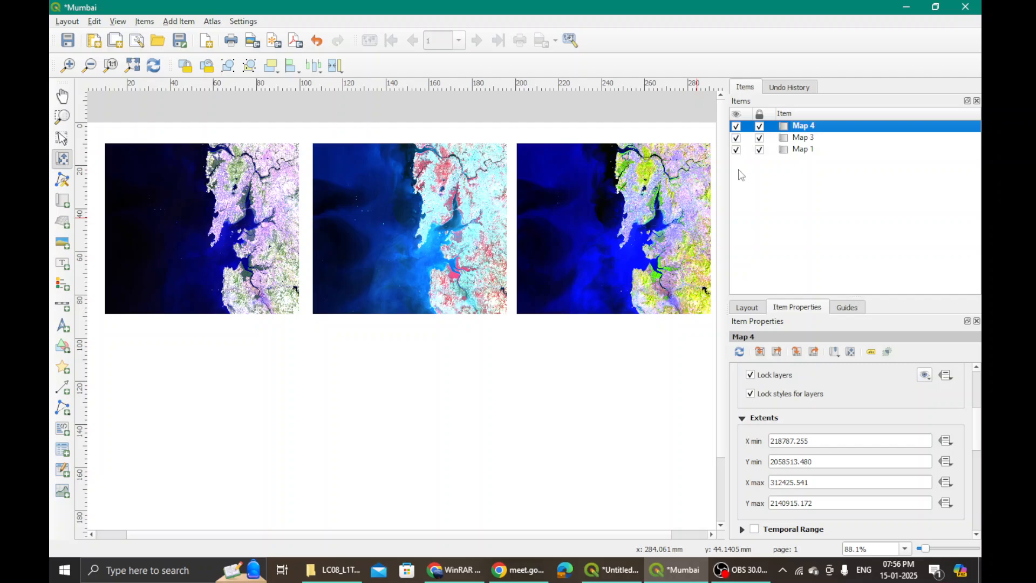
- Add a new map the same size as Map 1 and place it directly below Map 1
click(180, 22)
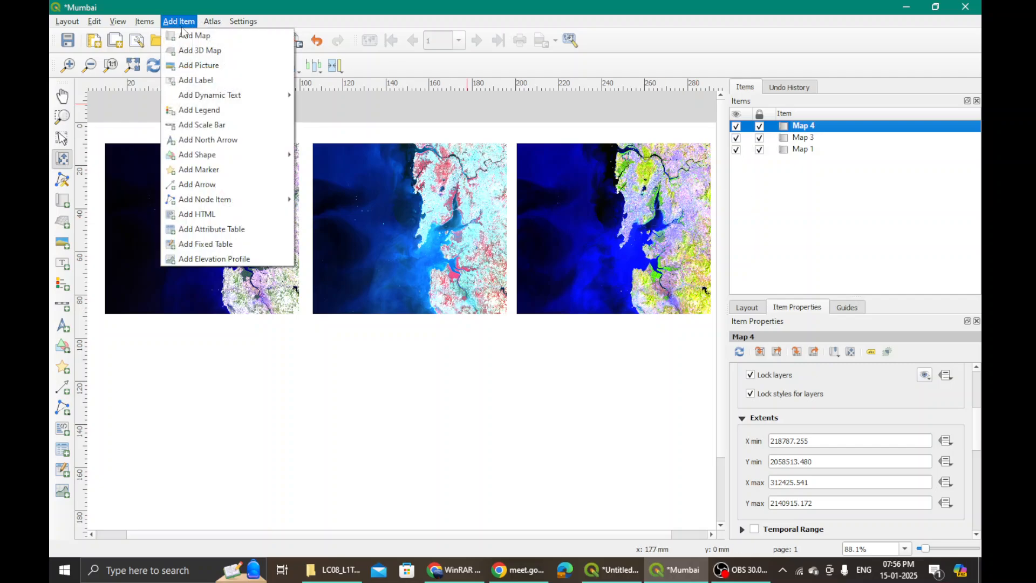
click(189, 36)
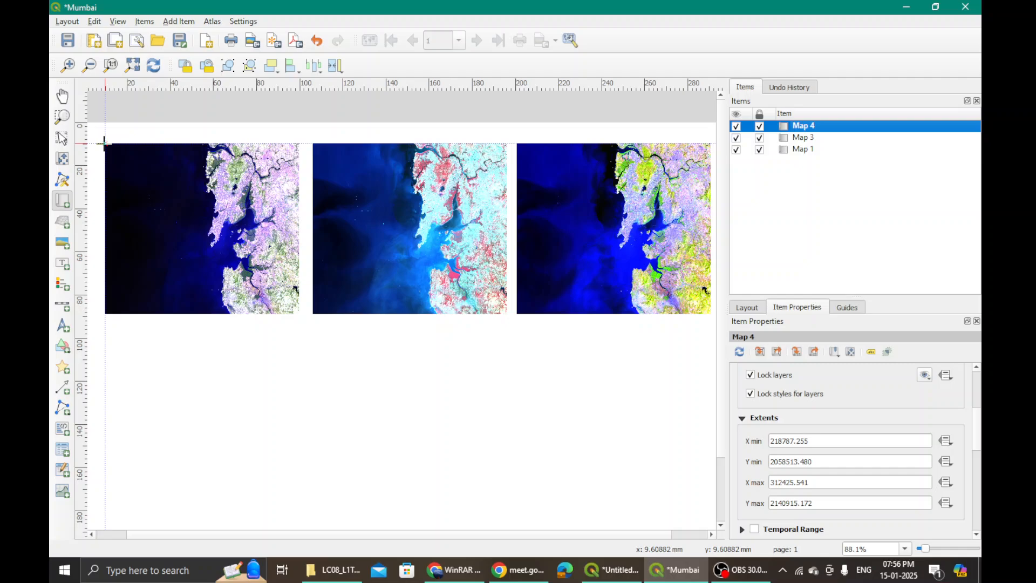
drag(104, 144, 298, 316)
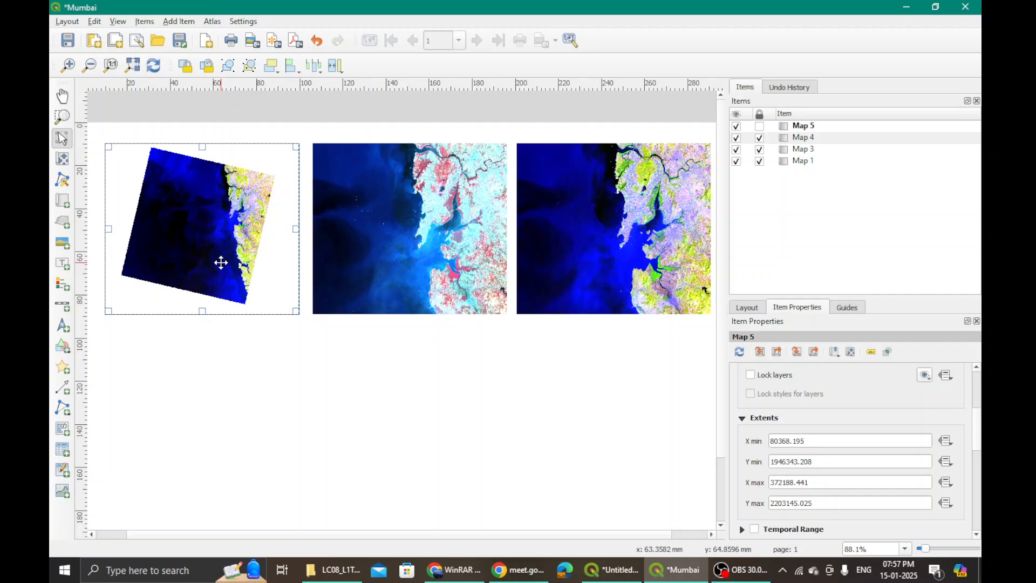
drag(221, 263, 220, 434)
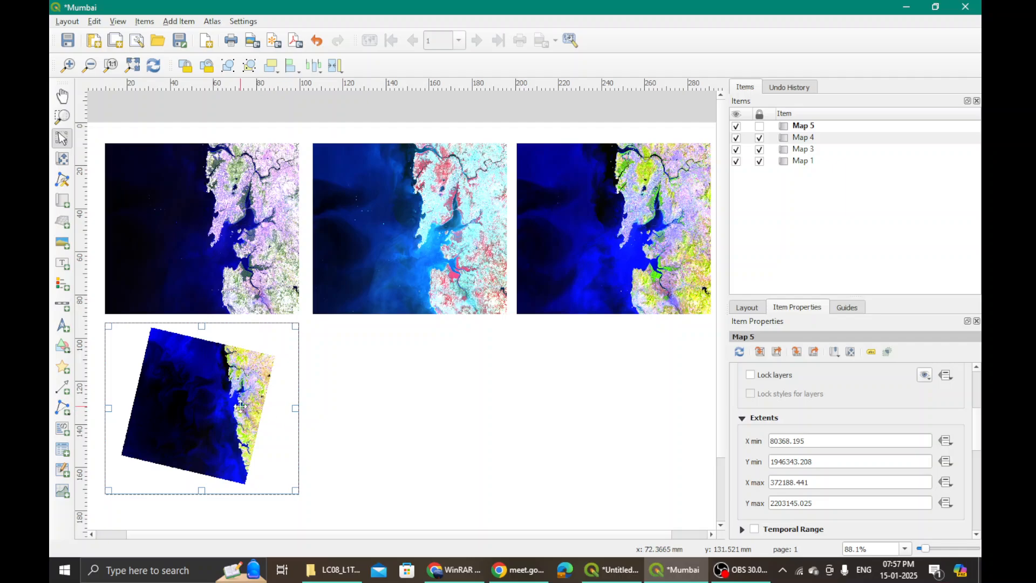
- In the main project window, render Composite_1_7 with Band 5 as red, Band 6 as green and Band 2 as blue
click(613, 570)
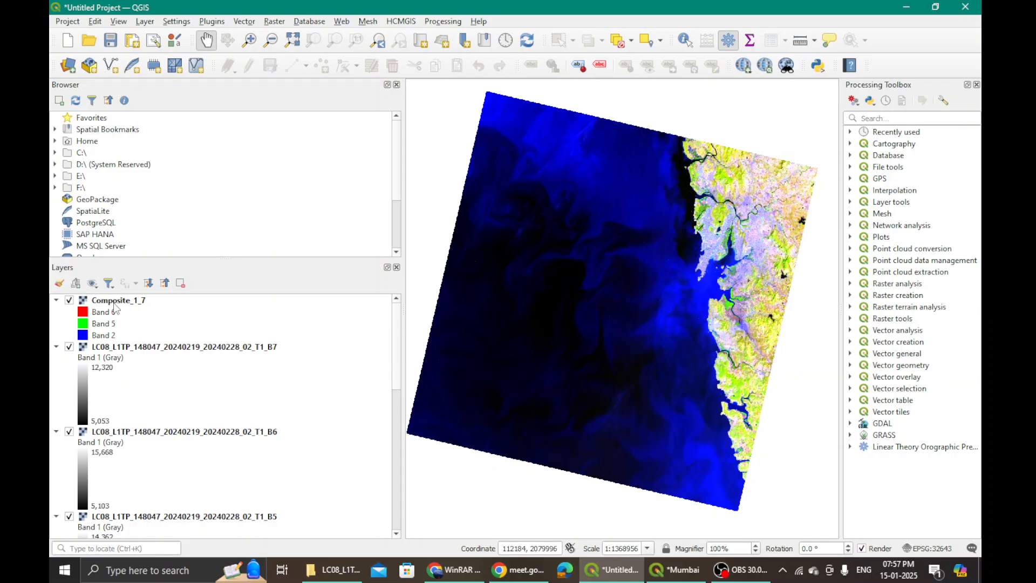
double_click(91, 313)
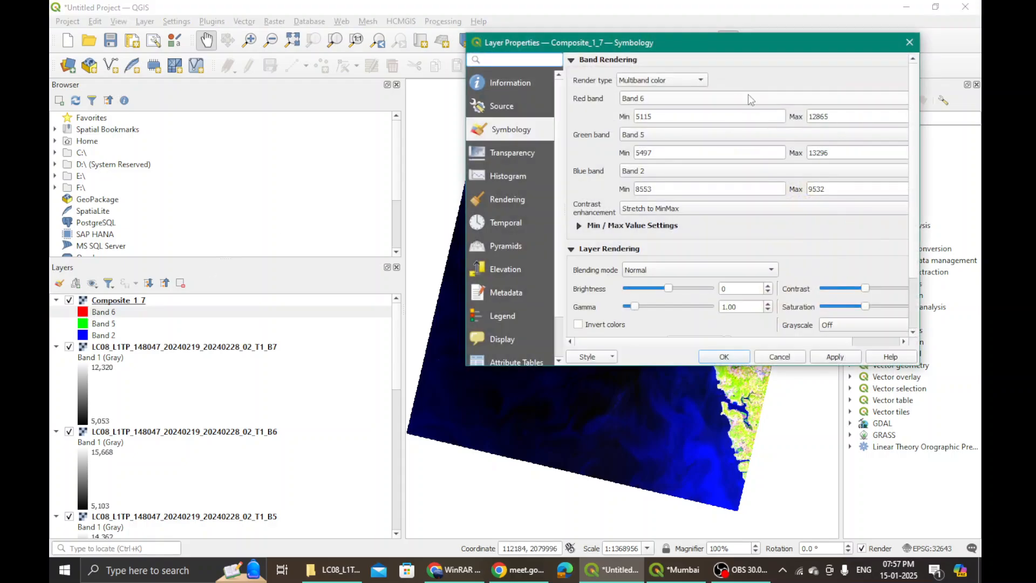
click(714, 101)
click(683, 97)
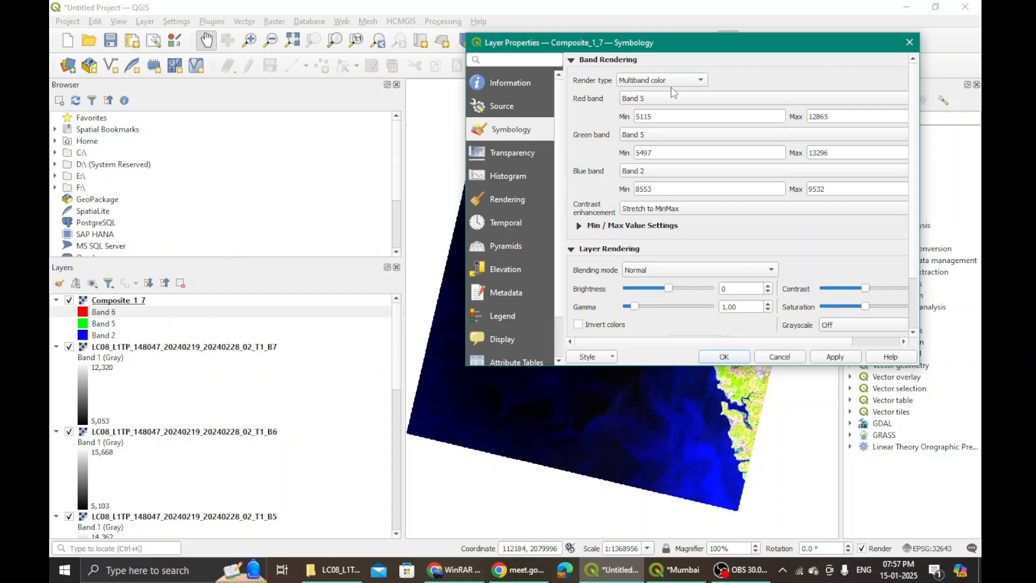
click(684, 140)
click(658, 148)
click(652, 173)
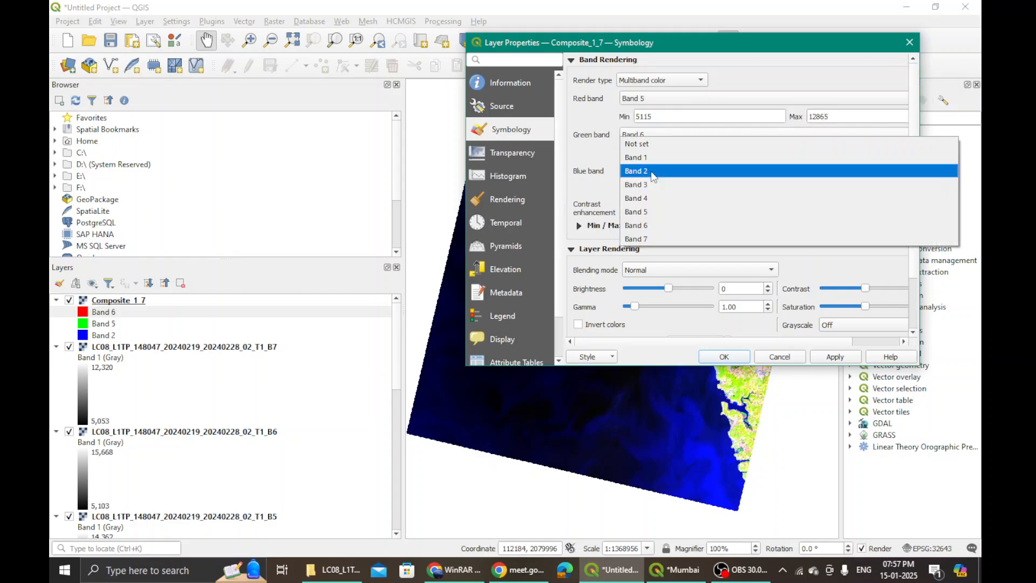
click(654, 172)
click(834, 356)
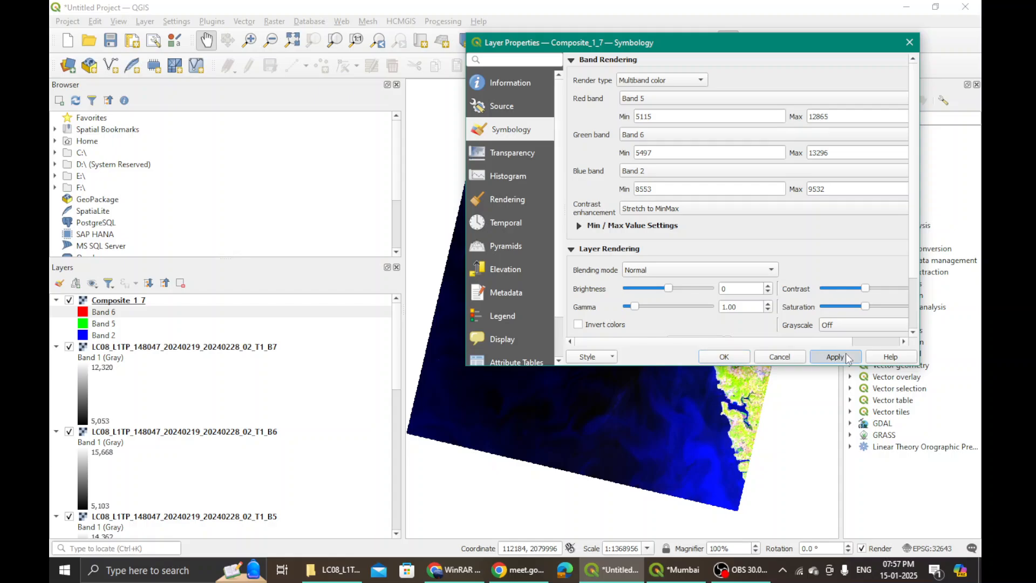
click(723, 357)
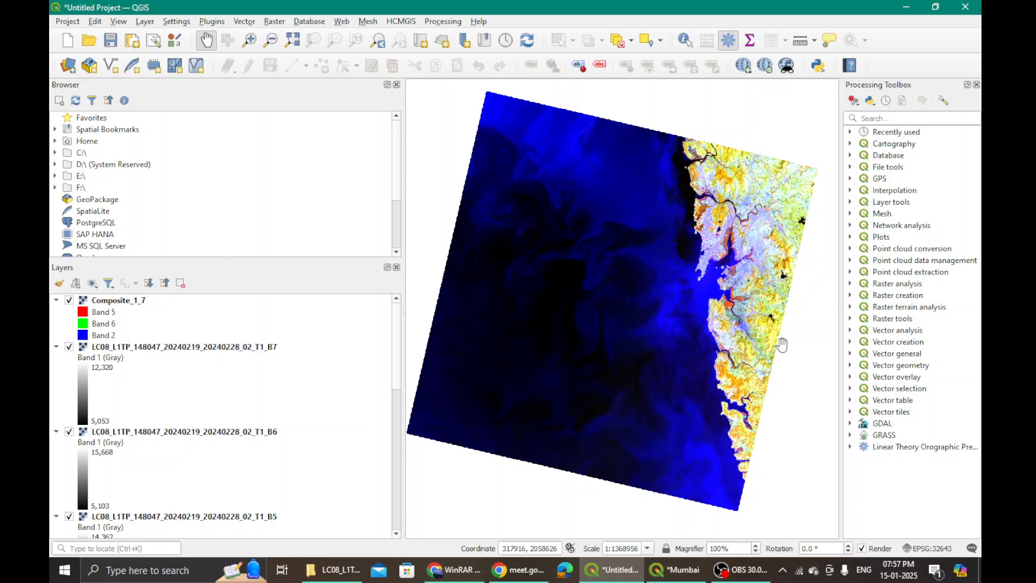
- Examine the coastline, creeks and inland terrain in the recoloured composite at several scales, then return to the Mumbai layout
scroll(743, 398, up, 3)
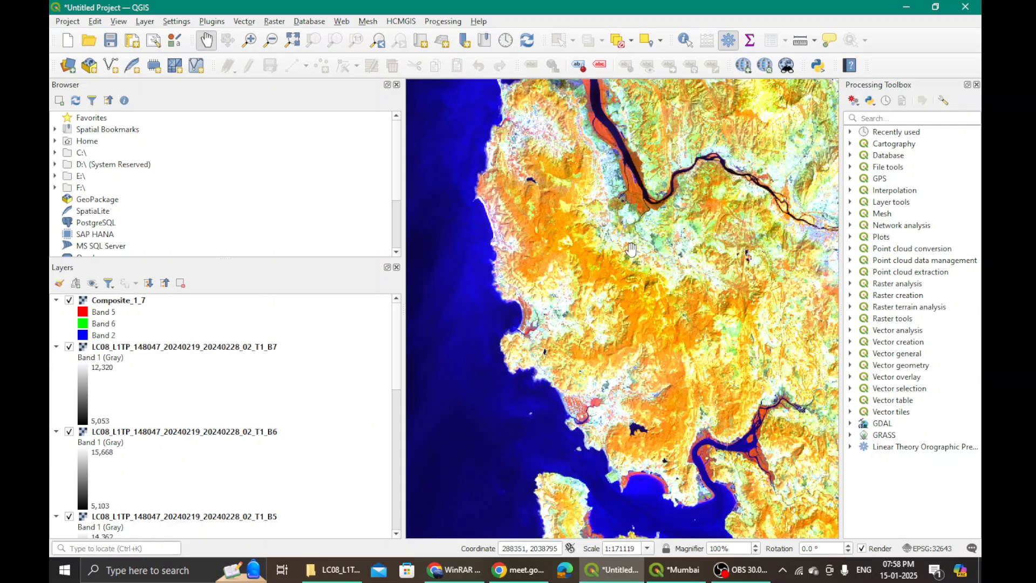
scroll(602, 361, down, 1)
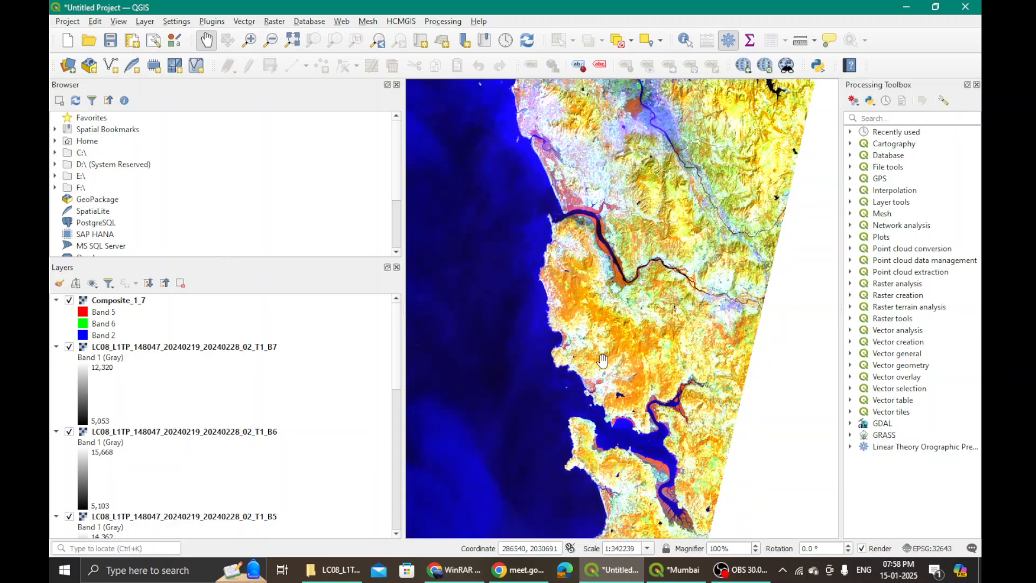
scroll(680, 531, up, 1)
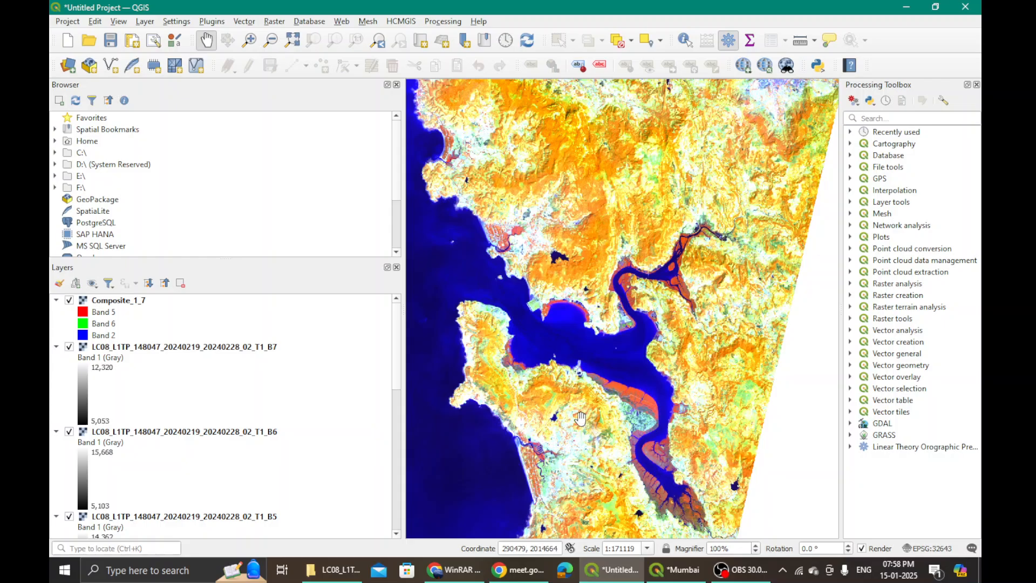
scroll(583, 421, up, 1)
scroll(578, 416, down, 2)
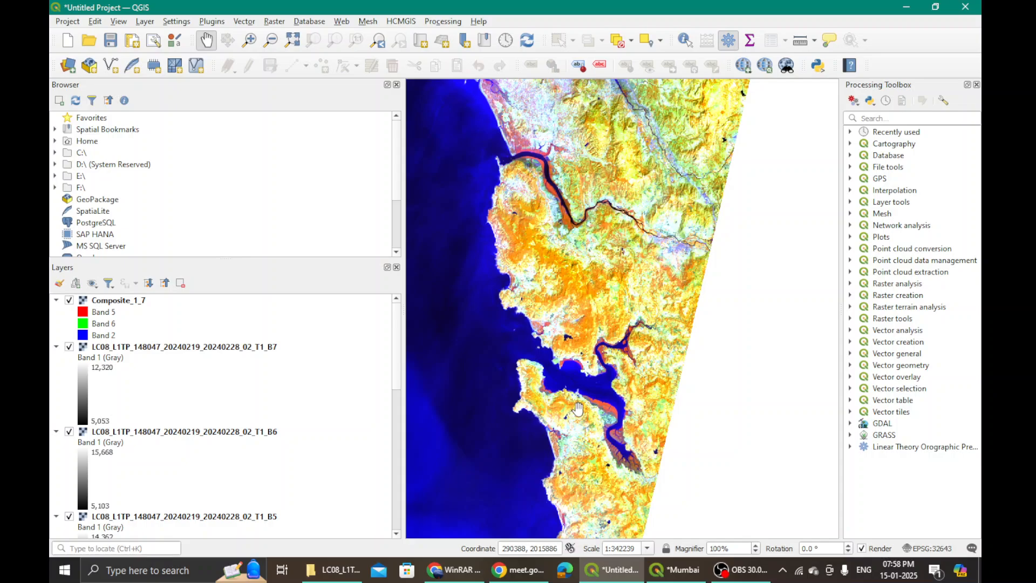
scroll(579, 410, down, 1)
scroll(552, 217, up, 1)
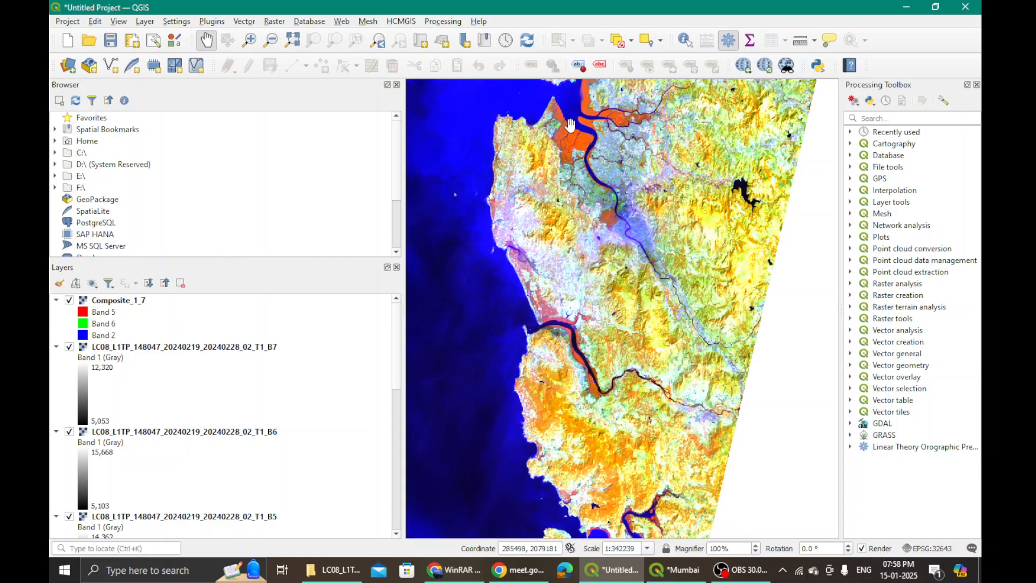
scroll(669, 375, down, 1)
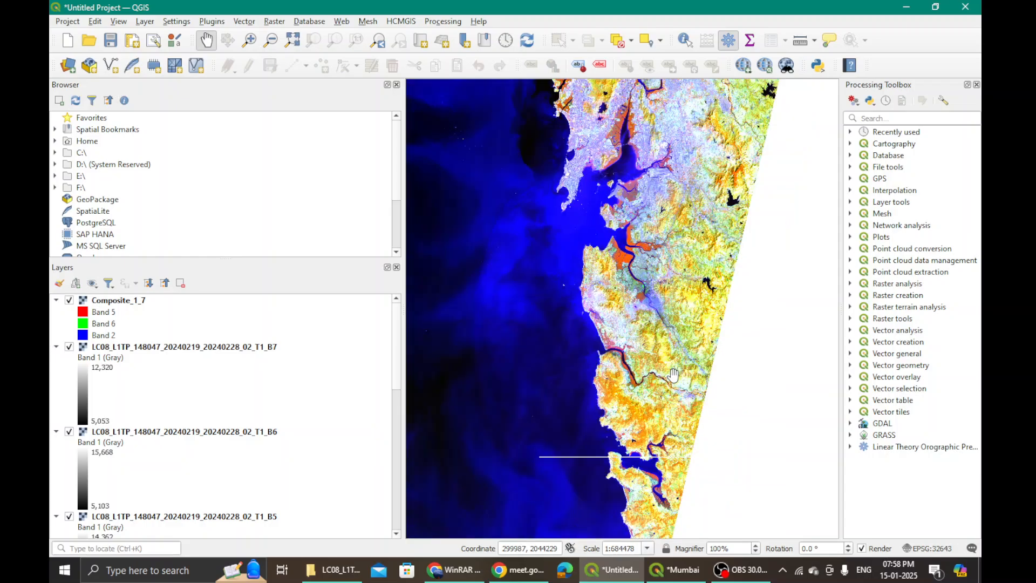
scroll(667, 372, down, 1)
scroll(665, 366, up, 1)
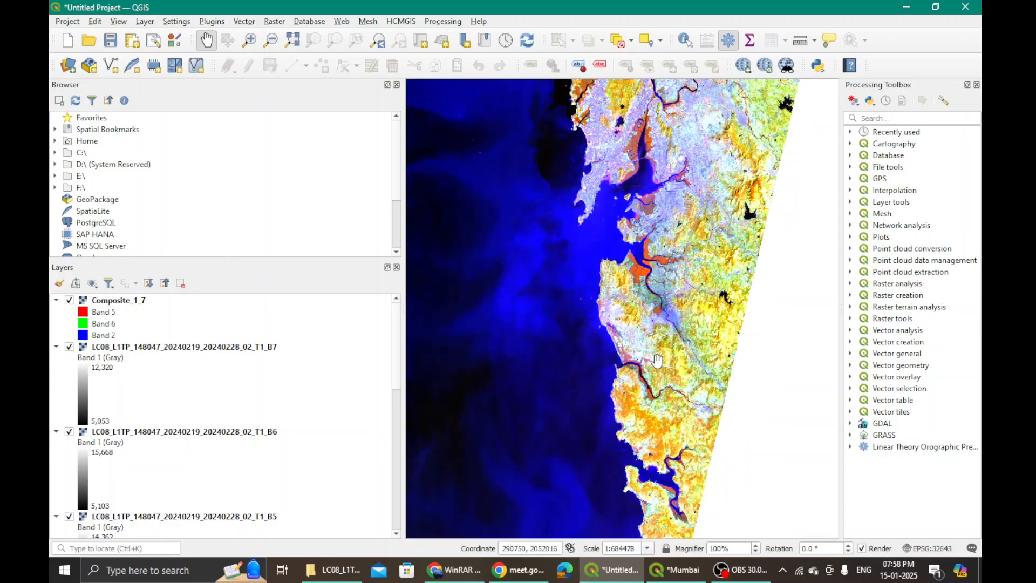
click(674, 570)
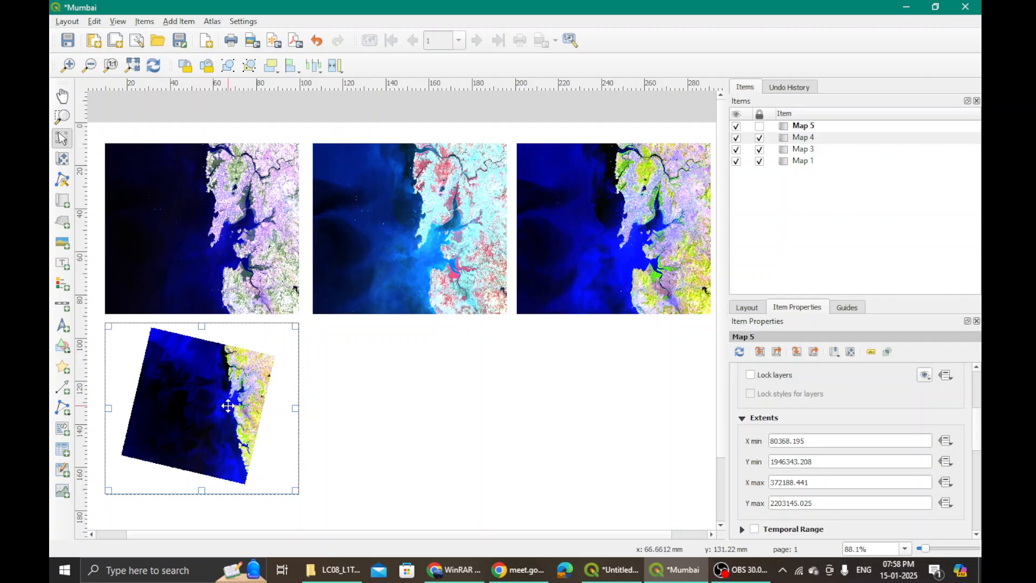
- Add another small map in the empty area of the second row, beside Map 5
click(378, 429)
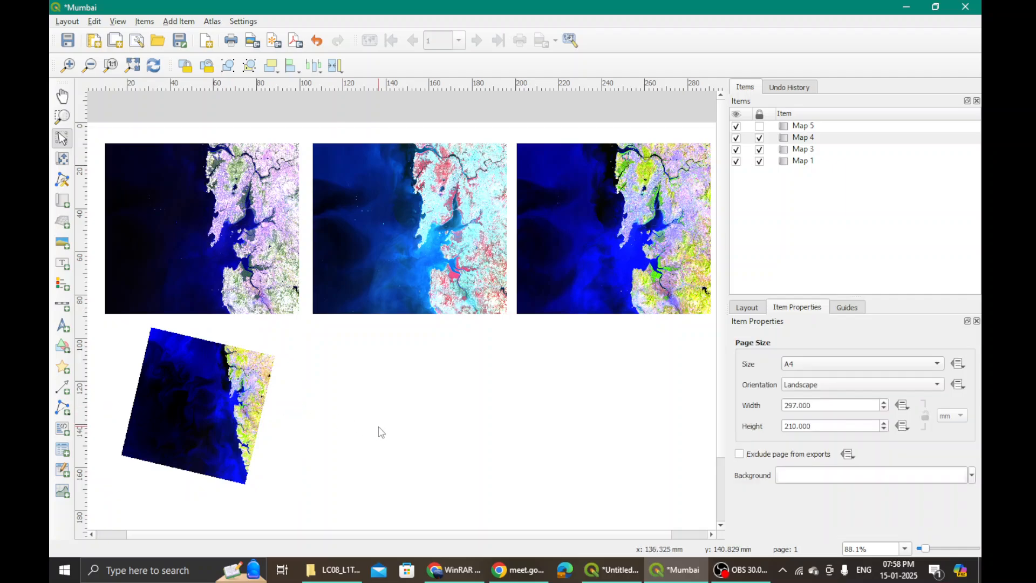
click(187, 22)
click(294, 33)
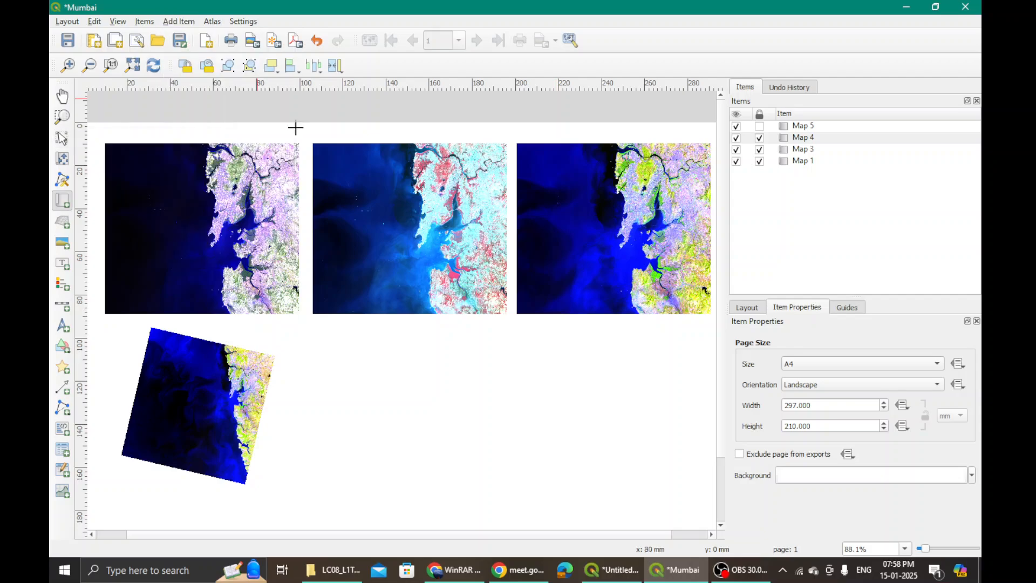
drag(382, 388, 529, 476)
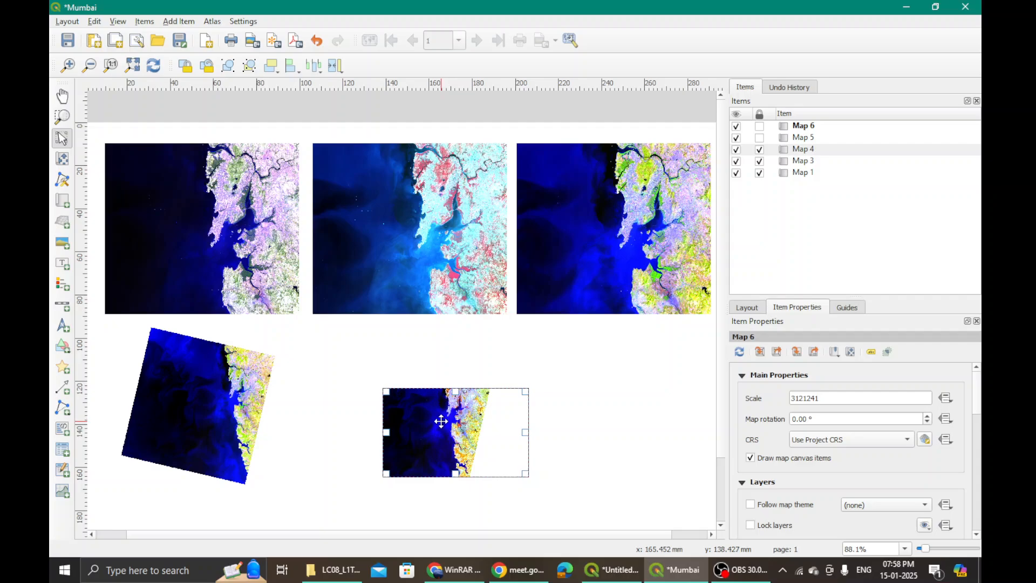
click(245, 413)
click(421, 421)
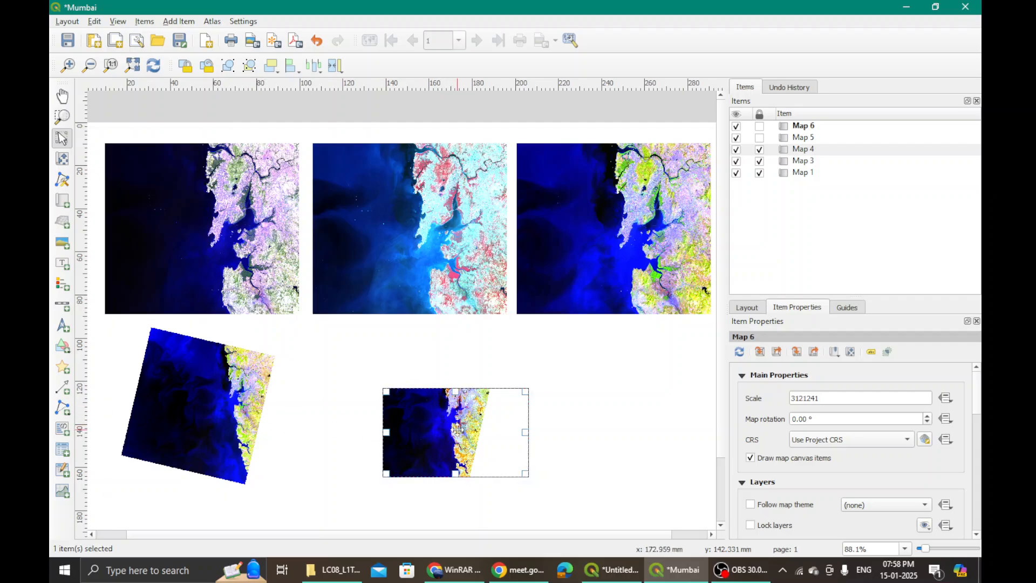
- Set the scale of Map 5, the map below Map 1, to 1039470
click(213, 415)
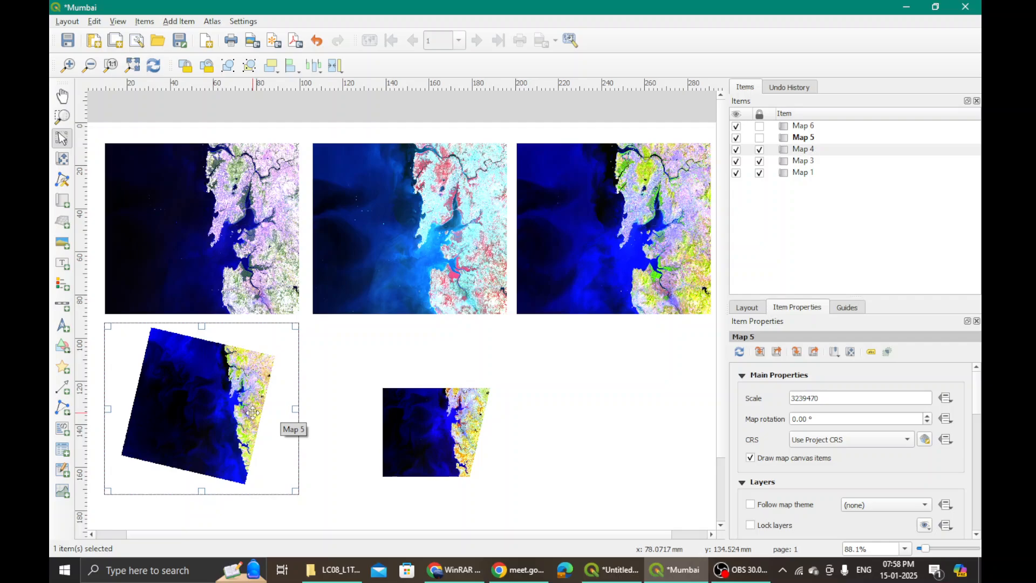
click(608, 575)
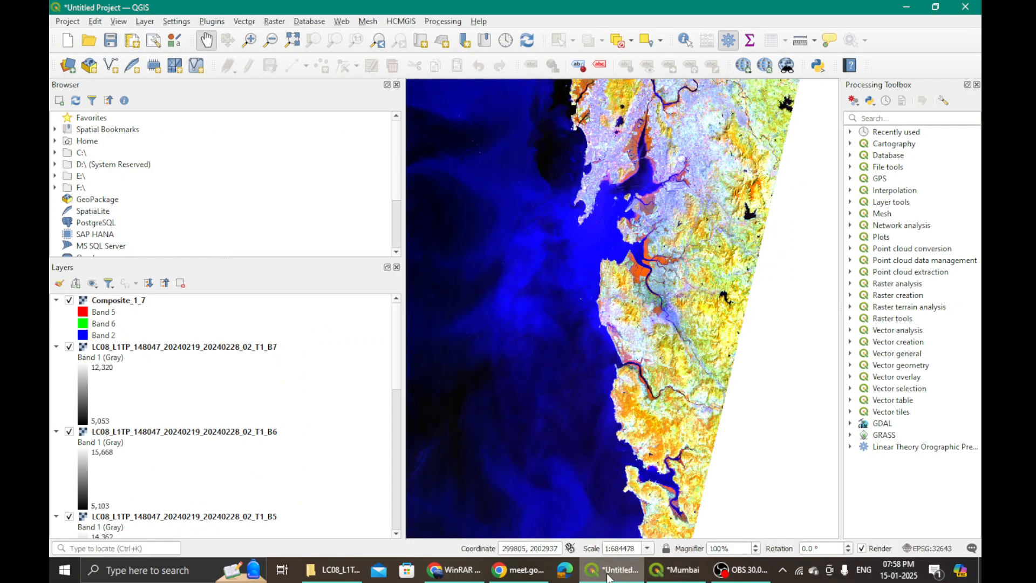
click(608, 575)
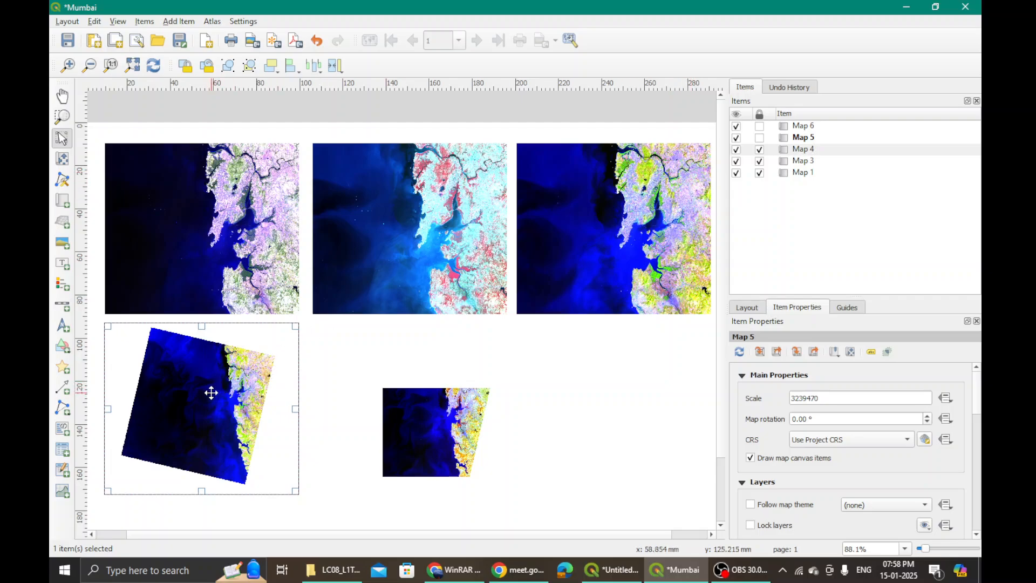
click(62, 159)
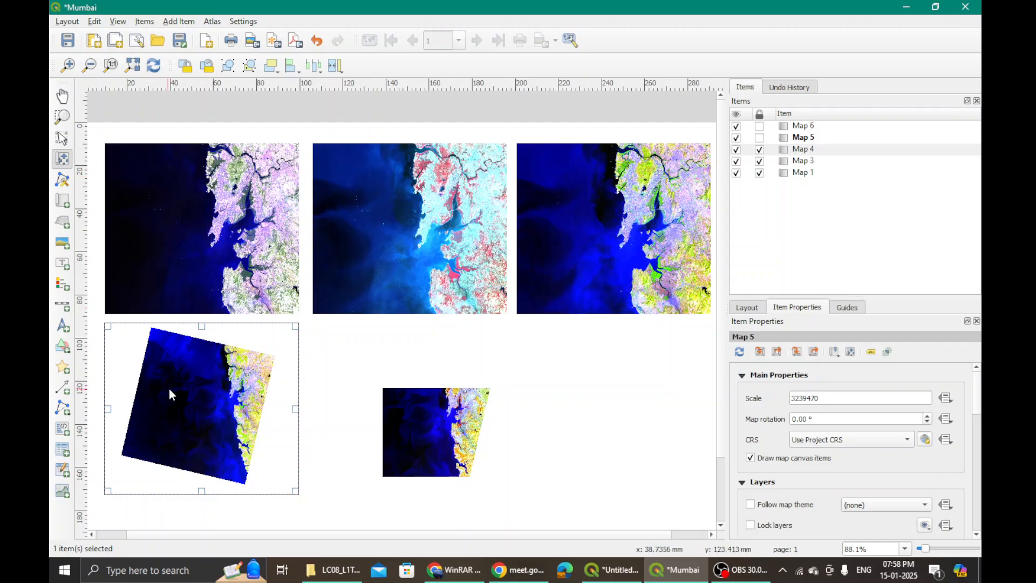
scroll(221, 393, up, 1)
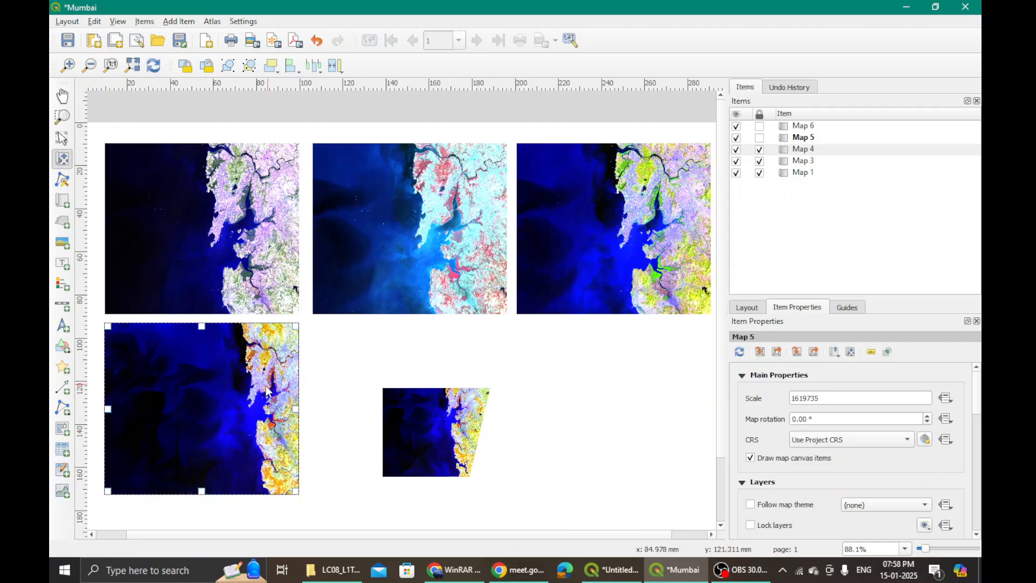
double_click(834, 399)
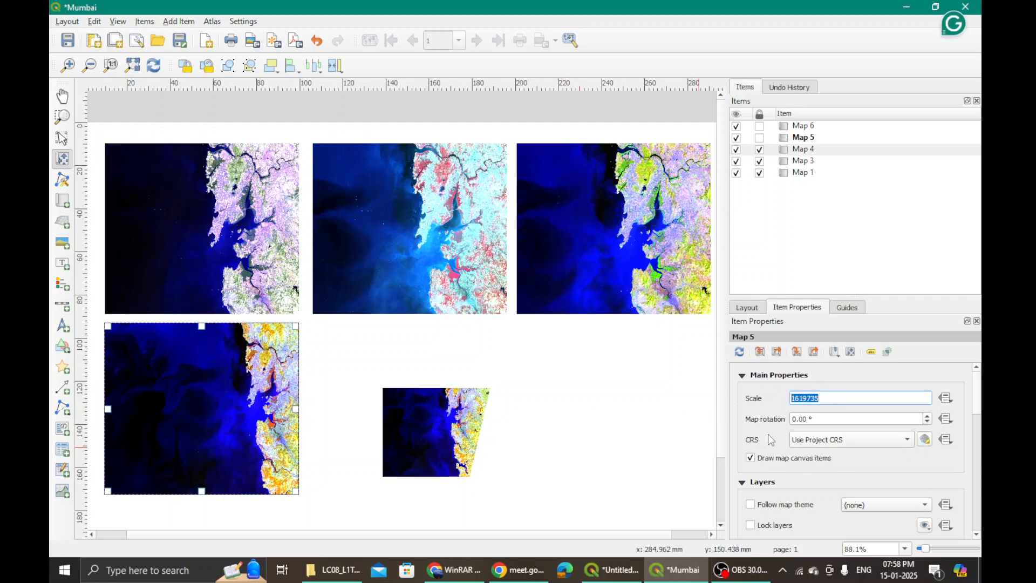
text(103)
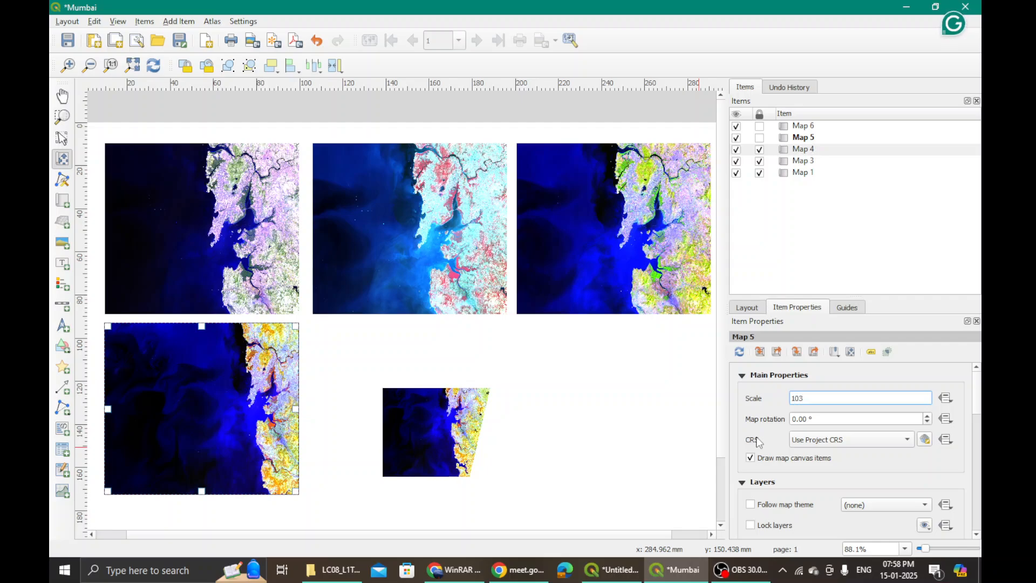
text(9470)
click(864, 419)
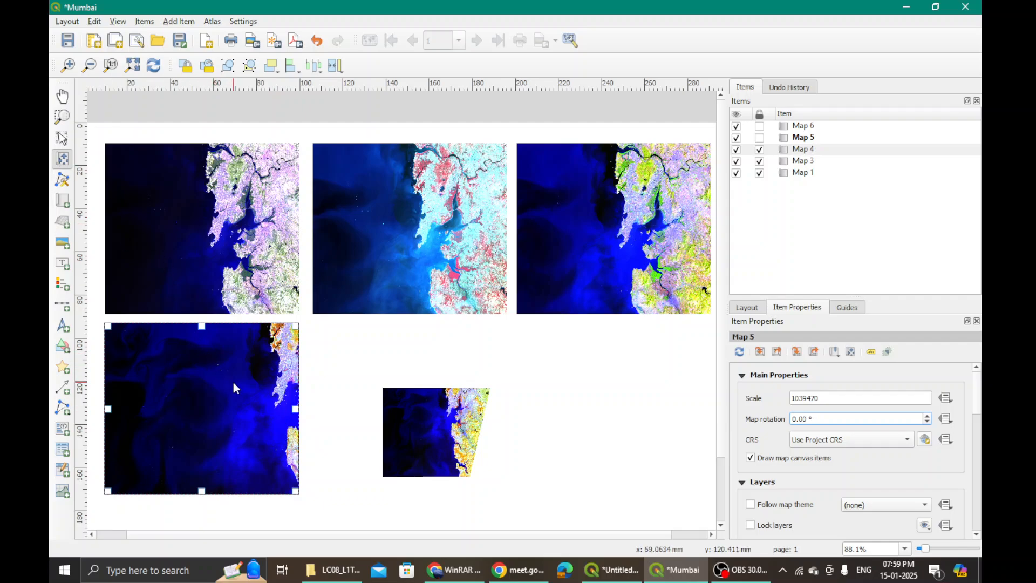
- Shift the content inside Map 5 so its Mumbai coastline lines up with Map 1 above it
mouse_move(250, 387)
mouse_down()
mouse_move(209, 387)
mouse_move(217, 400)
mouse_move(236, 382)
mouse_up()
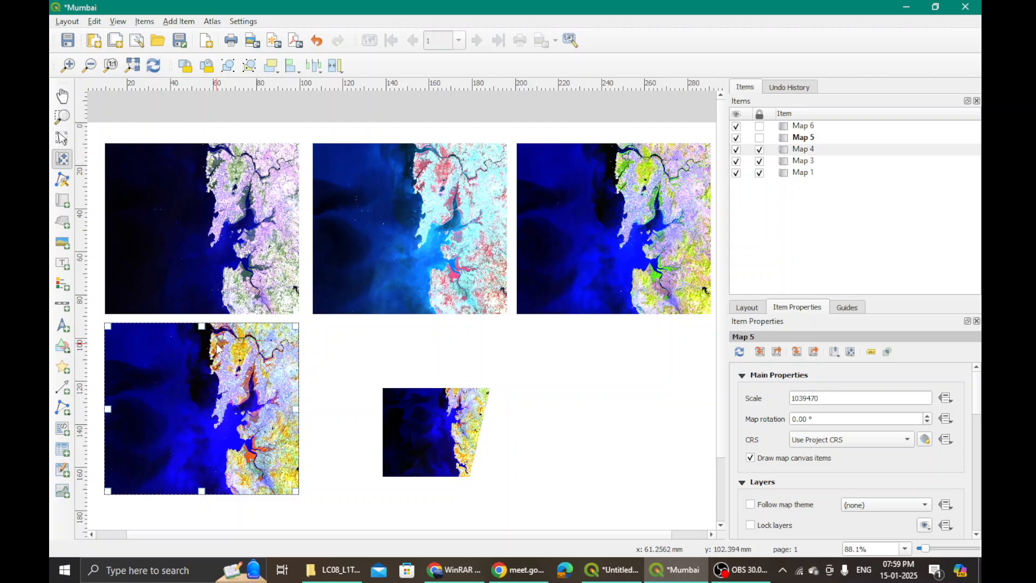
drag(218, 349, 217, 348)
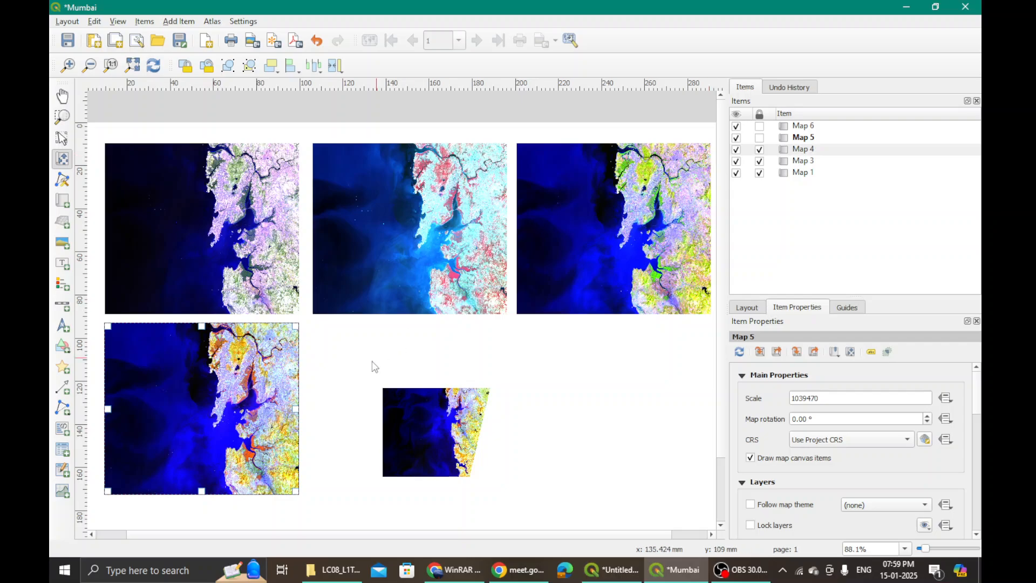
drag(284, 373, 282, 362)
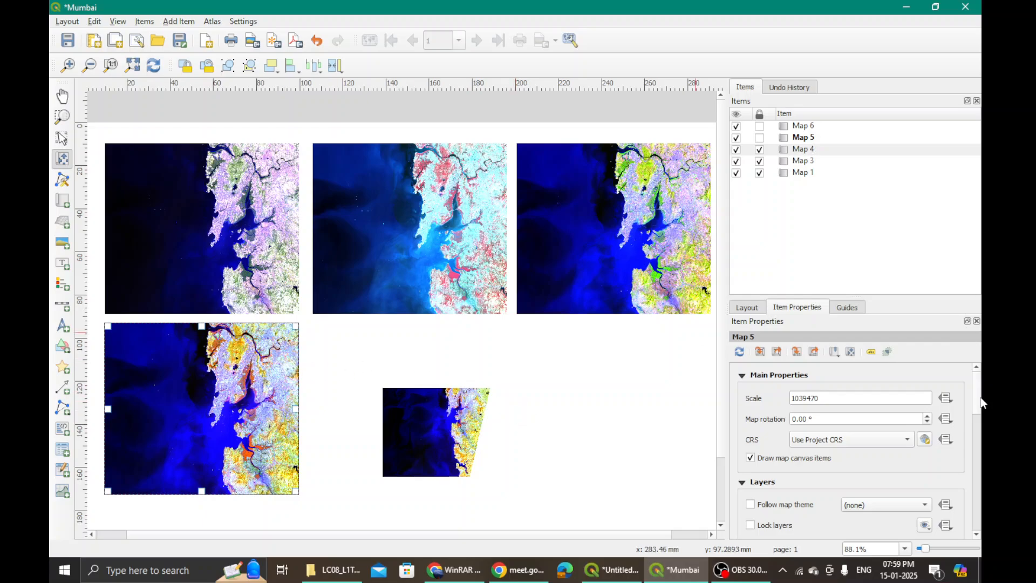
- Lock Map 5 in the layout and fix its band rendering with Lock layers and Lock styles for layers
drag(983, 403, 983, 443)
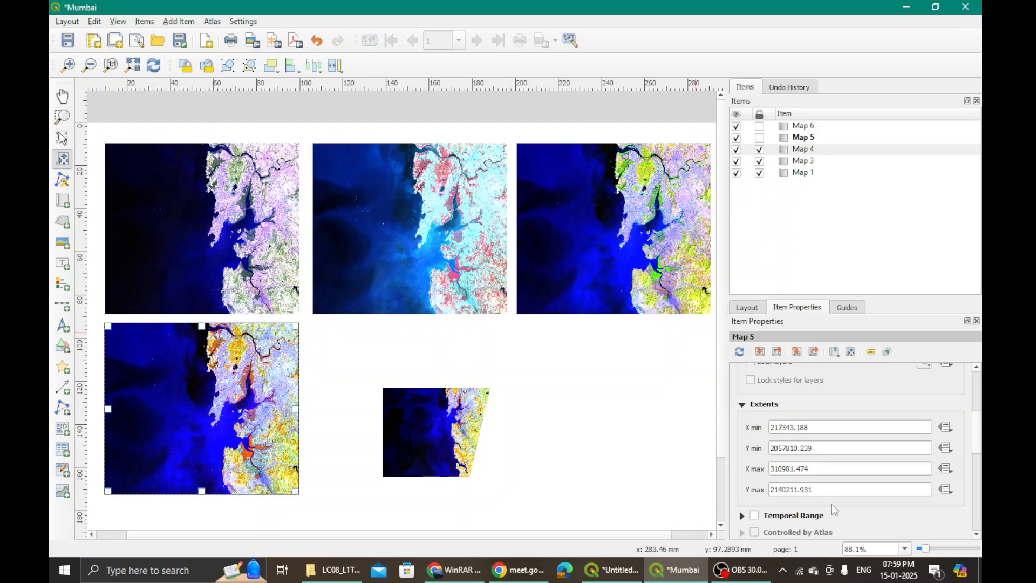
drag(983, 444, 983, 412)
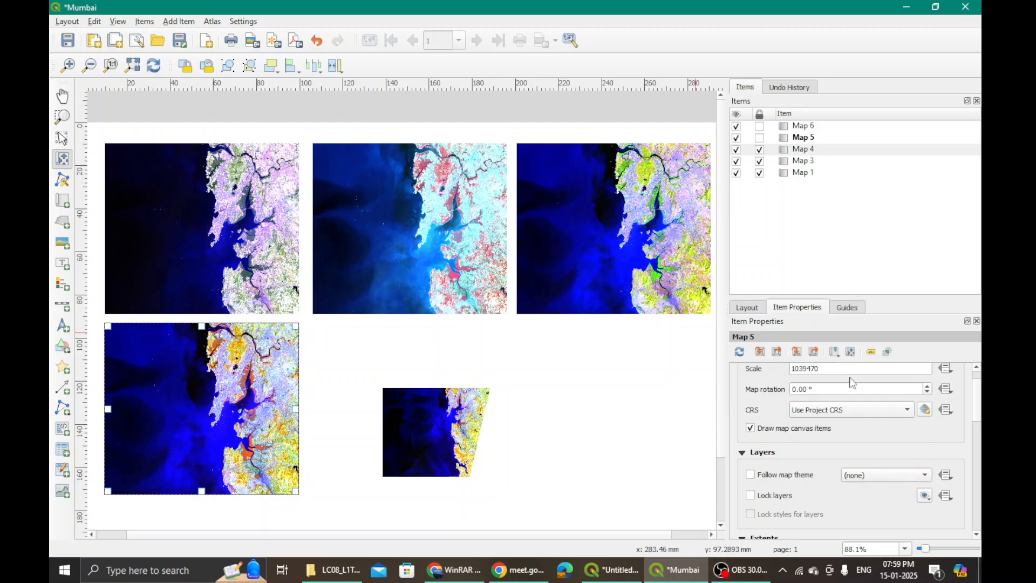
scroll(977, 412, down, 5)
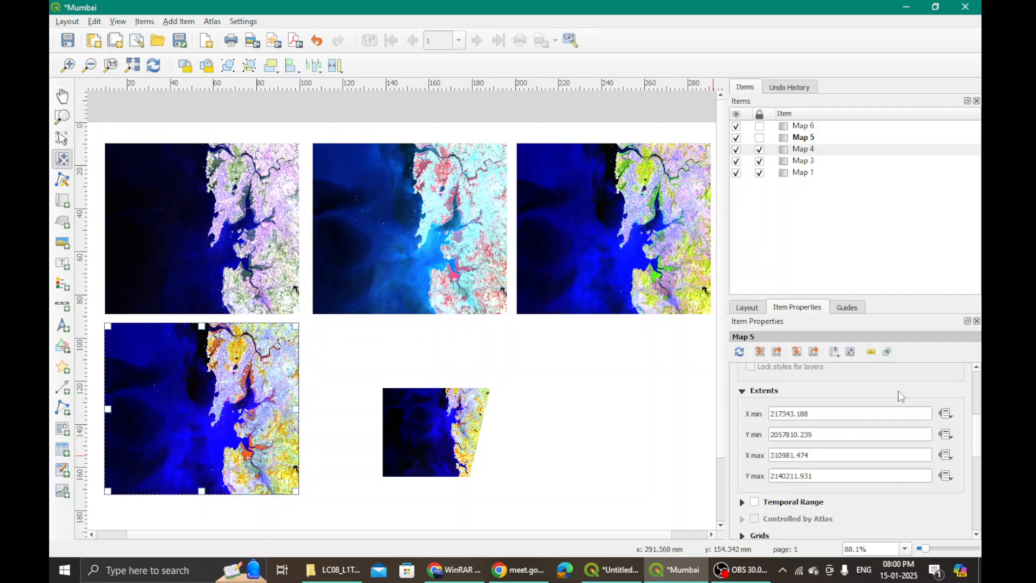
drag(981, 439, 977, 391)
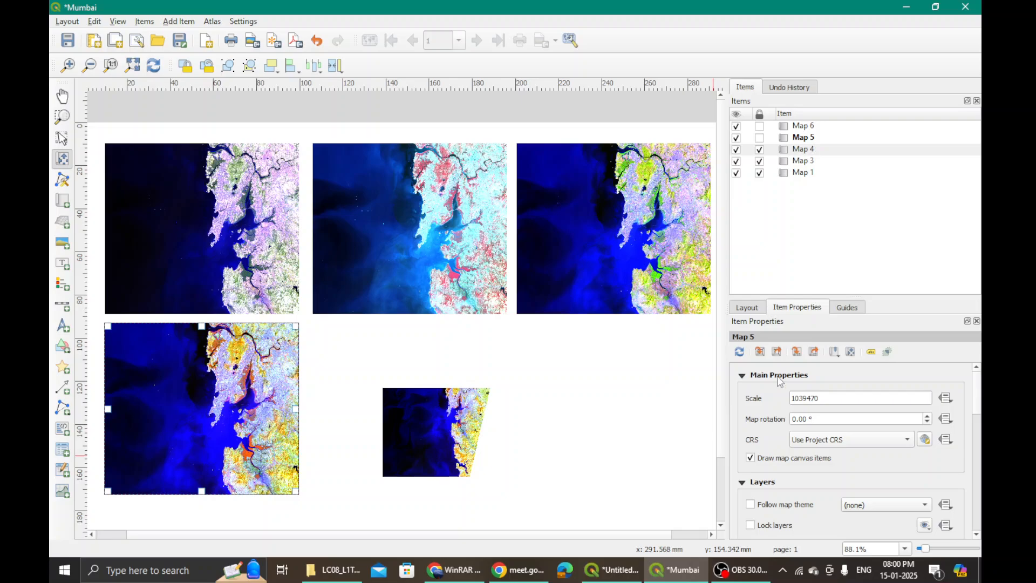
click(441, 429)
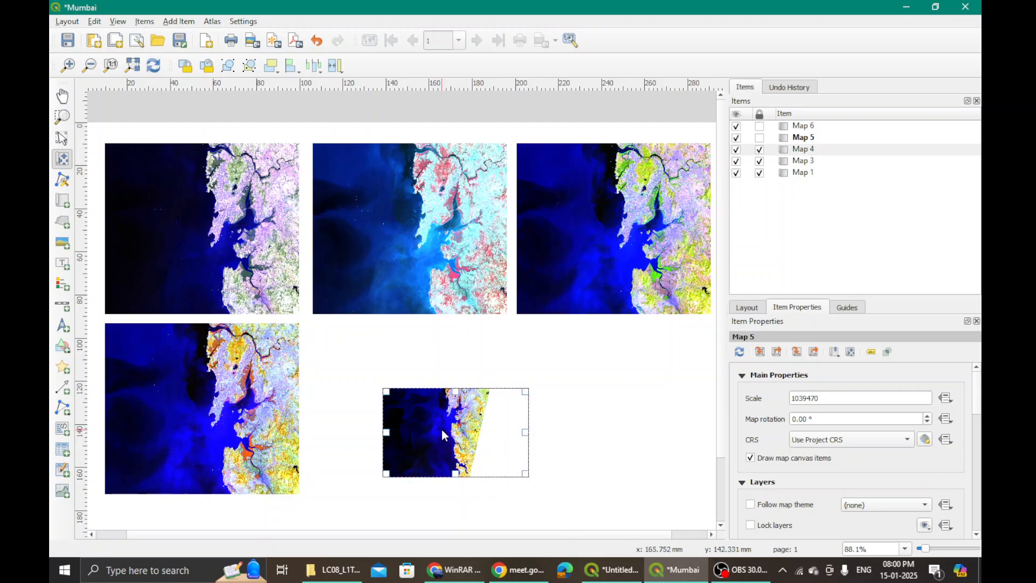
click(280, 417)
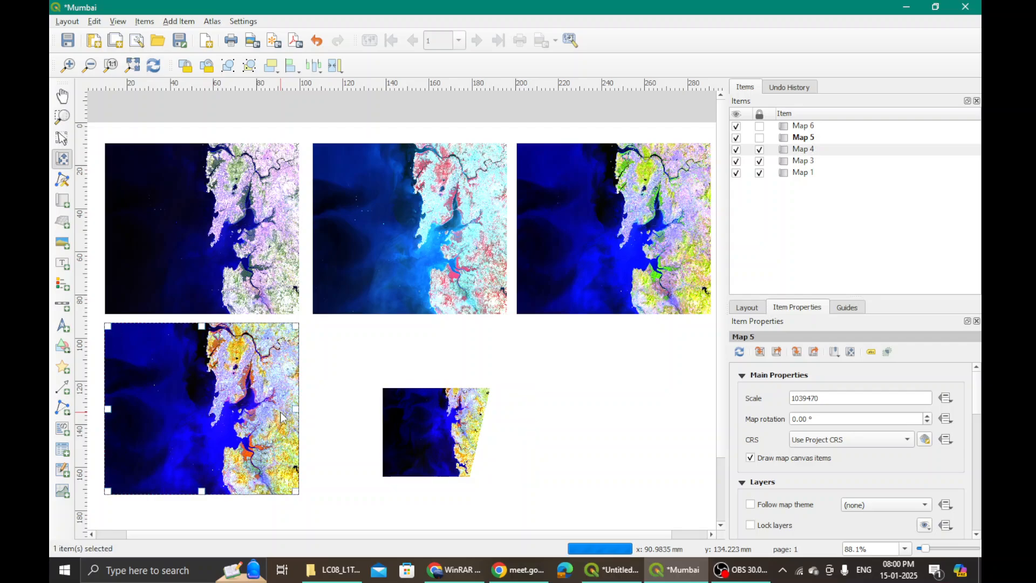
click(759, 138)
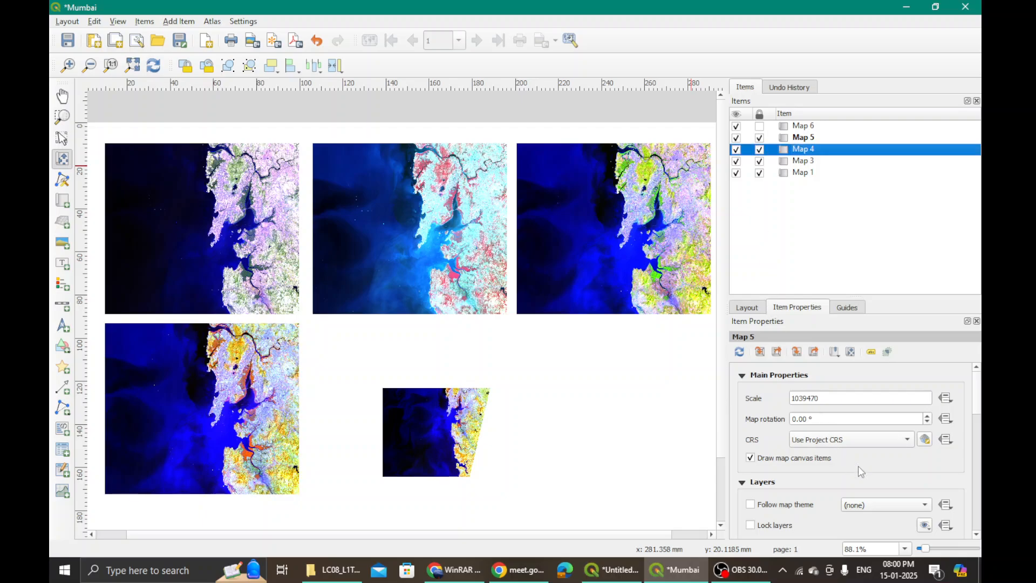
drag(977, 399, 981, 423)
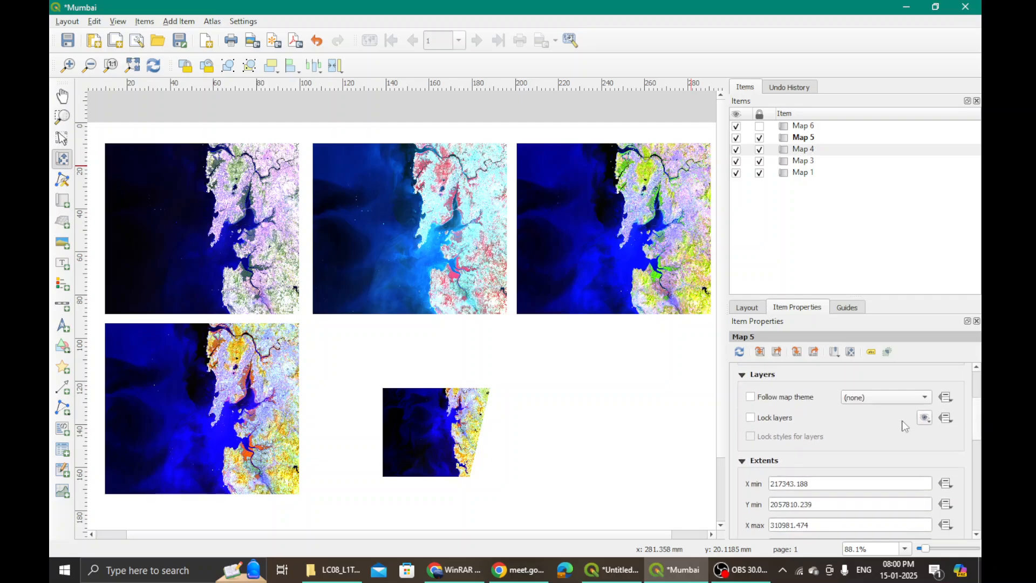
click(751, 419)
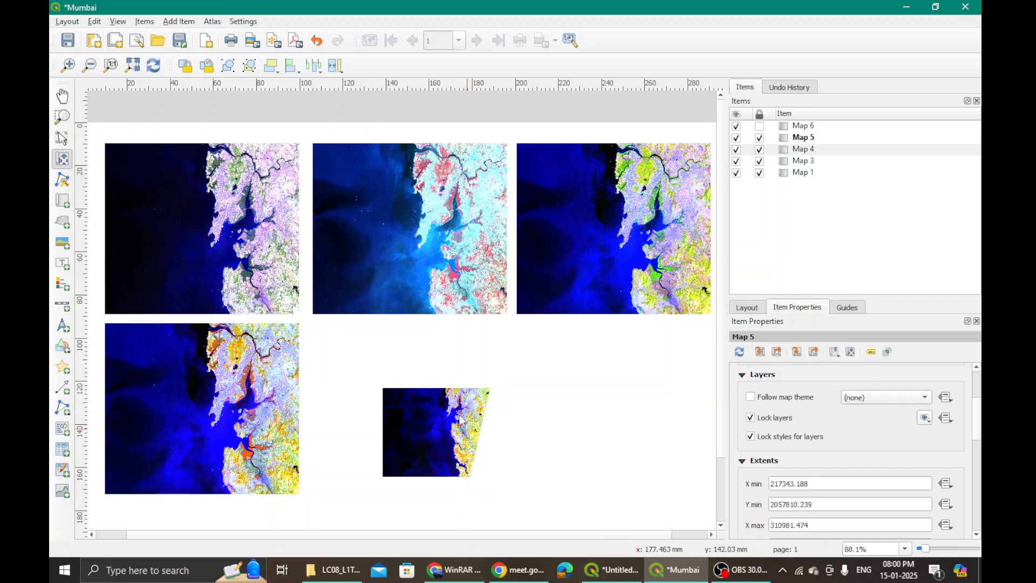
- Delete Map 6, the small map beside Map 5
drag(419, 424, 487, 422)
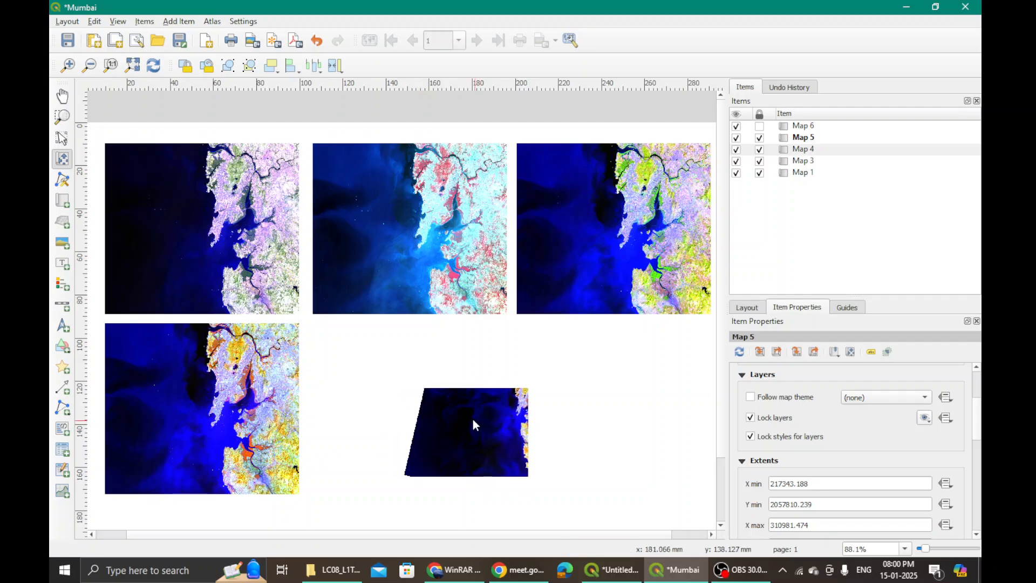
click(503, 423)
key(Delete)
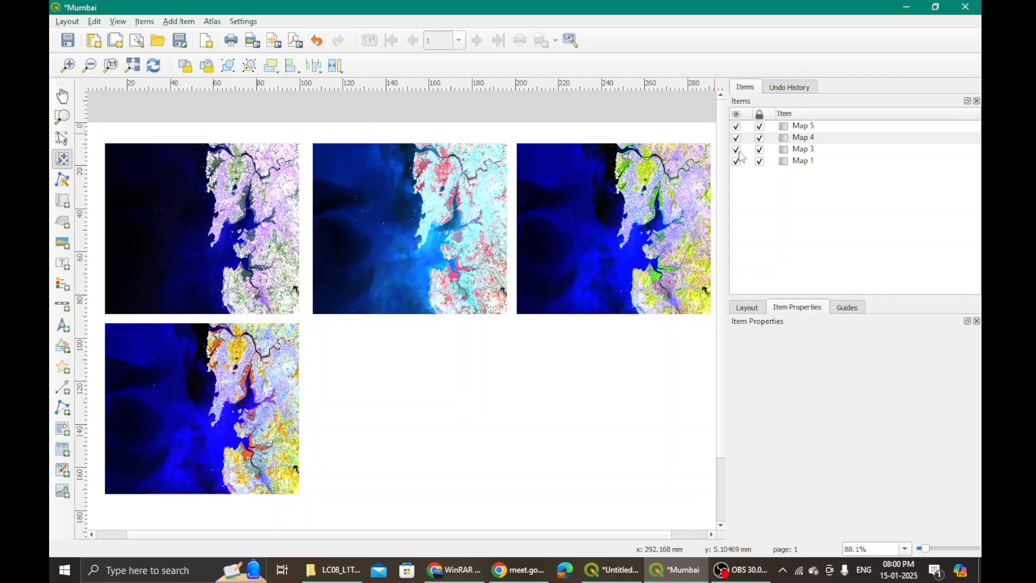
- Check the layer and style lock settings of Map 5 and Map 4
click(815, 127)
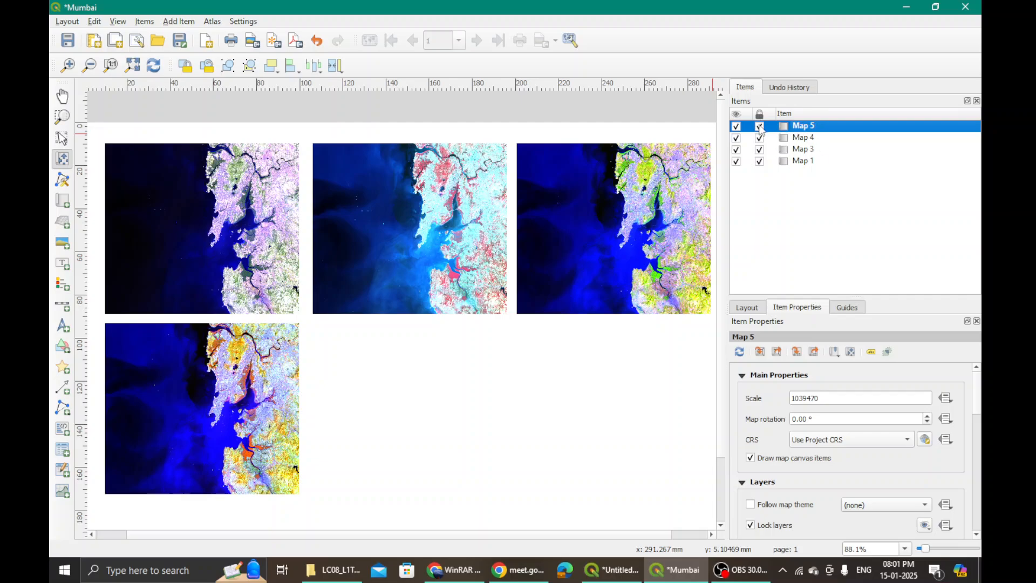
drag(977, 387, 978, 414)
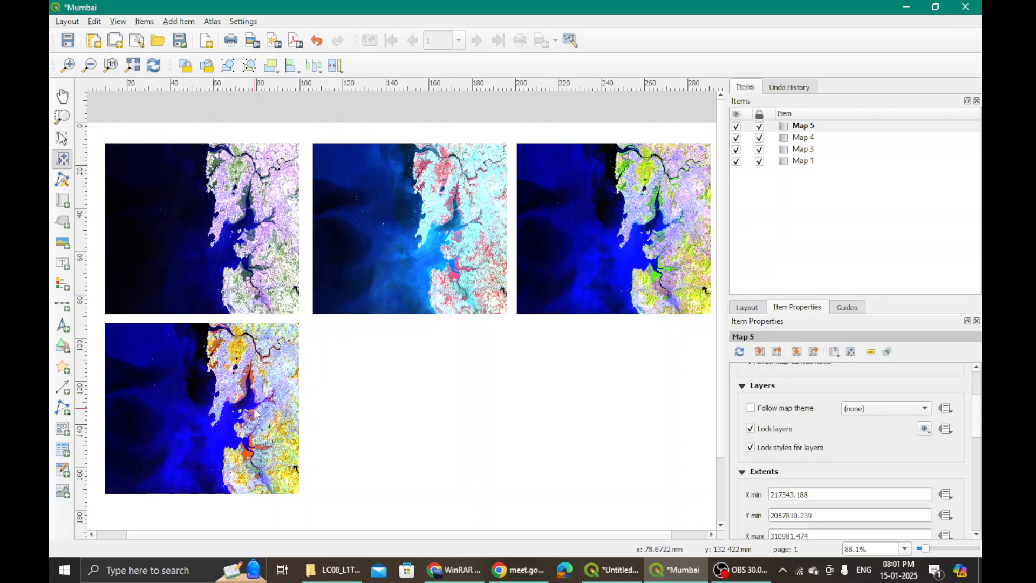
click(809, 126)
click(837, 137)
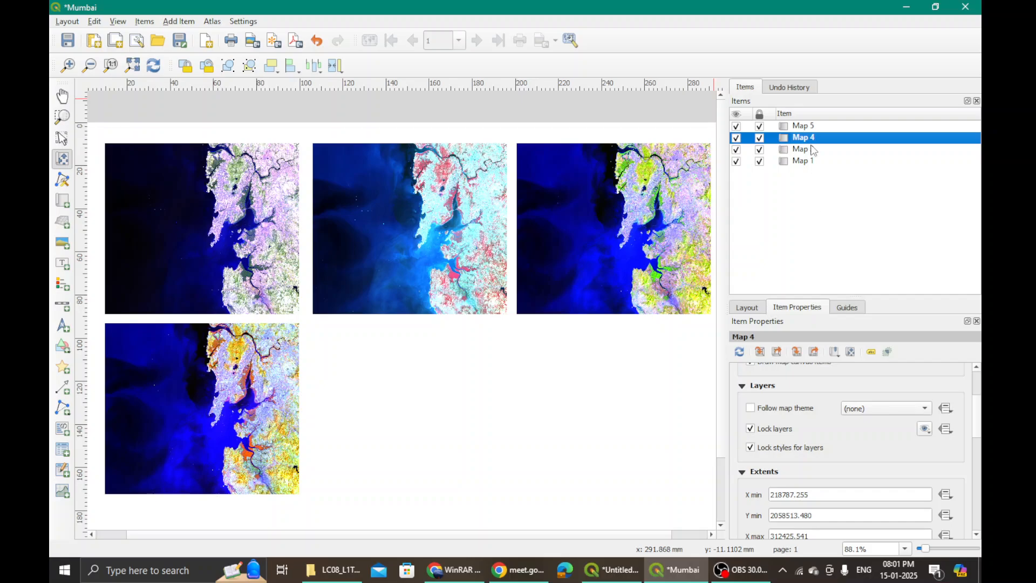
click(816, 127)
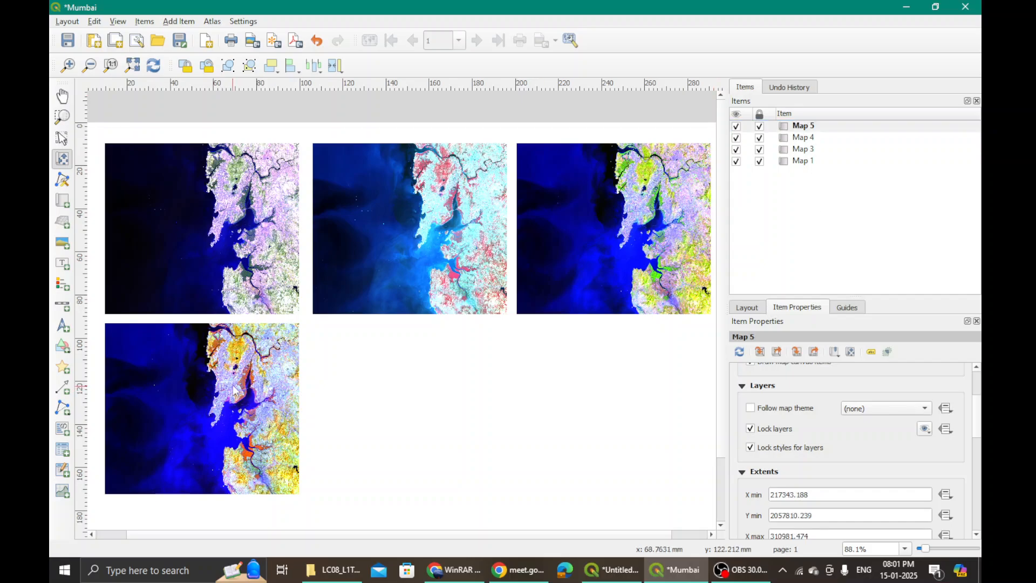
- Unlock Map 5 and nudge its content slightly to refine the coastline's alignment with Map 1
click(760, 127)
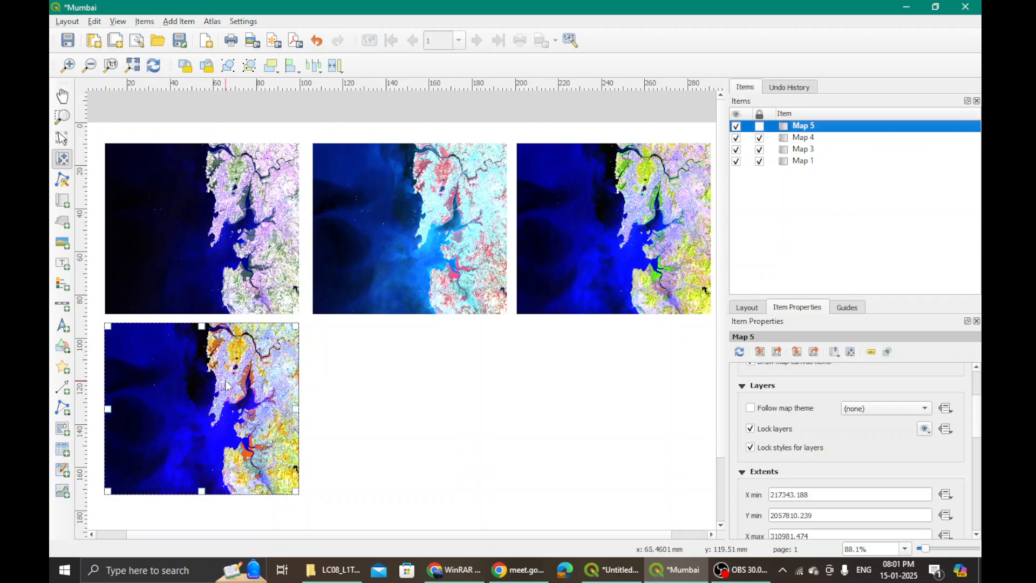
click(202, 327)
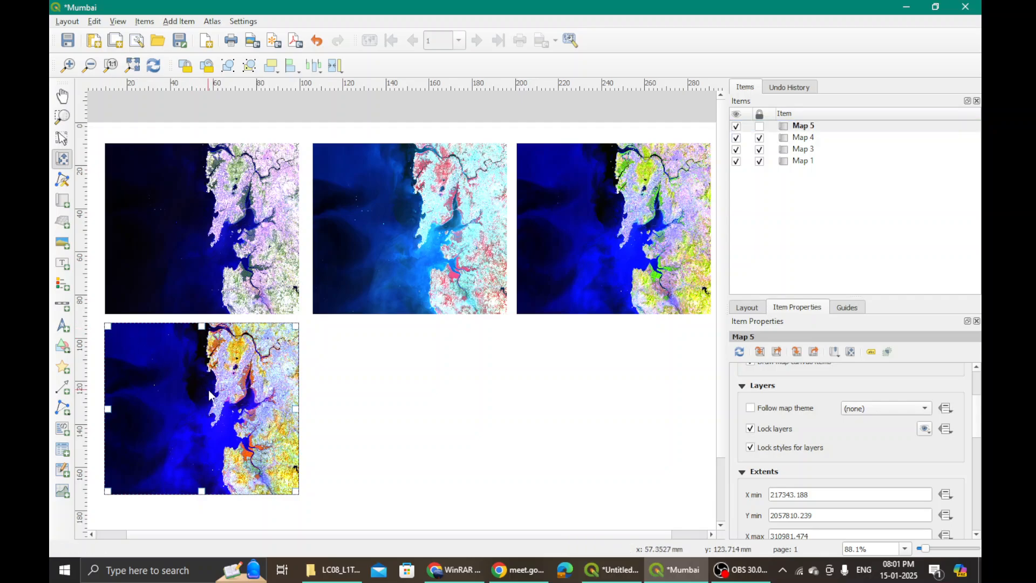
mouse_move(208, 390)
mouse_down()
mouse_move(233, 396)
mouse_move(209, 394)
mouse_up()
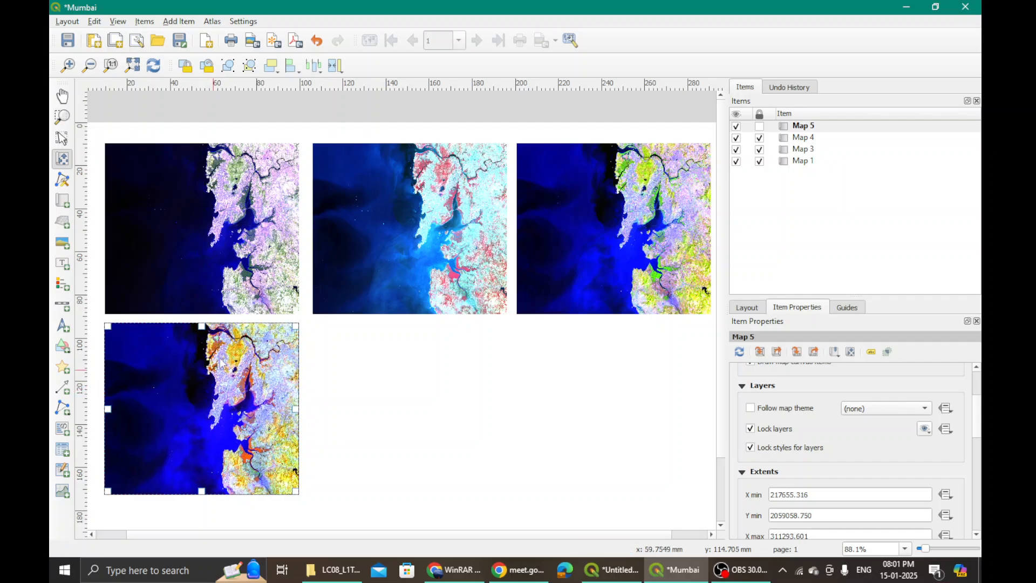
- Lock Map 5 in the layout and turn off its Lock styles for layers and Lock layers options
click(760, 126)
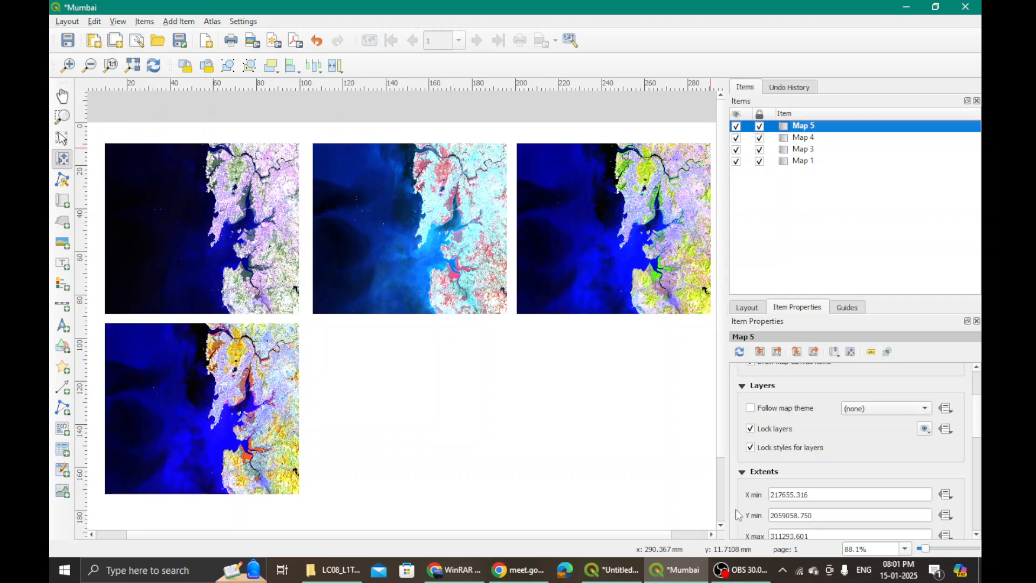
click(750, 449)
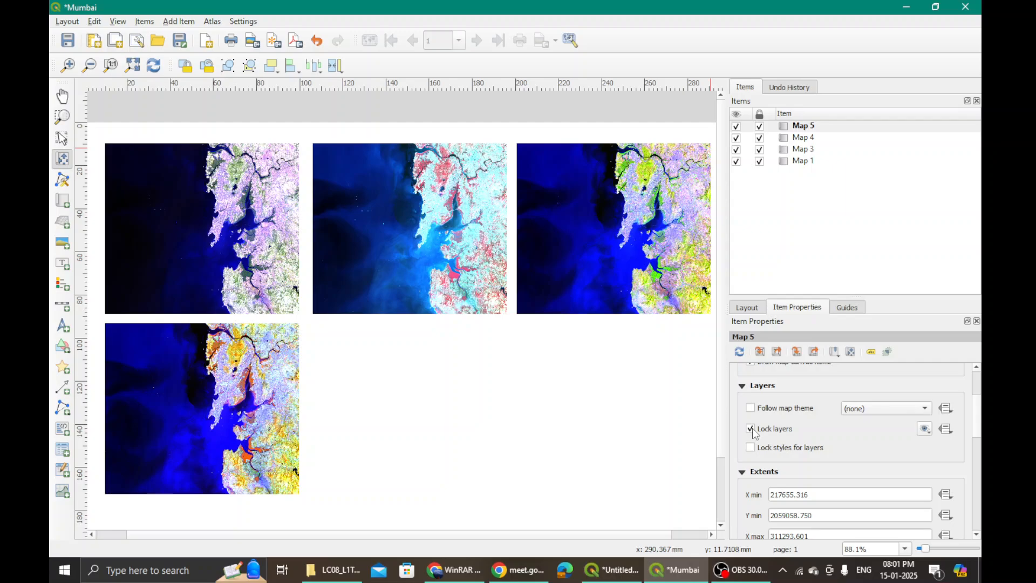
click(752, 430)
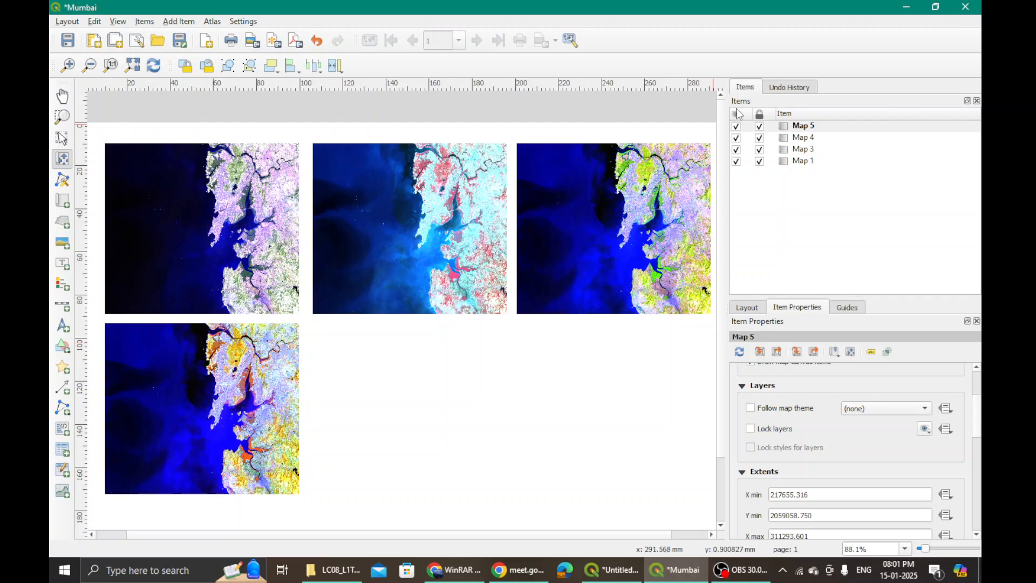
right_click(206, 404)
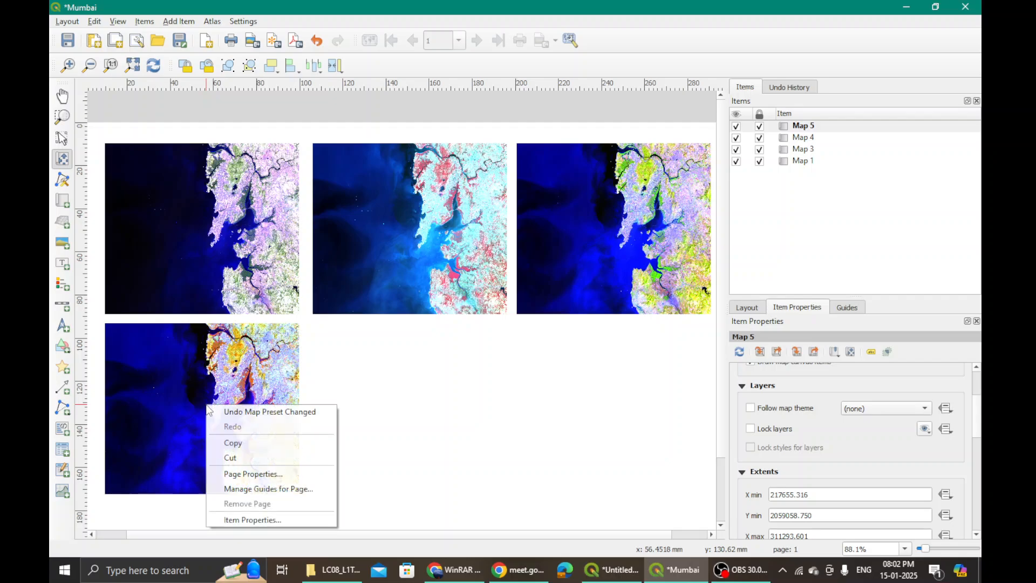
click(252, 381)
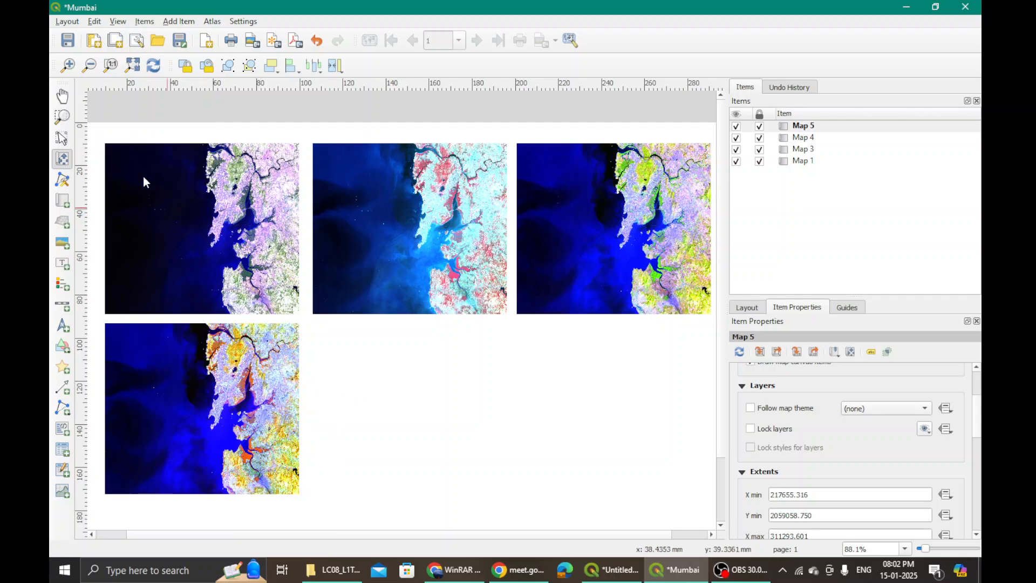
- Unlock Map 5 in the layout and try to shift its content within the frame
click(64, 97)
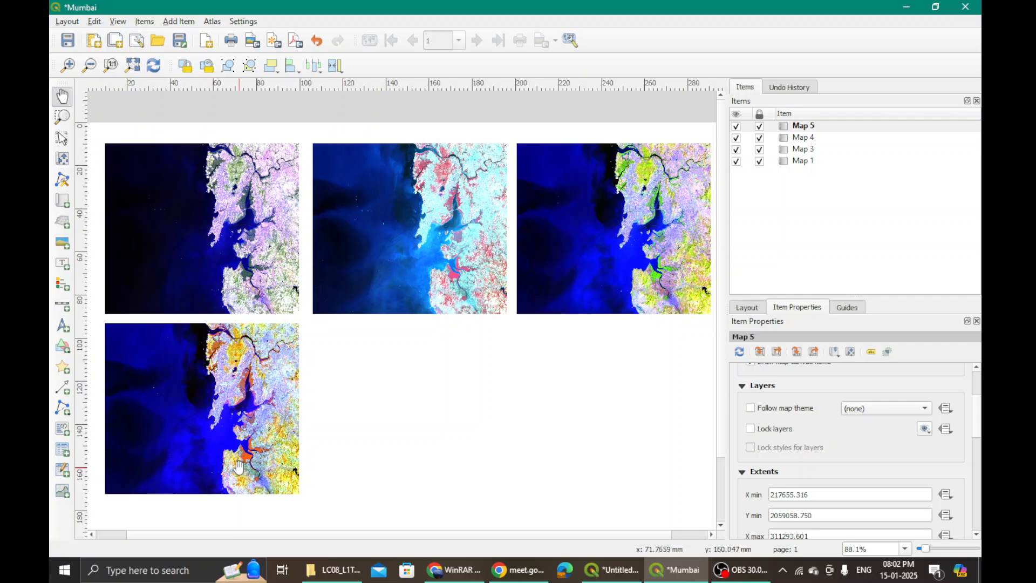
drag(208, 404, 234, 401)
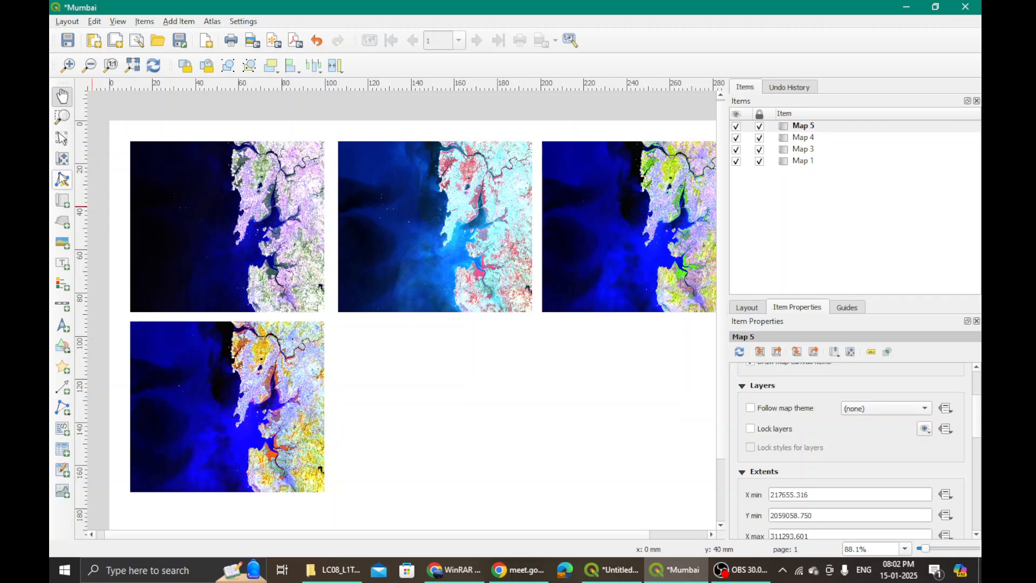
click(63, 158)
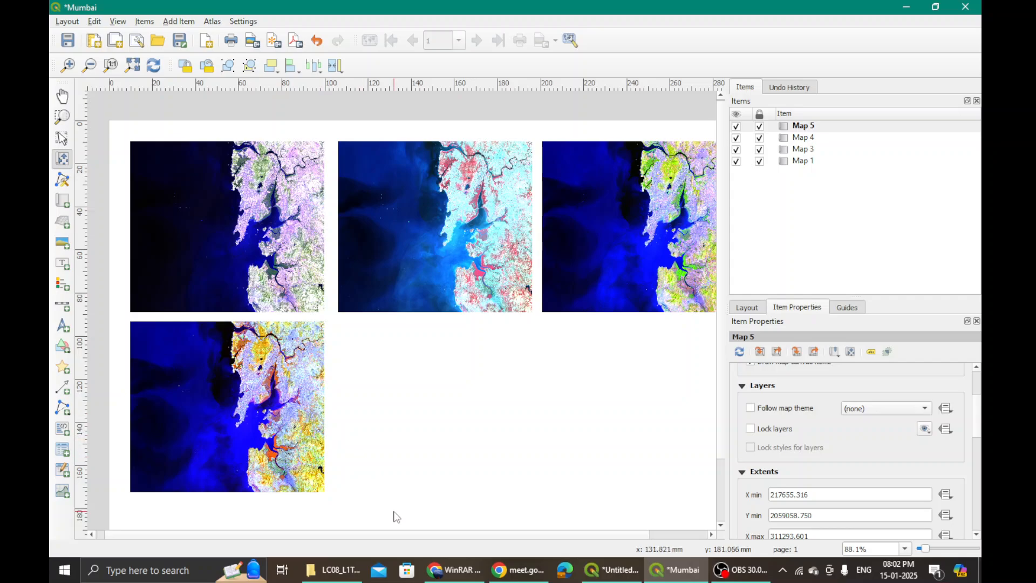
click(760, 127)
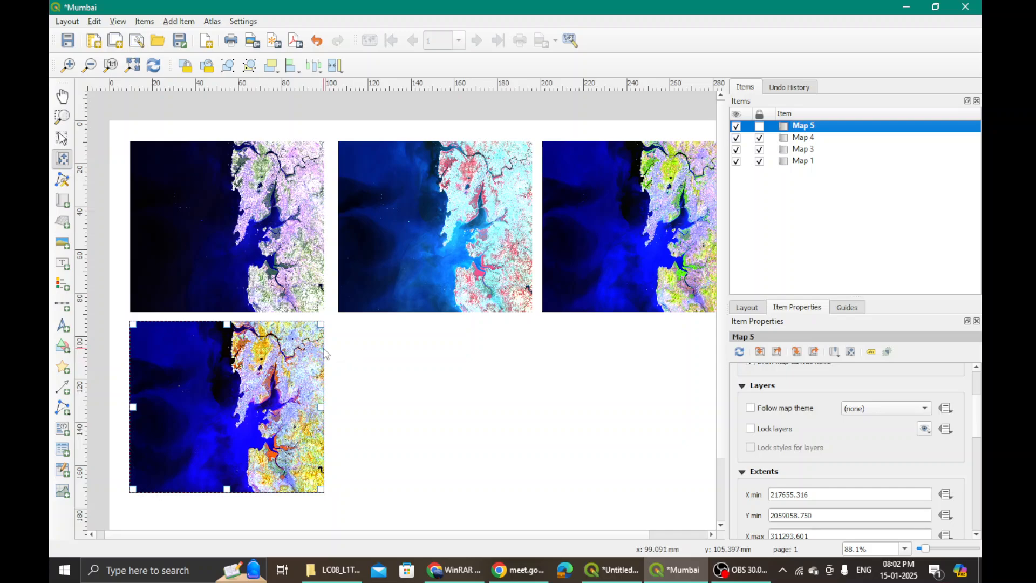
click(314, 362)
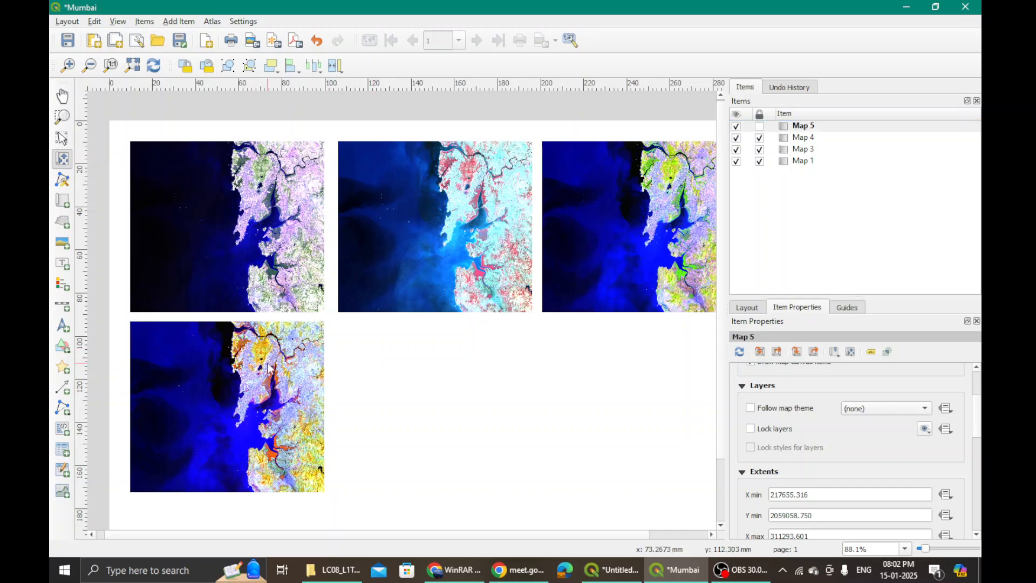
drag(209, 362, 283, 367)
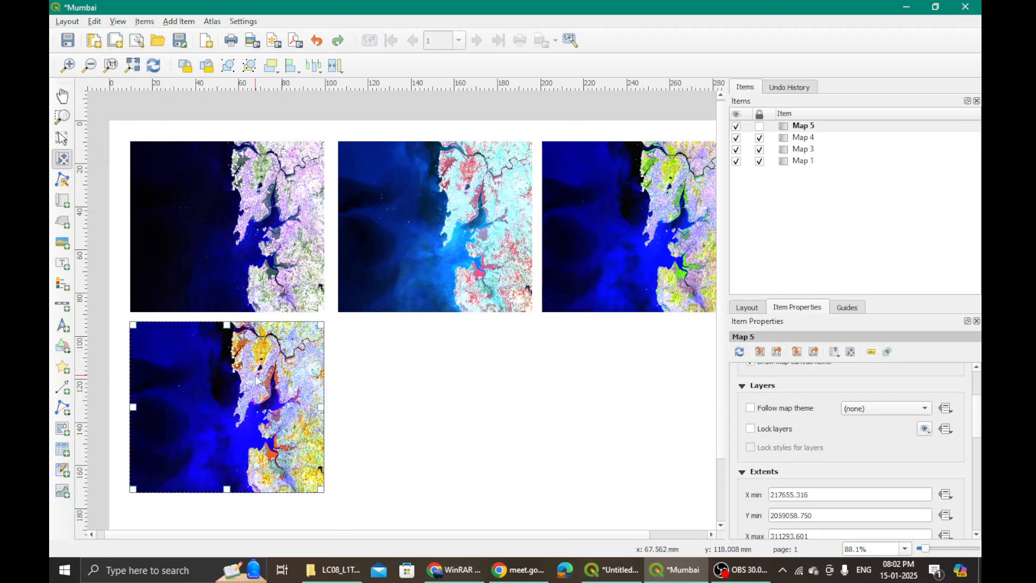
right_click(285, 398)
click(323, 394)
drag(980, 414, 983, 395)
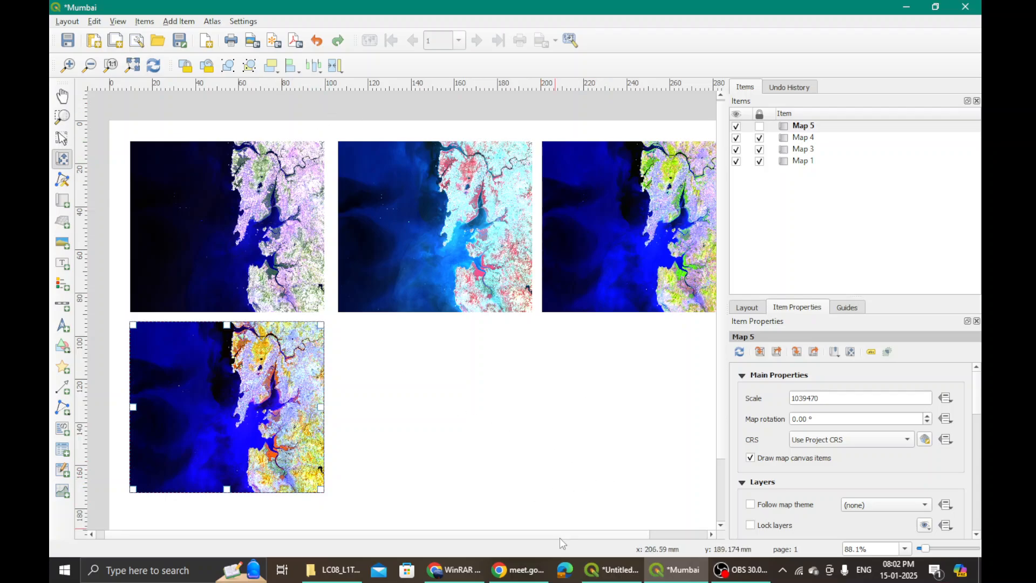
drag(561, 538, 588, 541)
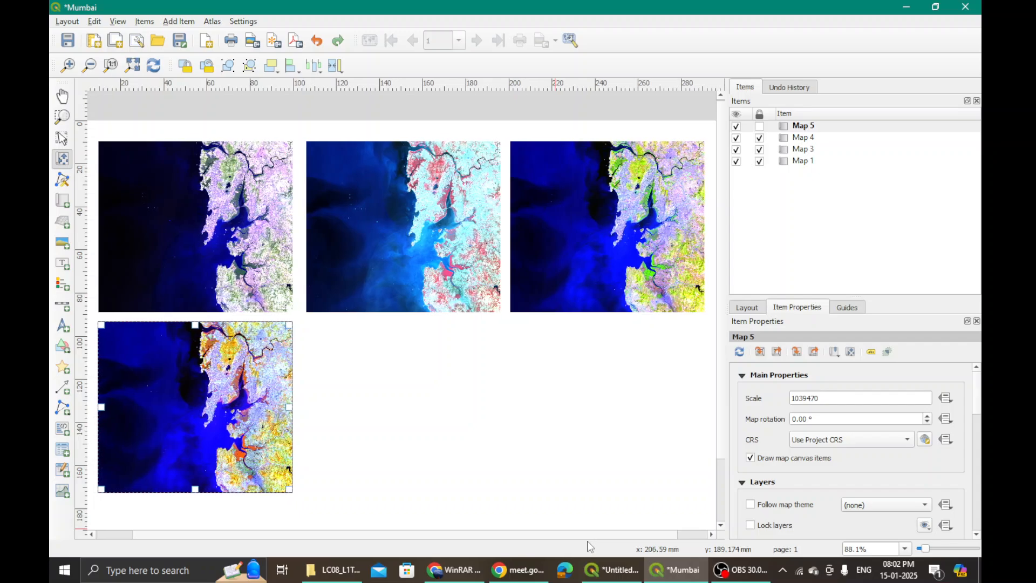
- Add a text label about 67.6 × 41.1 mm and move it to the empty area beside Map 5
click(170, 23)
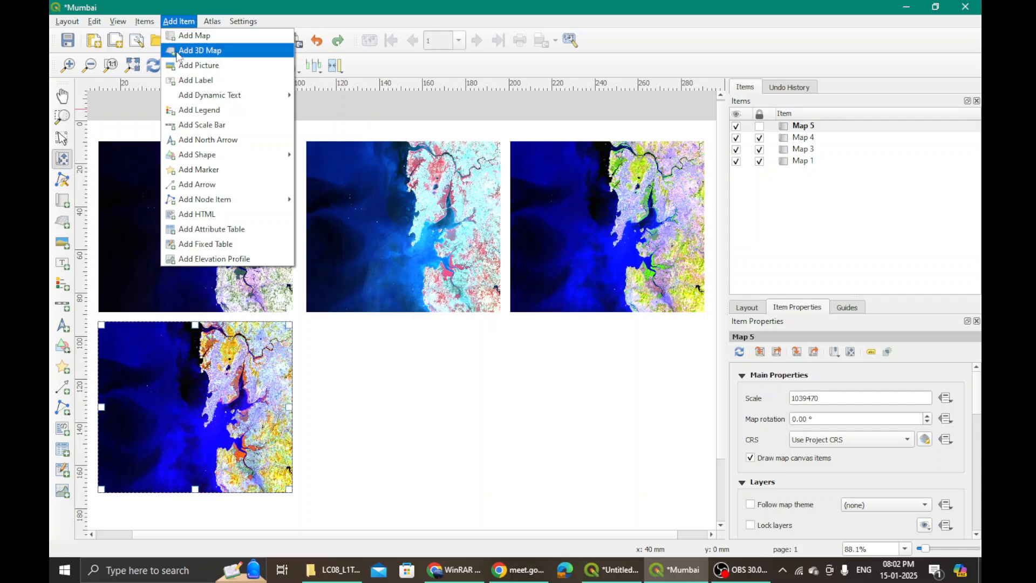
click(187, 82)
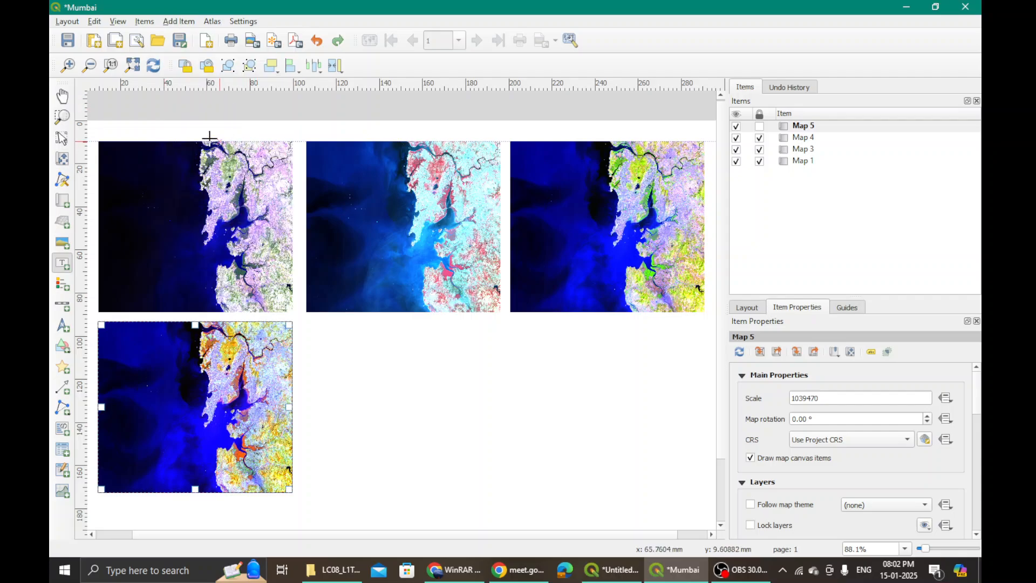
click(169, 139)
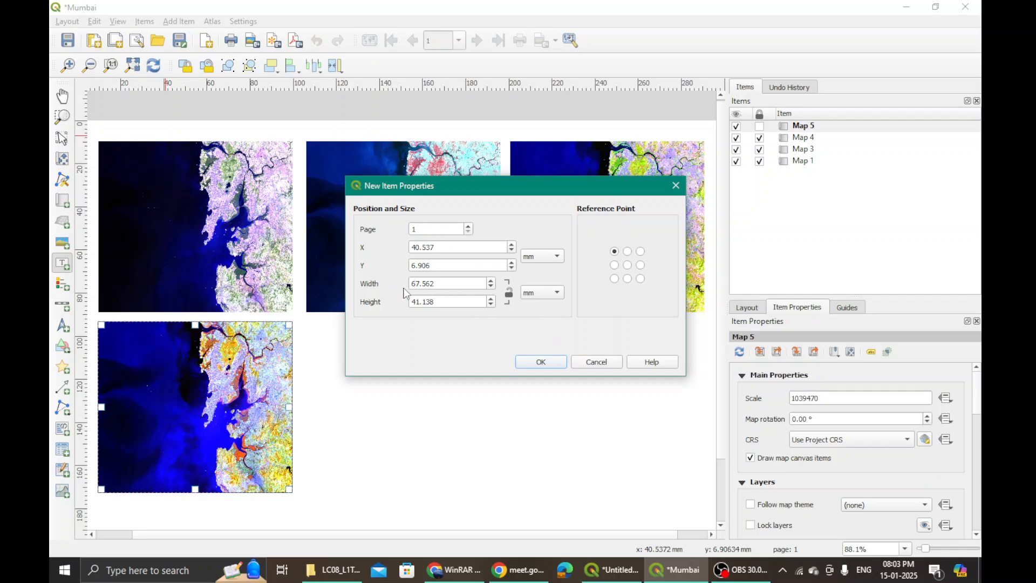
click(545, 363)
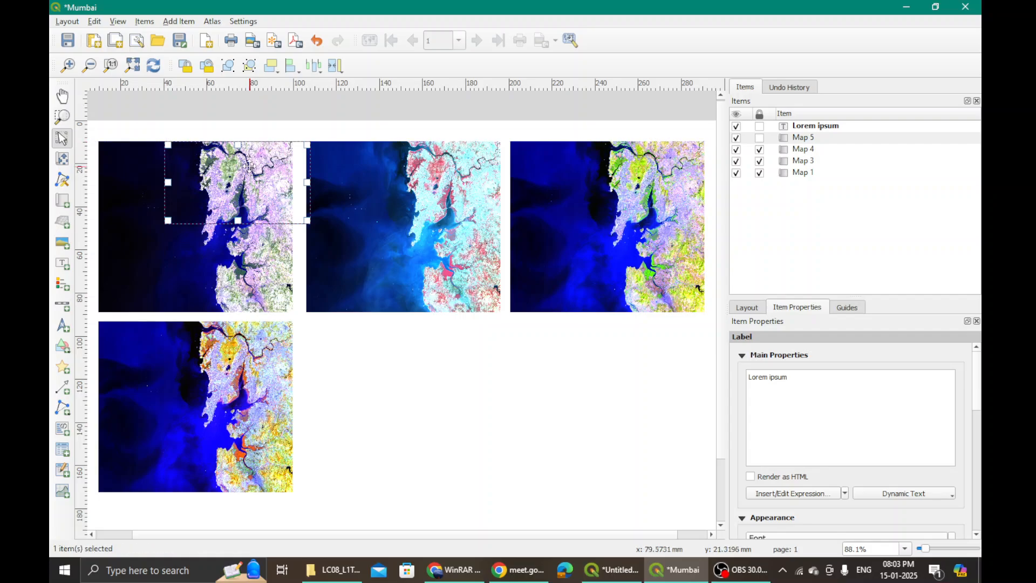
drag(253, 189, 421, 400)
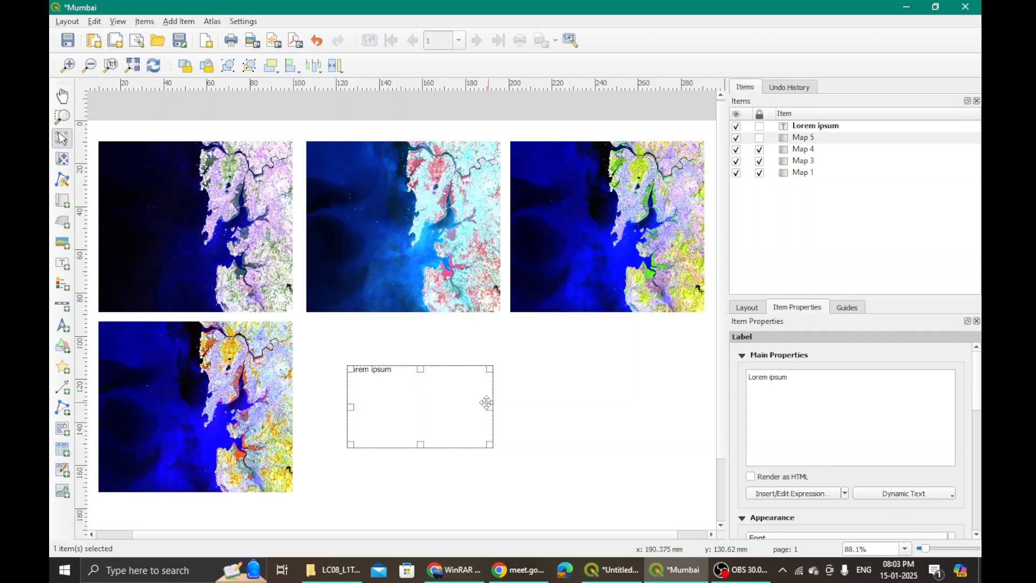
drag(450, 404, 519, 404)
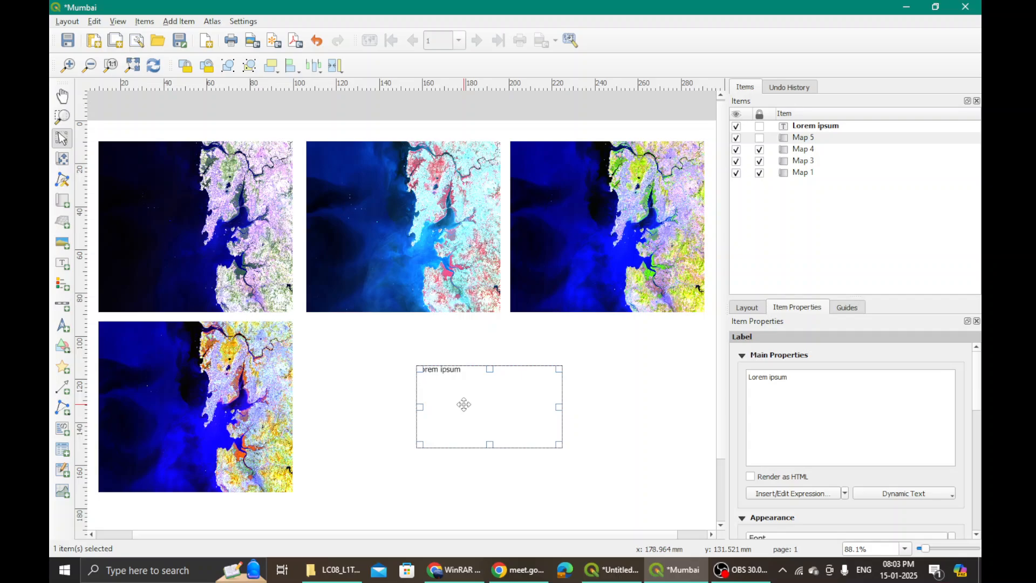
- Cut the Lorem ipsum label from the layout
key(c)
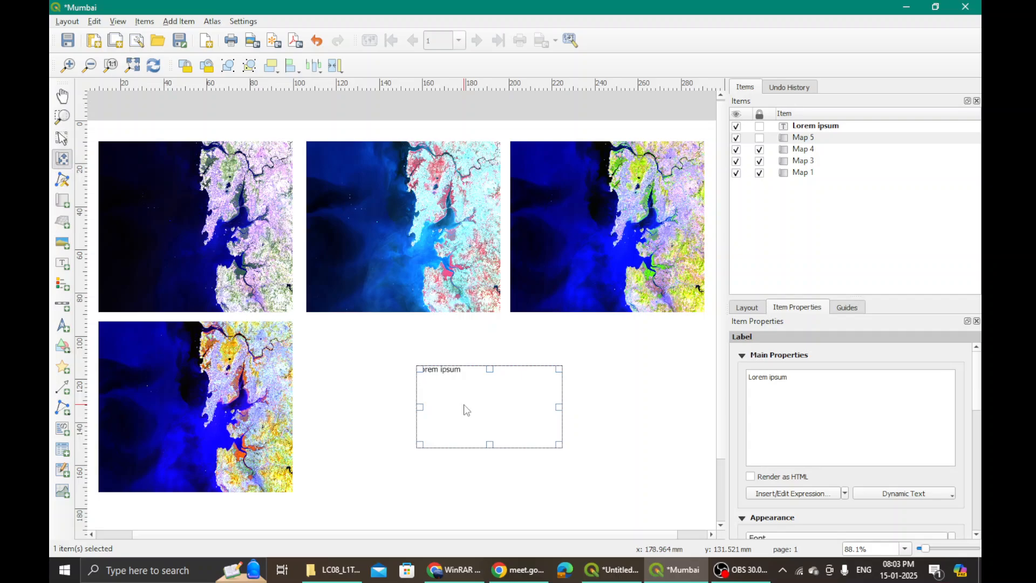
right_click(502, 415)
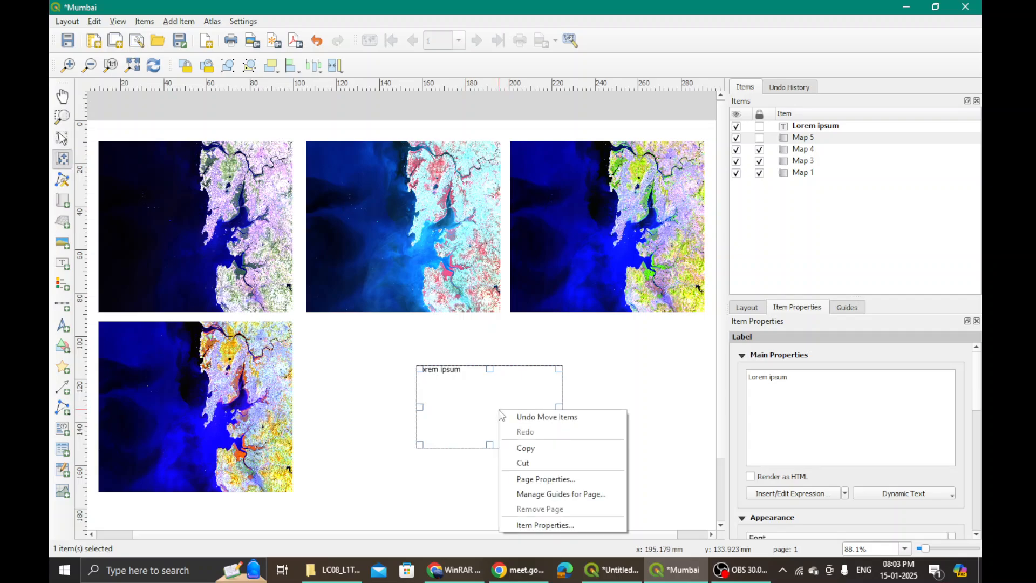
click(522, 462)
- Add a Layout Name dynamic text label about 67.6 × 41.1 mm and move it to the empty area beside Map 5
click(186, 22)
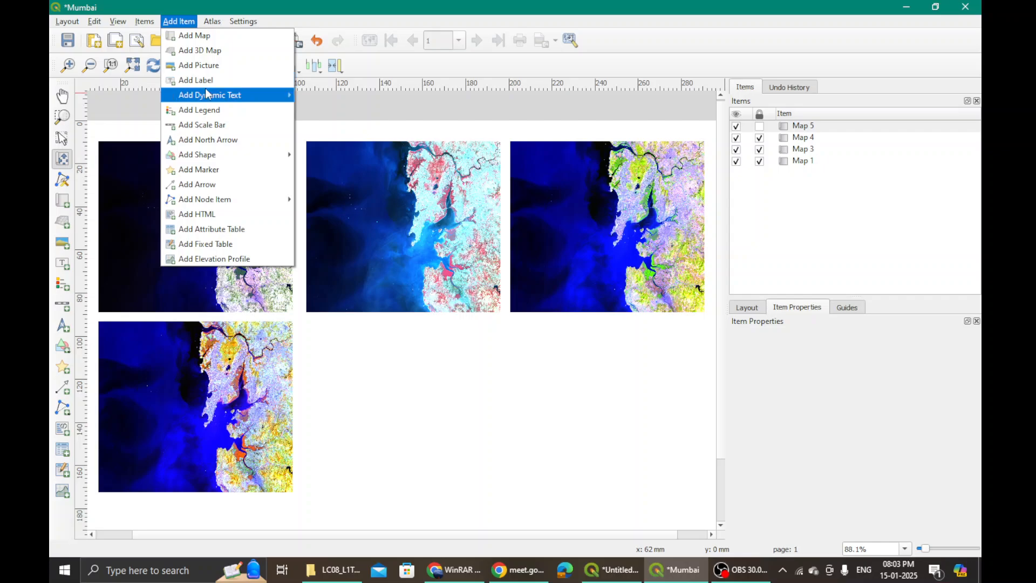
mouse_move(206, 96)
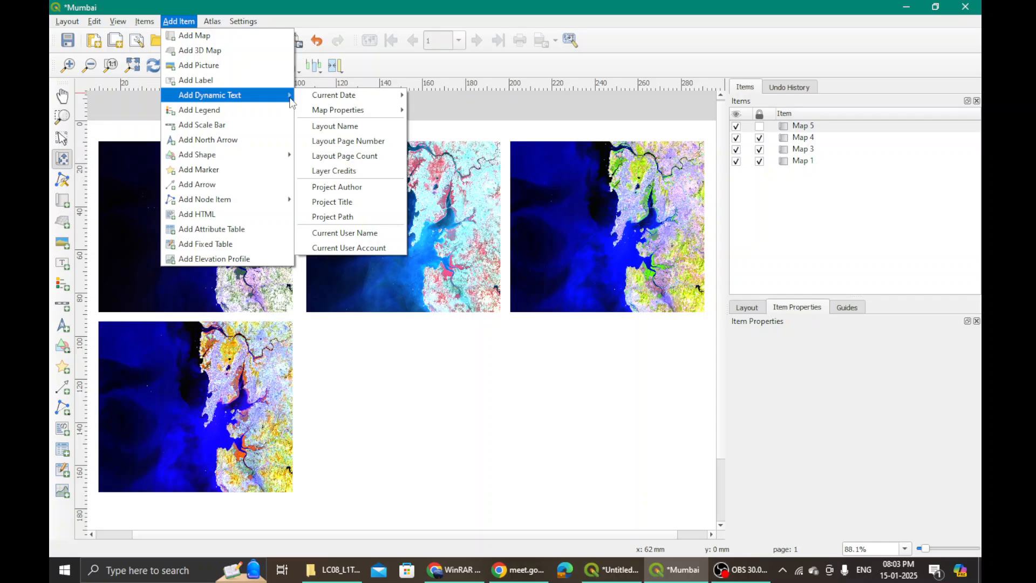
mouse_move(334, 110)
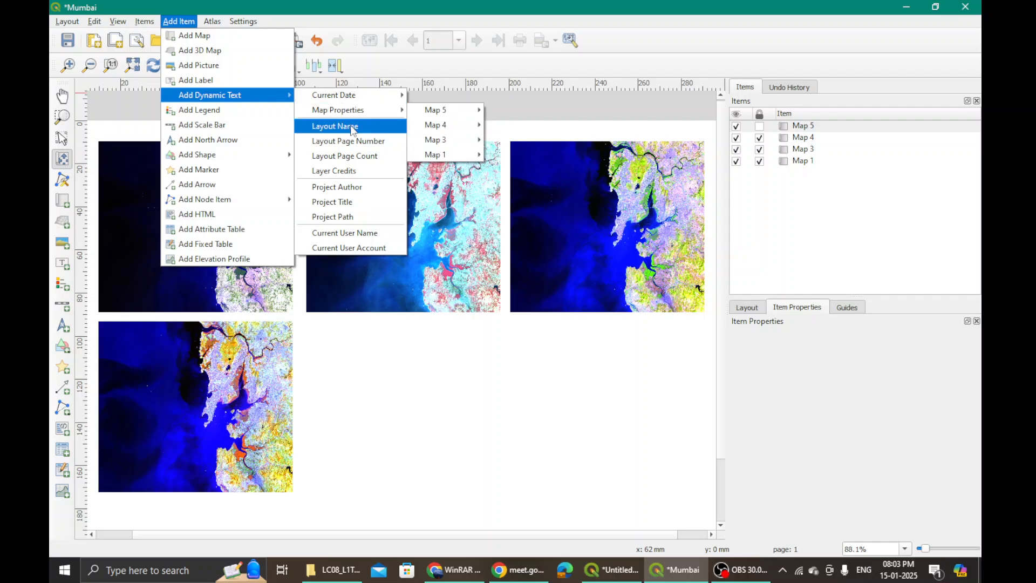
click(372, 128)
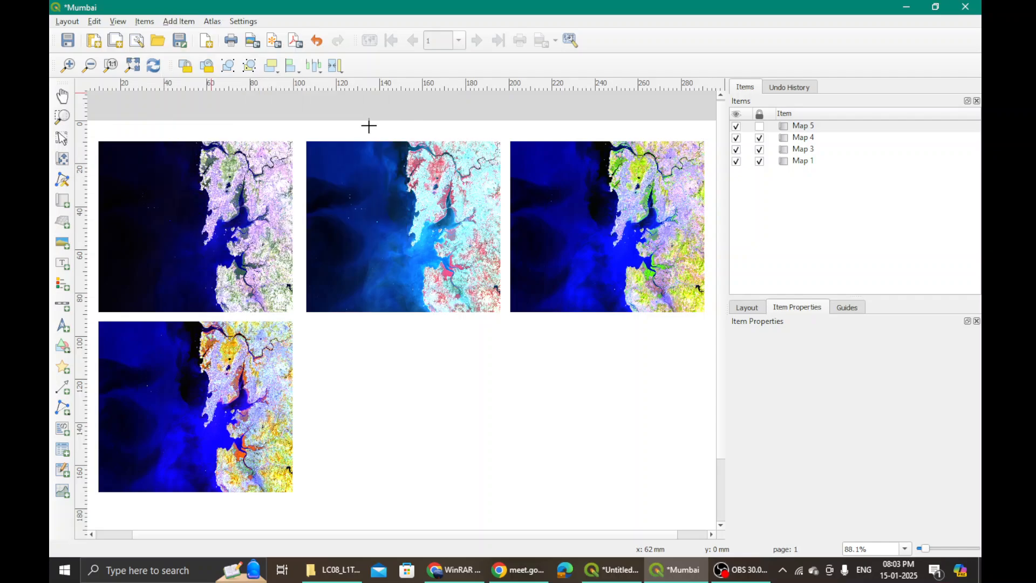
click(176, 135)
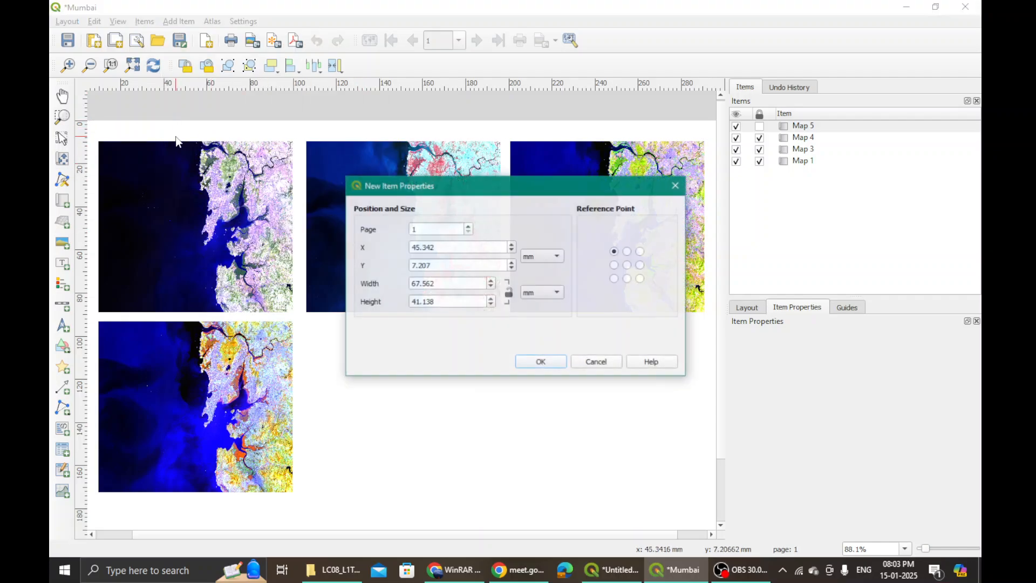
click(556, 361)
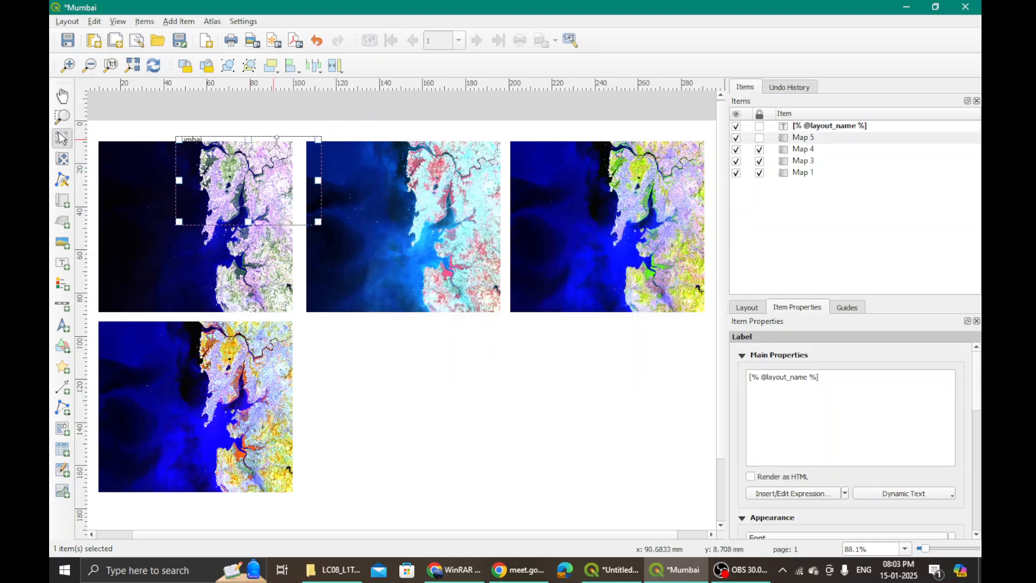
drag(266, 138, 447, 411)
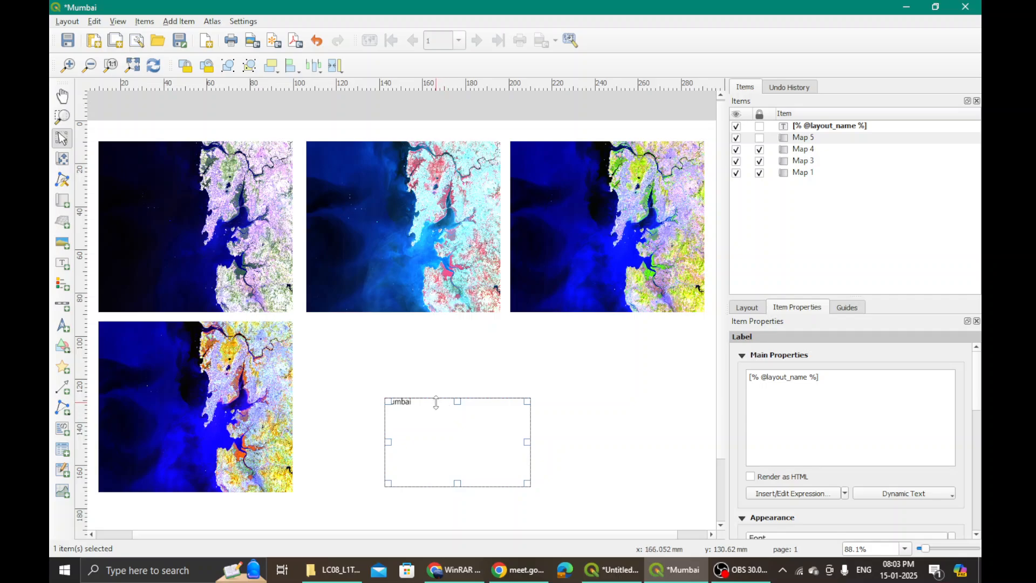
- Replace the label's layout name expression with the text "False Colour Composite (B7-B6-B4)"
drag(844, 380, 751, 380)
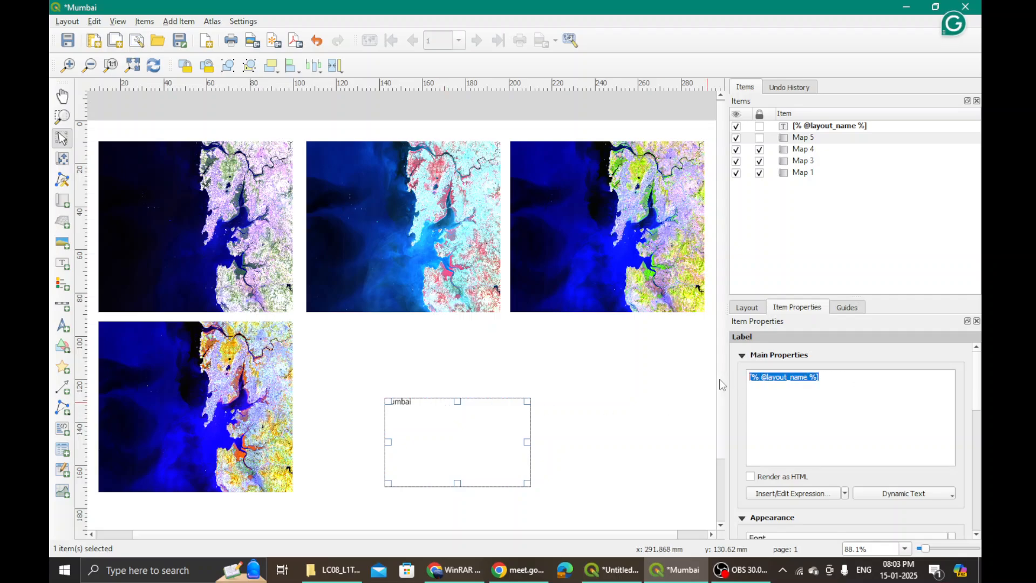
key(BackSpace)
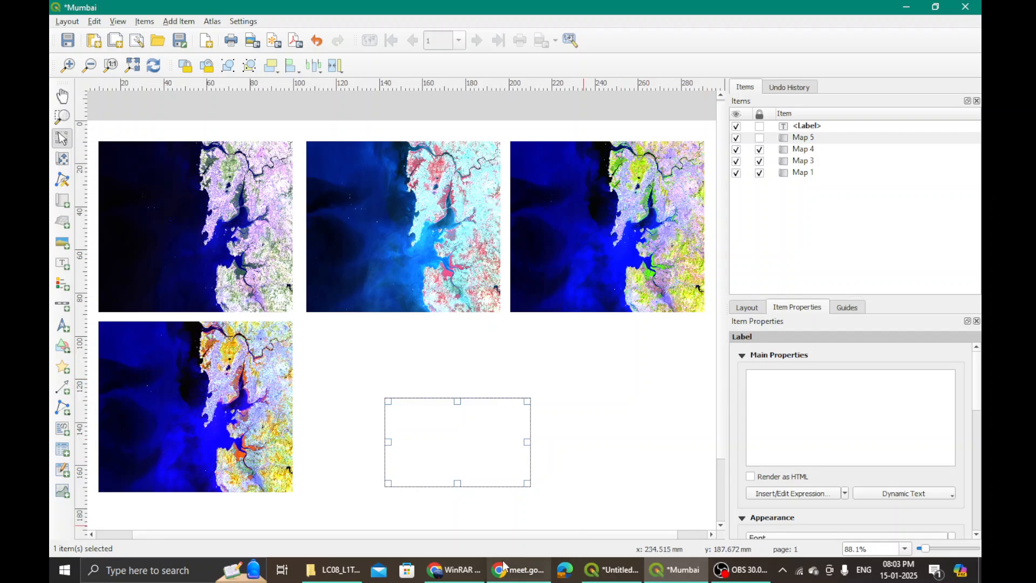
mouse_move(506, 569)
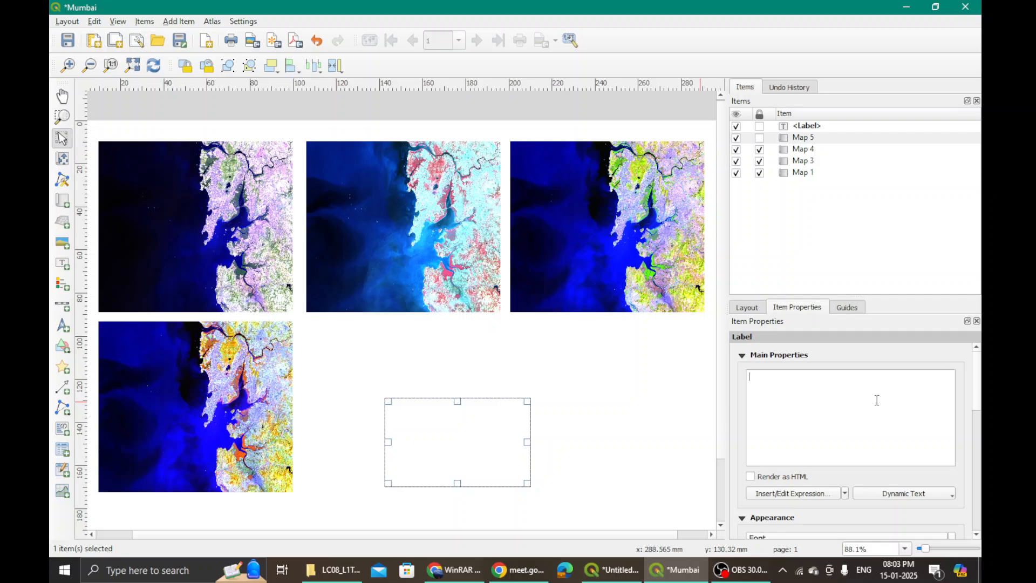
text(False Colour Composite (B7-B6-B4)
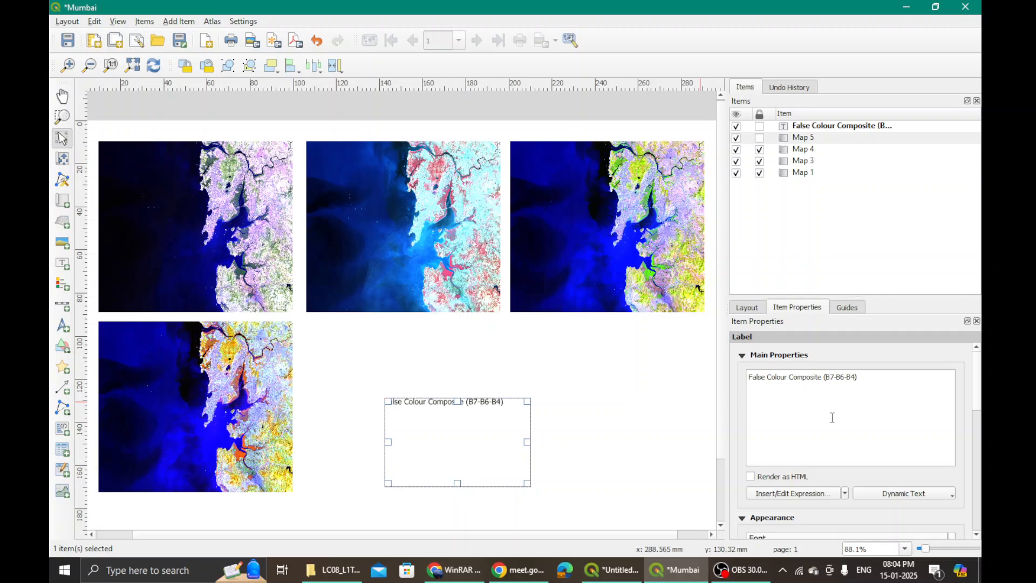
- Shrink the composite label's frame to the height of its single text line and place it just above Map 1
drag(470, 444, 488, 440)
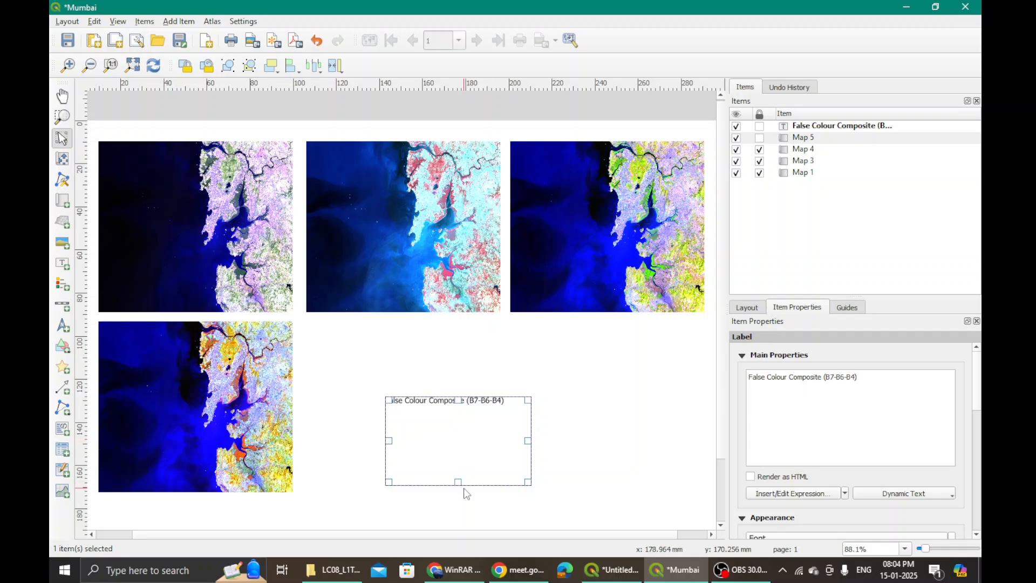
drag(459, 480, 458, 400)
click(488, 409)
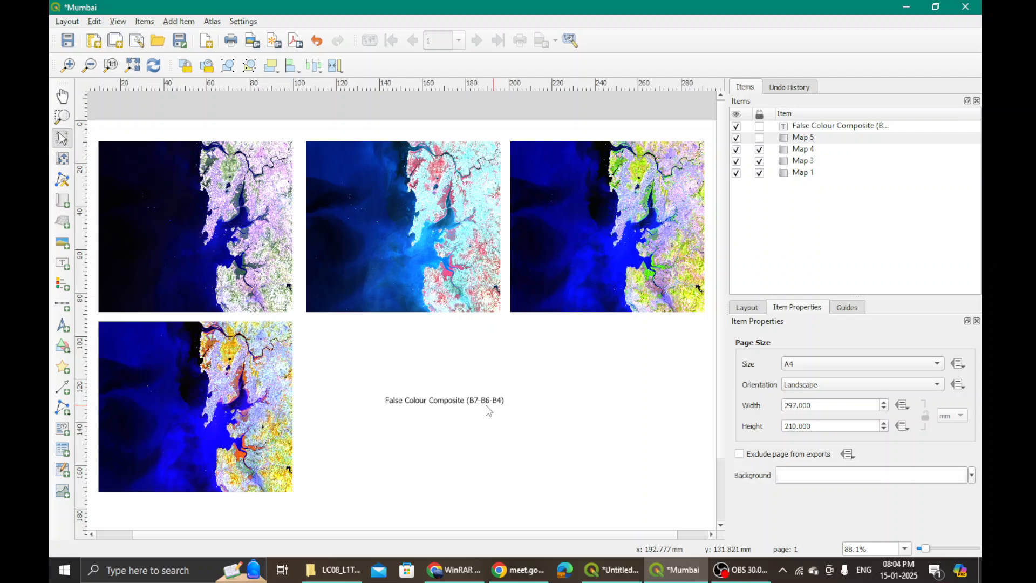
click(452, 400)
drag(458, 402, 196, 132)
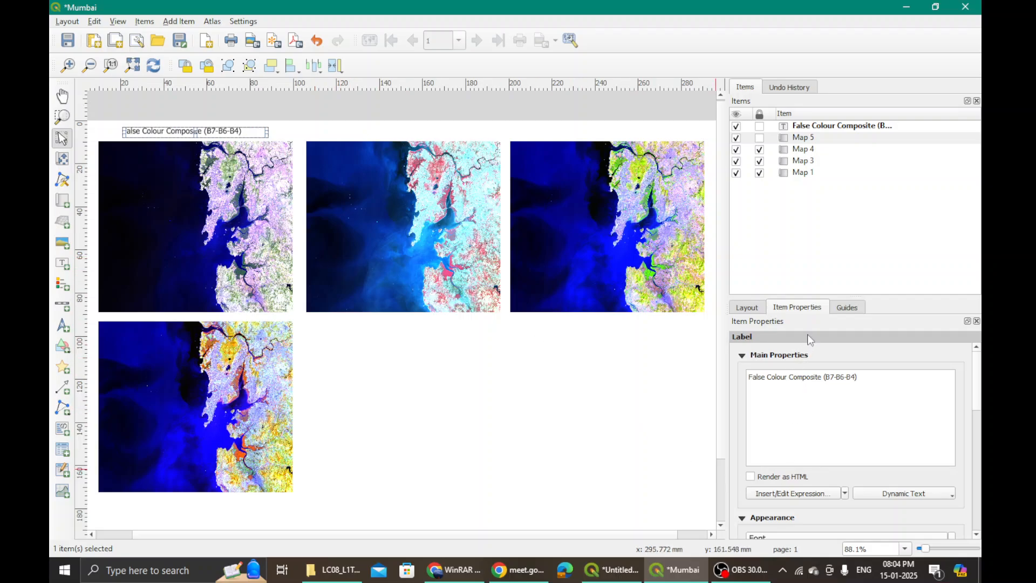
drag(978, 376, 980, 420)
click(952, 415)
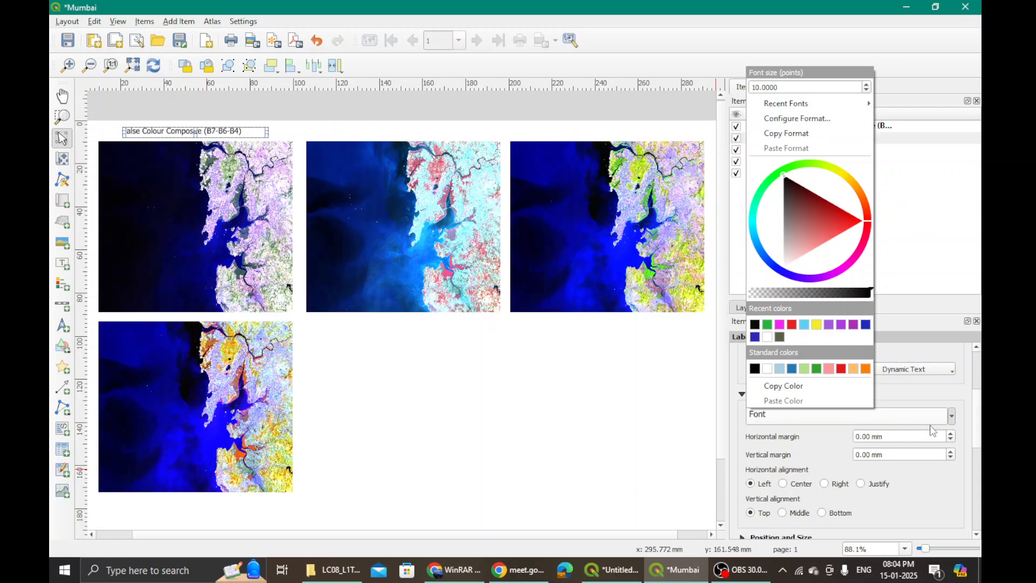
drag(980, 418, 984, 473)
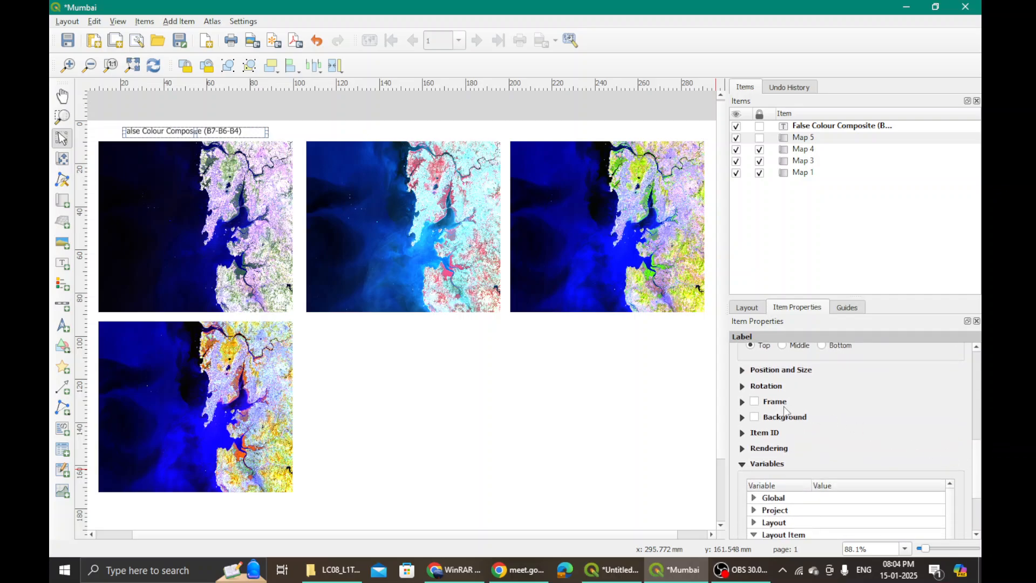
click(754, 403)
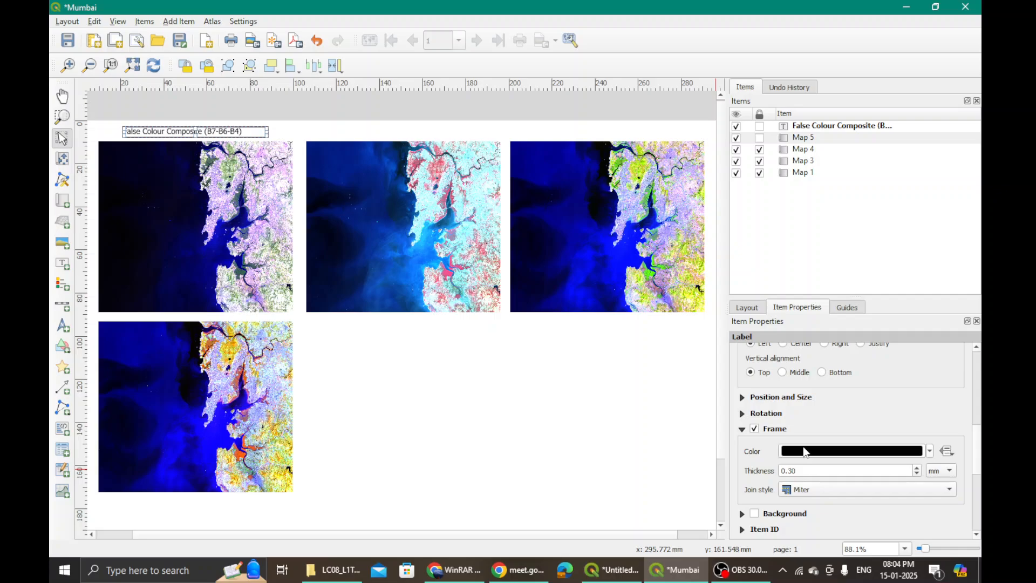
click(755, 429)
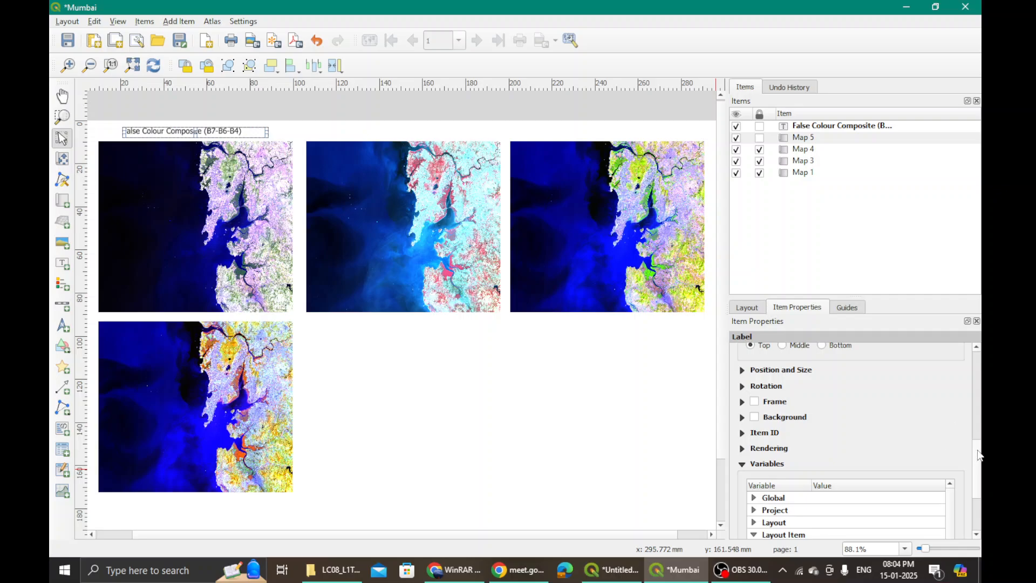
- Change the font of the False Colour Composite label to Times New Roman
drag(980, 457, 984, 406)
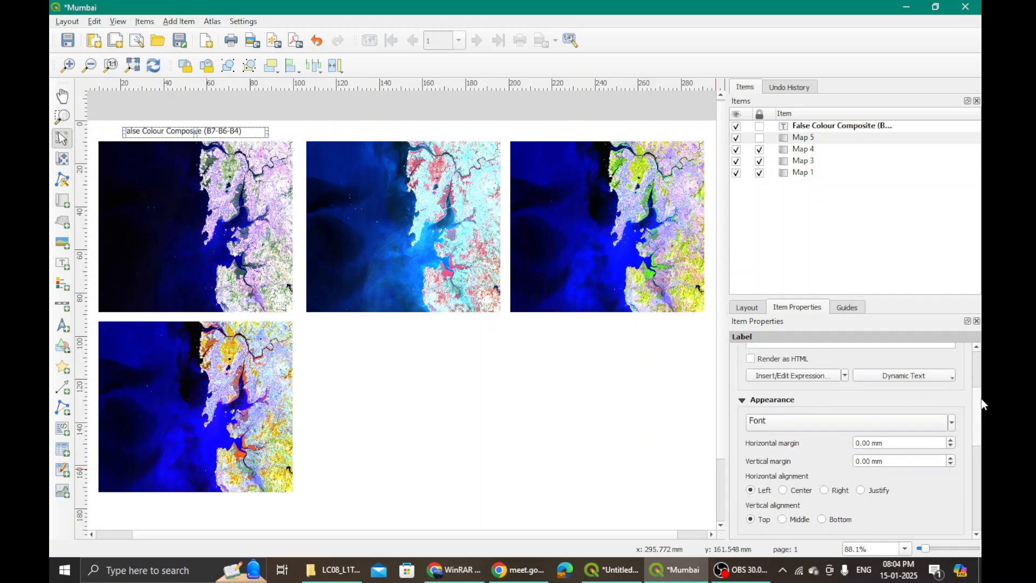
click(868, 427)
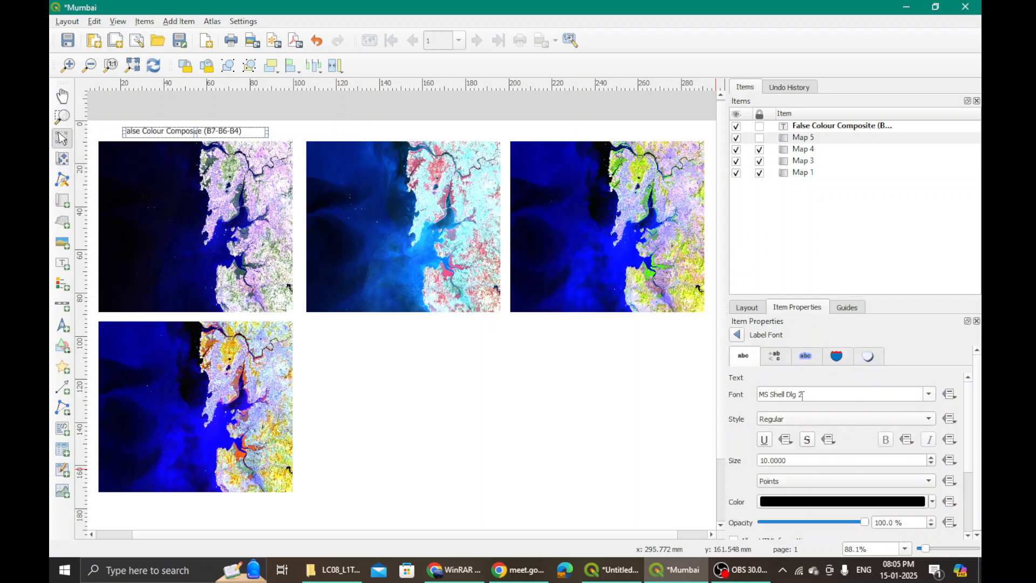
click(930, 397)
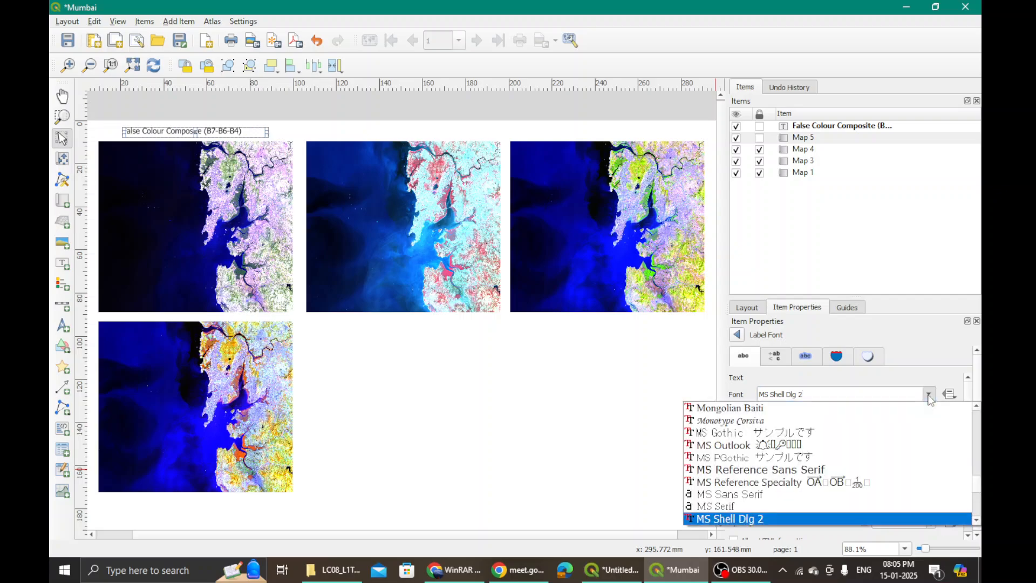
text(ti)
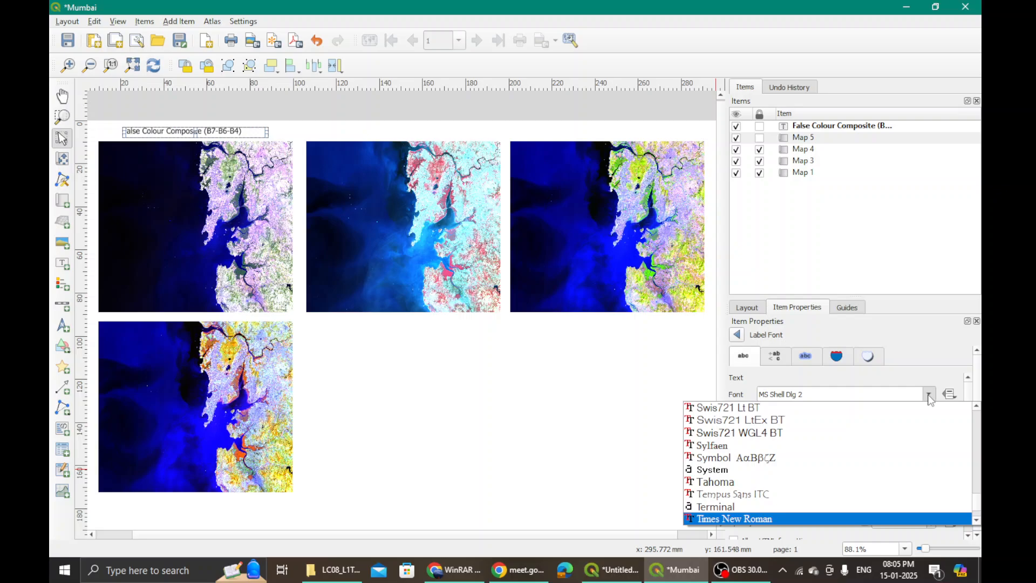
click(815, 519)
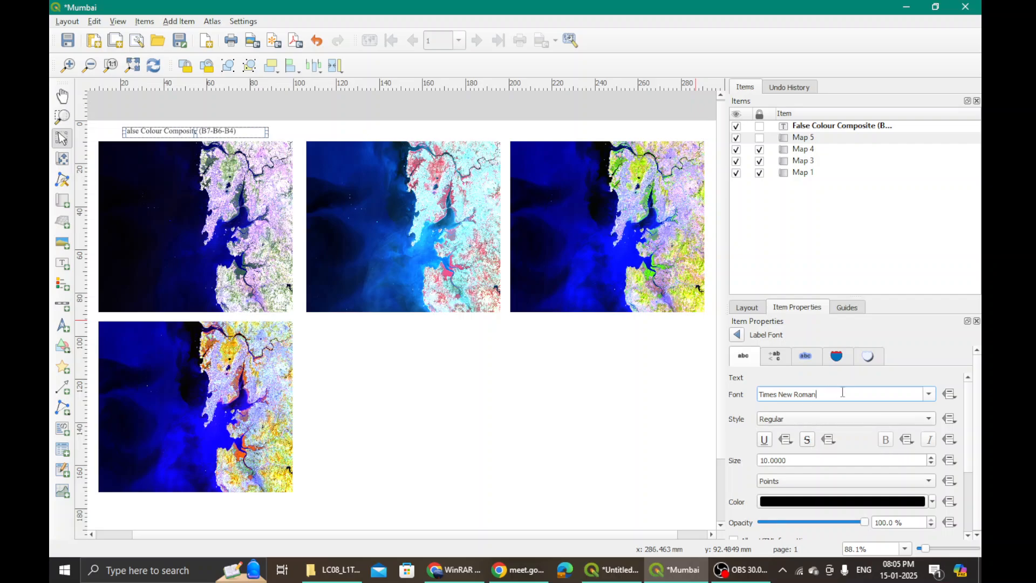
scroll(969, 411, down, 2)
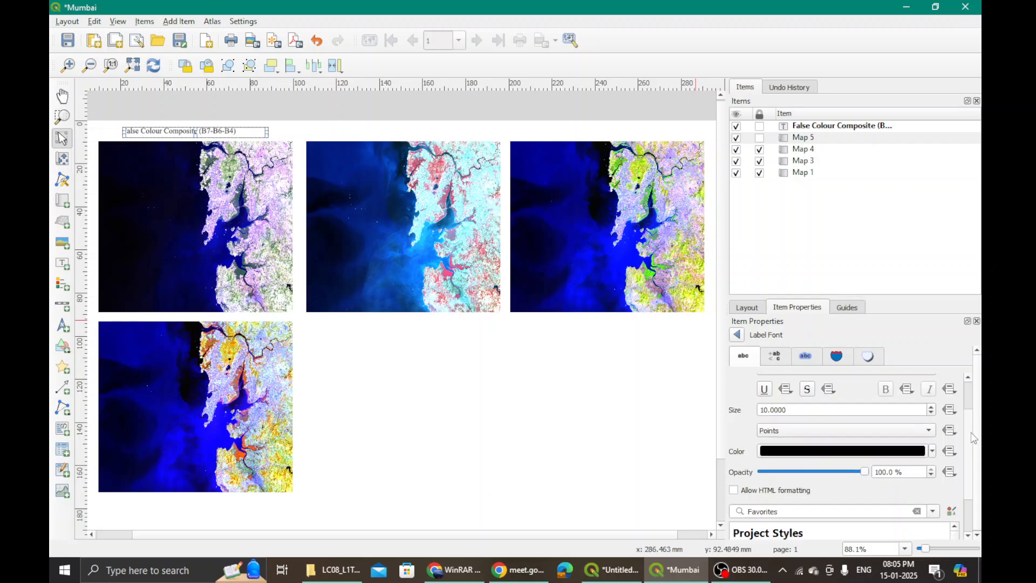
scroll(975, 430, down, 3)
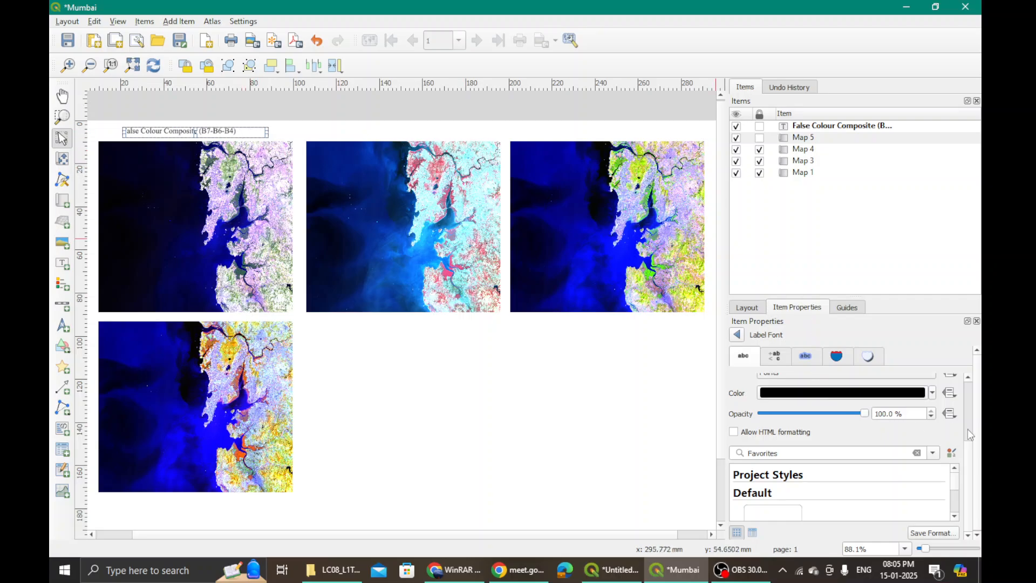
scroll(971, 421, up, 5)
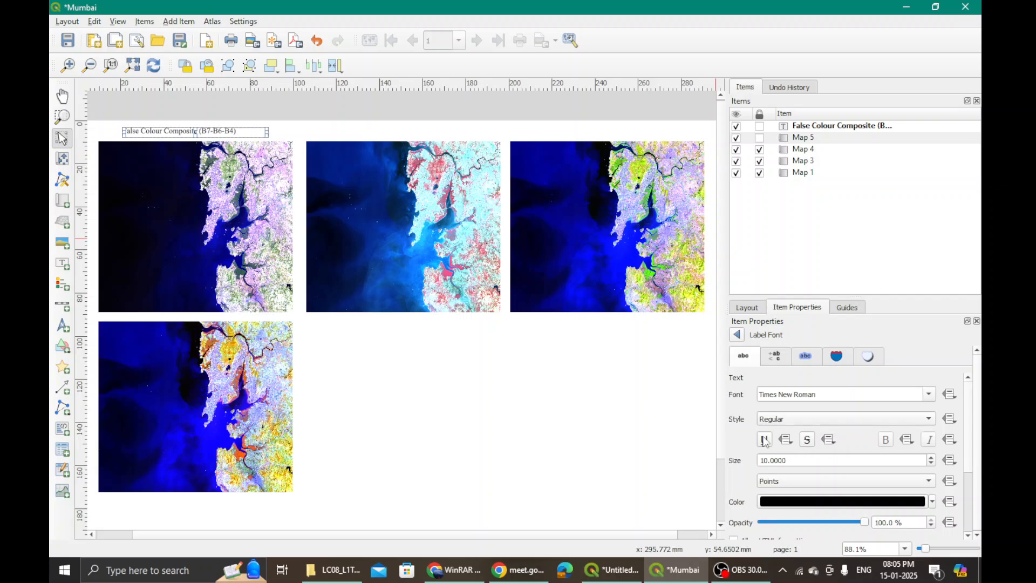
click(791, 444)
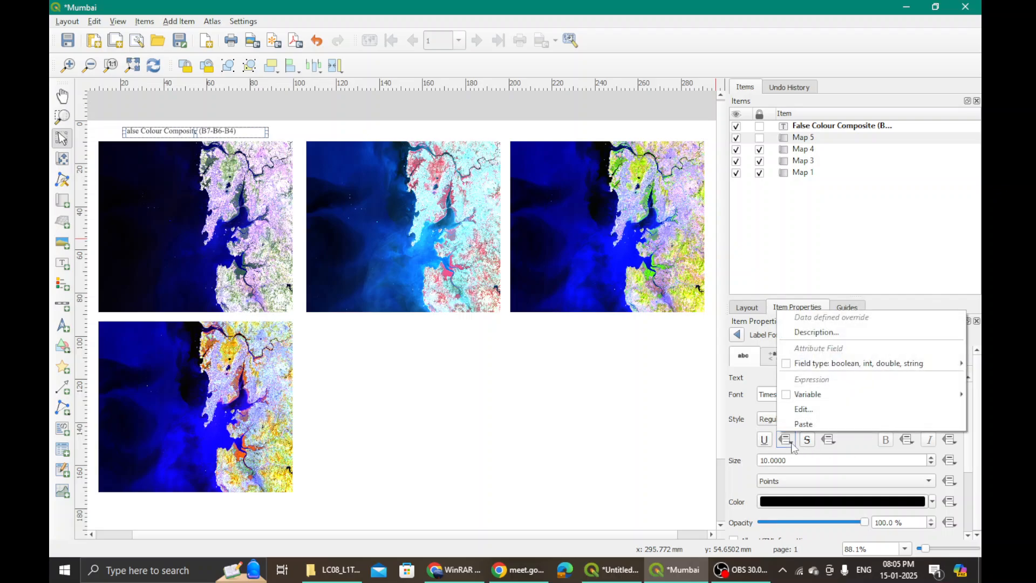
click(792, 446)
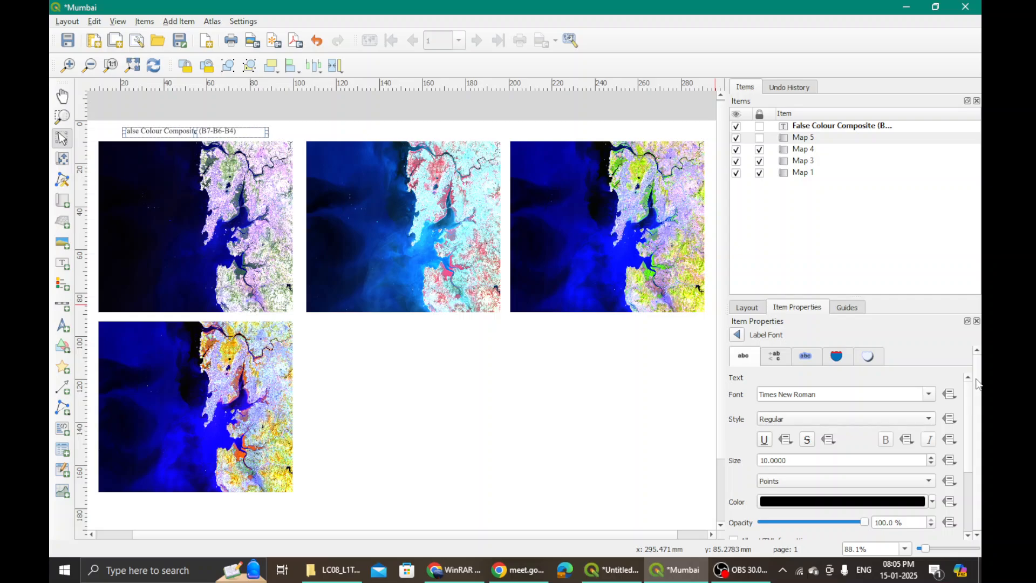
click(738, 335)
scroll(824, 409, up, 2)
scroll(826, 413, up, 3)
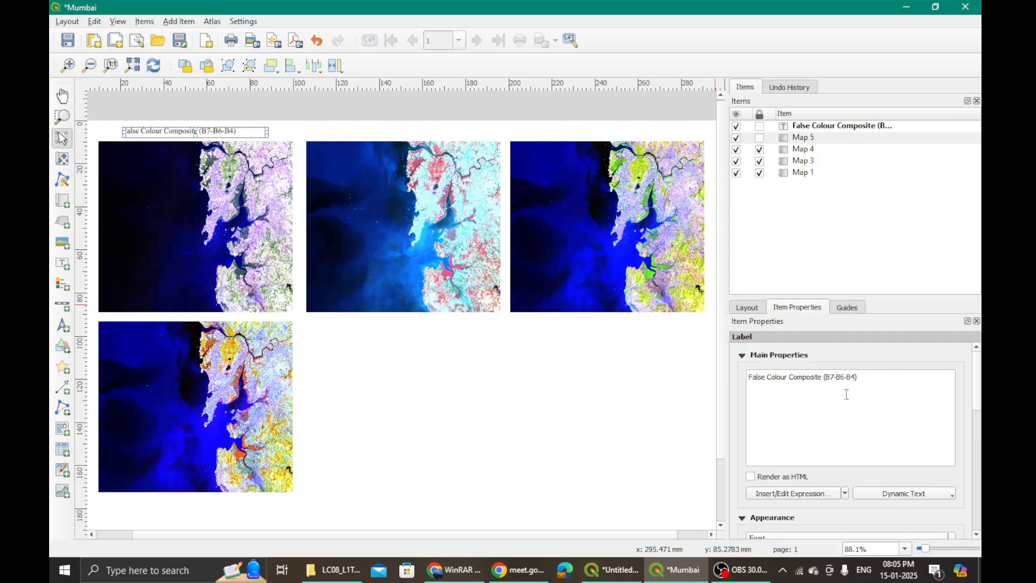
- Make the False Colour Composite label's text bold and set its size to 14 points
drag(858, 377, 749, 377)
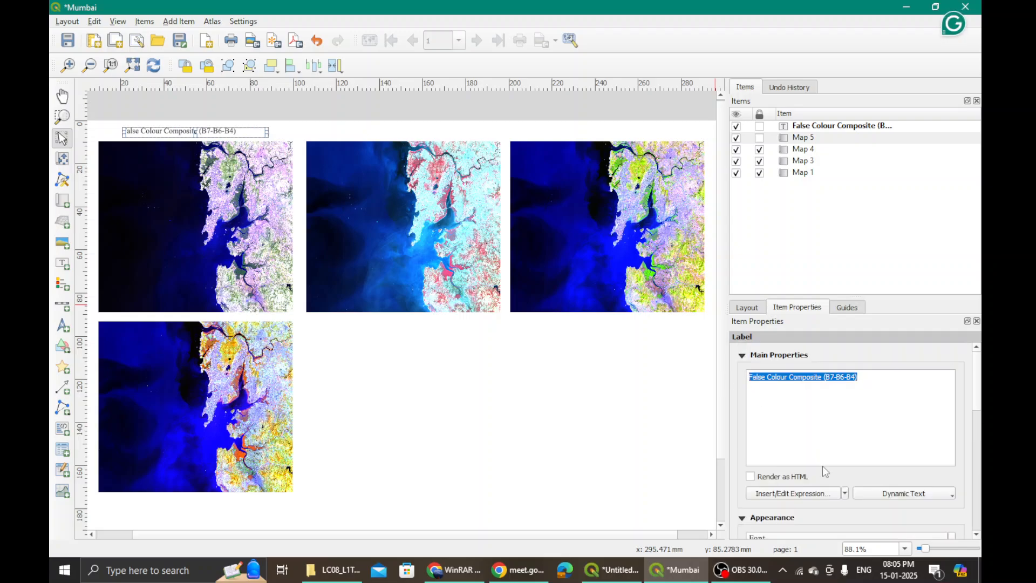
scroll(980, 440, down, 3)
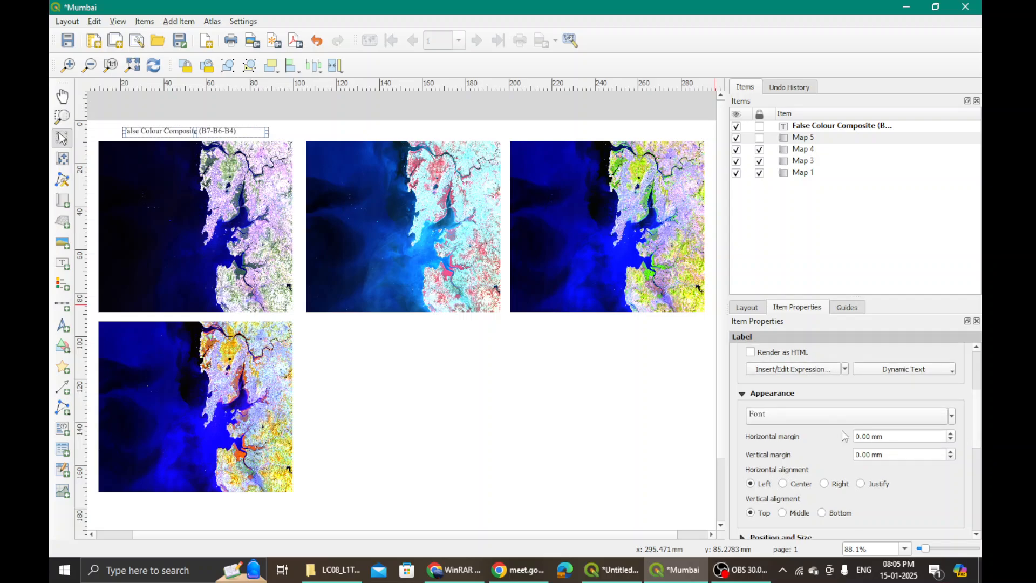
click(950, 418)
click(951, 421)
click(819, 419)
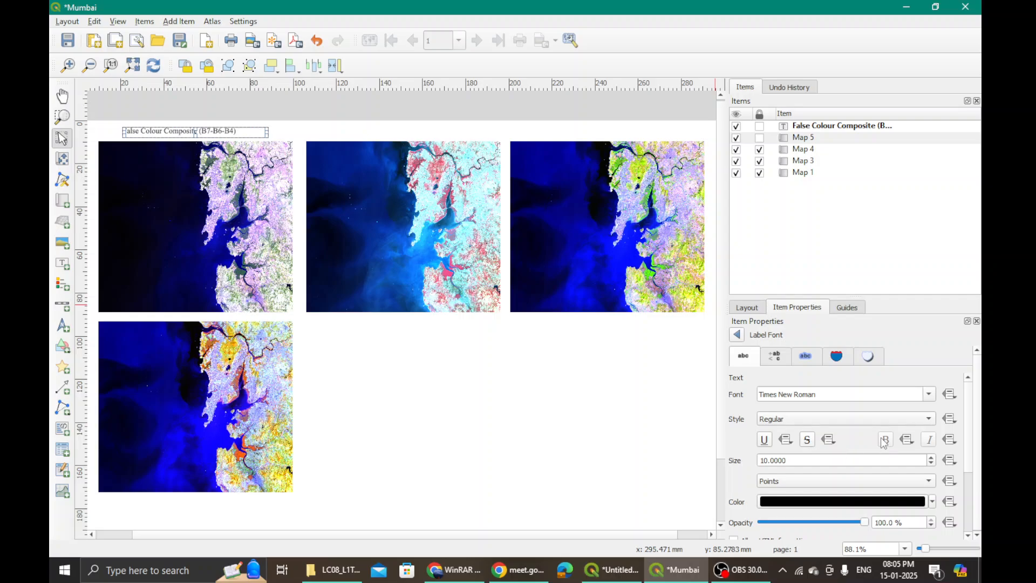
click(829, 420)
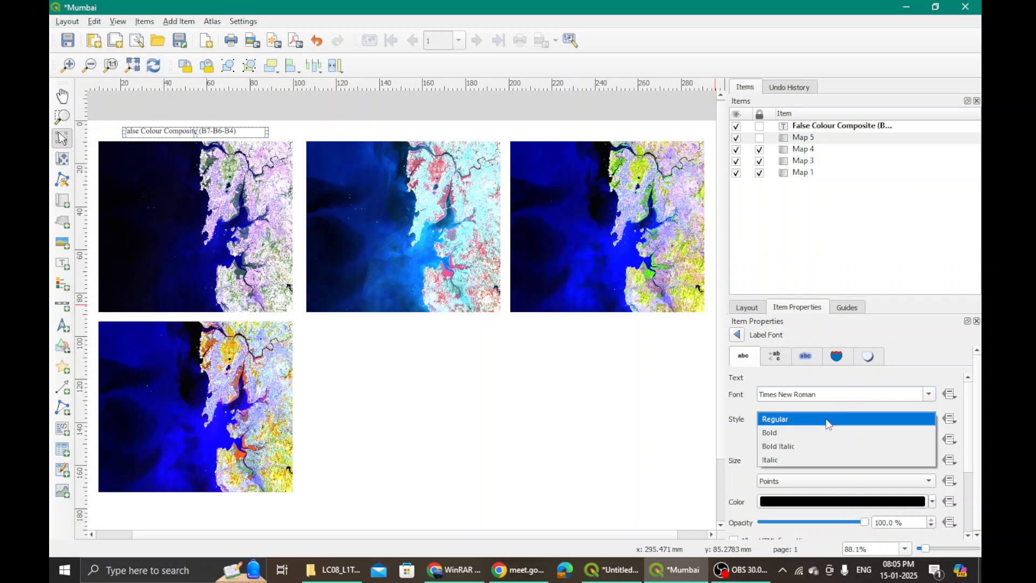
click(824, 432)
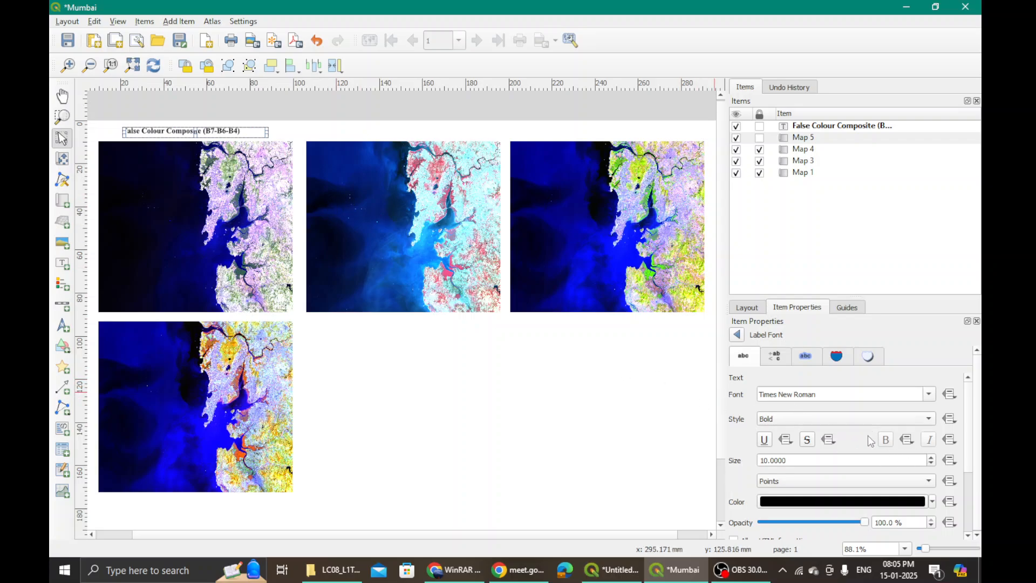
click(931, 458)
click(932, 458)
click(931, 458)
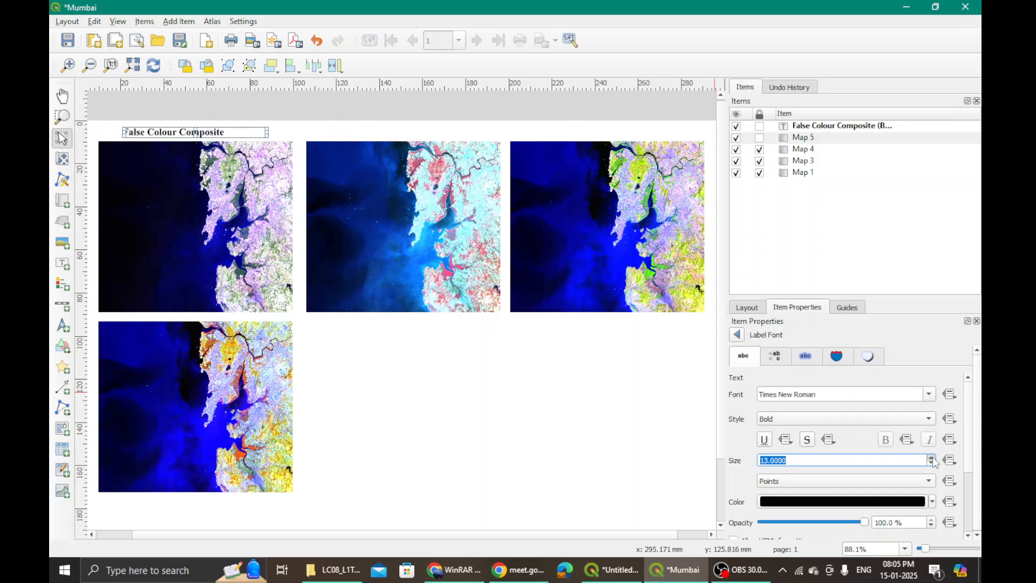
click(931, 458)
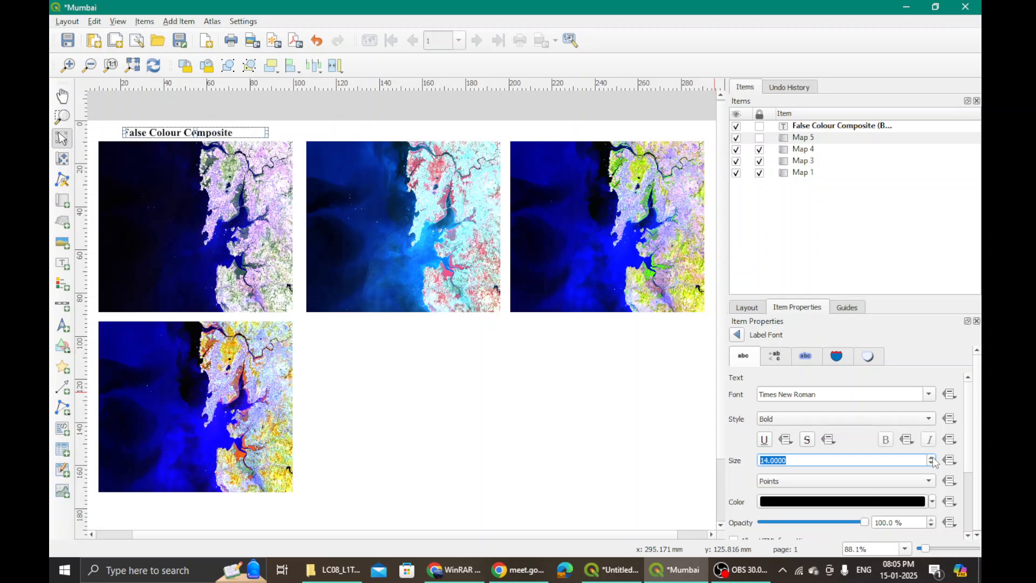
- Widen the False Colour Composite label so its full text fits on one line and reposition it above Map 1
drag(267, 132, 324, 132)
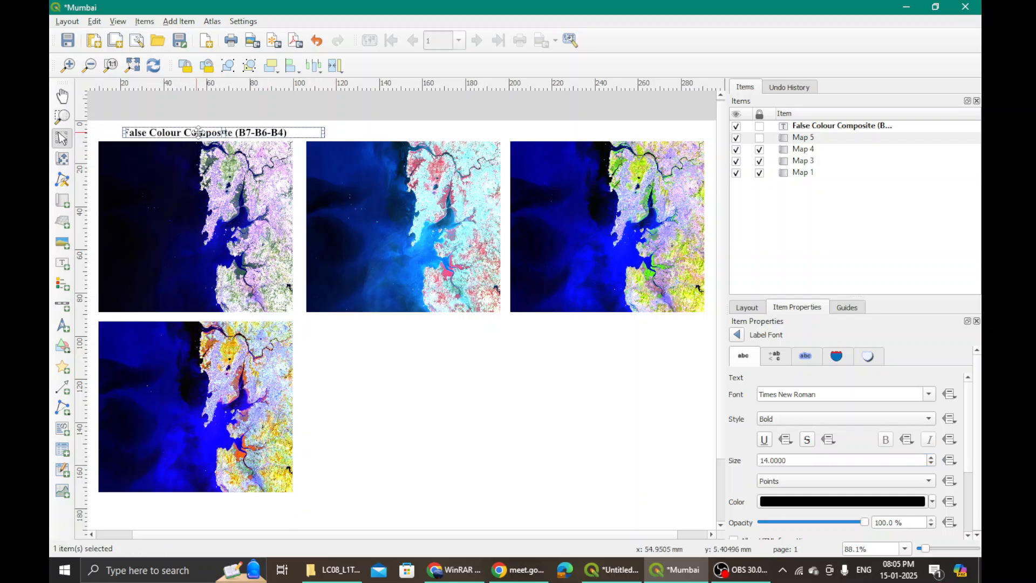
mouse_move(206, 133)
mouse_down()
mouse_move(178, 133)
mouse_move(207, 128)
mouse_up()
click(416, 365)
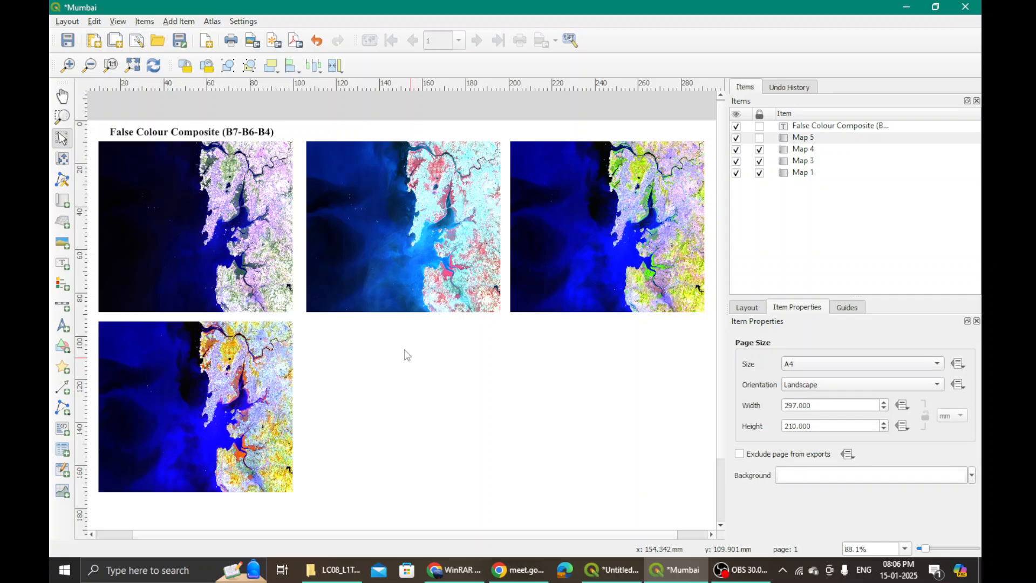
- Duplicate the False Colour Composite label and place the copy above the second map in the upper row, level with the original
click(225, 131)
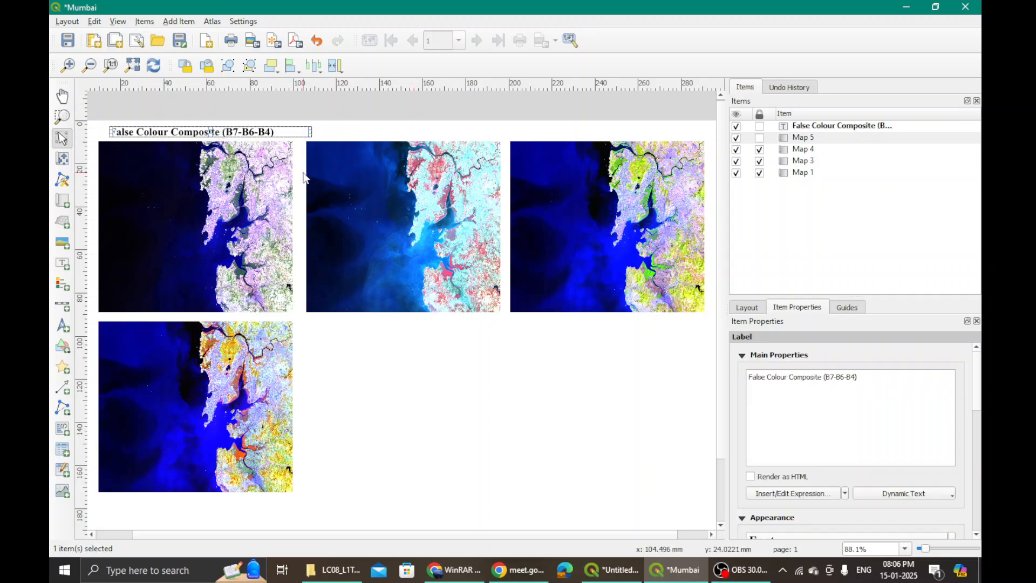
key(ctrl+v)
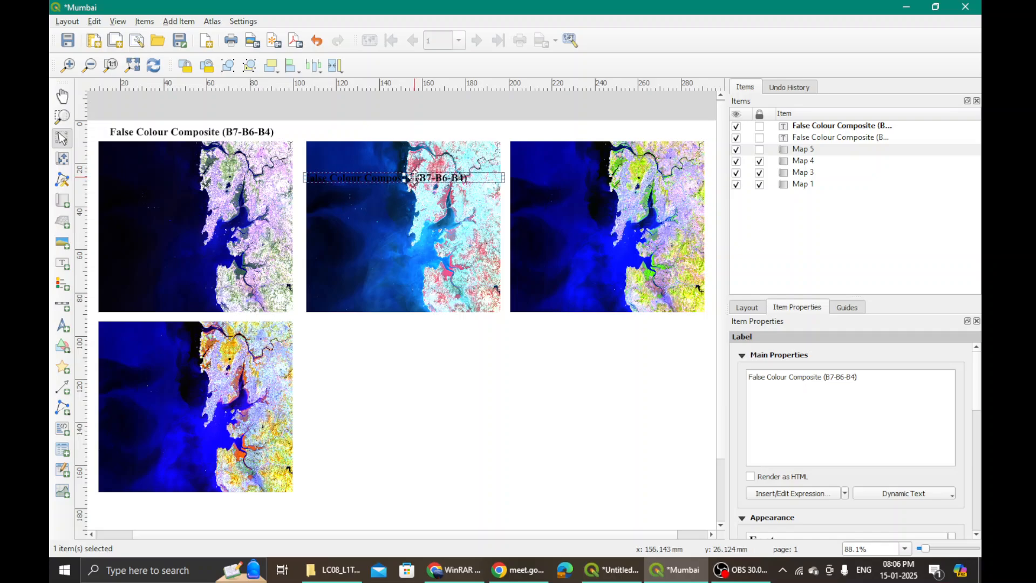
drag(413, 178, 412, 132)
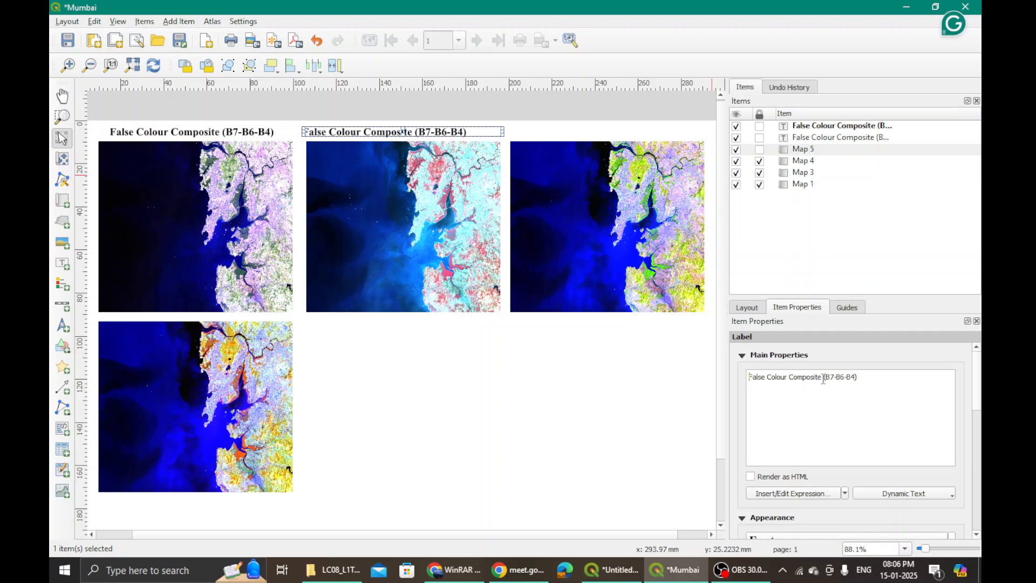
- Replace the words "False Colour Composite" in the copied label with "Colour Infrared (Vegetation)", keeping the bracketed band combination
drag(814, 377, 746, 377)
key(BackSpace)
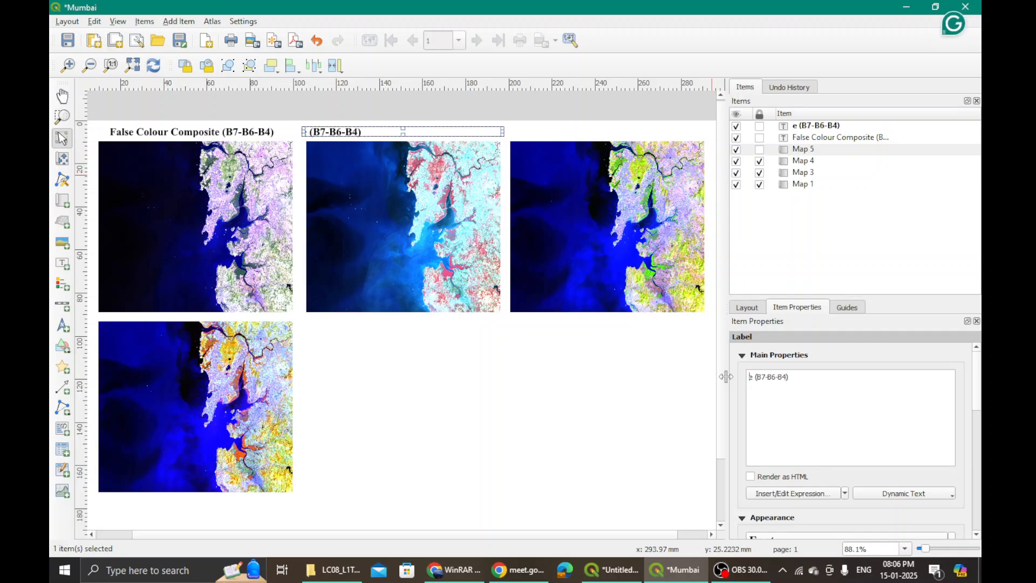
key(Delete)
key(Delete)
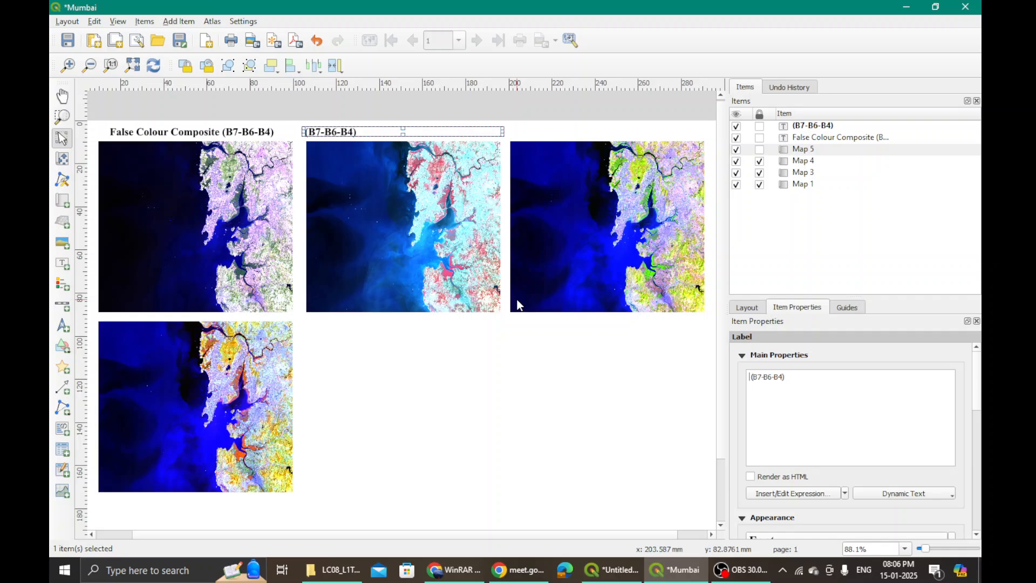
text(Colour )
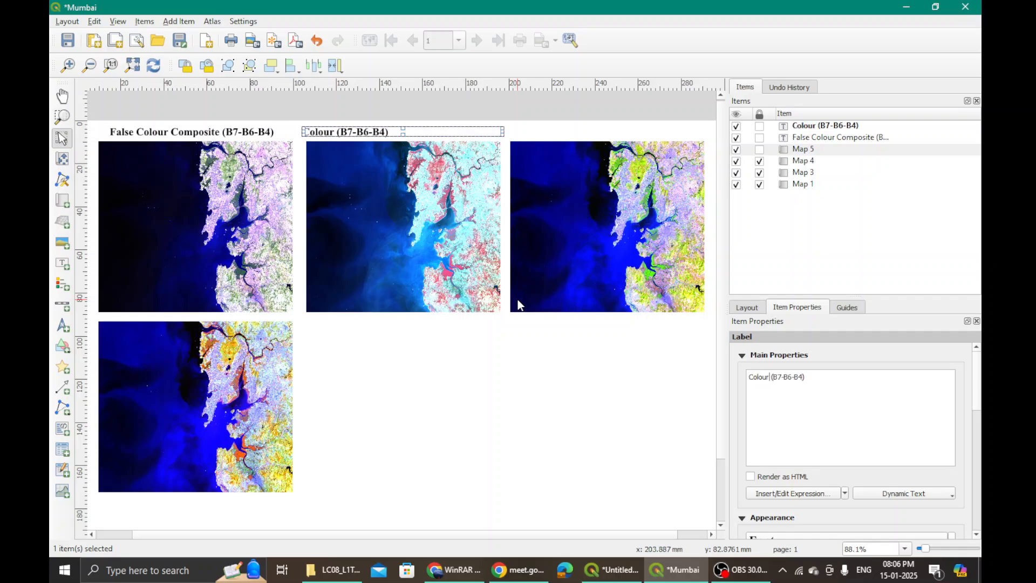
text(Infra )
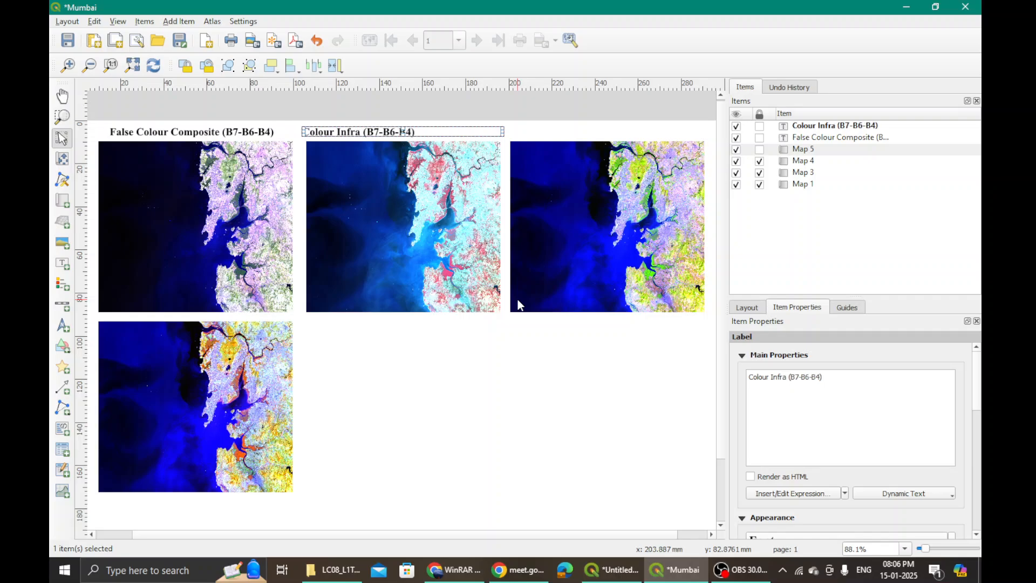
text(re)
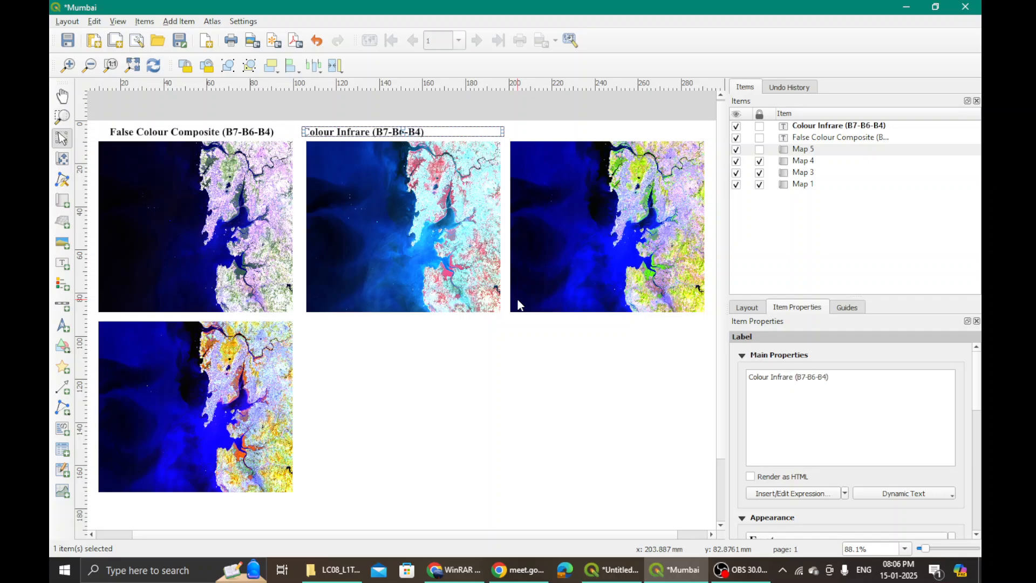
text(d (Veg)
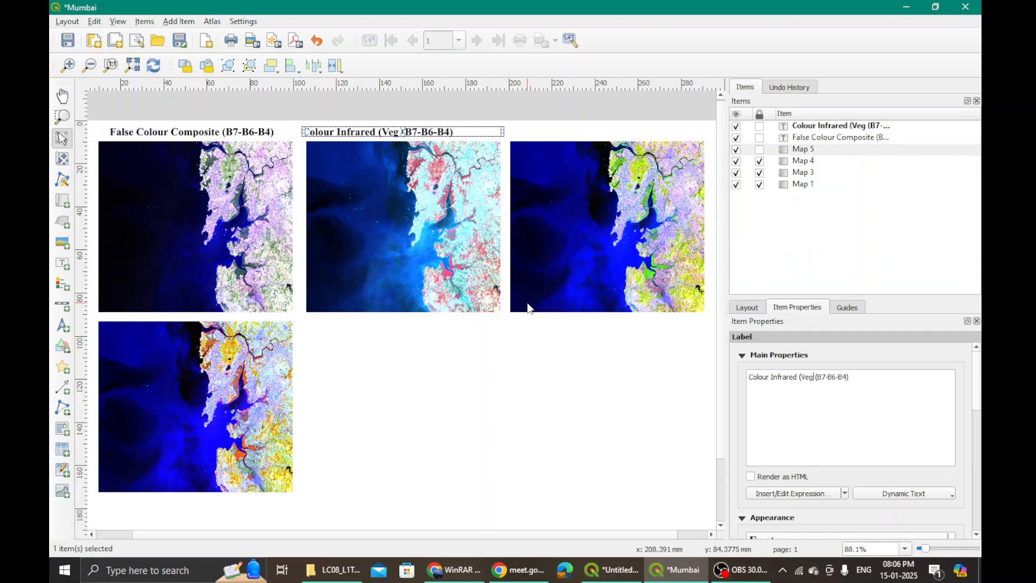
text(etation)
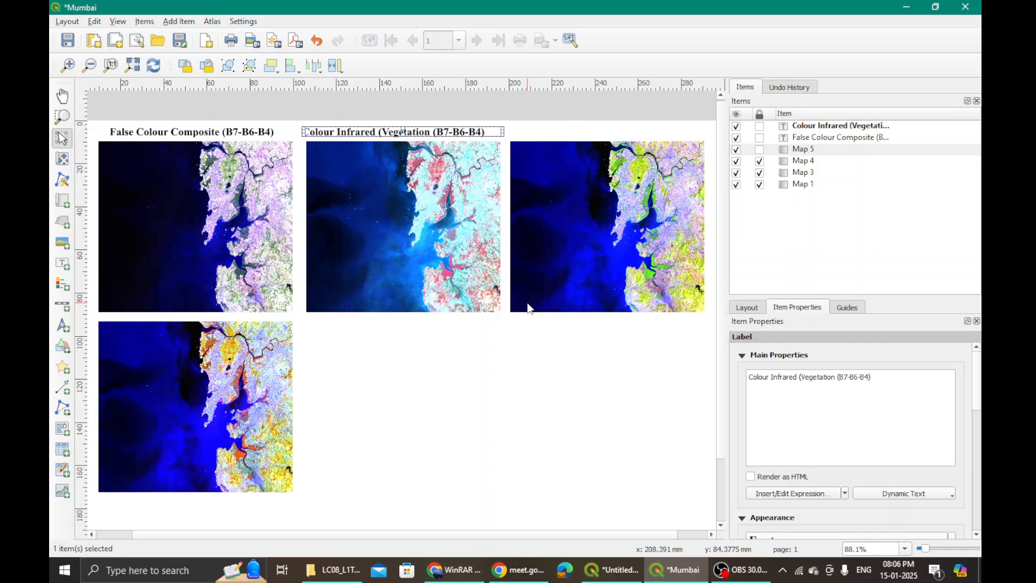
text())
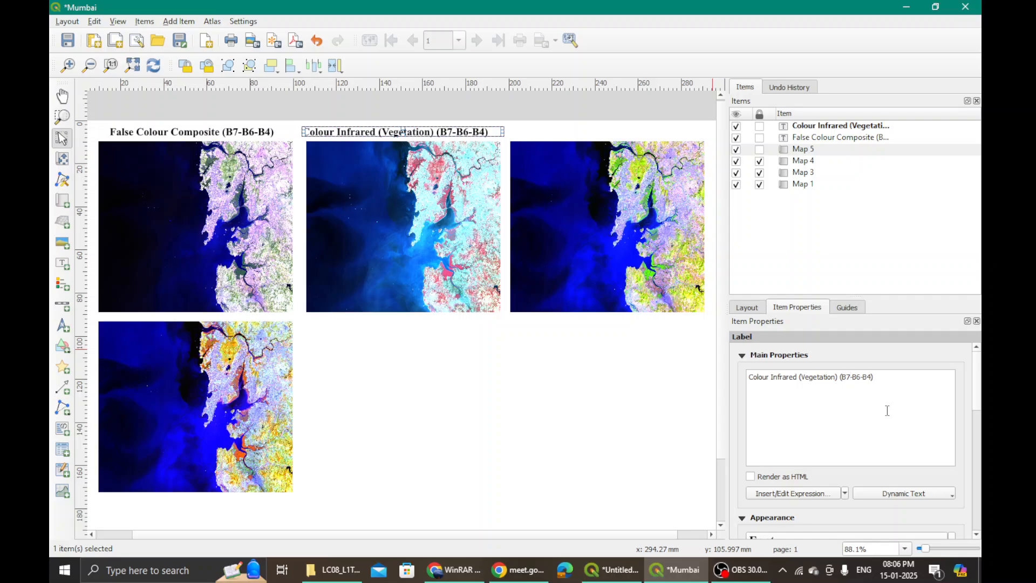
- Change the band combination in the Colour Infrared (Vegetation) label to (B5-B4-B3)
key(BackSpace)
text(5)
key(BackSpace)
text(4)
key(BackSpace)
text(3)
scroll(979, 397, down, 4)
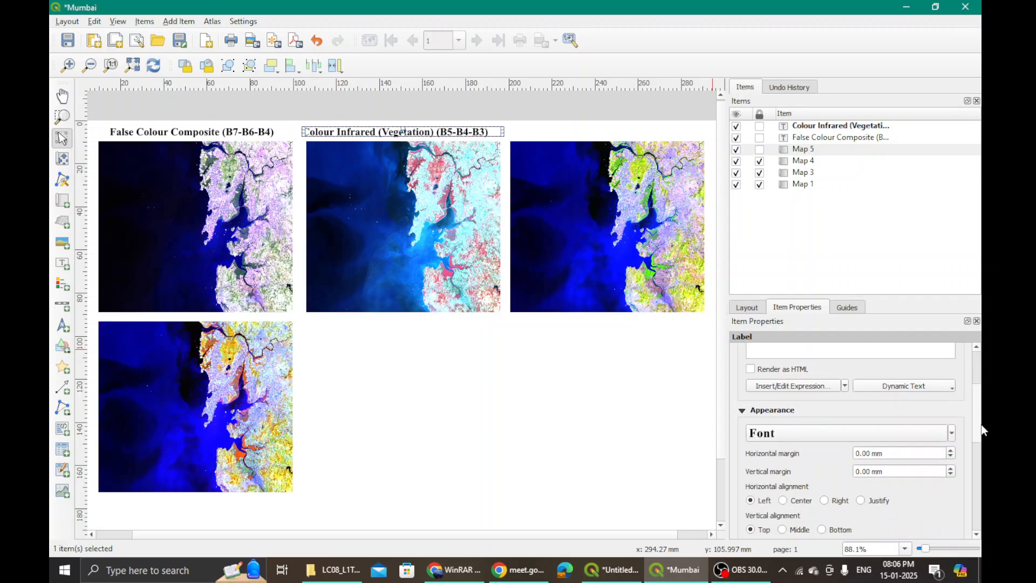
- Shift the Colour Infrared (Vegetation) label slightly so it starts level with the left edge of the second map
click(580, 382)
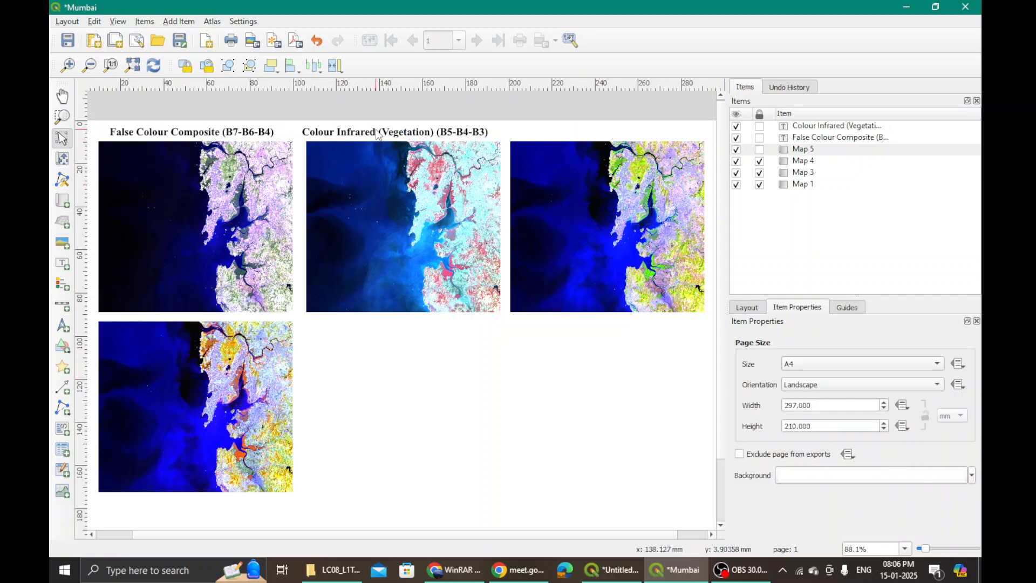
drag(386, 132, 394, 132)
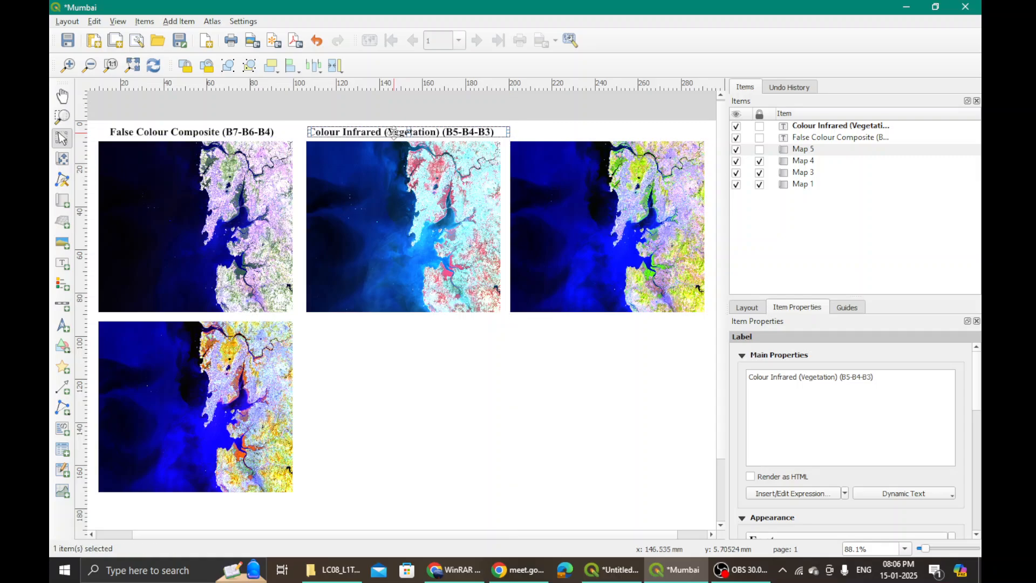
click(429, 383)
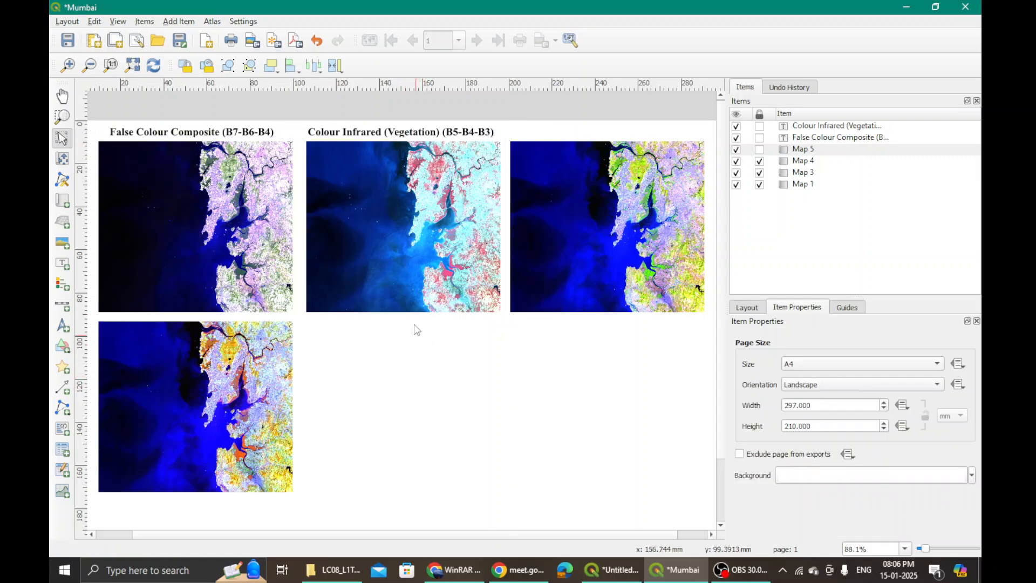
- Duplicate the Colour Infrared (Vegetation) label and place the copy above the third map in the upper row, level with the other titles
click(362, 133)
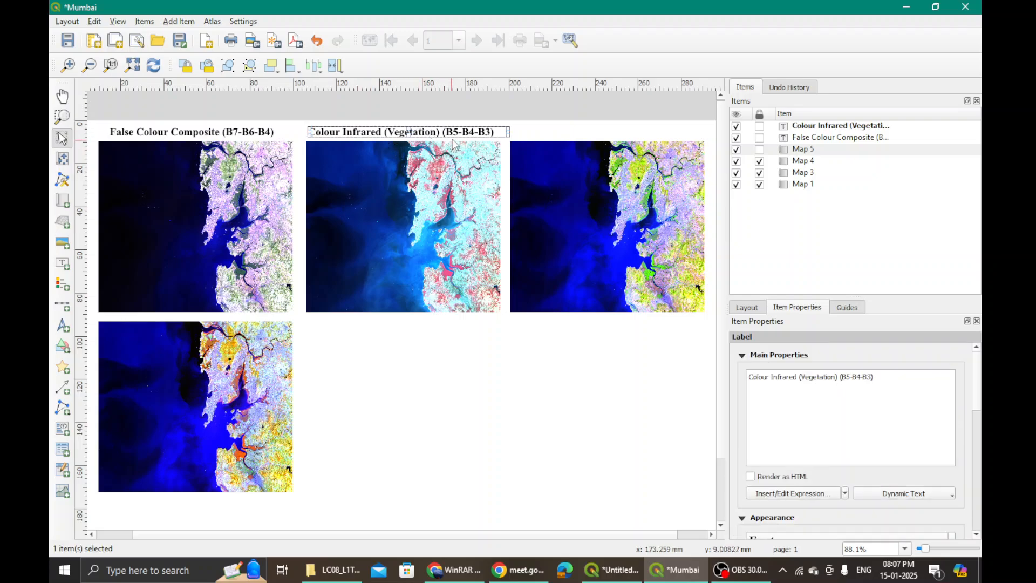
key(ctrl+v)
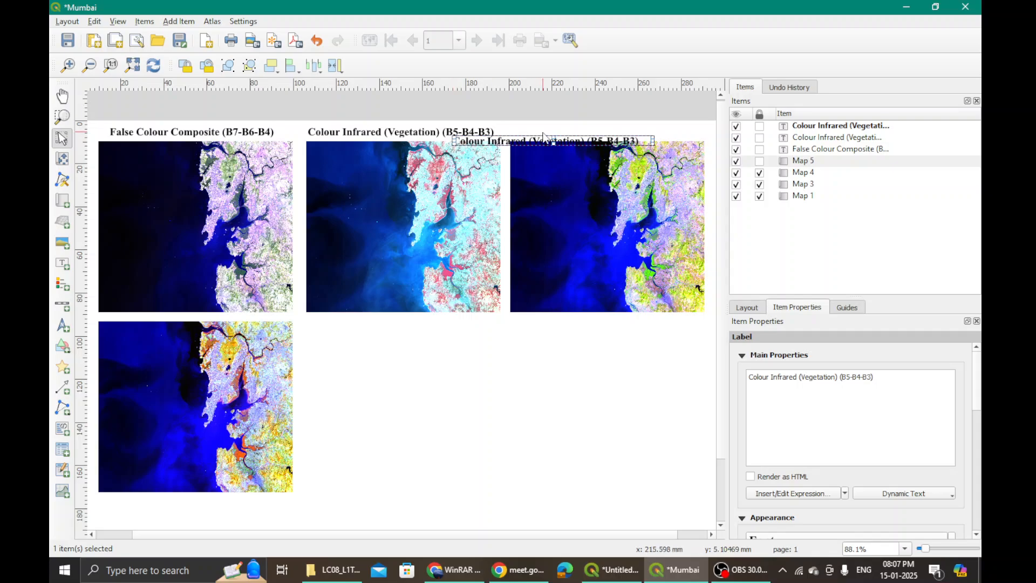
drag(545, 139, 611, 130)
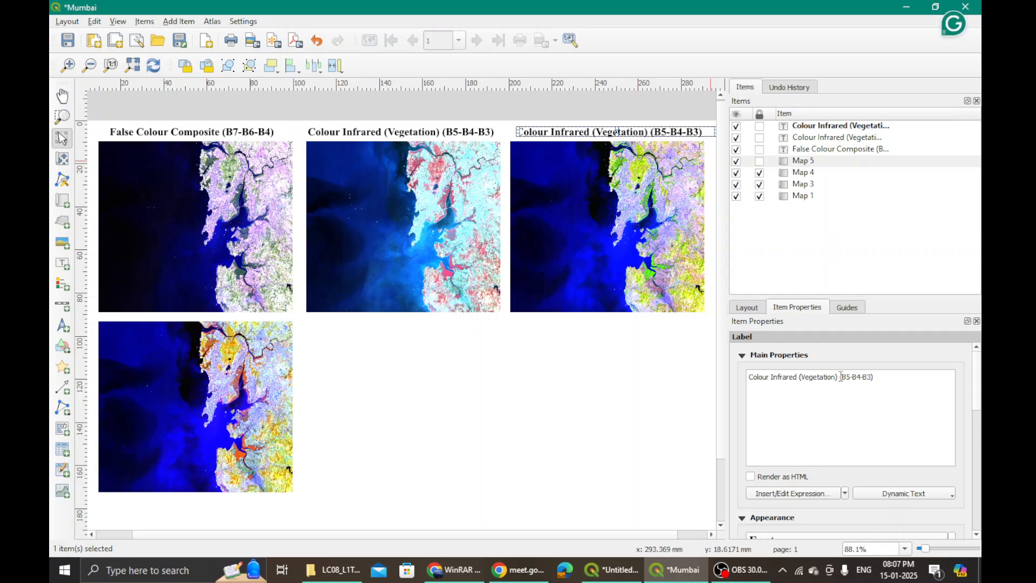
- Replace the words "Colour Infrared (Vegetation)" in the copied label with "Agriculture", keeping the bracketed band combination
drag(837, 377, 727, 382)
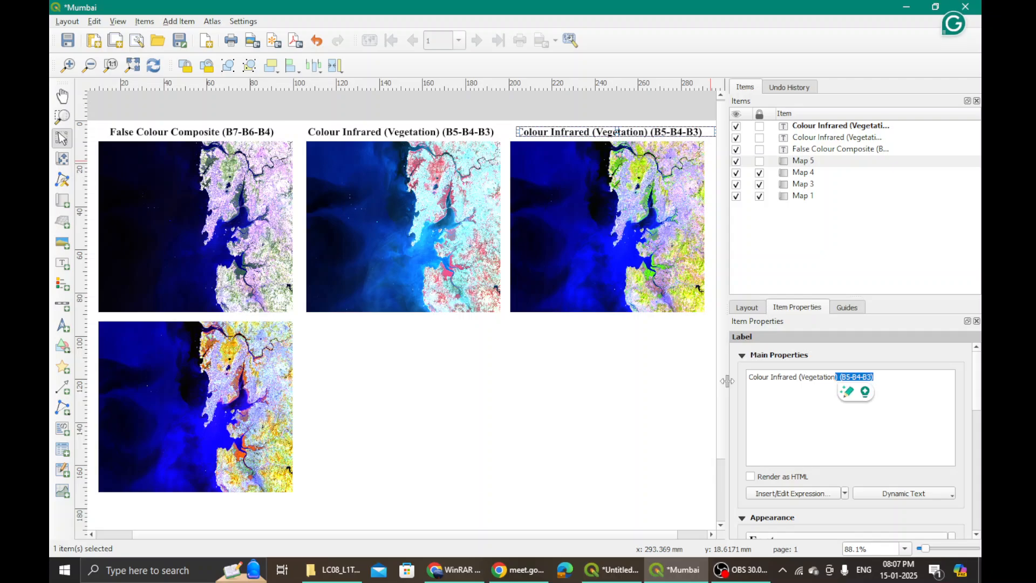
click(826, 381)
drag(839, 377, 759, 379)
key(BackSpace)
key(BackSpace)
key(BackSpace)
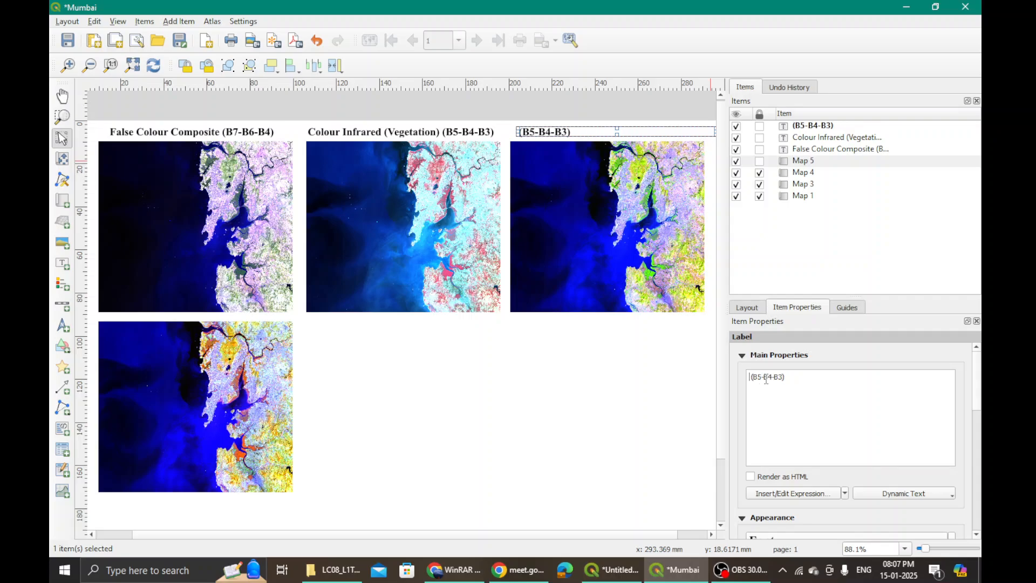
text(Agricu)
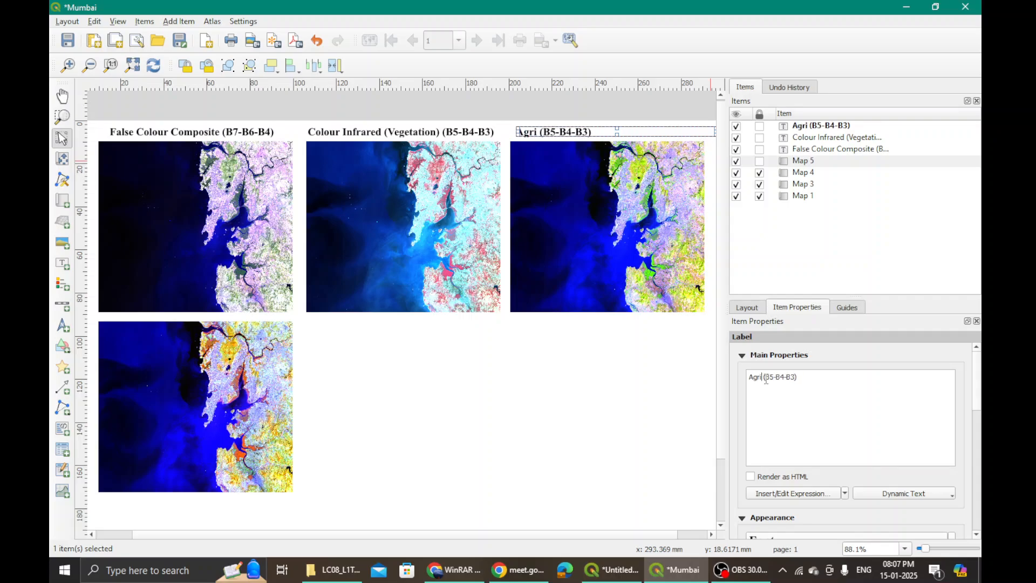
text(lture)
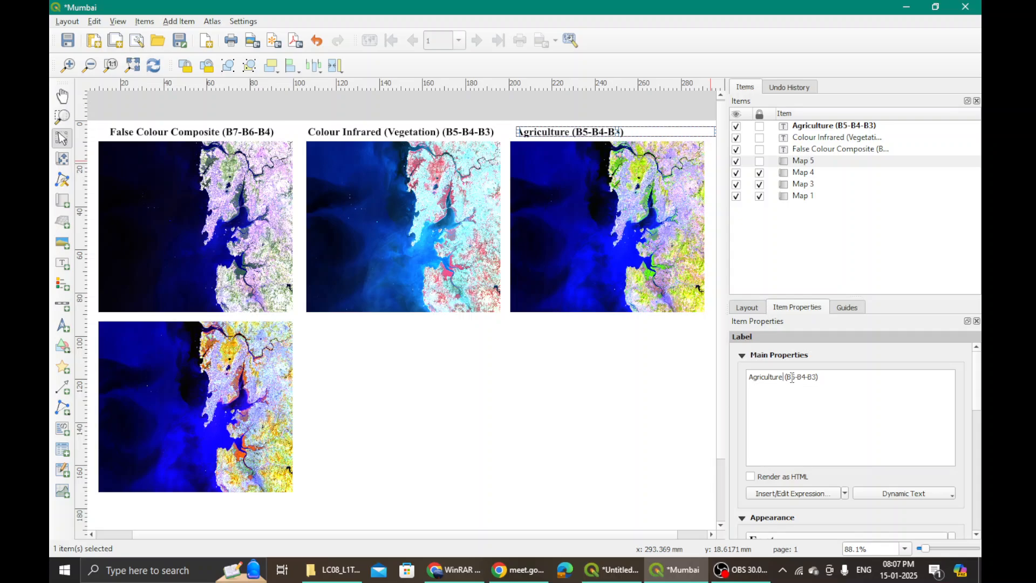
- Change the band combination in the Agriculture label to (B6-B5-B2)
key(BackSpace)
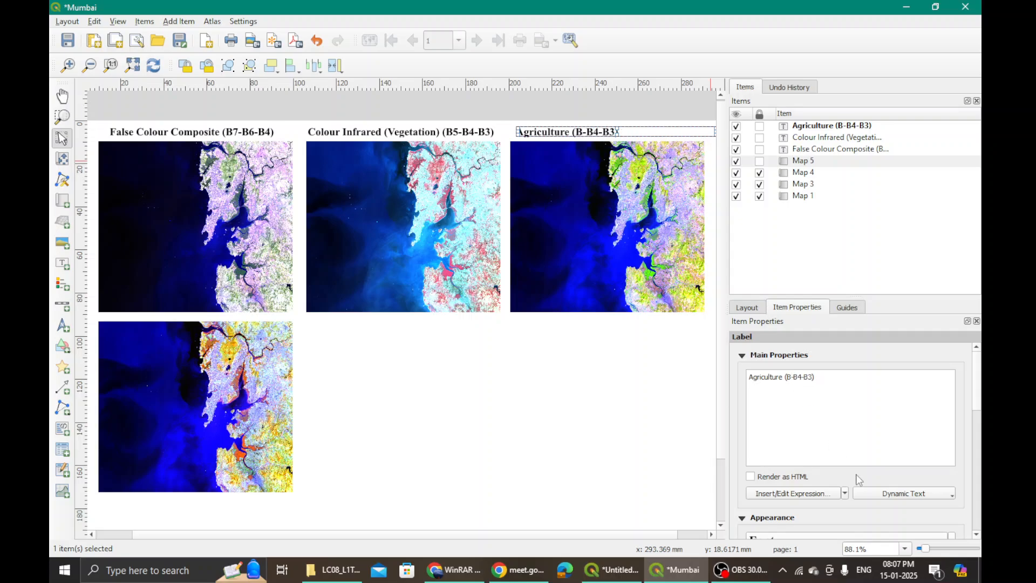
text(6)
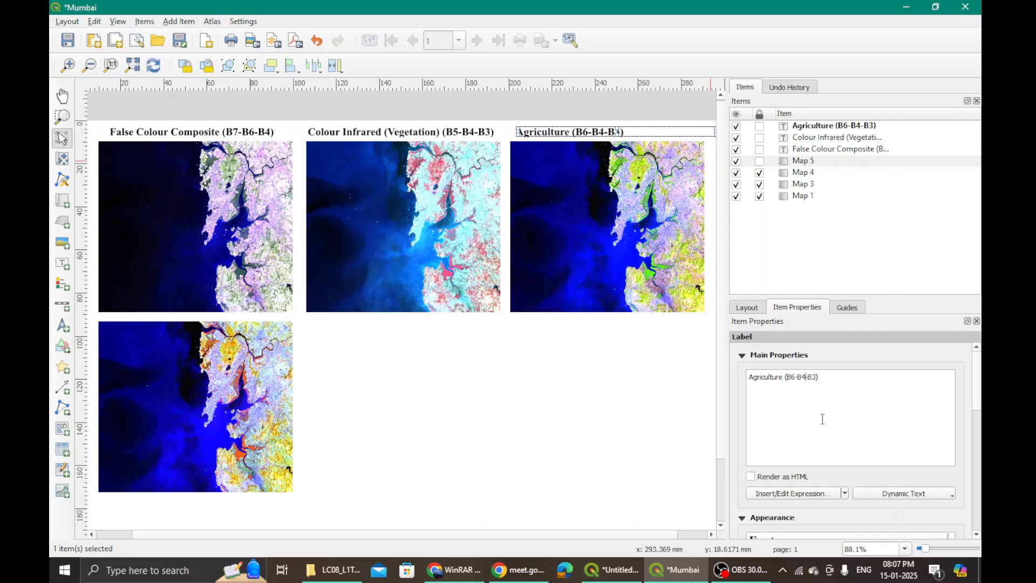
key(BackSpace)
text(5)
key(BackSpace)
text(2)
mouse_move(977, 398)
mouse_down()
mouse_move(982, 426)
mouse_move(983, 396)
mouse_up()
- Centre the Agriculture label's text above the third map in the upper row
click(593, 410)
click(593, 132)
drag(594, 131, 615, 131)
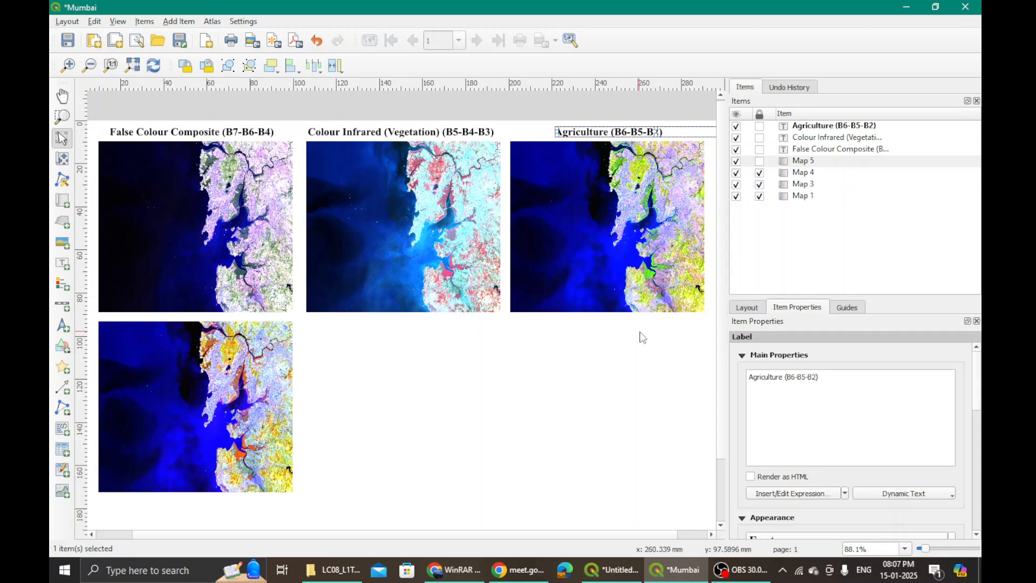
click(646, 372)
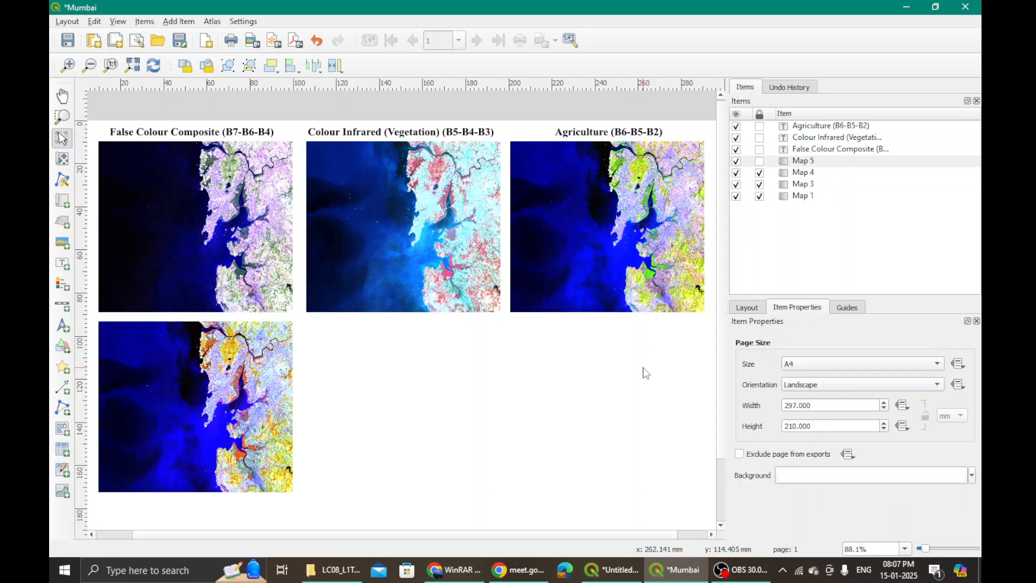
- Duplicate the Agriculture label and place the copy just below the map in the lower row
click(593, 133)
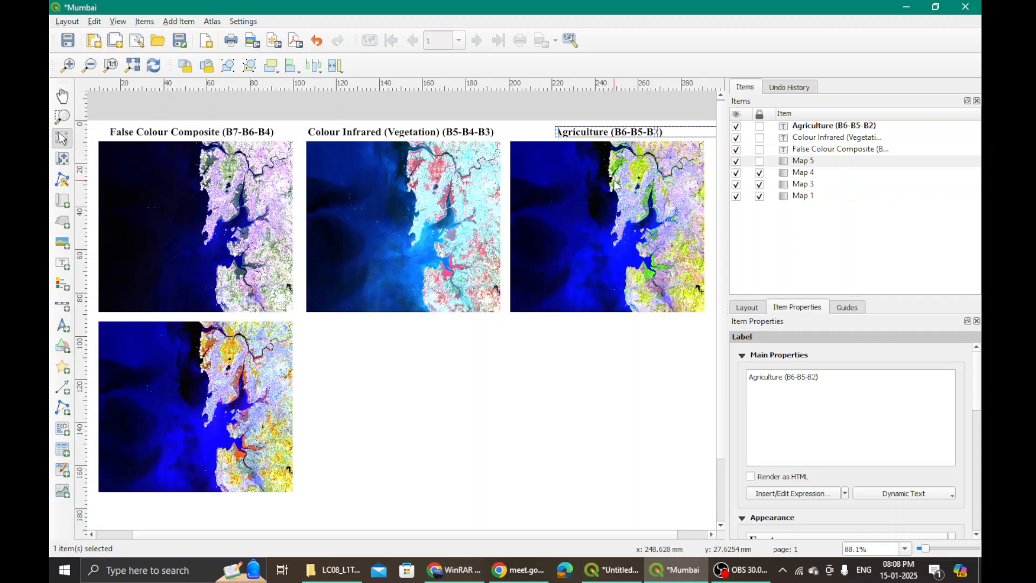
key(ctrl+v)
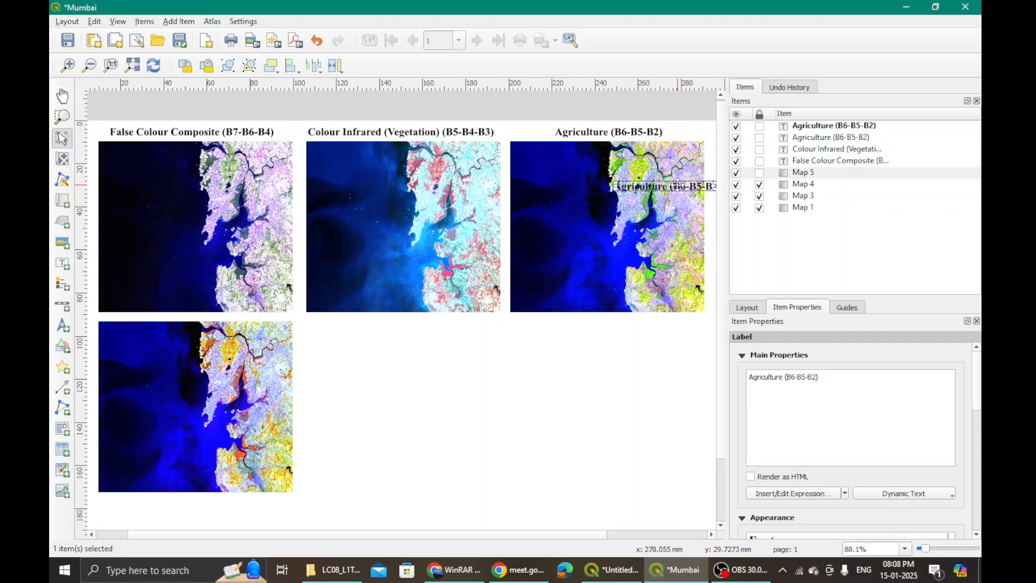
drag(656, 208, 367, 469)
key(ctrl+0)
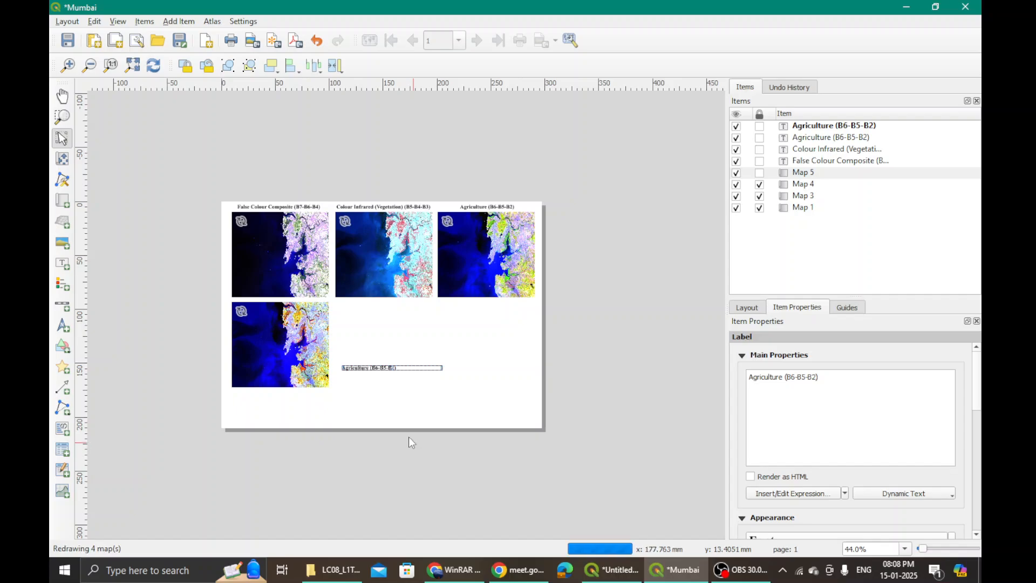
scroll(323, 357, up, 1)
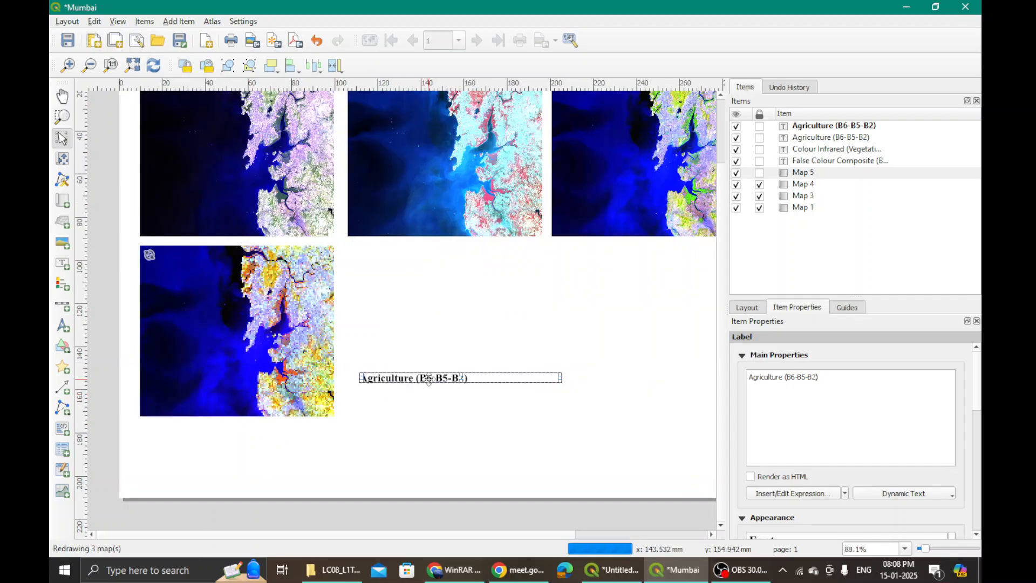
drag(372, 368, 276, 397)
drag(229, 438, 205, 432)
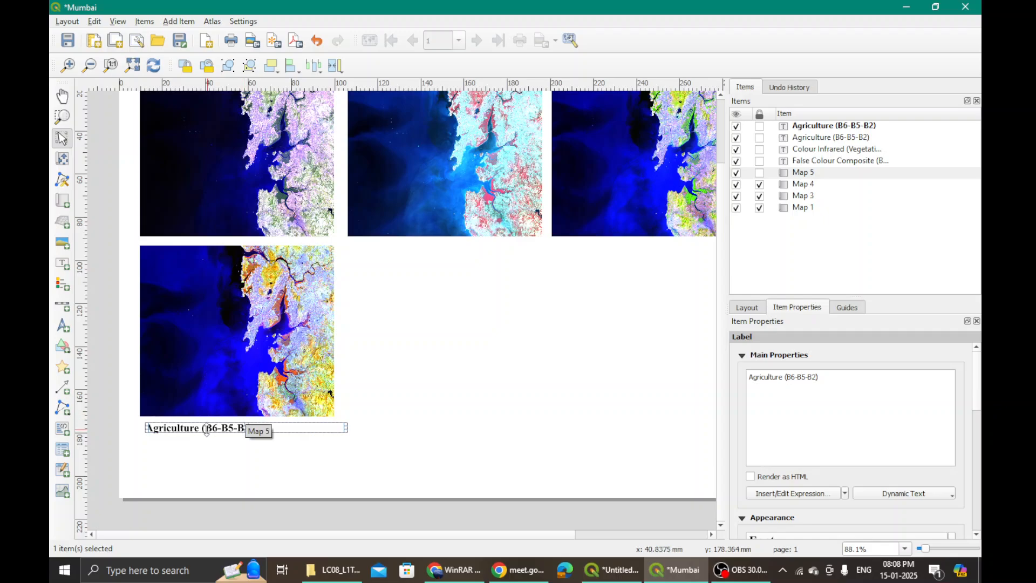
- Replace the word "Agriculture" in the copied label with "Healthy Vegetation"
double_click(784, 377)
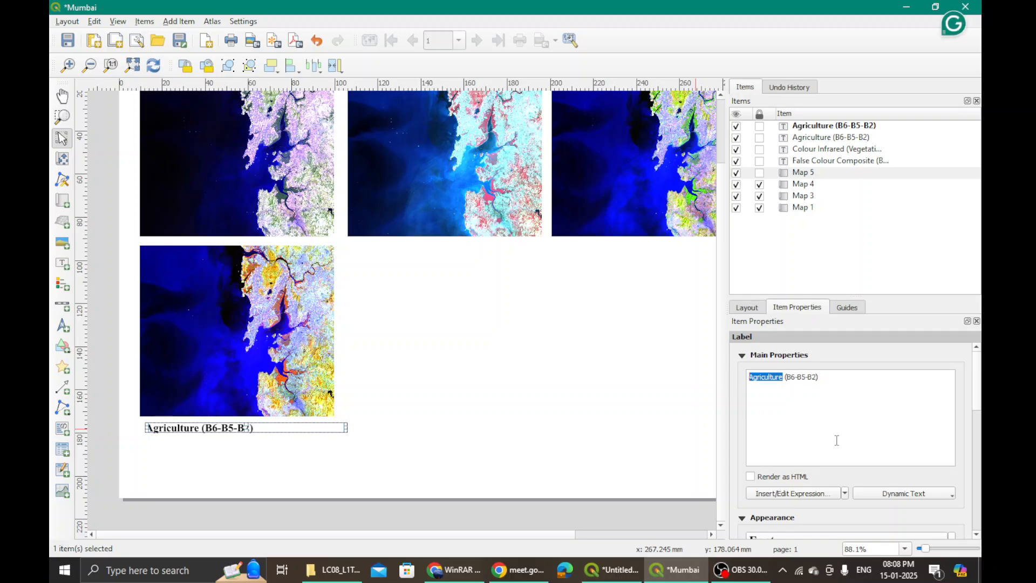
text(Hea)
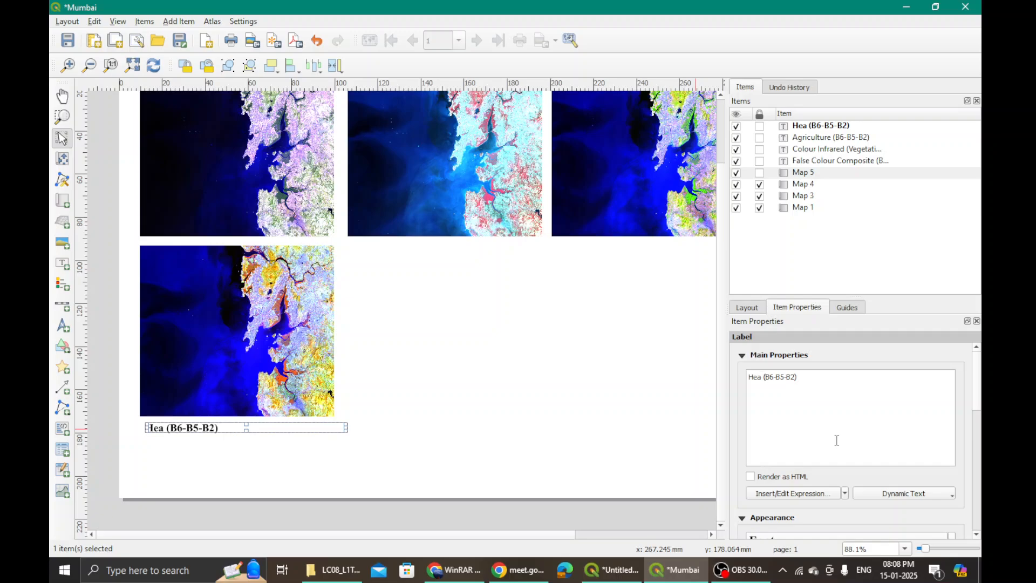
text(lthy Veg)
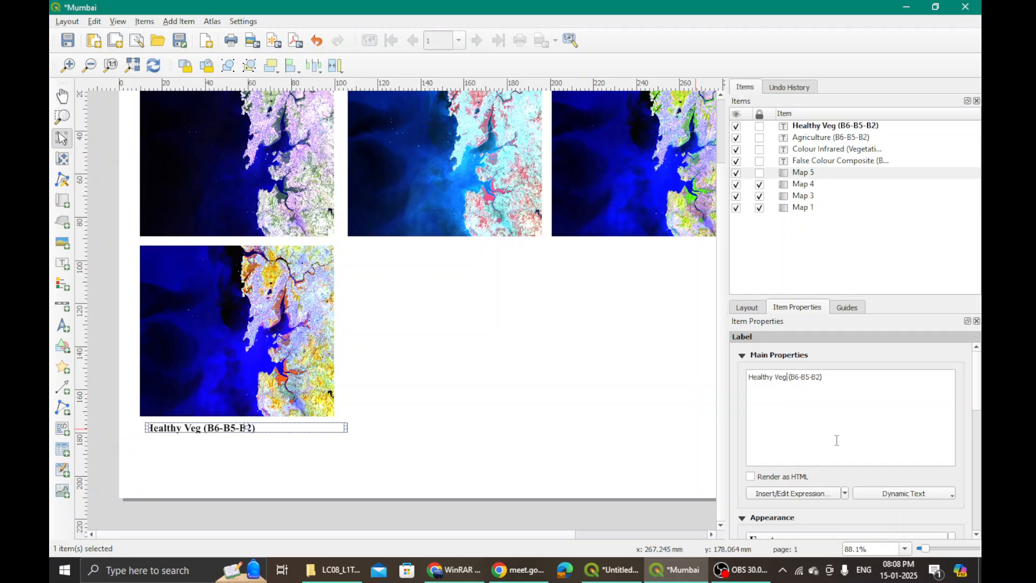
text(etation)
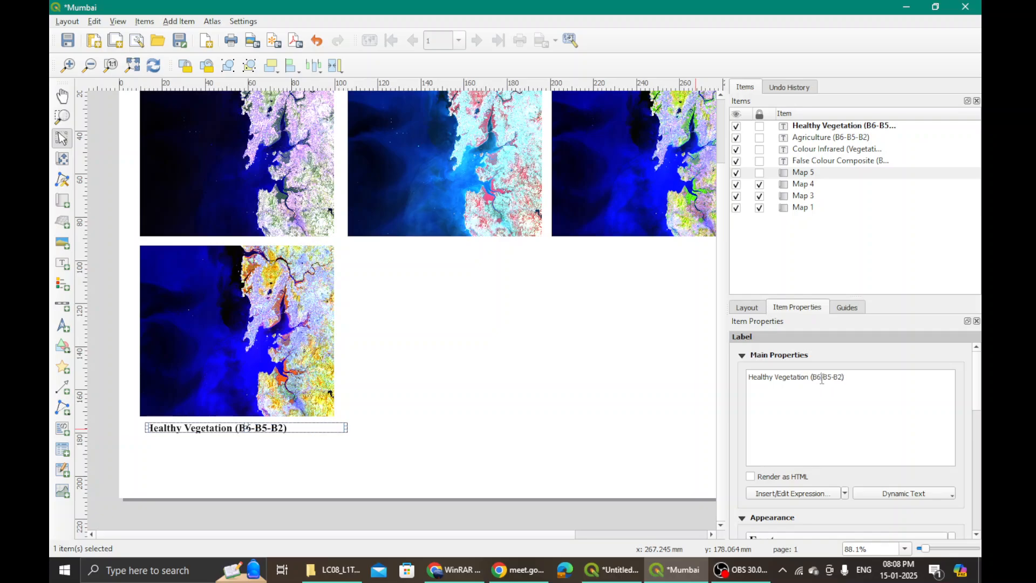
- Change the band combination in the Healthy Vegetation label to (B5-B6-B2)
key(BackSpace)
text(5)
key(BackSpace)
text(6)
key(BackSpace)
text(2)
click(581, 390)
- Nudge the Healthy Vegetation label so its text sits more centrally beneath the lower-row map
click(224, 436)
drag(250, 430, 261, 428)
click(425, 434)
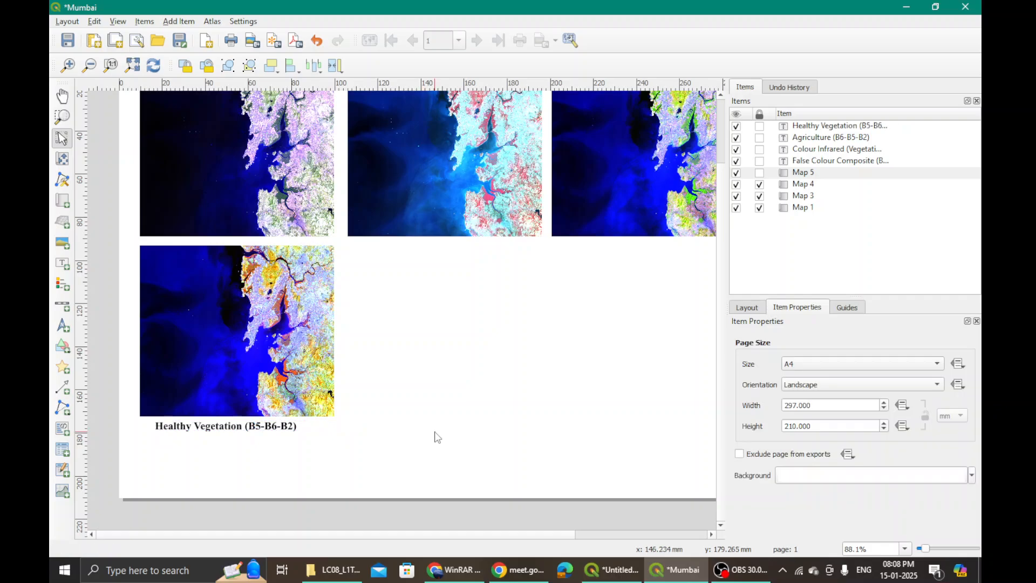
- Move Map 5 beneath the second upper-row map, aligned with its side edges, and place the Healthy Vegetation label above it
key(ctrl+minus)
scroll(285, 335, up, 1)
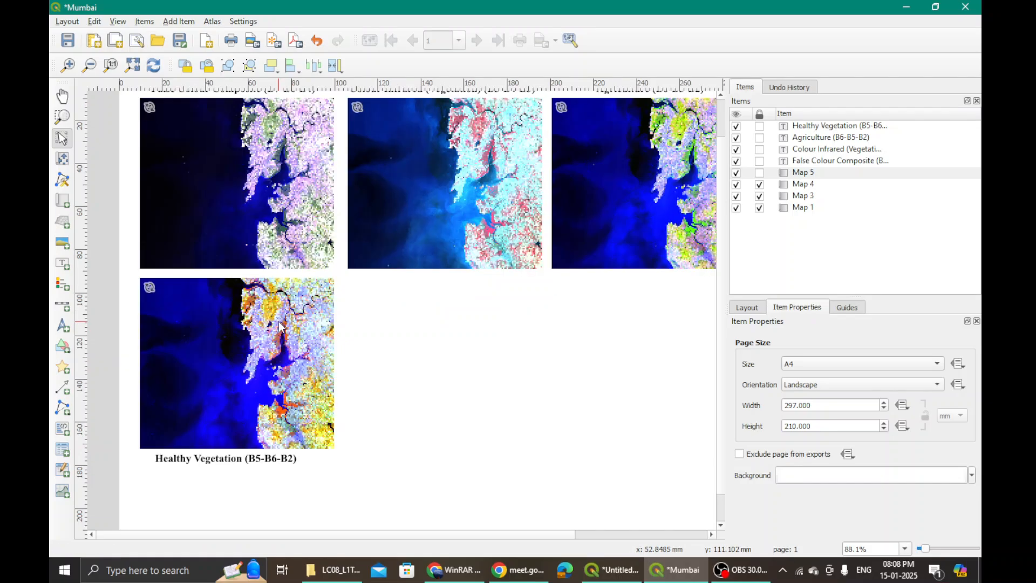
click(248, 401)
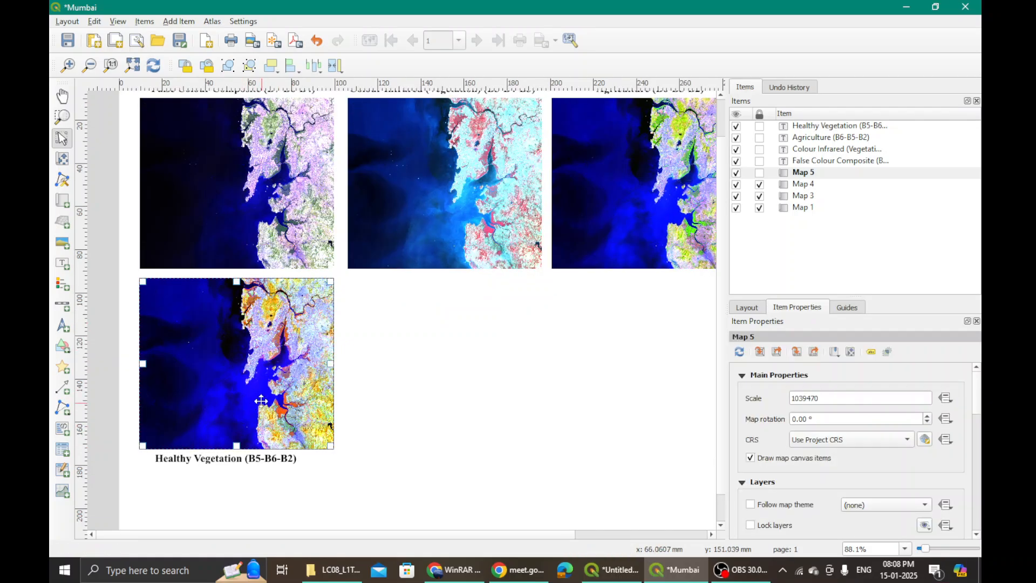
click(244, 459)
drag(244, 460, 451, 341)
click(246, 359)
drag(246, 360, 455, 382)
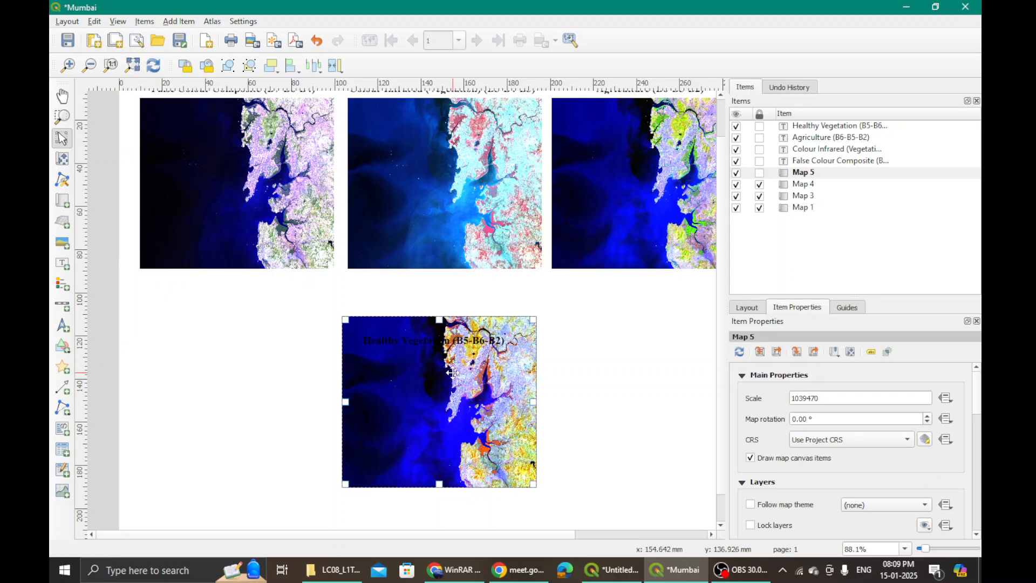
click(457, 340)
drag(458, 340, 455, 304)
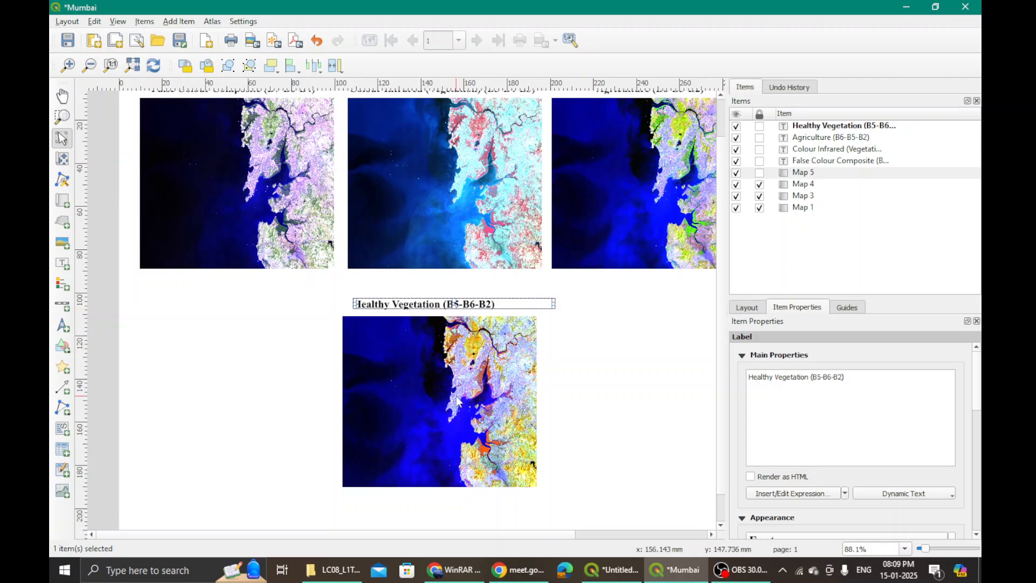
drag(440, 394, 438, 393)
- Lock Map 5 and all the title labels in the layout
click(759, 174)
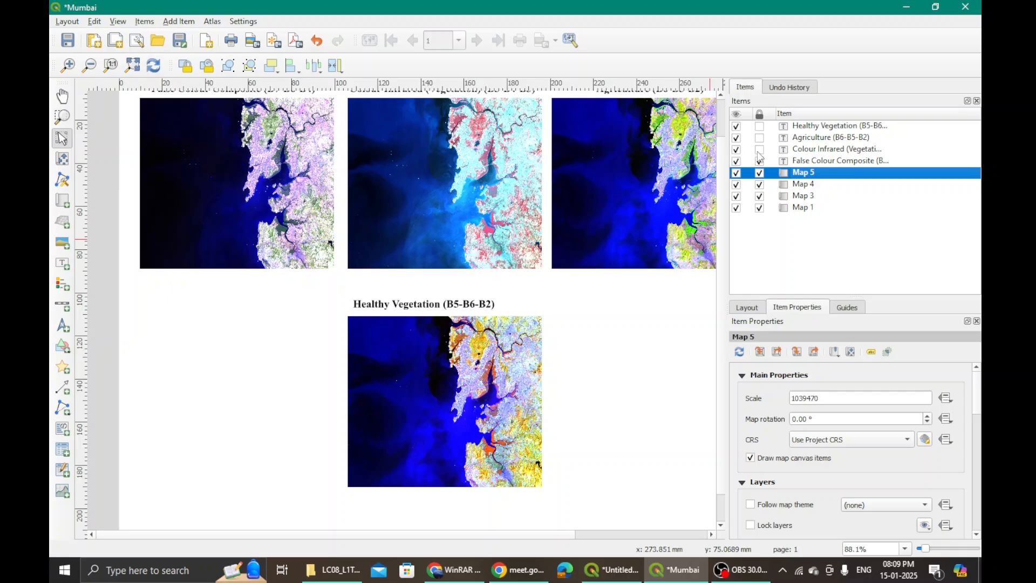
click(759, 137)
click(760, 126)
click(603, 392)
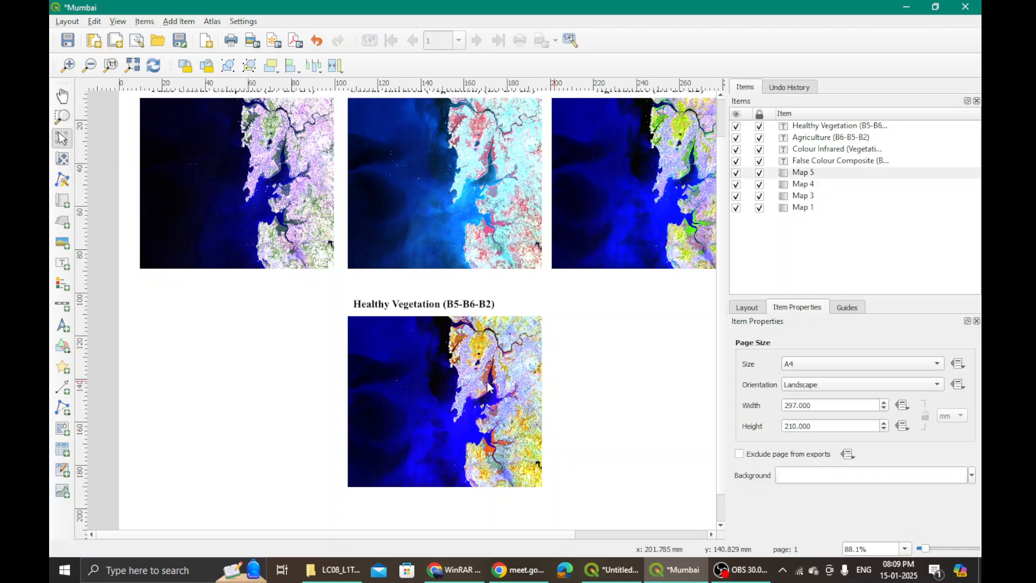
- Unlock the Healthy Vegetation label, centre its text above Map 5, and lock it again
click(759, 126)
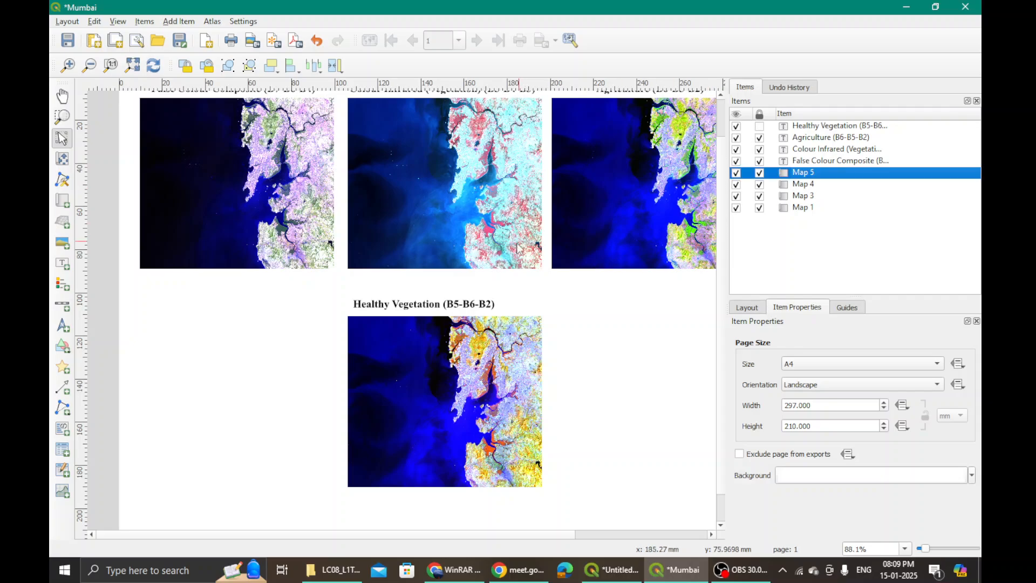
click(463, 303)
drag(462, 303, 474, 303)
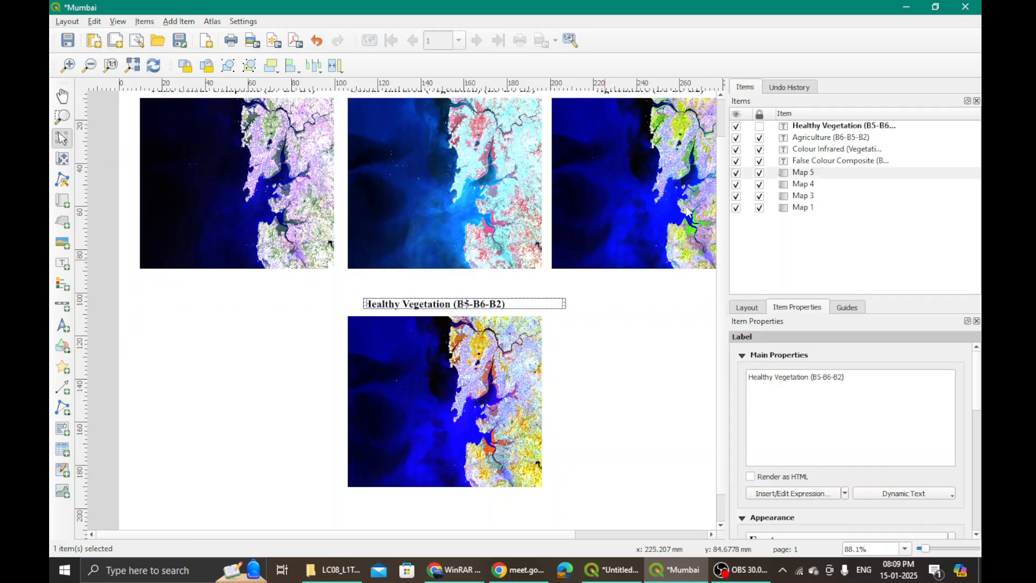
click(760, 126)
click(621, 361)
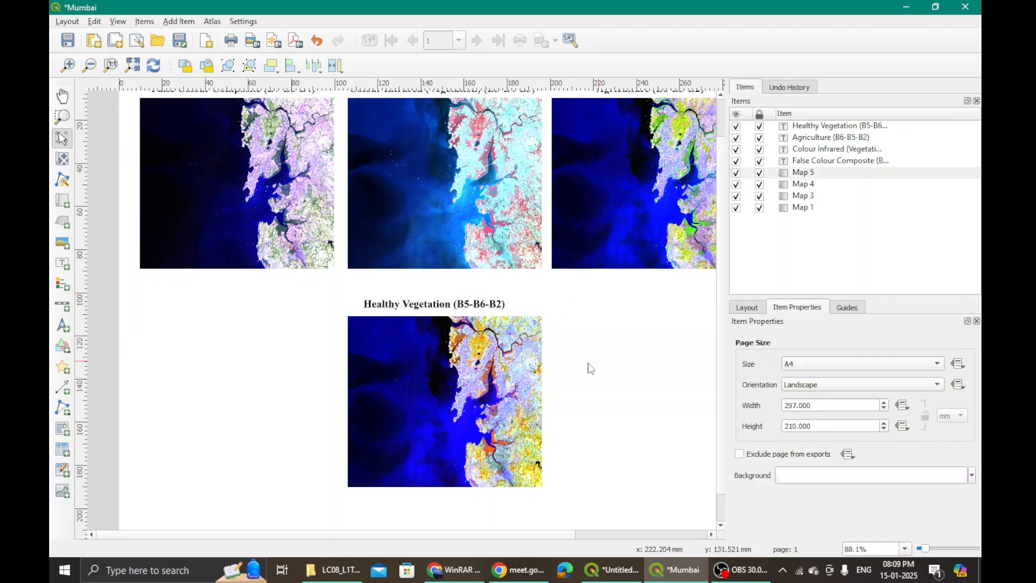
scroll(567, 372, down, 1)
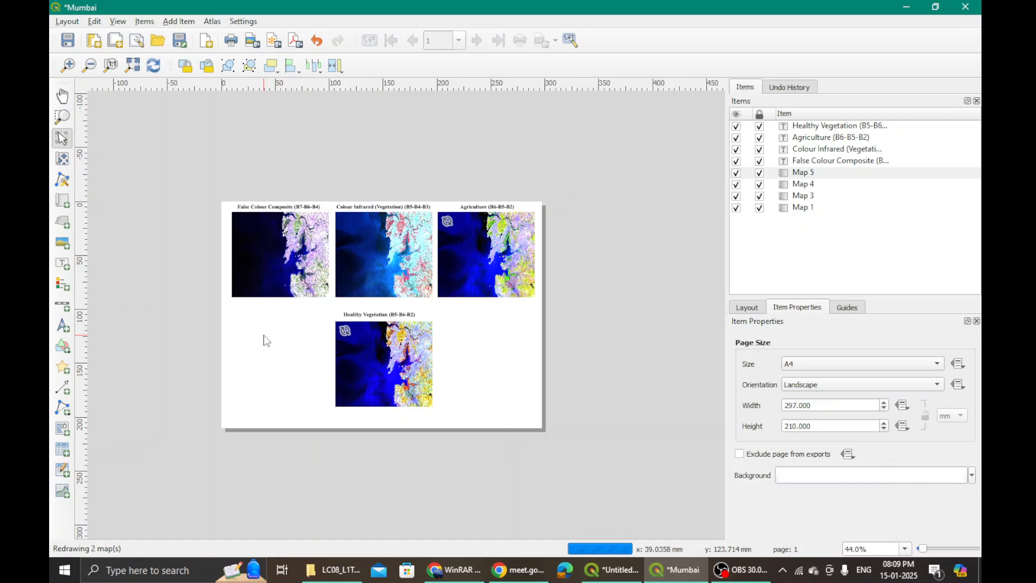
- Unlock the Healthy Vegetation label, move it about 6 mm up to leave space above Map 5, and lock it again
scroll(264, 340, up, 1)
scroll(266, 340, down, 1)
scroll(250, 284, up, 1)
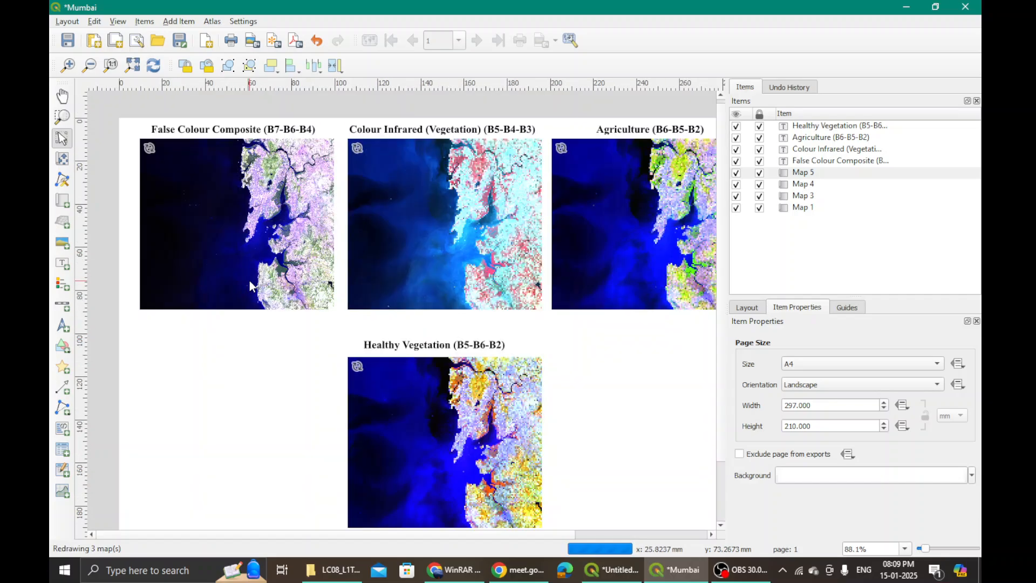
scroll(249, 284, down, 1)
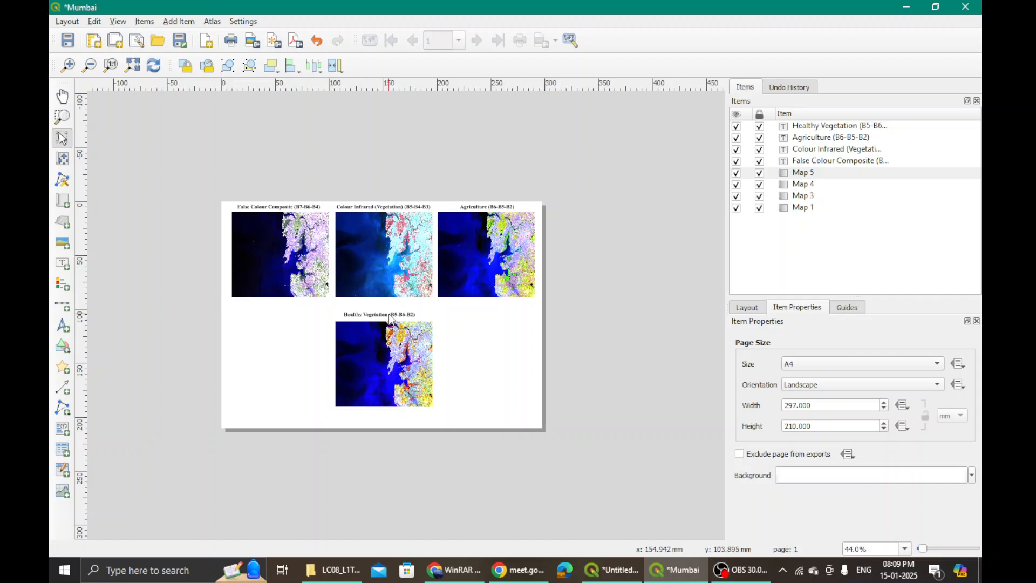
click(760, 126)
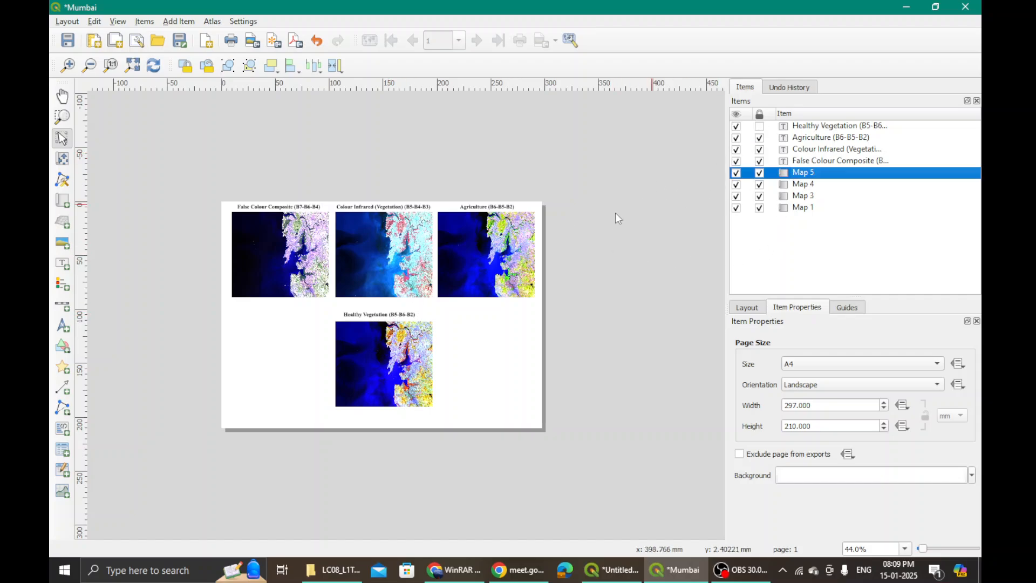
drag(396, 320, 392, 307)
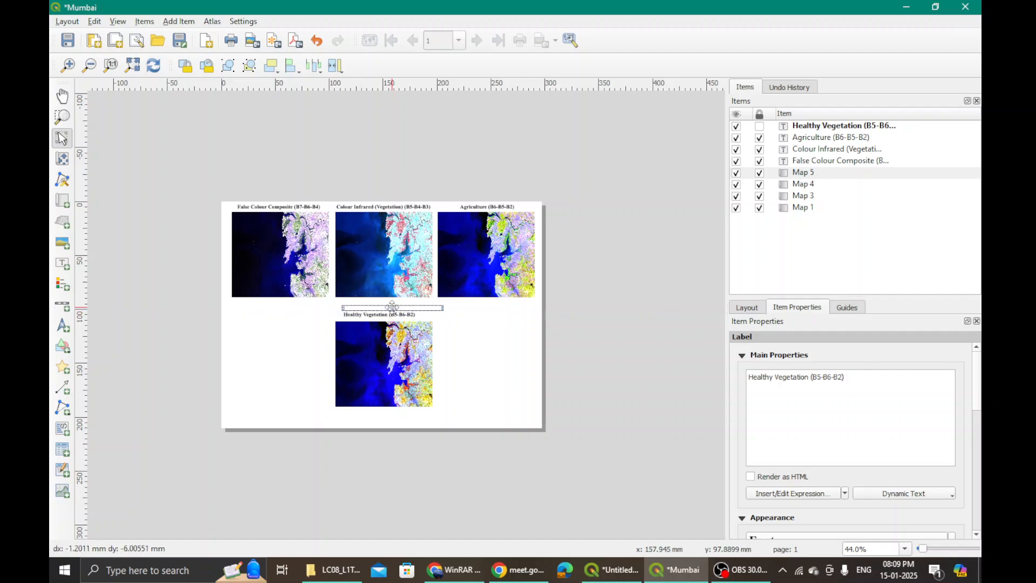
click(604, 332)
click(421, 352)
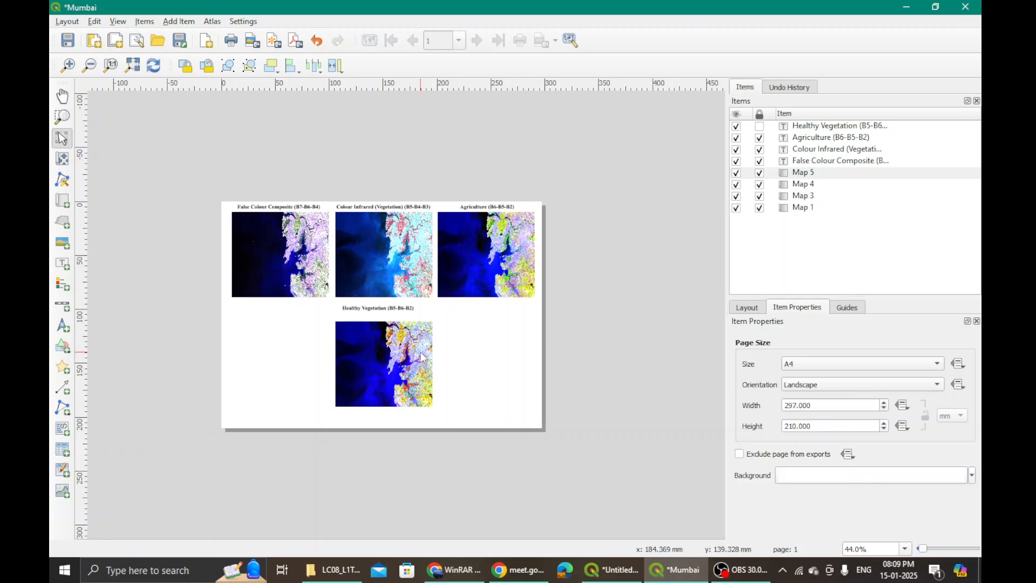
click(760, 127)
- Unlock Map 5 and add a new grid to it
click(760, 172)
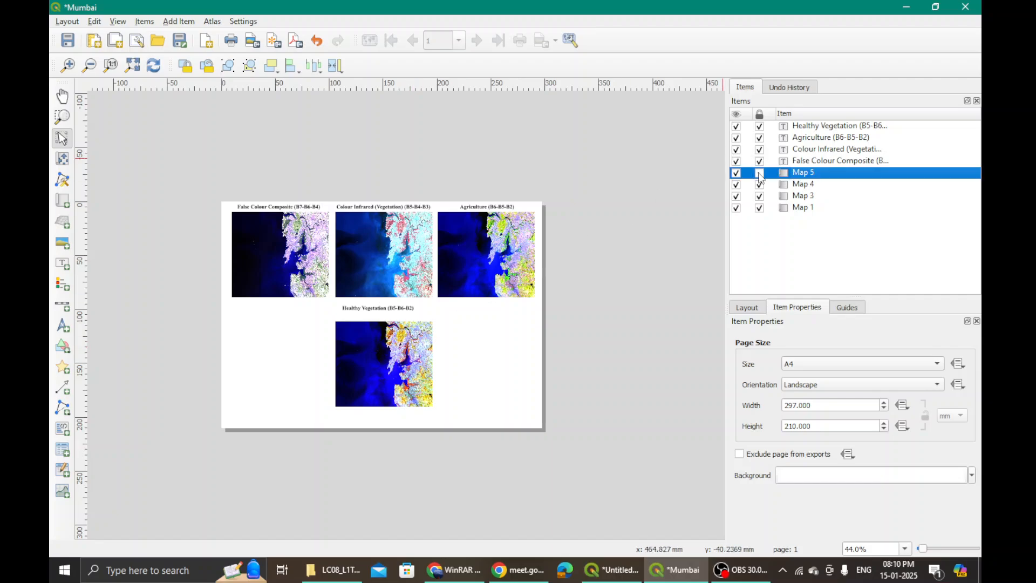
click(373, 356)
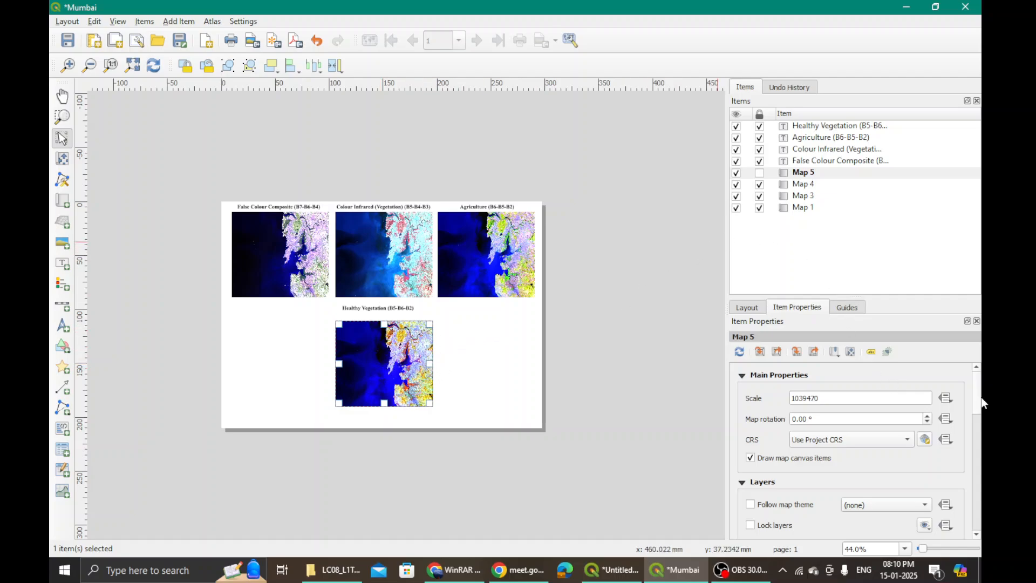
scroll(979, 404, down, 1)
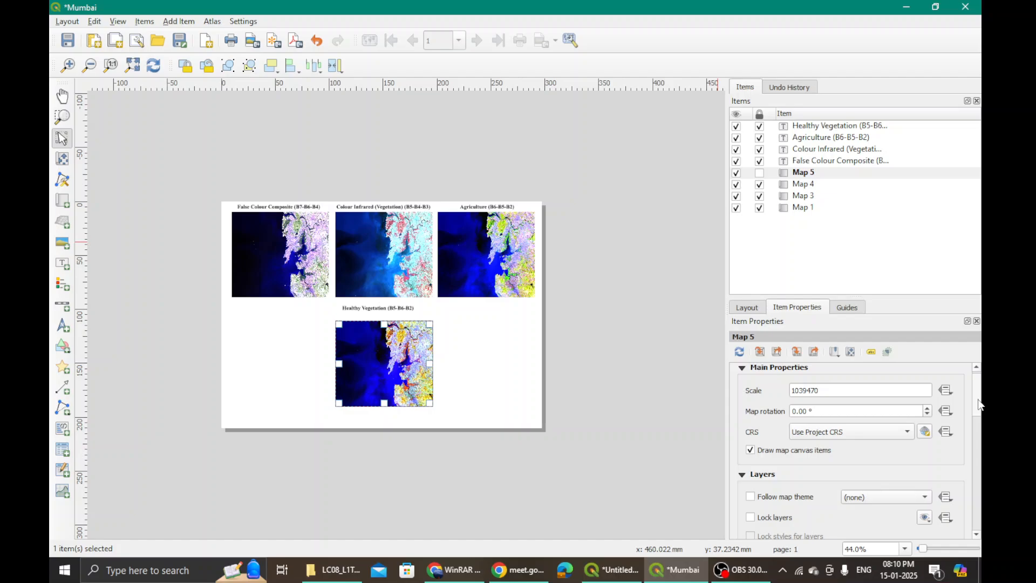
drag(980, 404, 982, 472)
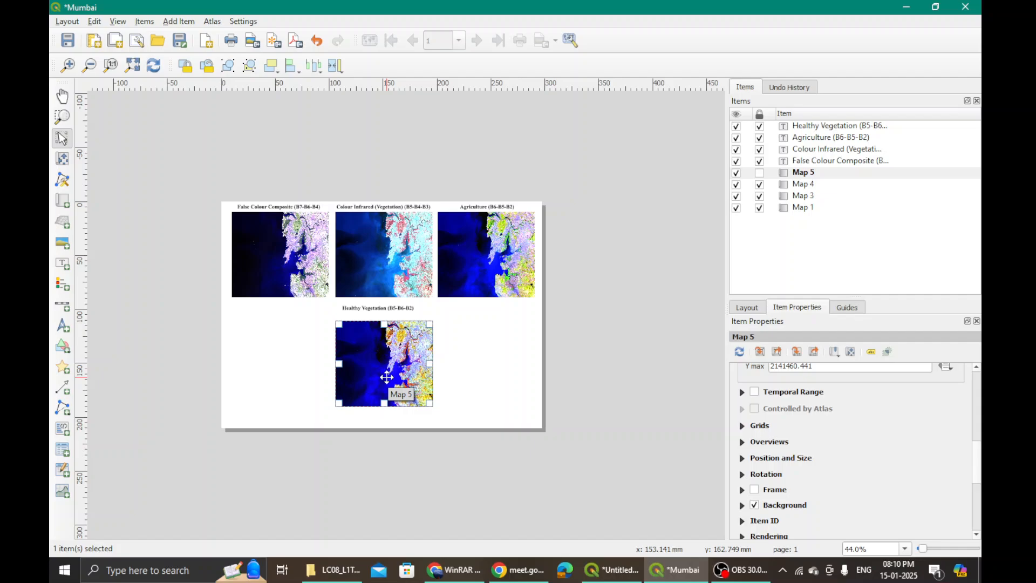
click(743, 426)
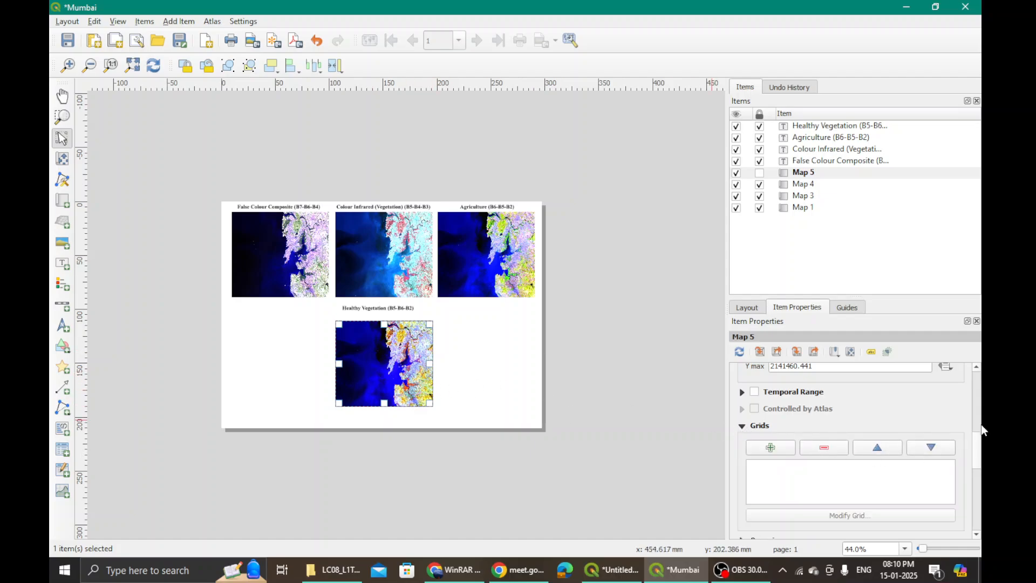
scroll(951, 436, down, 1)
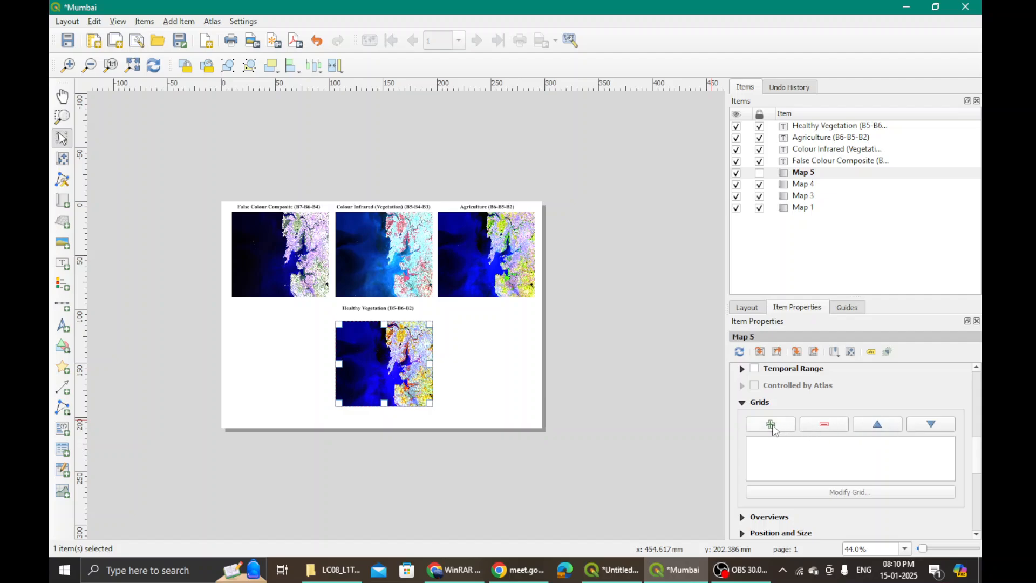
click(772, 425)
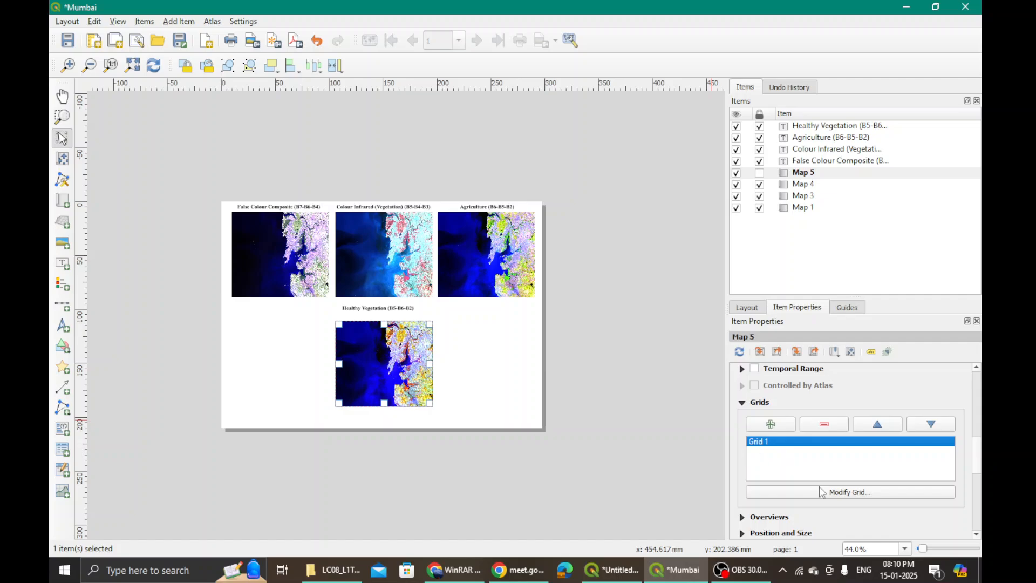
- Set the grid type of Map 5's new grid to Frame and annotations only
click(822, 492)
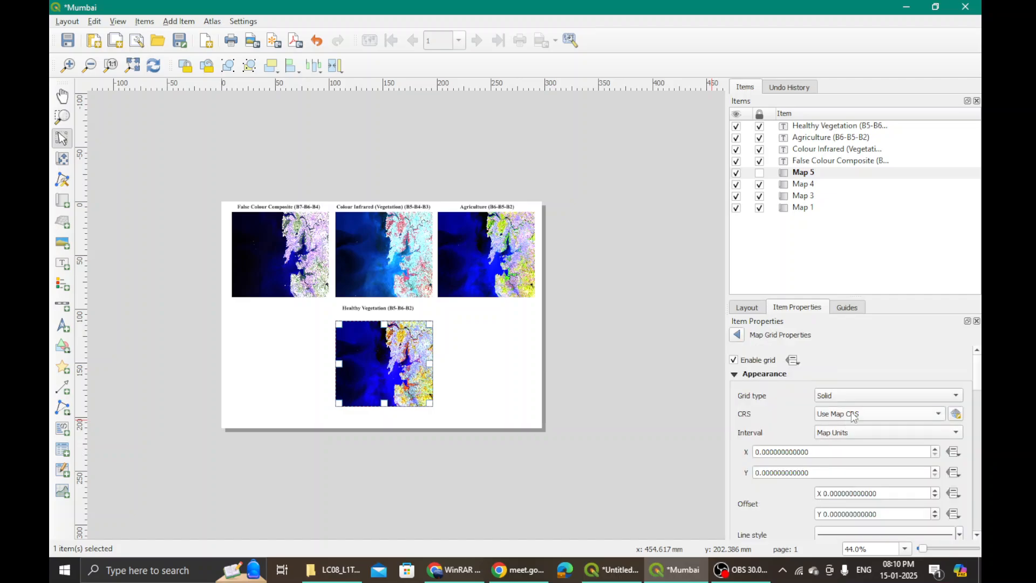
click(858, 397)
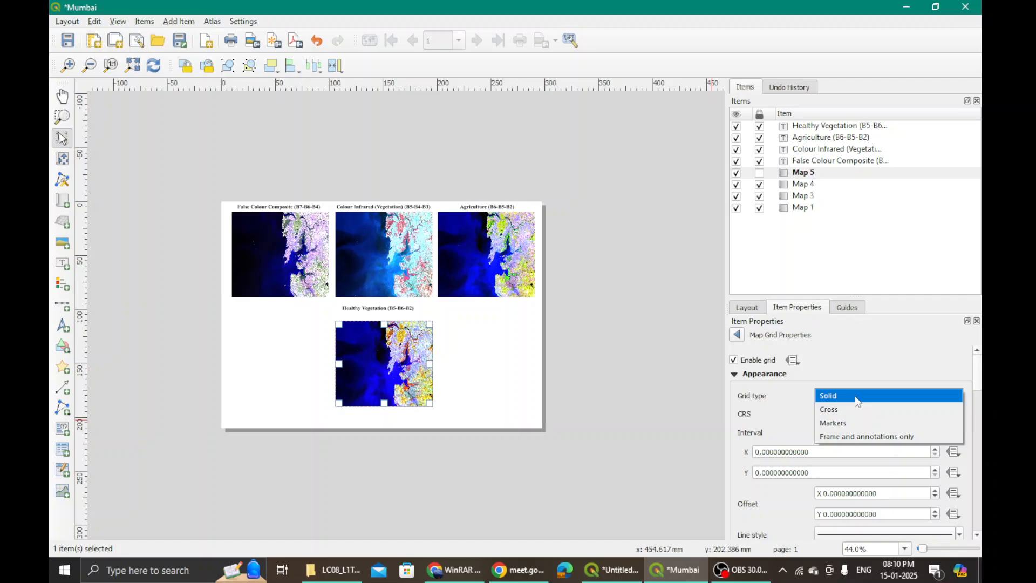
click(868, 437)
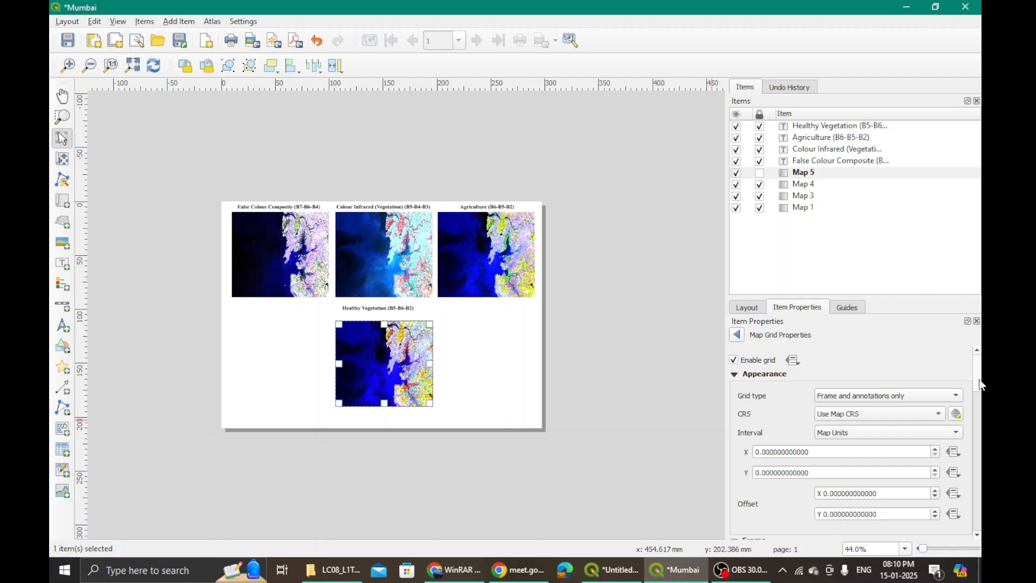
- Keep the grid interval in Map Units and set both the X and Y intervals to 0.5
scroll(981, 384, down, 1)
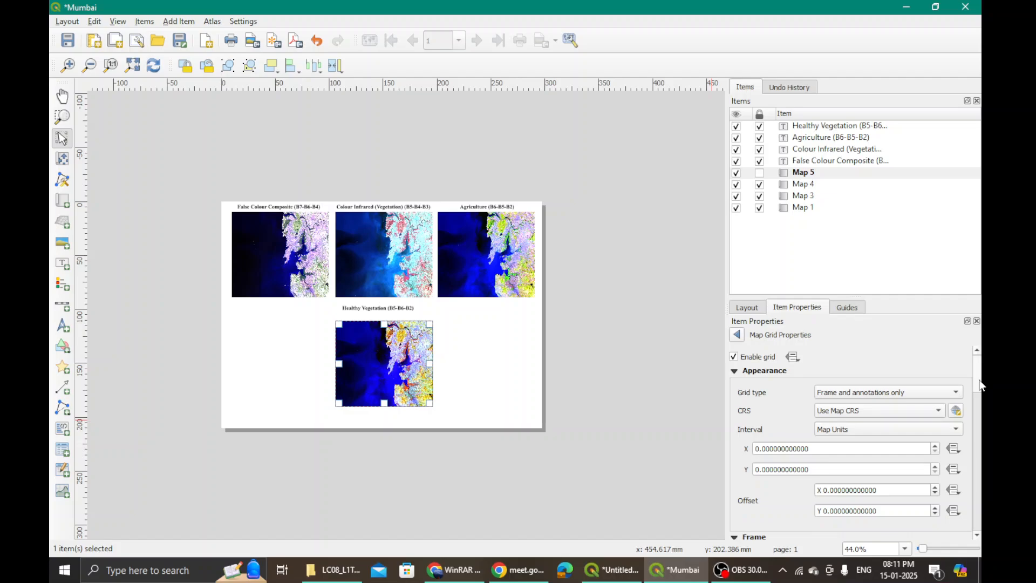
drag(981, 384, 982, 390)
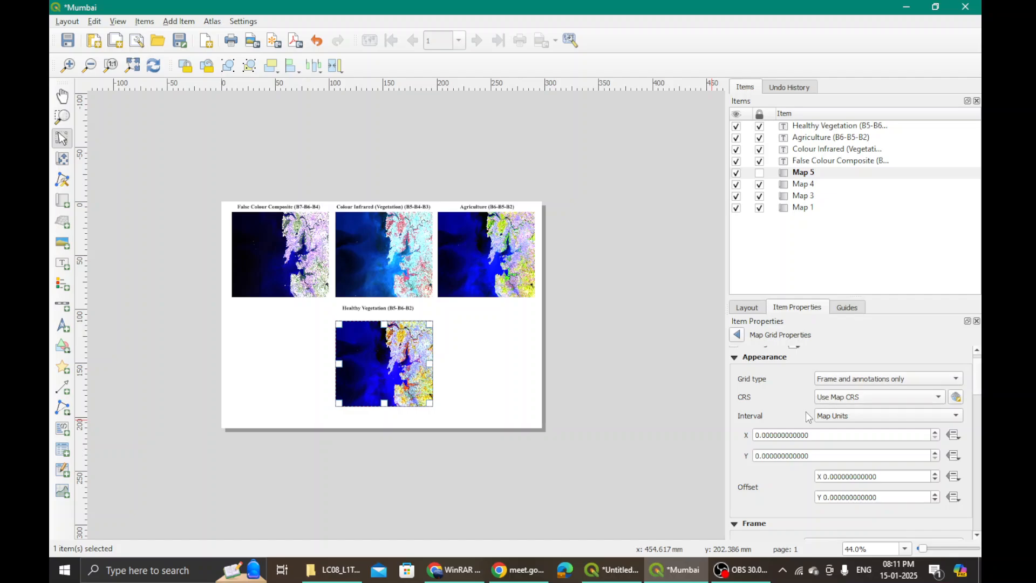
click(832, 418)
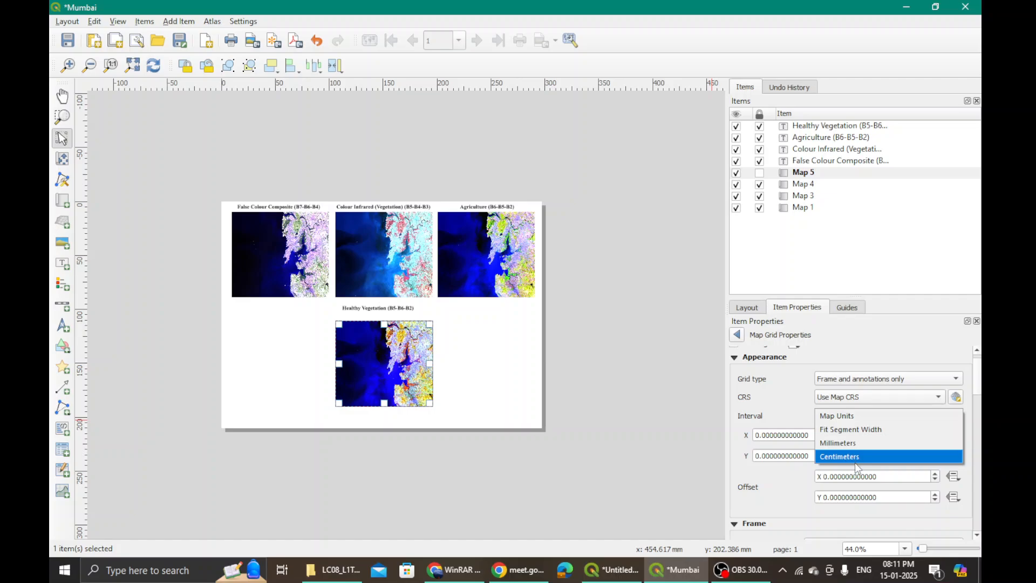
click(854, 420)
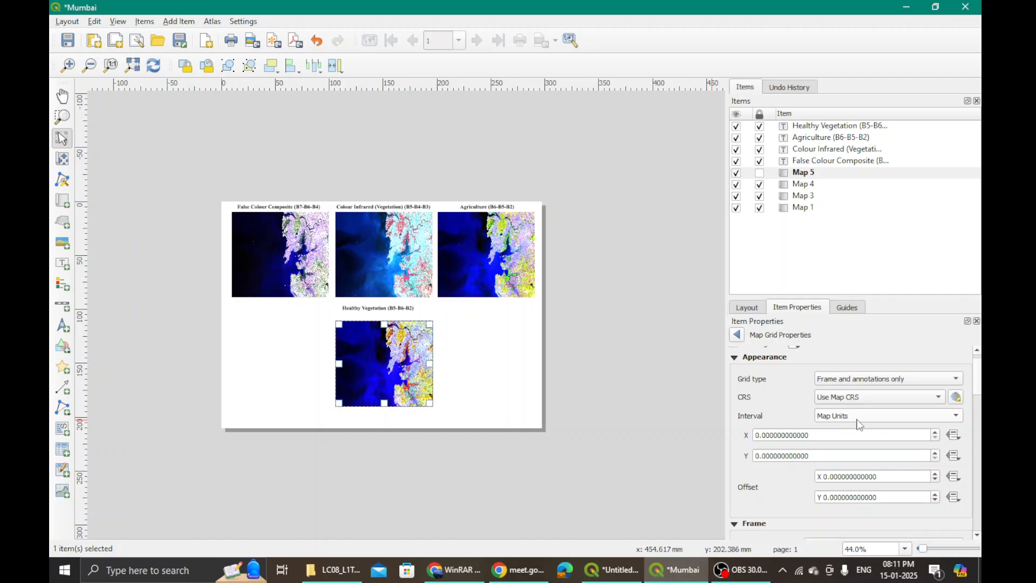
scroll(982, 393, down, 1)
scroll(982, 396, down, 1)
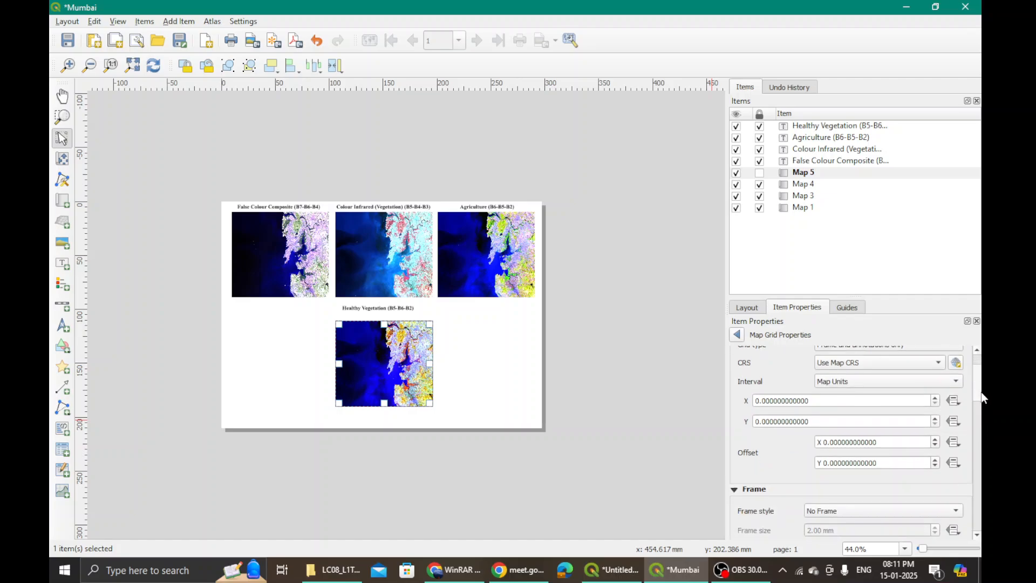
click(778, 398)
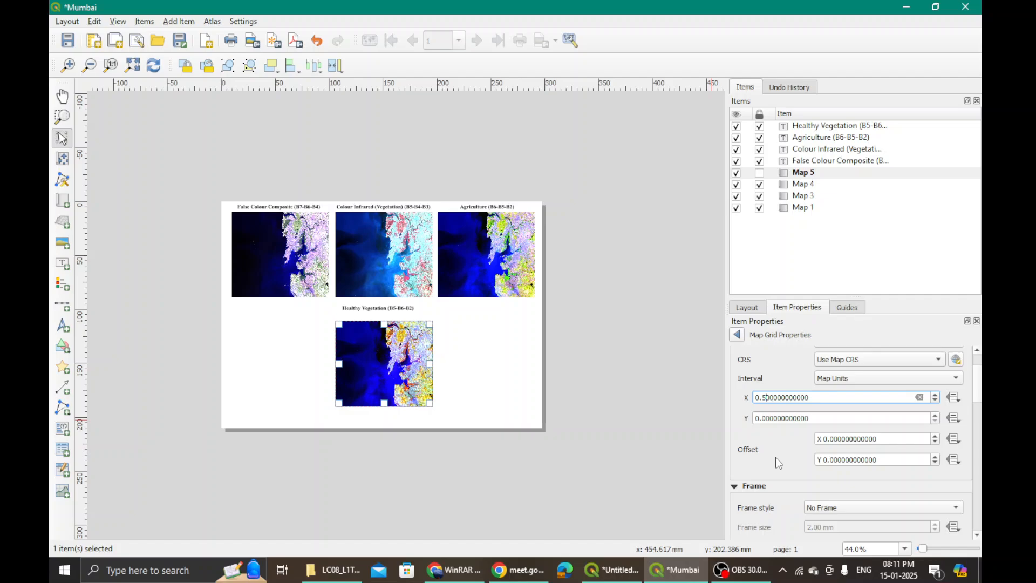
click(768, 419)
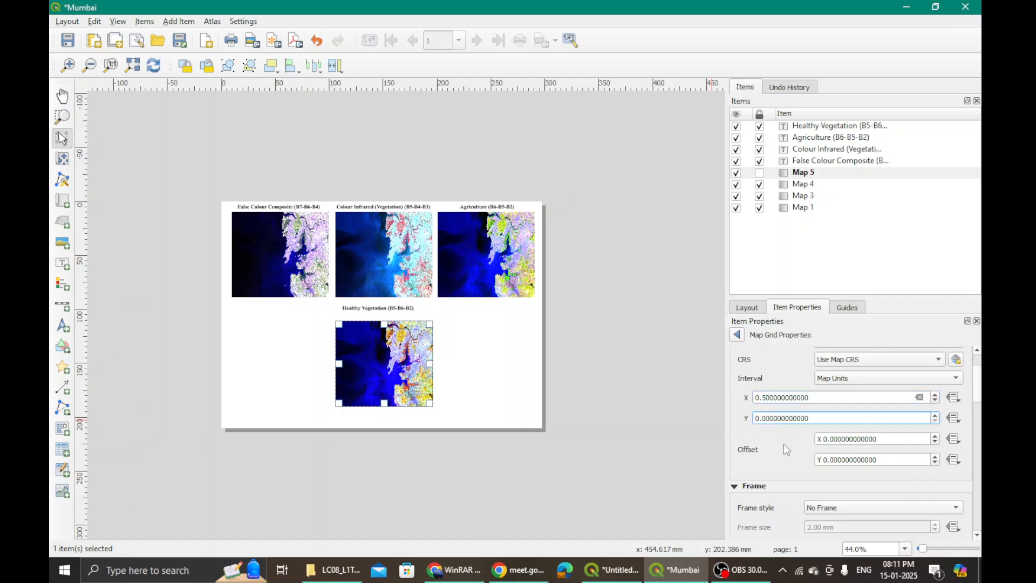
text(5)
- Set the frame style of Map 5's grid to Exterior Ticks
scroll(982, 423, down, 4)
scroll(983, 419, down, 1)
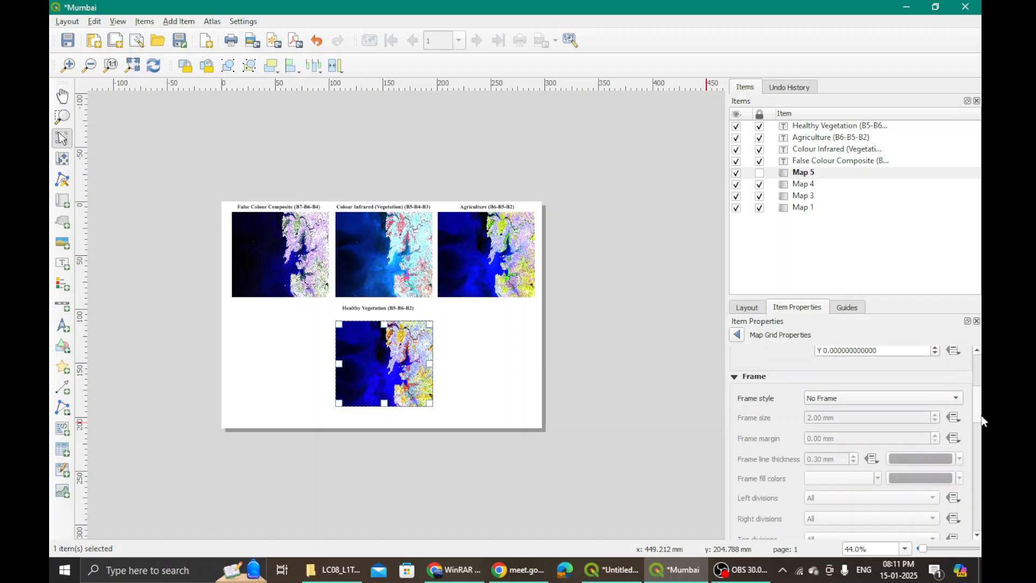
click(905, 393)
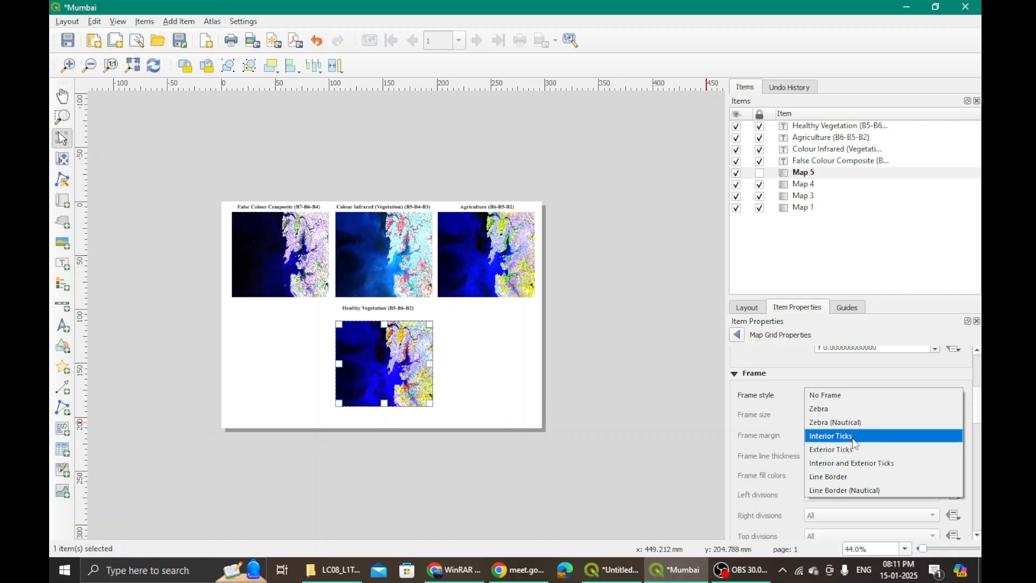
click(854, 451)
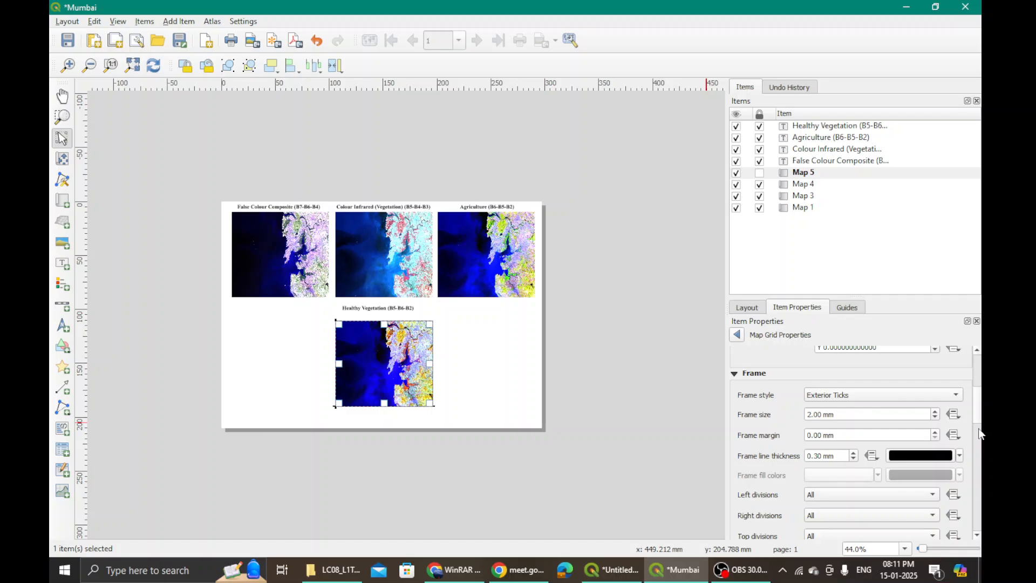
- Enable drawing of coordinates for Map 5's grid
scroll(980, 424, down, 1)
scroll(981, 425, down, 2)
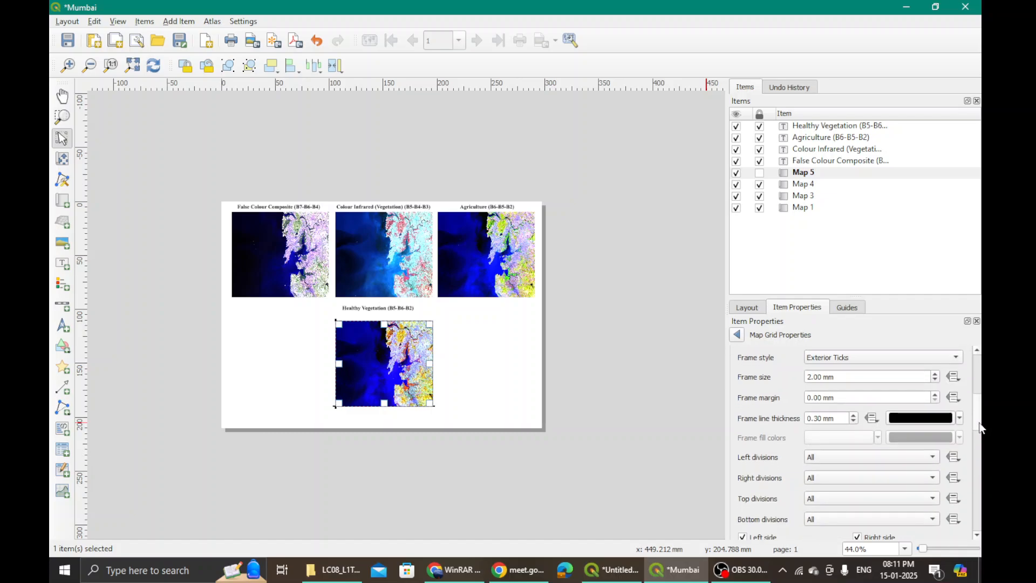
scroll(981, 432, down, 3)
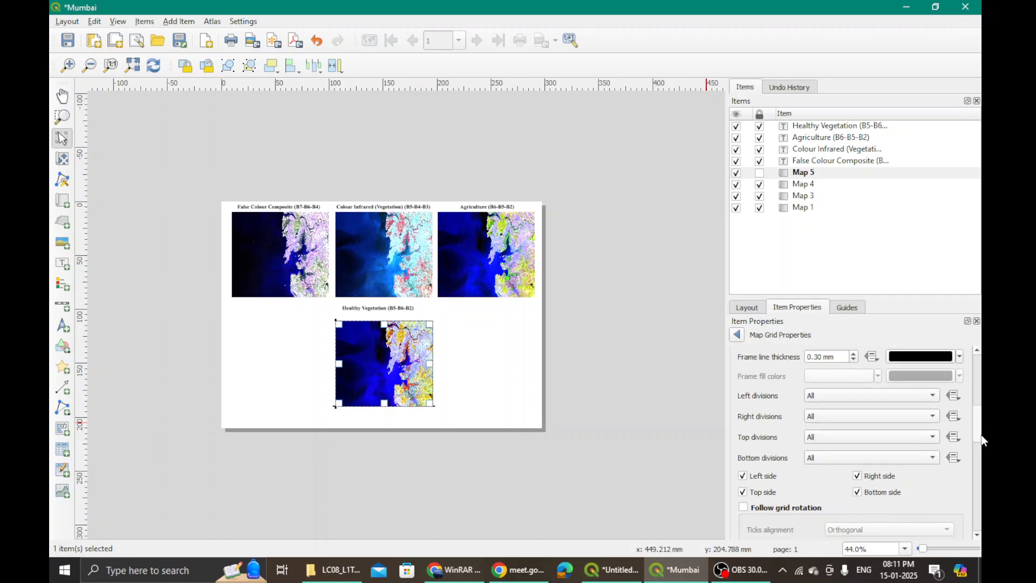
scroll(985, 449, down, 1)
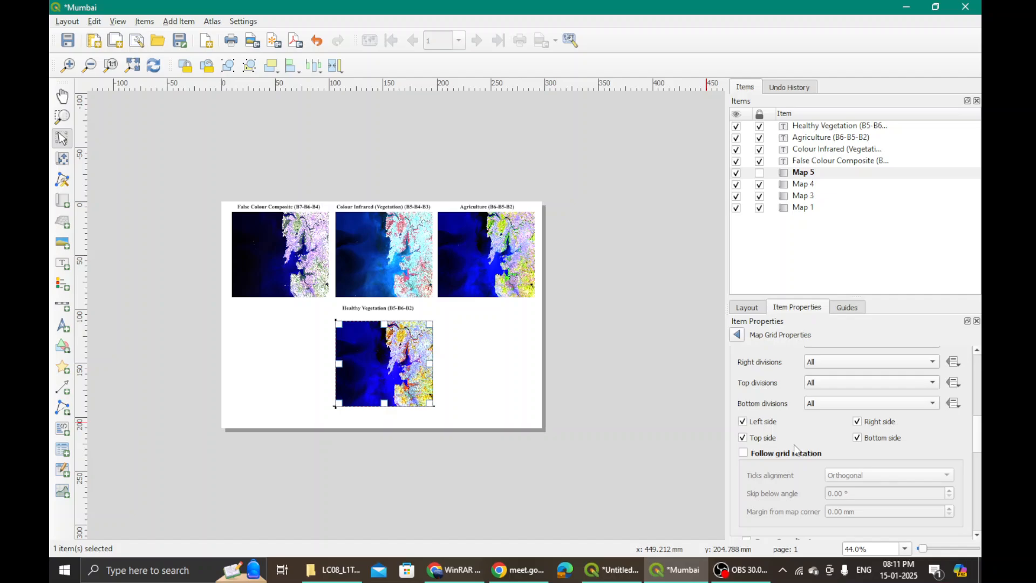
scroll(969, 454, down, 5)
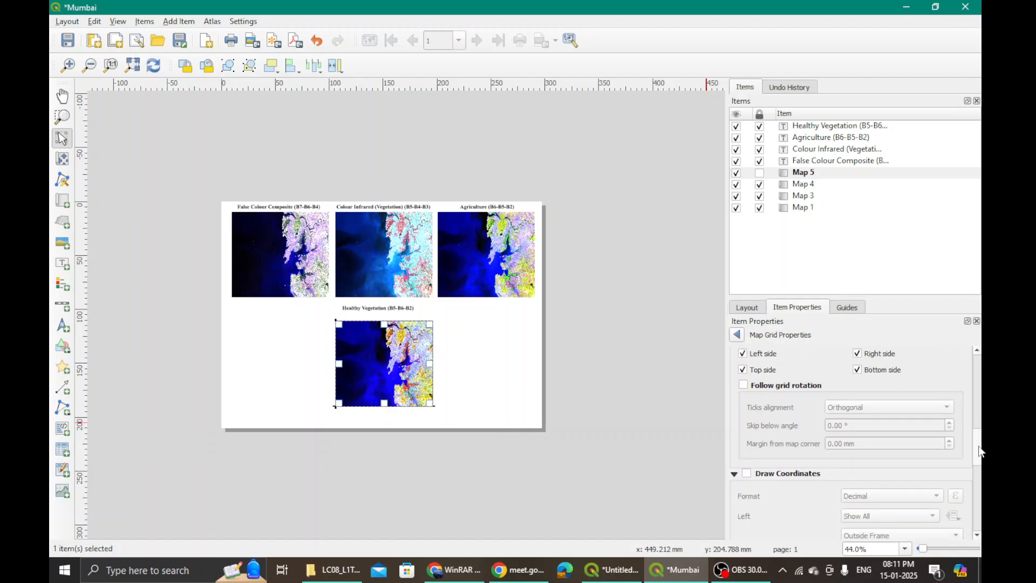
drag(982, 461, 982, 469)
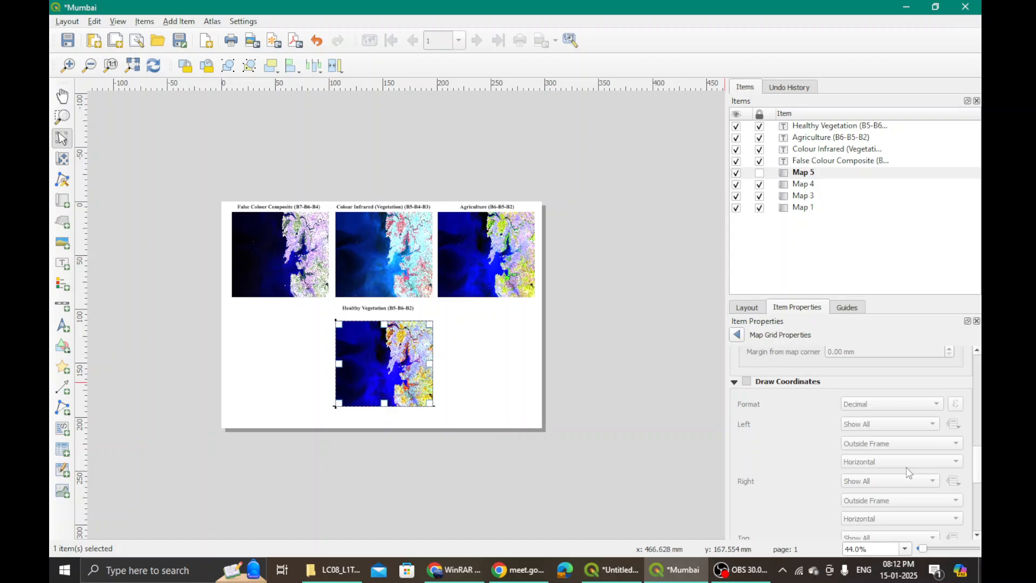
click(748, 382)
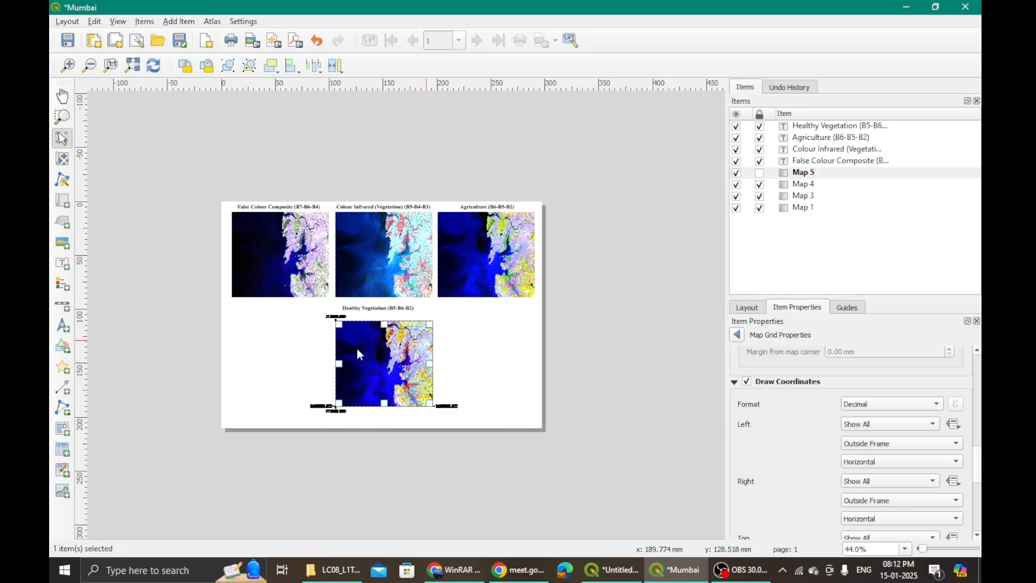
- Select Map 5 and reopen the properties of its existing grid for modification
scroll(357, 348, up, 1)
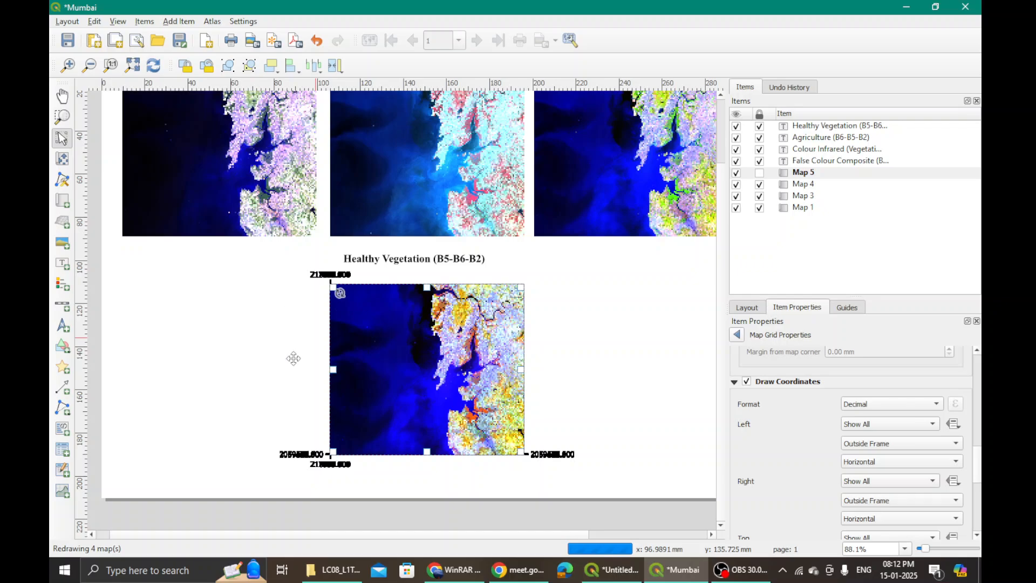
click(383, 294)
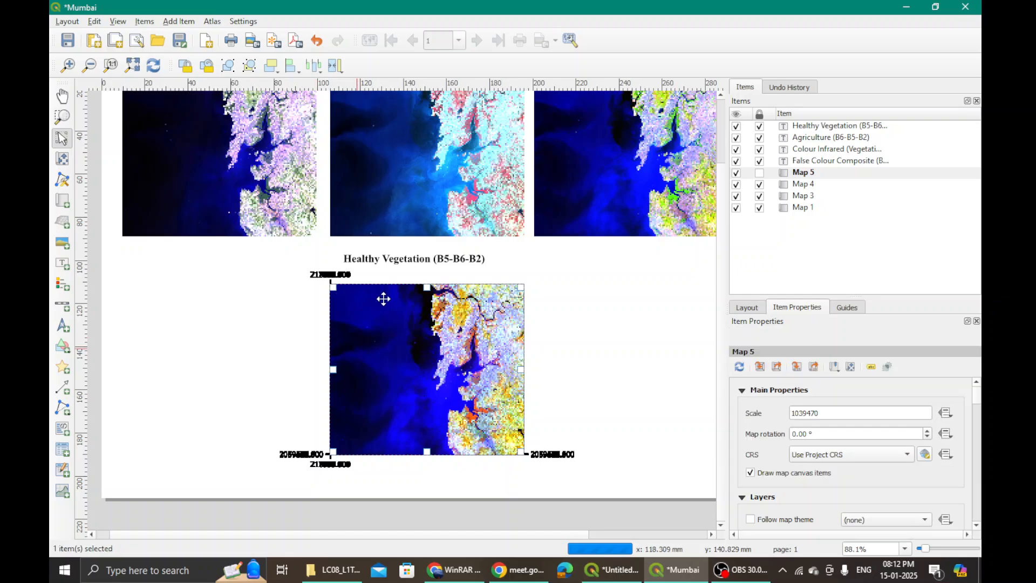
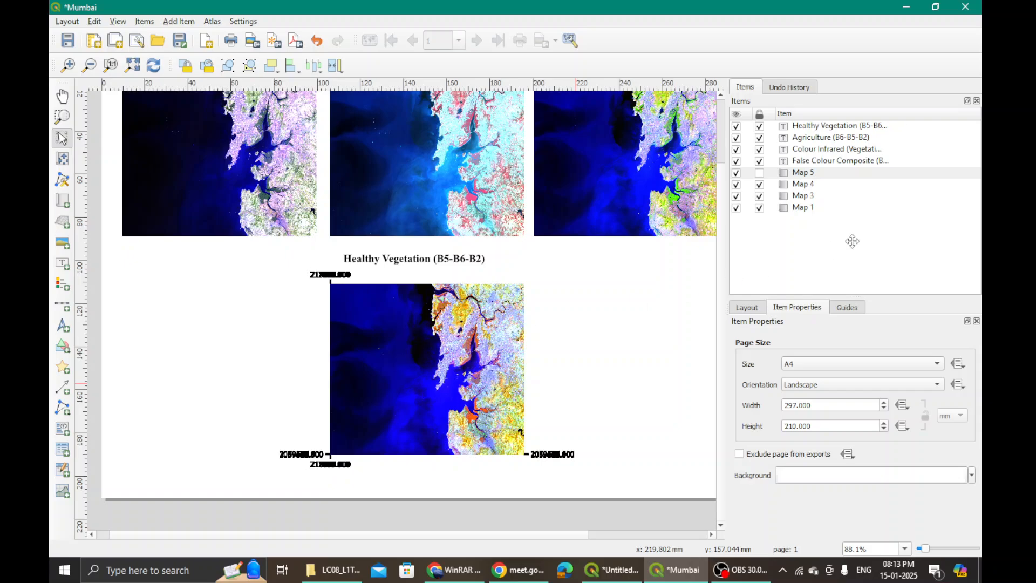
click(810, 173)
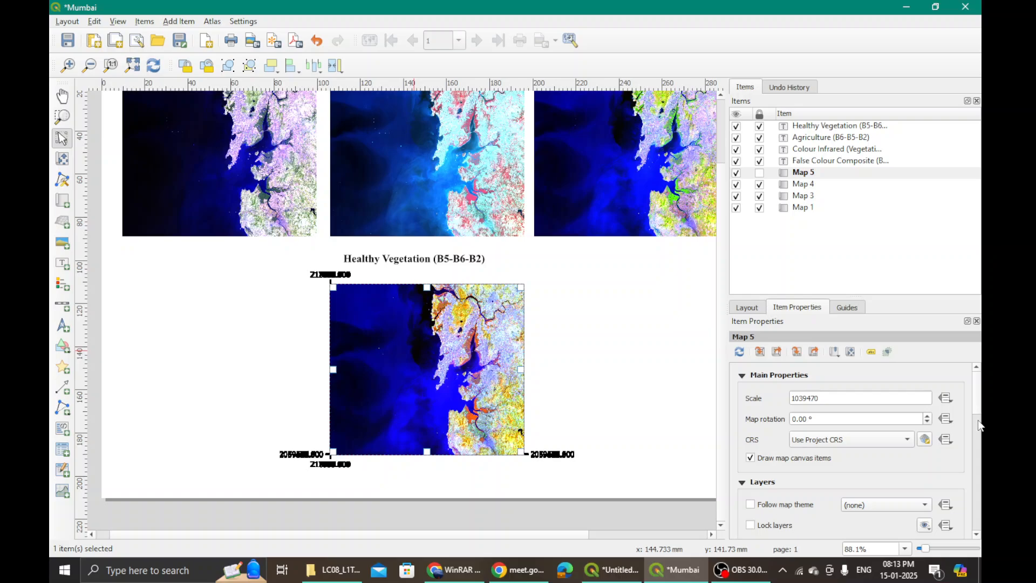
scroll(978, 416, down, 1)
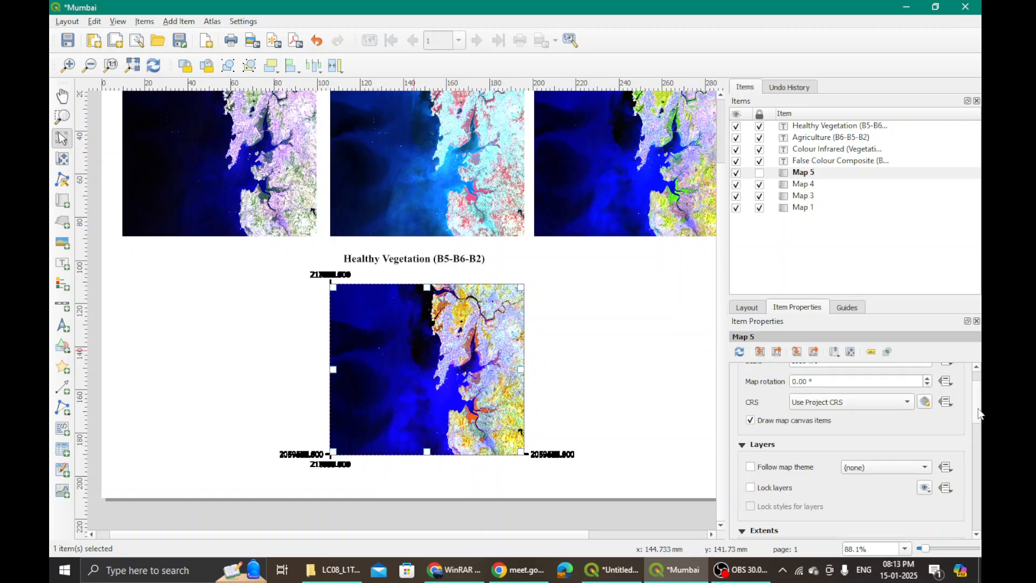
scroll(980, 413, down, 5)
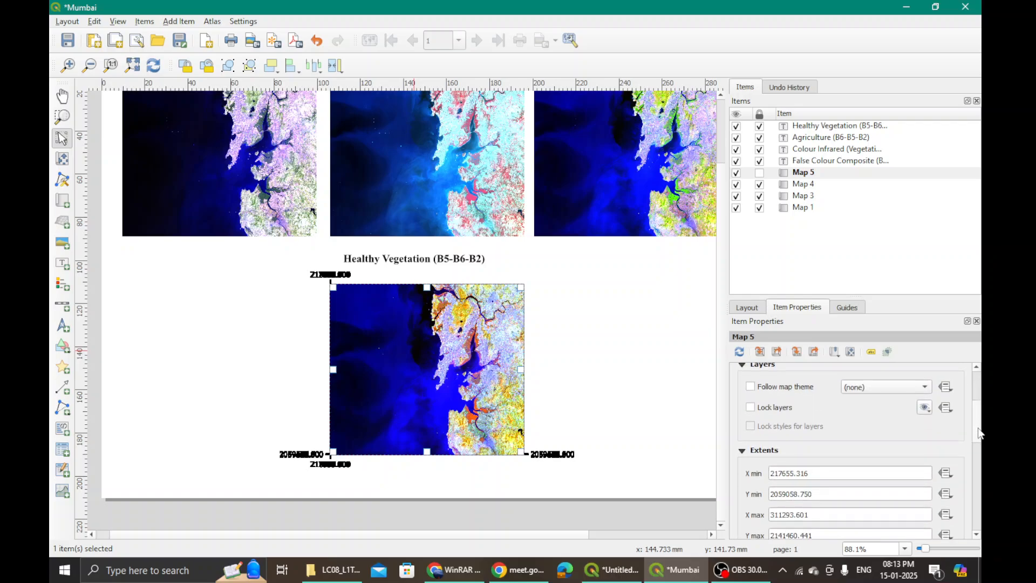
drag(983, 450, 983, 478)
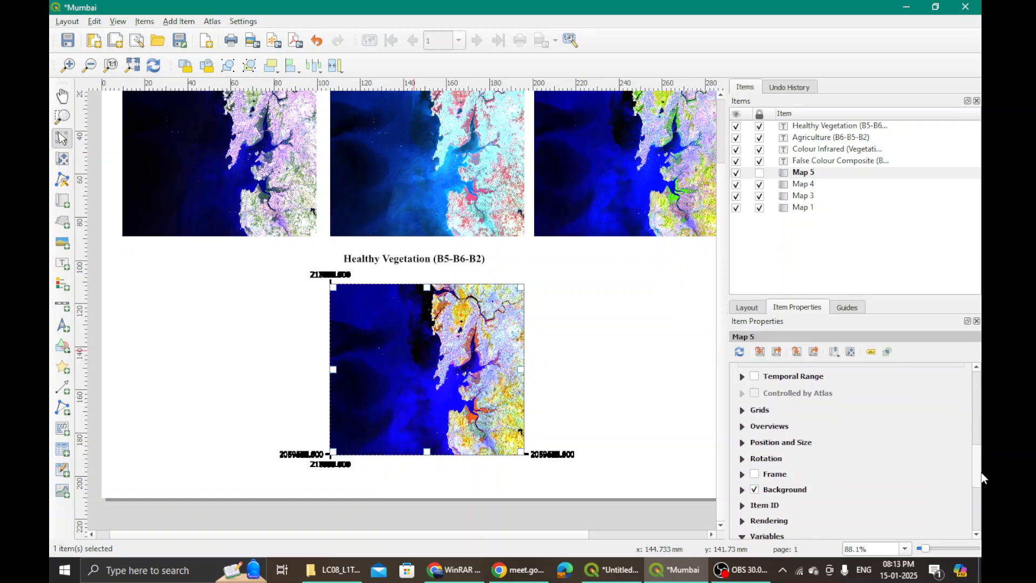
click(743, 413)
click(766, 452)
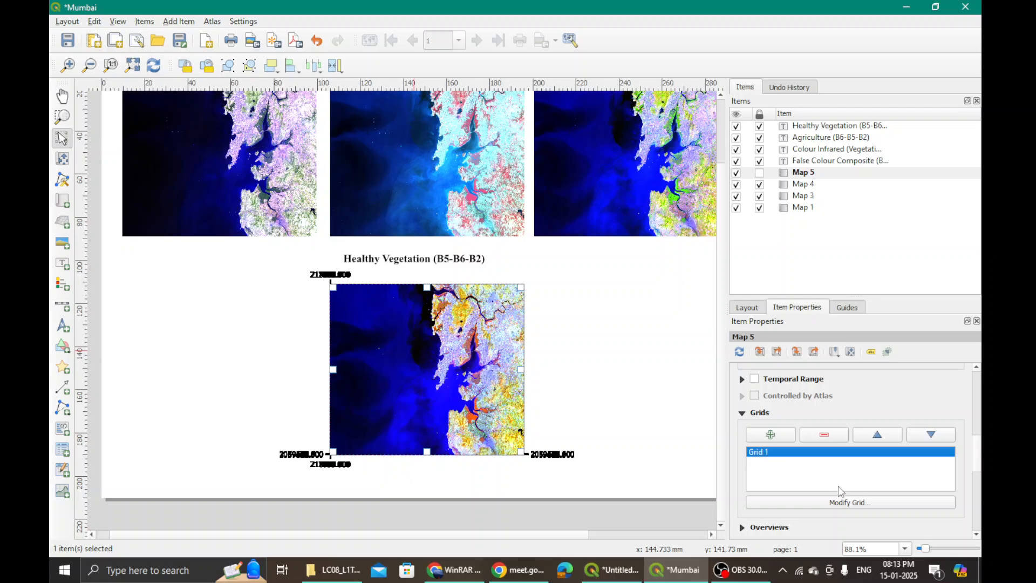
click(845, 502)
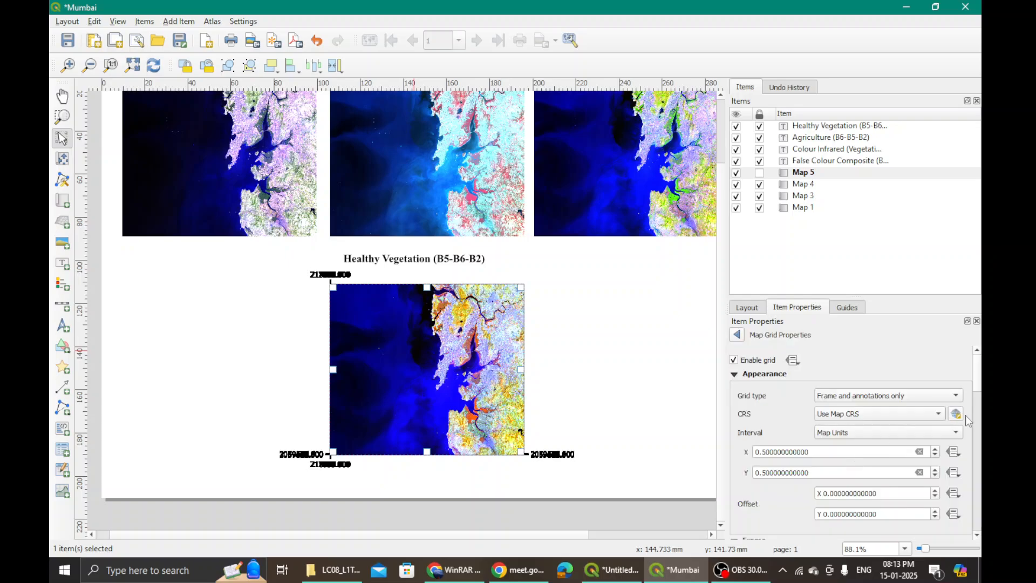
- Set both the X and Y intervals of Map 5's grid to 0.1 map units
scroll(977, 389, down, 3)
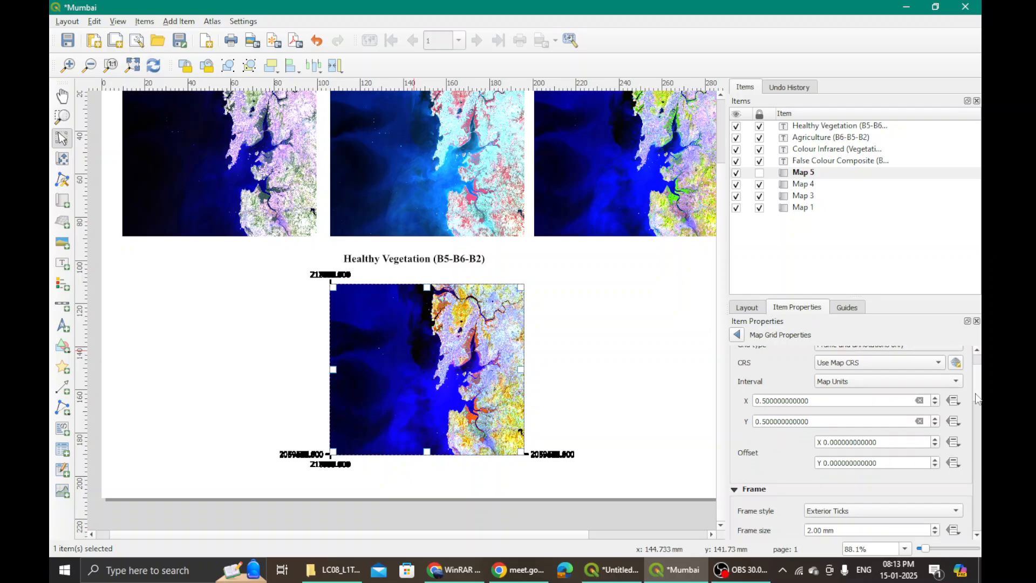
click(769, 401)
key(BackSpace)
text(1)
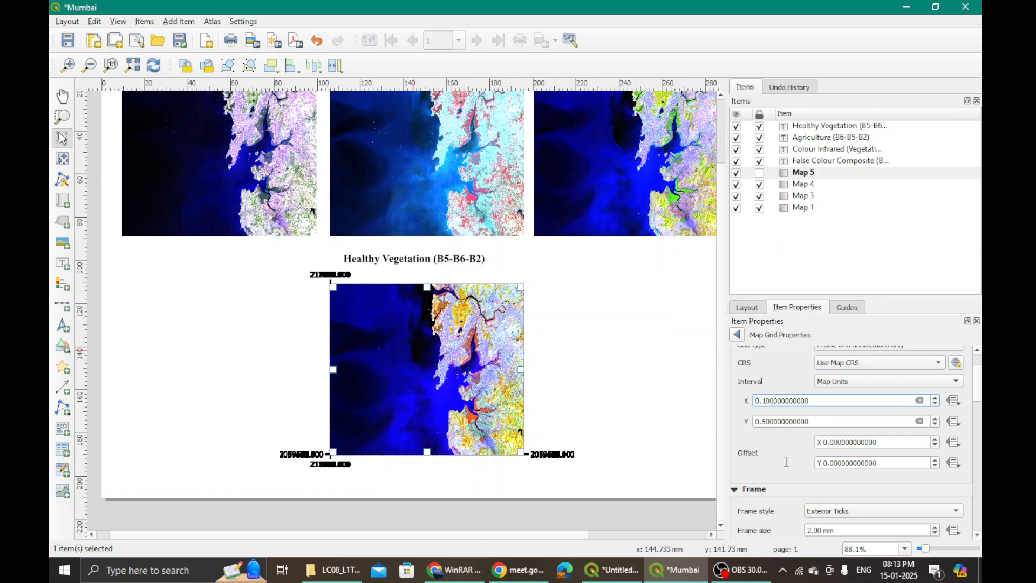
click(762, 422)
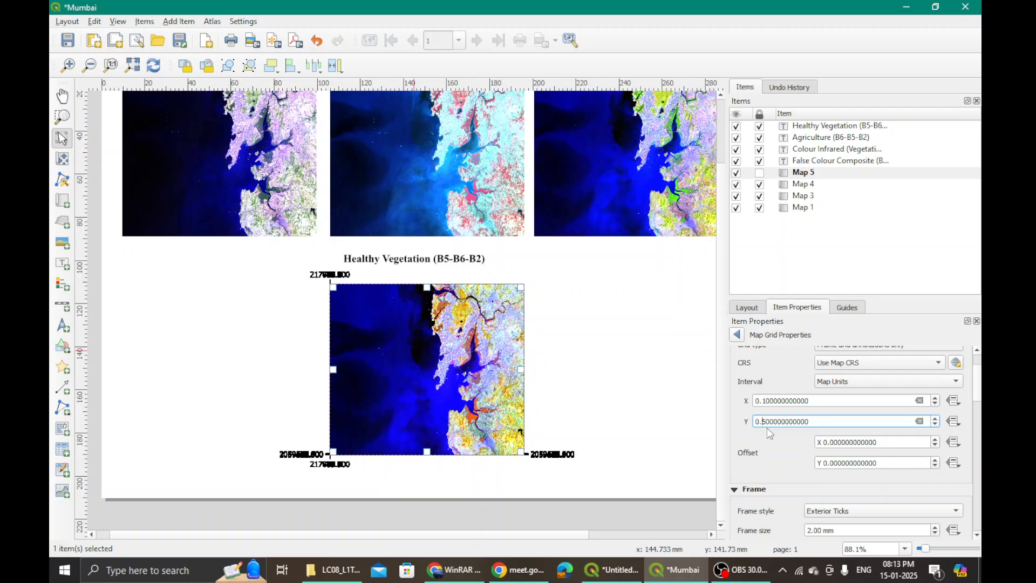
key(Delete)
text(1)
key(Tab)
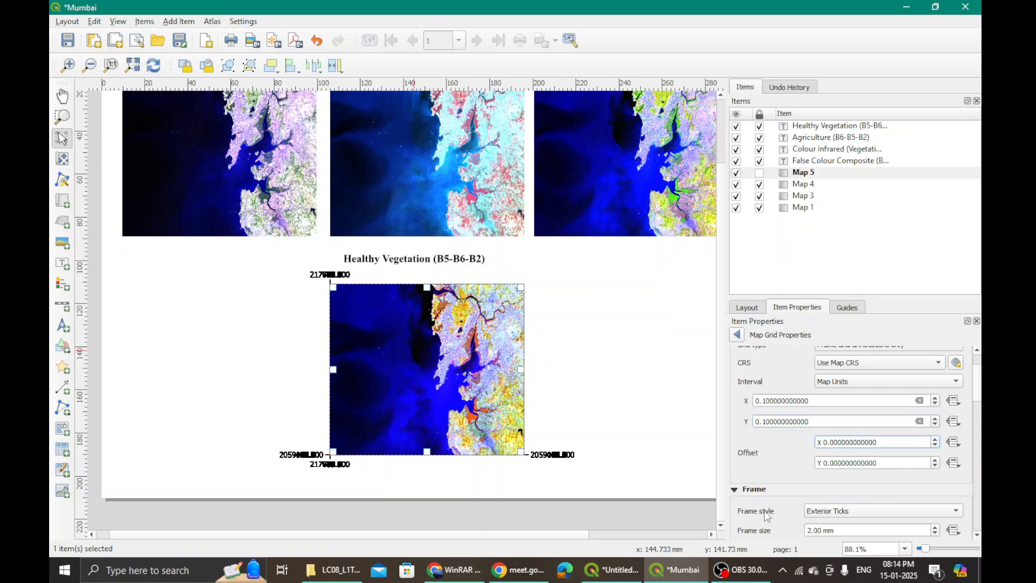
click(823, 421)
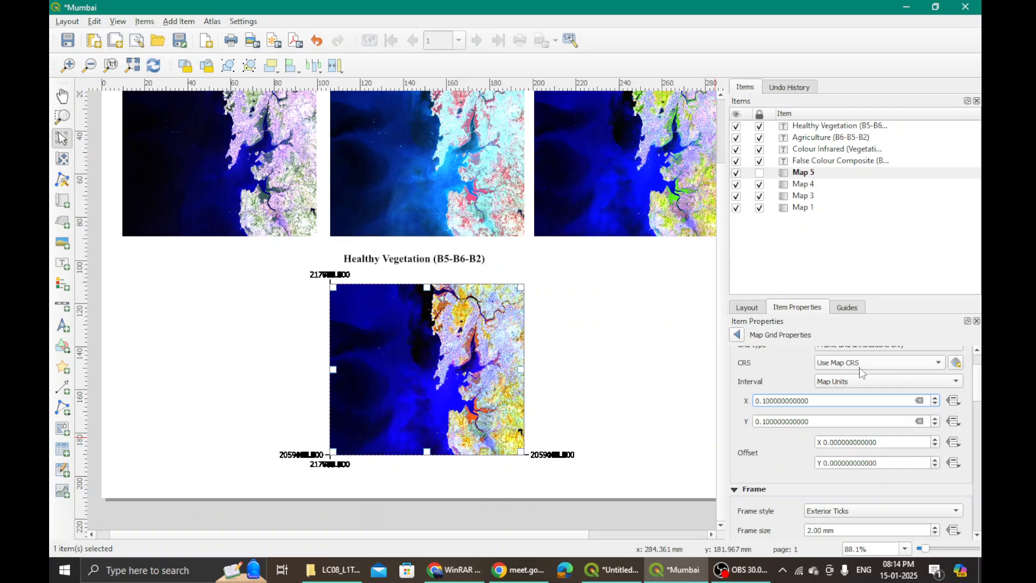
- Change the CRS of Map 5's grid to the predefined WGS 84 (EPSG:4326)
click(956, 364)
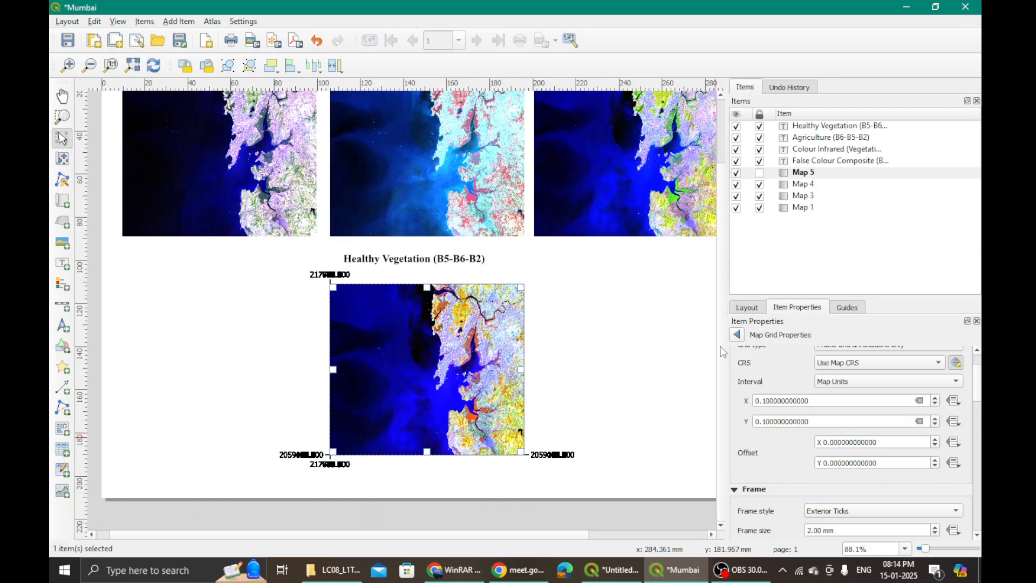
click(813, 353)
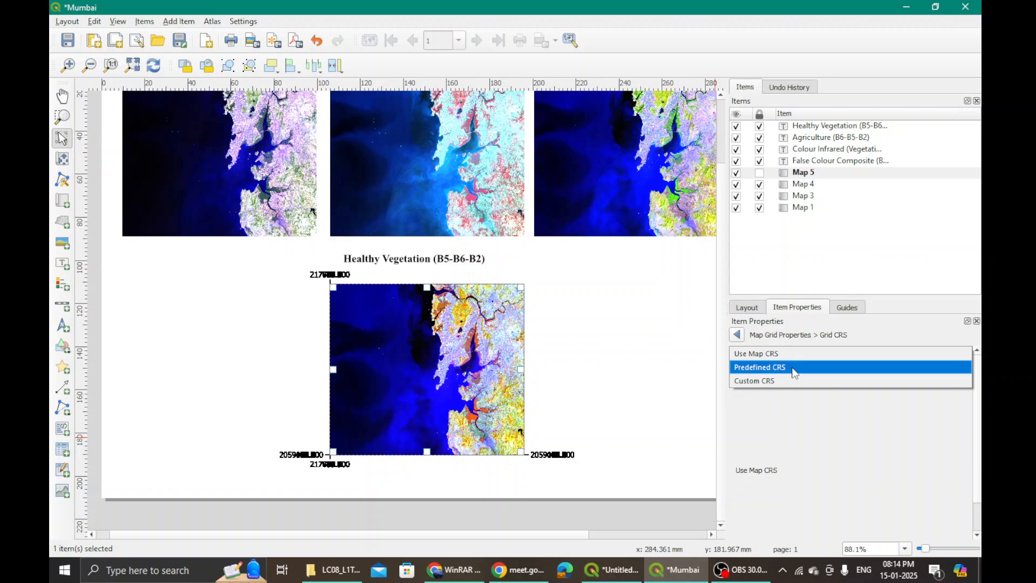
click(794, 373)
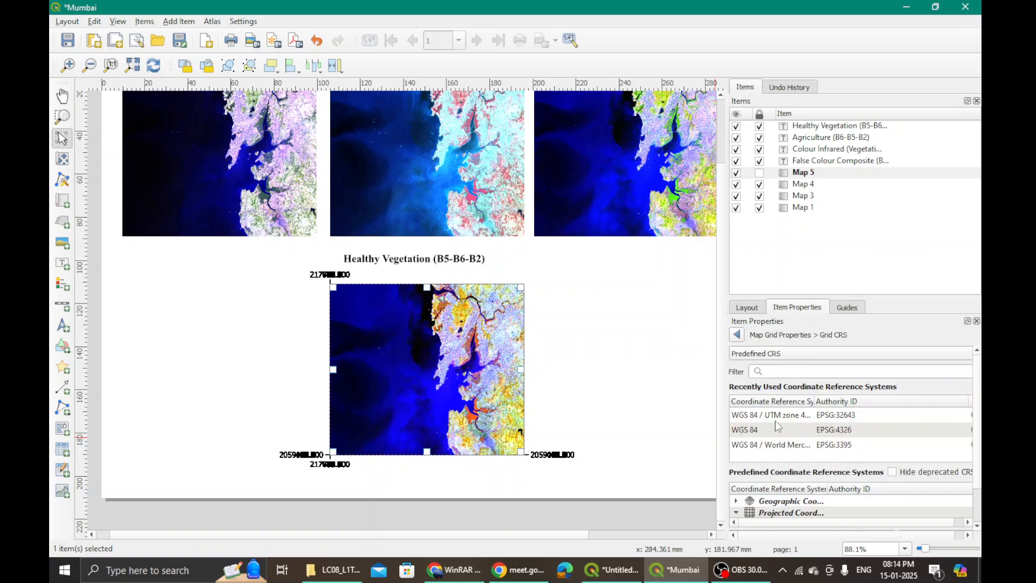
click(750, 432)
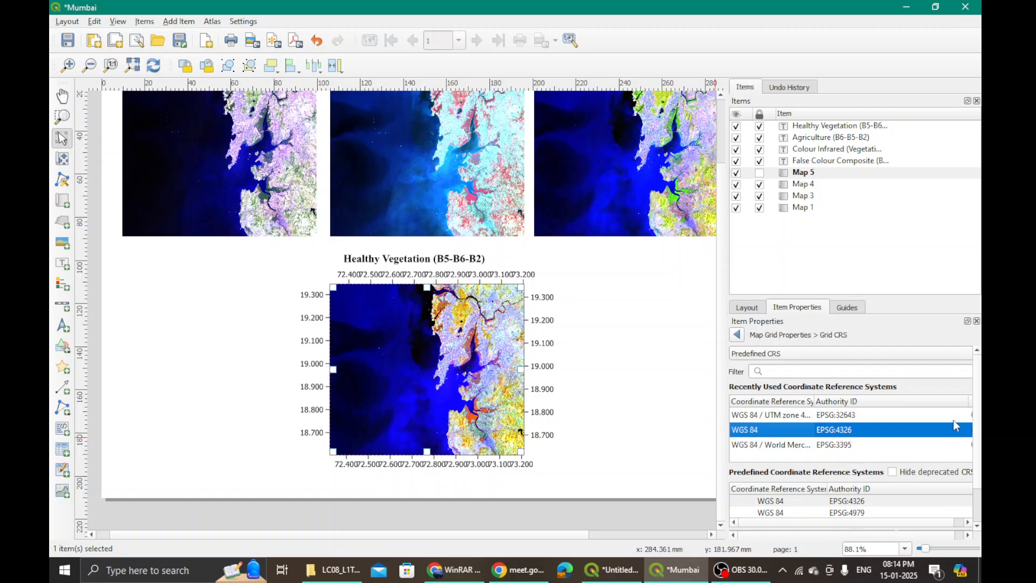
- Return from the CRS selection to the Healthy Vegetation map's grid properties and set the X and Y intervals to 0.2 map units
scroll(978, 458, down, 3)
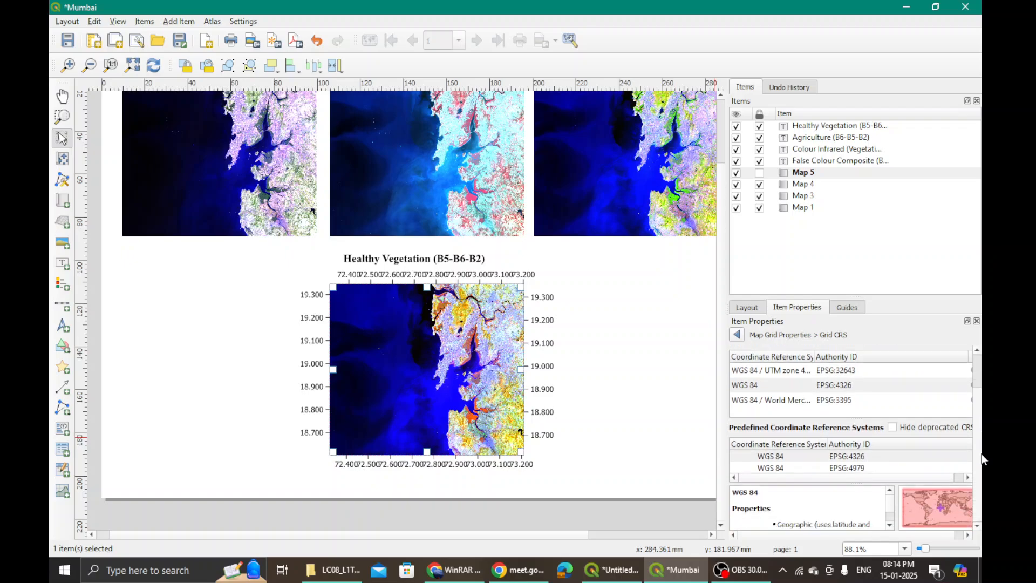
scroll(986, 426, up, 3)
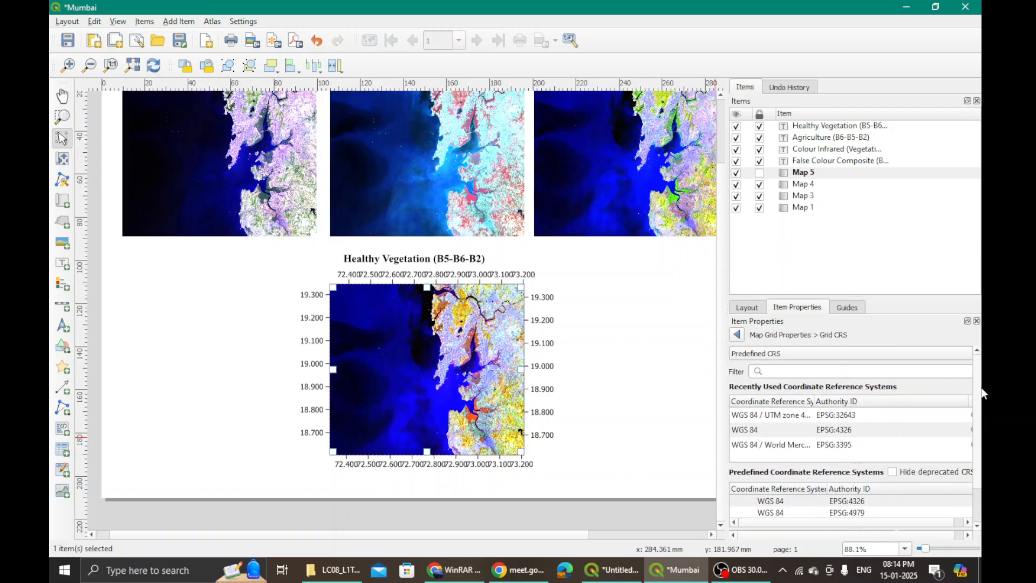
click(739, 336)
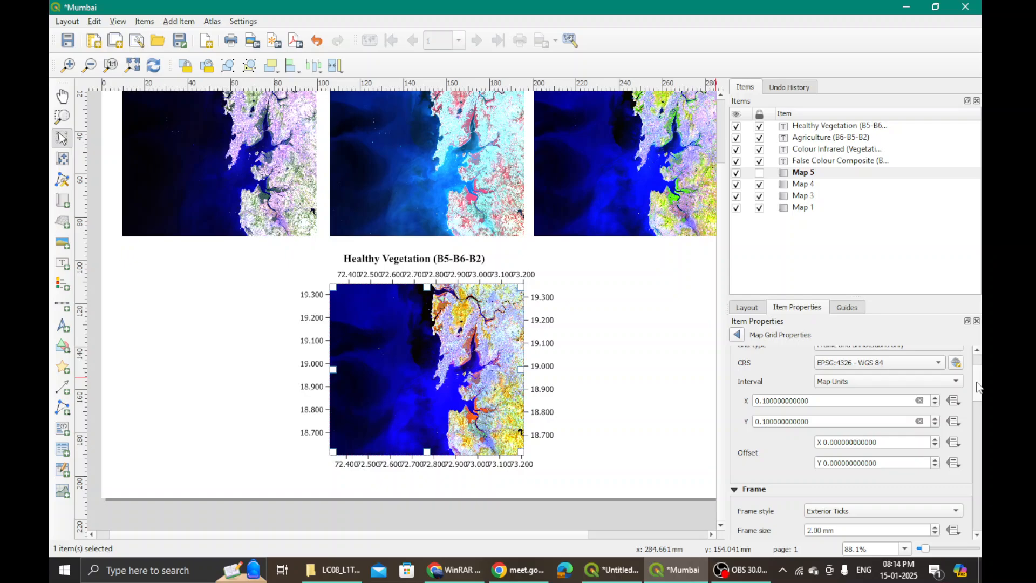
scroll(978, 388, down, 1)
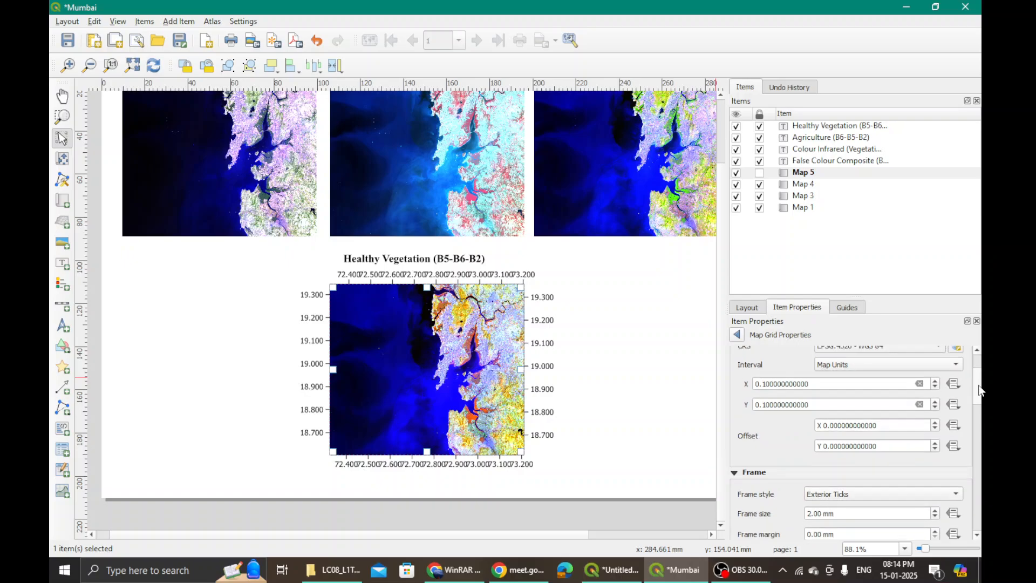
scroll(981, 390, up, 3)
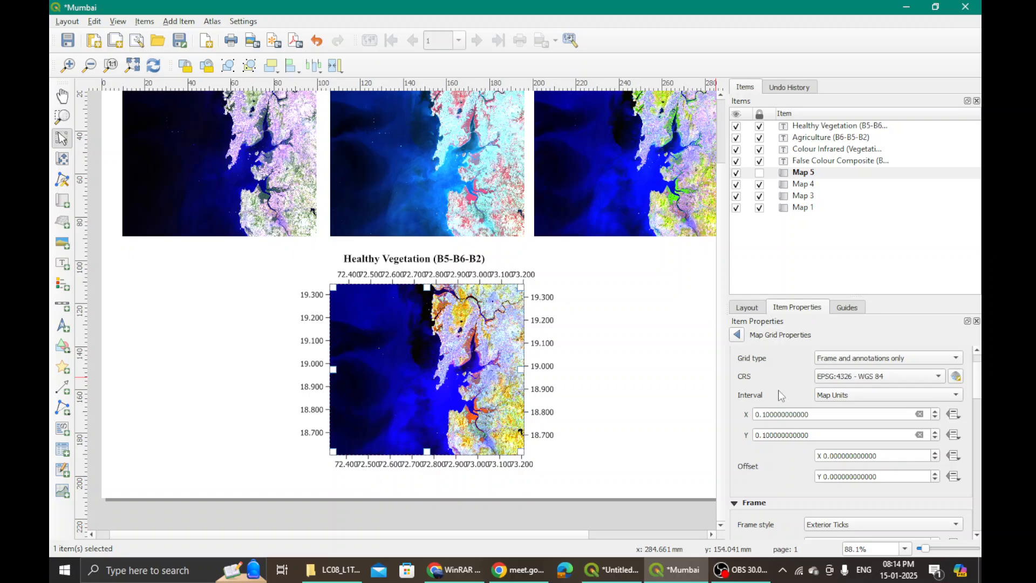
click(766, 416)
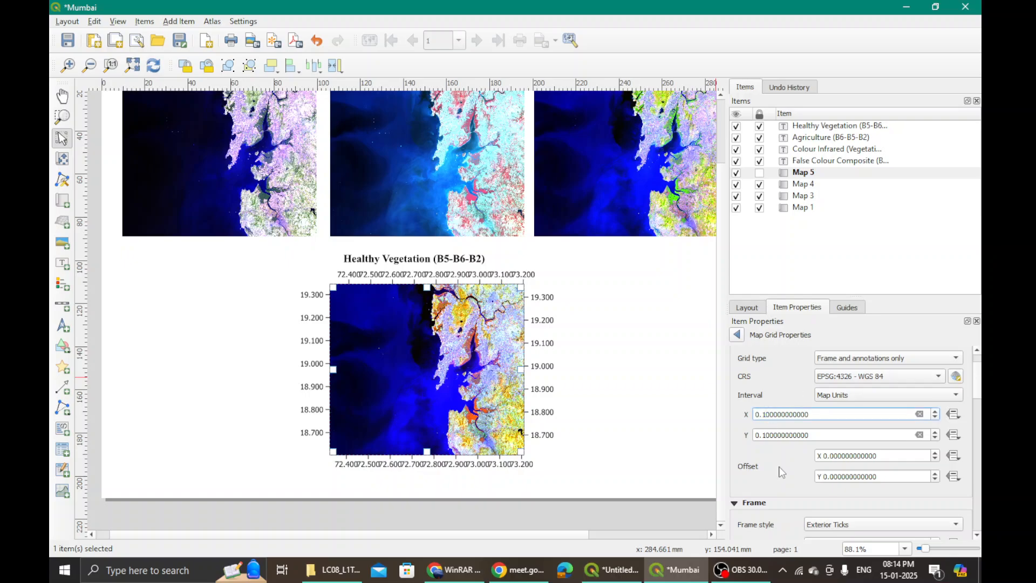
key(BackSpace)
text(2)
click(767, 435)
key(BackSpace)
text(2)
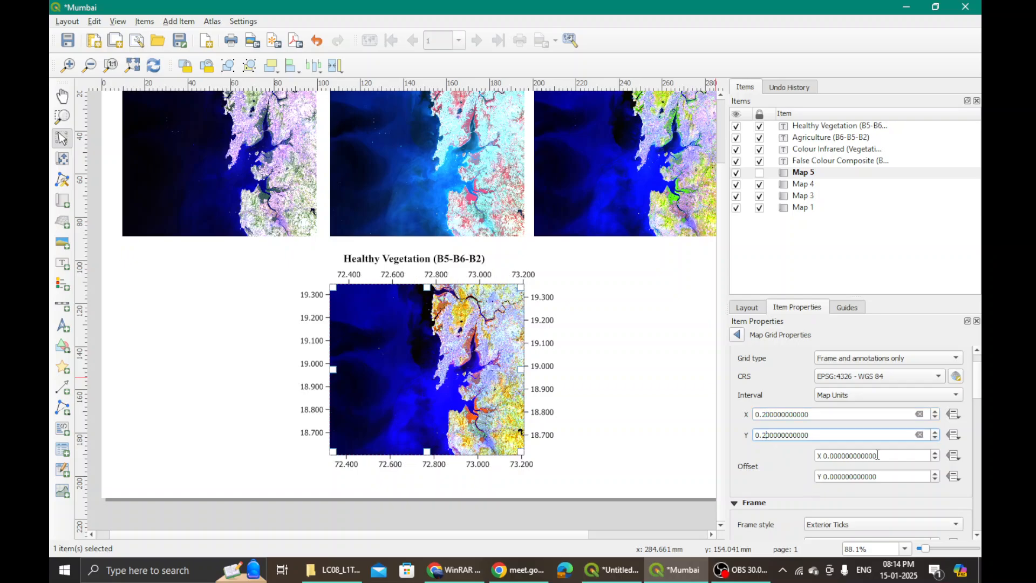
click(857, 414)
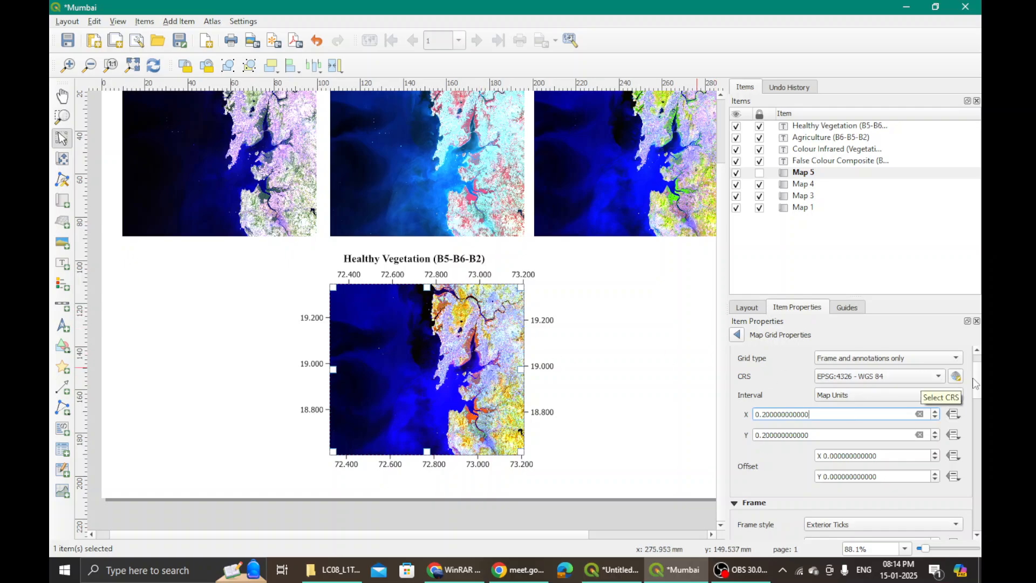
- Try the Degree, Minute, Second and Degree, Minute formats for the grid coordinates, and switch back to Decimal
drag(975, 376, 984, 470)
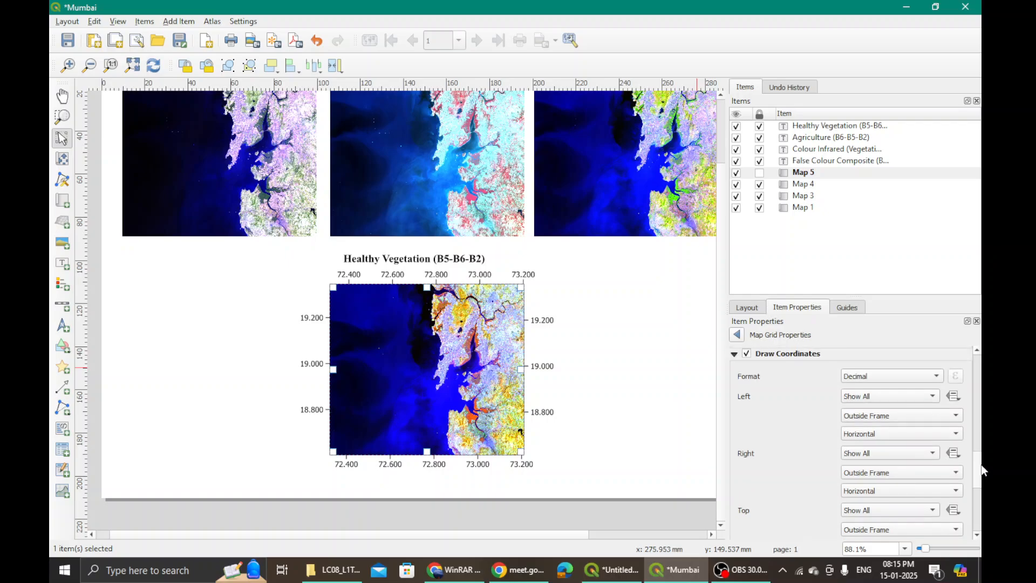
click(870, 382)
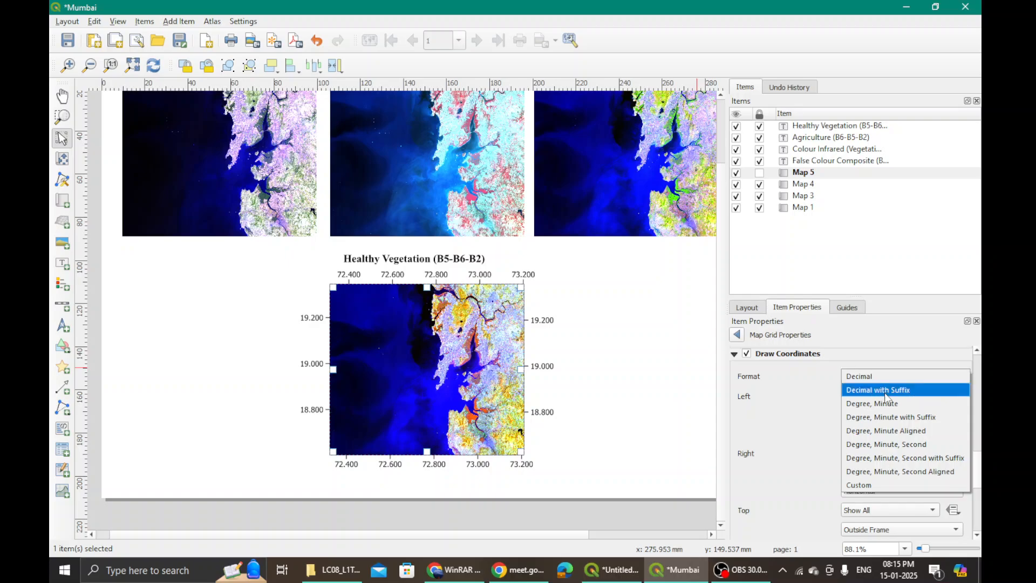
click(897, 444)
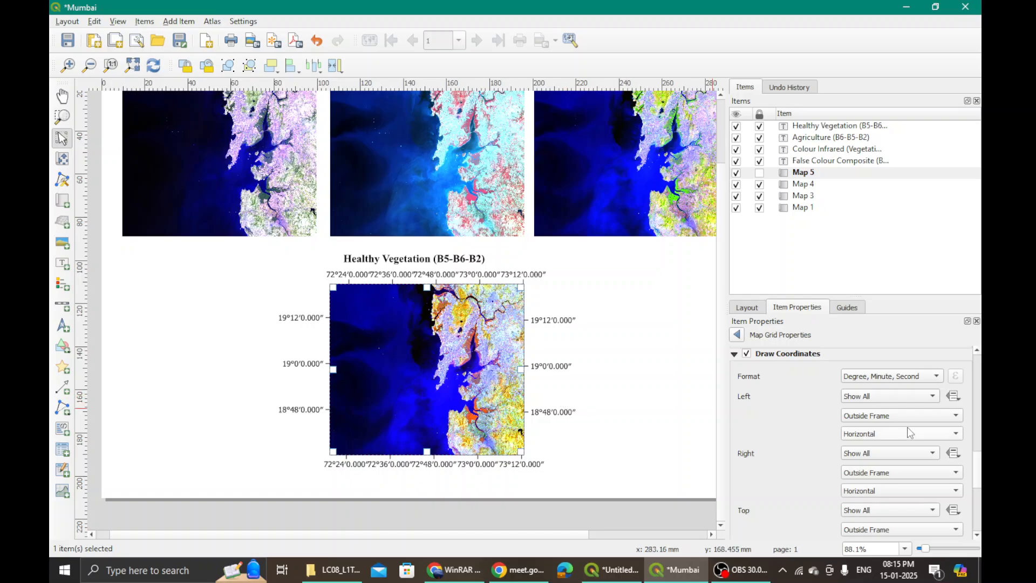
click(911, 378)
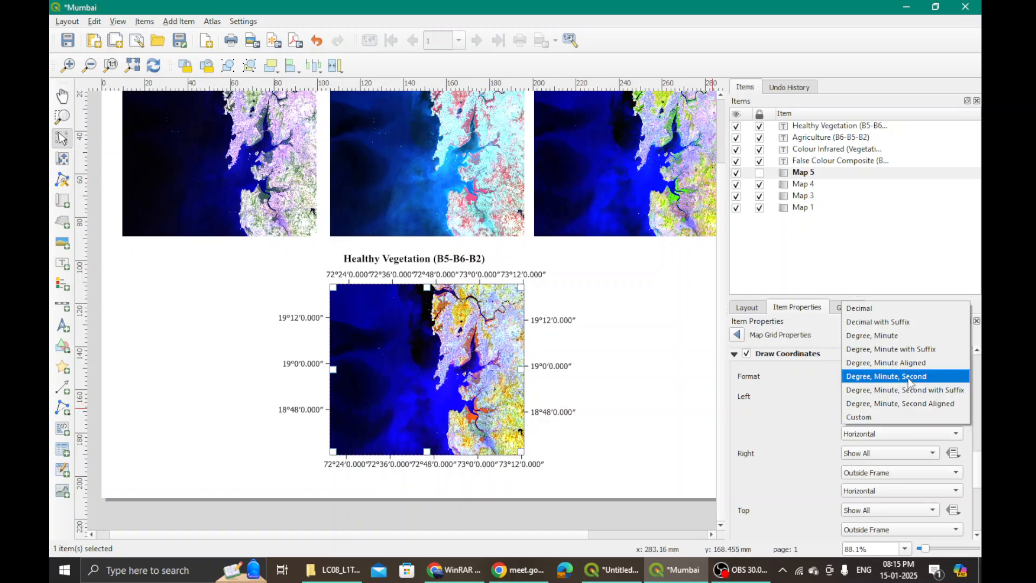
click(895, 336)
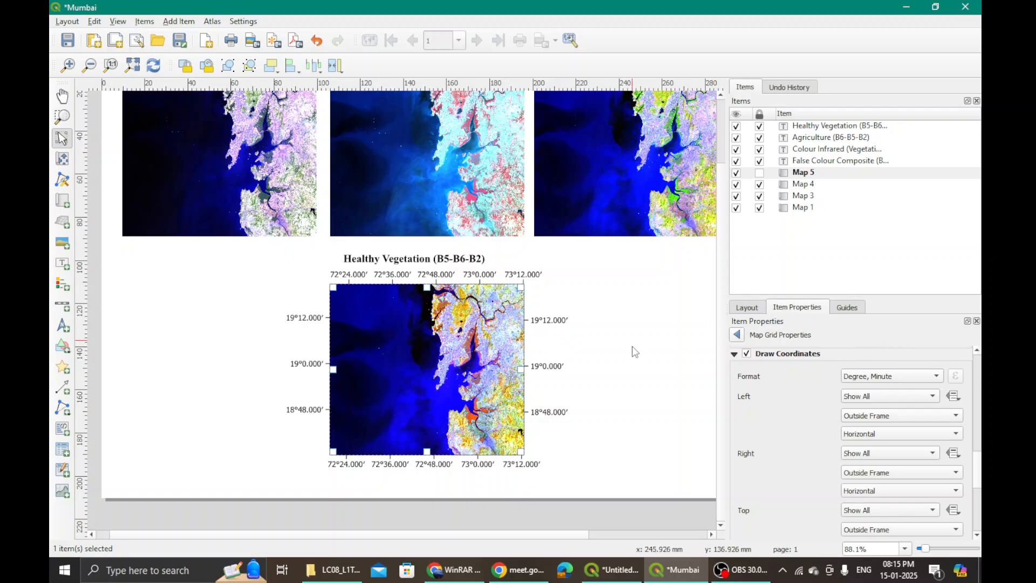
click(883, 377)
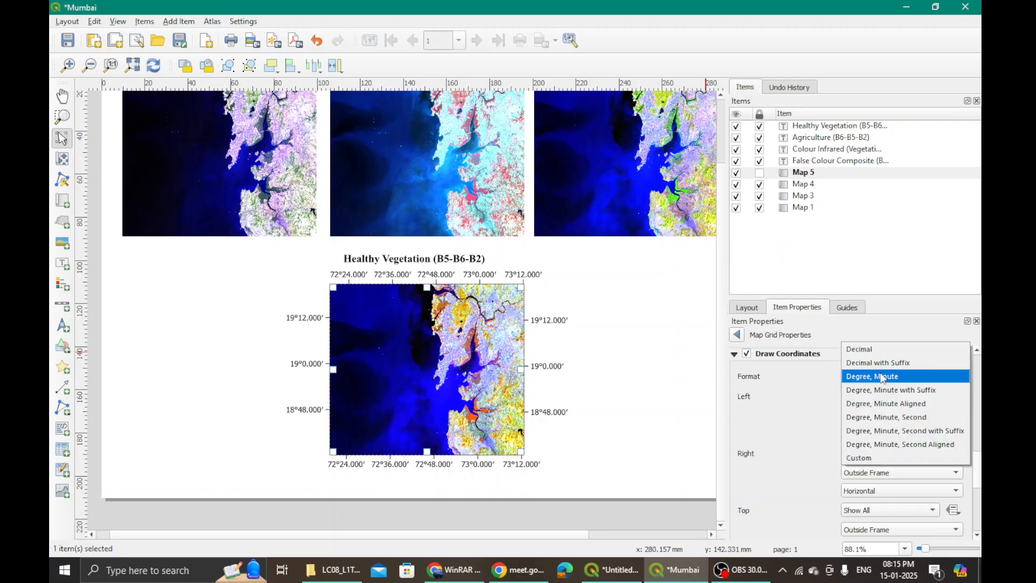
click(872, 347)
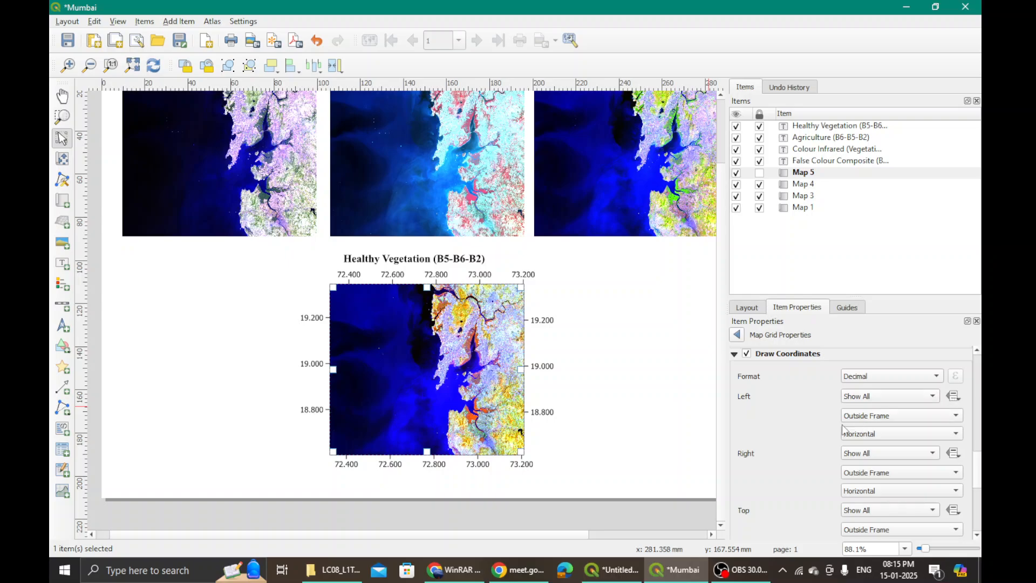
- Set the left and right grid coordinates of the Healthy Vegetation map to Vertical Ascending
click(881, 434)
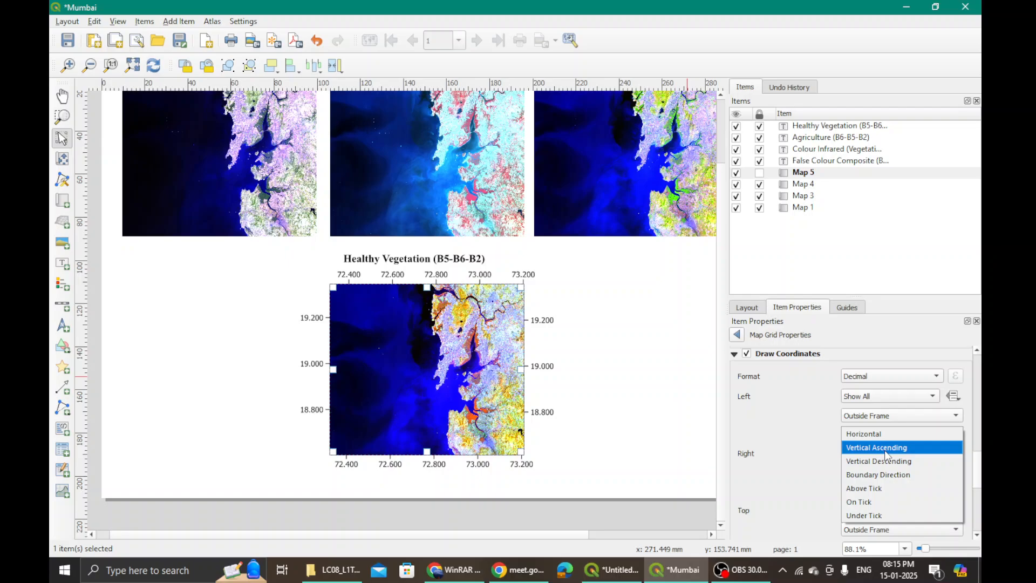
click(886, 448)
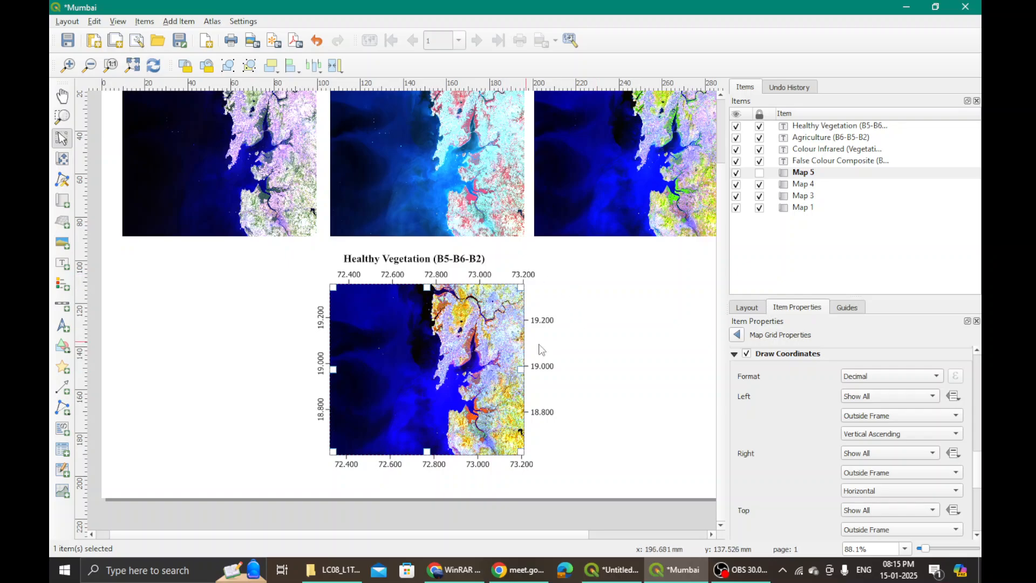
drag(981, 466, 983, 481)
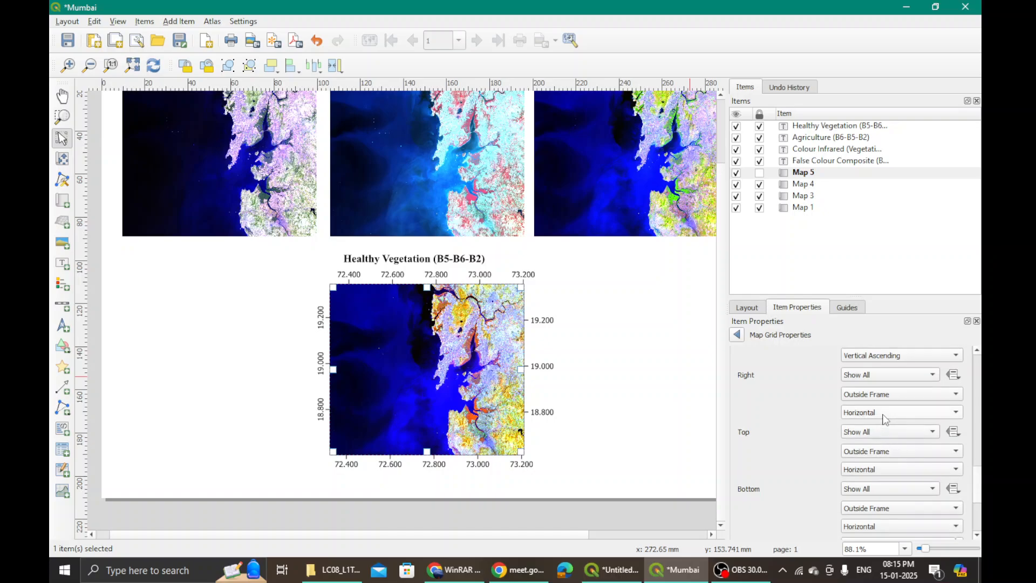
click(885, 412)
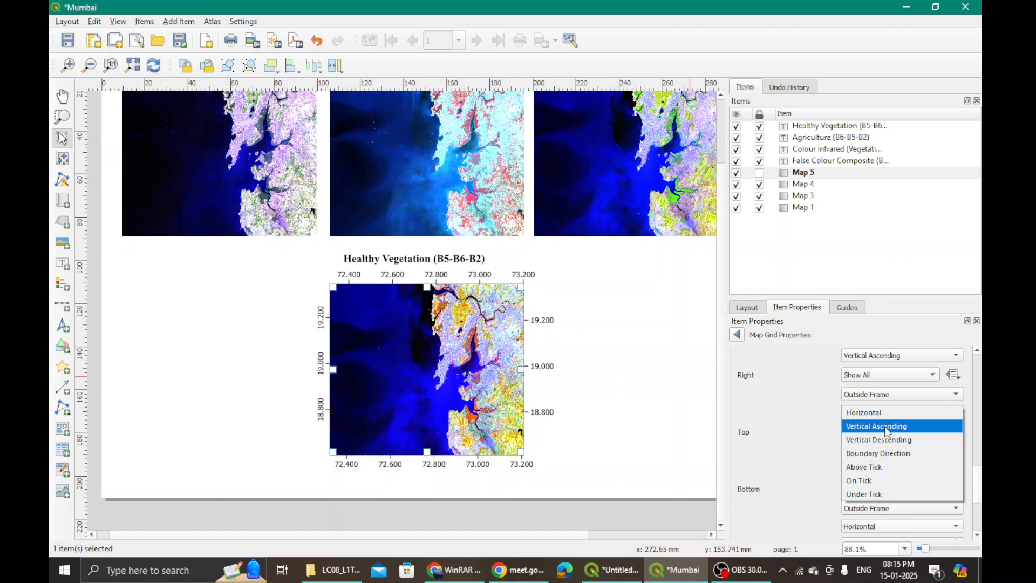
click(886, 426)
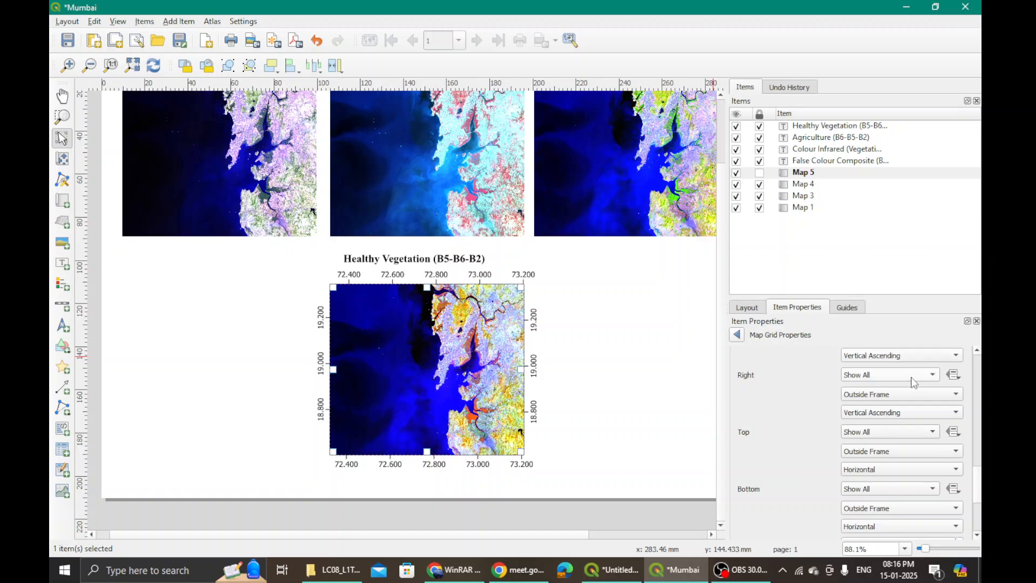
- Disable the grid coordinates along the right and top sides of the Healthy Vegetation map
click(871, 376)
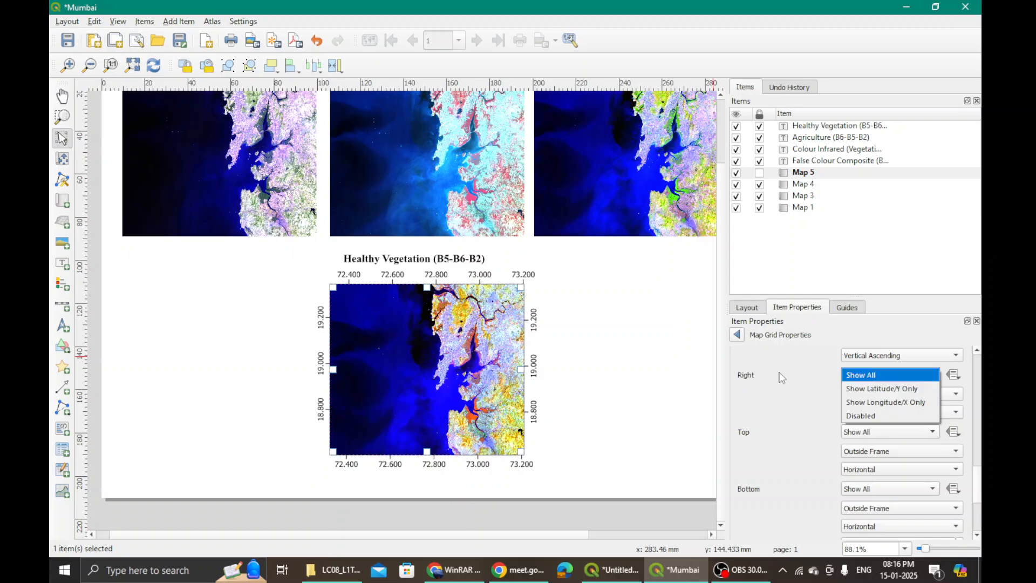
click(861, 416)
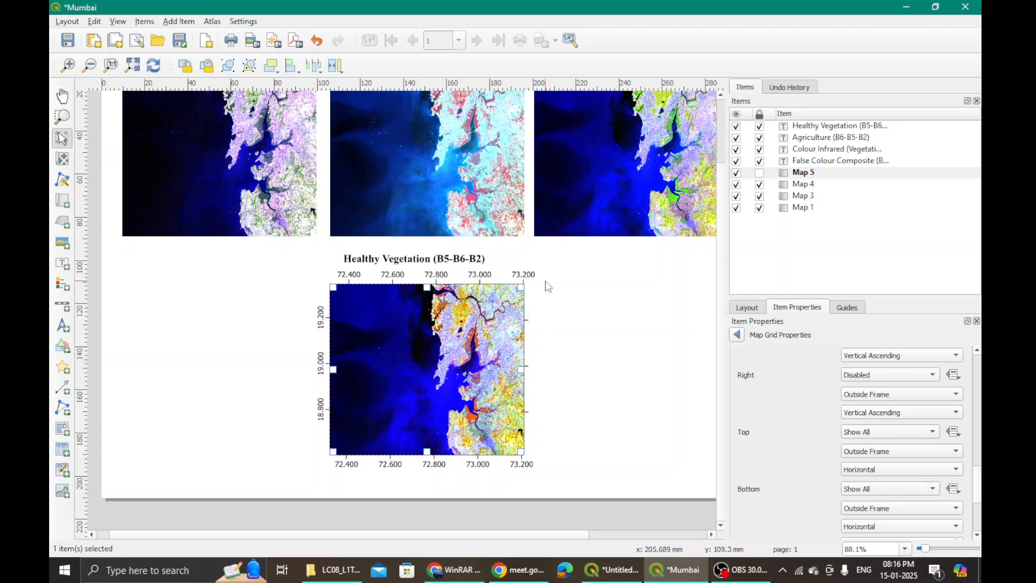
click(924, 433)
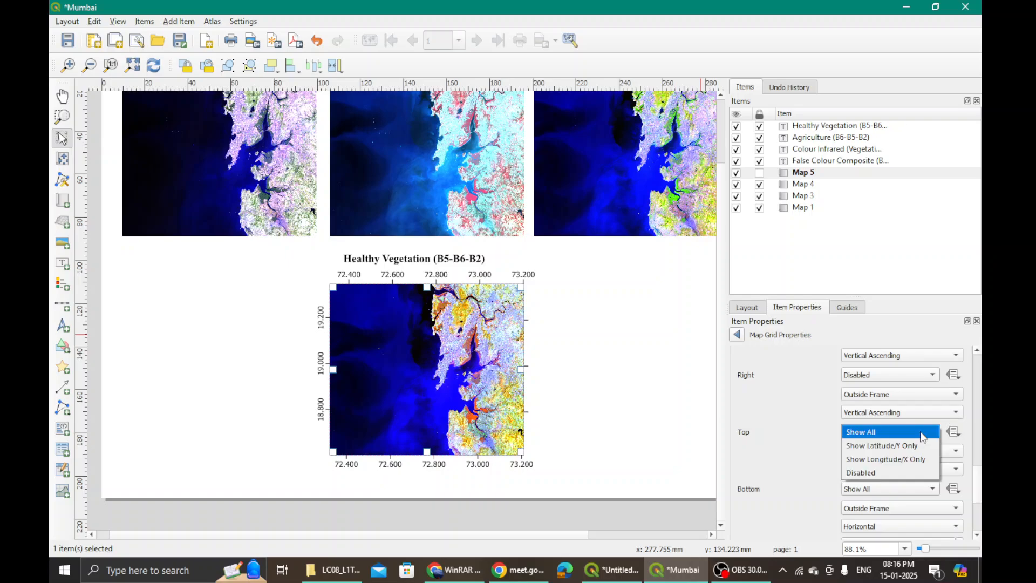
click(881, 473)
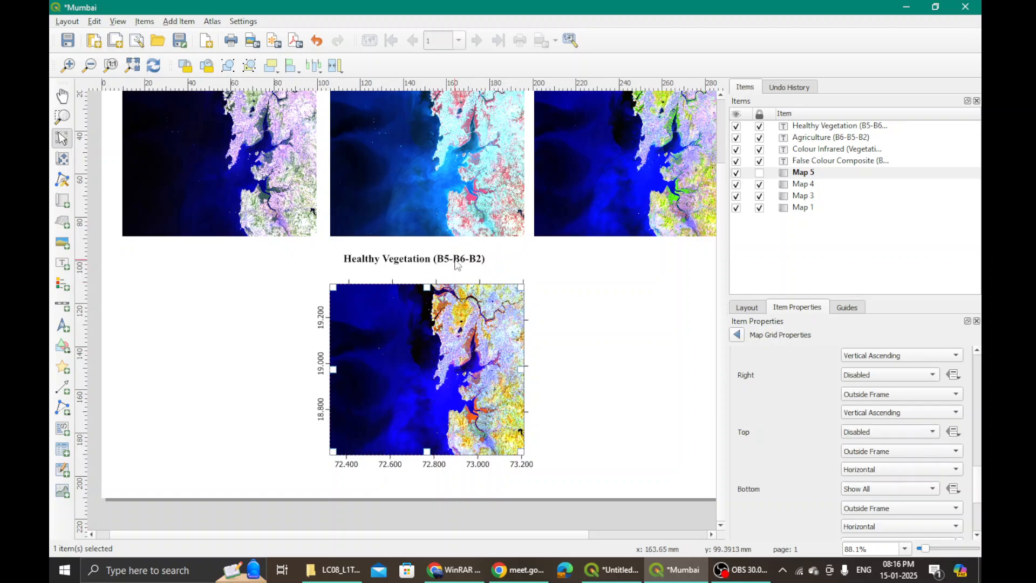
- Unlock the Healthy Vegetation title, move it down close to its map, and lock both the title and Map 5
click(456, 265)
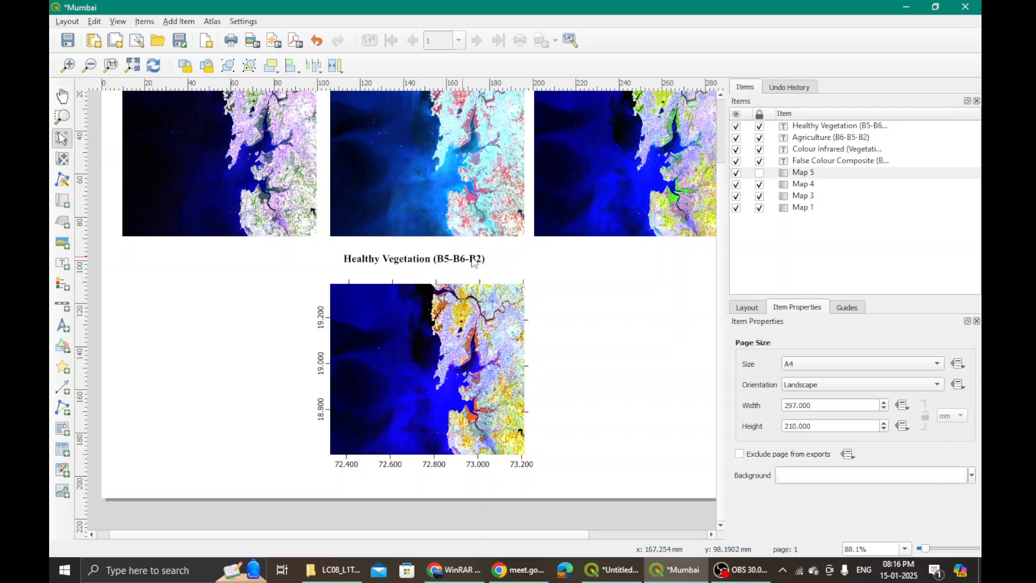
click(759, 126)
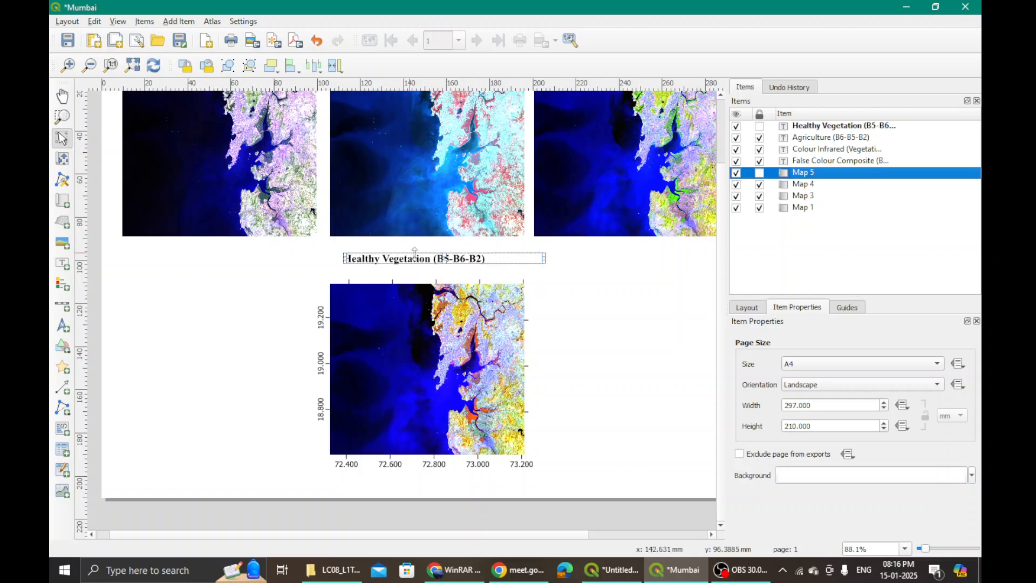
drag(450, 259, 454, 272)
click(618, 323)
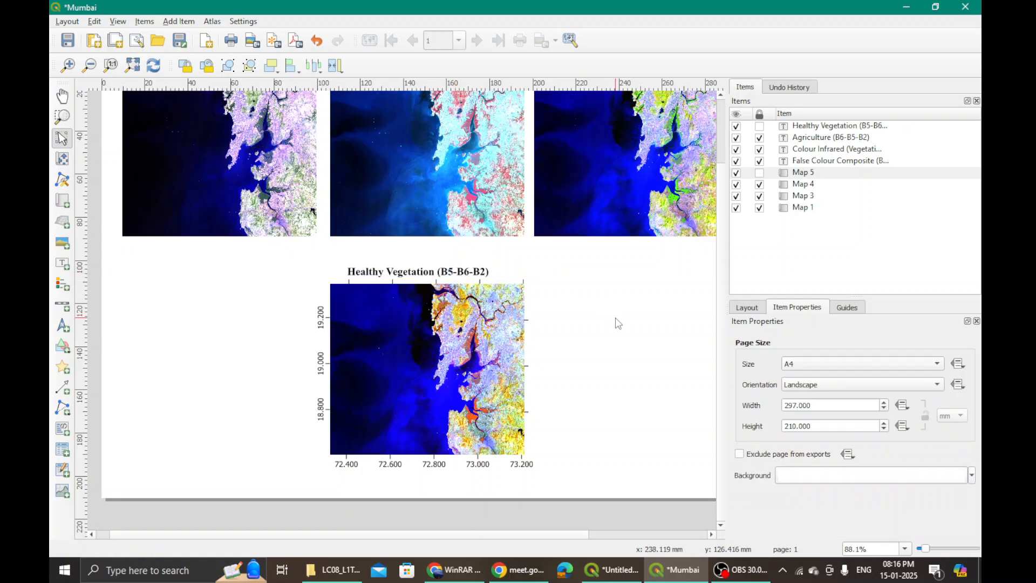
click(759, 128)
click(762, 173)
click(760, 173)
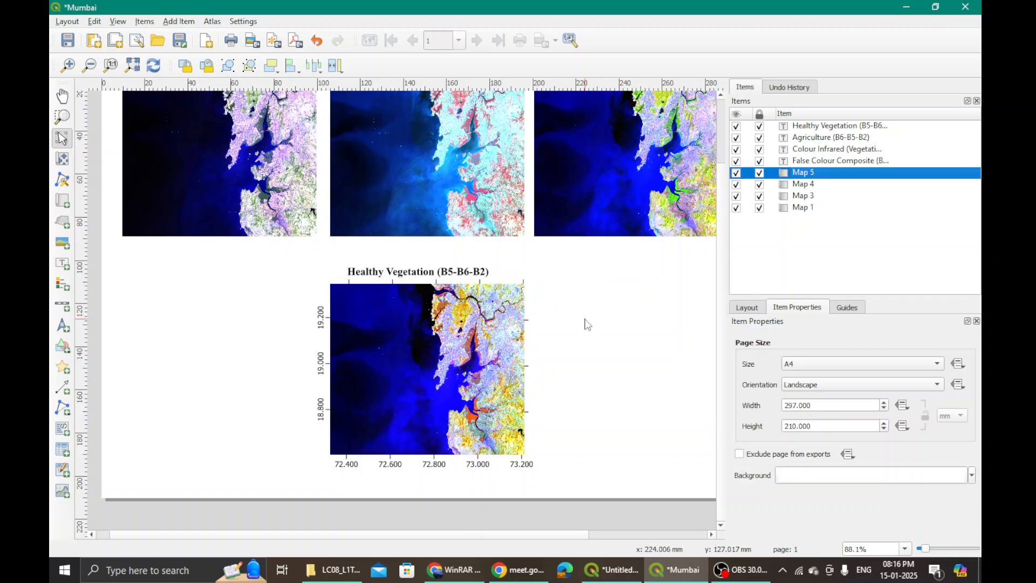
- Unlock Map 5 and select the Healthy Vegetation map on the page
scroll(584, 319, down, 1)
scroll(313, 335, up, 1)
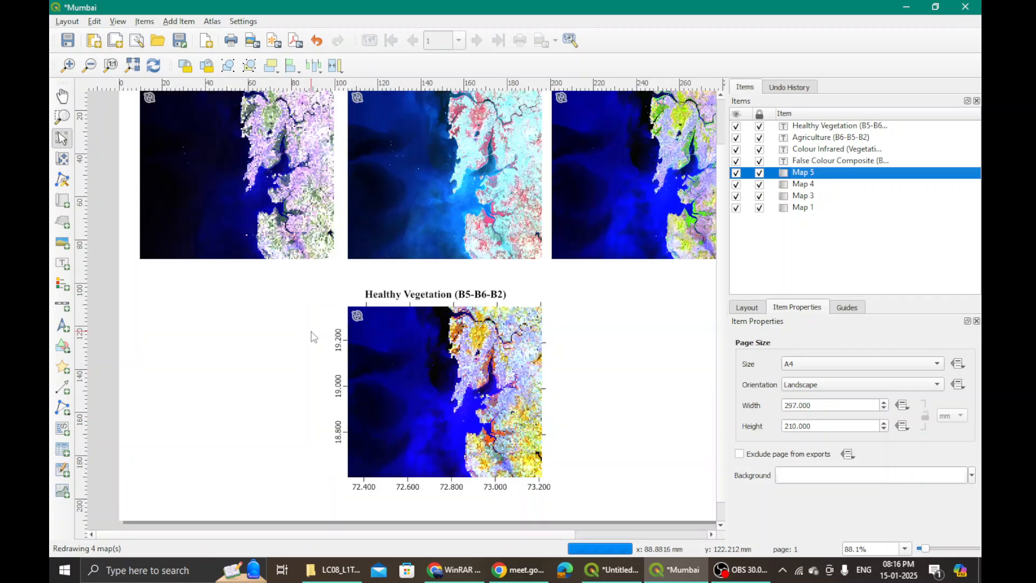
scroll(311, 335, down, 1)
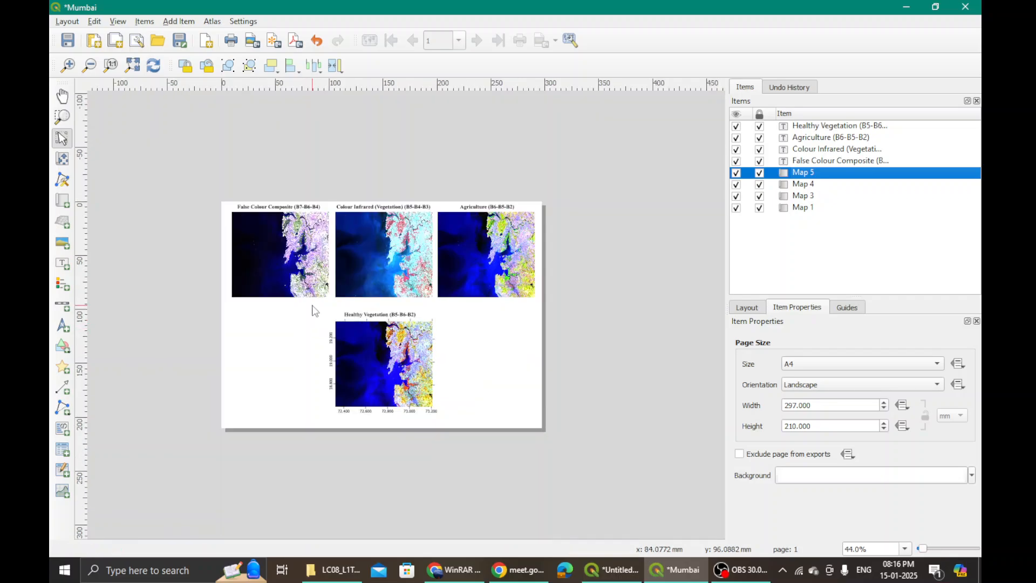
scroll(289, 257, up, 1)
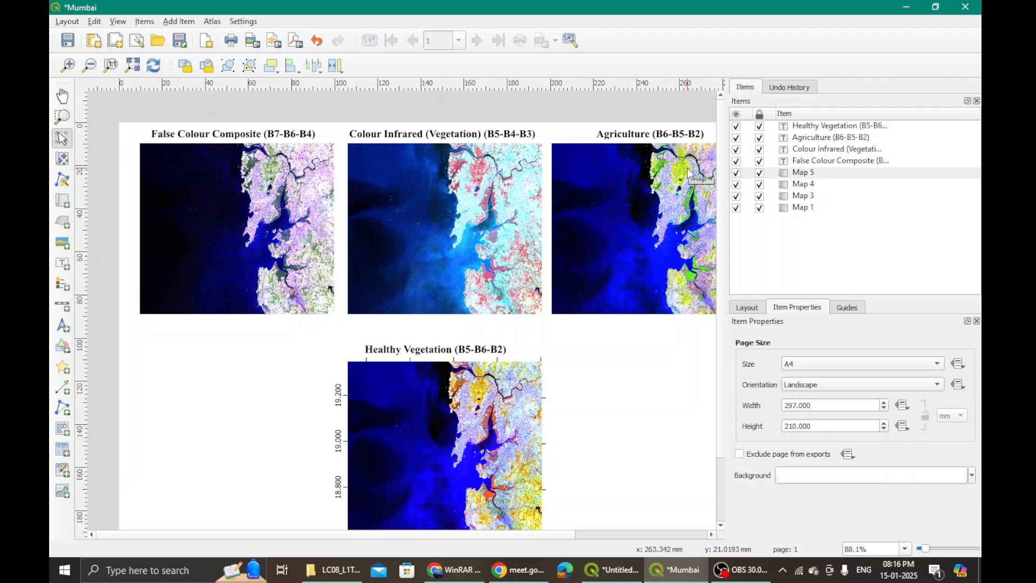
click(760, 173)
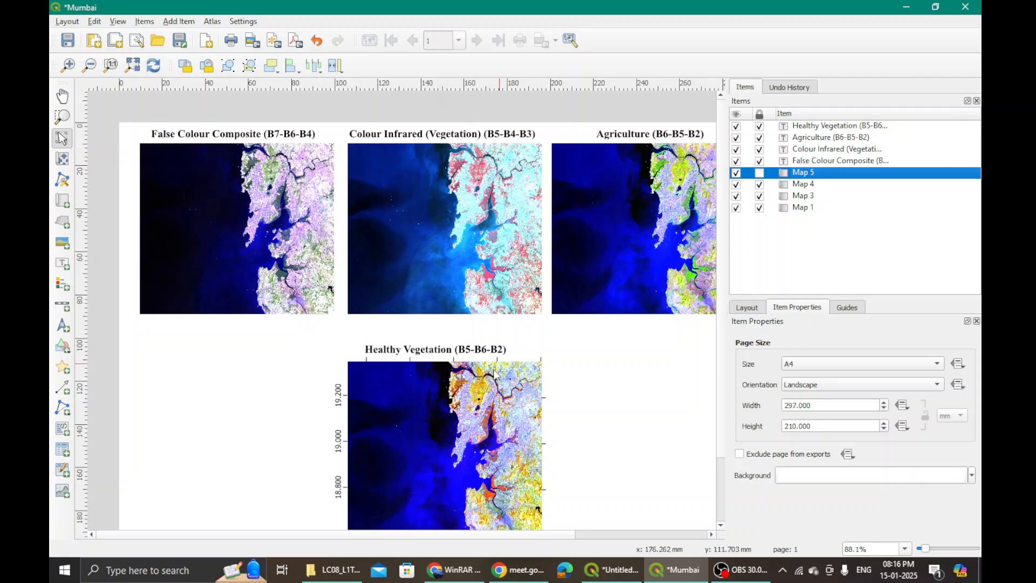
click(478, 409)
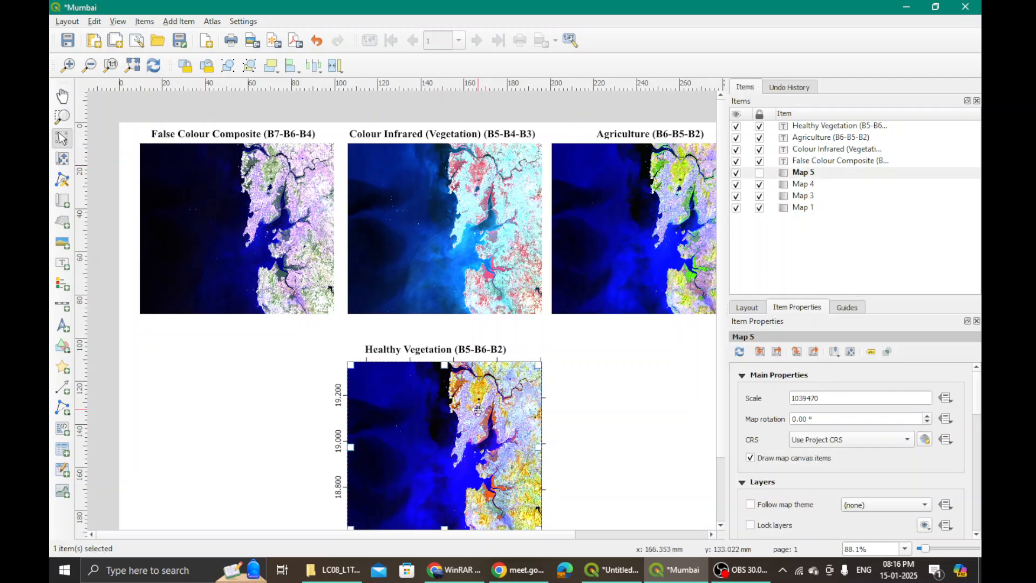
- Add a small north arrow in the blank area just right of the Healthy Vegetation map, level with its upper edge
click(179, 21)
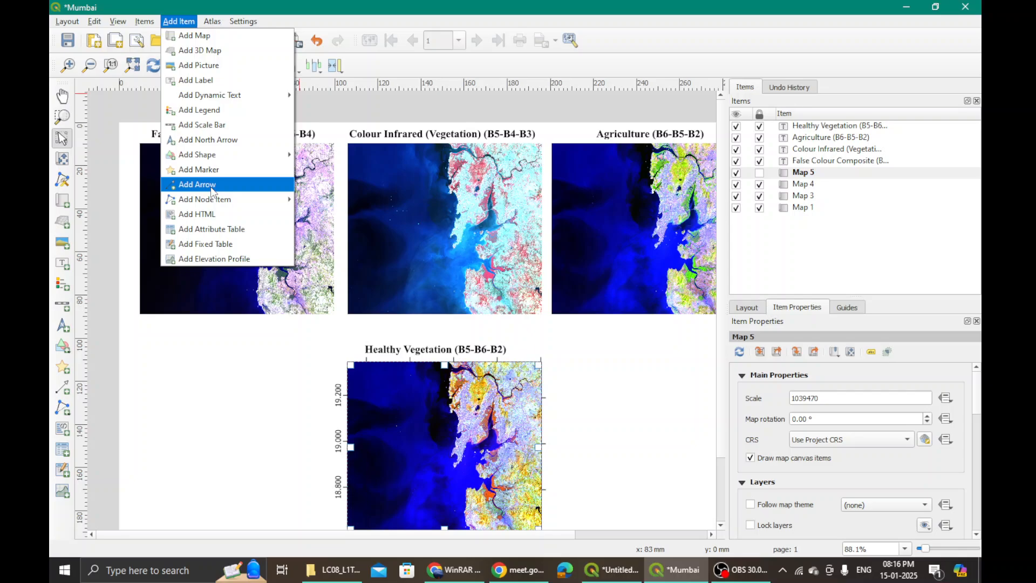
click(211, 140)
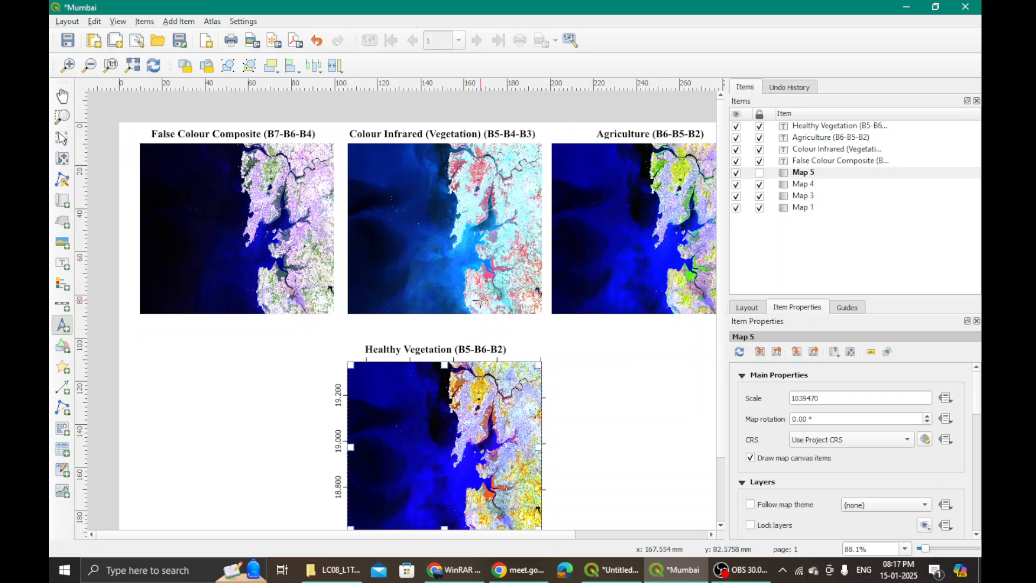
scroll(466, 304, down, 1)
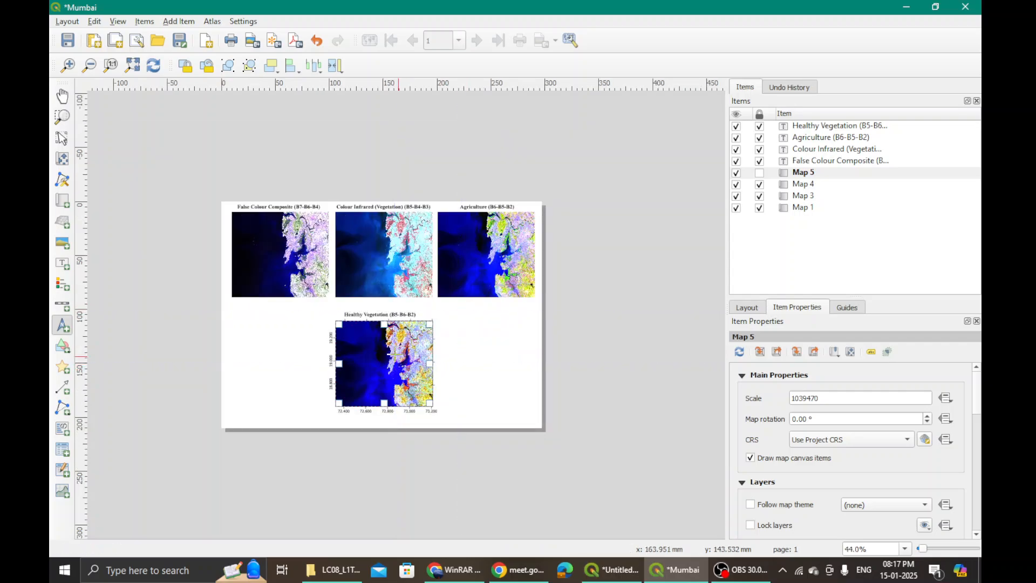
scroll(308, 354, up, 1)
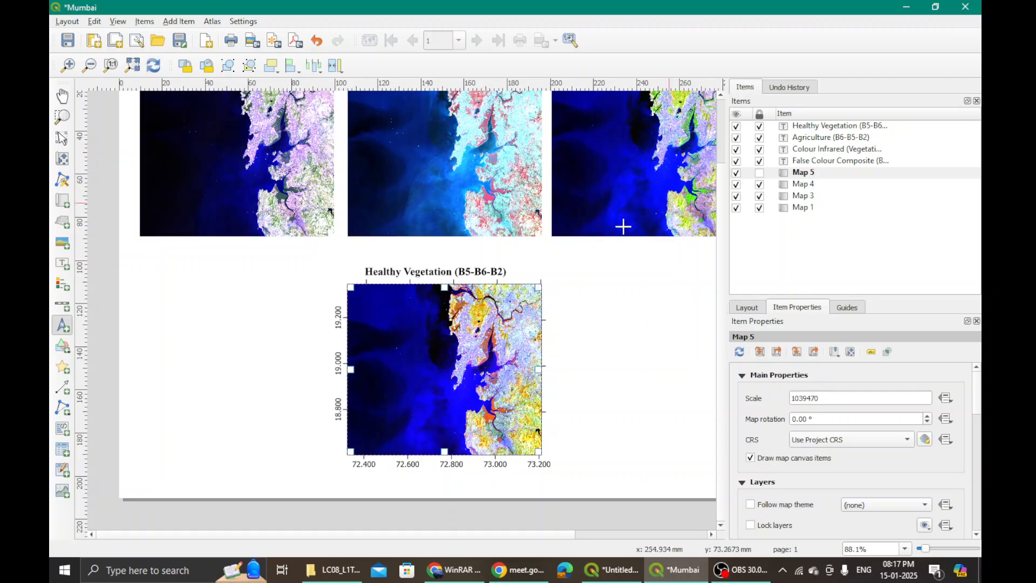
click(178, 21)
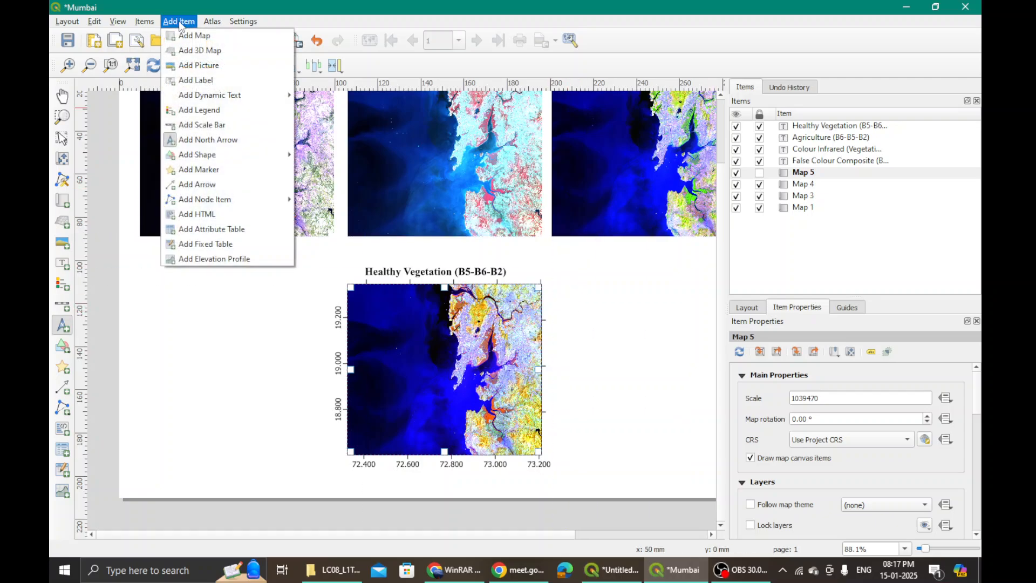
click(205, 140)
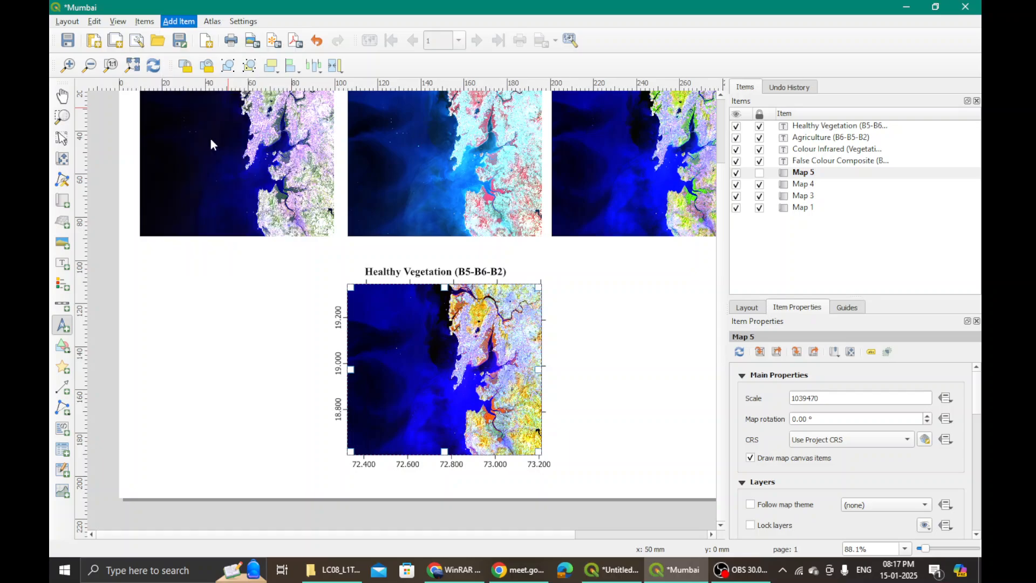
drag(575, 284, 609, 317)
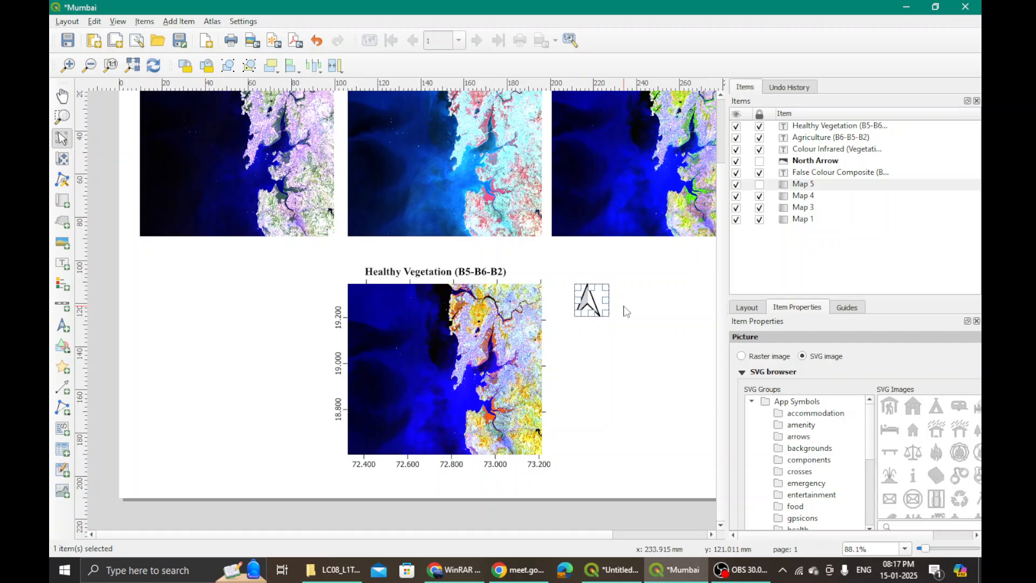
- Select the North Arrow item, keep its name, and widen the item properties area to show more SVG images per row
click(805, 163)
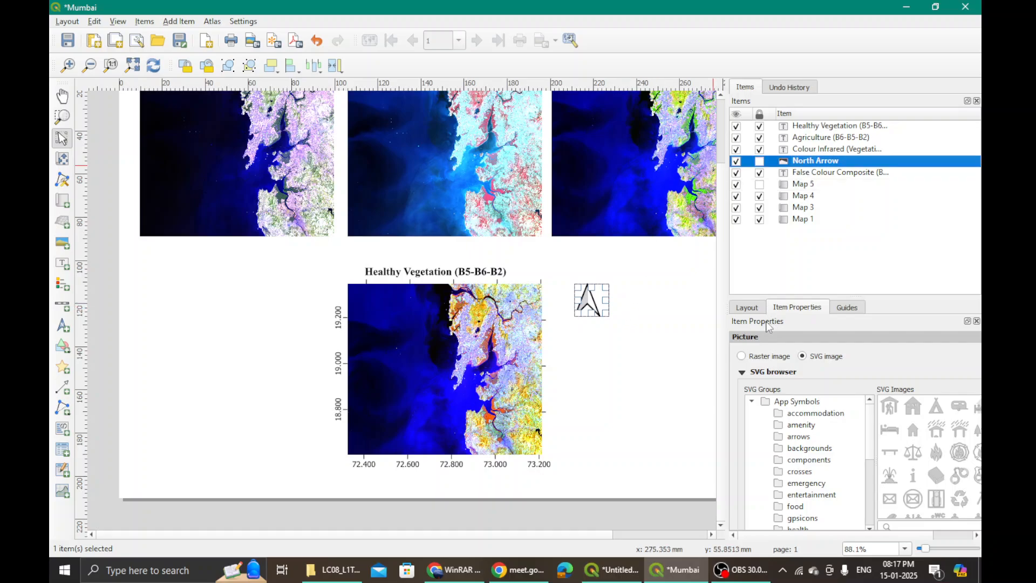
double_click(818, 162)
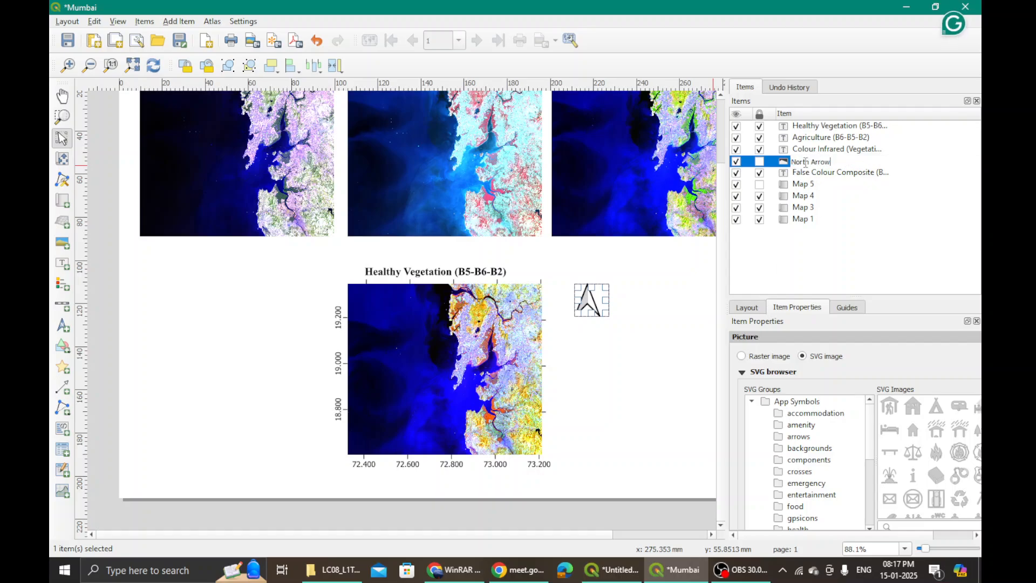
click(803, 173)
click(805, 161)
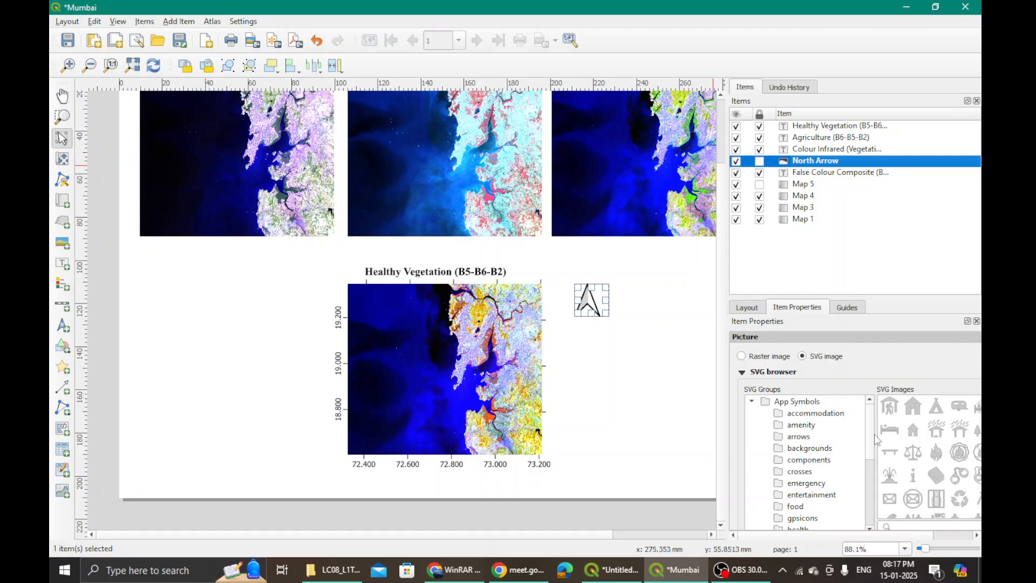
mouse_move(871, 438)
mouse_down()
mouse_move(871, 480)
mouse_move(873, 435)
mouse_up()
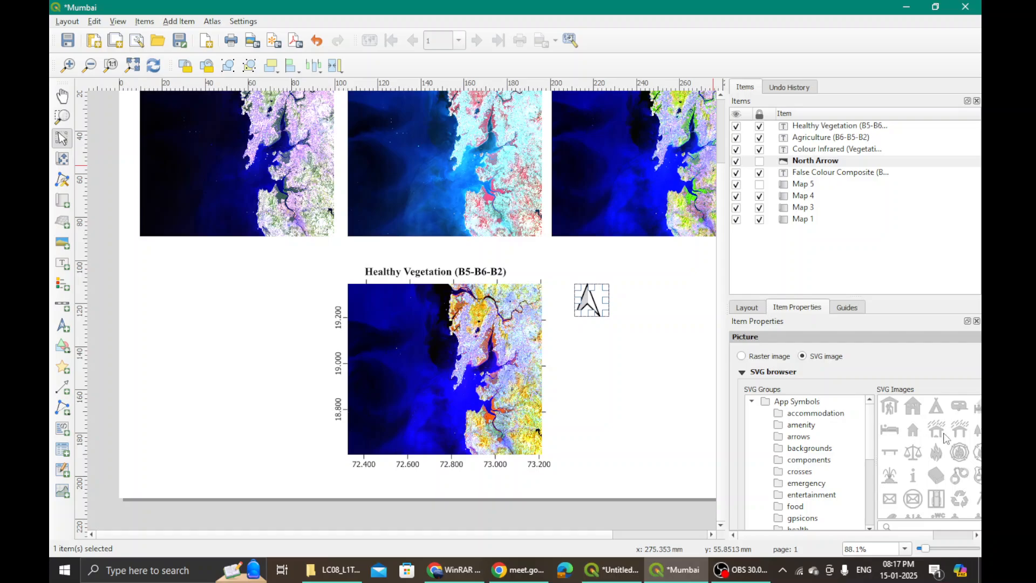
scroll(946, 446, down, 3)
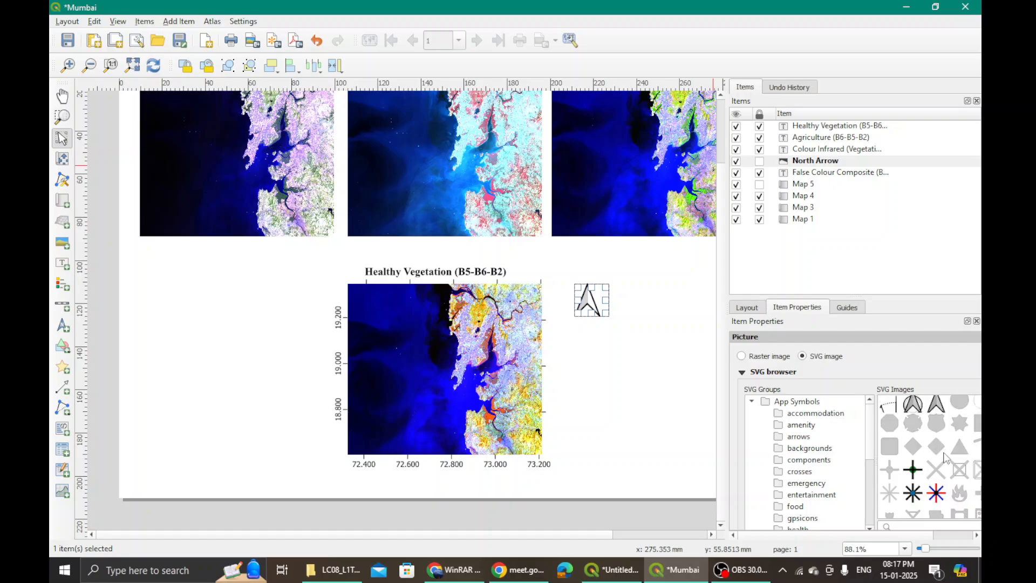
scroll(946, 462, down, 2)
scroll(943, 462, down, 2)
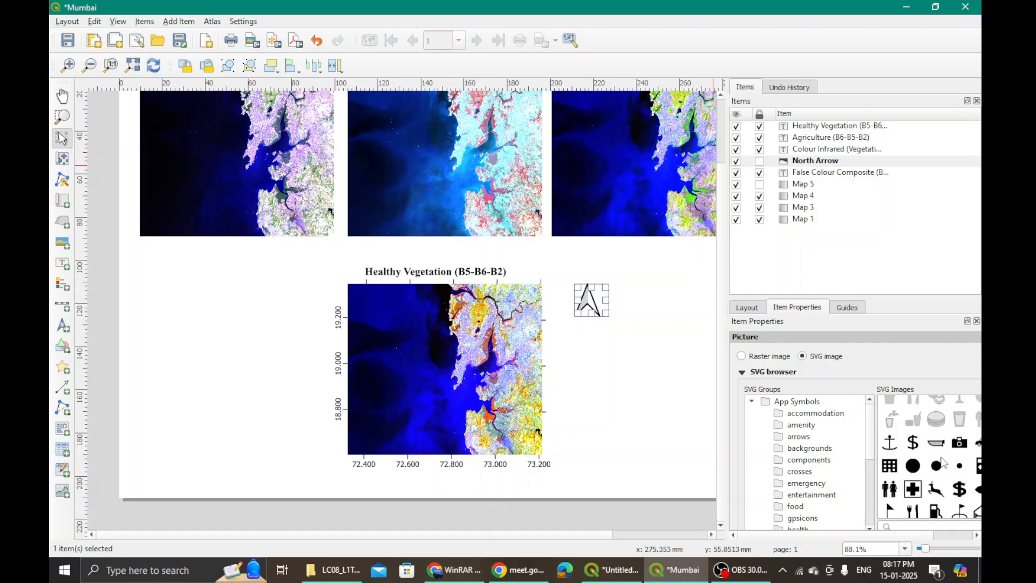
scroll(914, 469, down, 2)
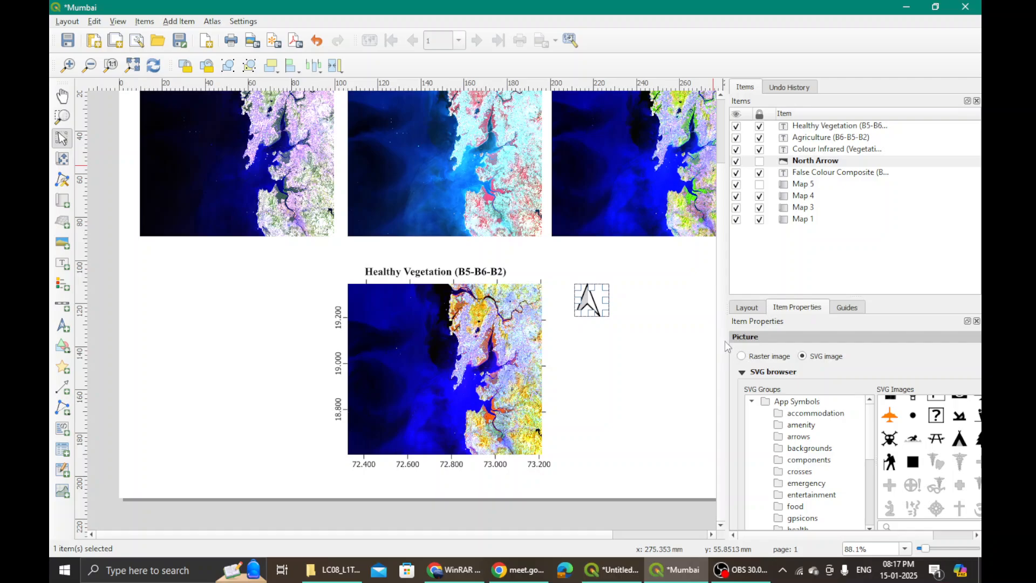
drag(726, 345, 659, 323)
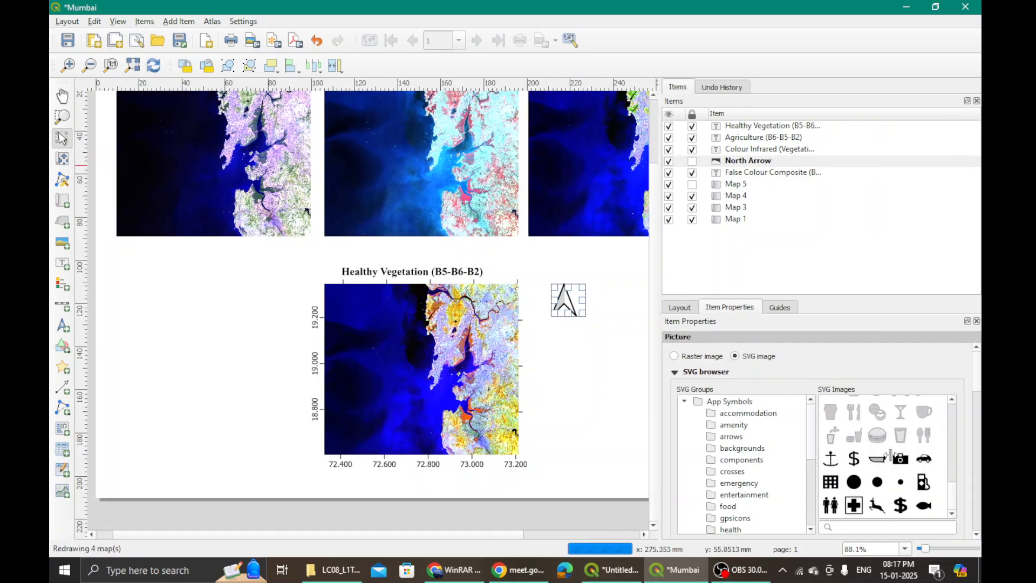
- Look through the App Symbols SVG images for alternative north arrow designs
scroll(891, 456, down, 3)
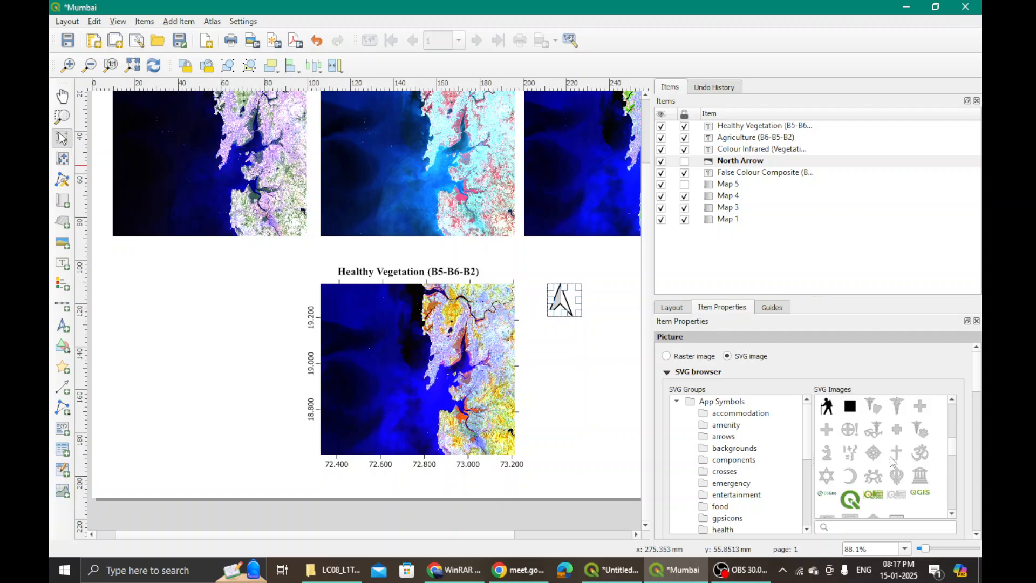
scroll(890, 455, up, 3)
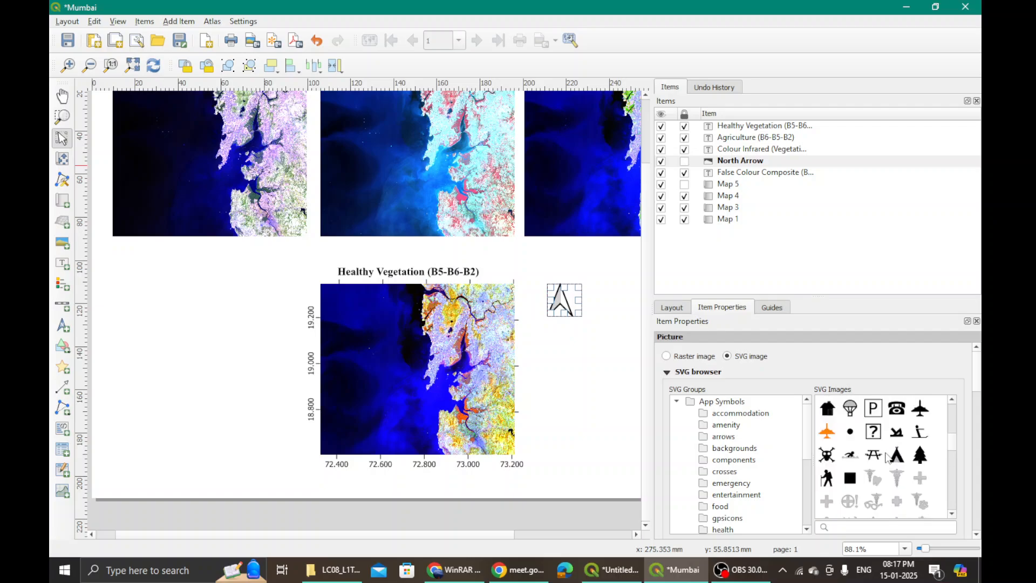
scroll(887, 456, up, 3)
scroll(886, 454, down, 3)
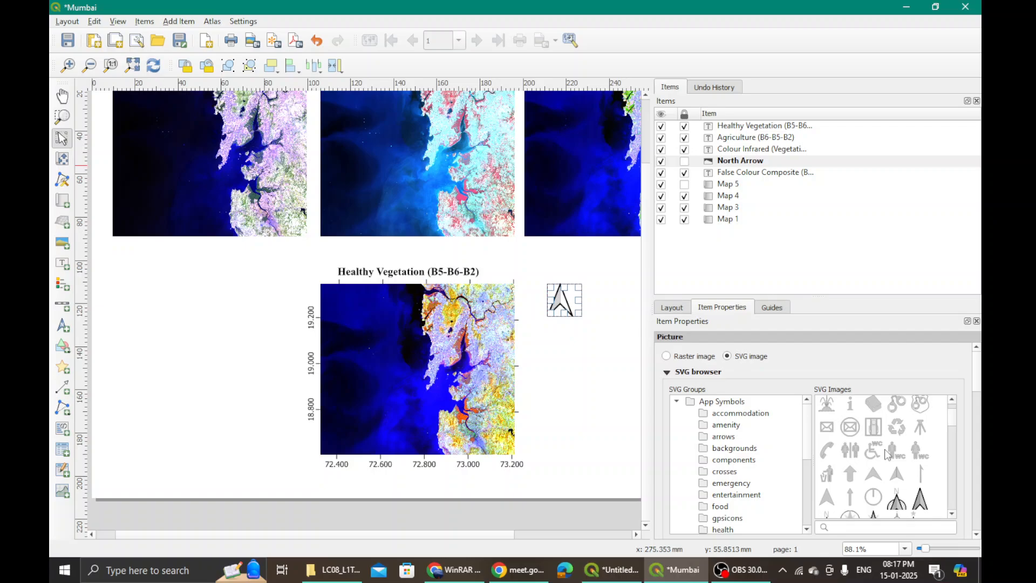
scroll(886, 457, down, 3)
scroll(886, 460, up, 2)
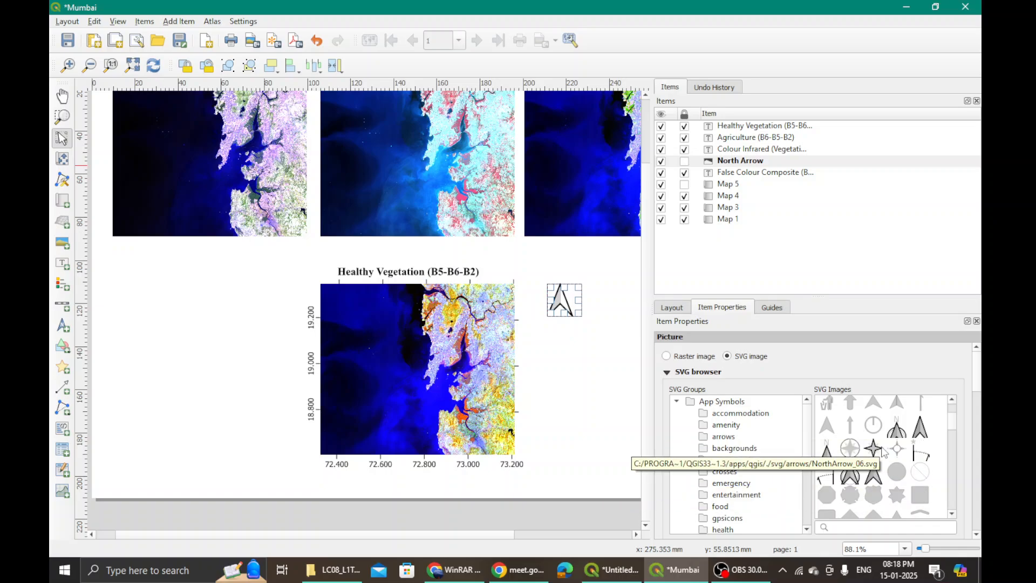
mouse_move(955, 420)
mouse_down()
mouse_move(954, 462)
mouse_move(954, 420)
mouse_up()
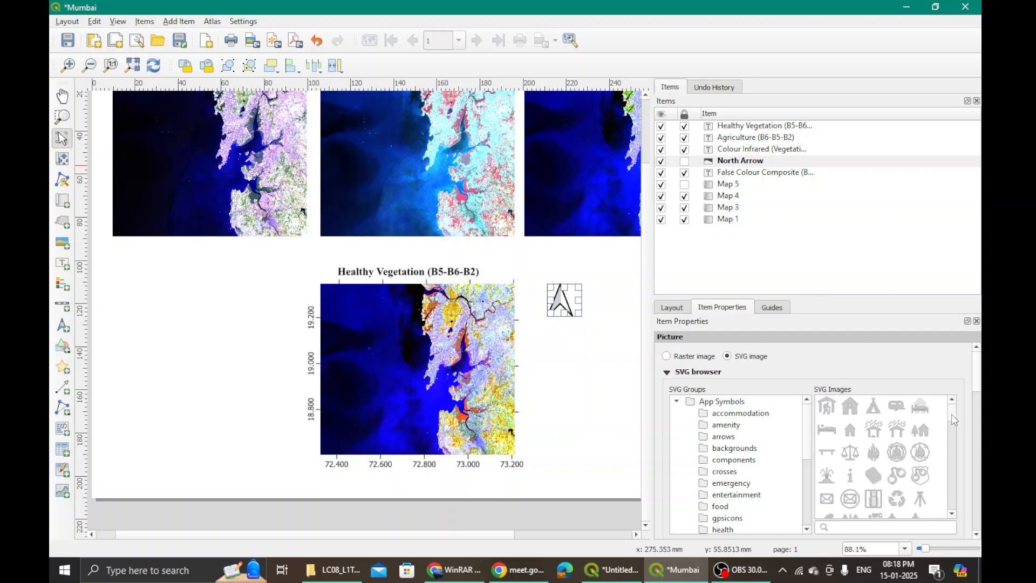
- Browse the amenity, arrows and backgrounds SVG groups, and return to the arrows group to view its designs
click(731, 405)
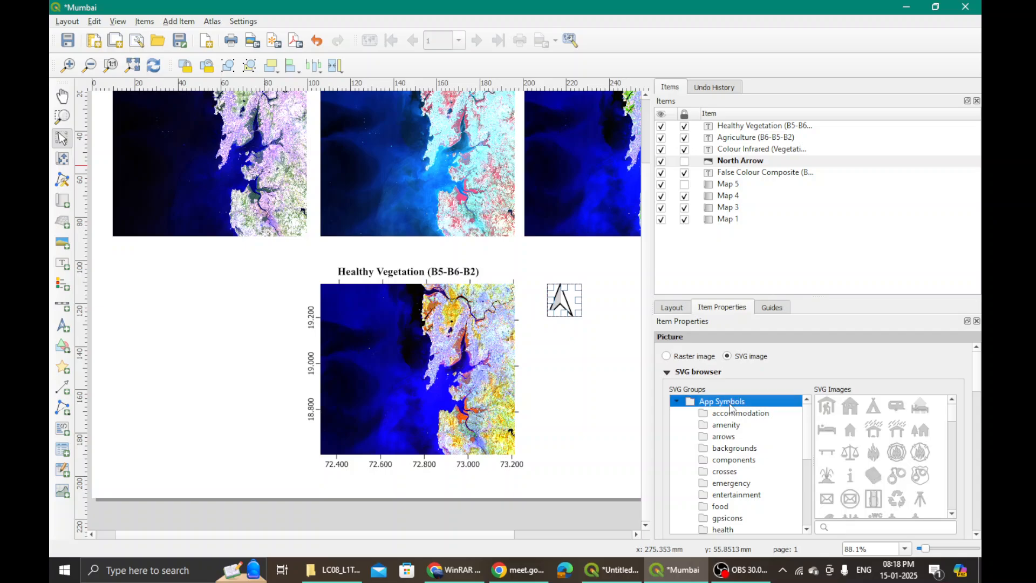
click(717, 425)
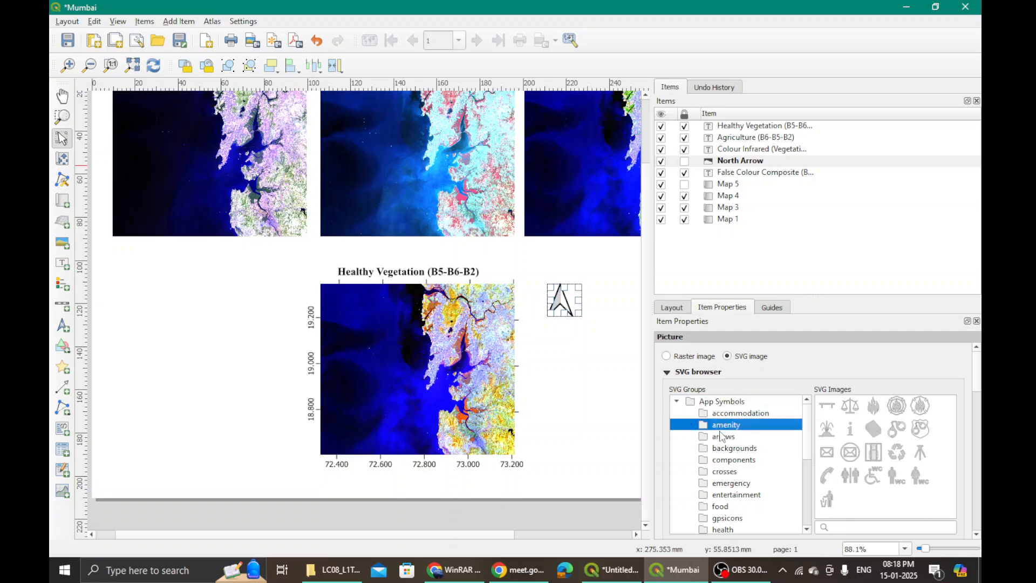
click(724, 438)
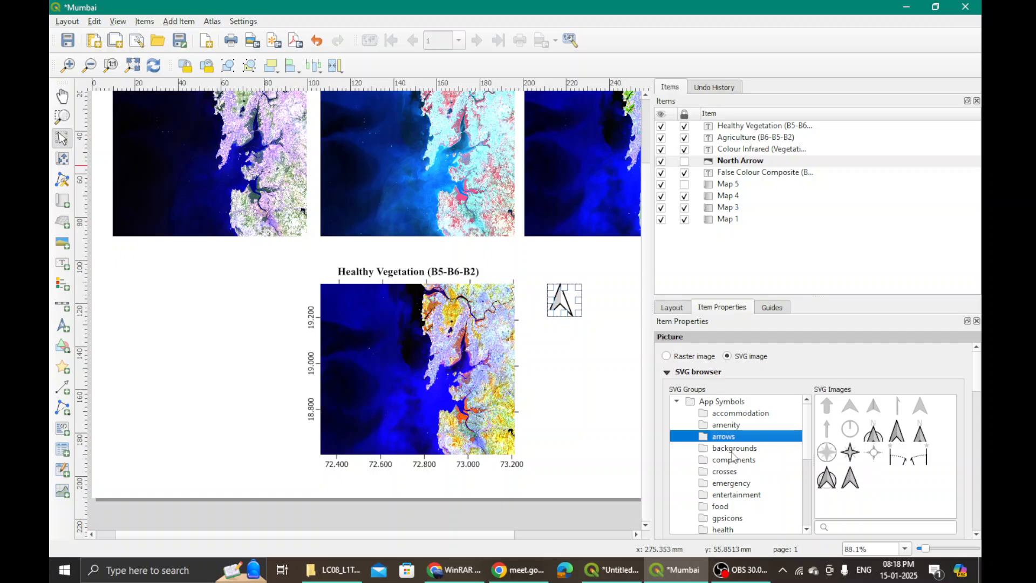
click(733, 450)
scroll(745, 456, down, 10)
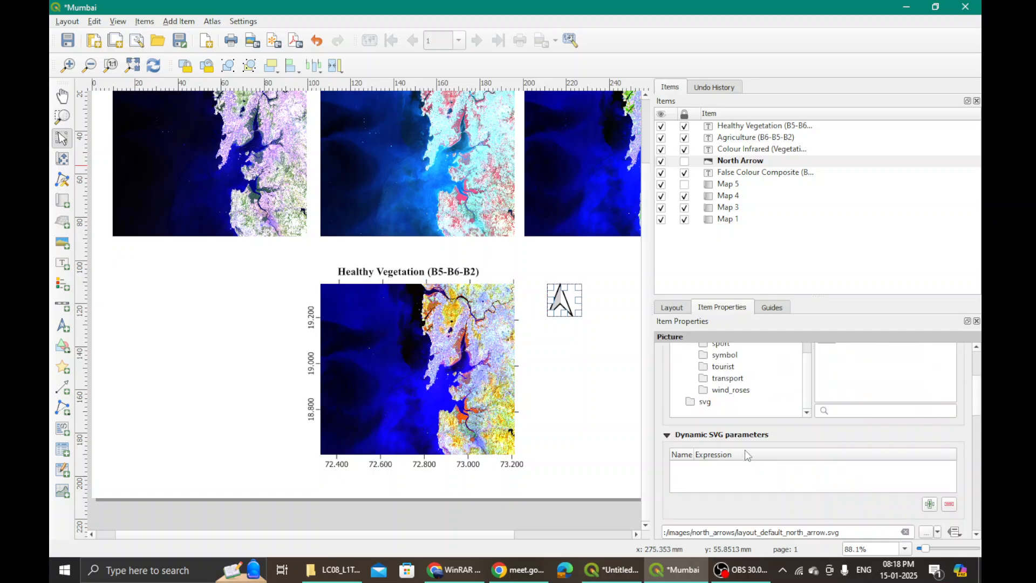
scroll(744, 449, up, 10)
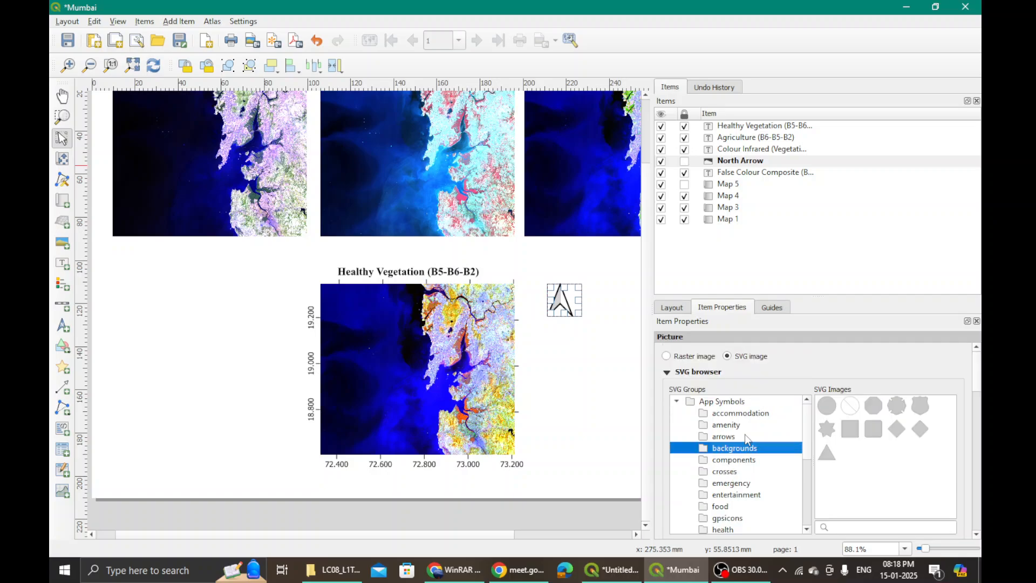
click(732, 403)
click(732, 438)
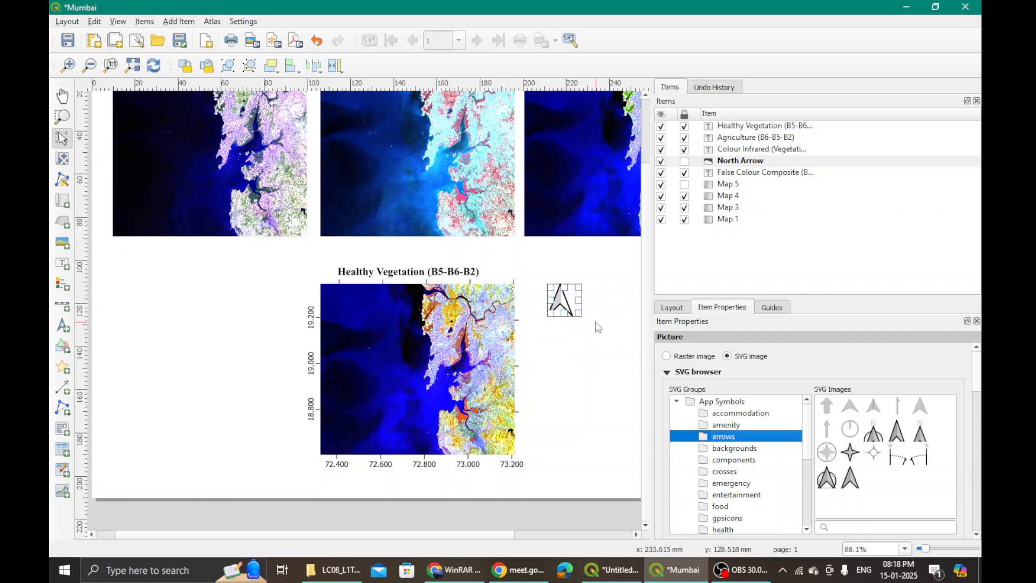
- Enlarge the north arrow beside the Healthy Vegetation map by about half, and reselect it on the page
drag(582, 316, 594, 334)
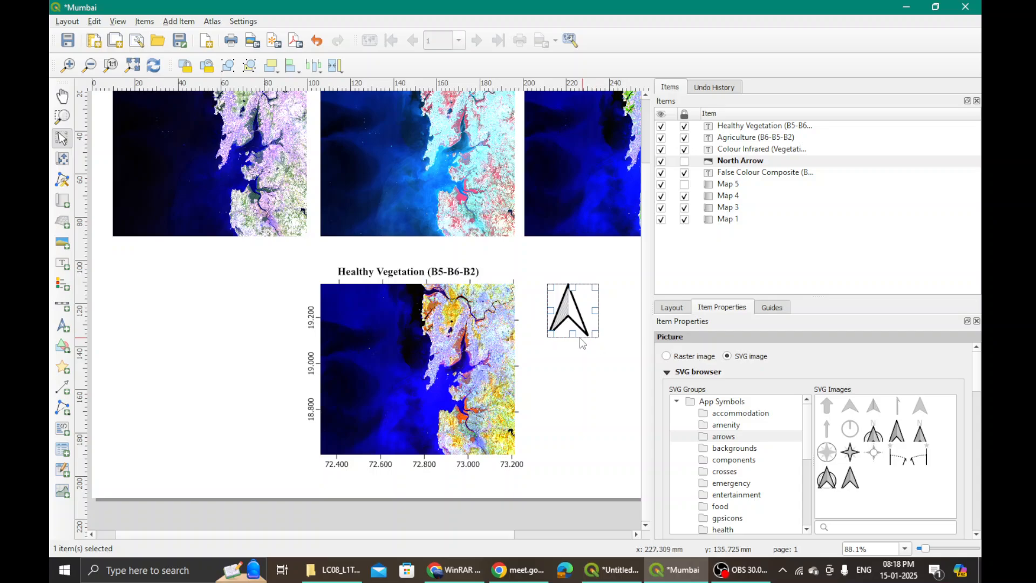
click(599, 381)
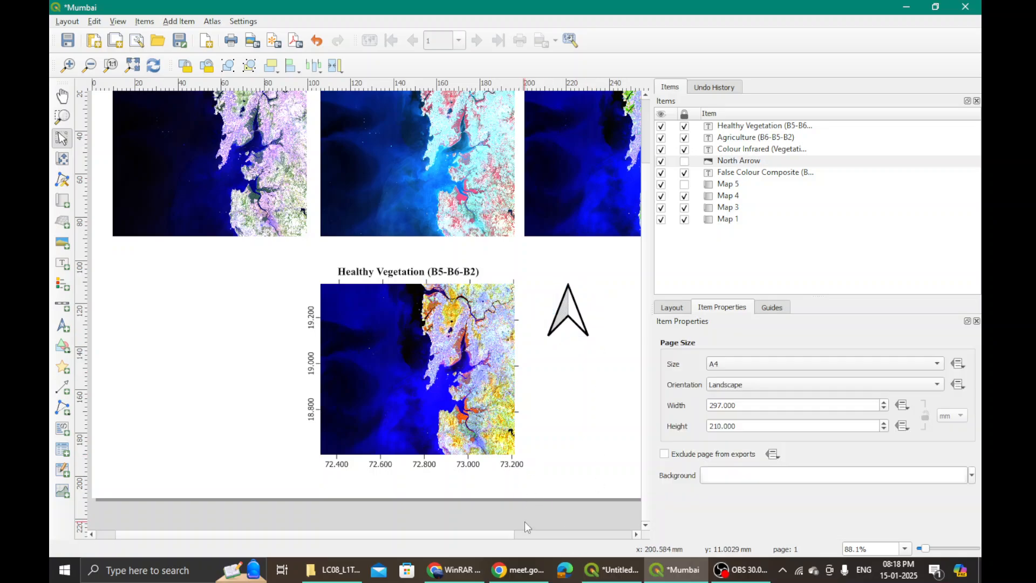
scroll(523, 520, down, 2)
scroll(293, 363, up, 1)
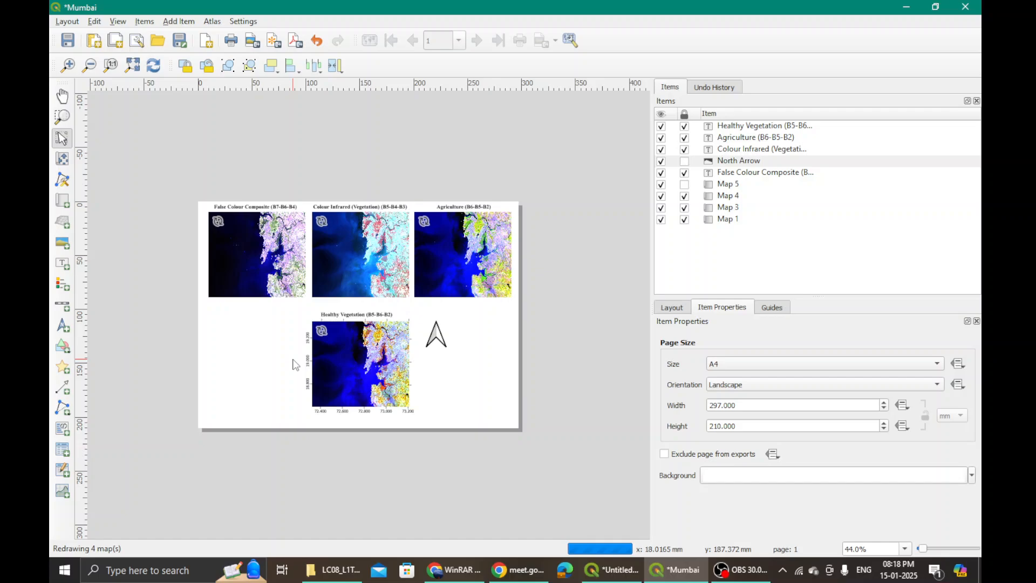
click(435, 335)
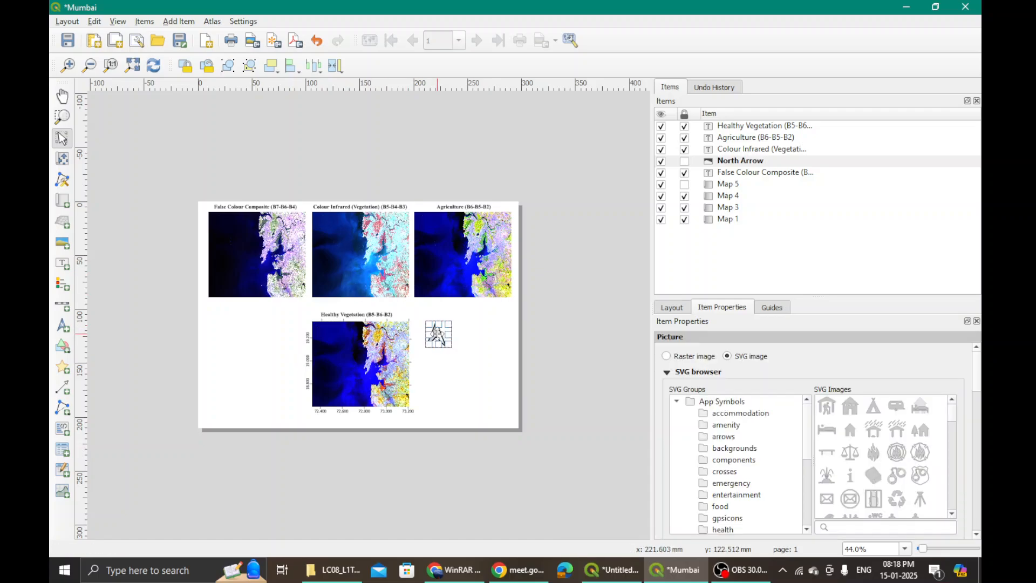
- Move the north arrow to the blank area just below the Agriculture map, aligned with that map's right edge
drag(435, 335, 228, 310)
drag(221, 314, 221, 321)
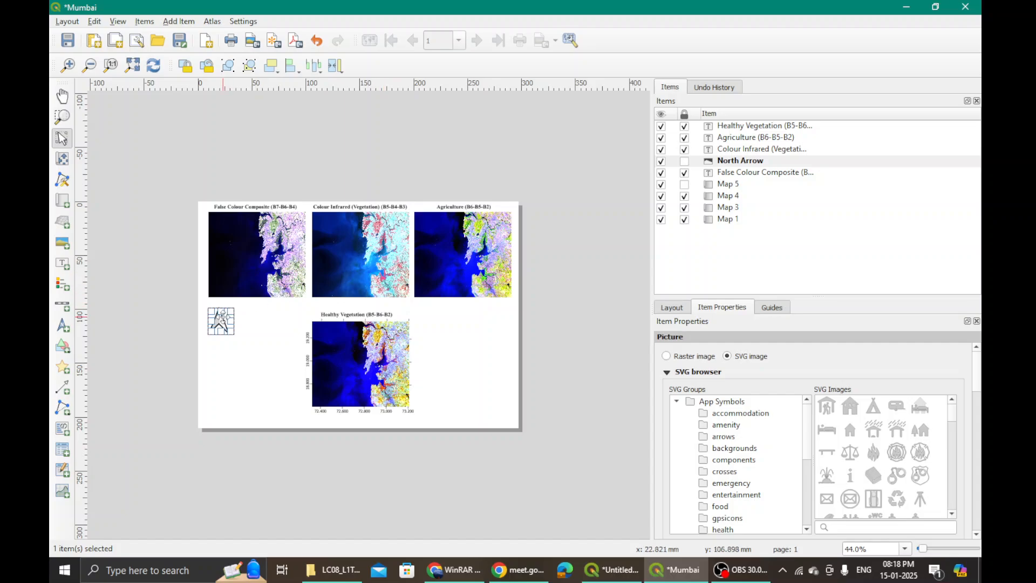
drag(224, 321, 496, 318)
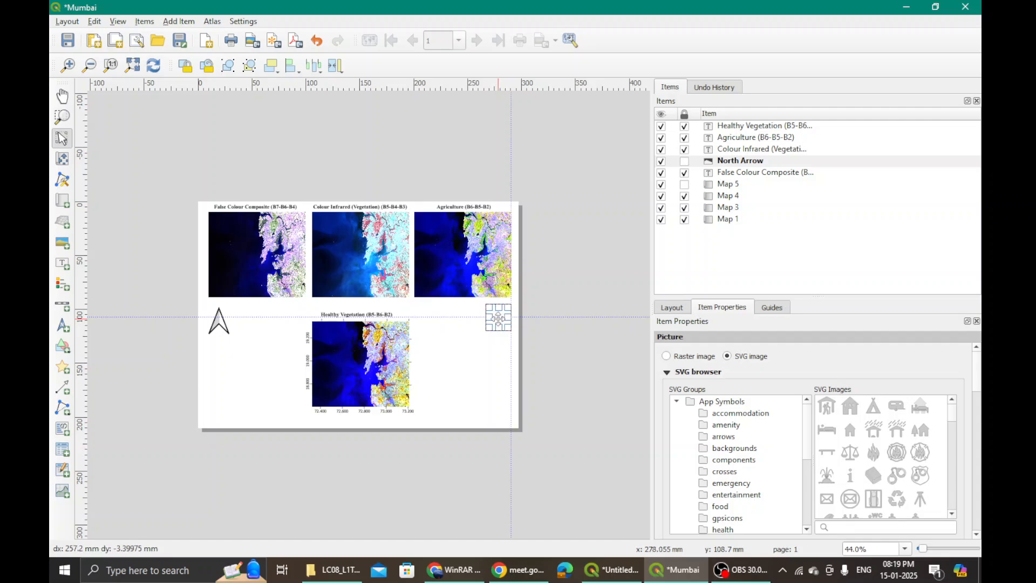
click(546, 357)
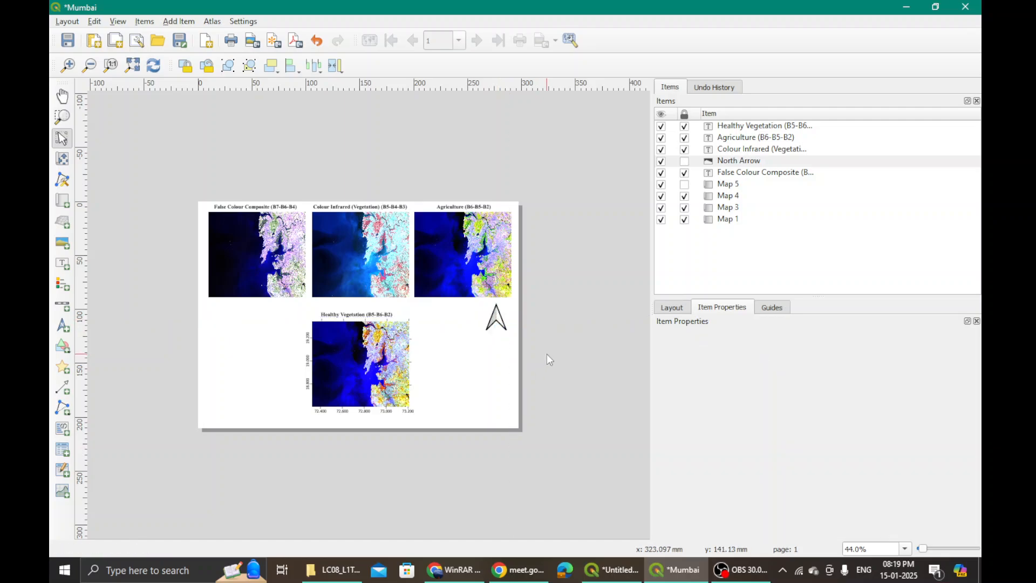
- Add a scale bar in the blank area beside the lower part of the Healthy Vegetation map
click(169, 24)
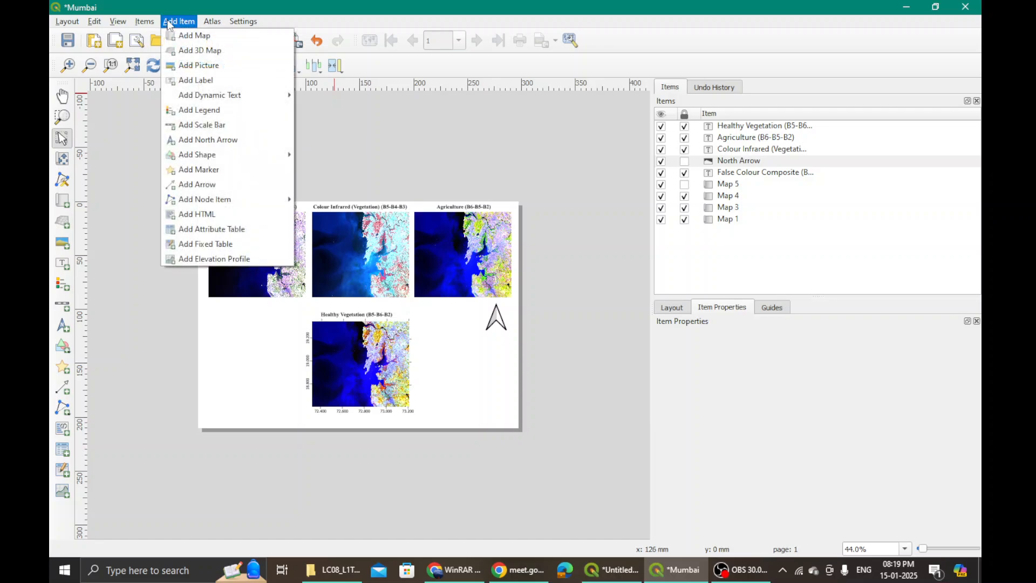
click(213, 124)
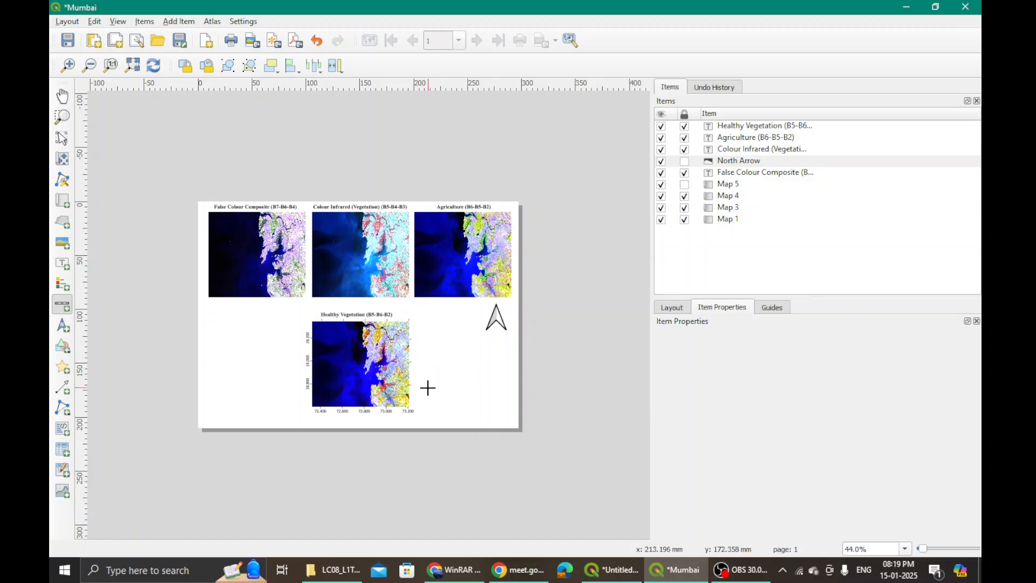
drag(428, 388, 511, 408)
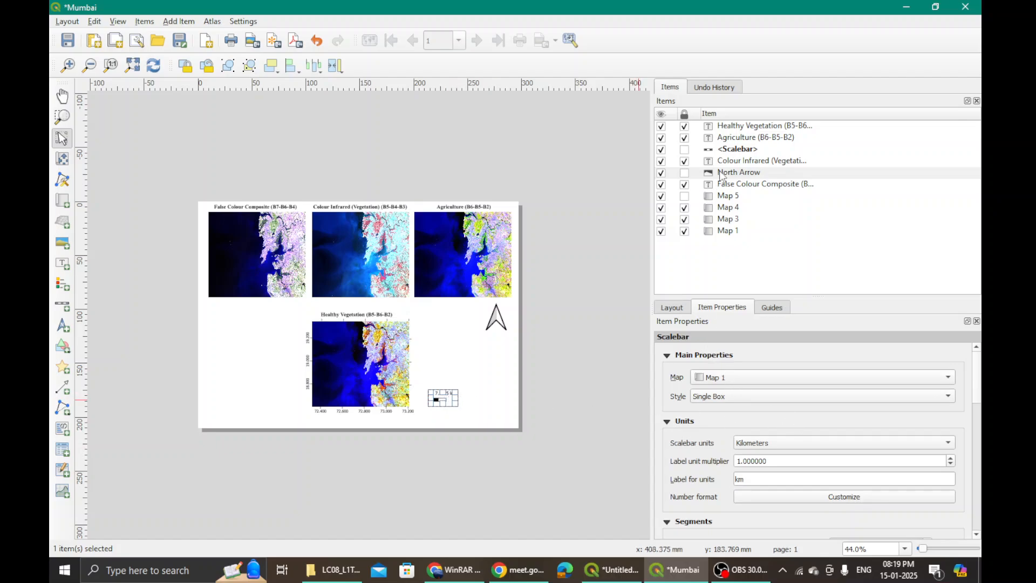
- Keep the scale bar's Single Box style and widen its frame on both sides to about 75 mm
click(729, 152)
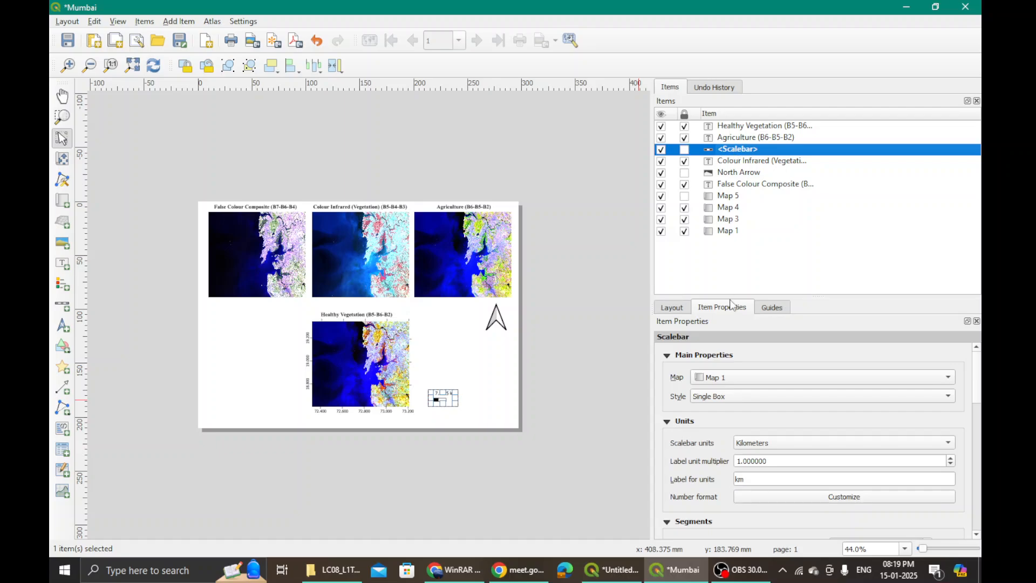
click(719, 344)
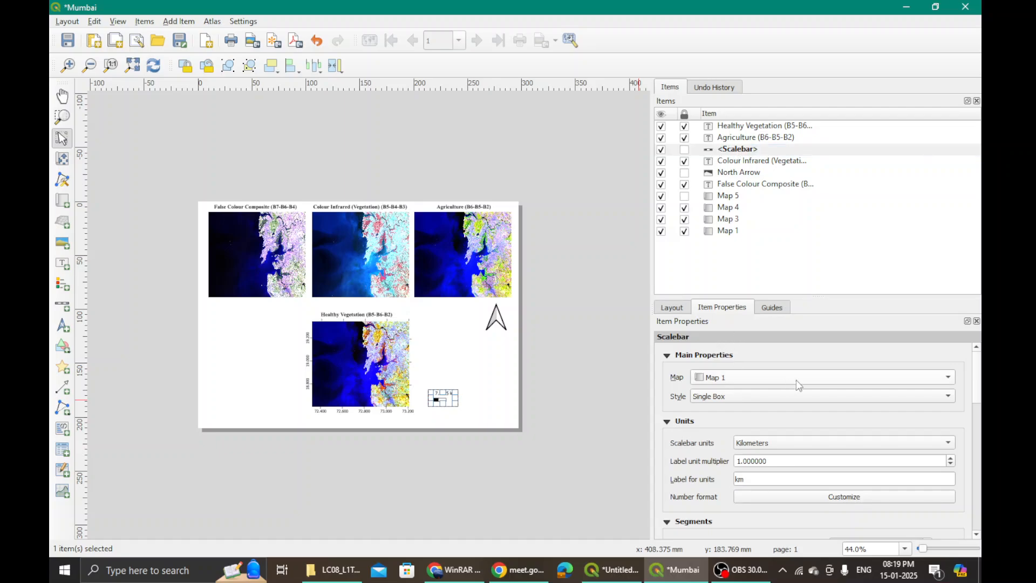
click(817, 394)
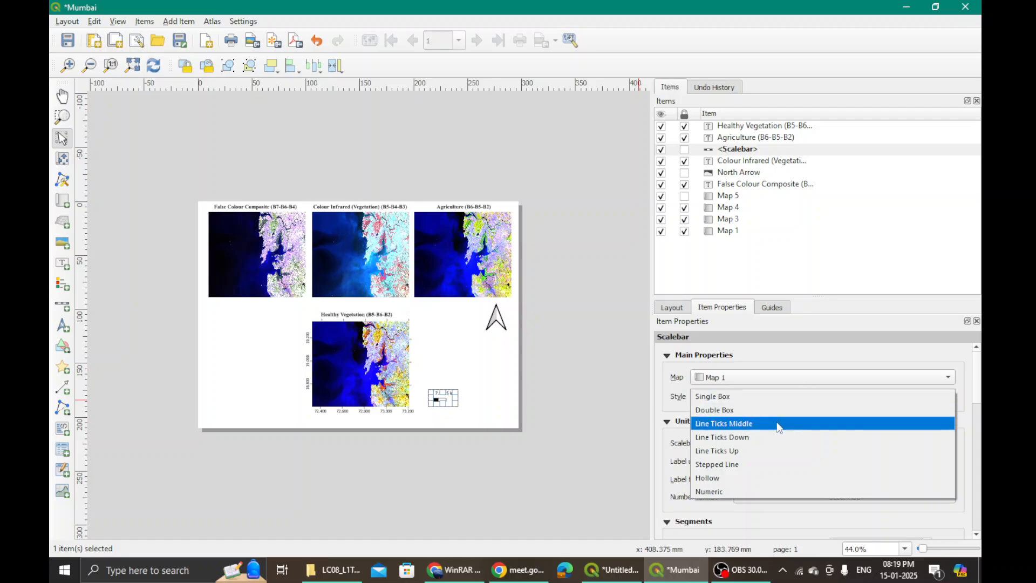
click(736, 400)
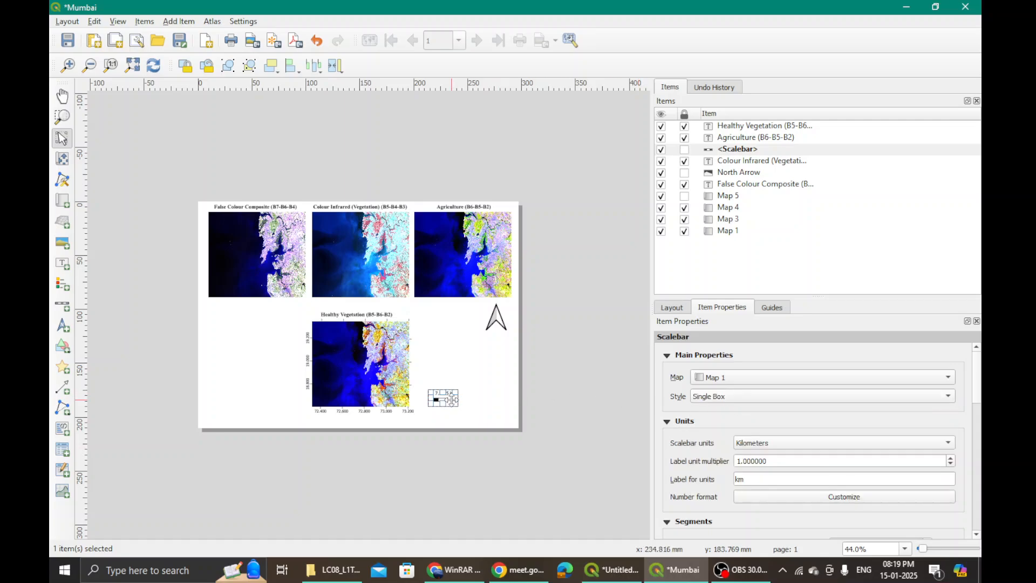
drag(457, 396, 499, 398)
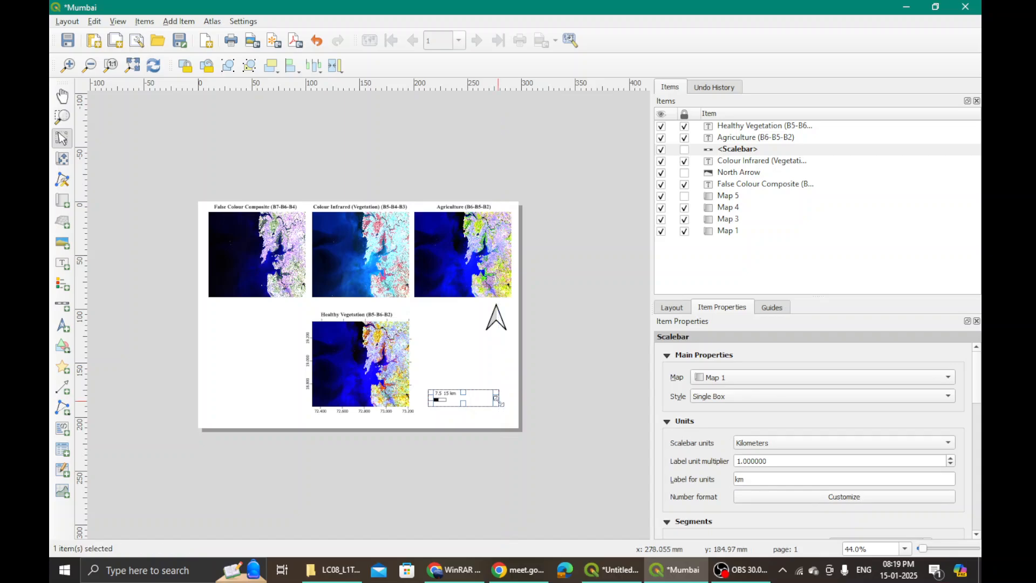
drag(429, 398, 418, 398)
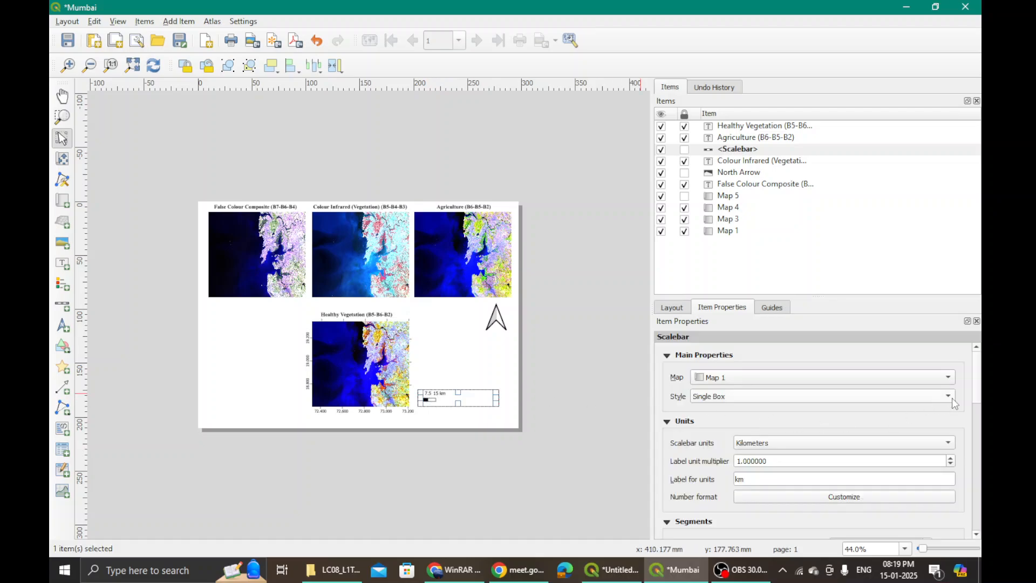
- Examine the scale bar's units and segment settings and its number format options, leaving them as they are
scroll(979, 403, down, 2)
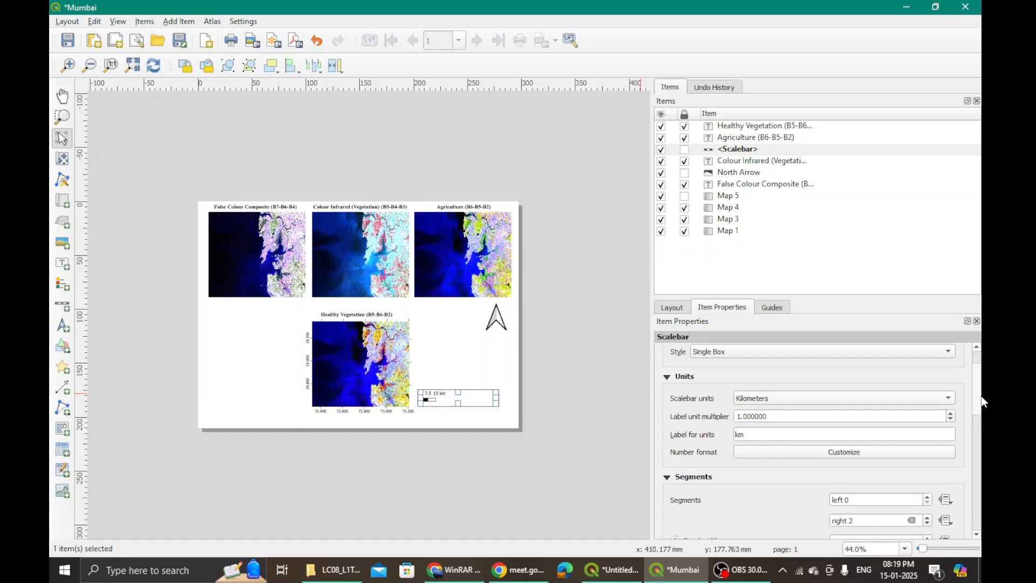
scroll(983, 402, down, 1)
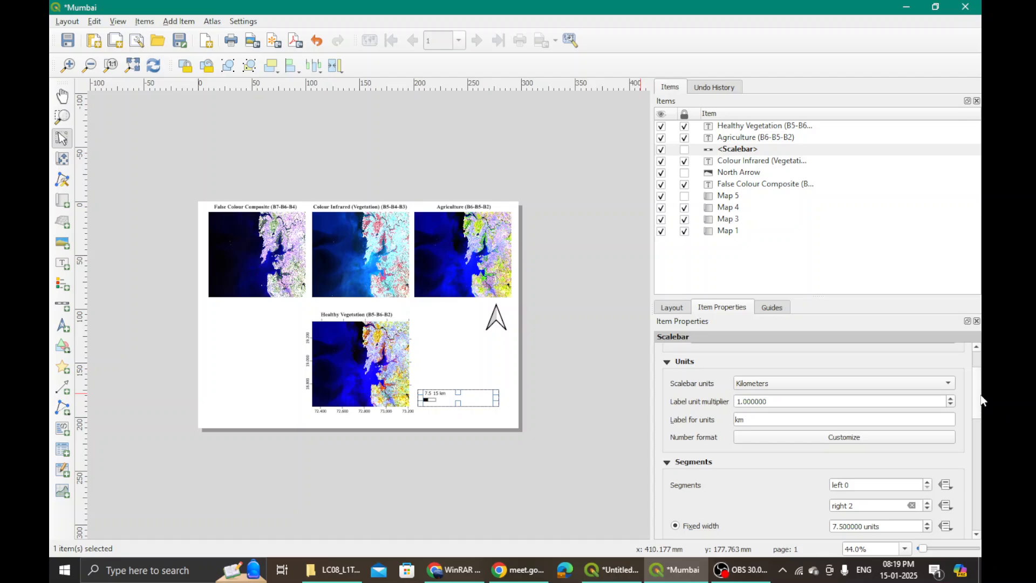
scroll(984, 402, down, 2)
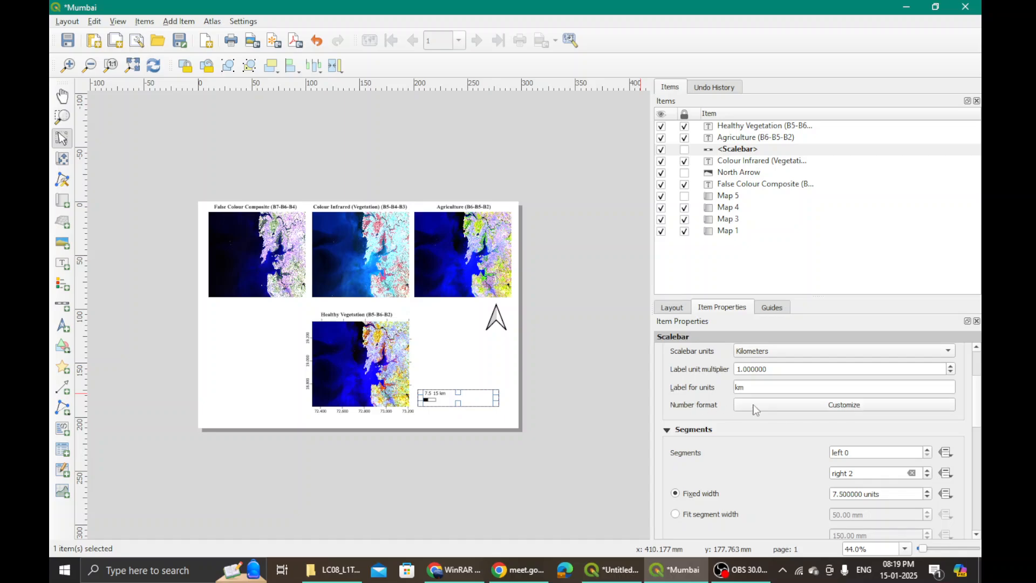
click(821, 405)
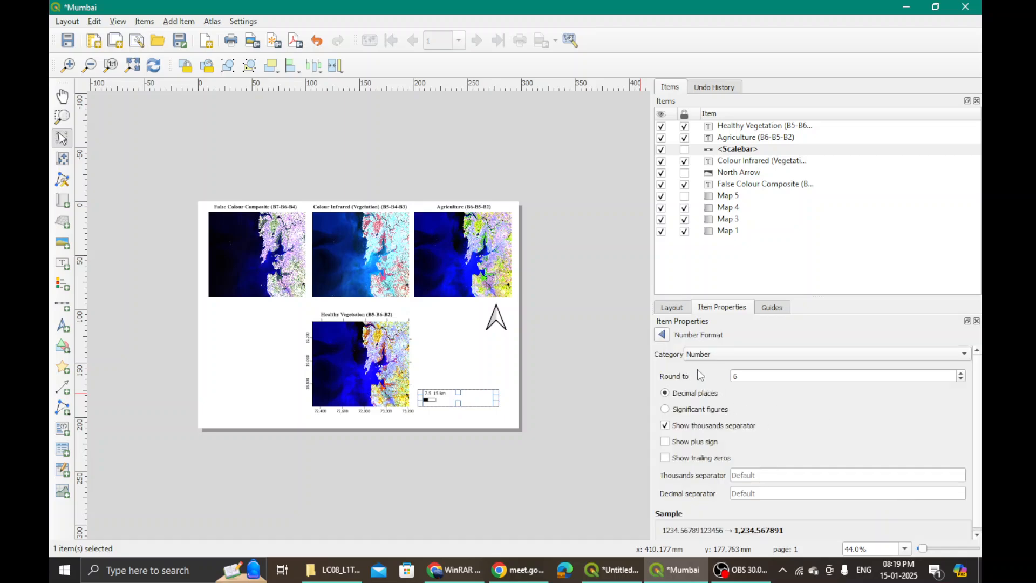
click(942, 354)
click(942, 355)
scroll(979, 406, down, 1)
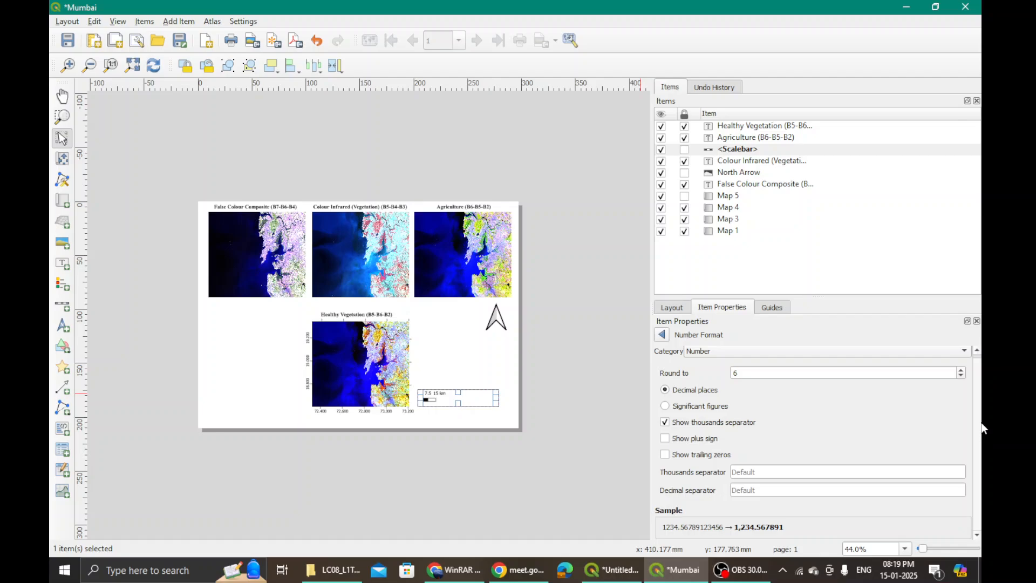
scroll(985, 419, up, 1)
click(662, 334)
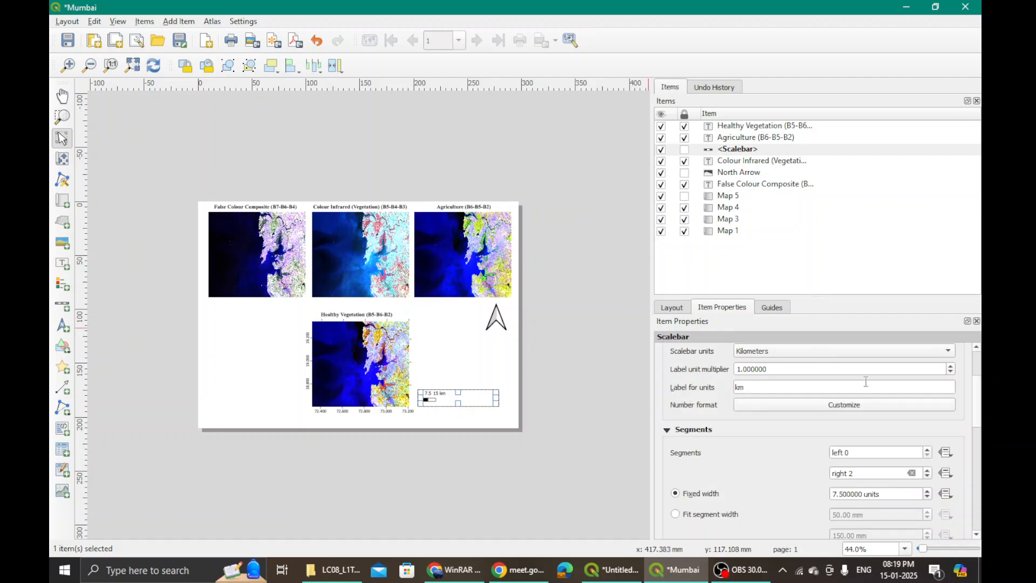
- Look over the scale bar's Display settings and recheck its number format options
drag(977, 394, 984, 454)
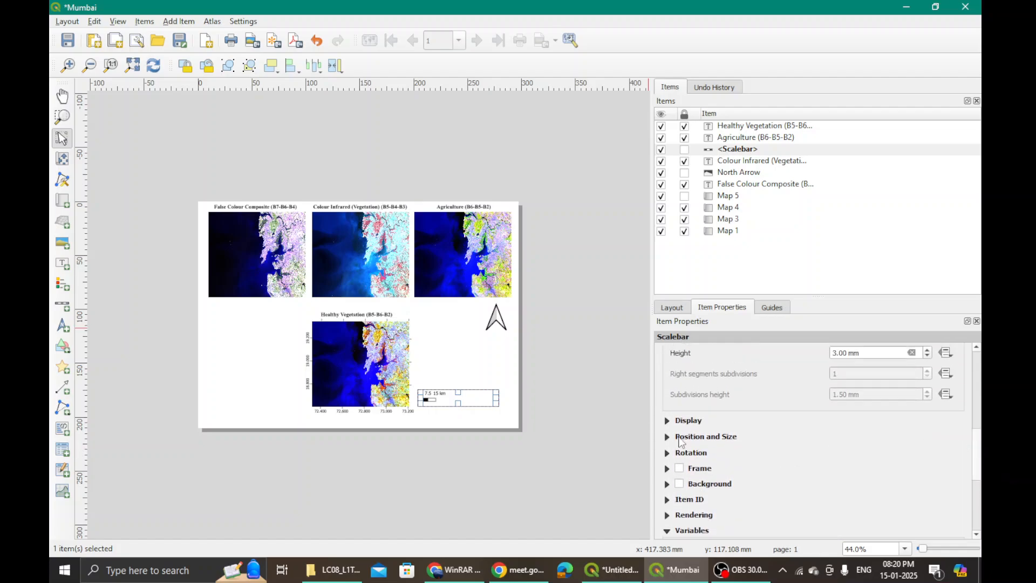
click(667, 422)
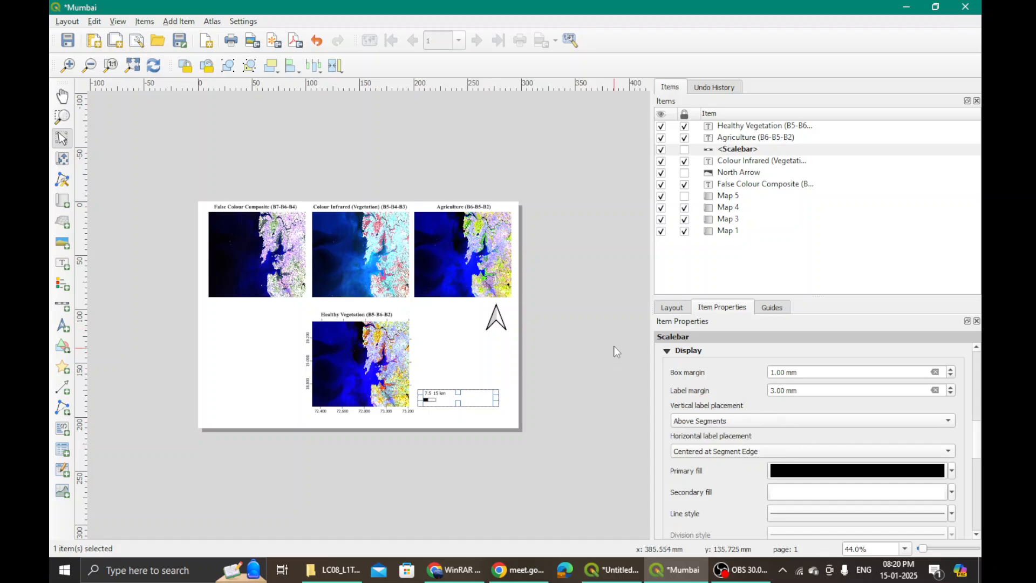
click(670, 352)
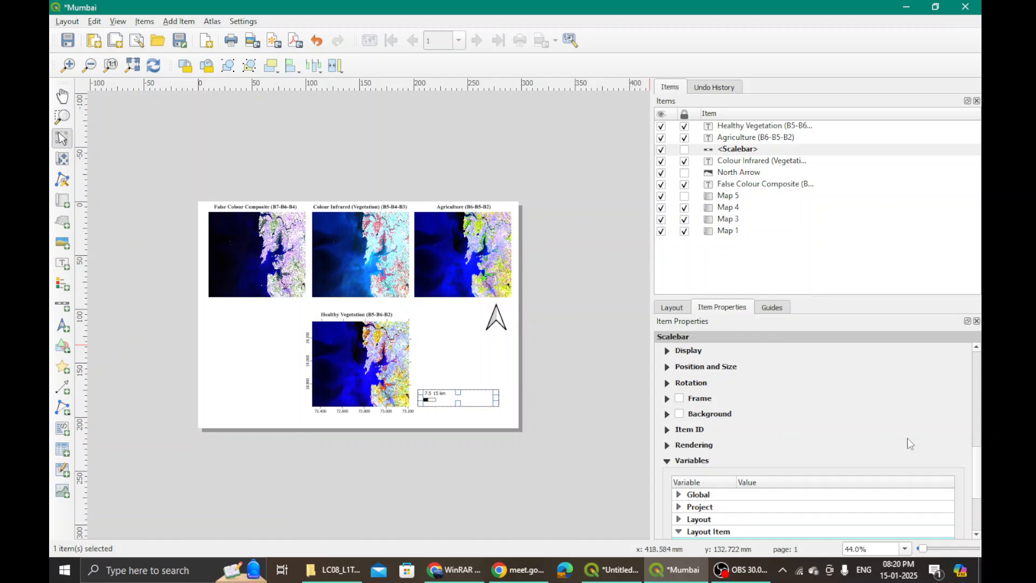
scroll(911, 444, up, 10)
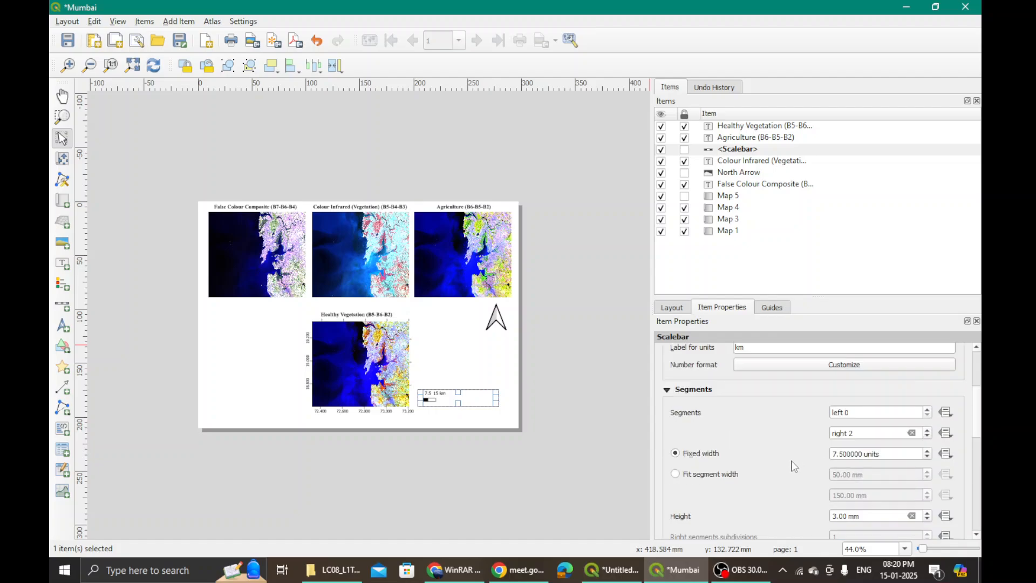
scroll(795, 466, up, 3)
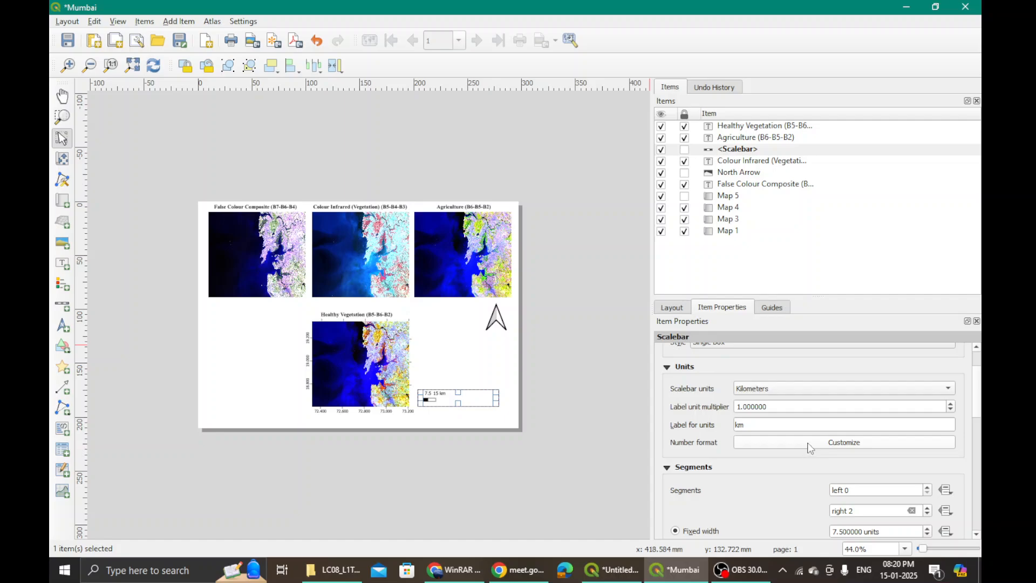
click(810, 448)
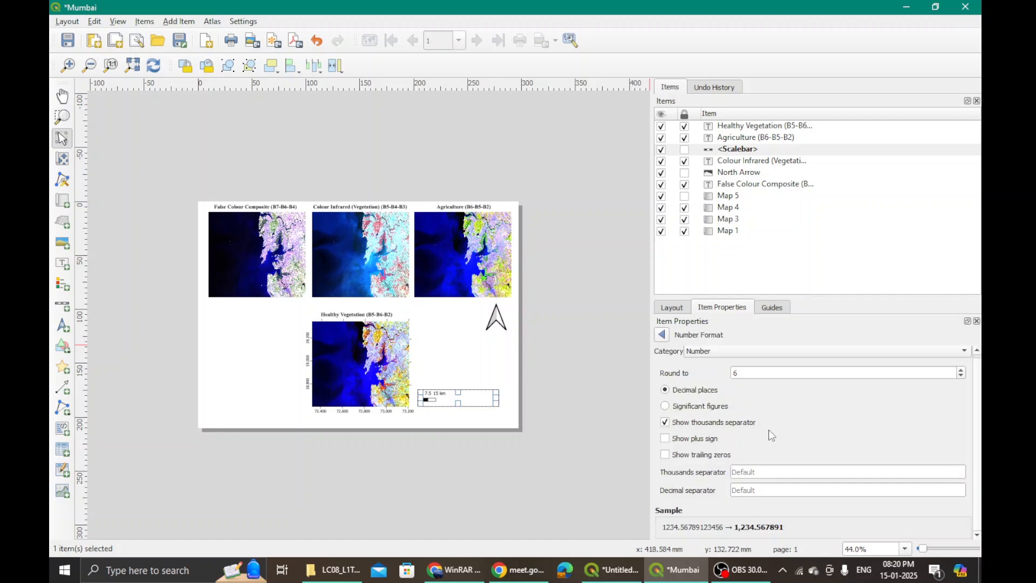
click(661, 335)
scroll(763, 432, up, 2)
scroll(763, 432, up, 1)
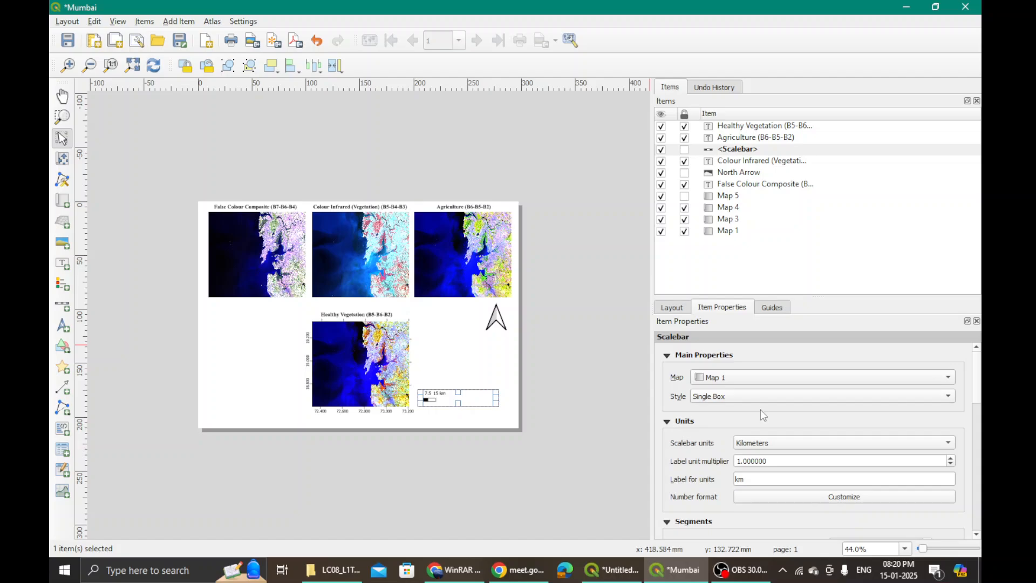
- Go through the scale bar's segment settings and inspect its Position and Size values
scroll(769, 410, down, 1)
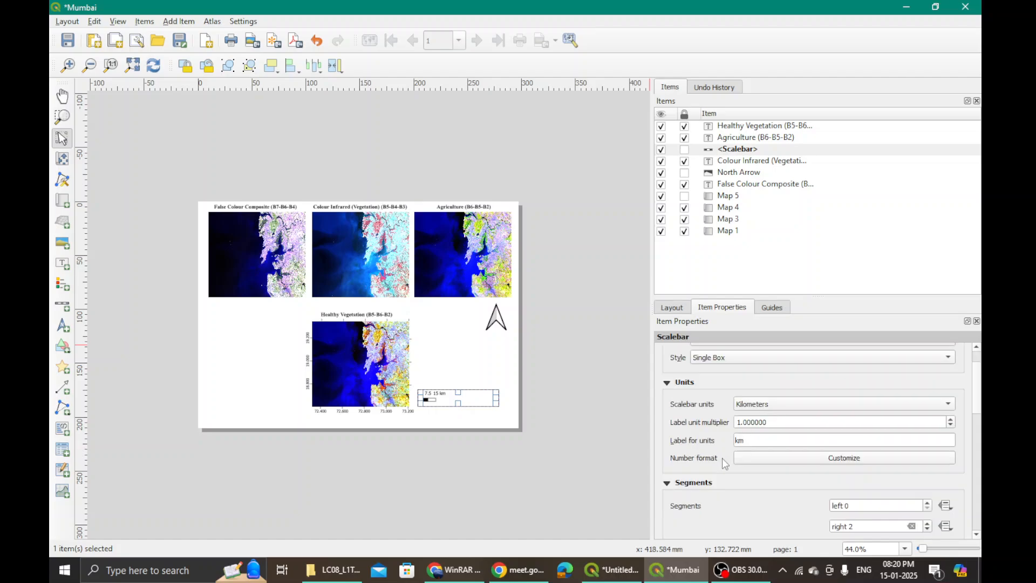
scroll(729, 474, down, 6)
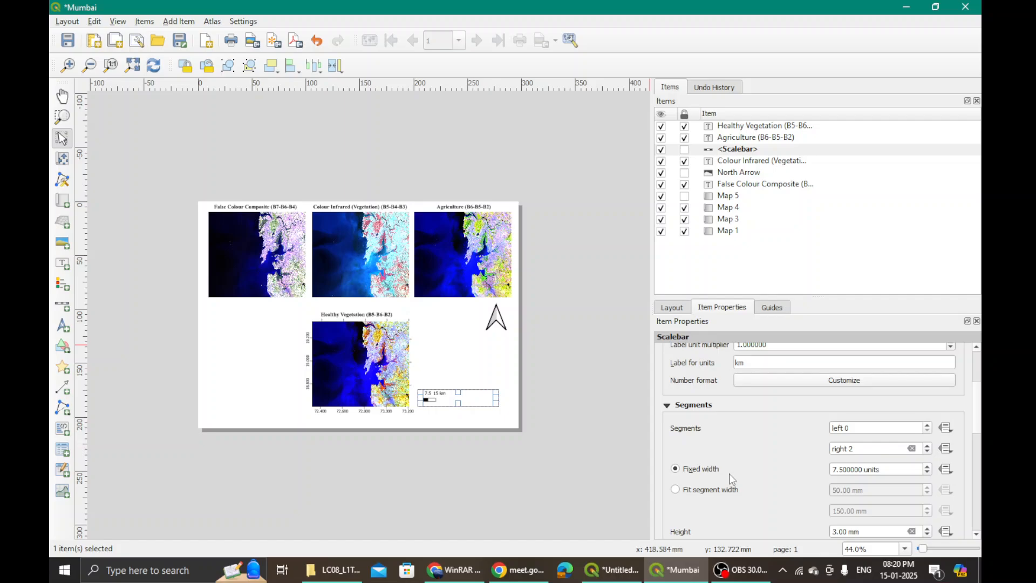
scroll(730, 473, down, 3)
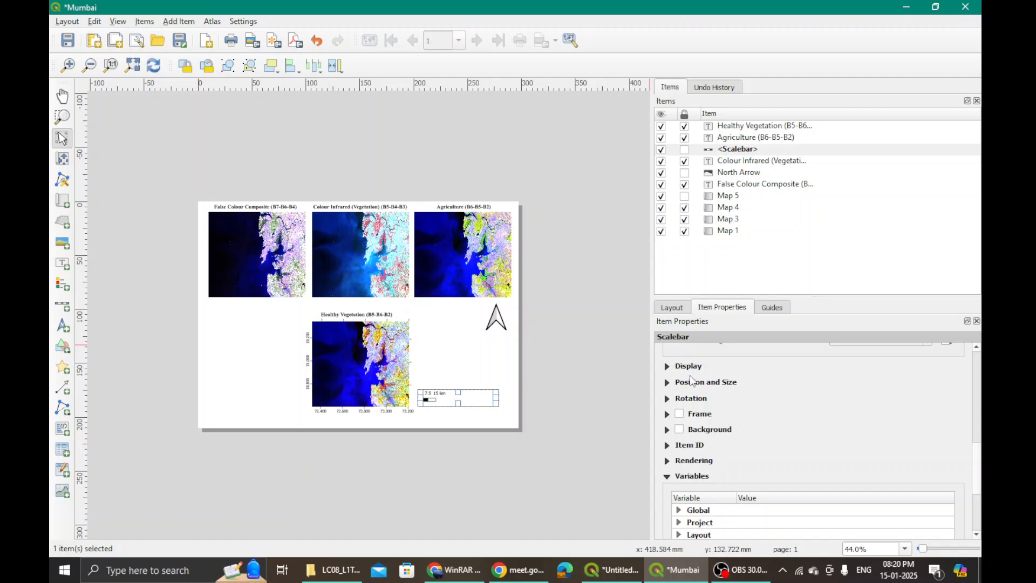
click(669, 383)
click(668, 383)
click(664, 446)
click(664, 447)
click(668, 382)
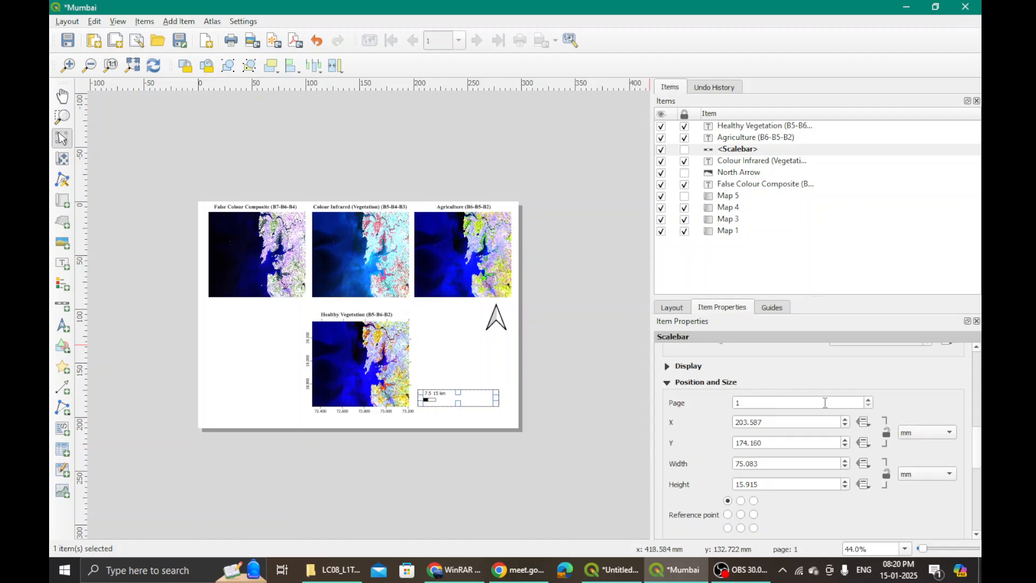
click(845, 402)
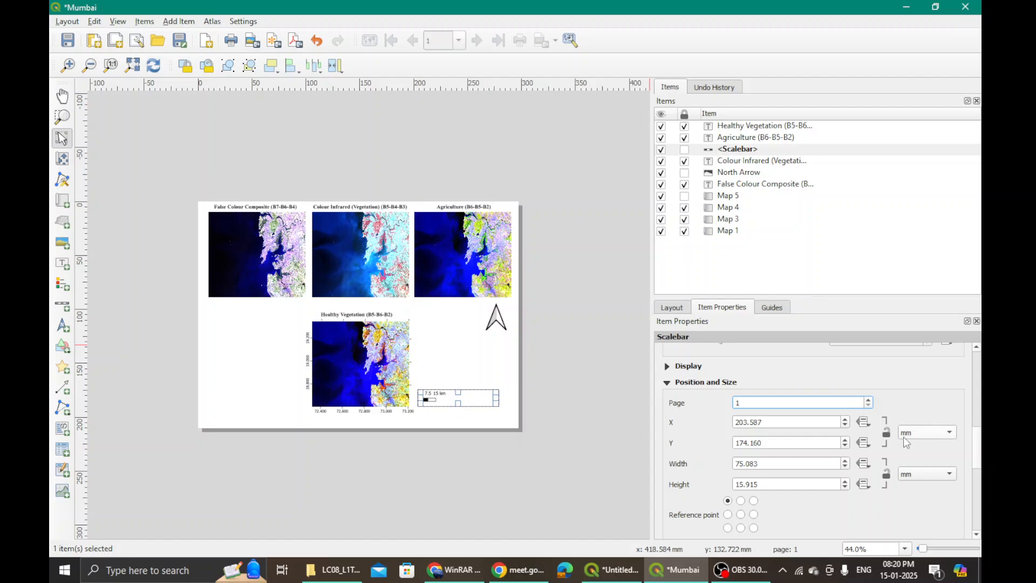
scroll(912, 435, down, 1)
scroll(864, 475, down, 2)
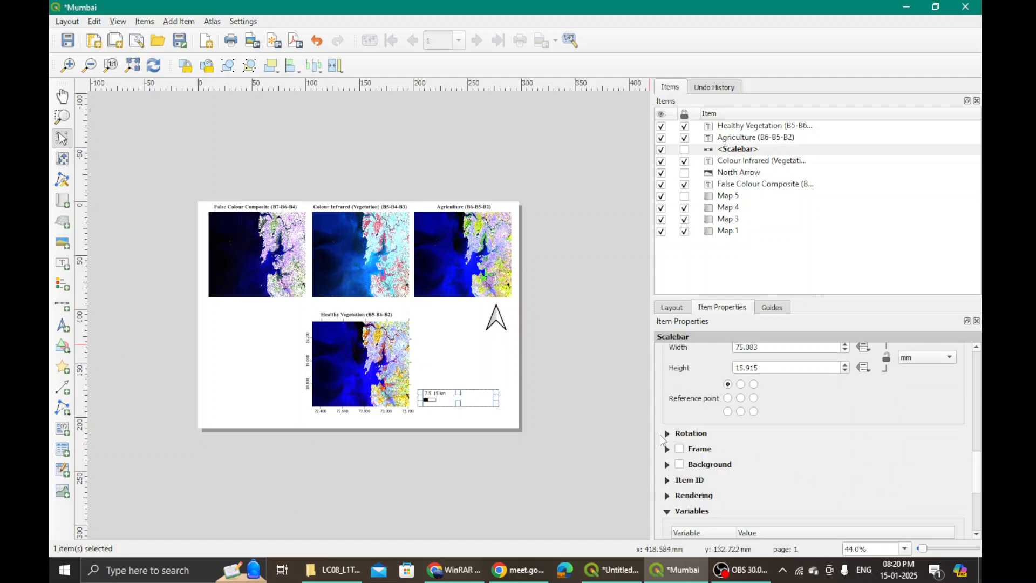
- Inspect the scale bar's Layout, Project and Global variable groups, collapsing each one again
scroll(717, 474, down, 5)
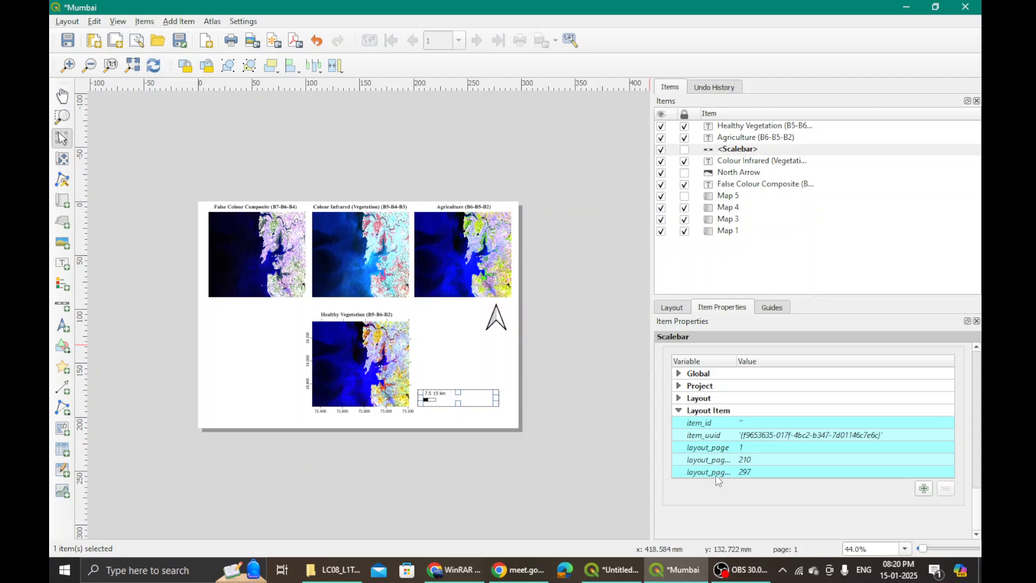
click(679, 399)
click(679, 399)
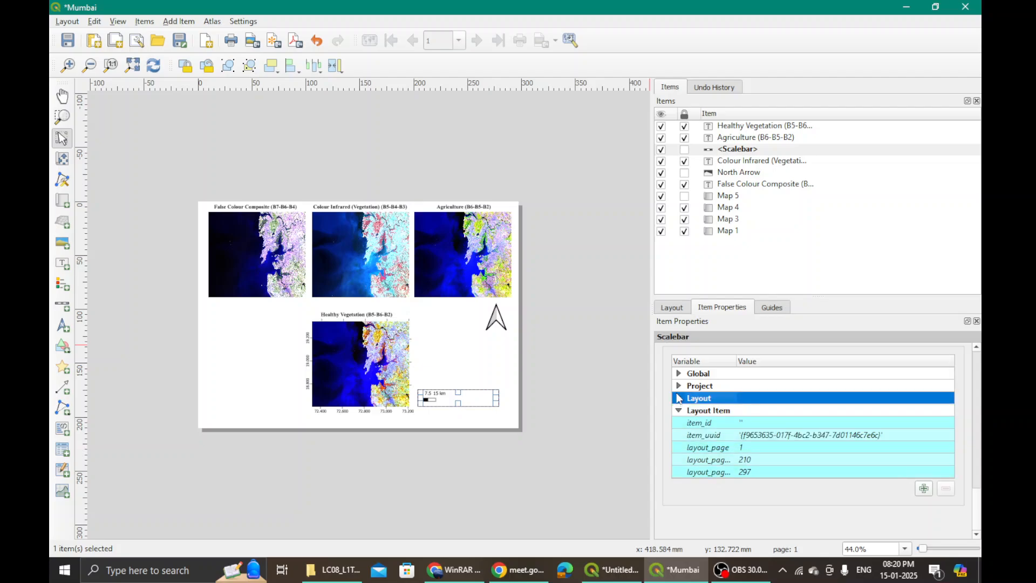
click(679, 387)
click(679, 386)
click(679, 375)
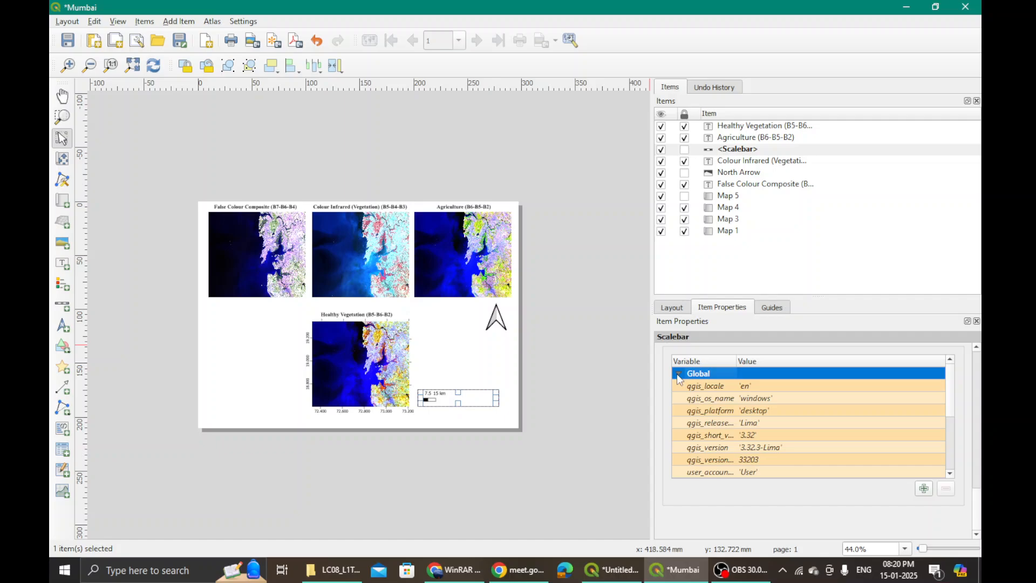
click(680, 374)
scroll(764, 447, up, 3)
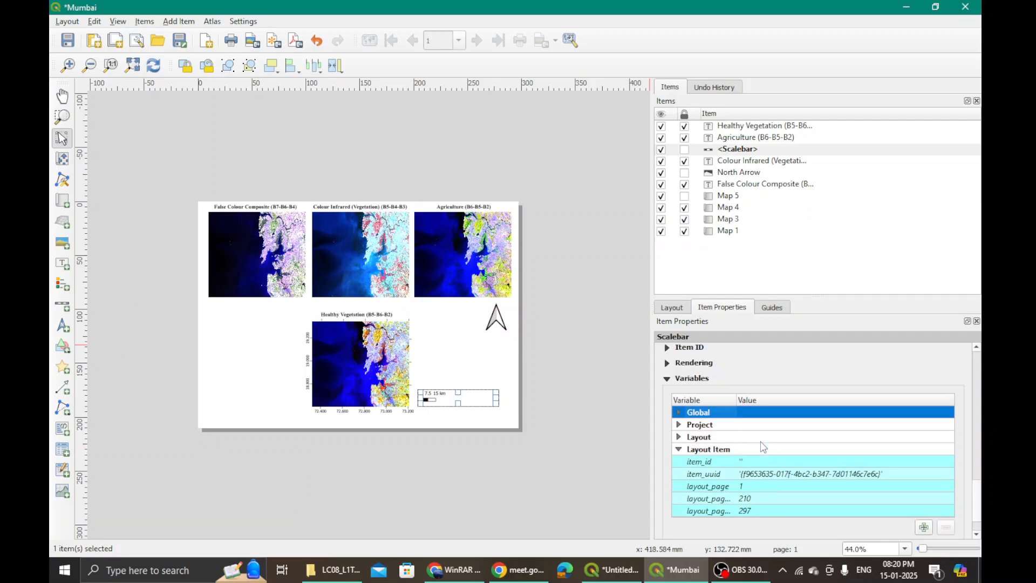
- Review the scale bar's map, style and units settings and its number format options once more
scroll(763, 447, up, 10)
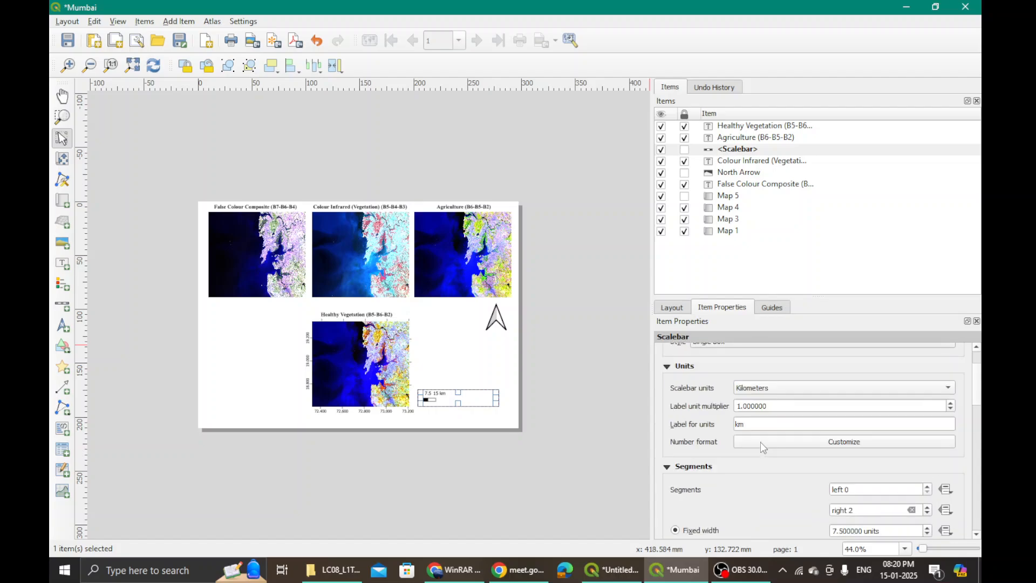
scroll(761, 443, up, 2)
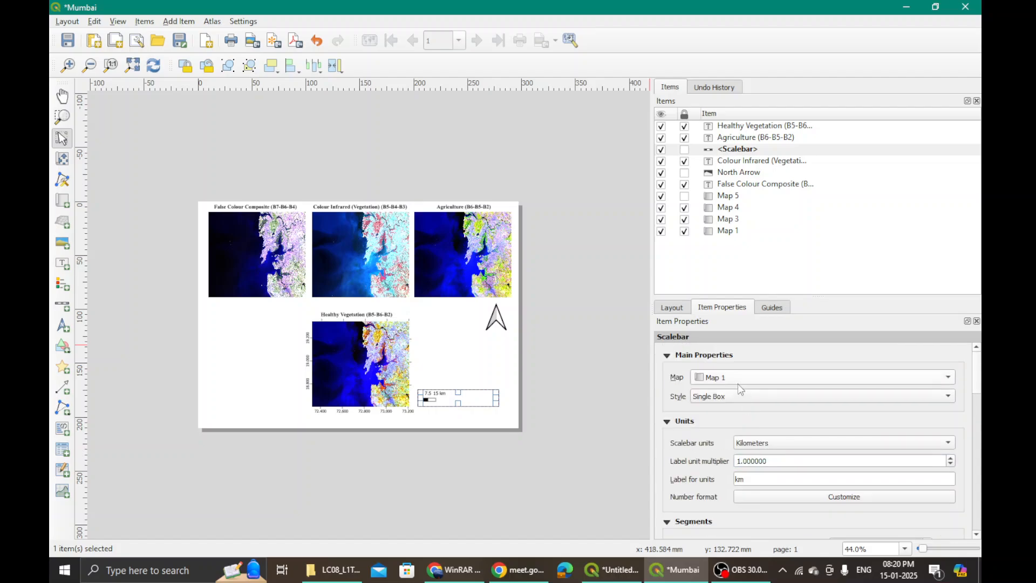
click(739, 397)
click(740, 398)
click(740, 399)
click(740, 398)
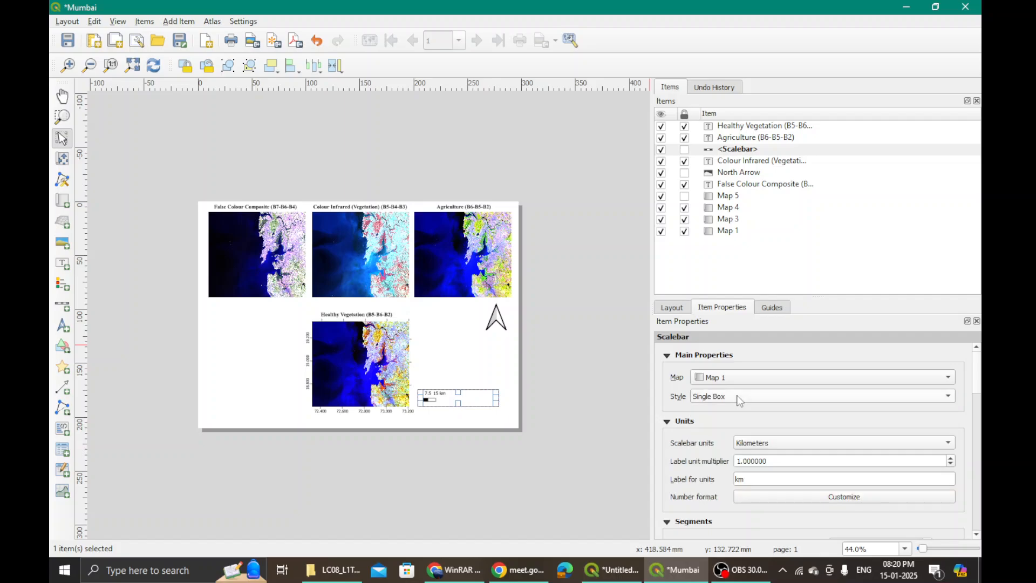
click(754, 443)
click(754, 440)
scroll(695, 455, down, 1)
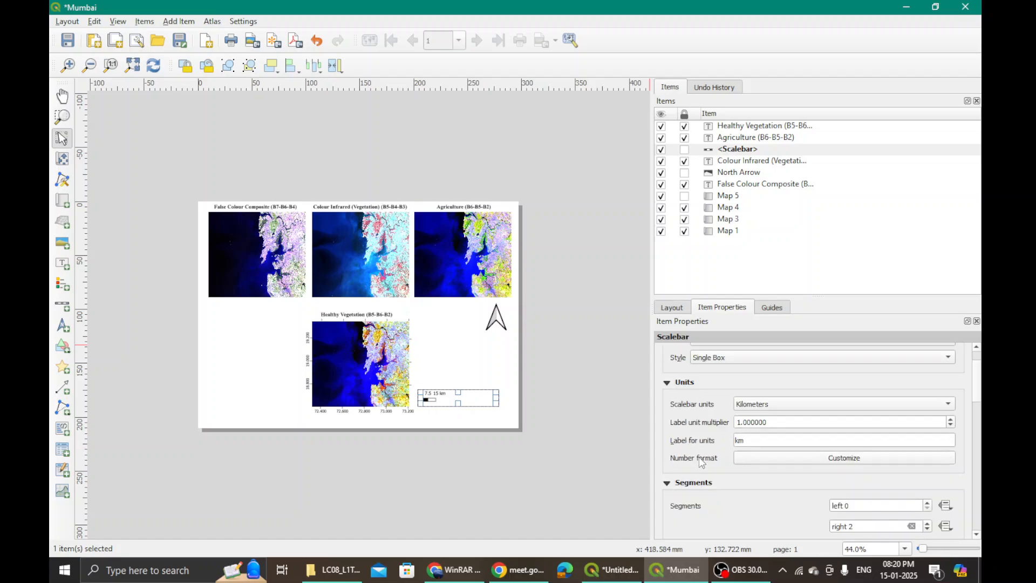
click(766, 459)
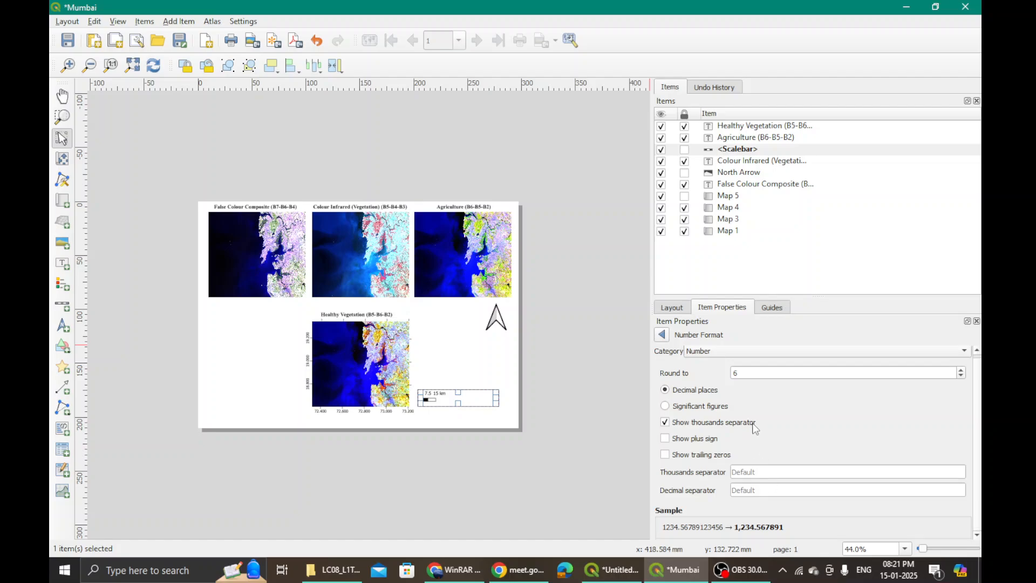
click(661, 334)
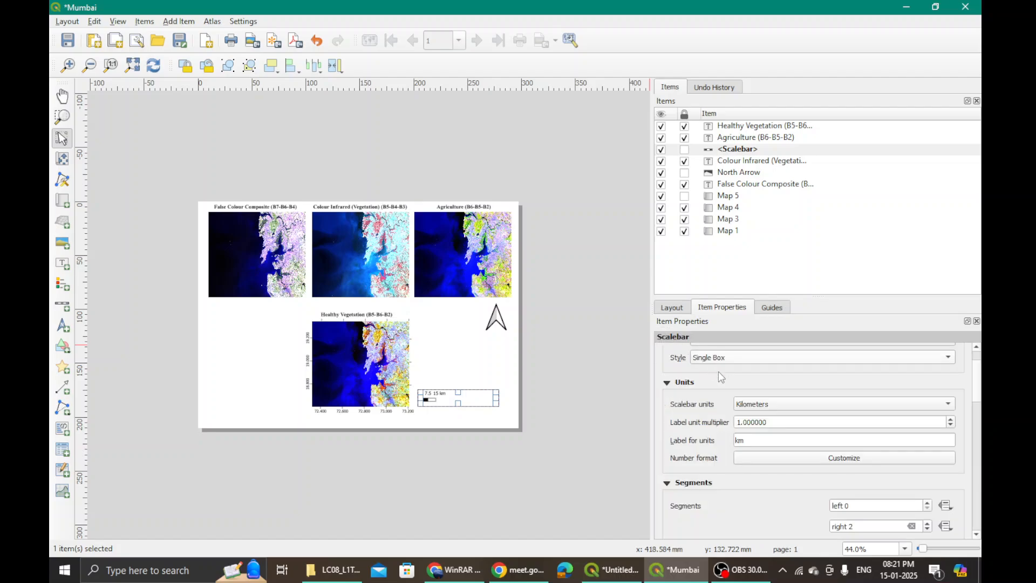
scroll(977, 373, up, 2)
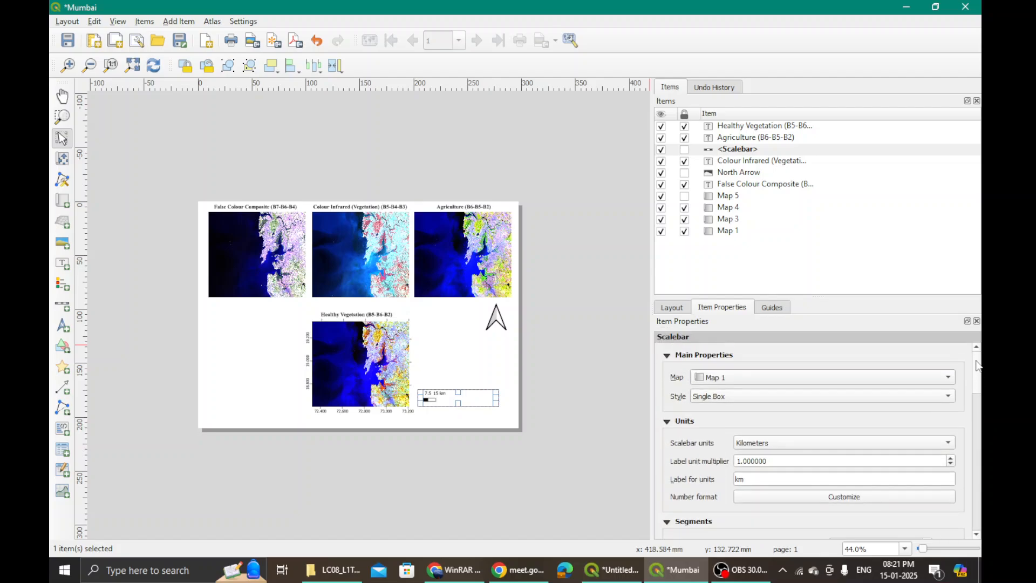
- Try a frame and a background on the scale bar, switching each one off again
drag(978, 366, 984, 481)
click(679, 439)
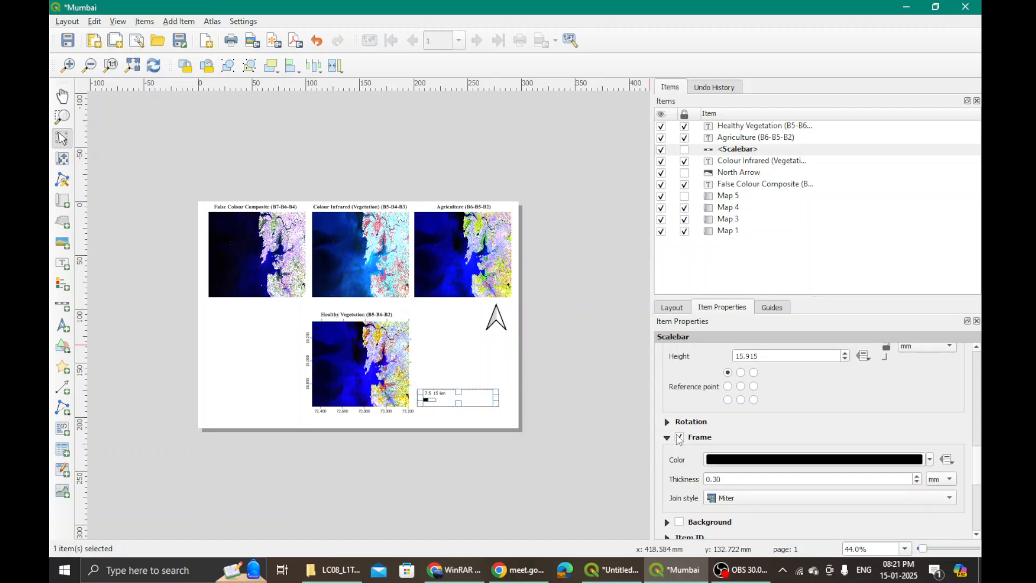
click(679, 438)
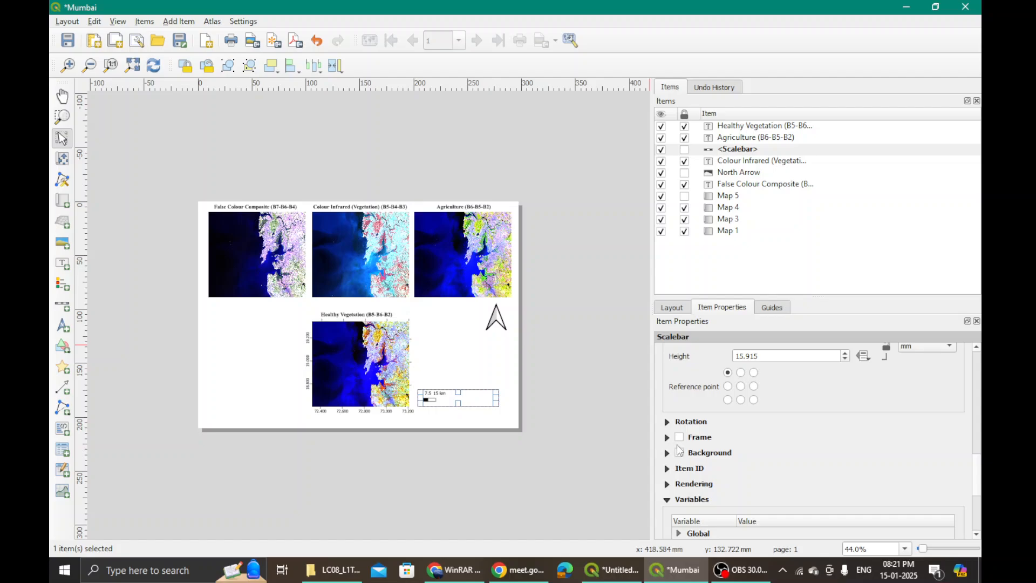
click(680, 454)
click(680, 453)
click(558, 373)
click(430, 400)
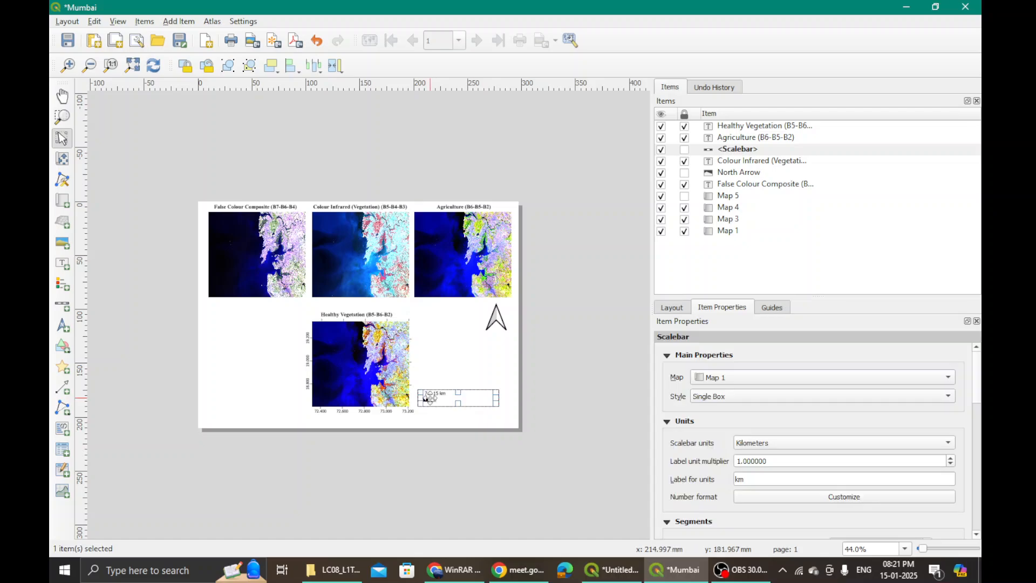
mouse_move(463, 395)
mouse_down()
mouse_move(463, 368)
mouse_move(463, 403)
mouse_move(463, 395)
mouse_up()
- Deselect the scale bar and lock the scale bar, the north arrow and Map 5 against changes
click(552, 379)
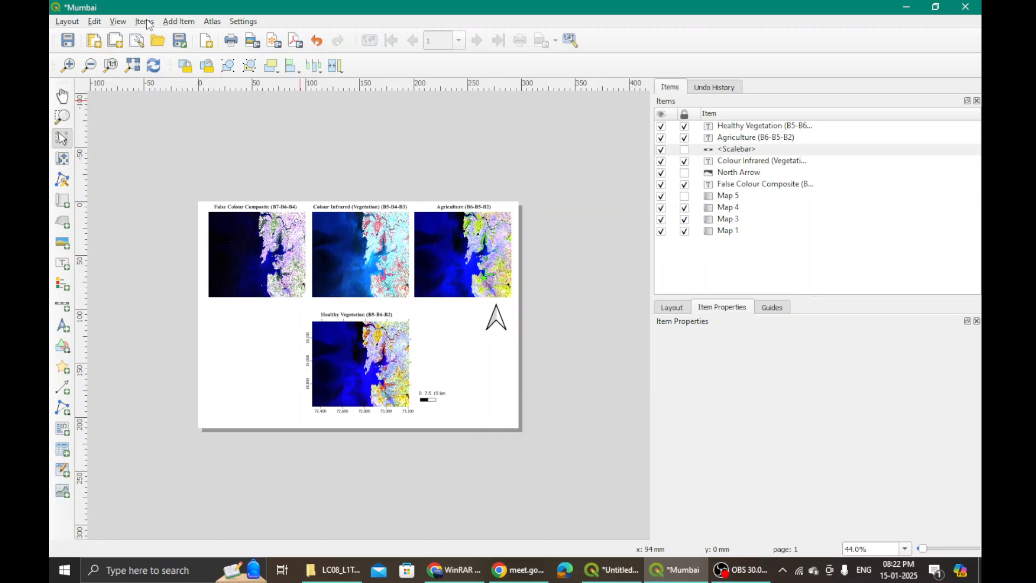
click(180, 23)
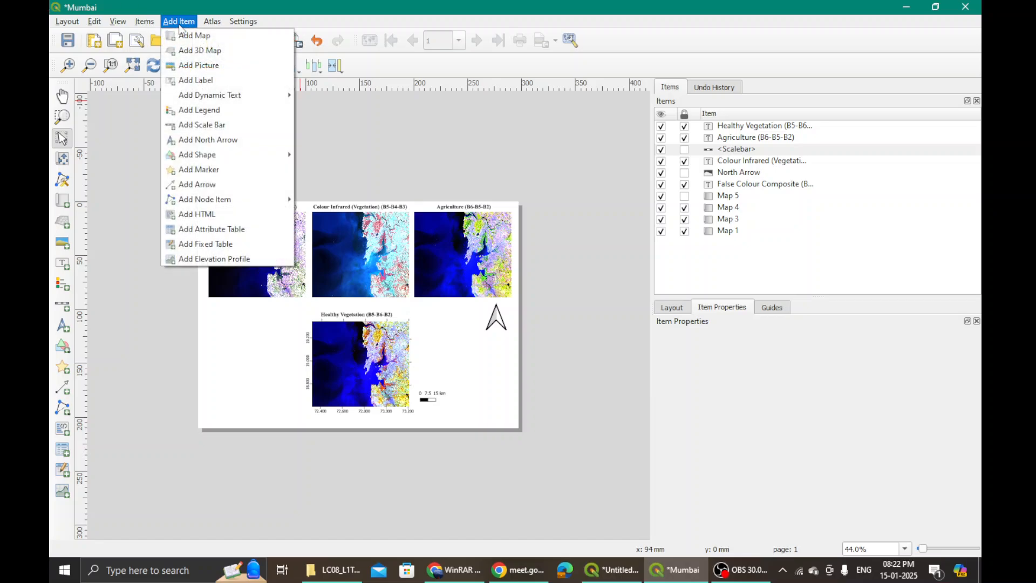
click(684, 150)
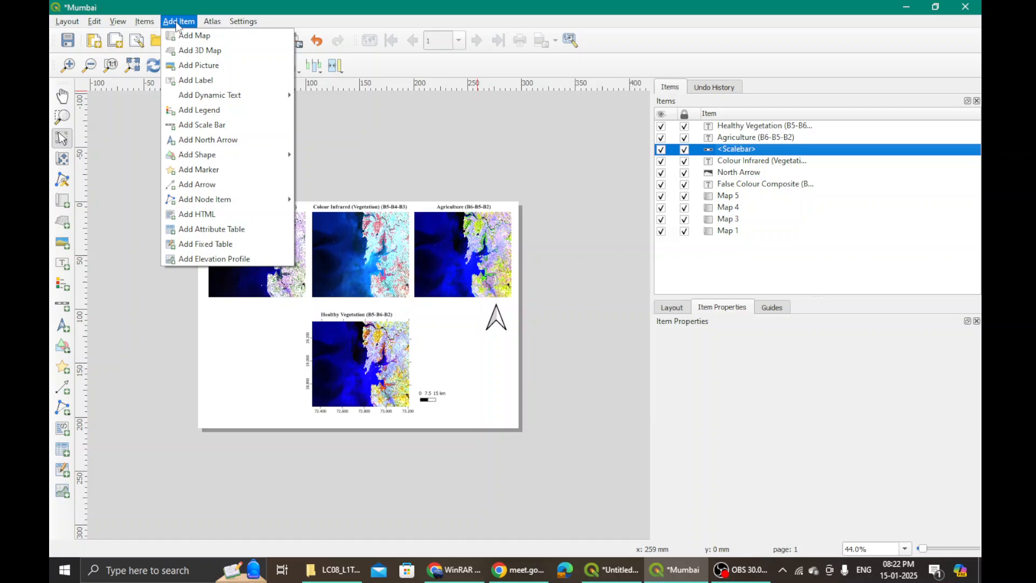
- Add a new map on the page below the False Colour Composite map, leaving it unlocked
click(190, 35)
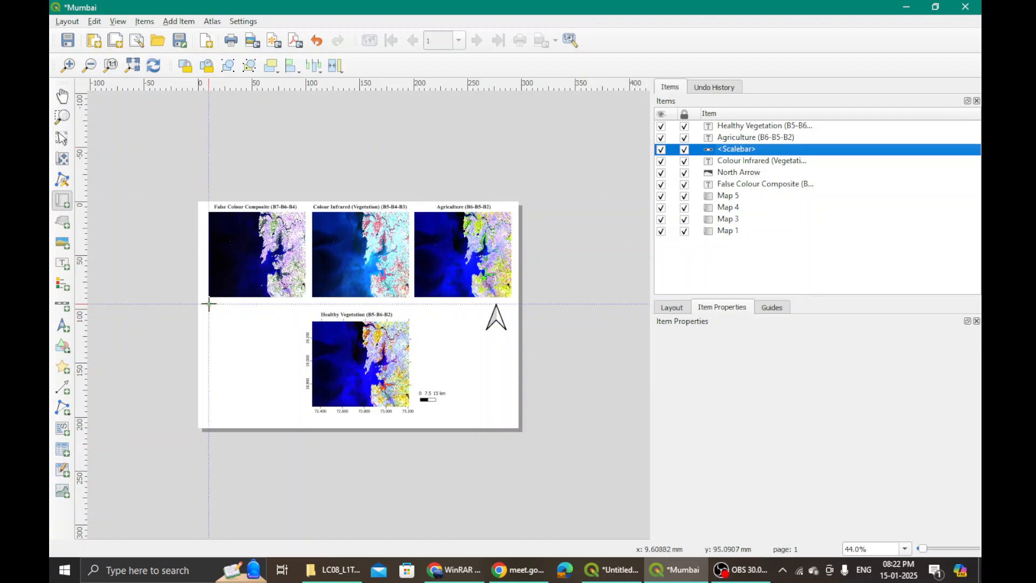
drag(209, 304, 297, 416)
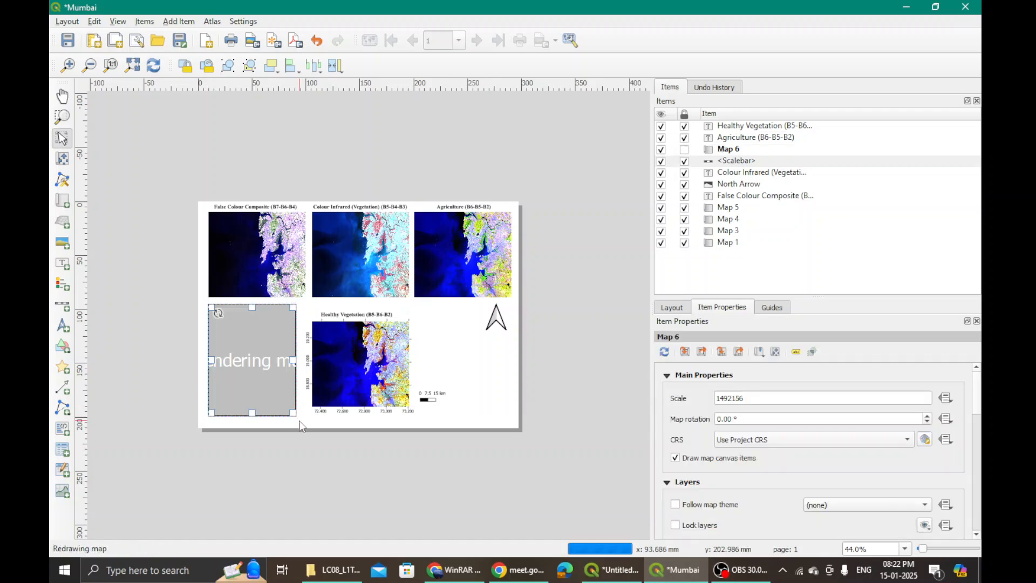
click(611, 570)
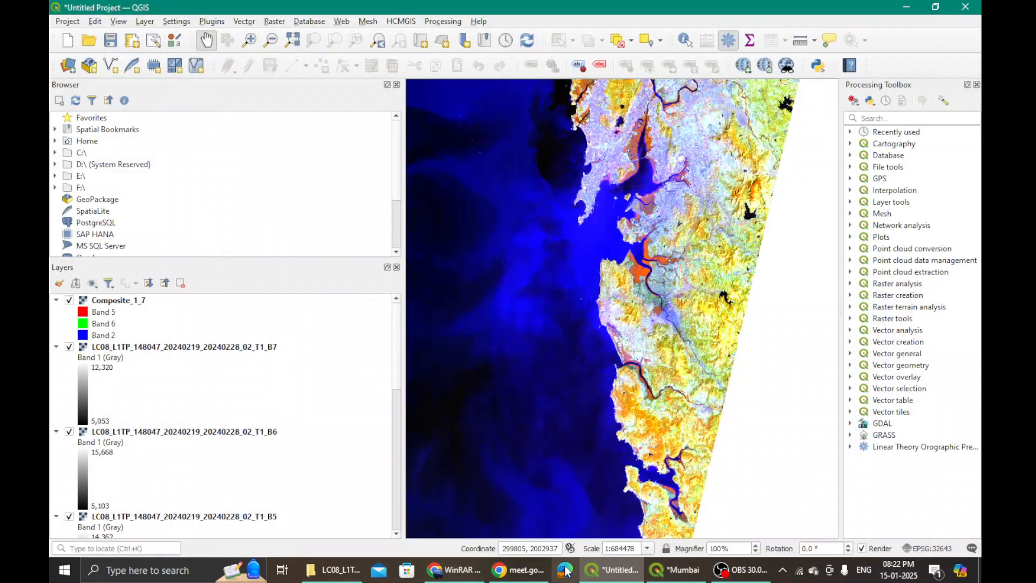
click(674, 571)
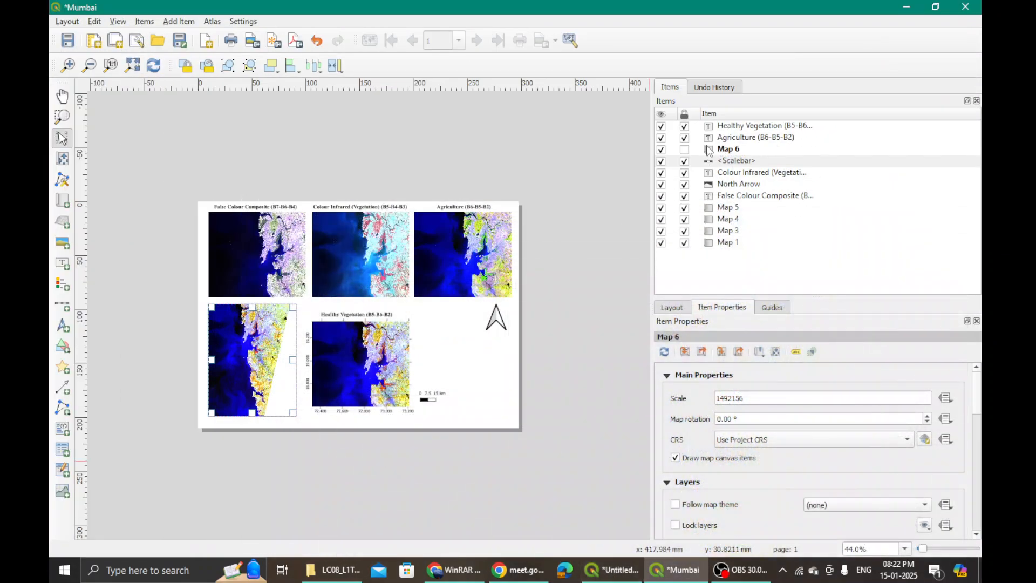
click(688, 155)
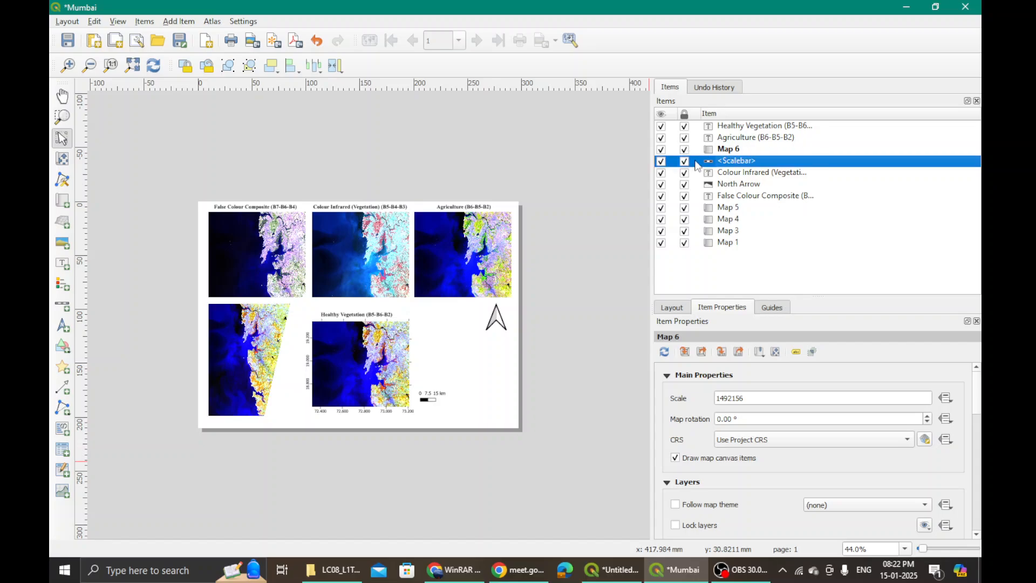
click(685, 149)
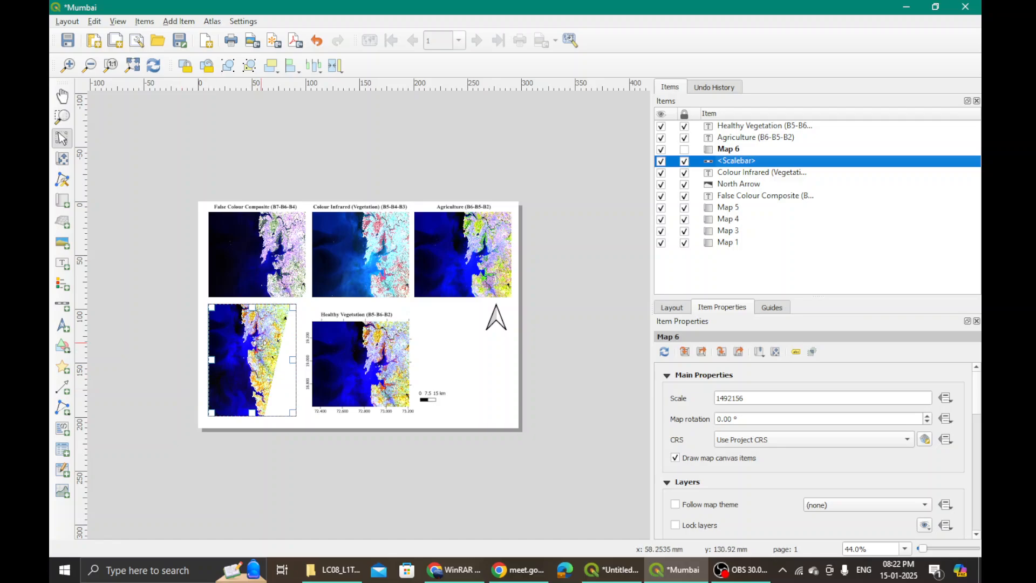
- Switch to the main QGIS project window and hide Composite_1_7 and all LC08 band layers from B1 to B7
click(613, 570)
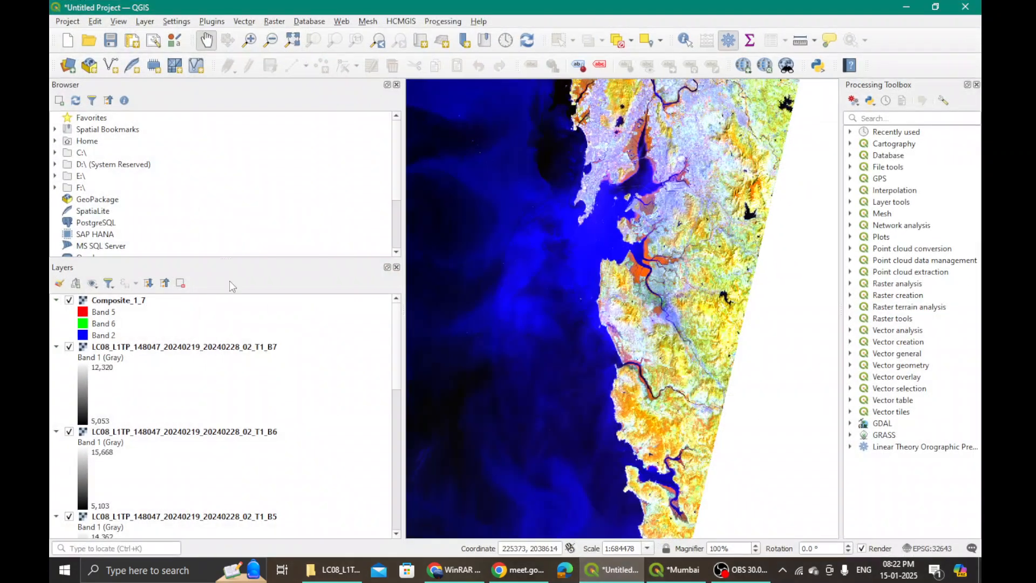
click(69, 301)
click(69, 346)
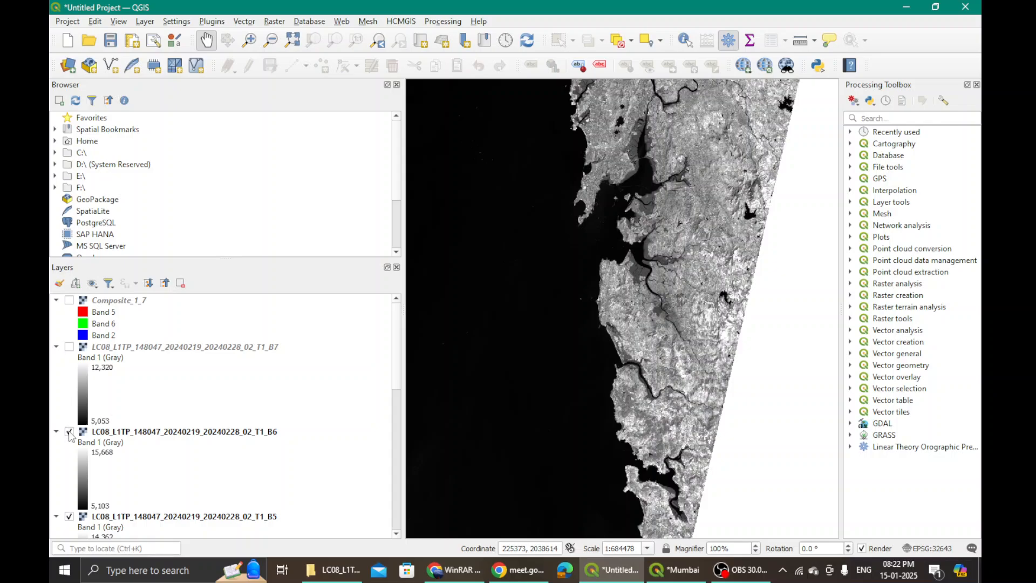
click(69, 431)
scroll(72, 378, down, 5)
click(69, 362)
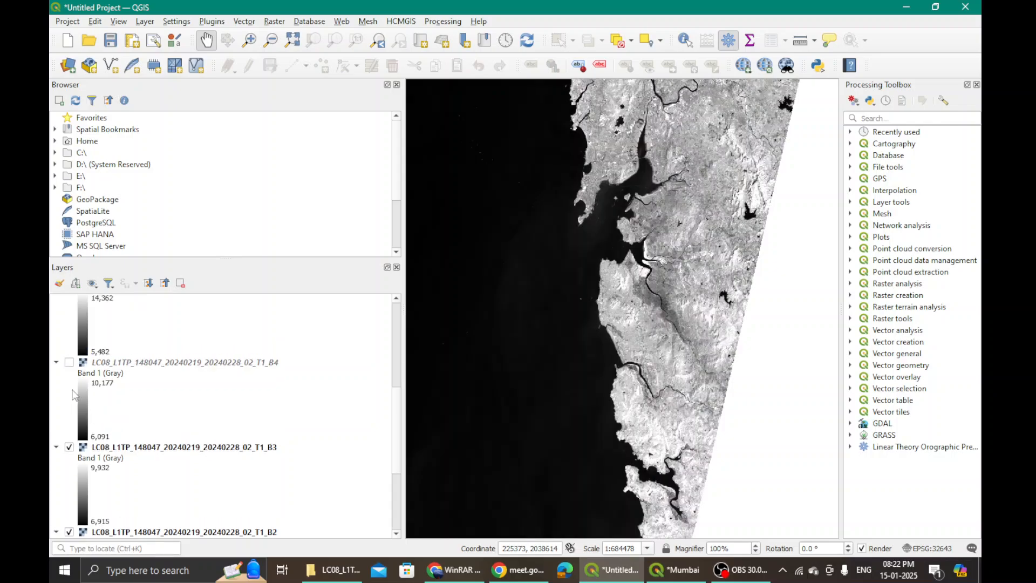
click(69, 447)
scroll(116, 427, down, 5)
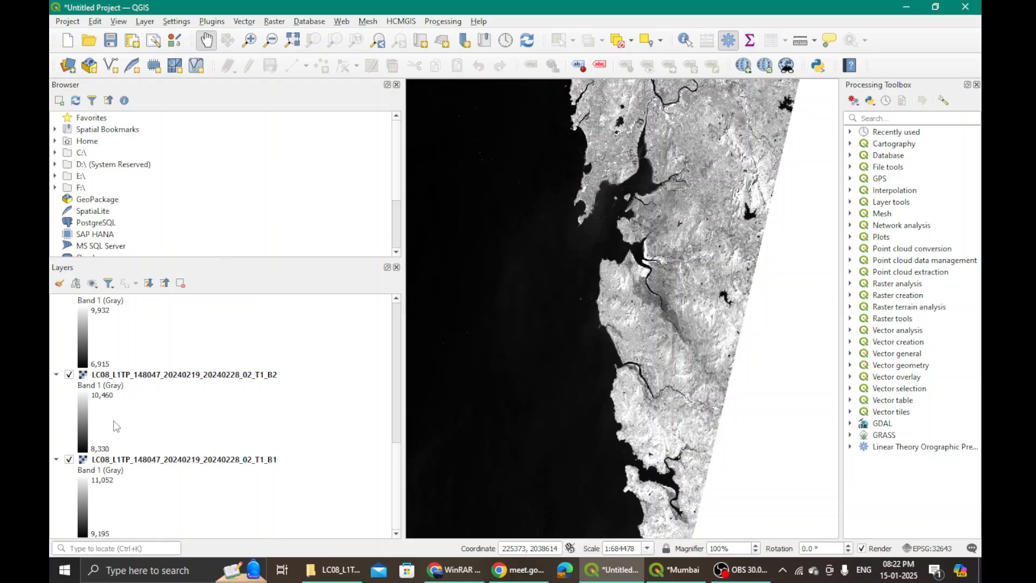
click(69, 459)
click(69, 374)
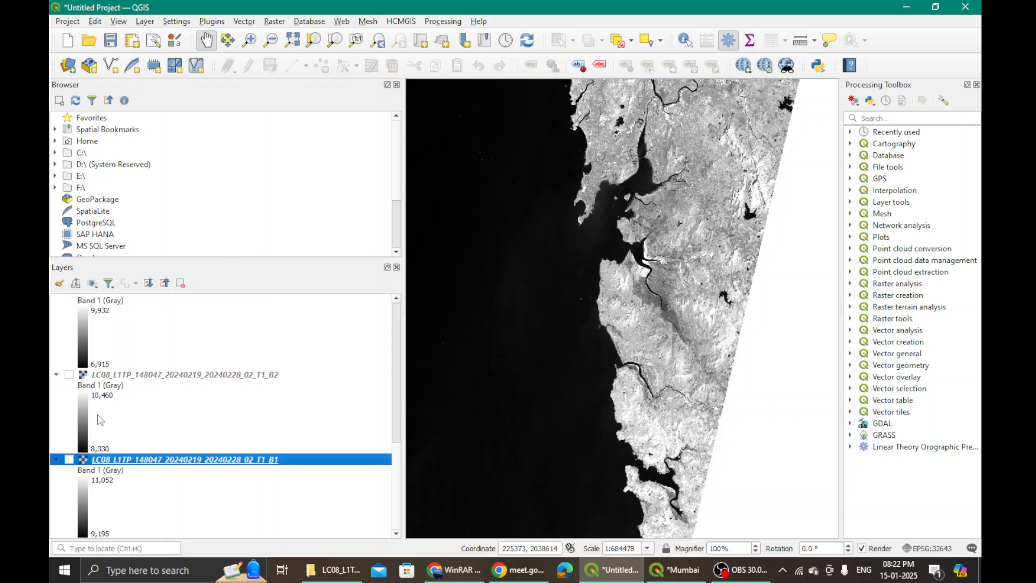
scroll(102, 419, up, 5)
click(69, 359)
scroll(82, 366, up, 3)
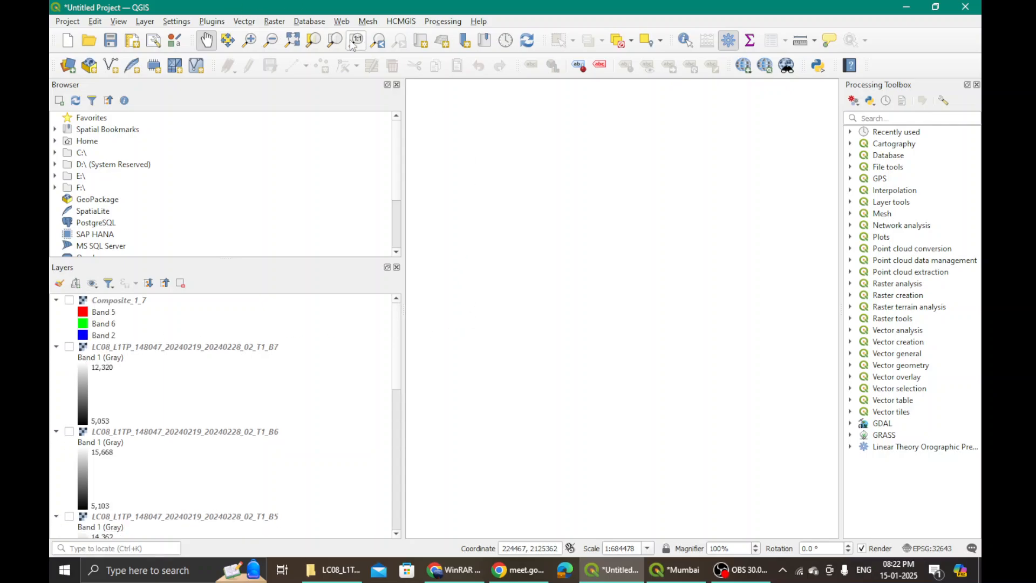
- Open the HCMGIS download of Global Administrative Areas by Country from GADM
click(393, 22)
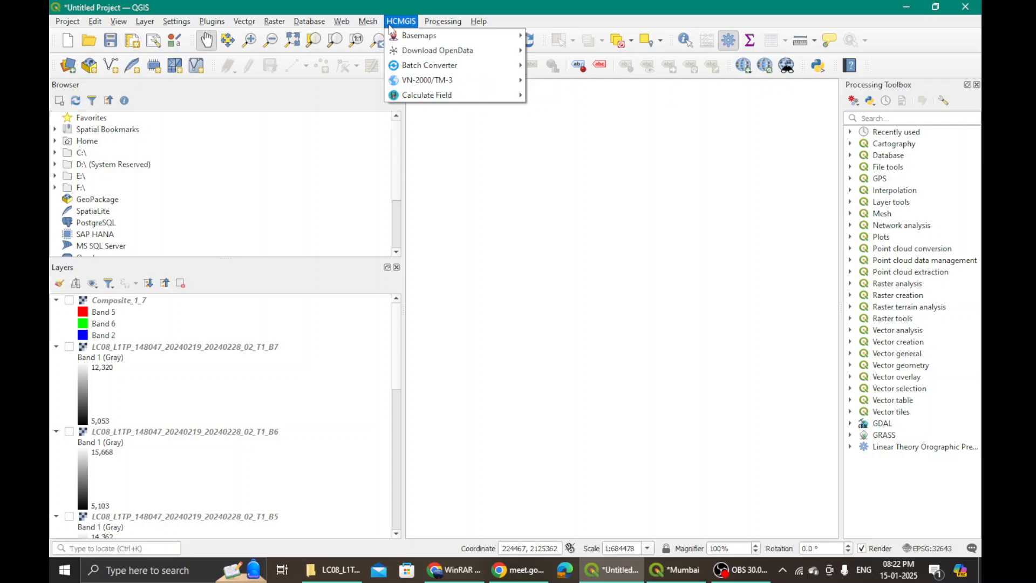
mouse_move(409, 38)
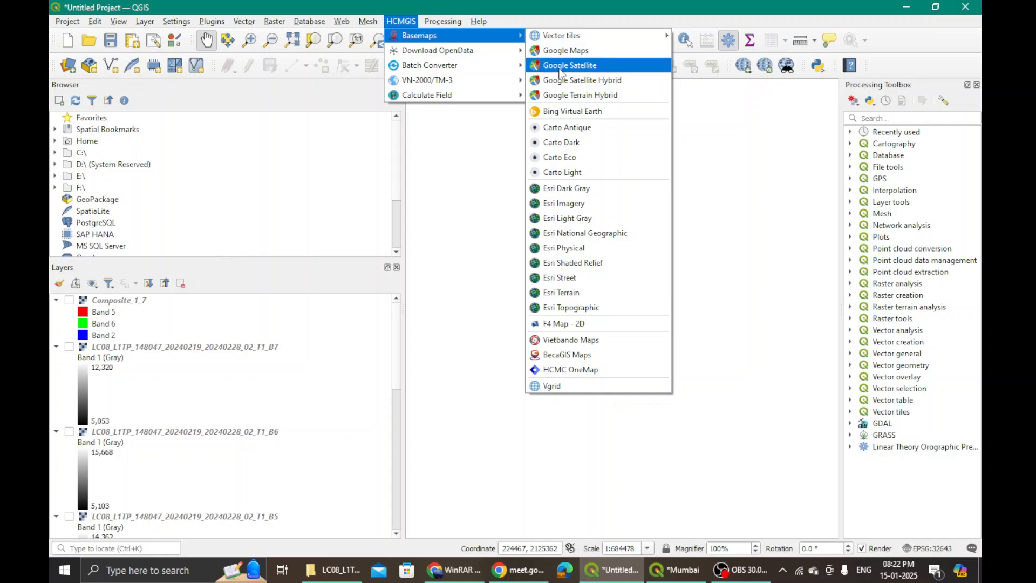
mouse_move(495, 85)
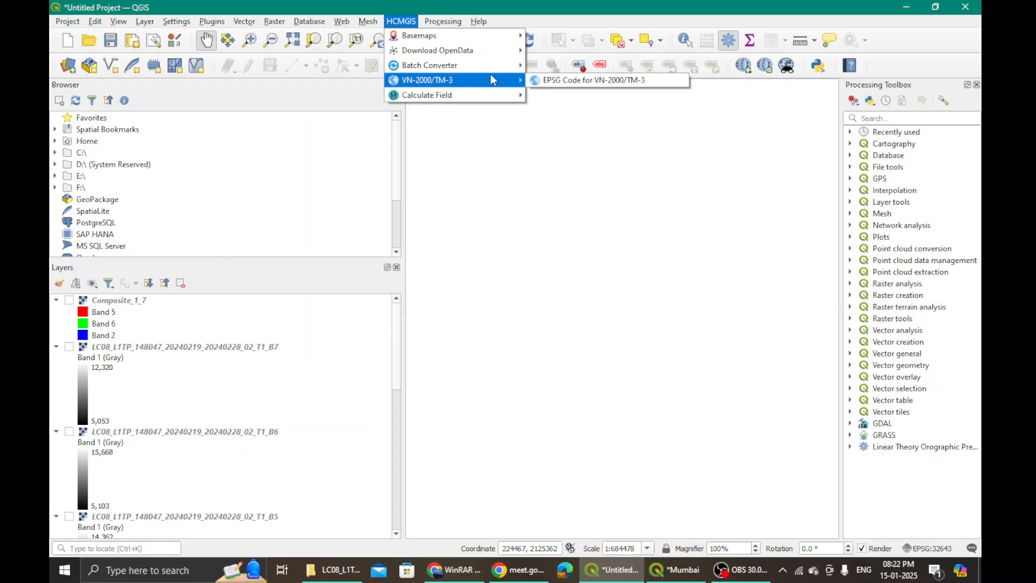
mouse_move(496, 54)
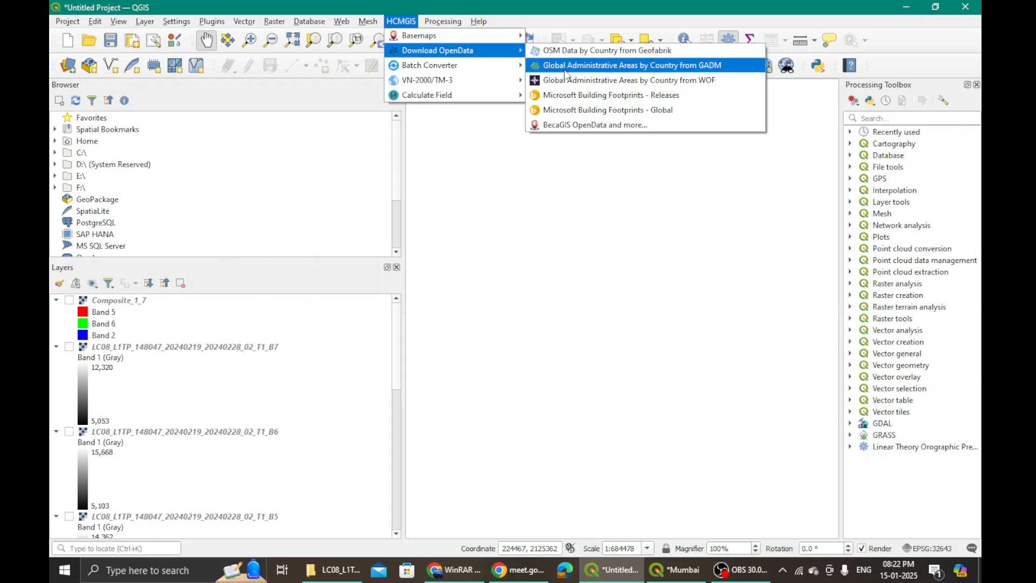
click(630, 66)
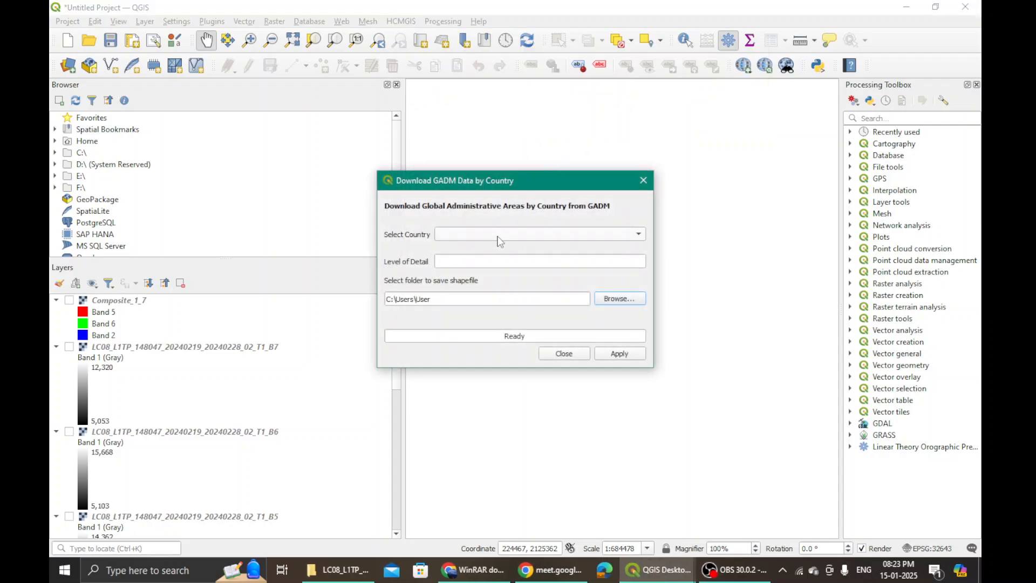
- Choose India as the GADM country and set the QGIS_Begin folder on the Desktop as the save location
click(500, 238)
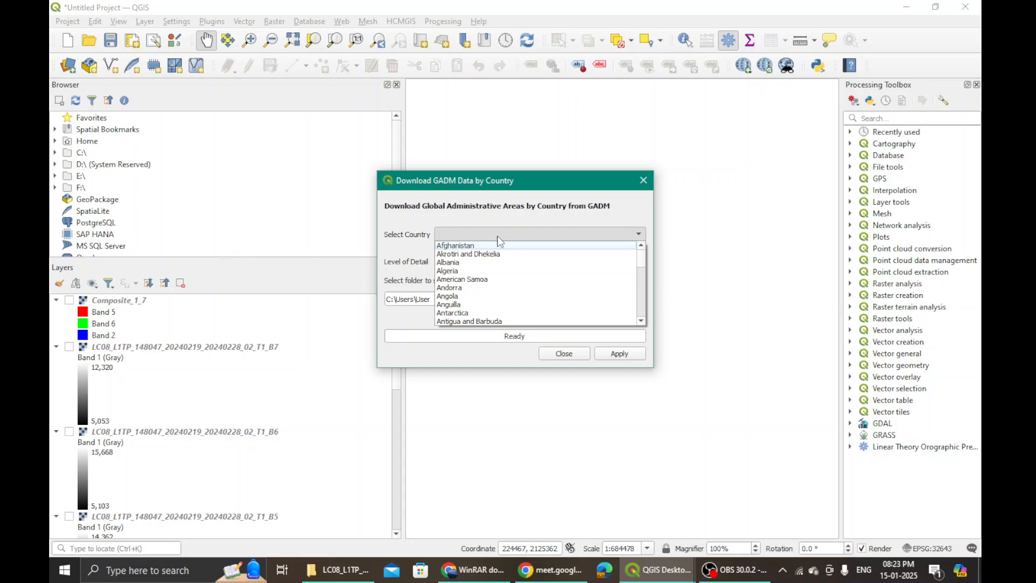
text(india)
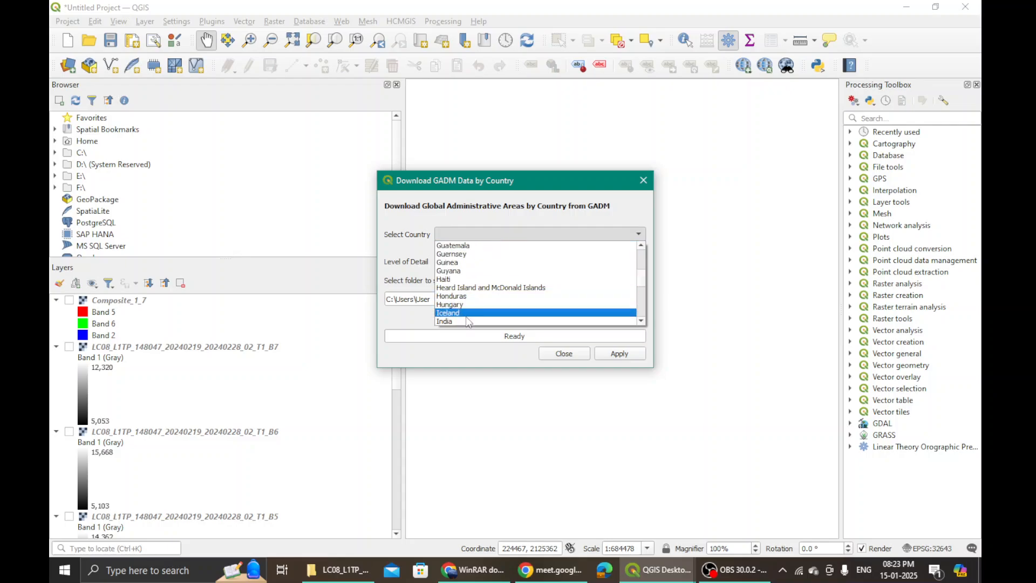
click(465, 320)
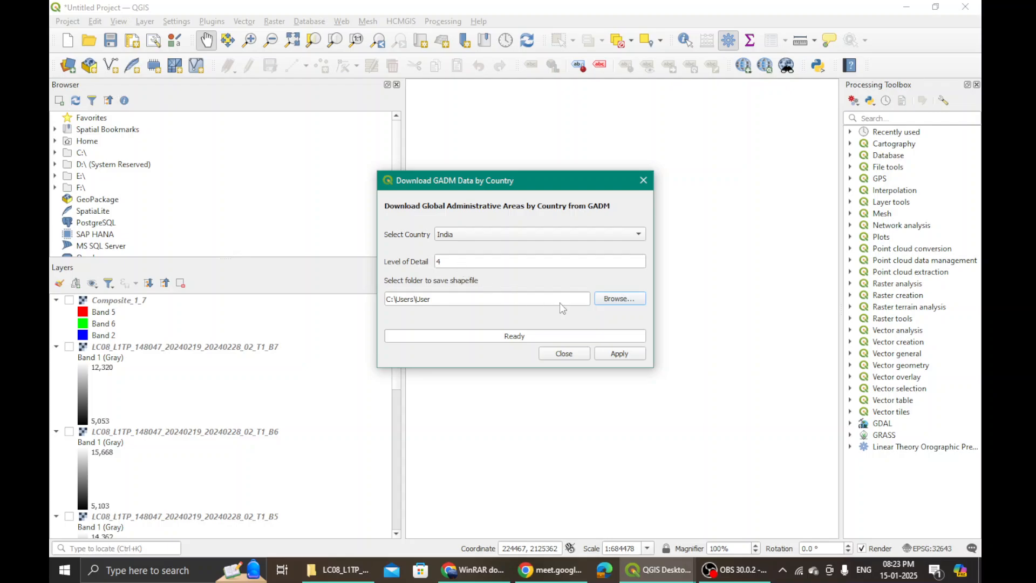
click(618, 300)
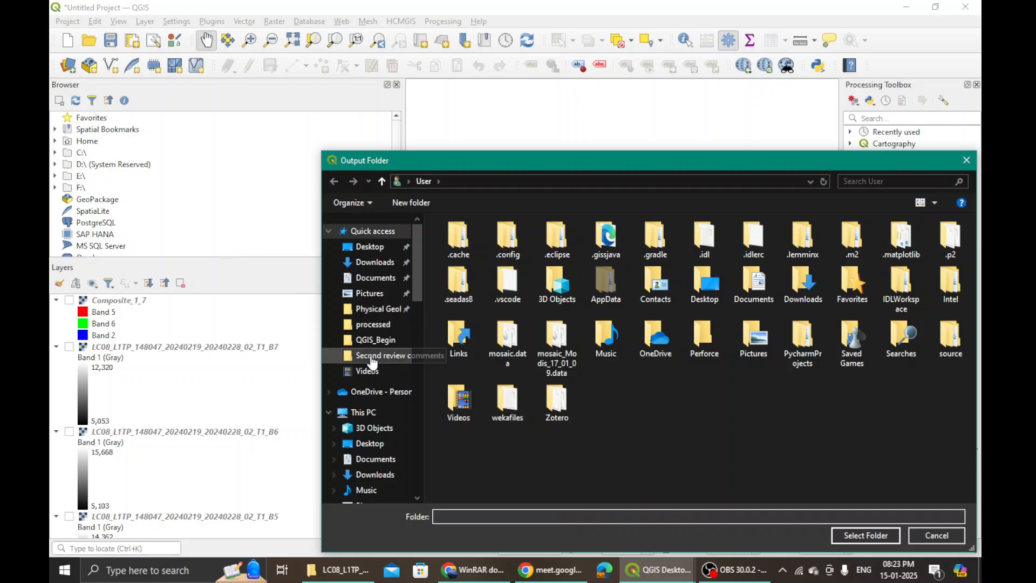
click(389, 340)
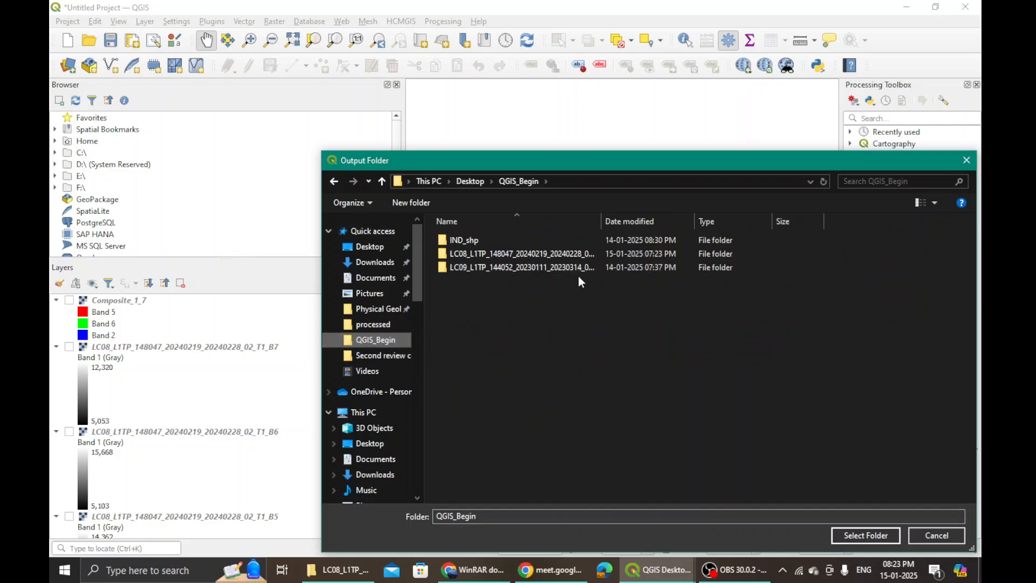
click(866, 535)
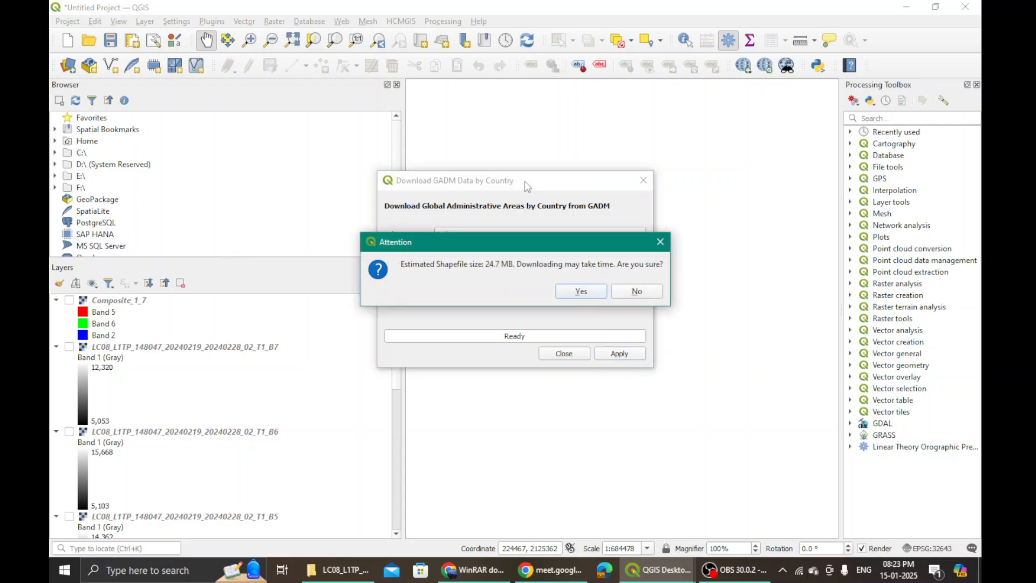
- Run the download of India's GADM boundaries, accept the size notice and close the download dialog once the layers load
click(581, 291)
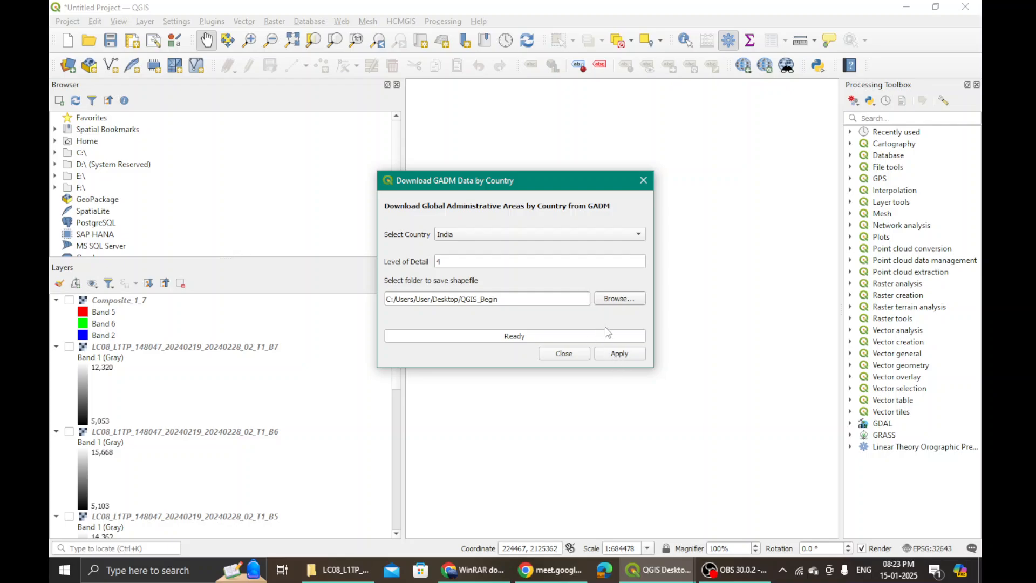
click(620, 355)
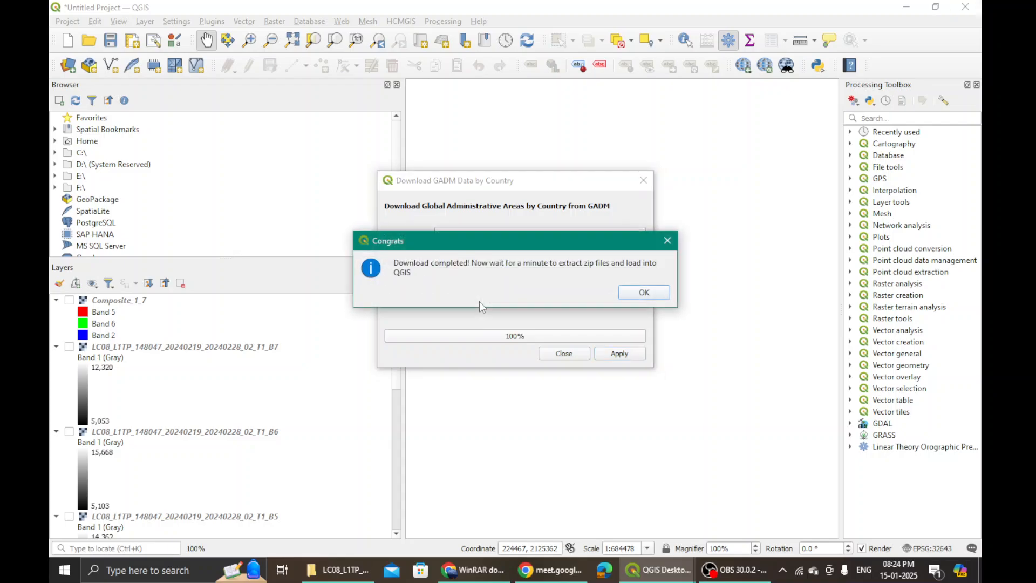
click(632, 295)
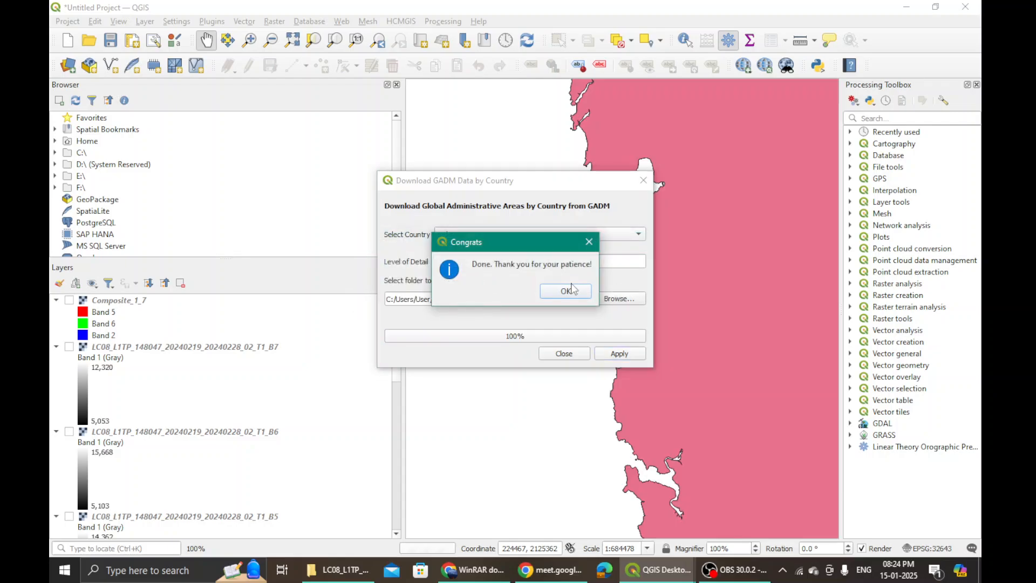
click(564, 291)
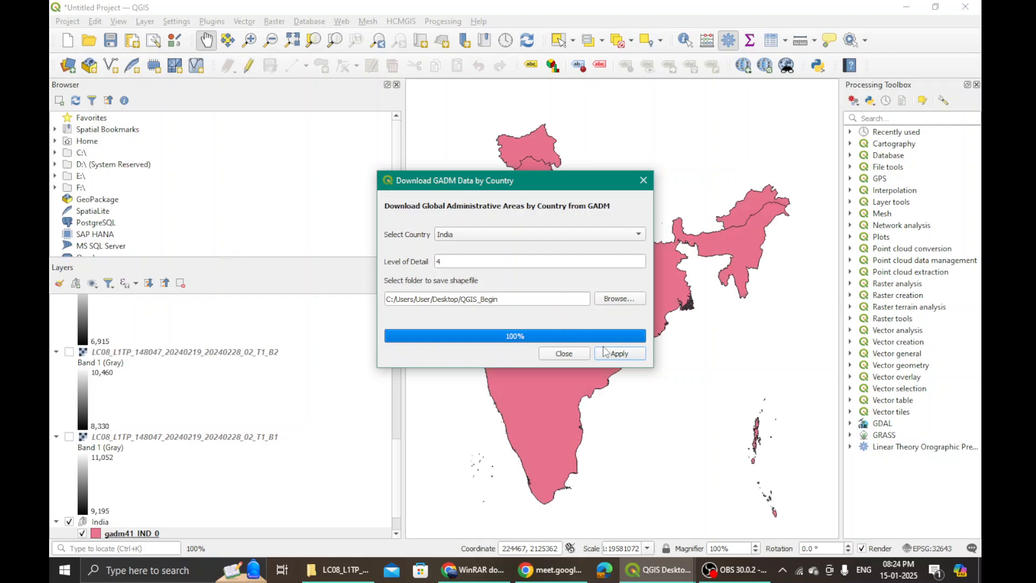
click(565, 353)
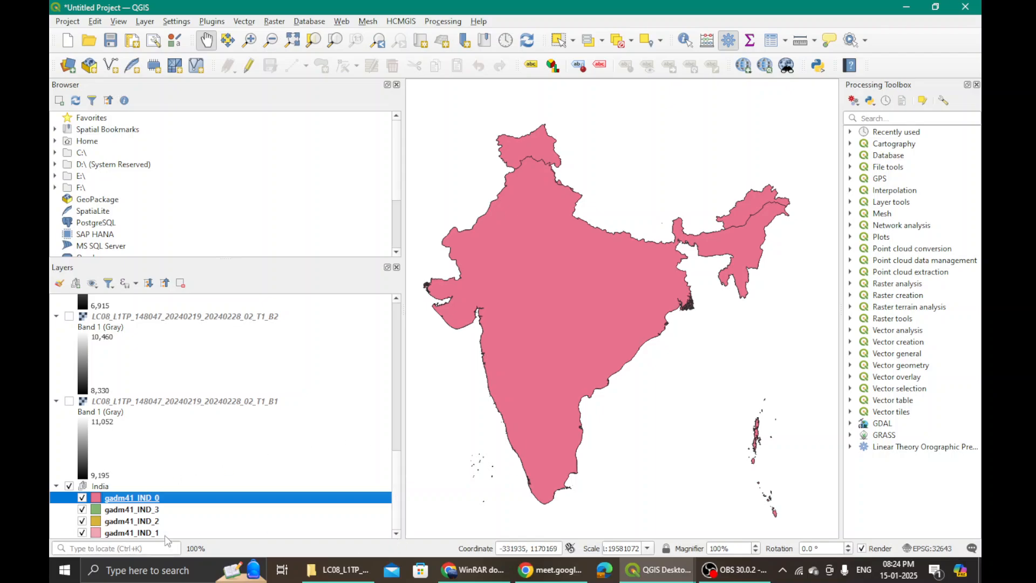
- Hide gadm41_IND_0, gadm41_IND_3 and gadm41_IND_2 so only the state boundaries of gadm41_IND_1 are drawn
click(82, 498)
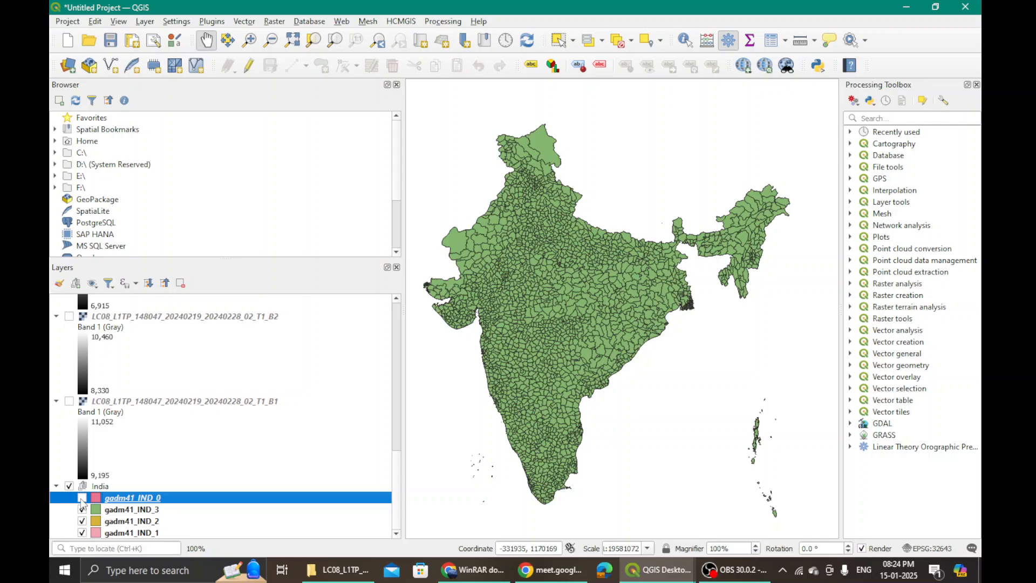
click(82, 509)
click(82, 522)
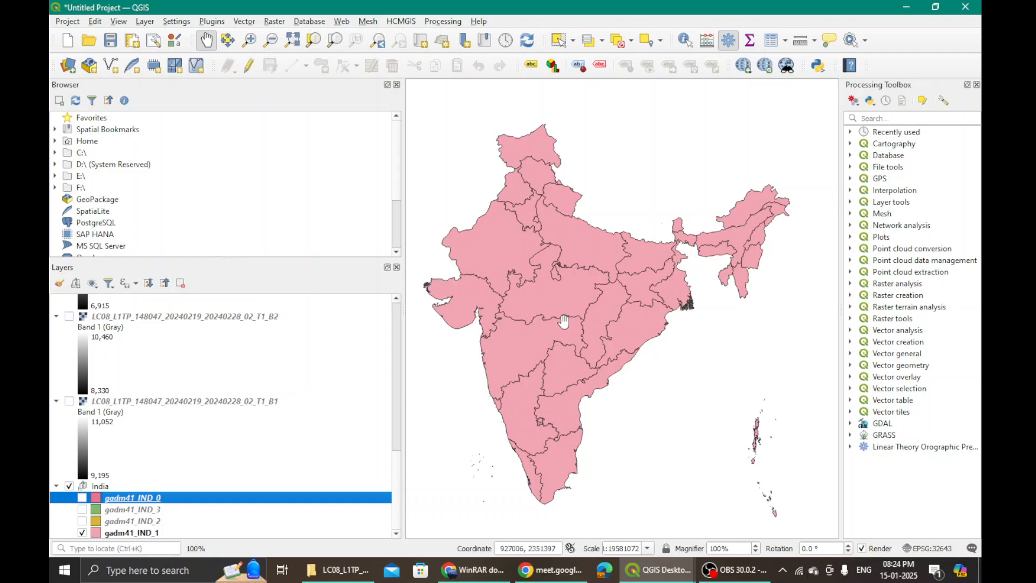
drag(594, 301, 621, 266)
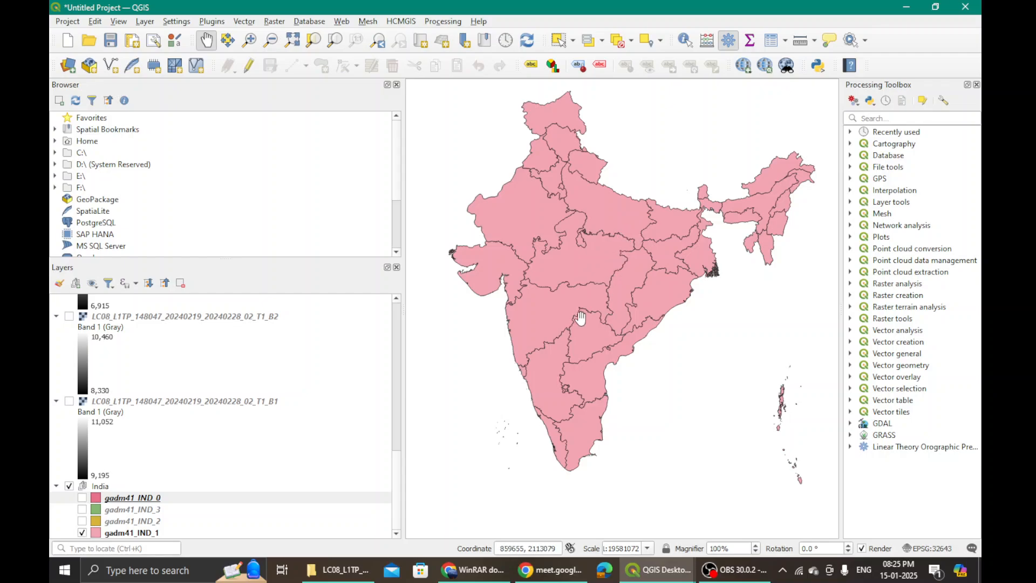
click(397, 462)
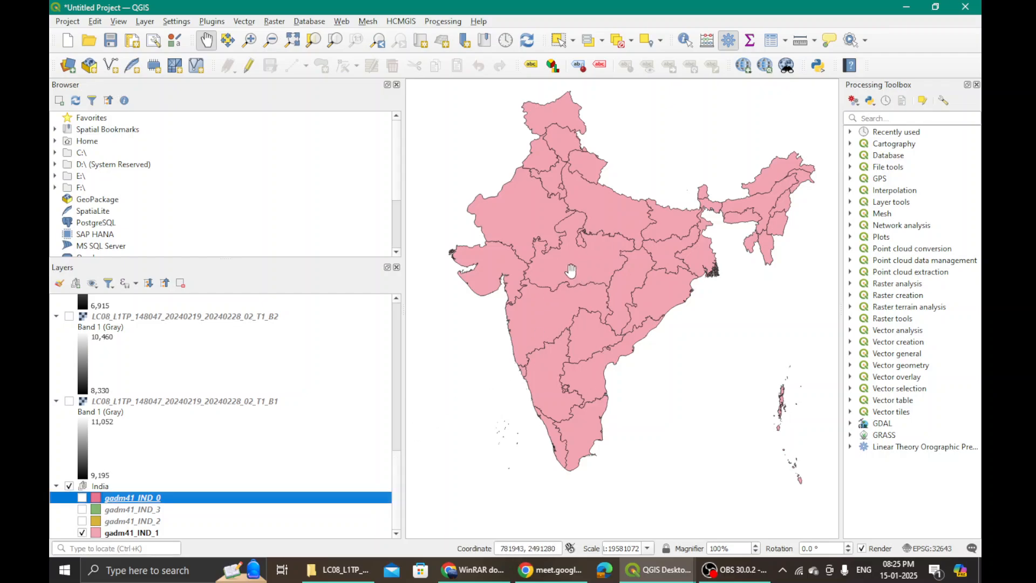
- Show the district boundaries of gadm41_IND_2 around the Mumbai coast
click(82, 521)
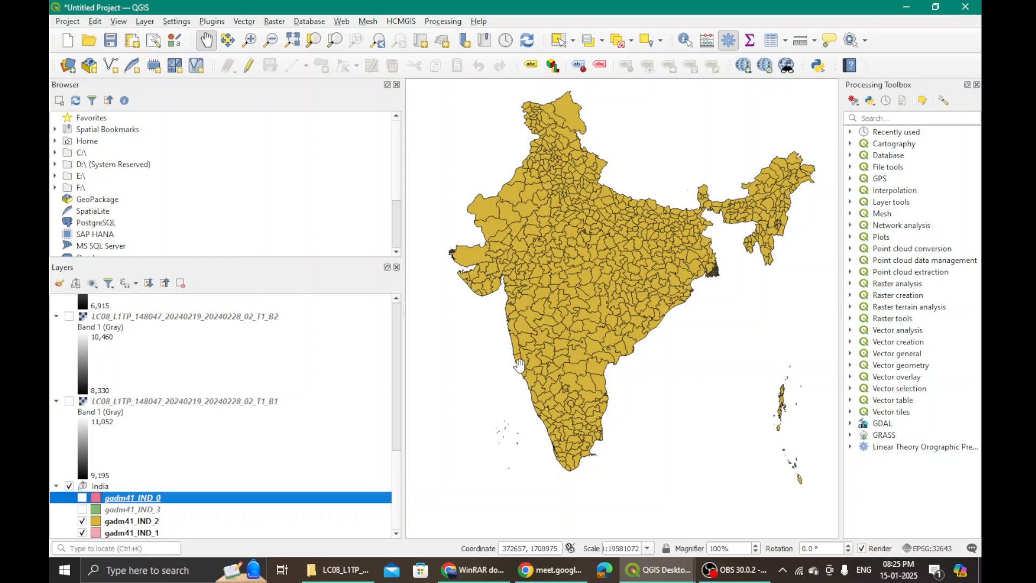
scroll(510, 322, up, 1)
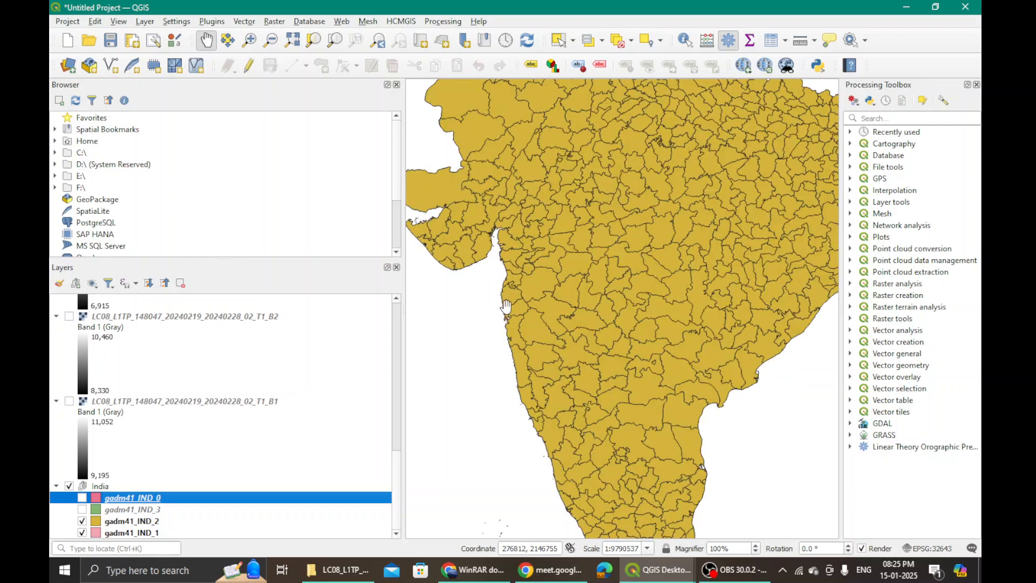
scroll(509, 320, up, 2)
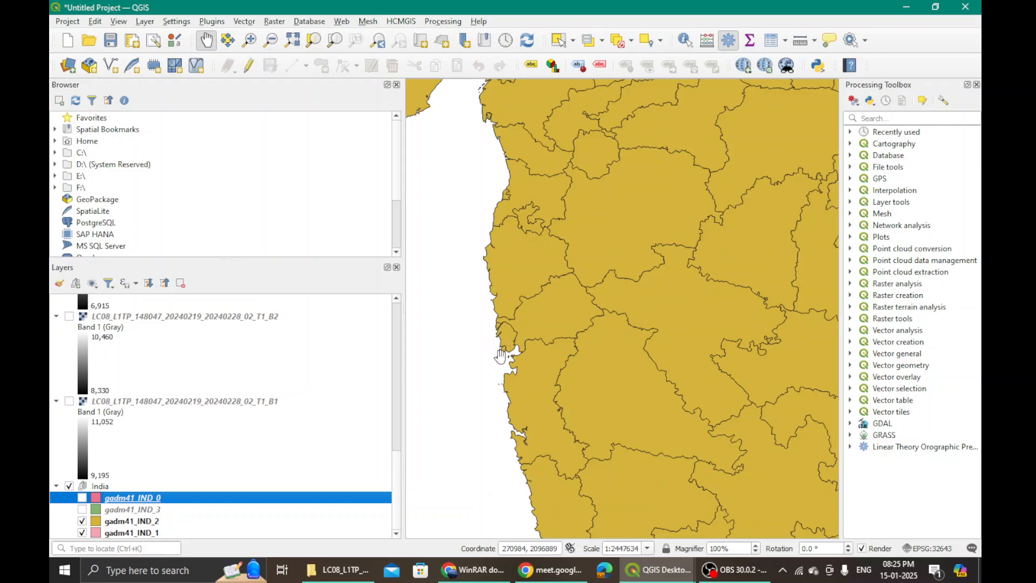
scroll(502, 345, up, 1)
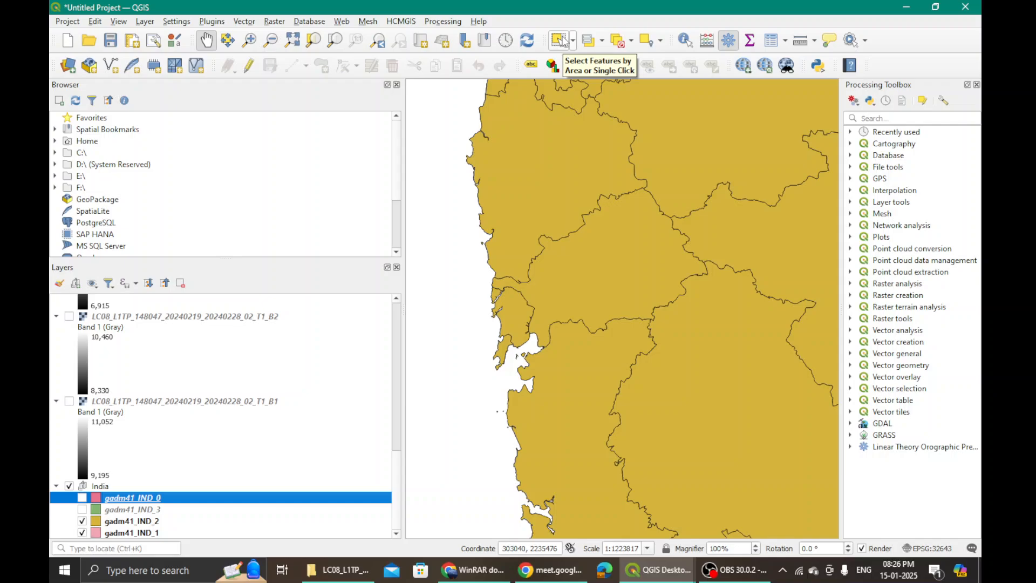
- Try to select the Mumbai district polygon on the map with Select Features by Area or Single Click
click(561, 42)
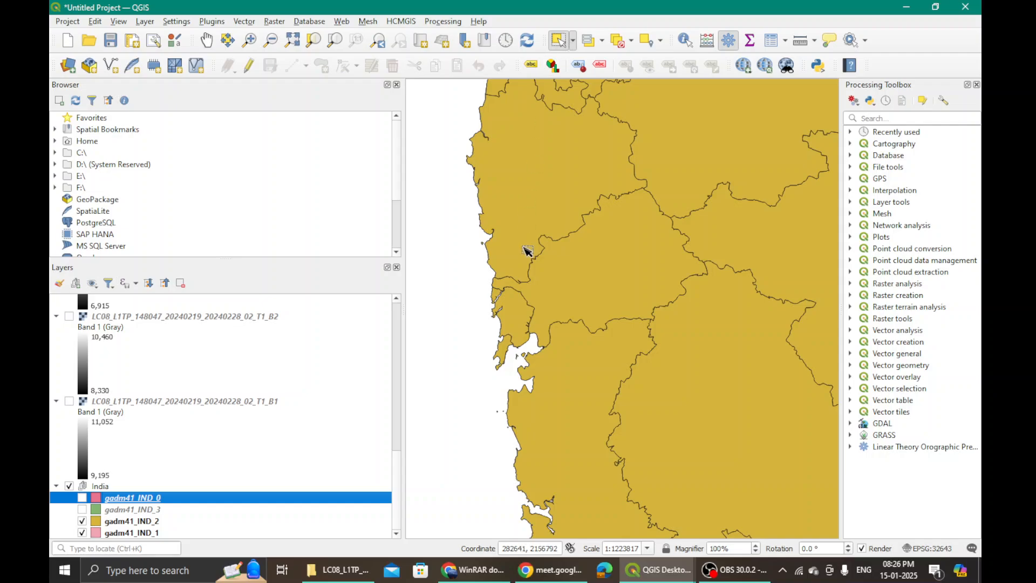
click(515, 324)
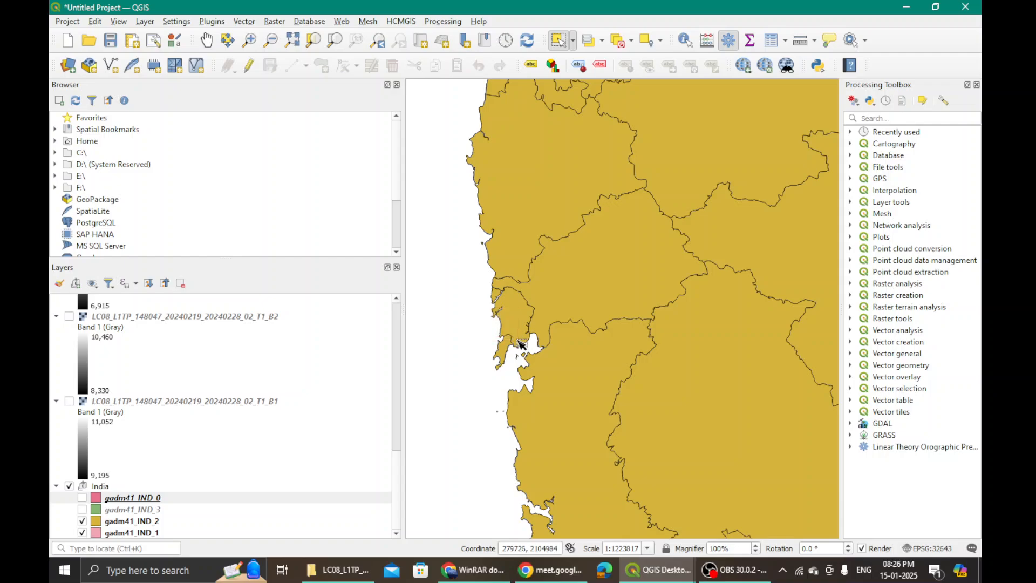
right_click(515, 323)
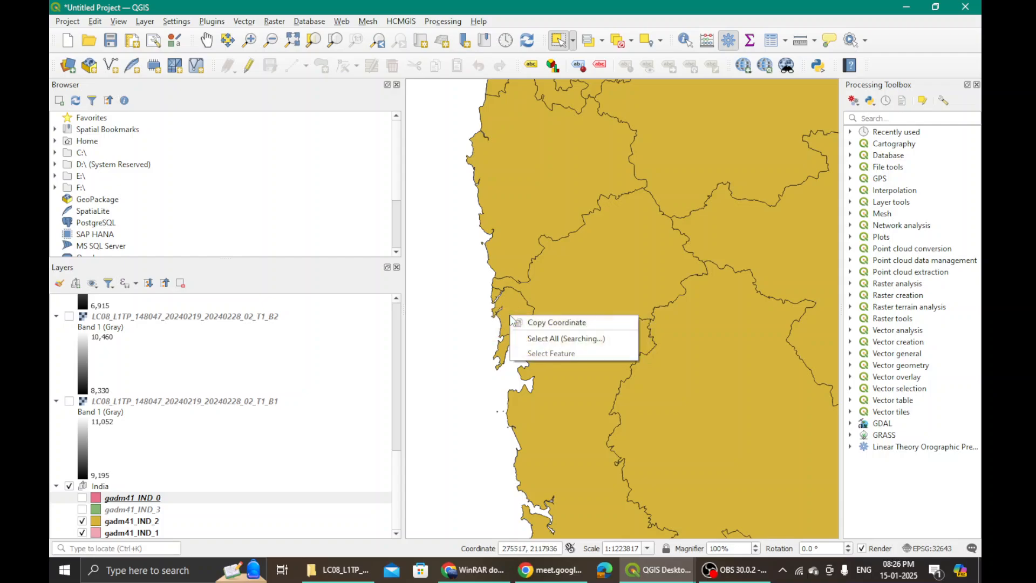
click(504, 309)
right_click(509, 312)
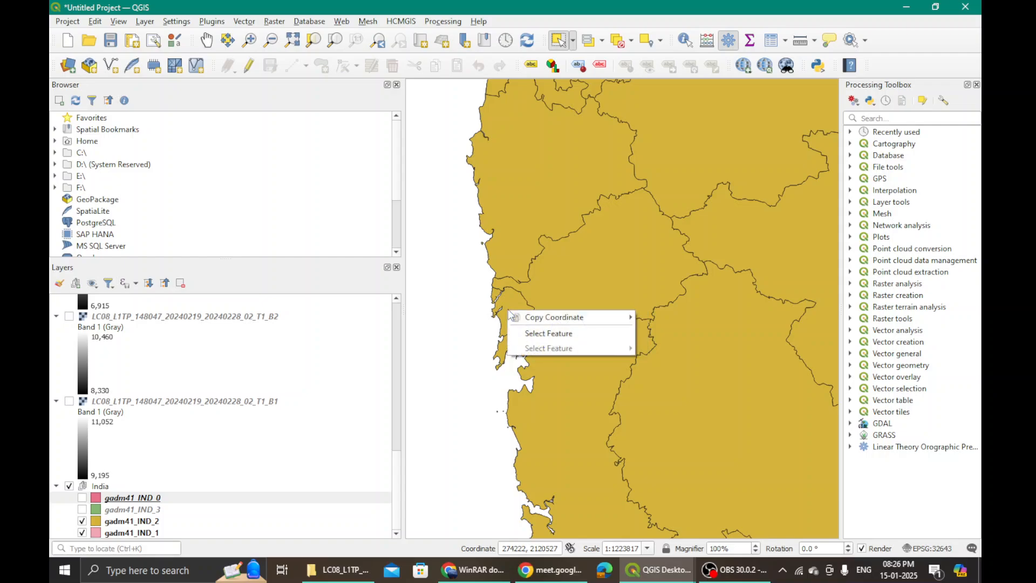
click(516, 335)
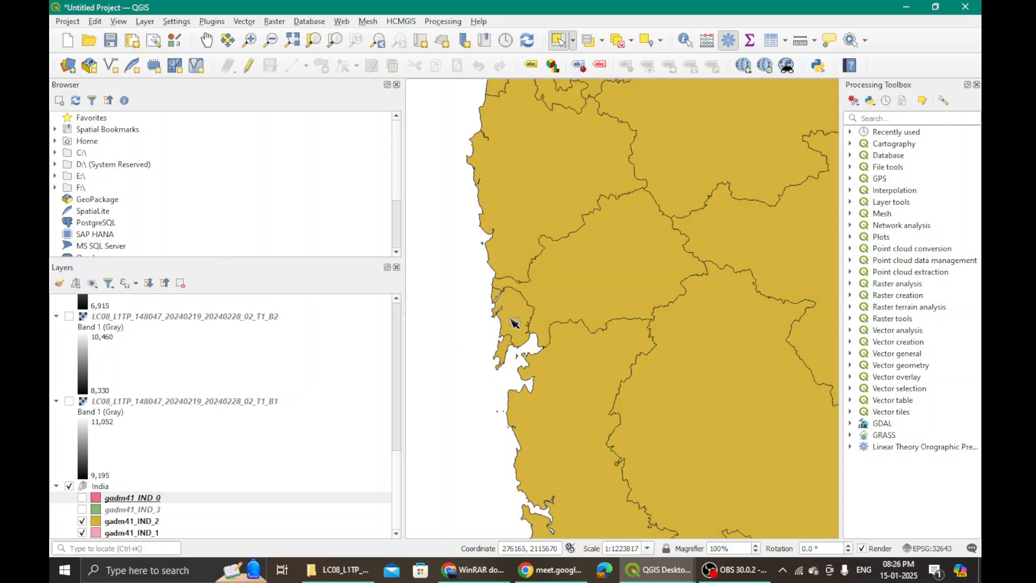
- Hide gadm41_IND_1 and try again to select the Mumbai district polygon on the map
click(82, 533)
click(511, 333)
click(398, 476)
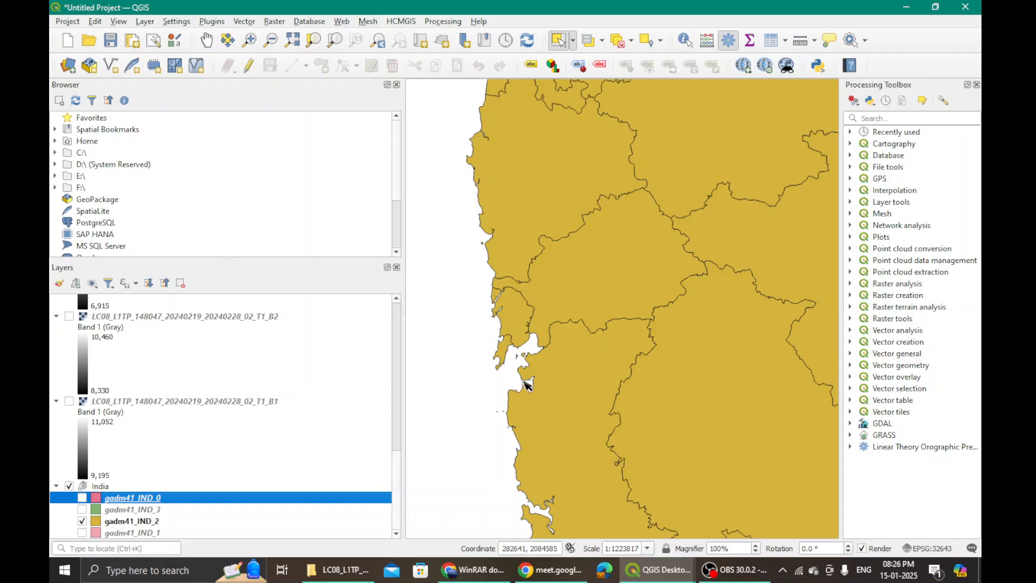
scroll(527, 383, down, 1)
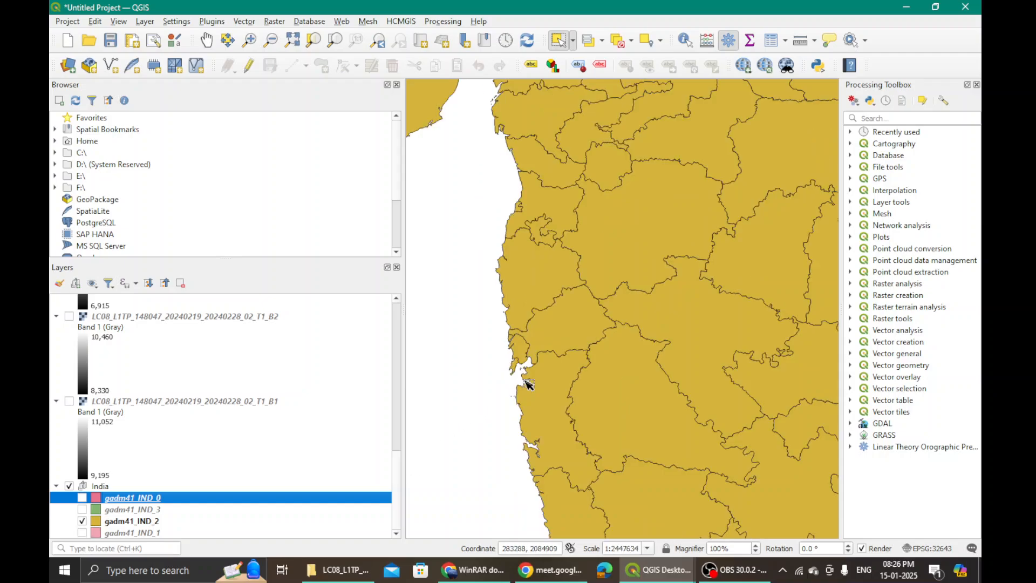
- Open the attribute table of gadm41_IND_2 and locate Maharashtra's Mumbai districts in the NAME_2 column
right_click(122, 523)
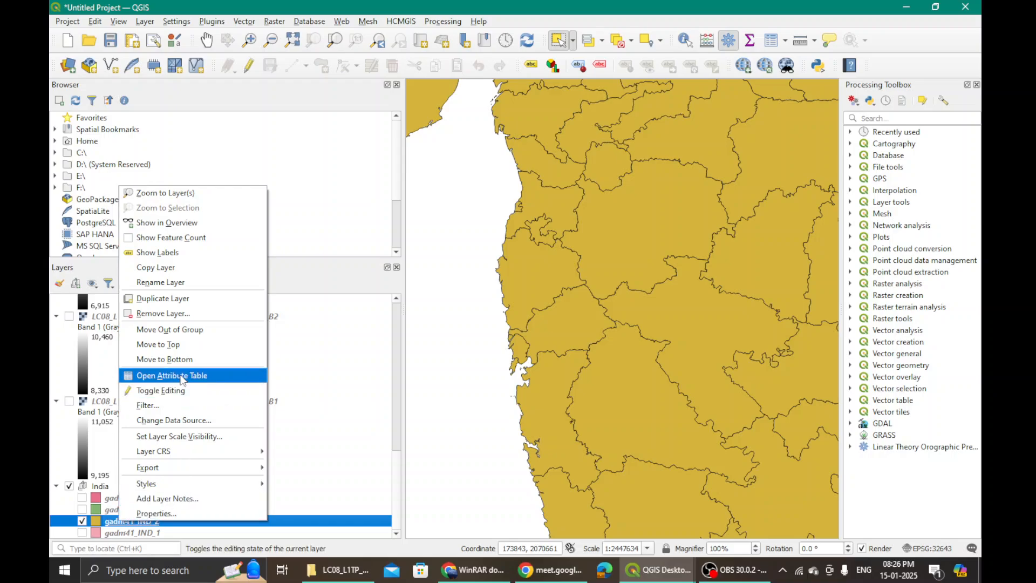
click(182, 376)
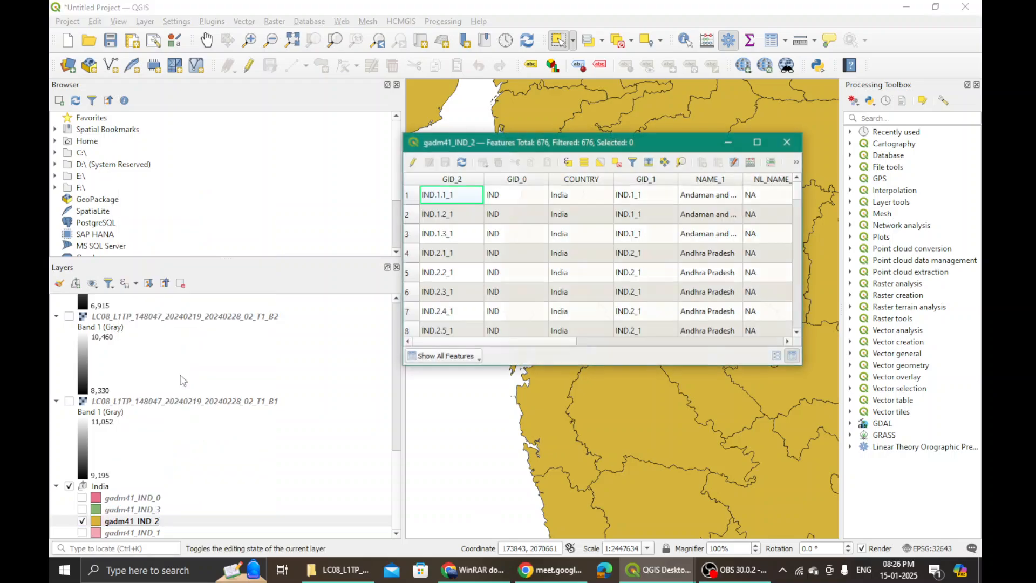
click(683, 164)
drag(800, 193, 801, 261)
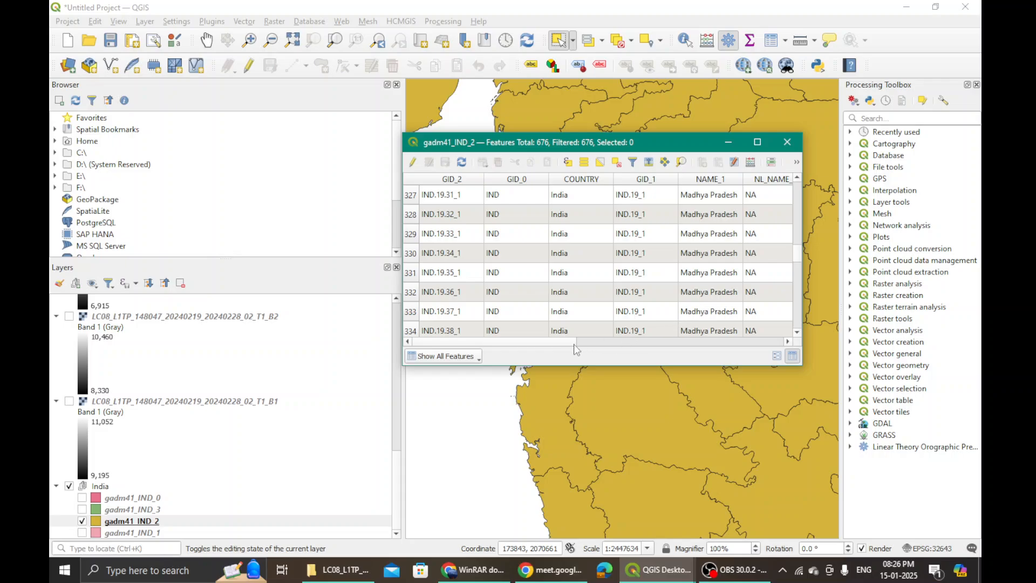
drag(573, 342, 644, 346)
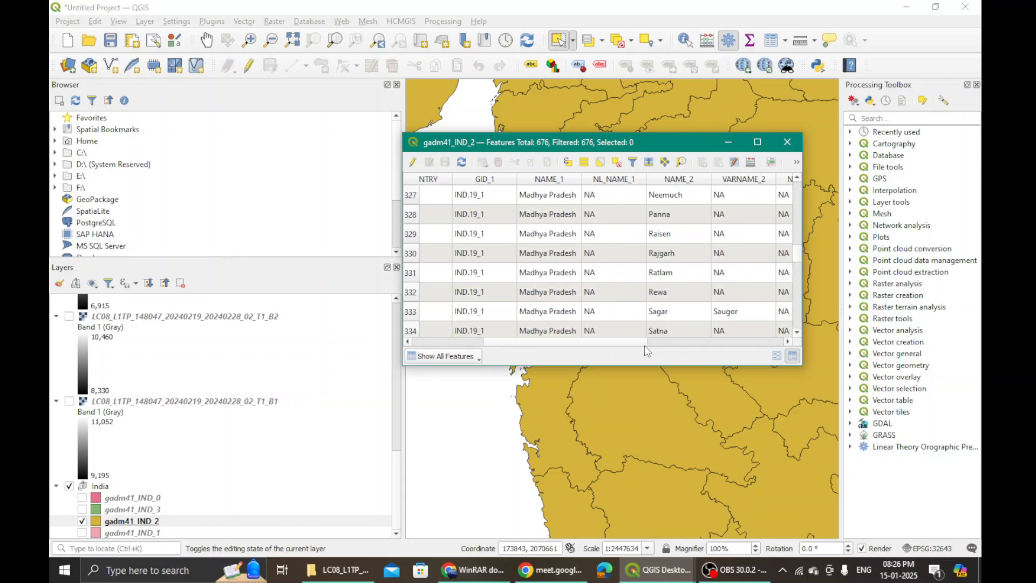
scroll(658, 270, down, 3)
scroll(658, 270, down, 6)
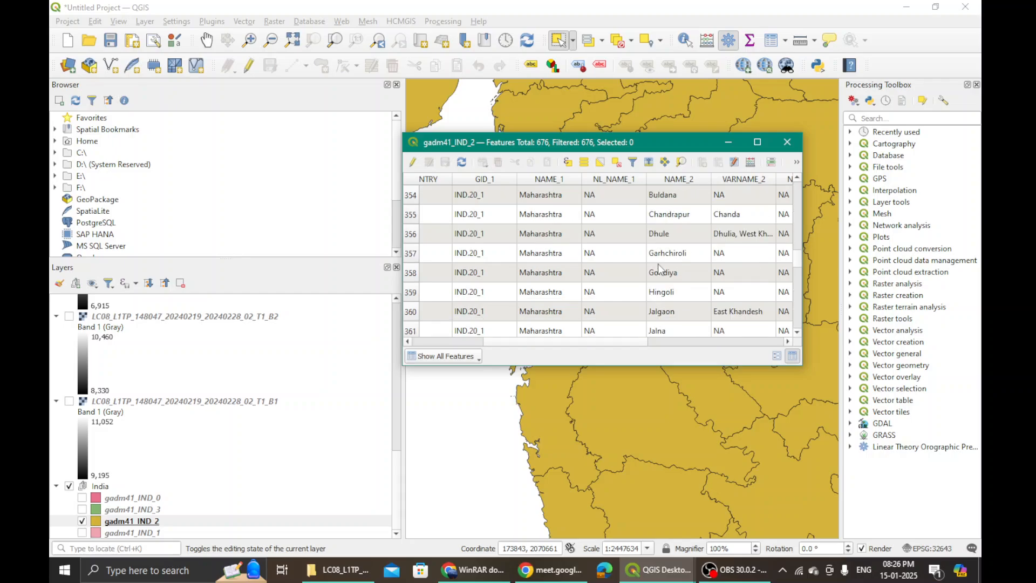
scroll(693, 289, down, 3)
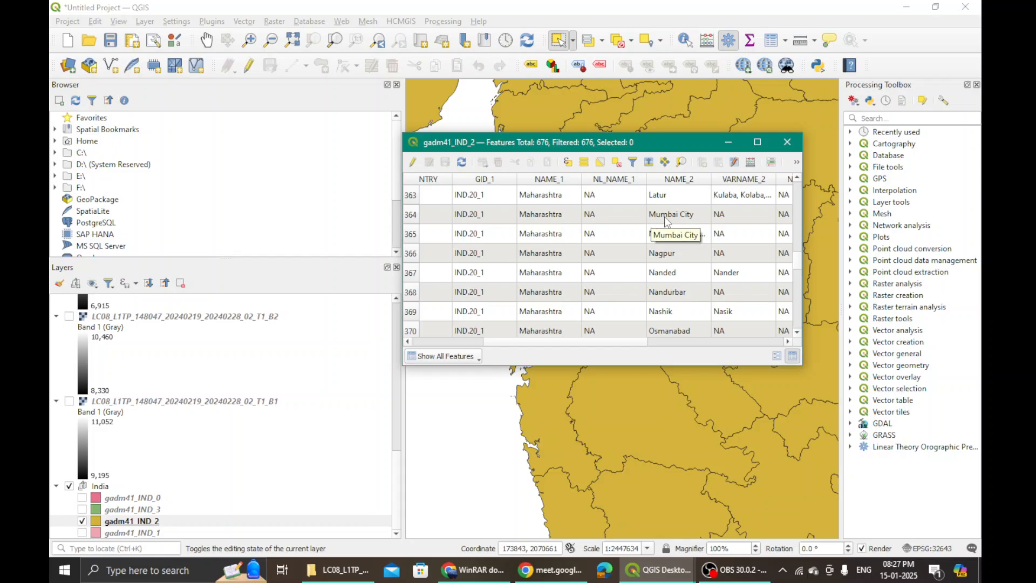
- Select the Mumbai City record, move the table clear of the Mumbai coast and select the Mumbai Suburban record instead
click(408, 218)
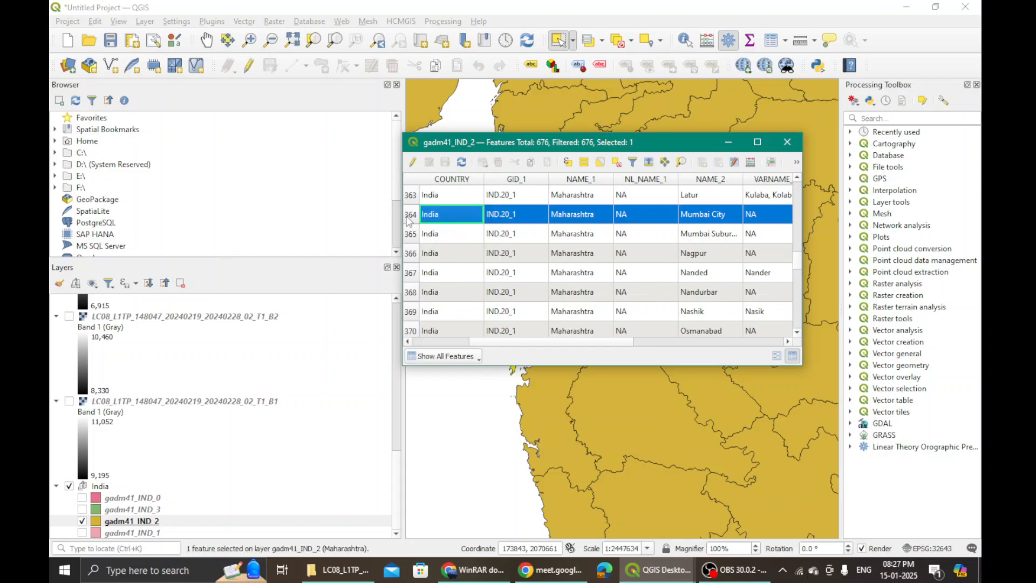
drag(579, 143, 804, 118)
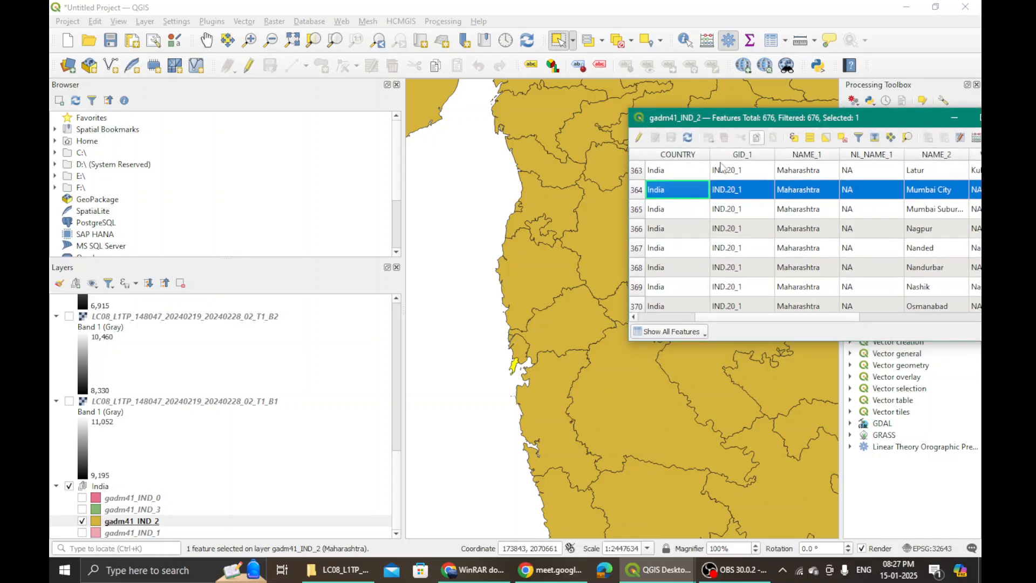
click(641, 216)
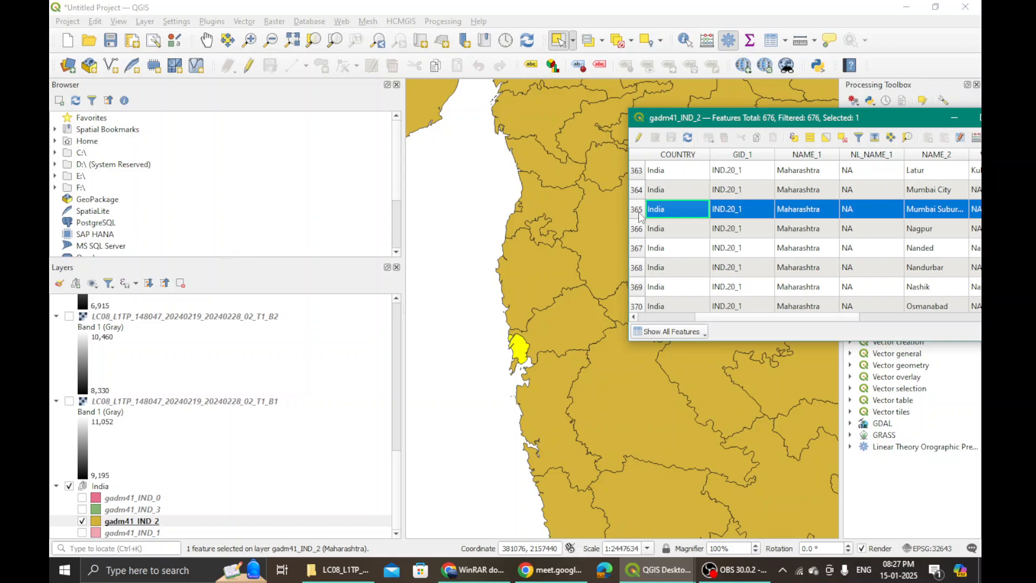
- Add the Mumbai City record to the selection and export the selected features as the GeoPackage Mumbai in the QGIS_Begin folder
ctrl+click(640, 194)
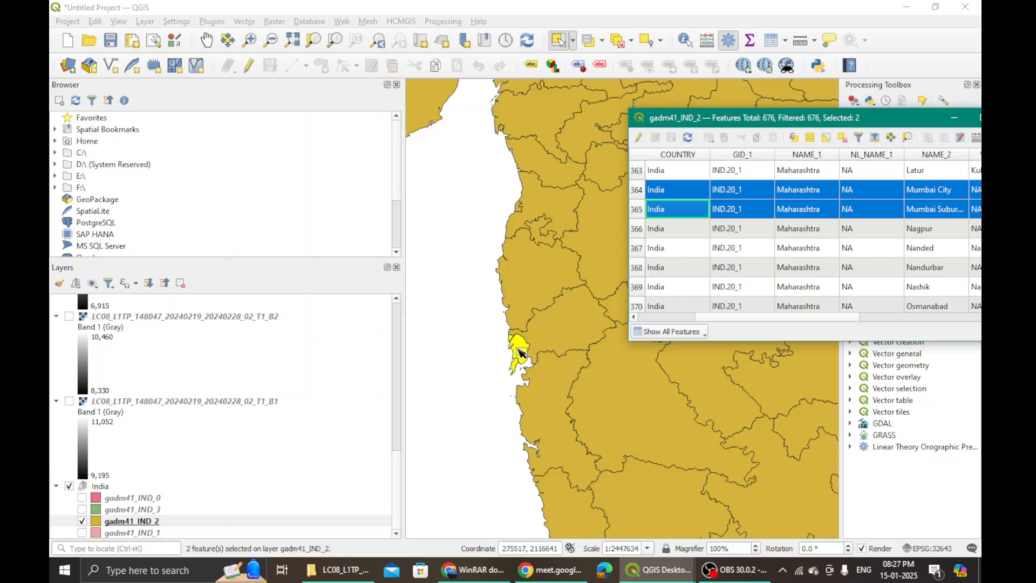
right_click(139, 522)
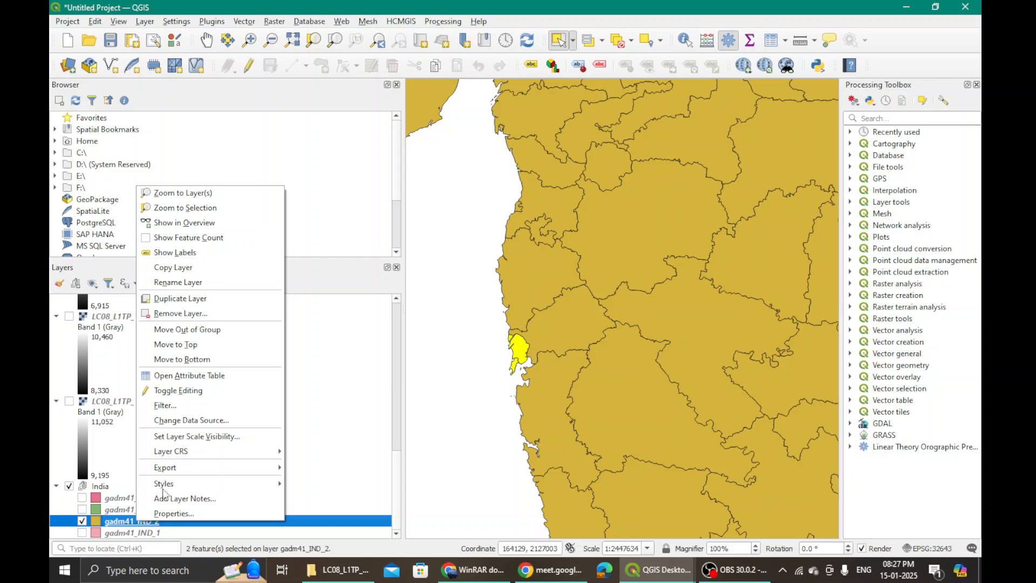
mouse_move(173, 474)
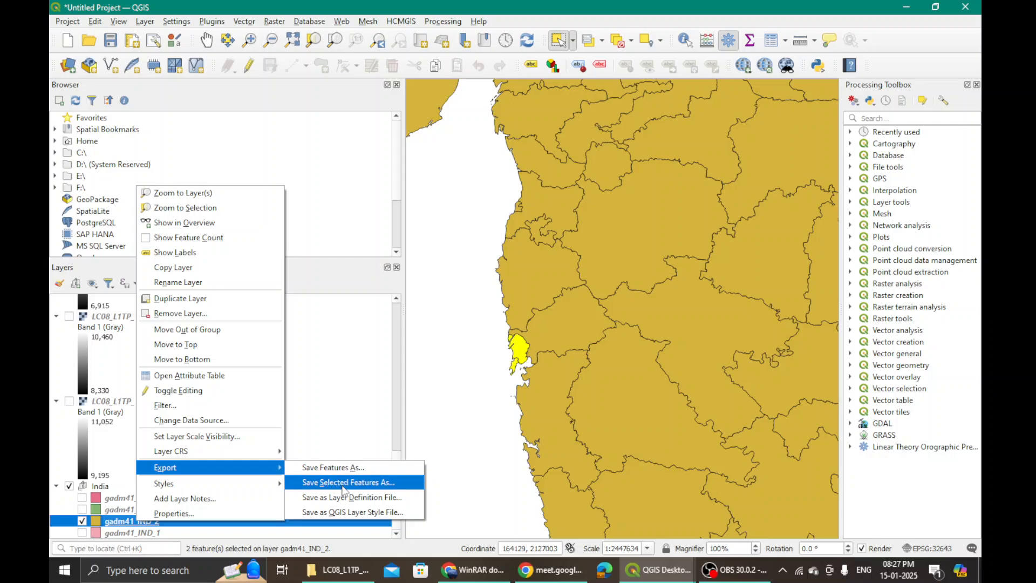
click(377, 486)
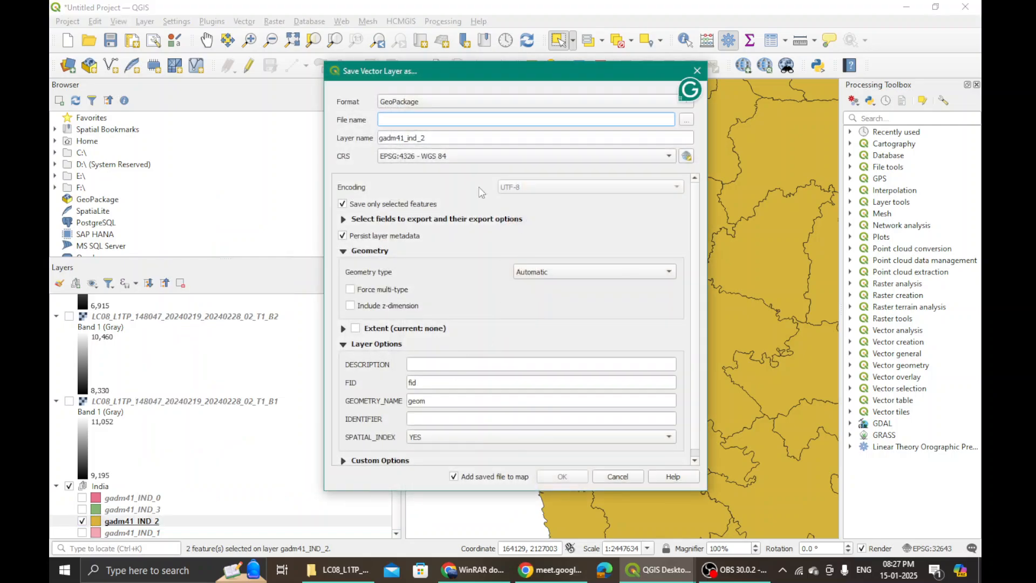
click(686, 120)
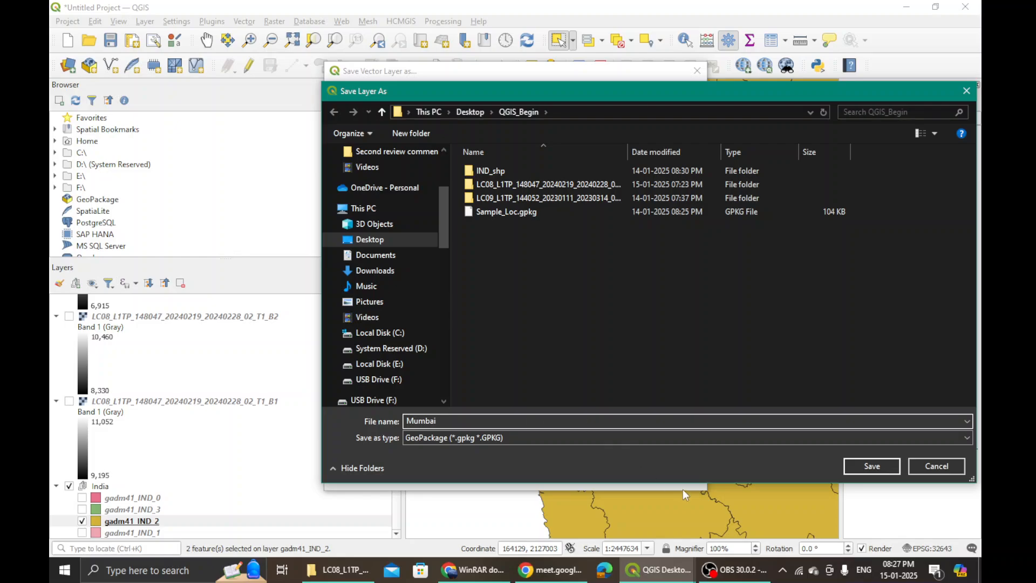
click(888, 468)
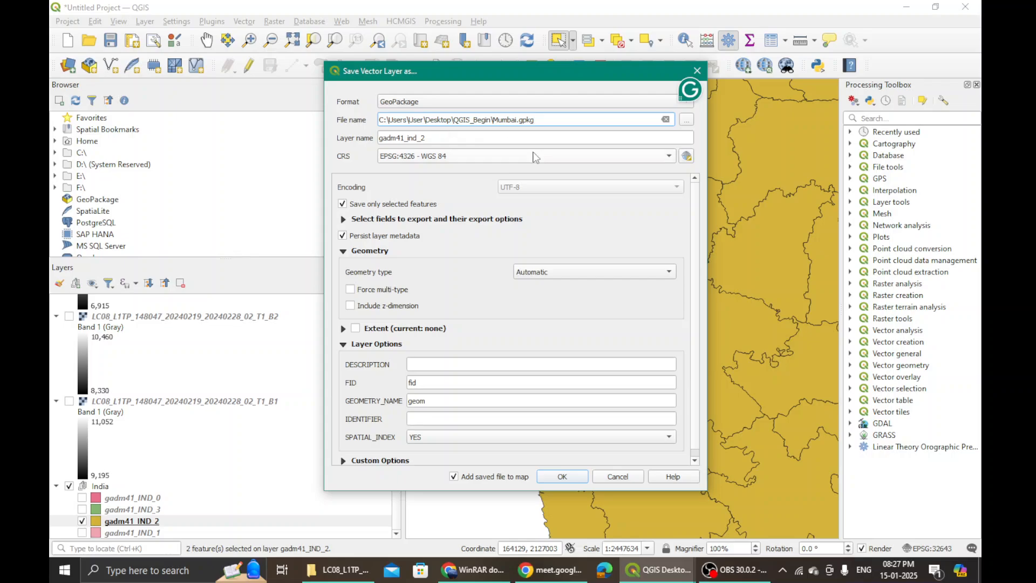
click(564, 477)
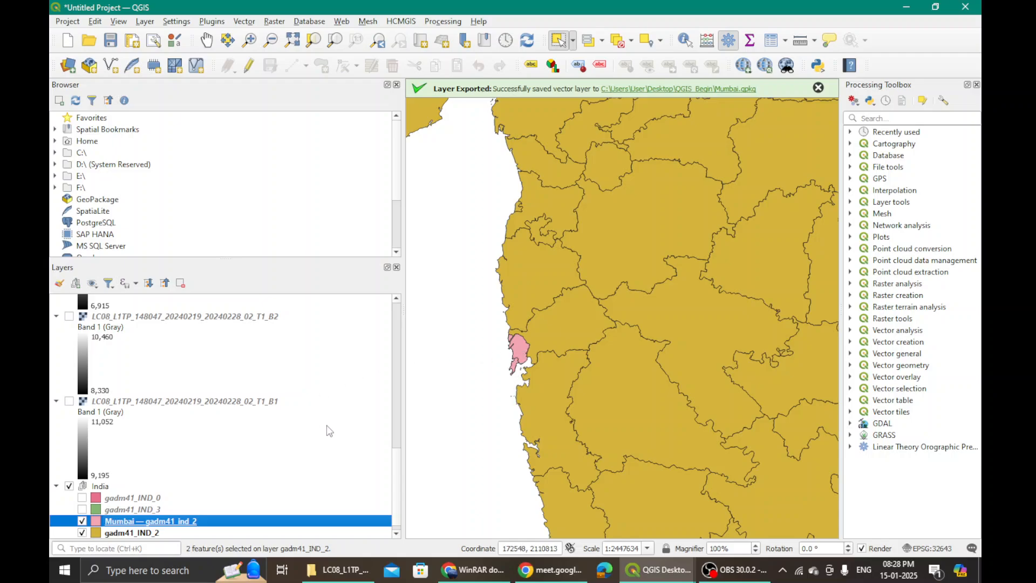
- Hide the gadm41_IND_2 layer and show the gadm41_IND_1 state boundaries beneath the exported Mumbai layer
scroll(398, 491, down, 1)
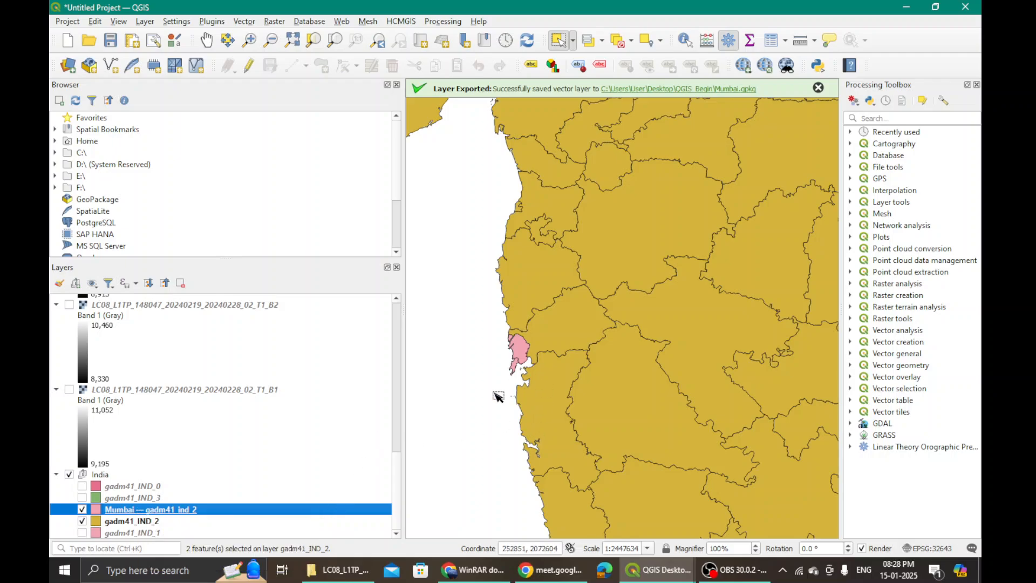
scroll(497, 396, down, 1)
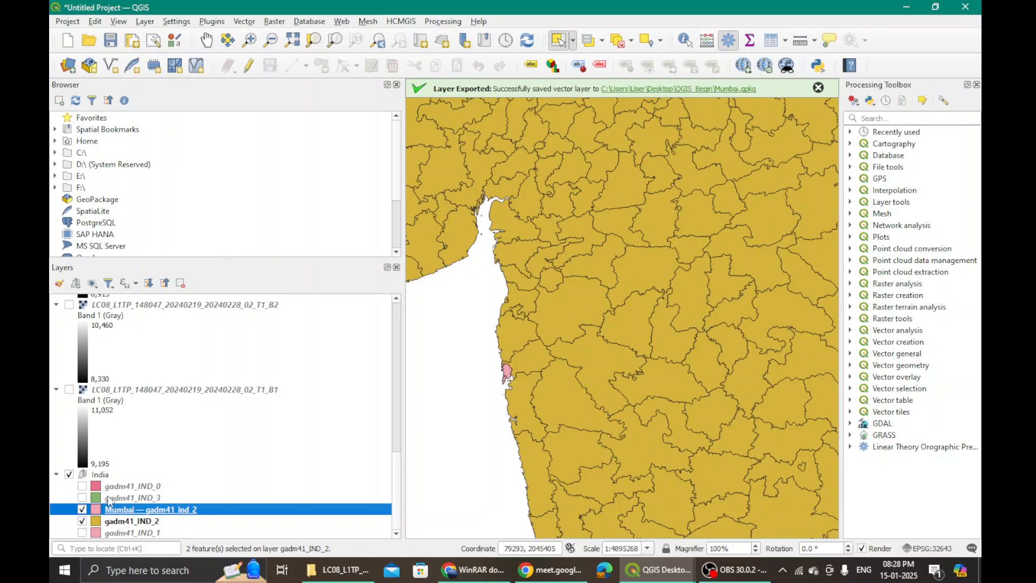
click(82, 521)
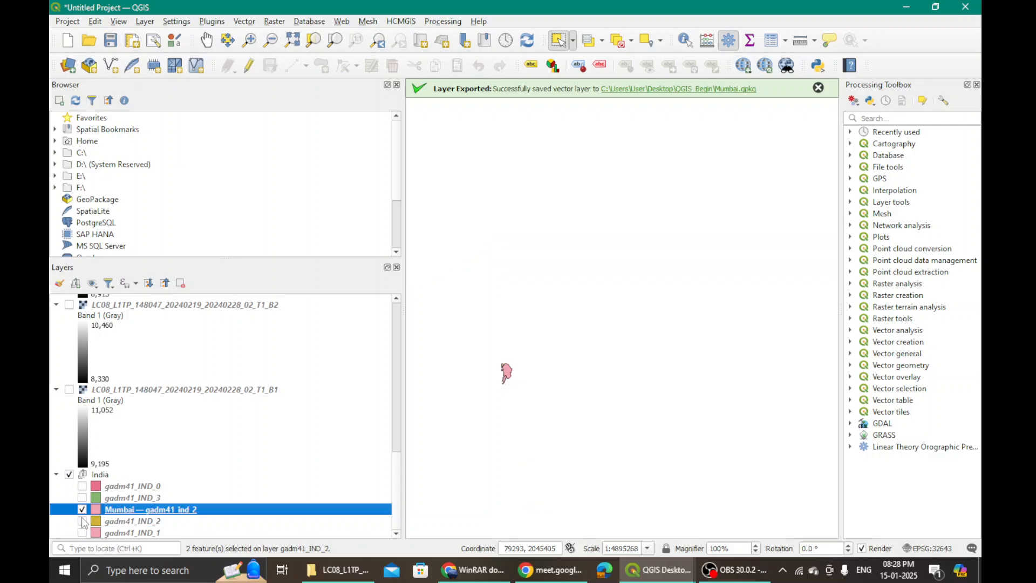
click(82, 522)
click(82, 521)
click(82, 532)
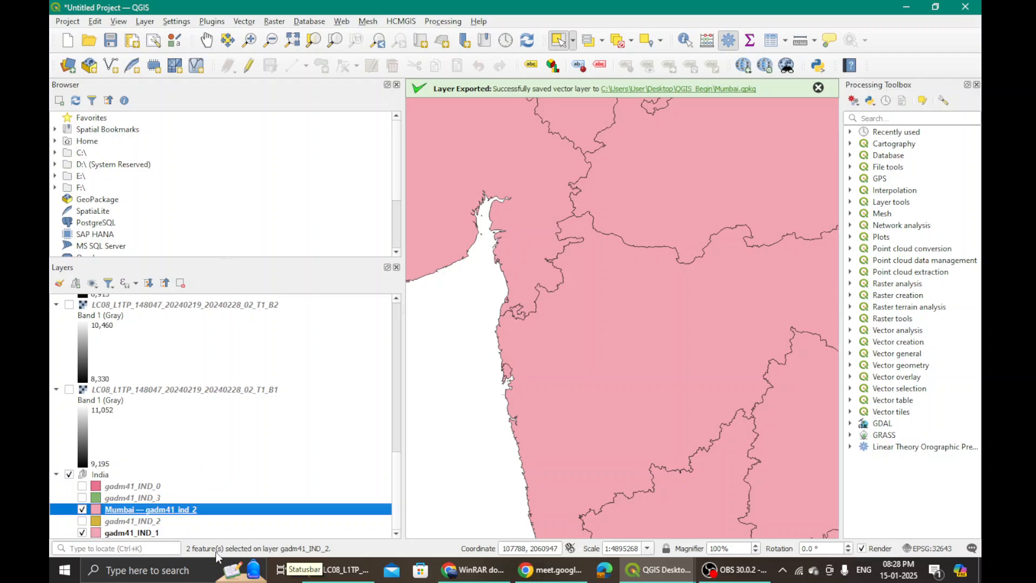
- Set the fill colour of the exported Mumbai layer to blue, #1313f3, and apply it
right_click(152, 510)
click(177, 507)
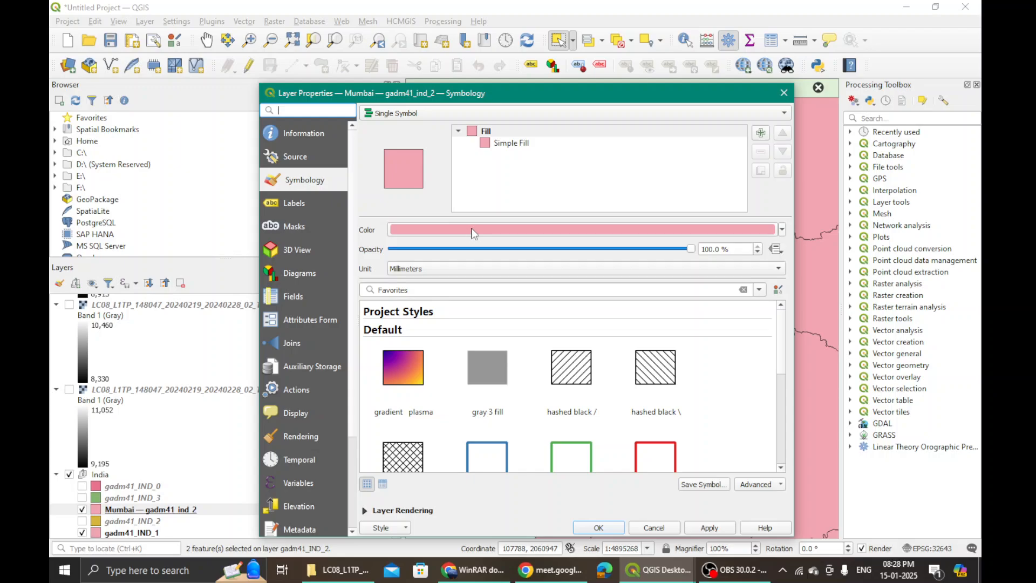
click(472, 229)
drag(312, 260, 352, 242)
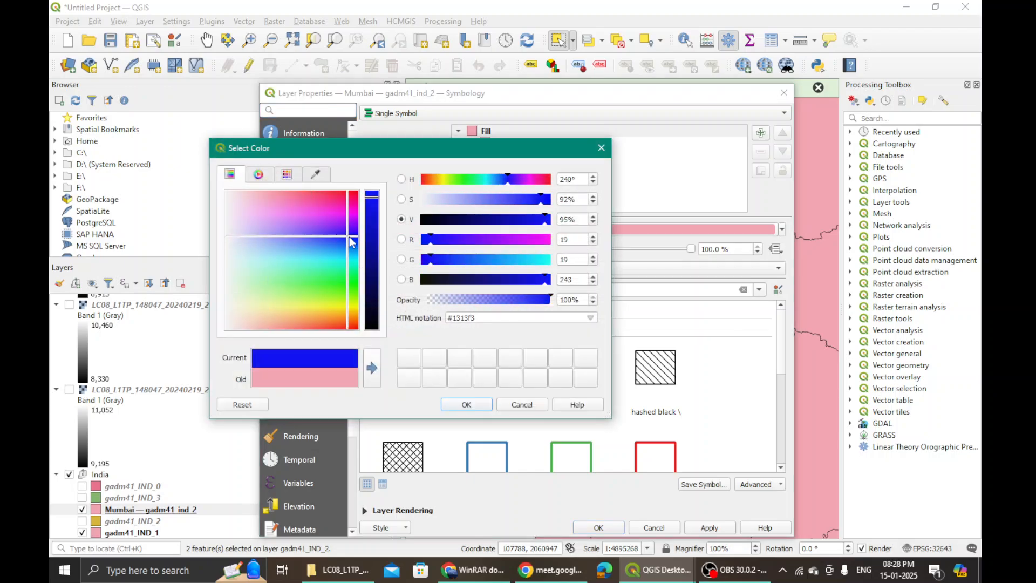
click(463, 409)
click(710, 529)
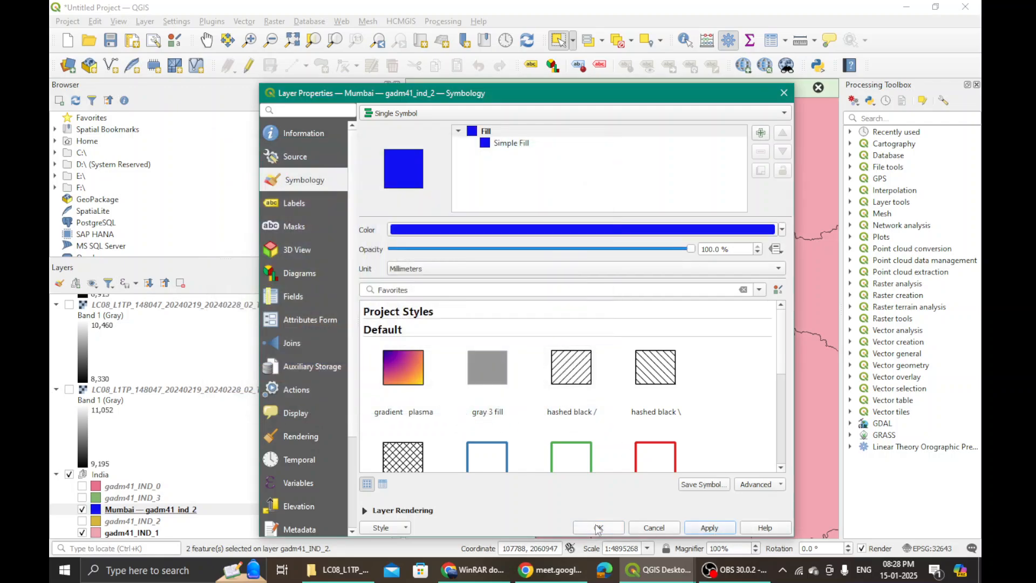
click(598, 528)
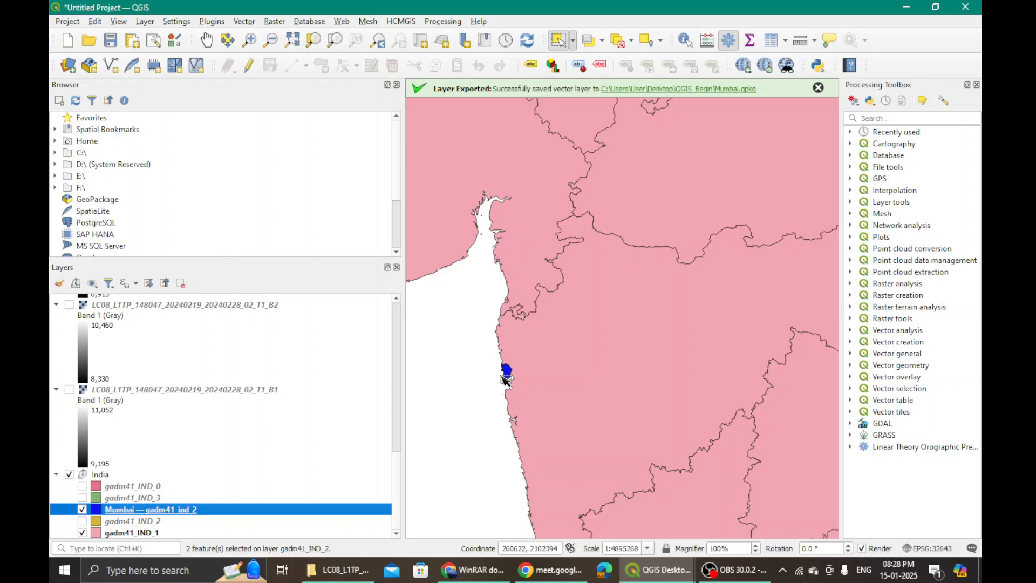
- Open the symbology properties of the gadm41_IND_1 layer
right_click(103, 534)
click(128, 525)
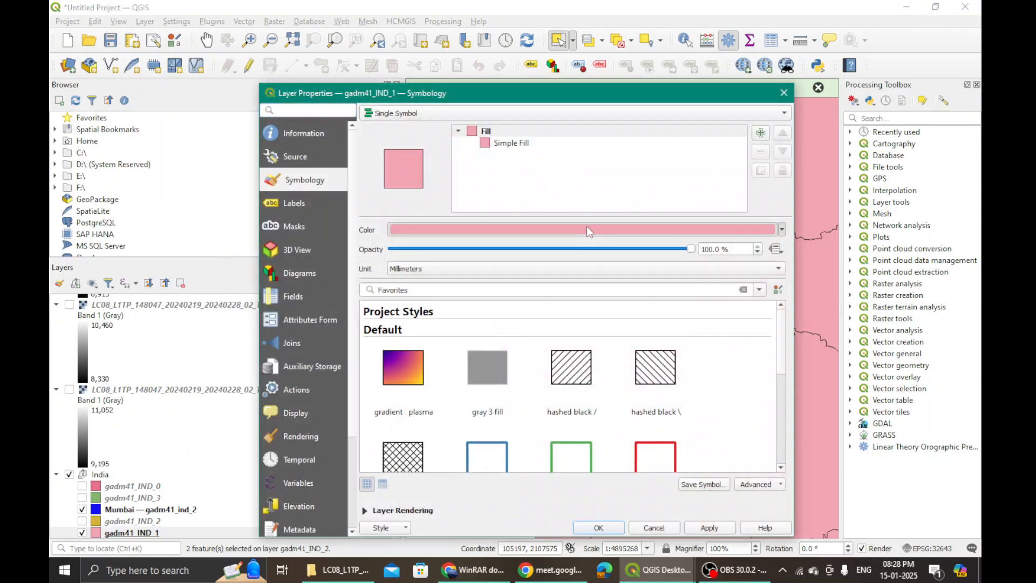
click(587, 227)
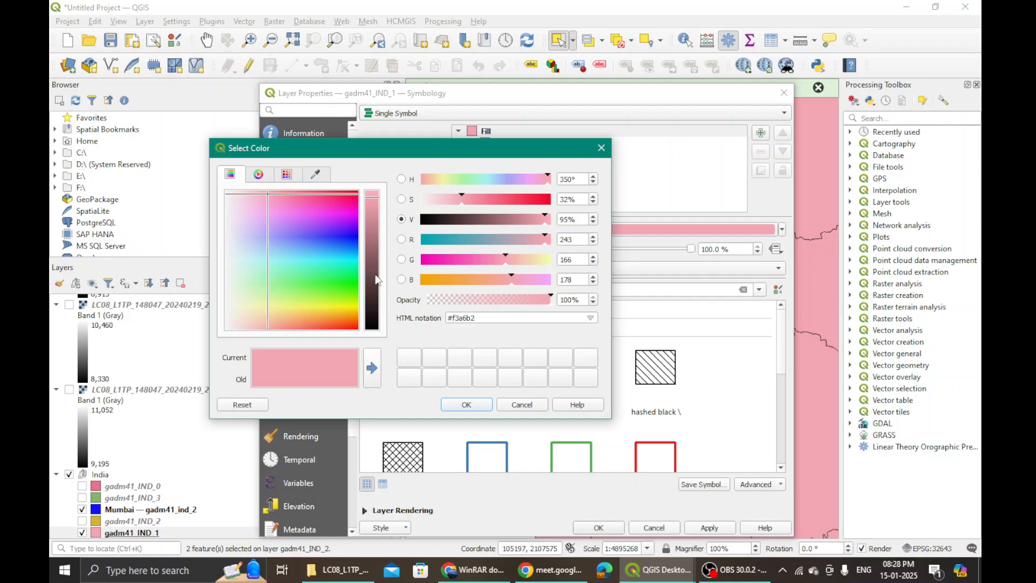
click(601, 147)
click(782, 231)
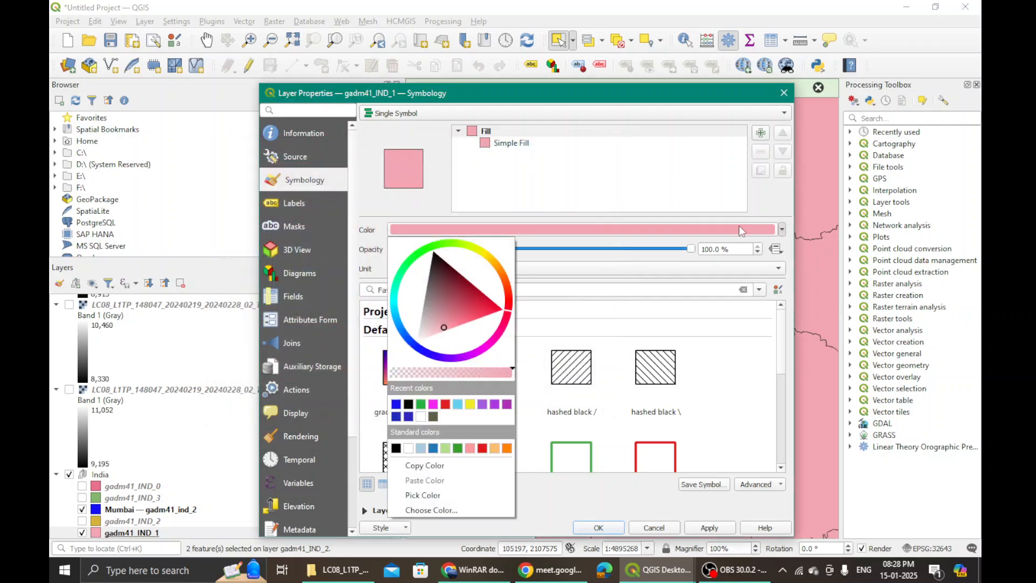
click(765, 217)
- Make the simple fill of gadm41_IND_1 transparent so only the state outlines are drawn, and apply the symbology
click(515, 145)
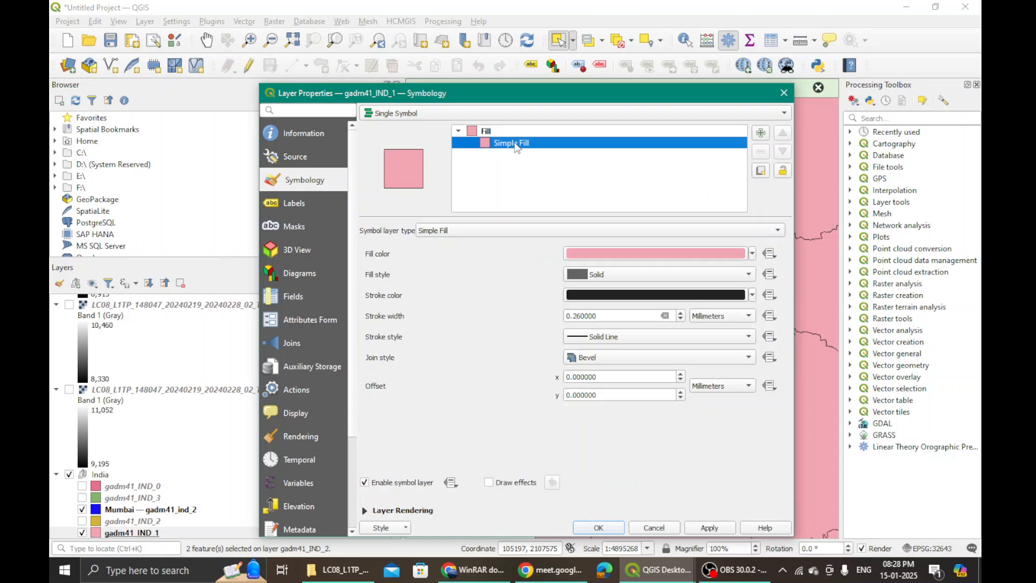
click(753, 254)
click(591, 8)
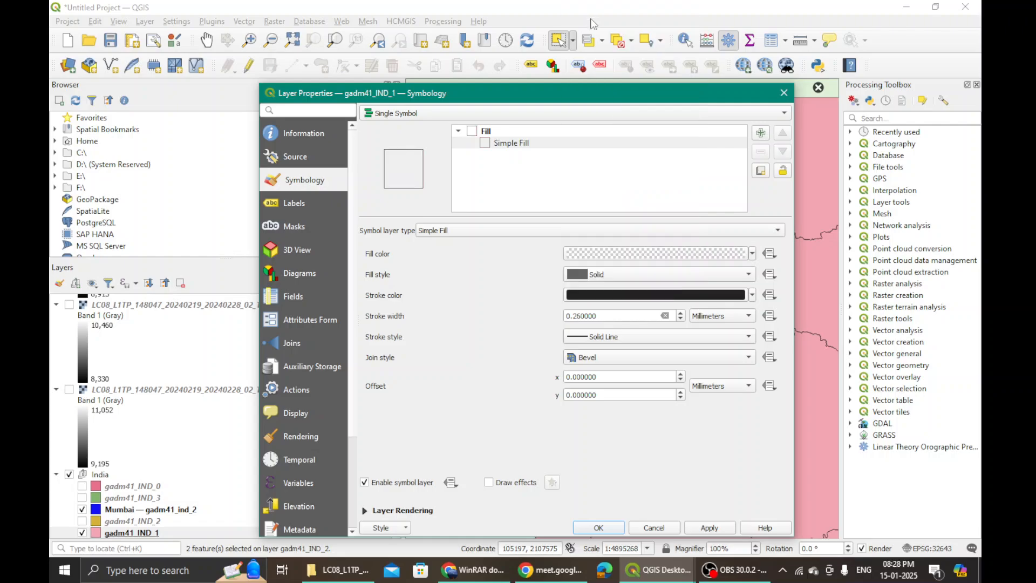
click(709, 527)
click(598, 528)
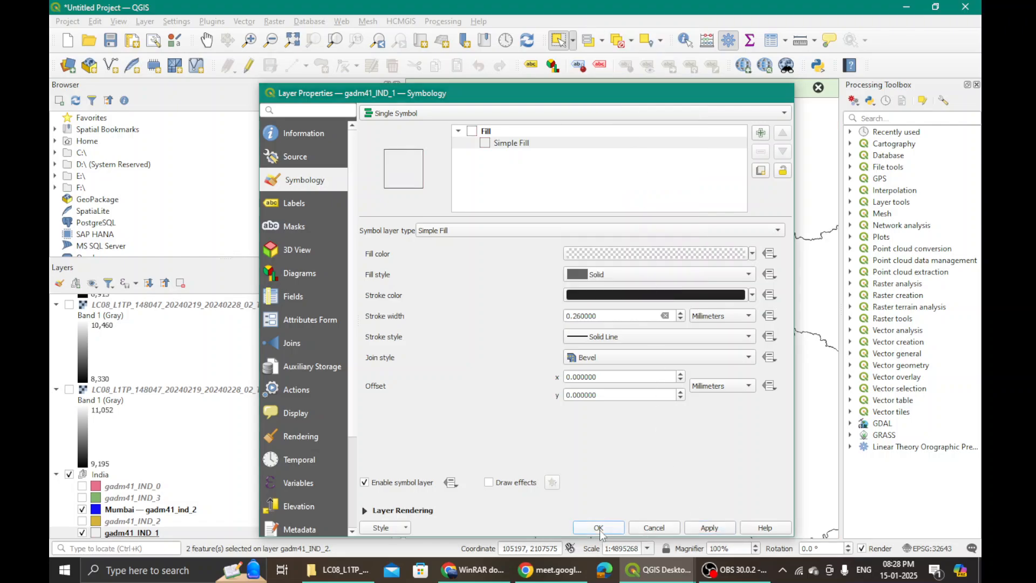
- Check all of India on the map canvas, return to the Mumbai print layout and select Map 6
scroll(517, 393, down, 2)
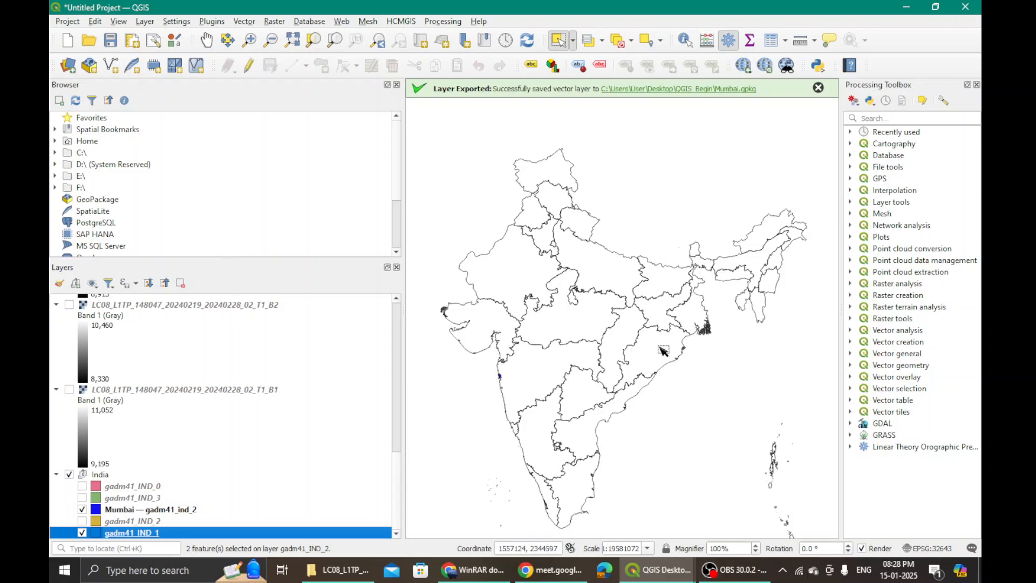
scroll(598, 362, down, 1)
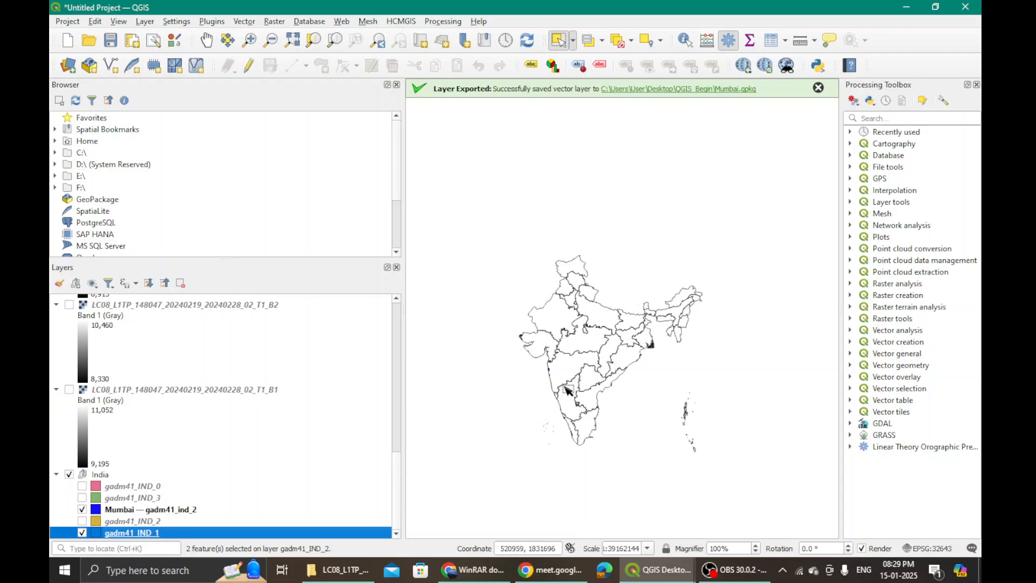
scroll(565, 387, up, 1)
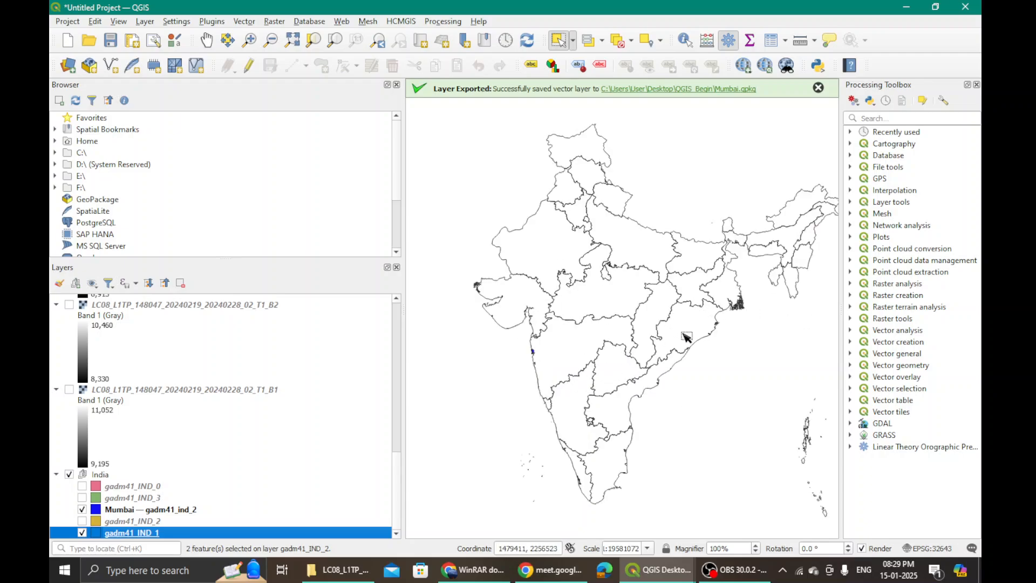
click(674, 531)
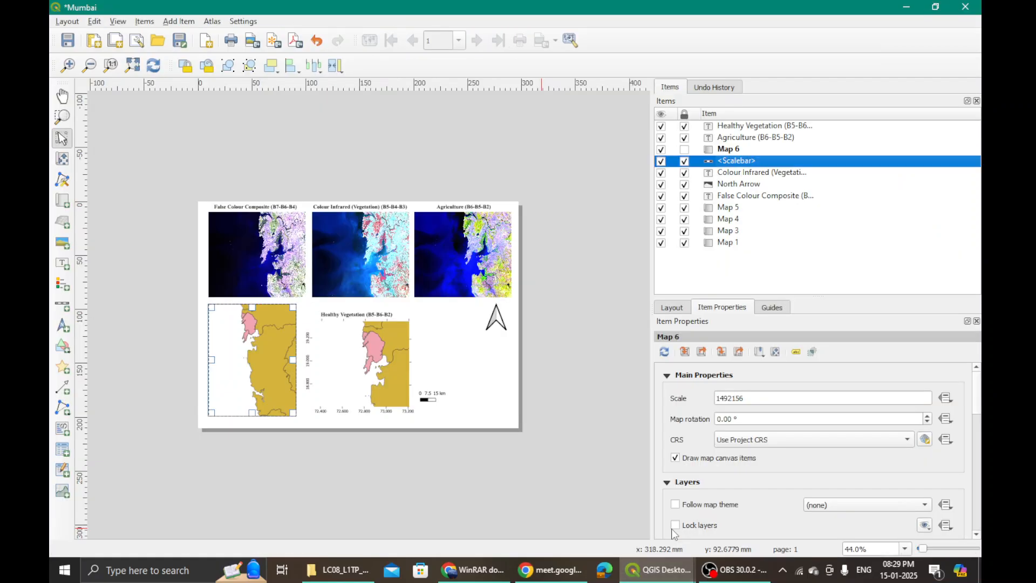
click(369, 371)
click(259, 368)
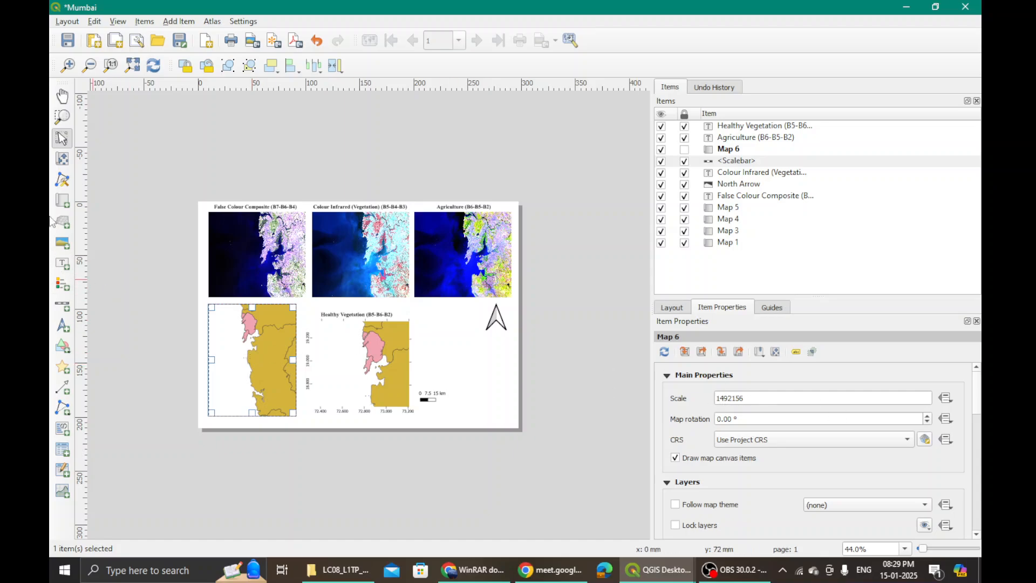
- Zoom the content of Map 6 out to show the whole of India at scale 47749002
click(63, 161)
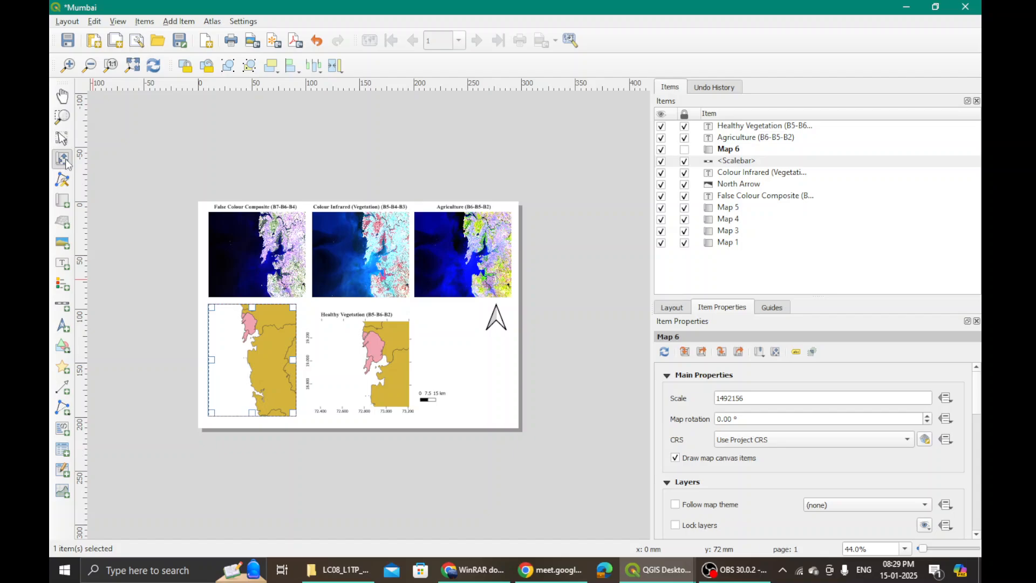
click(249, 351)
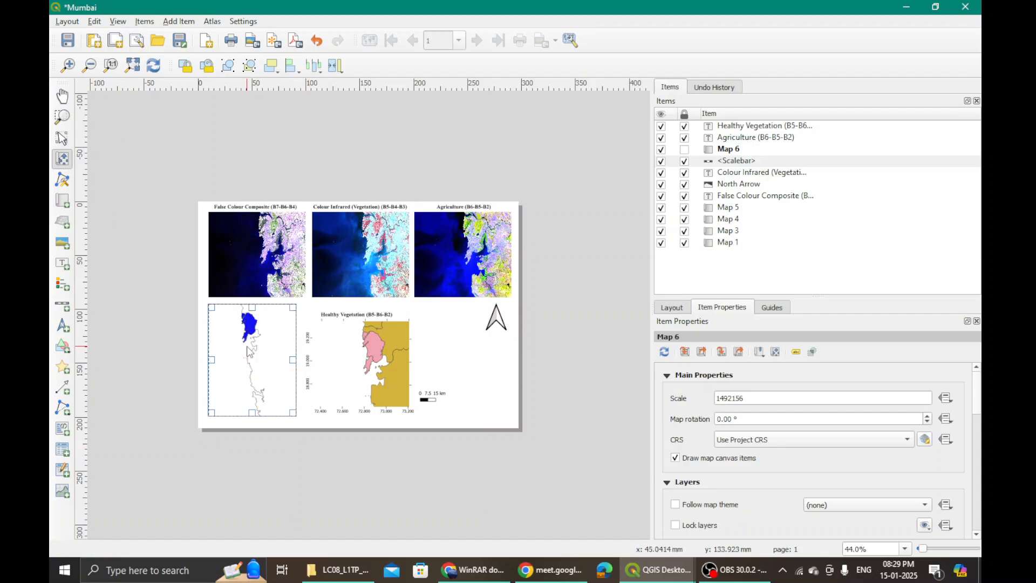
scroll(249, 352, down, 1)
scroll(248, 356, down, 2)
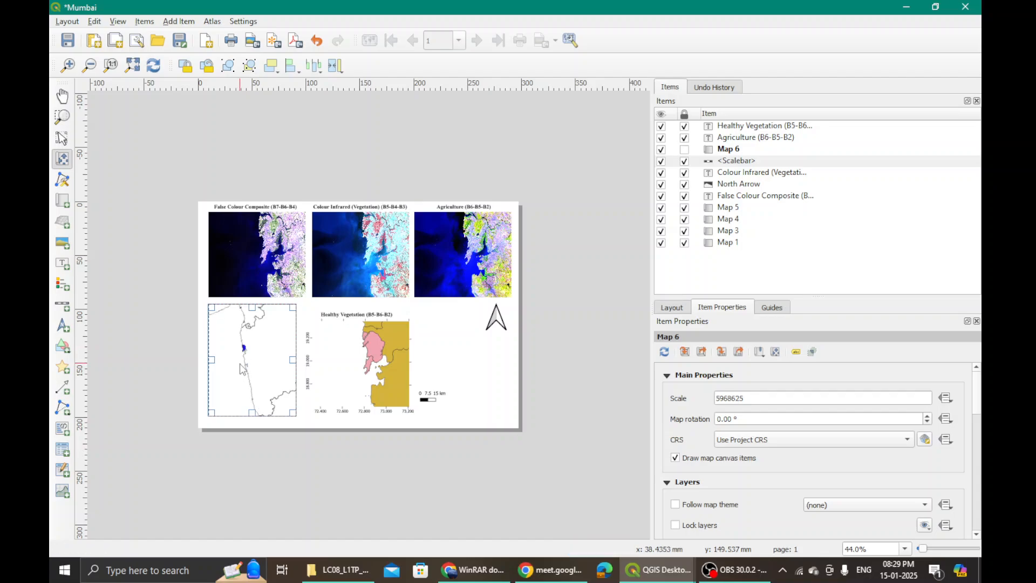
scroll(242, 370, down, 1)
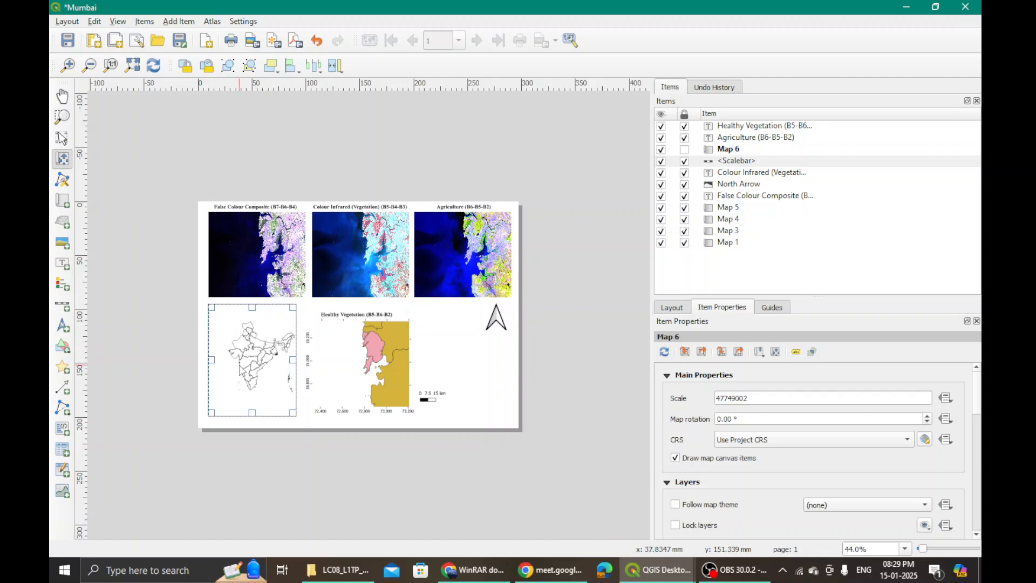
scroll(246, 369, down, 1)
scroll(247, 365, up, 1)
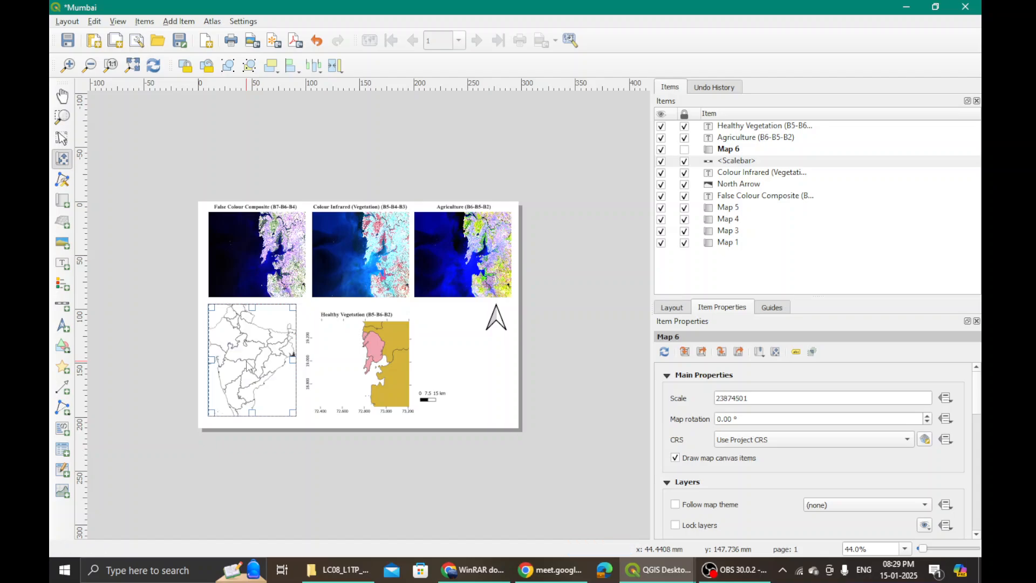
scroll(247, 365, down, 1)
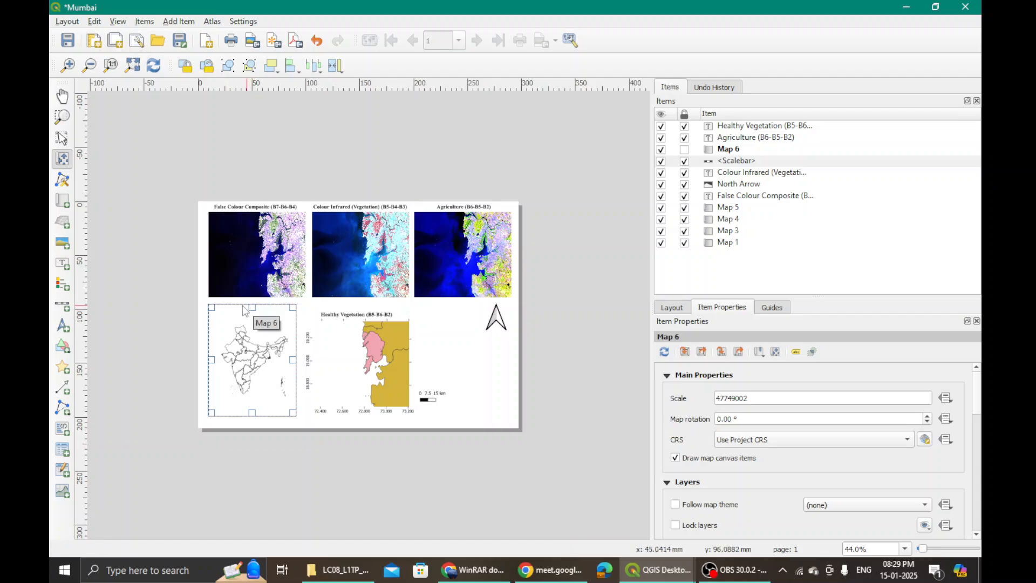
- Shorten the Map 6 frame from its upper edge and move it up about 25 mm to just below the False Colour Composite map
click(61, 139)
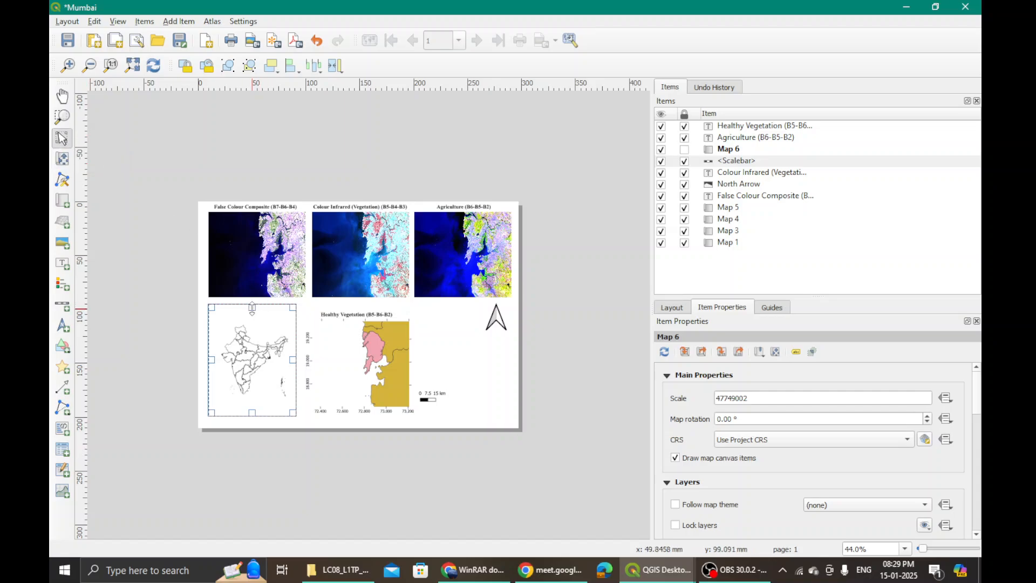
drag(252, 307, 252, 334)
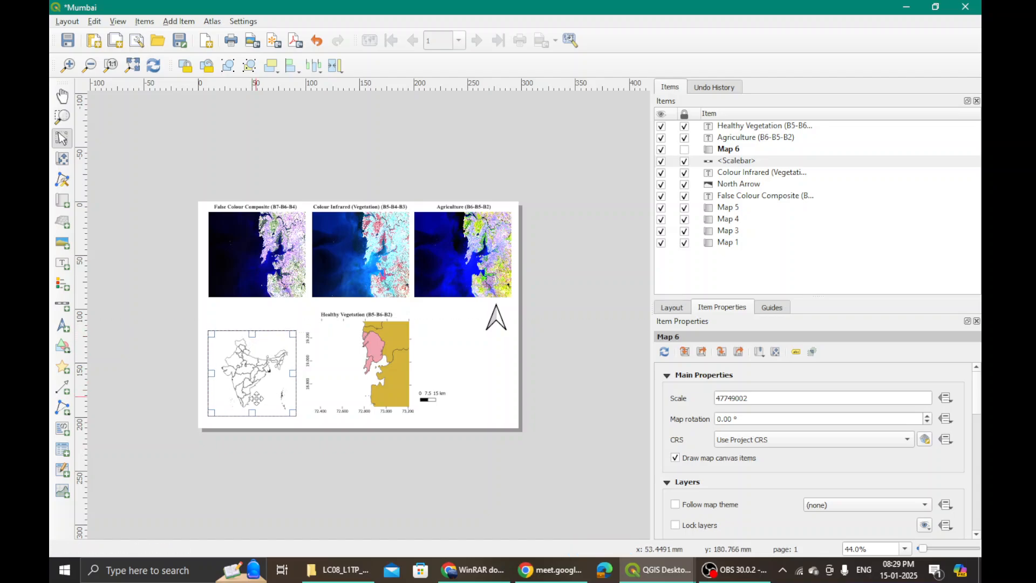
drag(250, 375, 253, 351)
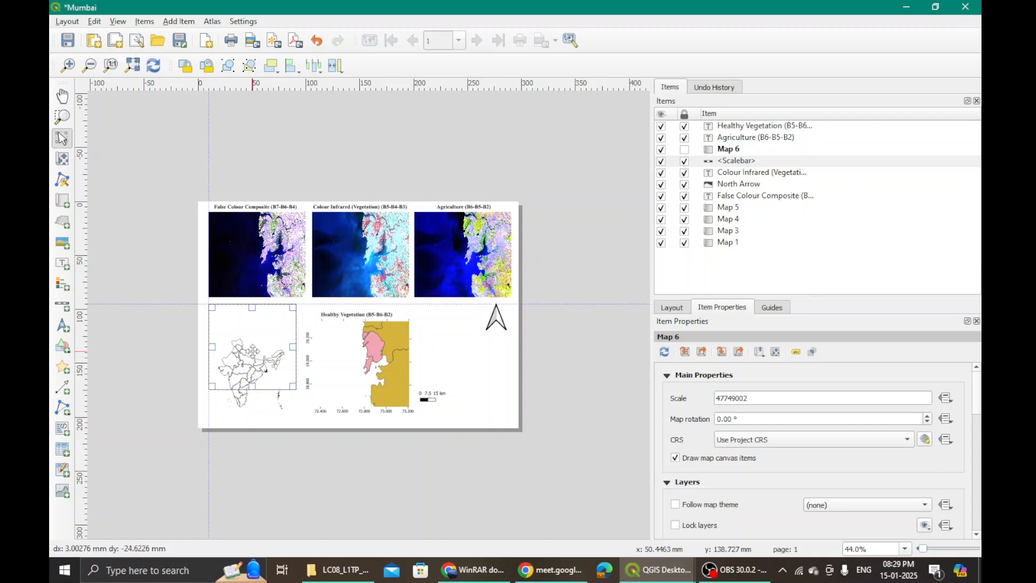
- Add a frame around the India location map, Map 6
click(223, 453)
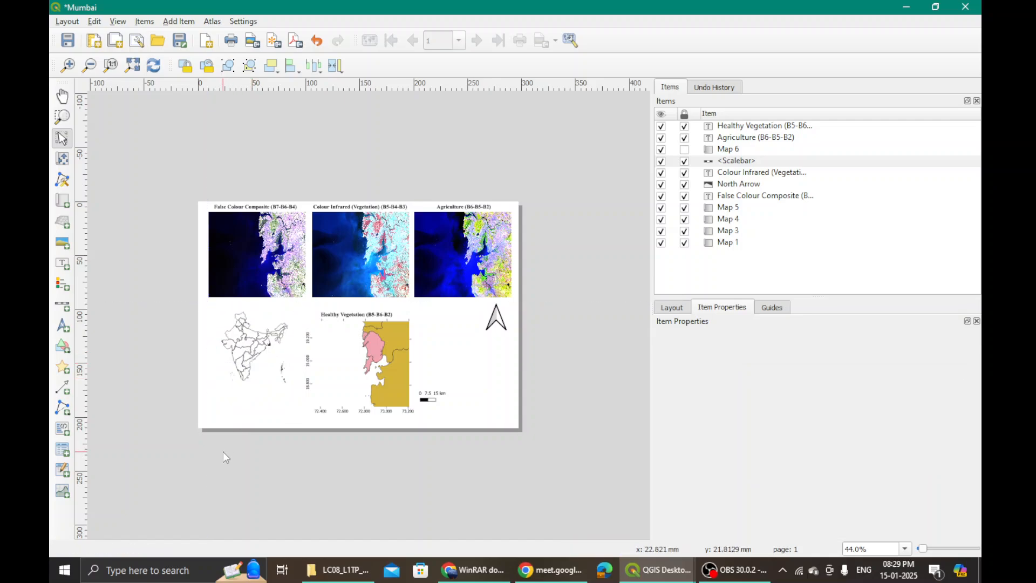
click(251, 357)
drag(981, 414, 981, 490)
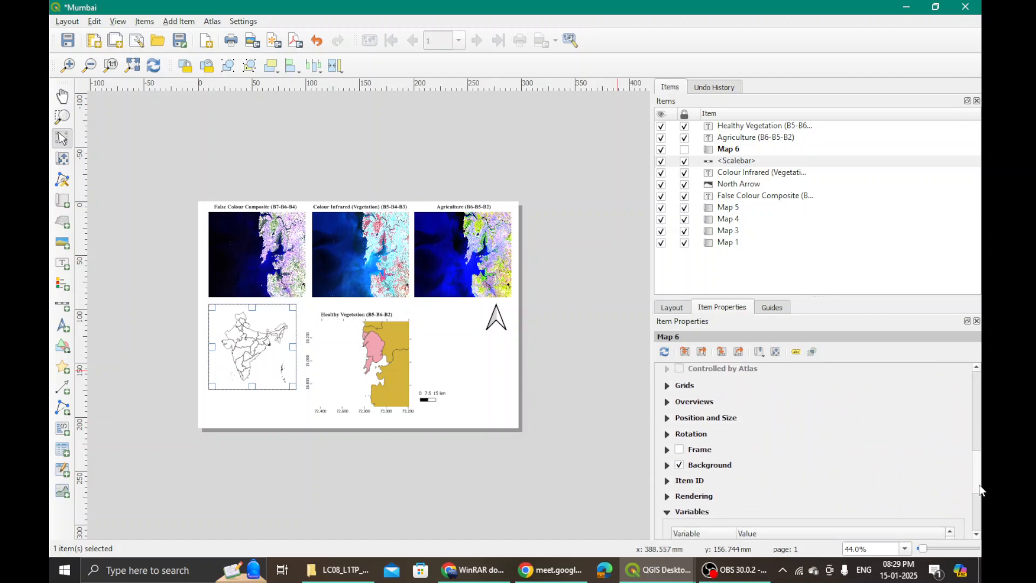
click(680, 450)
click(378, 460)
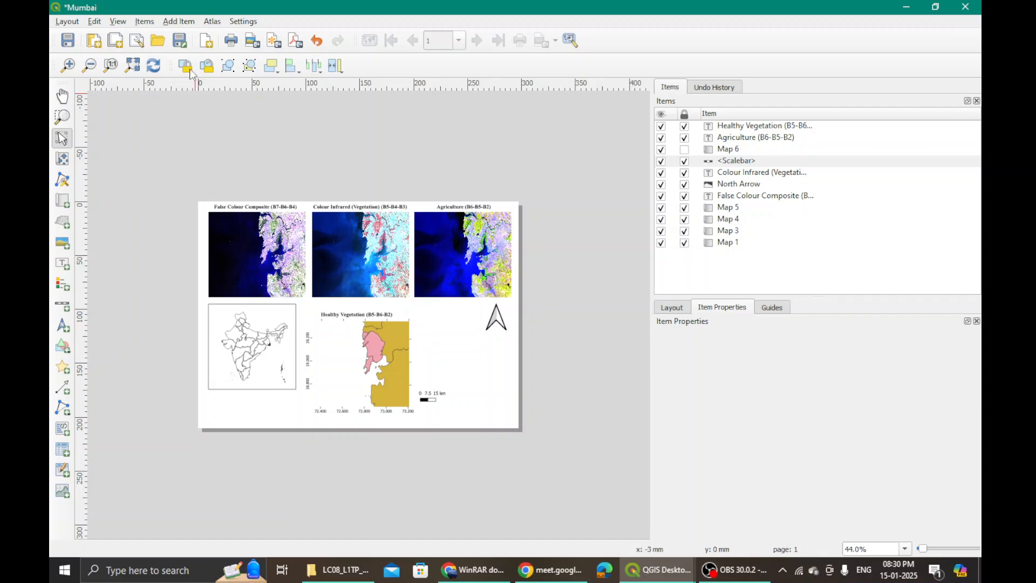
- Lock the Map 6 item in place and lock its layers
click(687, 157)
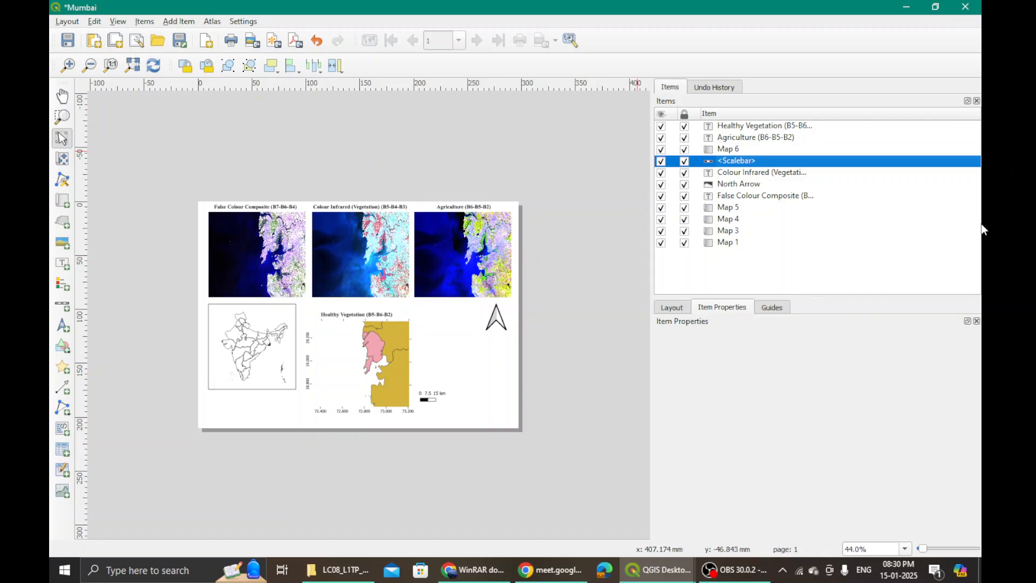
click(729, 150)
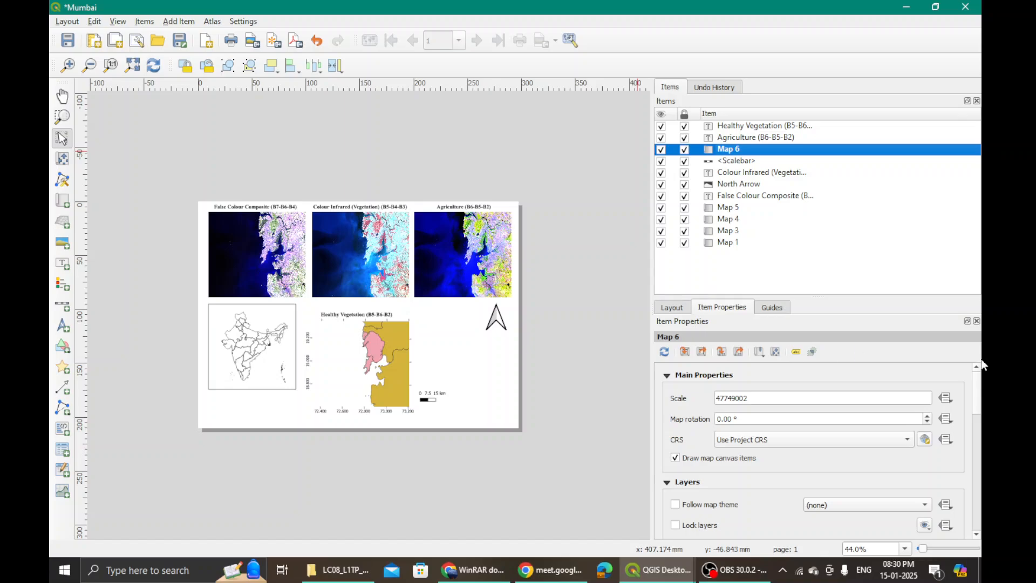
drag(983, 365, 983, 415)
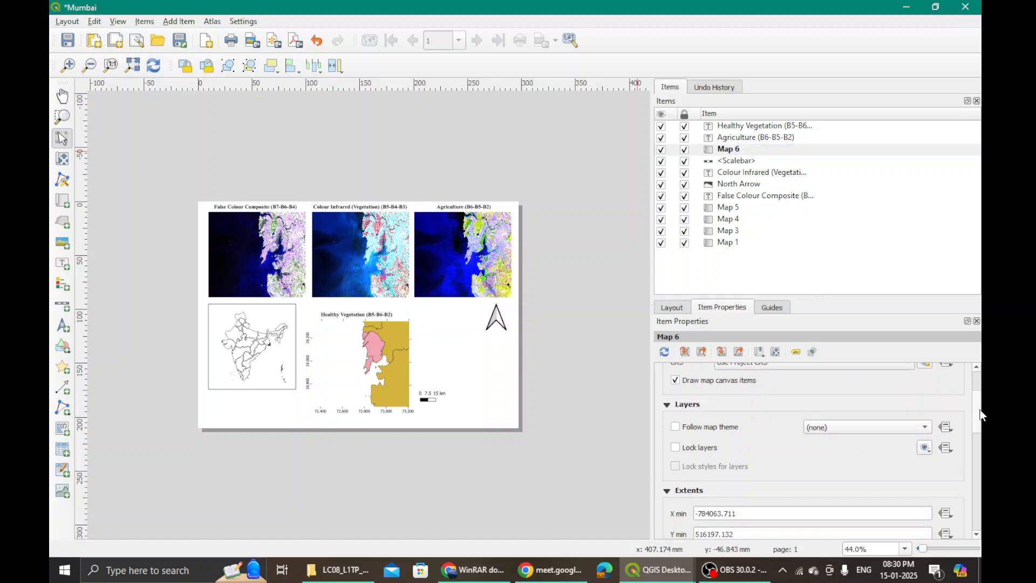
click(675, 449)
click(534, 411)
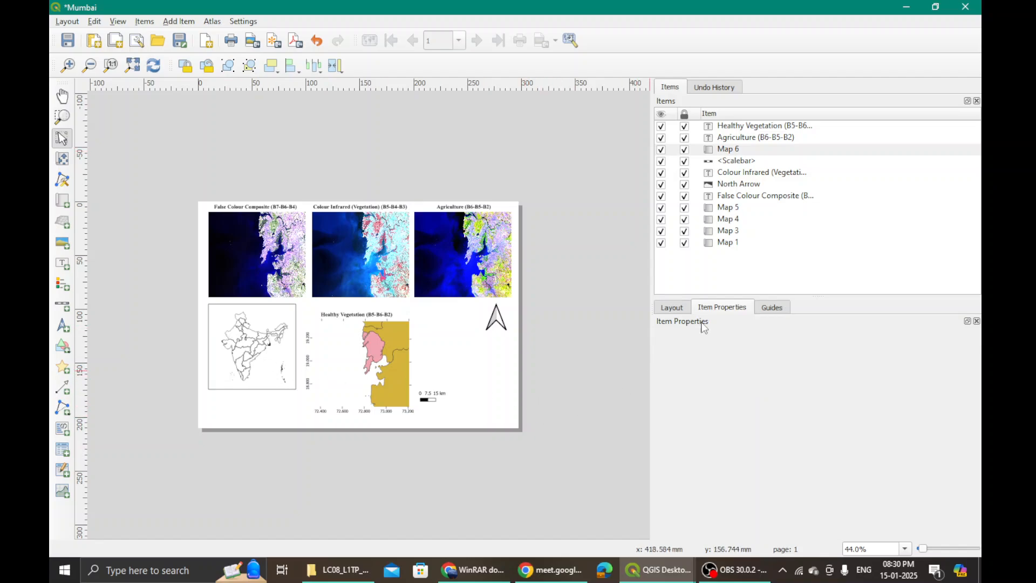
- Add a new map about 60 mm wide in the empty space beside the Healthy Vegetation map, above the scale bar
click(175, 22)
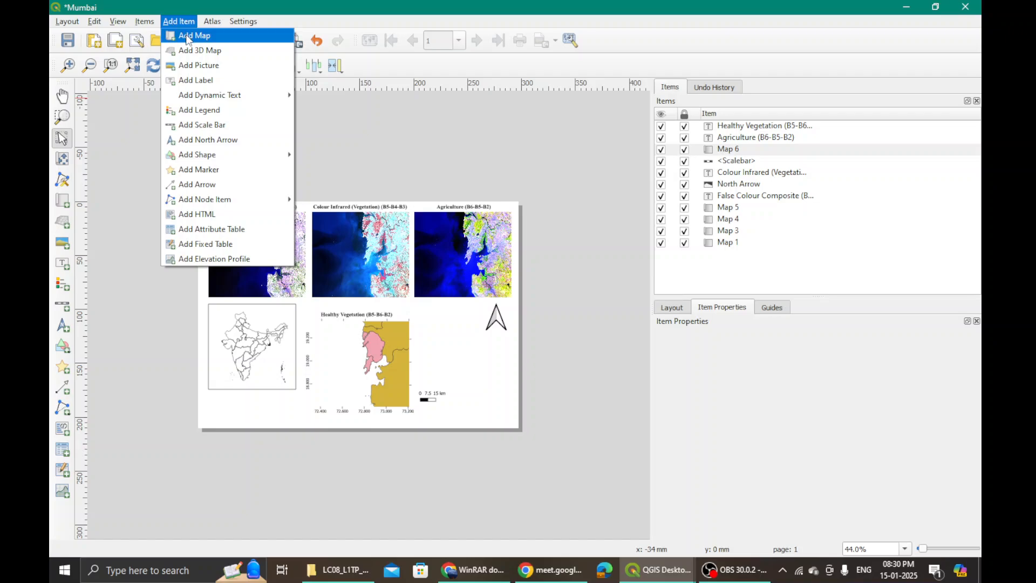
click(188, 36)
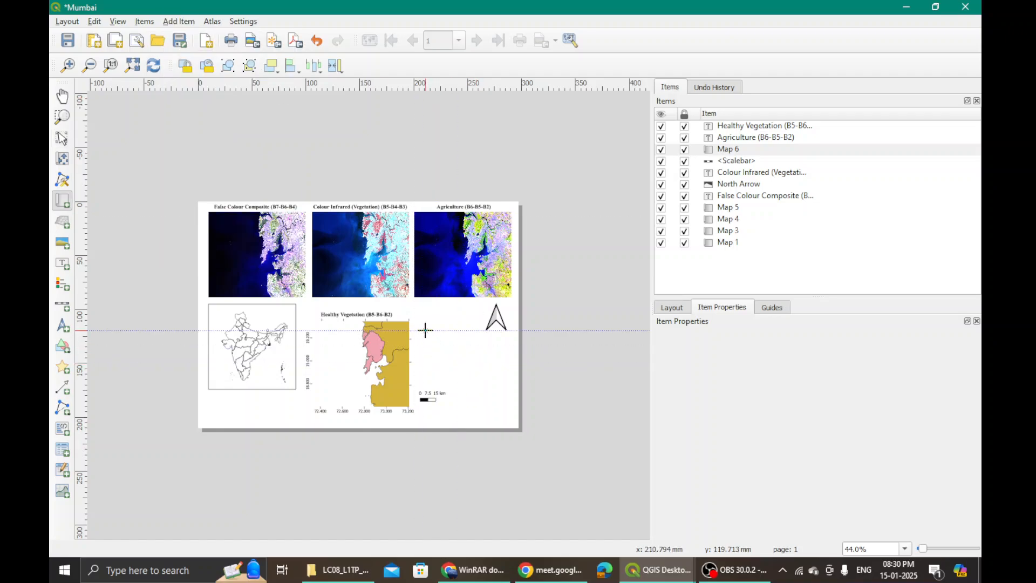
drag(423, 318, 484, 379)
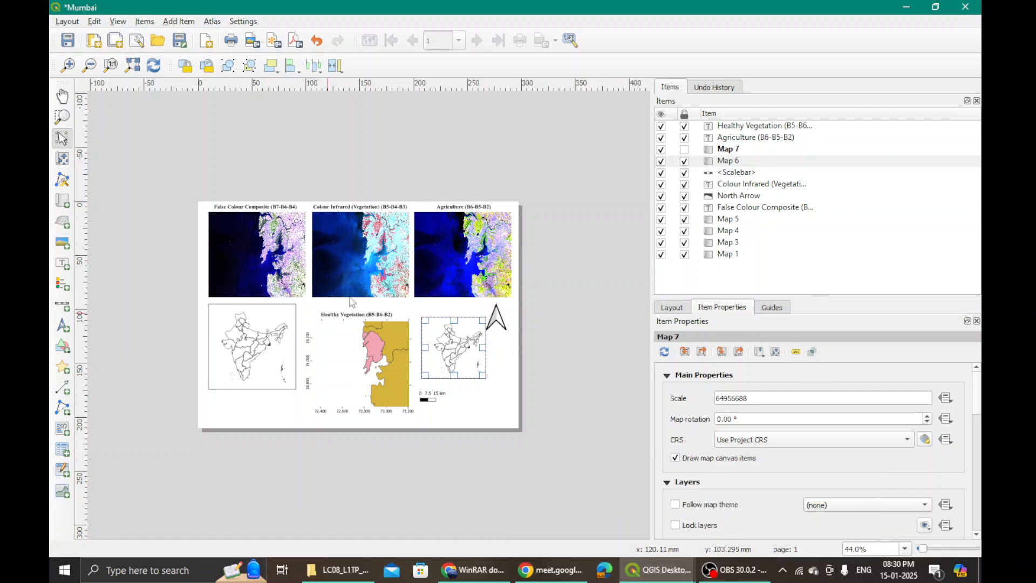
- Lock the layers and layer styles of Map 5
click(733, 222)
scroll(980, 410, down, 3)
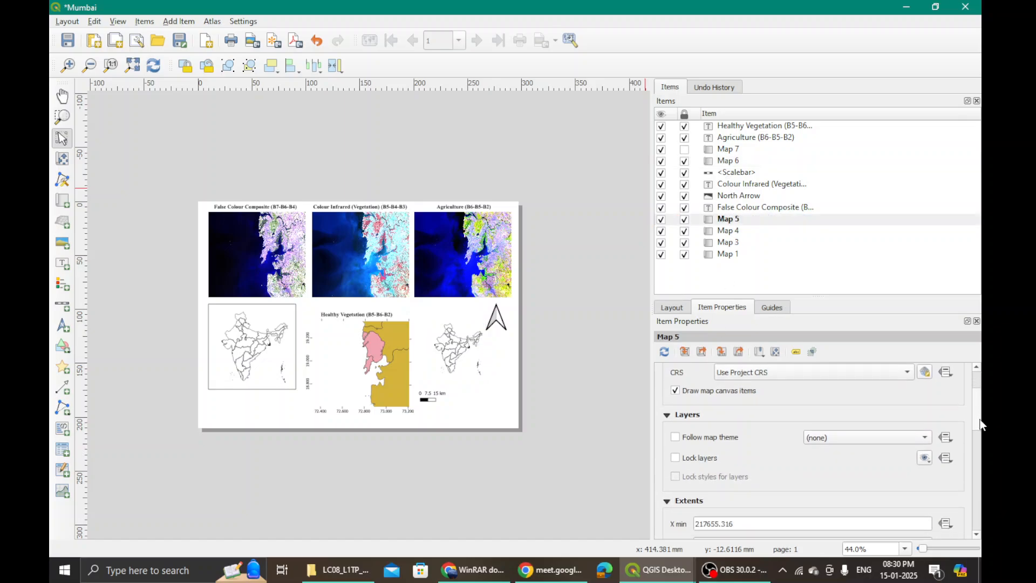
click(675, 442)
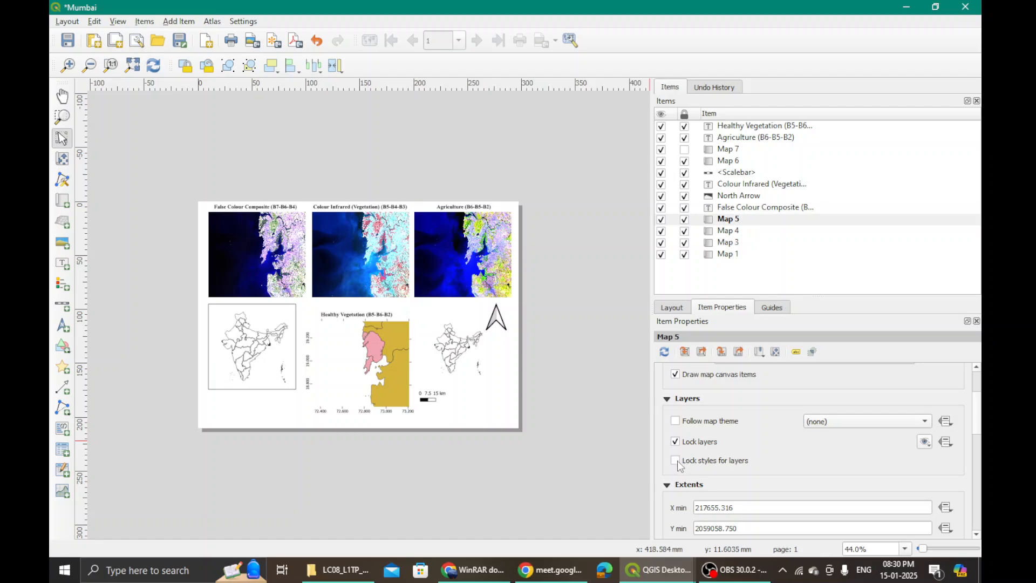
click(675, 460)
- Select Map 7, check the India layers on the main map canvas and return to the Mumbai print layout
click(467, 352)
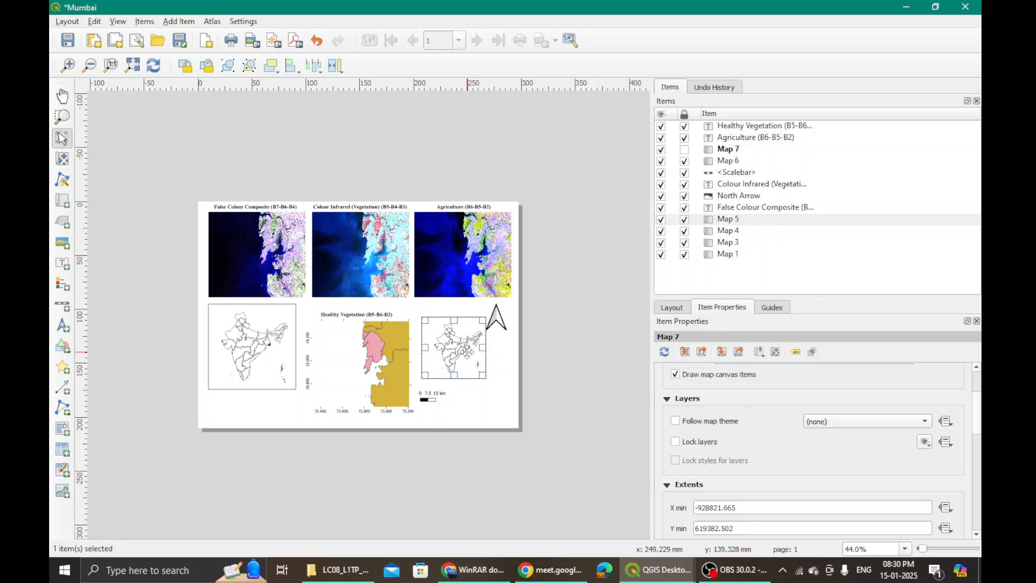
mouse_move(658, 570)
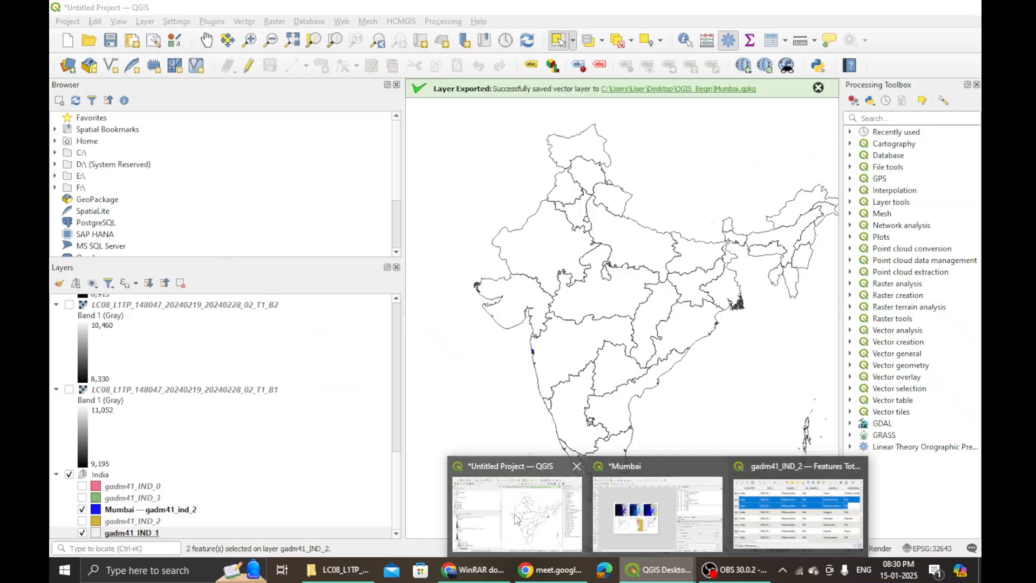
click(517, 520)
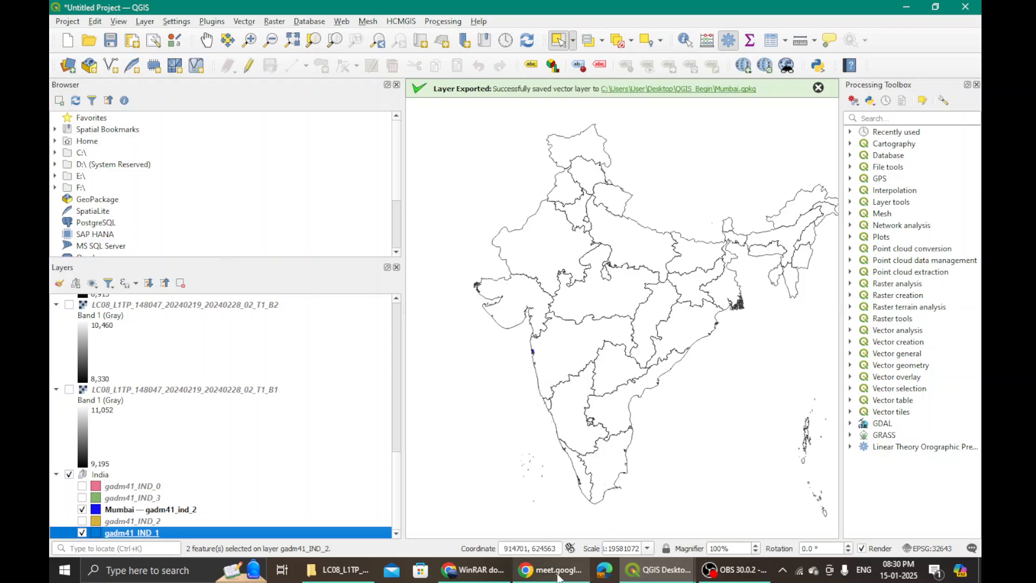
mouse_move(658, 569)
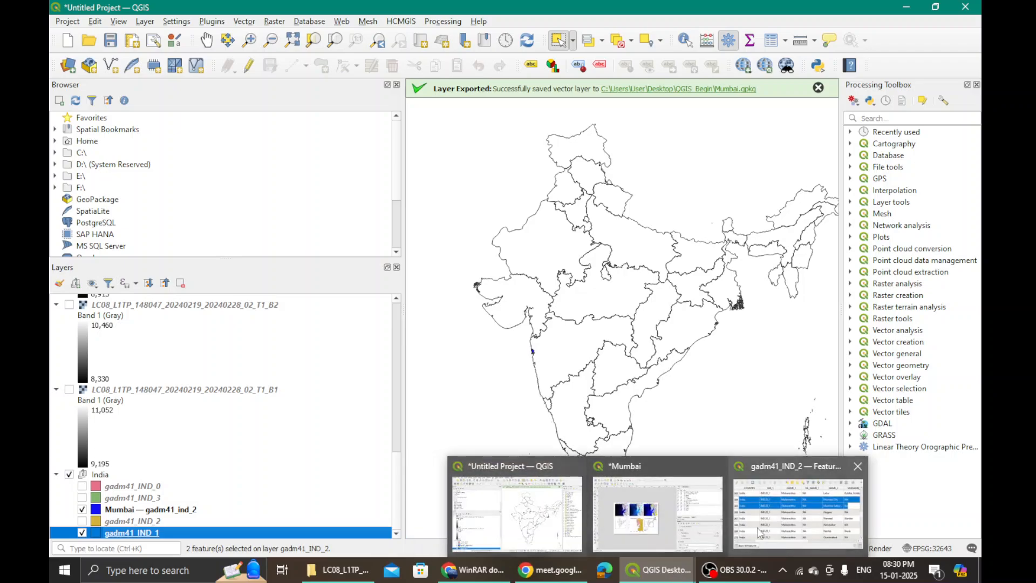
click(658, 514)
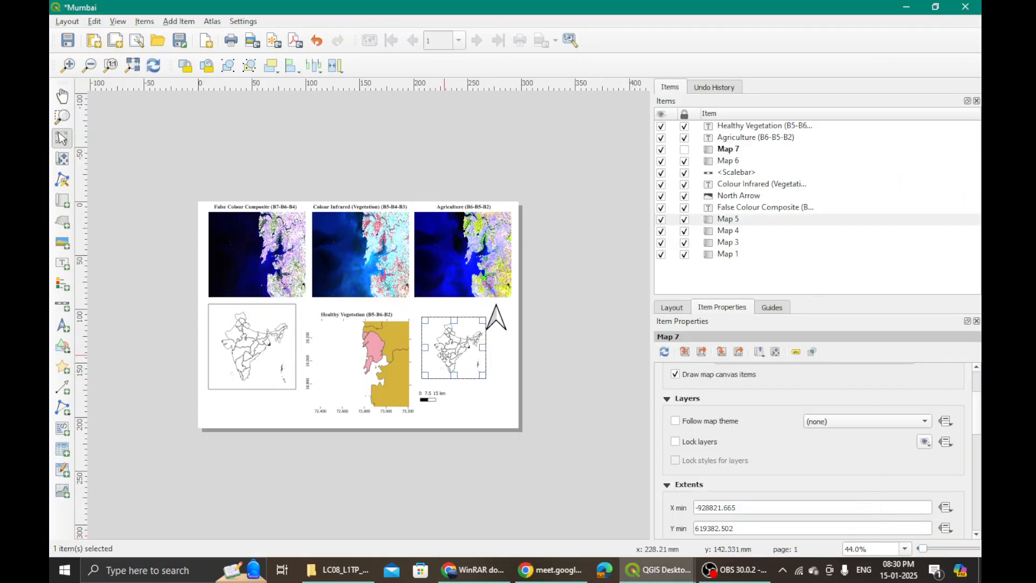
- Zoom the content of Map 7 in on India's west coast around the highlighted Mumbai districts
click(63, 159)
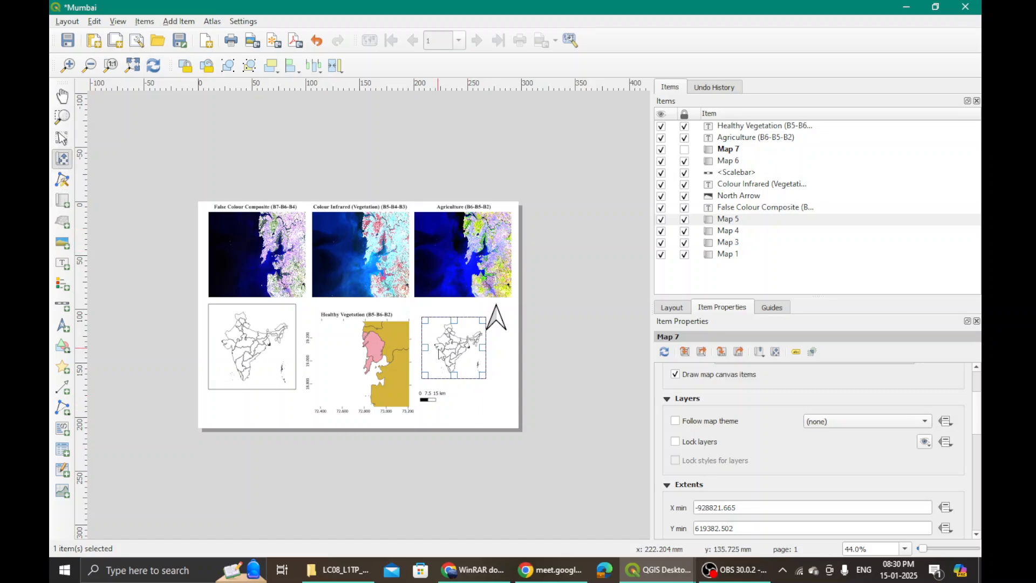
scroll(442, 359, up, 3)
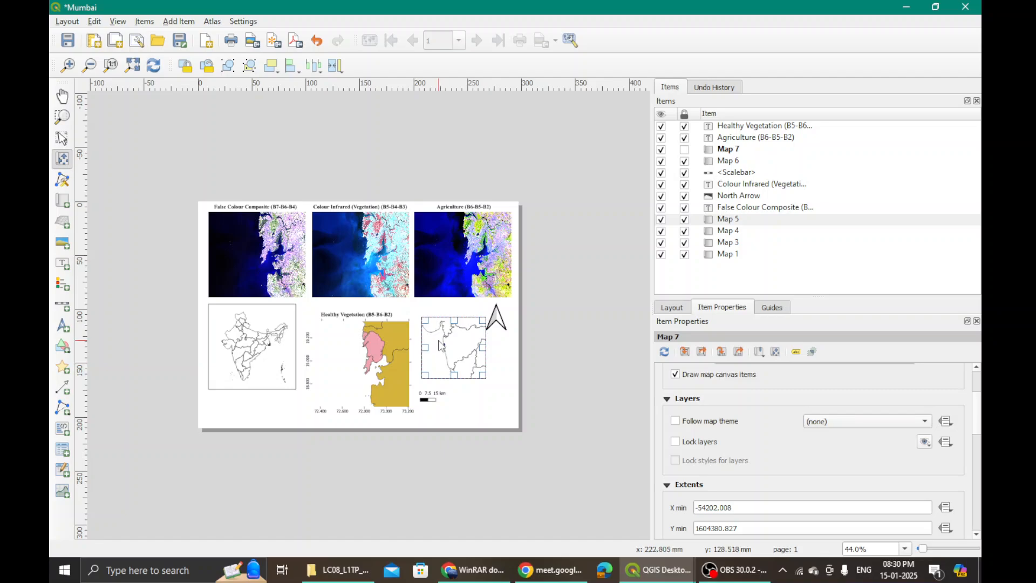
scroll(443, 344, up, 2)
scroll(472, 361, up, 2)
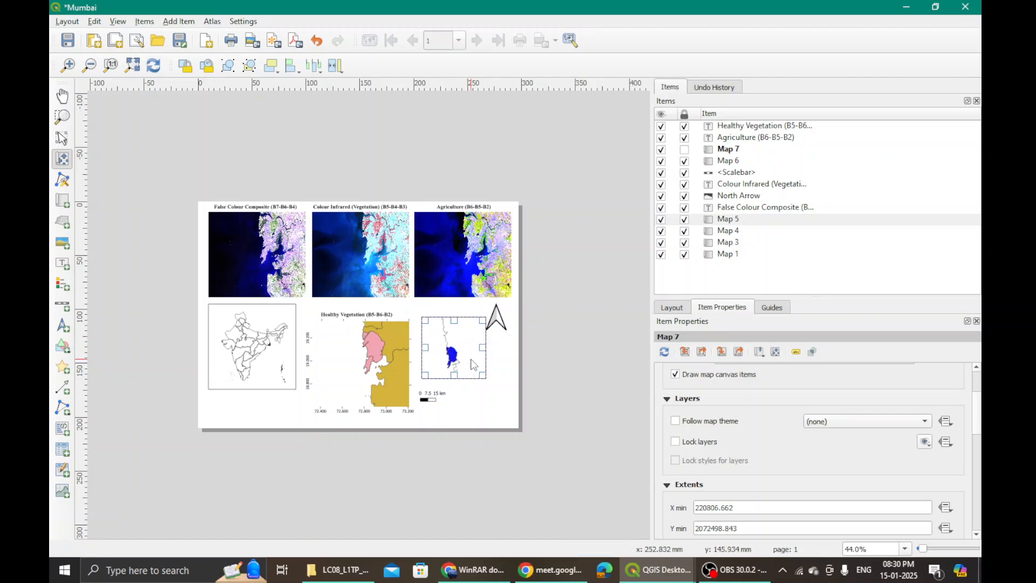
scroll(462, 366, down, 3)
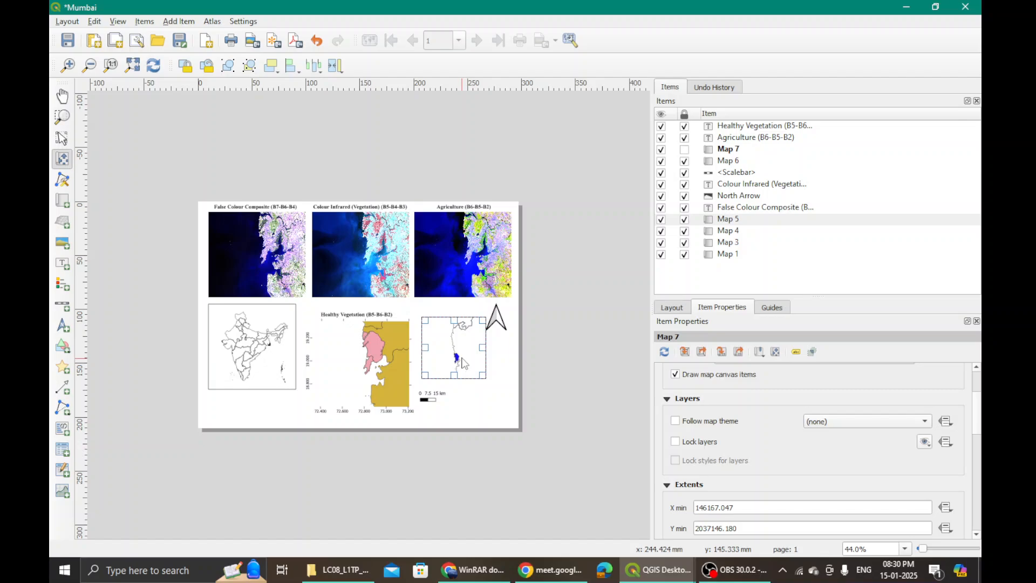
scroll(446, 352, down, 2)
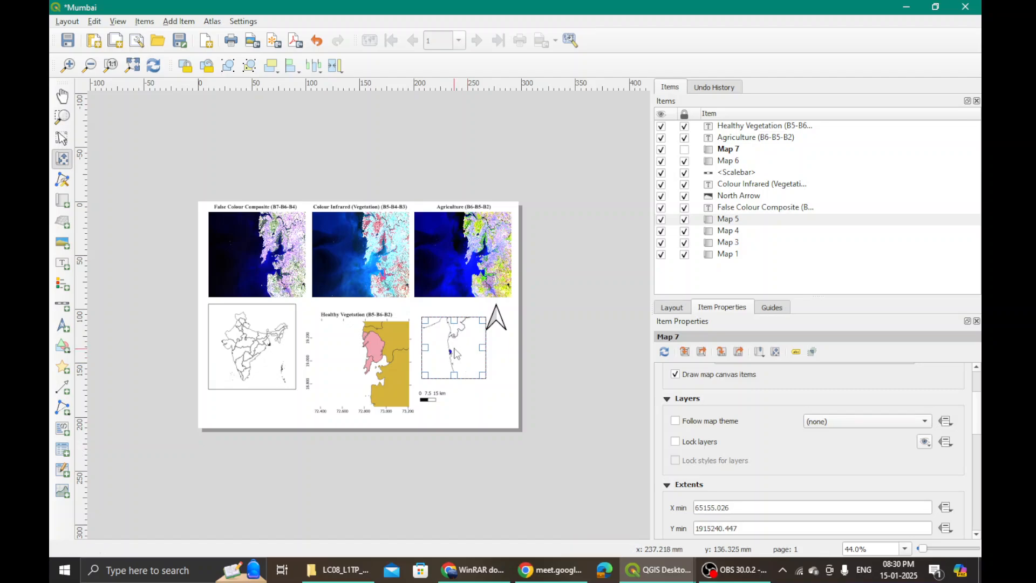
scroll(451, 354, down, 2)
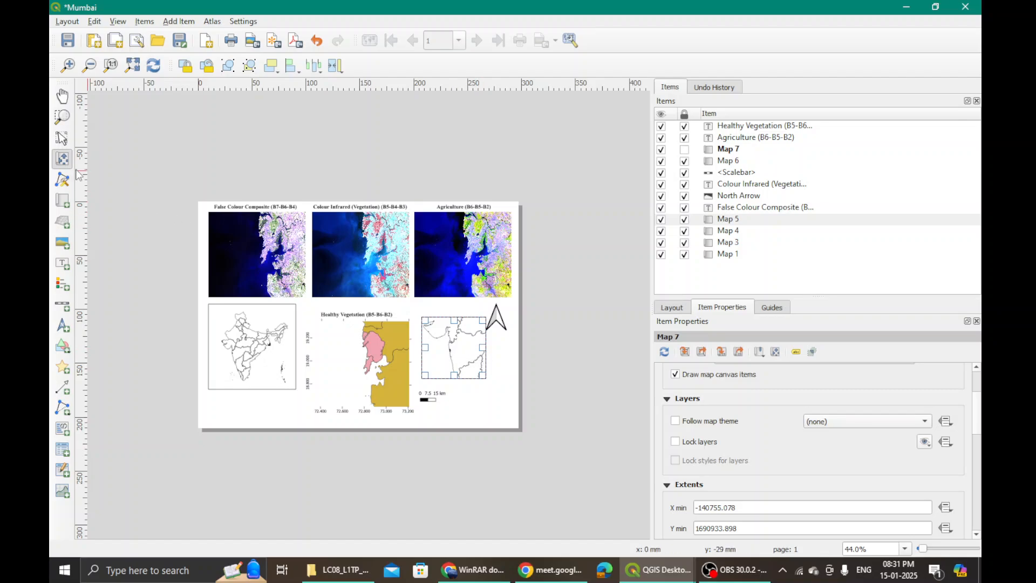
- Enlarge the Map 7 frame to fill the space below the Agriculture map and shift its content so Mumbai sits near the western edge
click(62, 139)
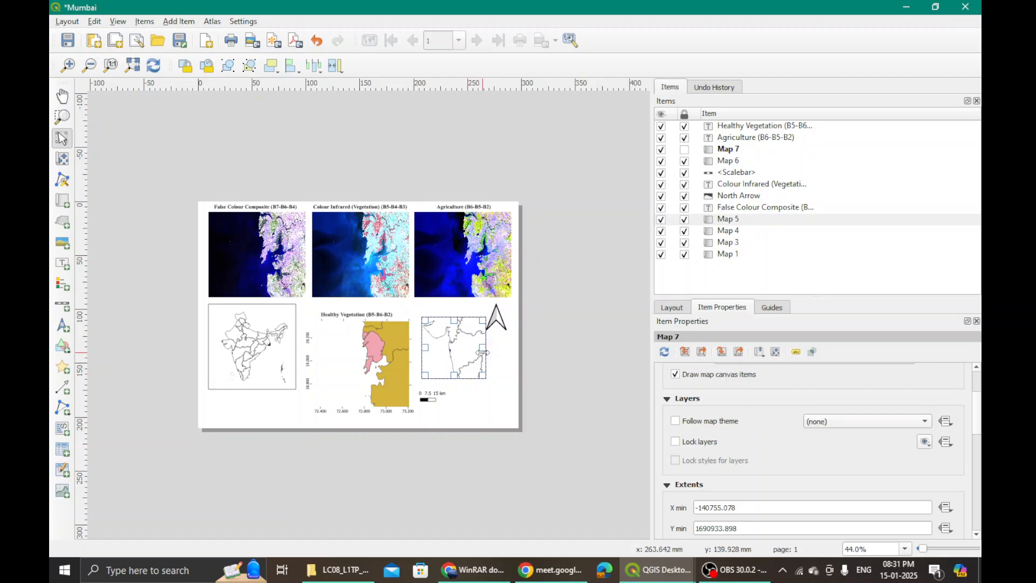
drag(483, 353, 465, 406)
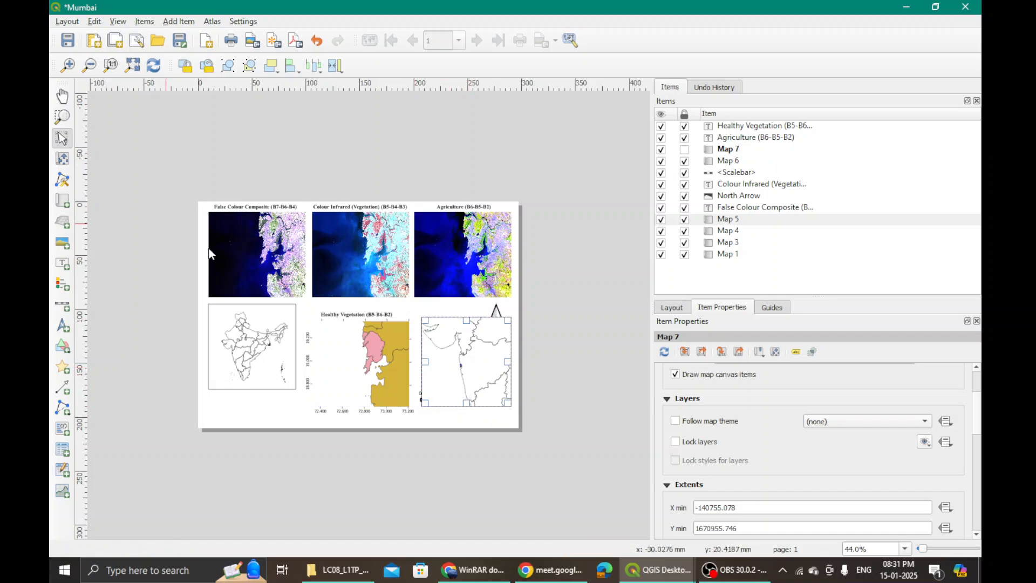
click(62, 158)
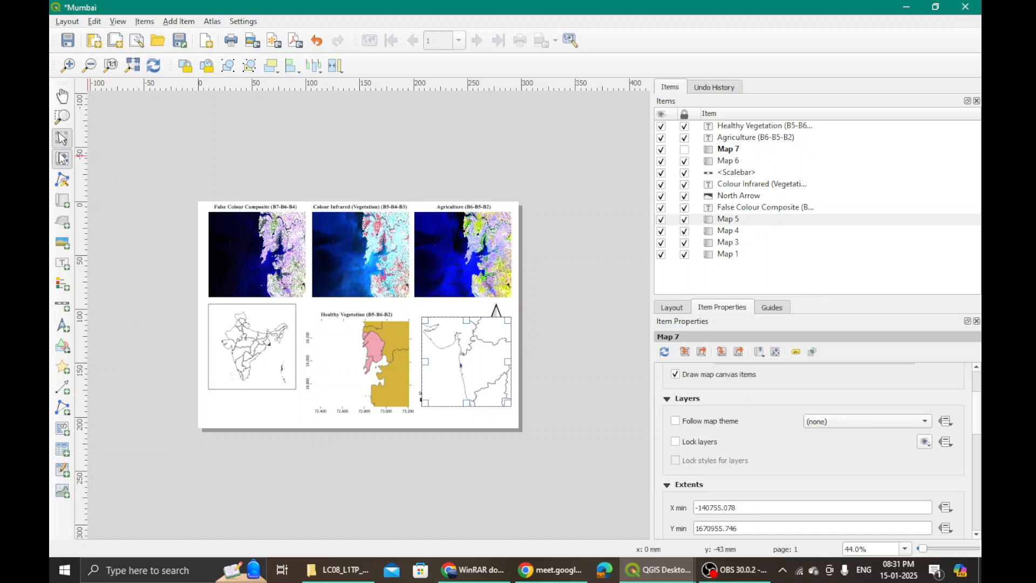
drag(488, 378, 466, 372)
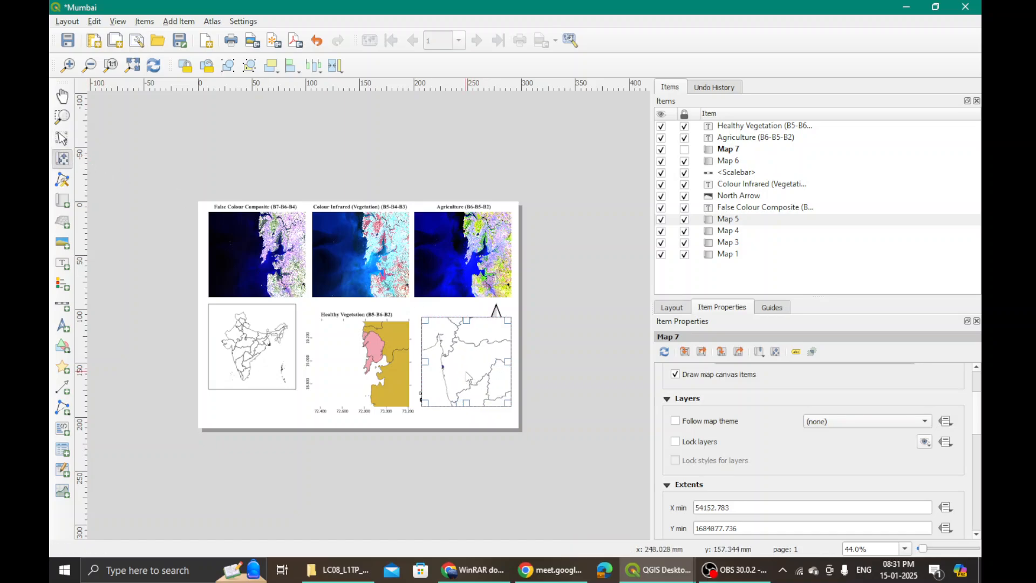
scroll(461, 376, down, 2)
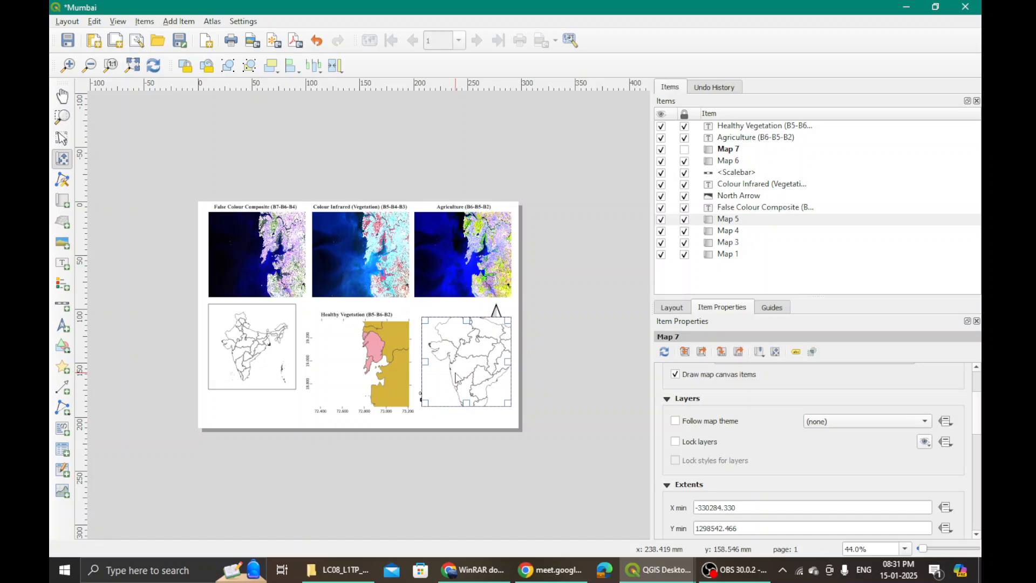
scroll(456, 377, up, 3)
drag(482, 368, 467, 362)
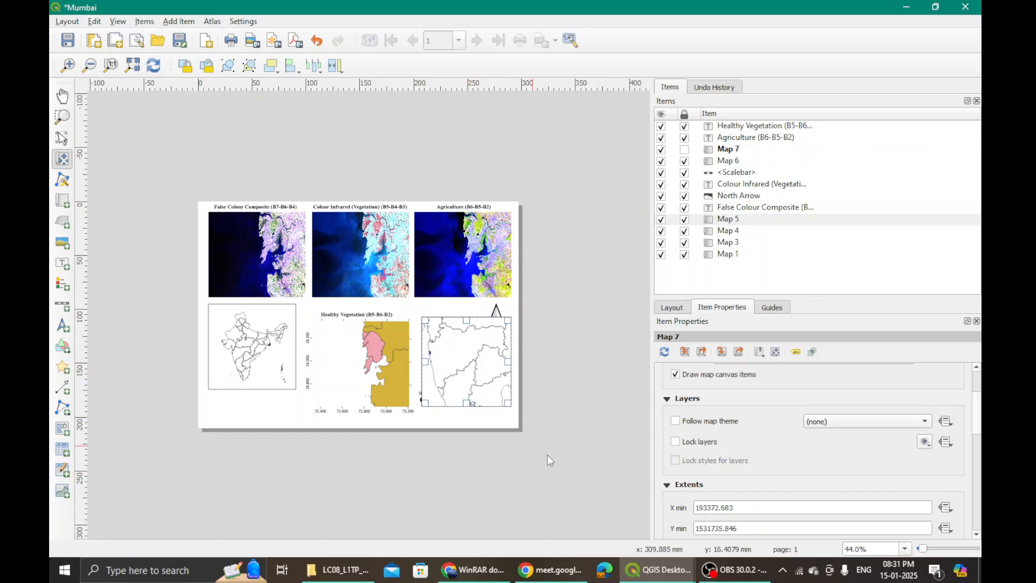
- Change the simple fill colour of the Mumbai — gadm41_ind_2 layer in the main project to bright pink and apply it
mouse_move(664, 575)
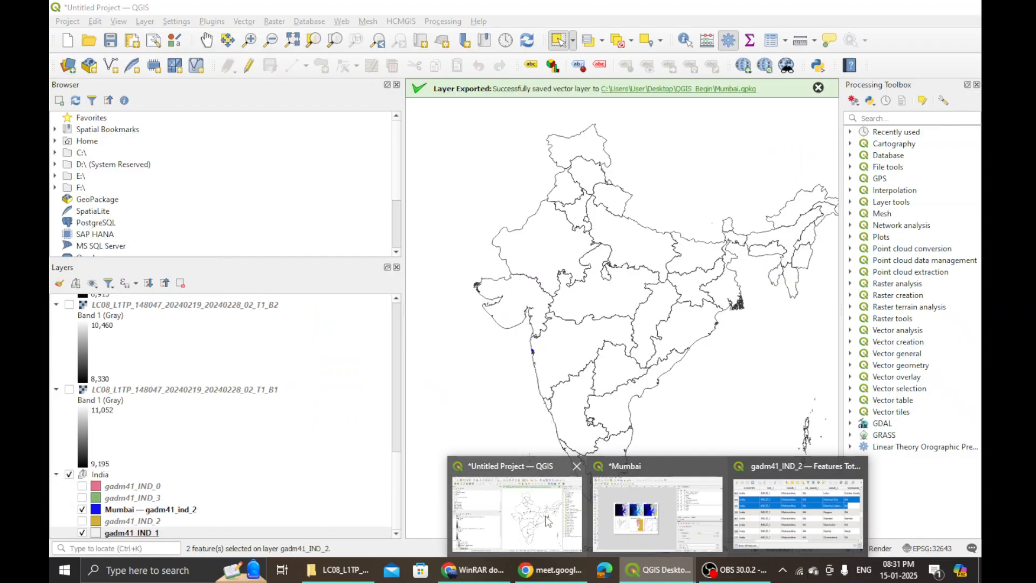
click(546, 521)
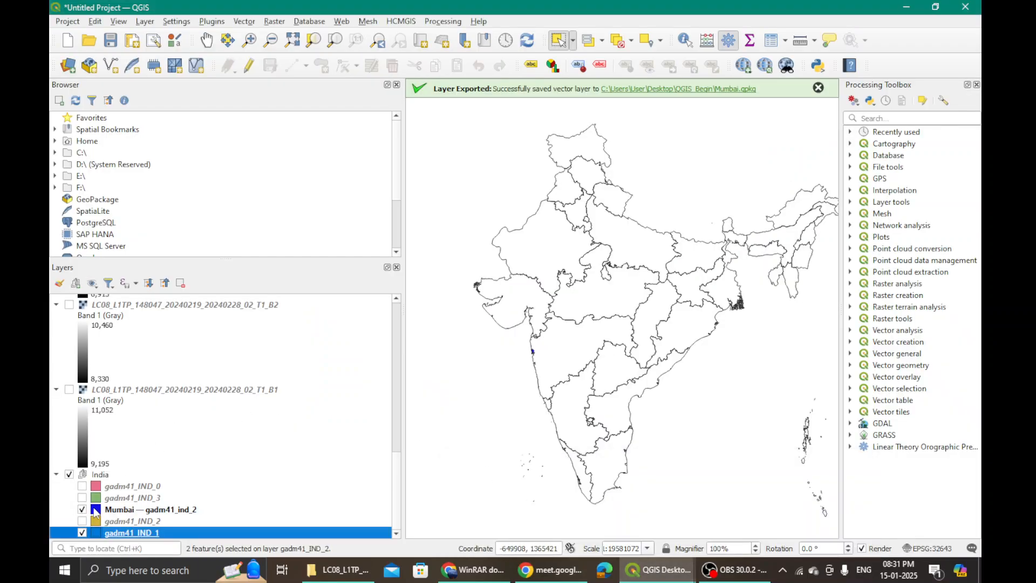
click(95, 511)
right_click(96, 511)
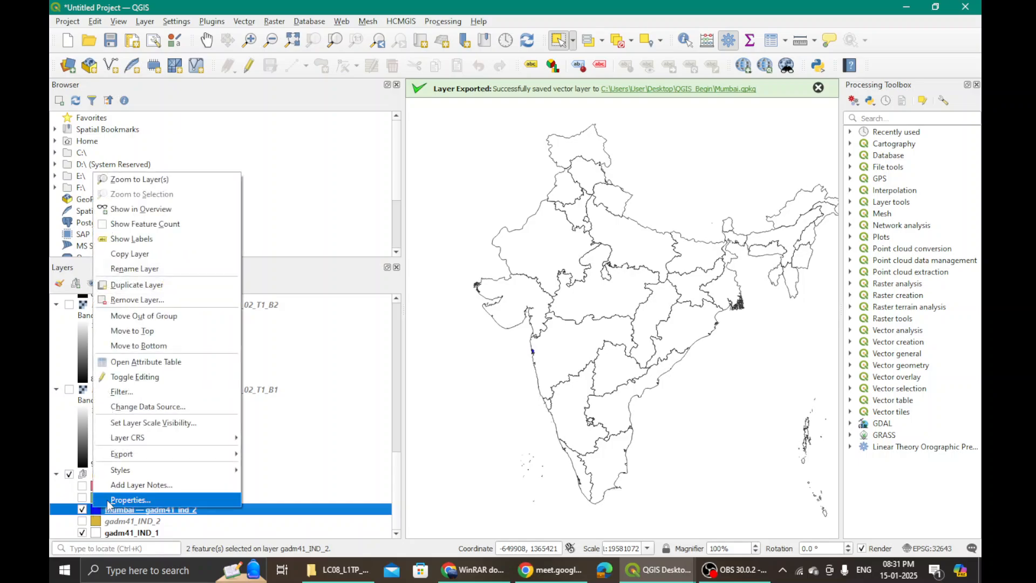
click(108, 505)
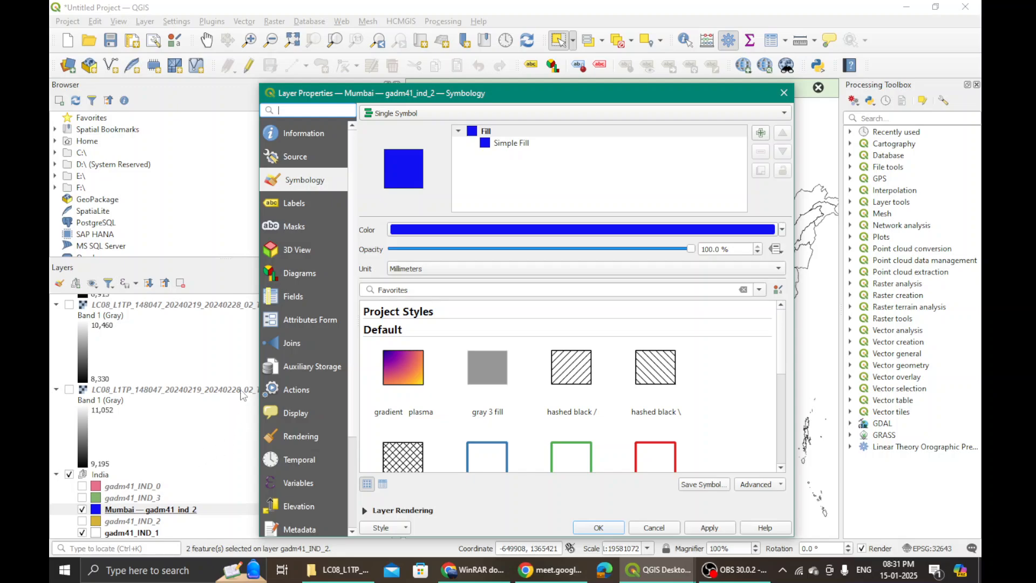
click(500, 145)
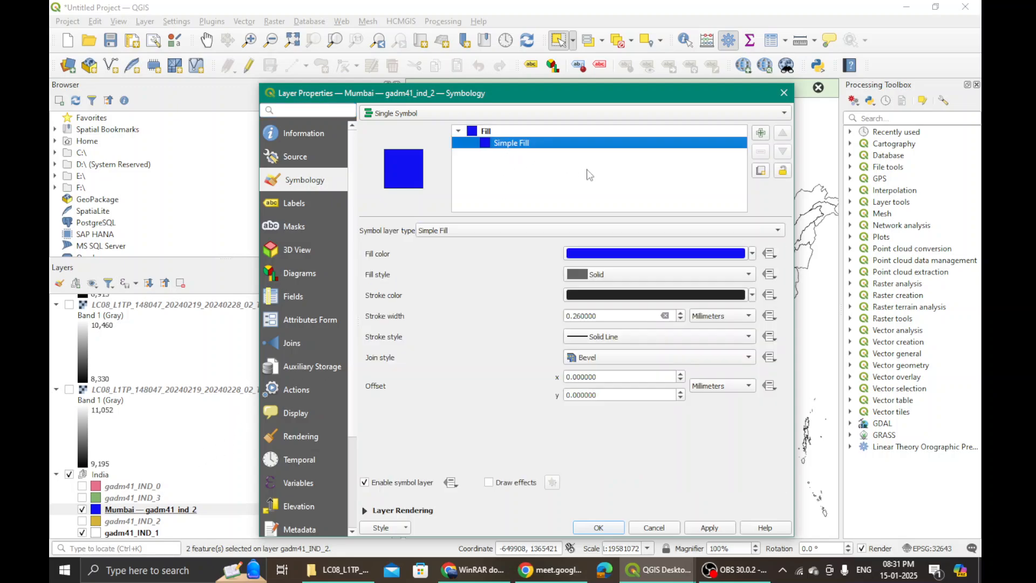
click(639, 254)
drag(529, 180, 540, 180)
click(490, 405)
click(709, 527)
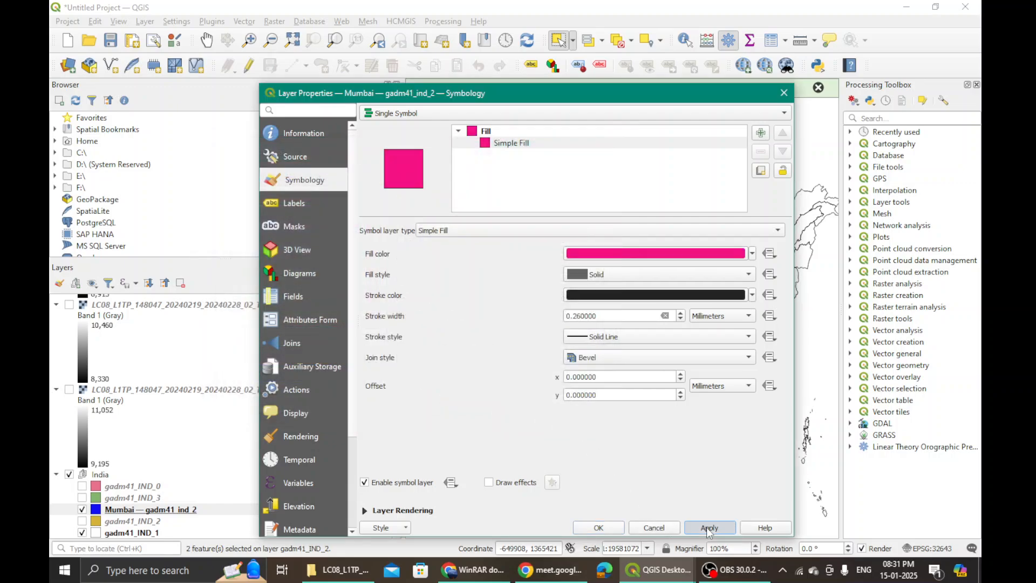
- Accept the Mumbai layer's symbology changes, close its properties and return to the Mumbai print layout
click(607, 528)
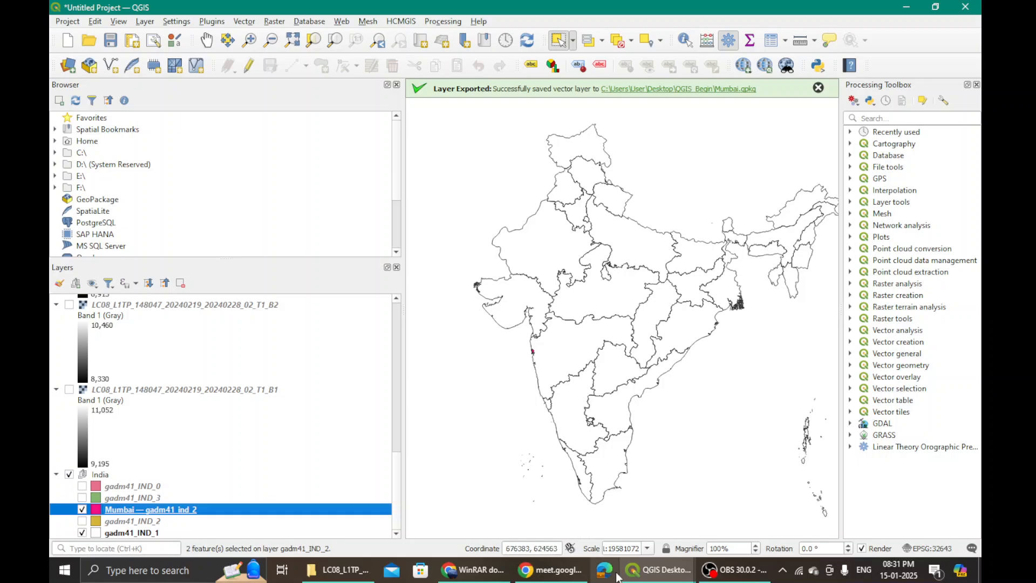
mouse_move(641, 573)
click(691, 549)
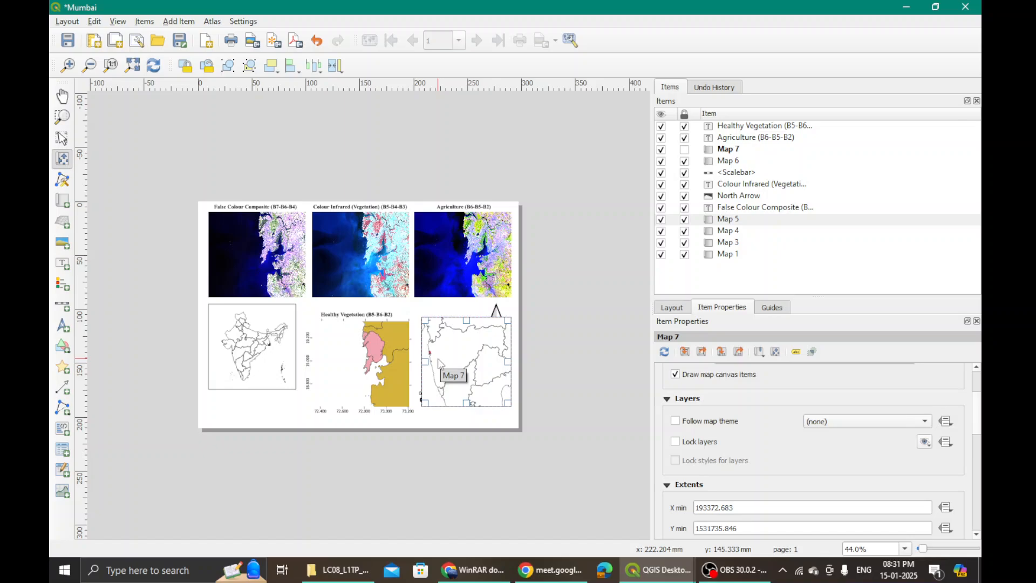
- Draw a small rectangle around the highlighted Mumbai districts on the west coast in Map 7
click(188, 22)
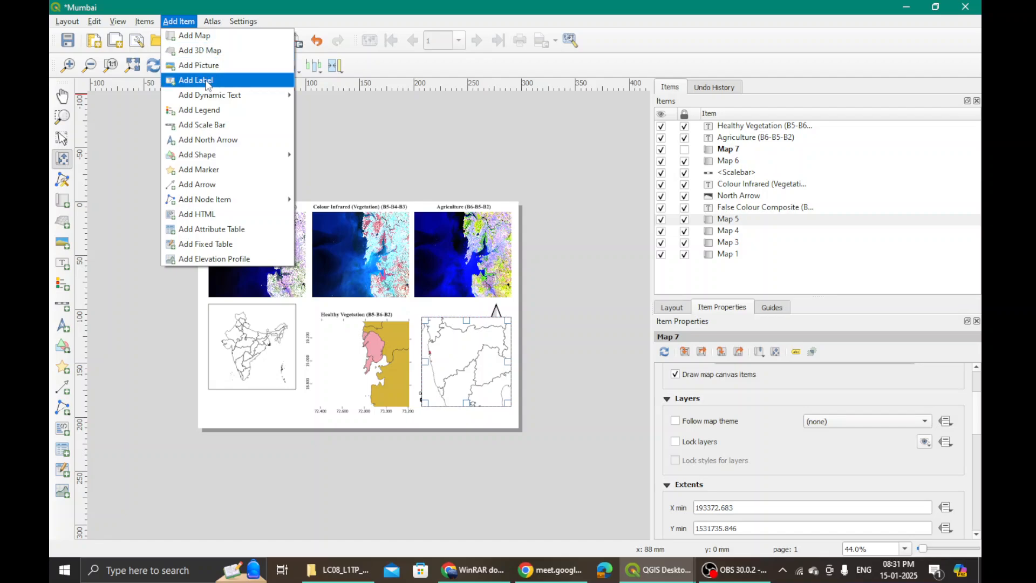
mouse_move(205, 158)
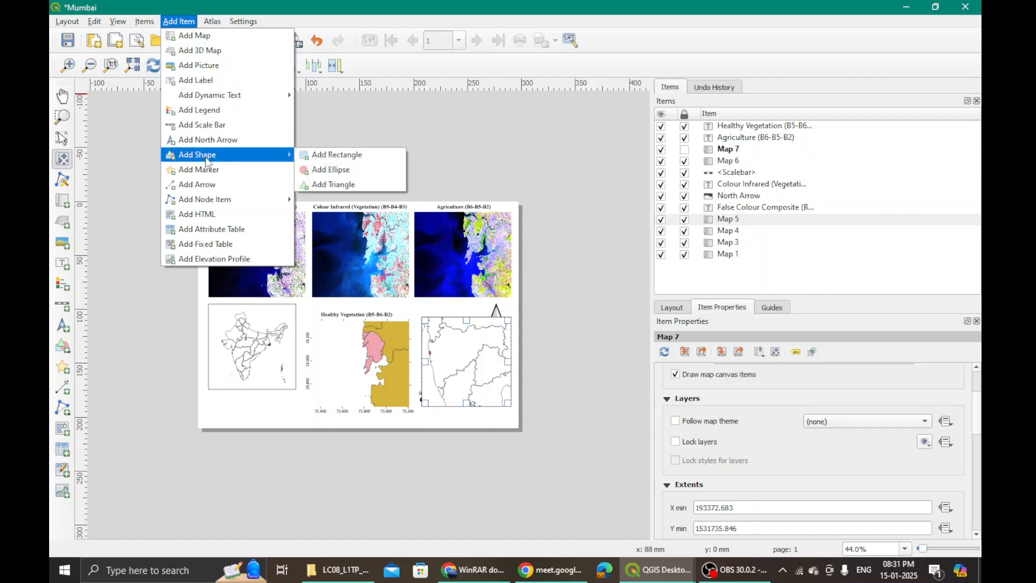
click(331, 156)
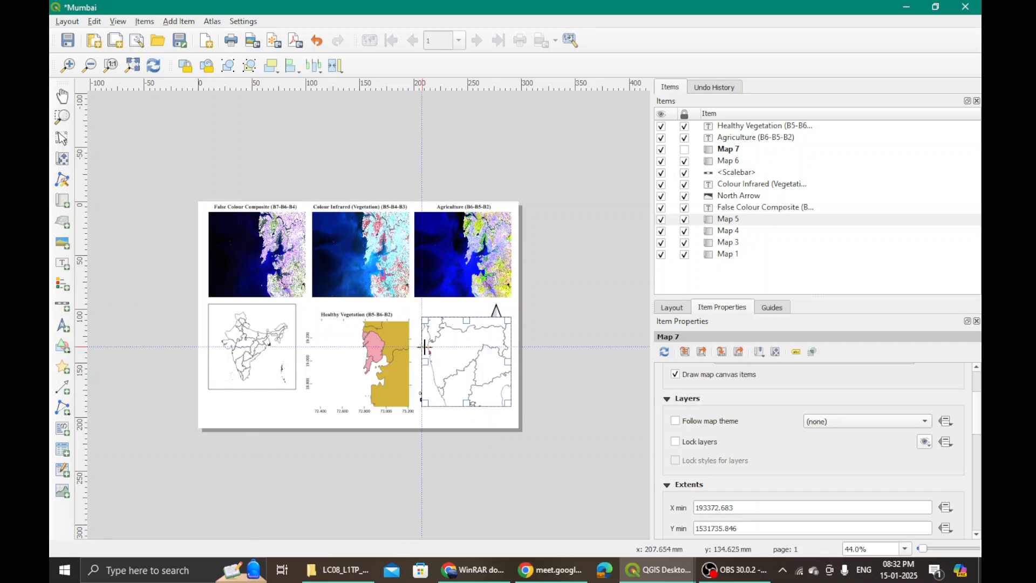
drag(423, 347, 437, 358)
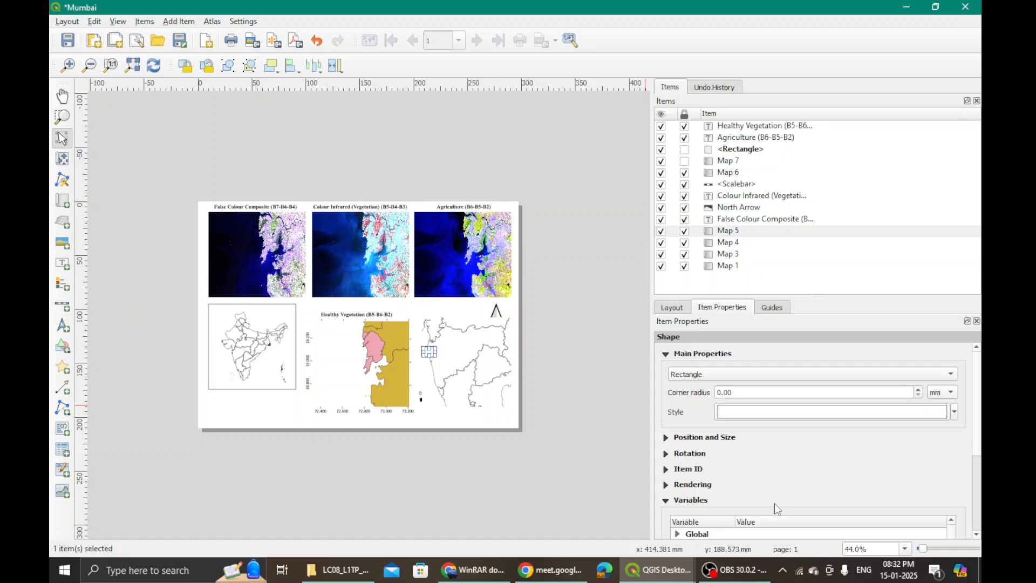
- Review the fill colour options of the rectangle's simple fill symbol and close its item properties
scroll(775, 503, down, 5)
scroll(775, 505, up, 5)
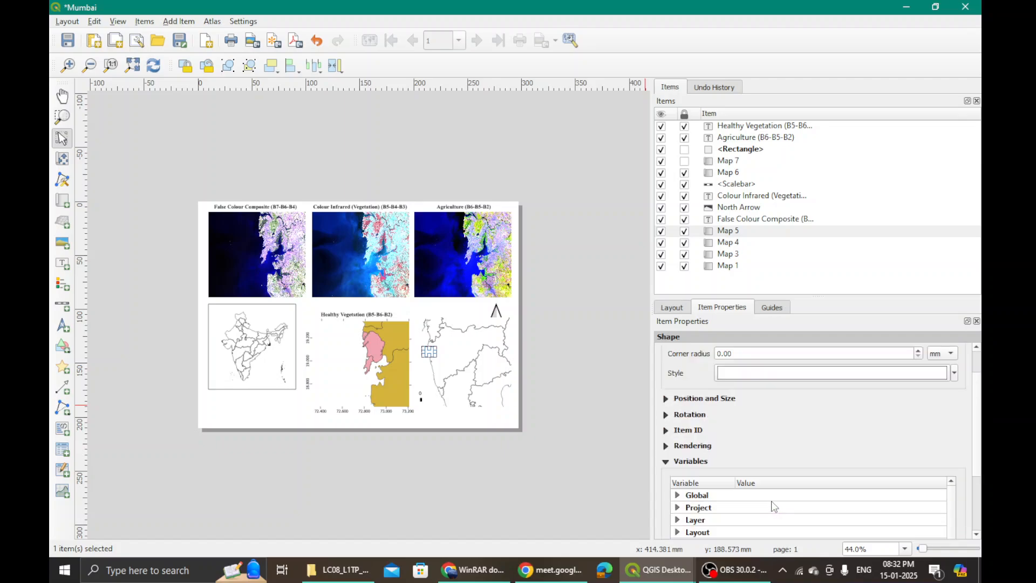
click(744, 151)
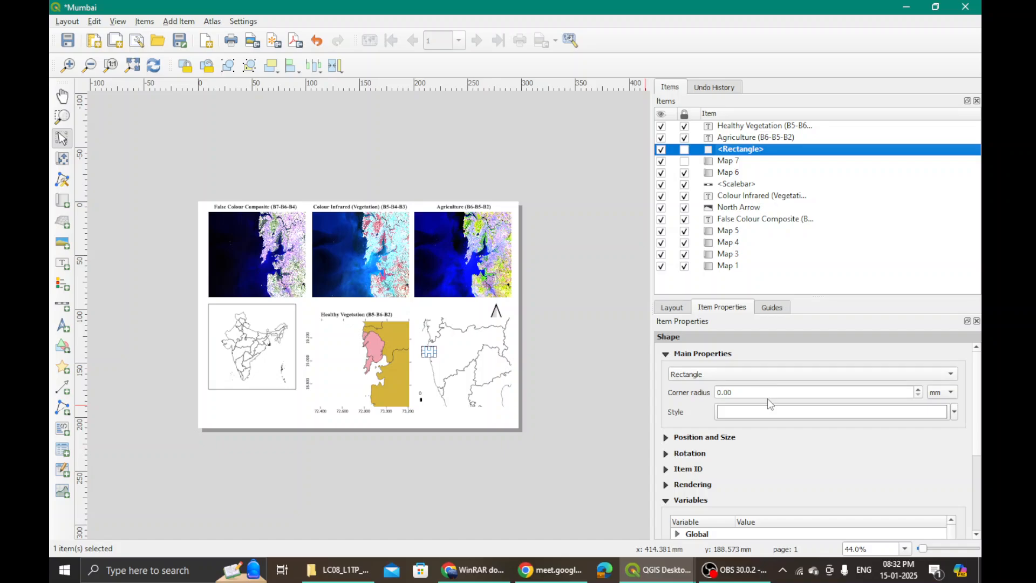
click(954, 413)
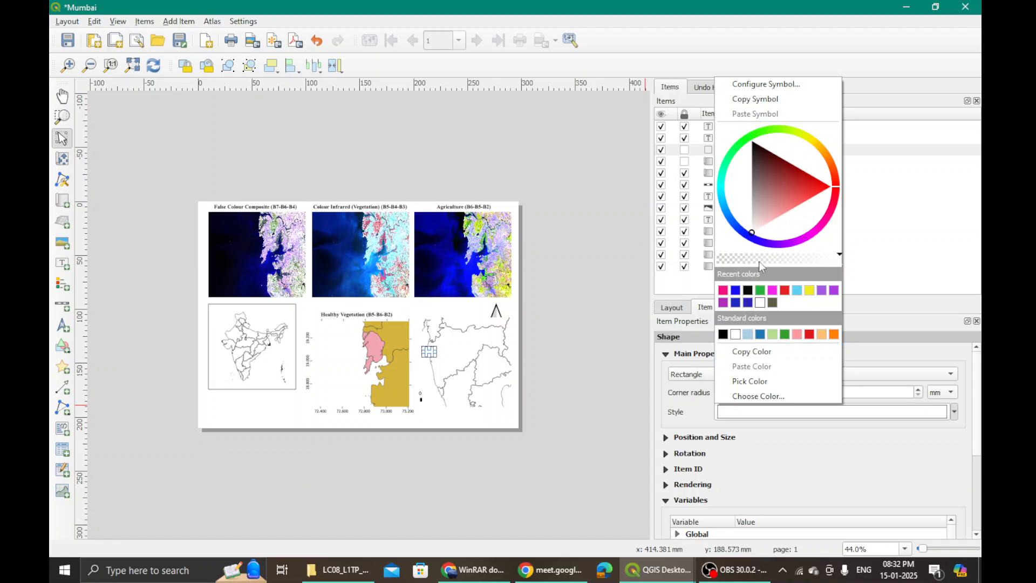
click(882, 359)
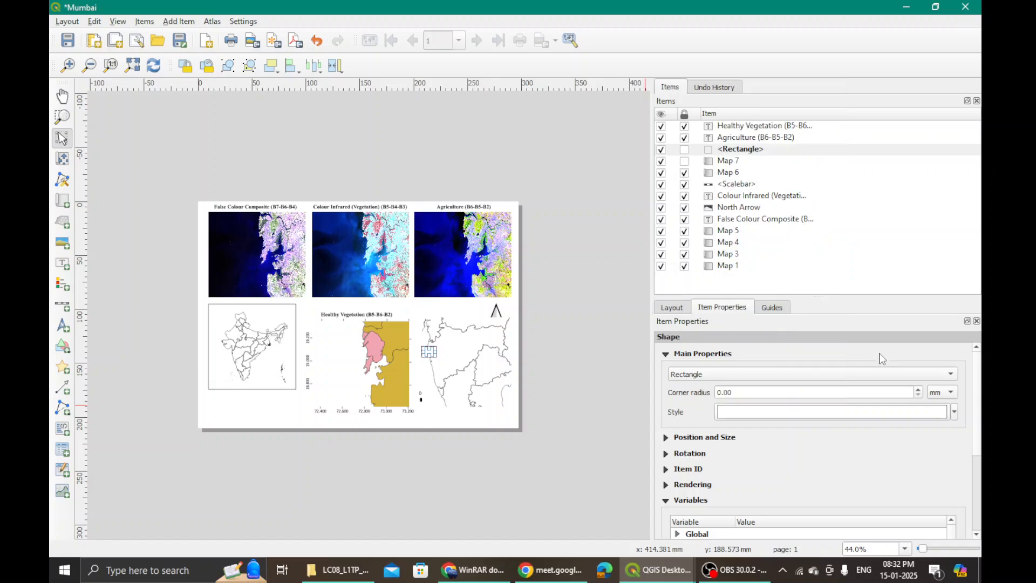
click(955, 413)
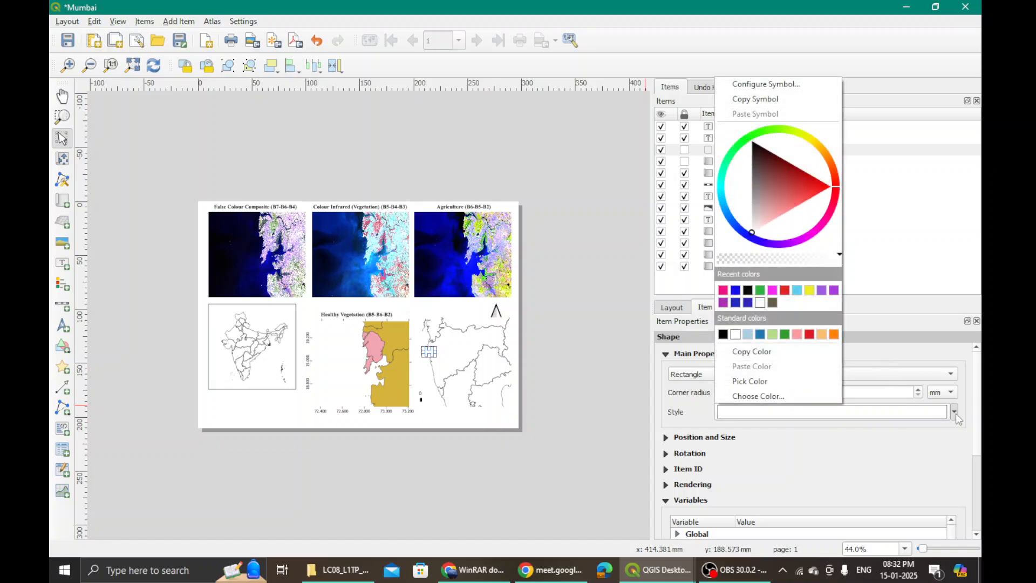
click(777, 84)
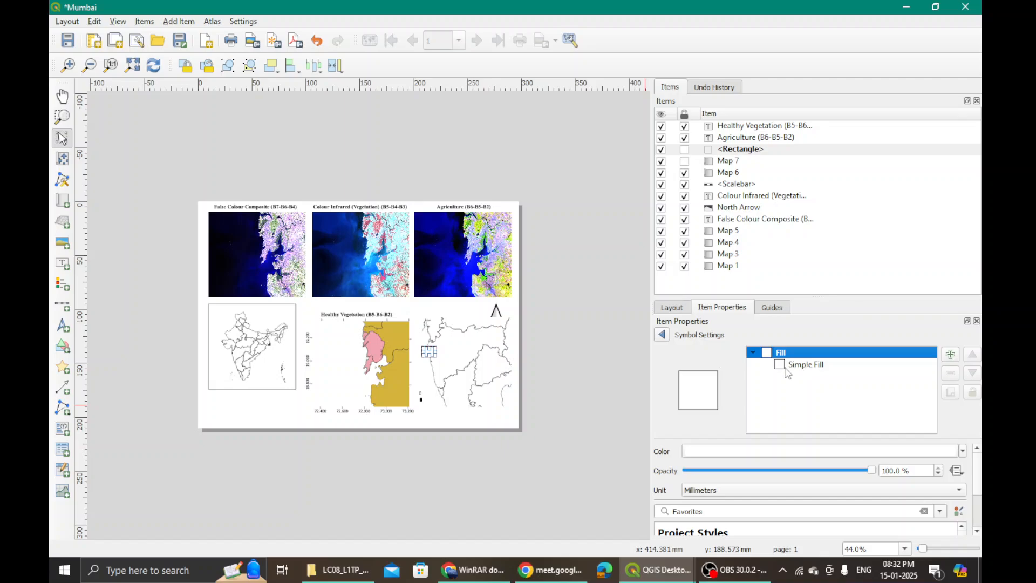
click(806, 366)
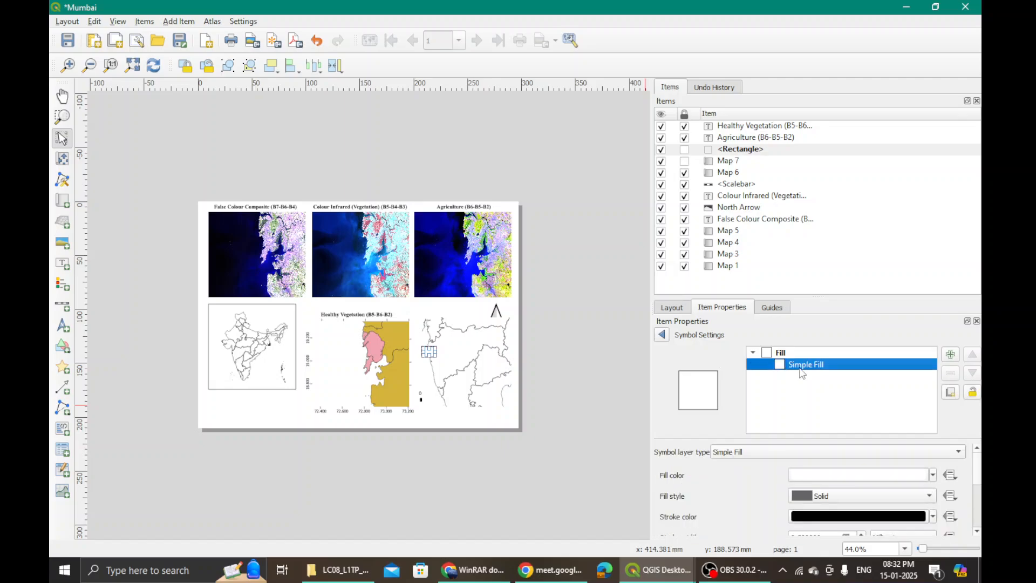
click(821, 476)
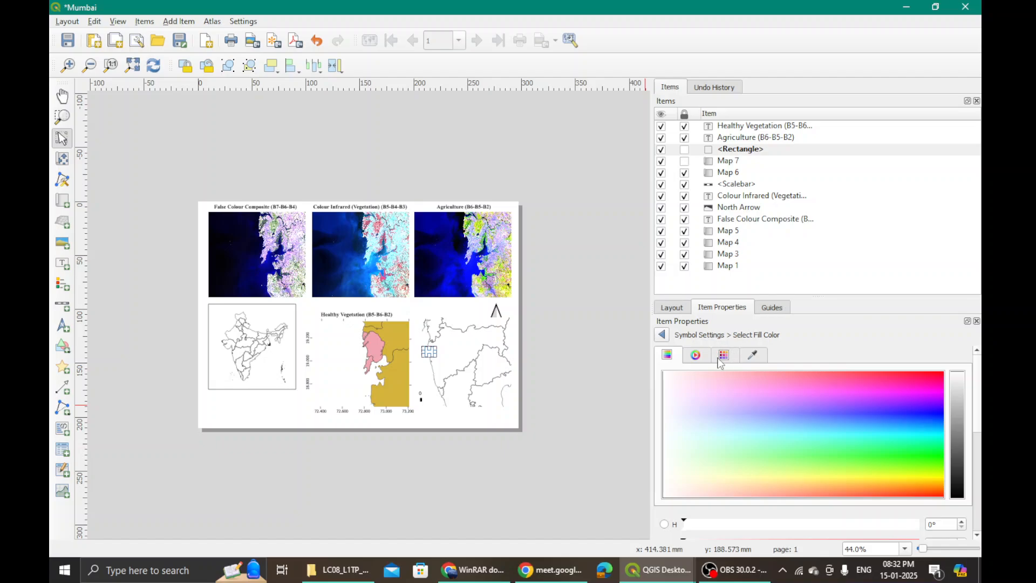
scroll(770, 417, down, 2)
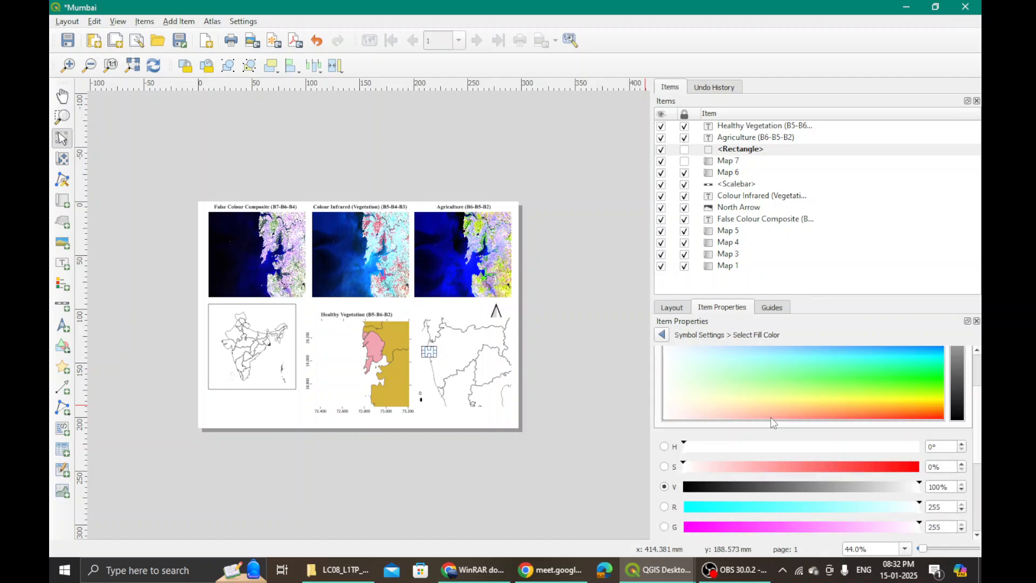
scroll(772, 424, down, 2)
scroll(775, 426, down, 1)
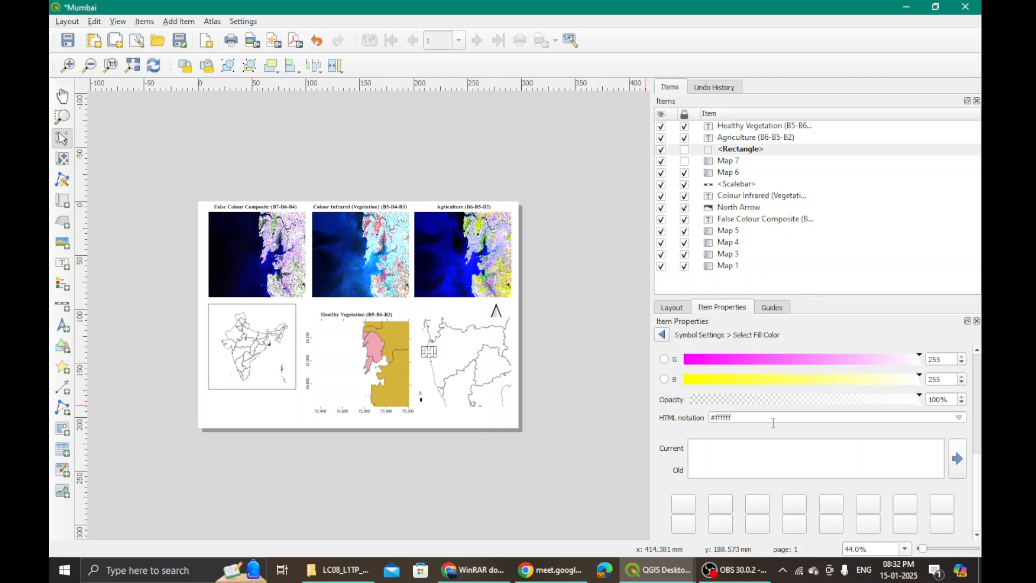
scroll(773, 423, up, 5)
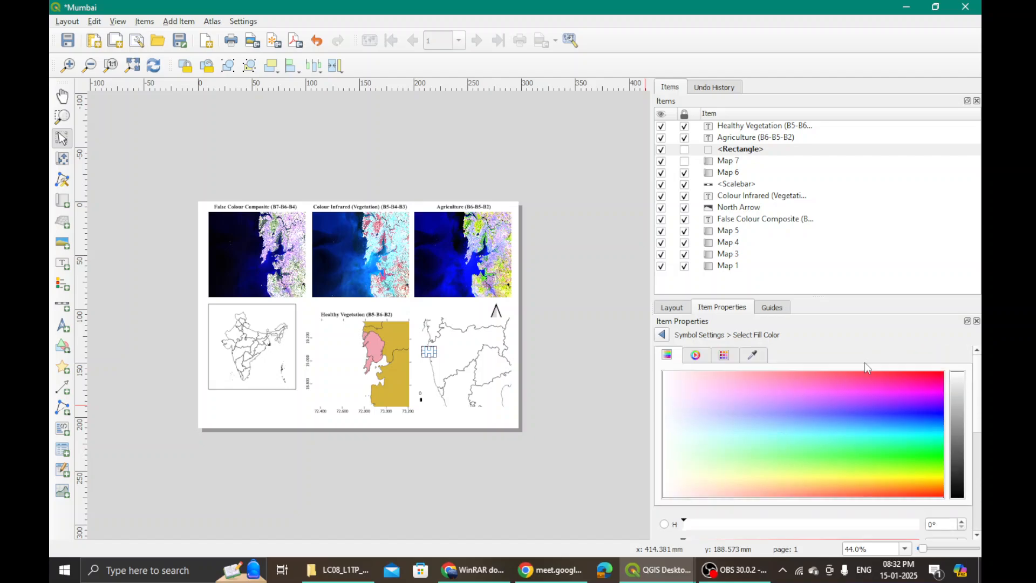
click(976, 321)
- Reselect the rectangle over Mumbai and check the layout settings for its style options
click(582, 357)
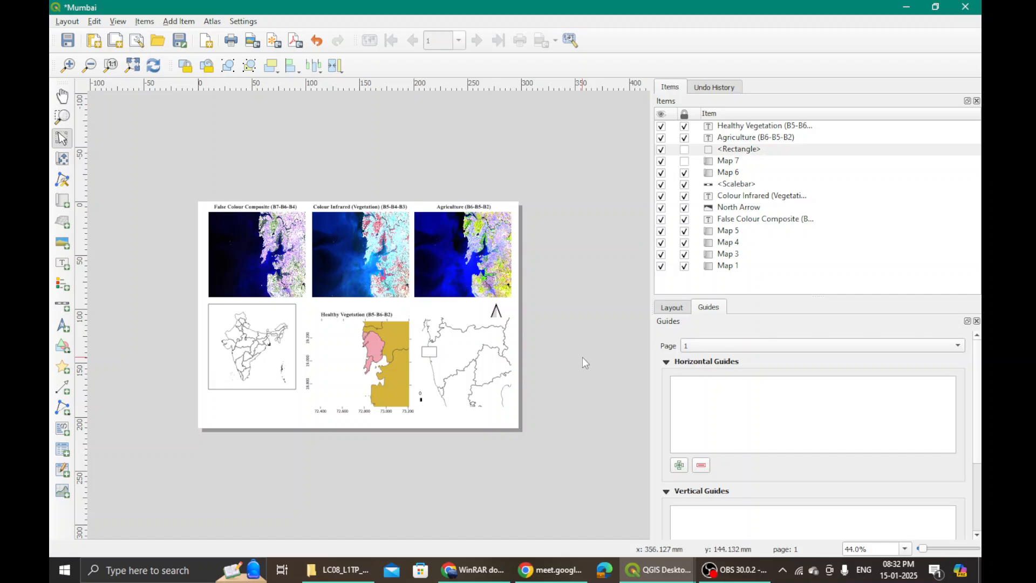
click(433, 354)
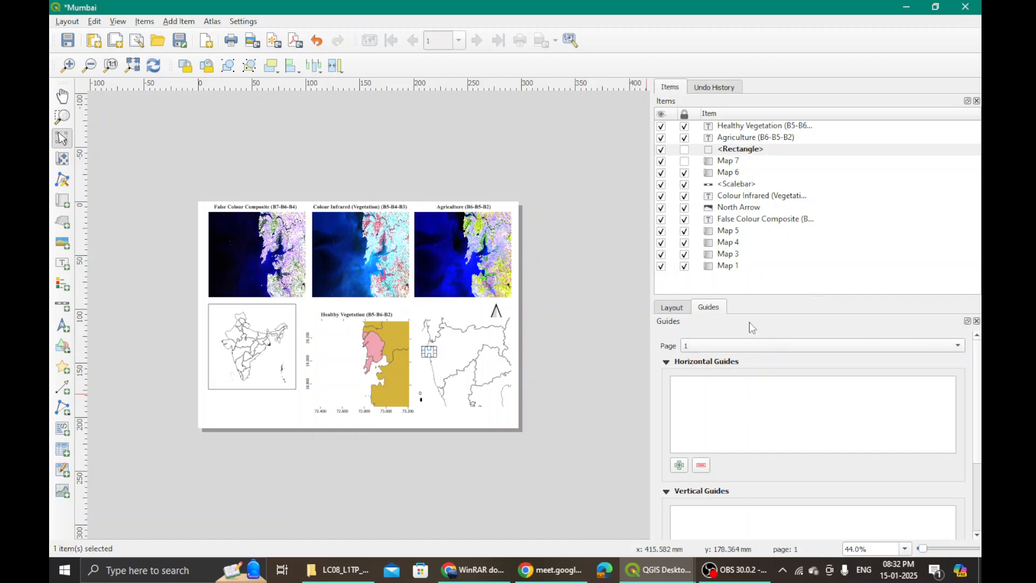
click(671, 307)
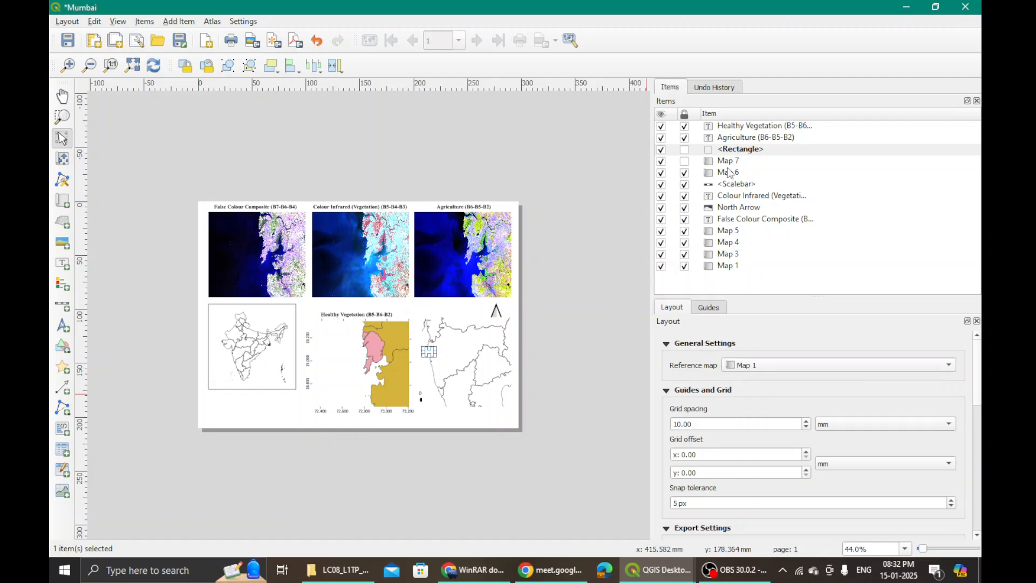
click(738, 149)
click(738, 150)
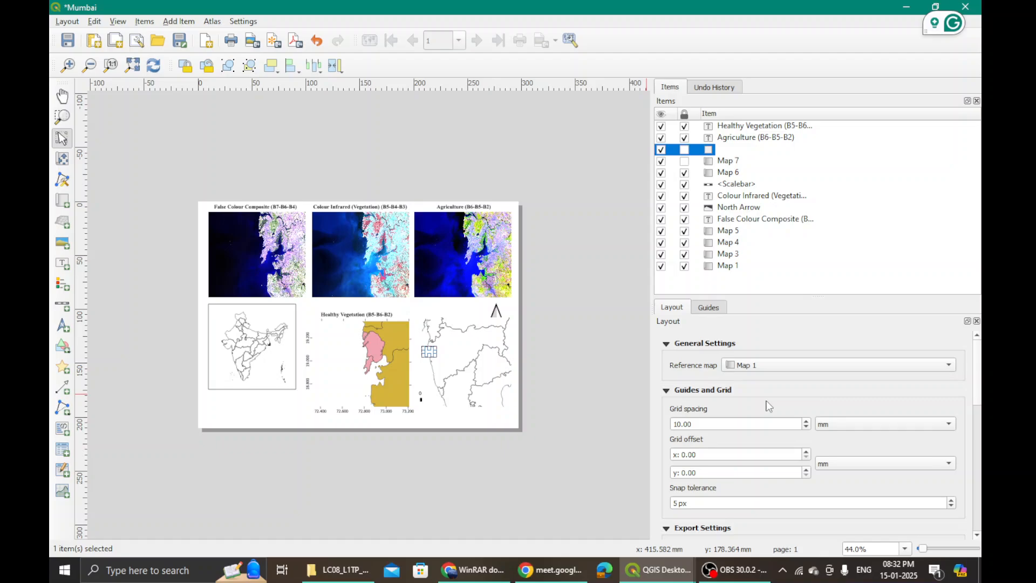
- Switch to the Google Meet call in Chrome, read the in-call messages and return to the Mumbai print layout
click(565, 566)
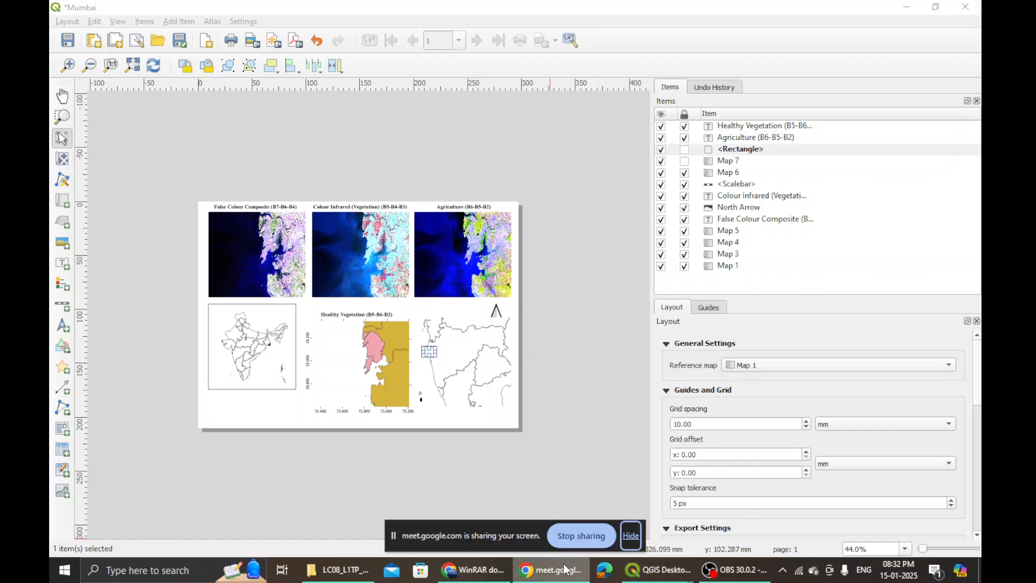
click(471, 571)
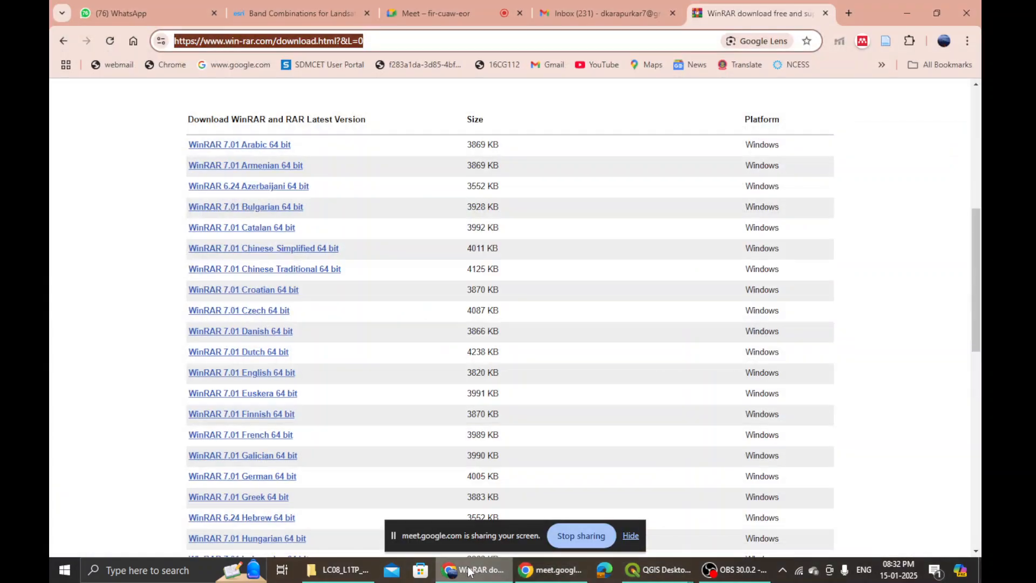
click(446, 7)
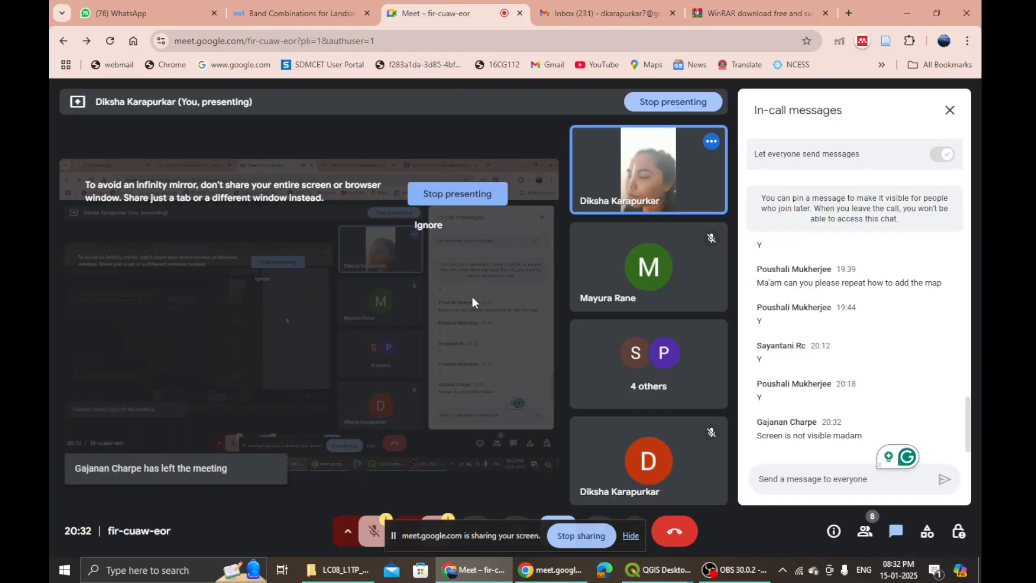
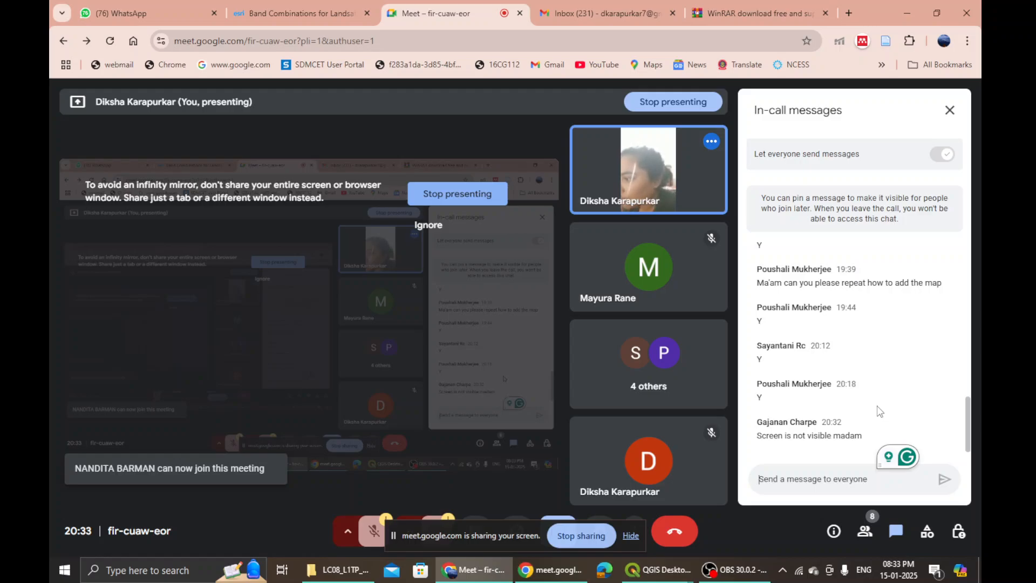
mouse_move(673, 576)
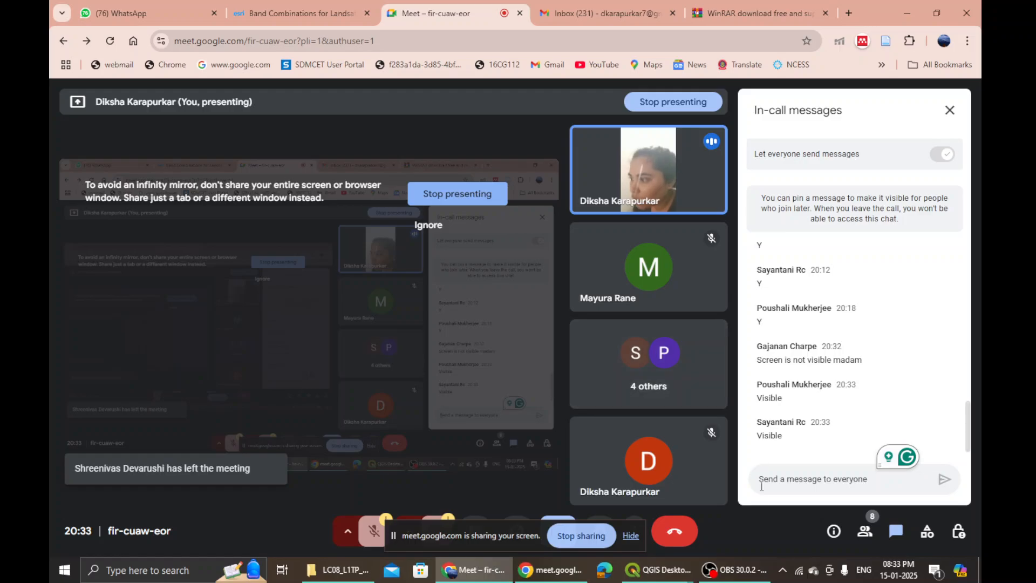
click(642, 502)
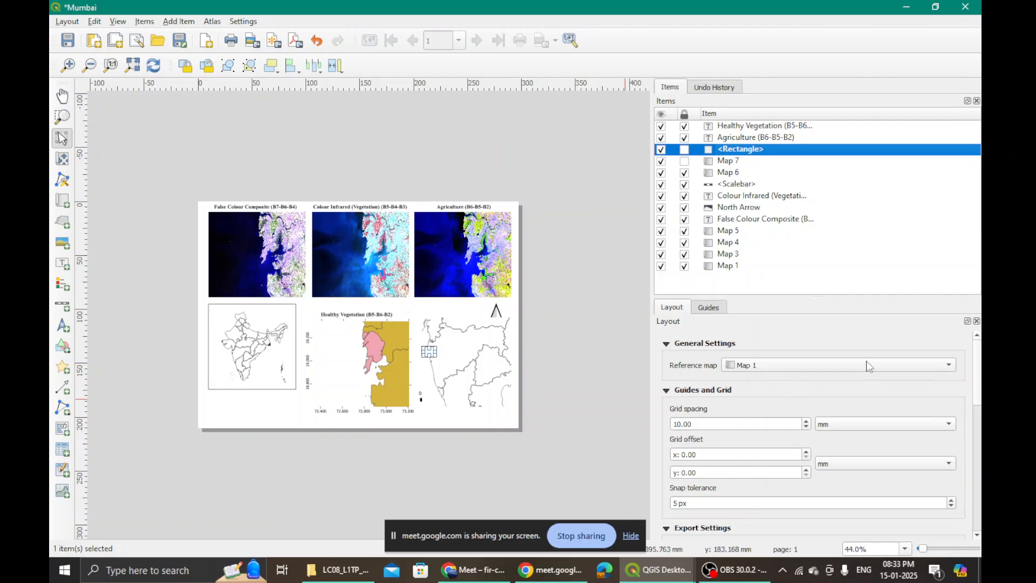
- Look through the layout's grid, export and resize settings for the rectangle's style options, and clear the selection
mouse_move(982, 398)
mouse_down()
mouse_move(983, 517)
mouse_move(983, 416)
mouse_up()
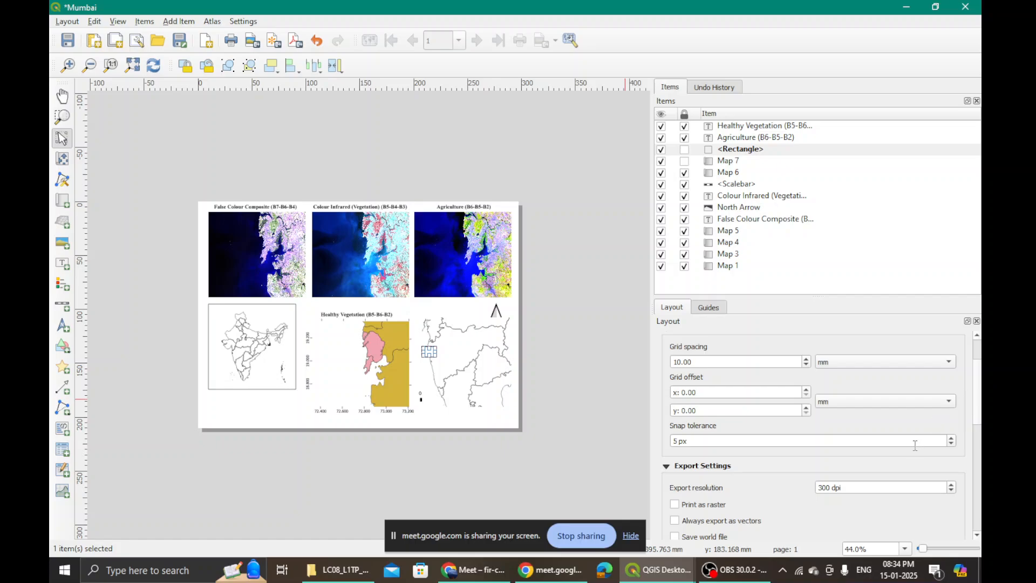
drag(981, 369, 984, 399)
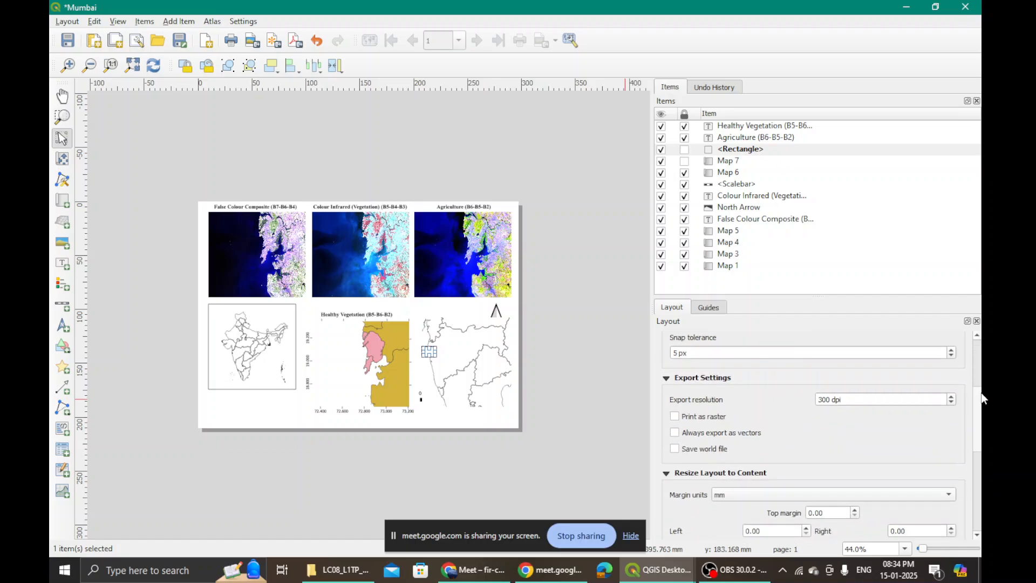
drag(983, 399, 983, 415)
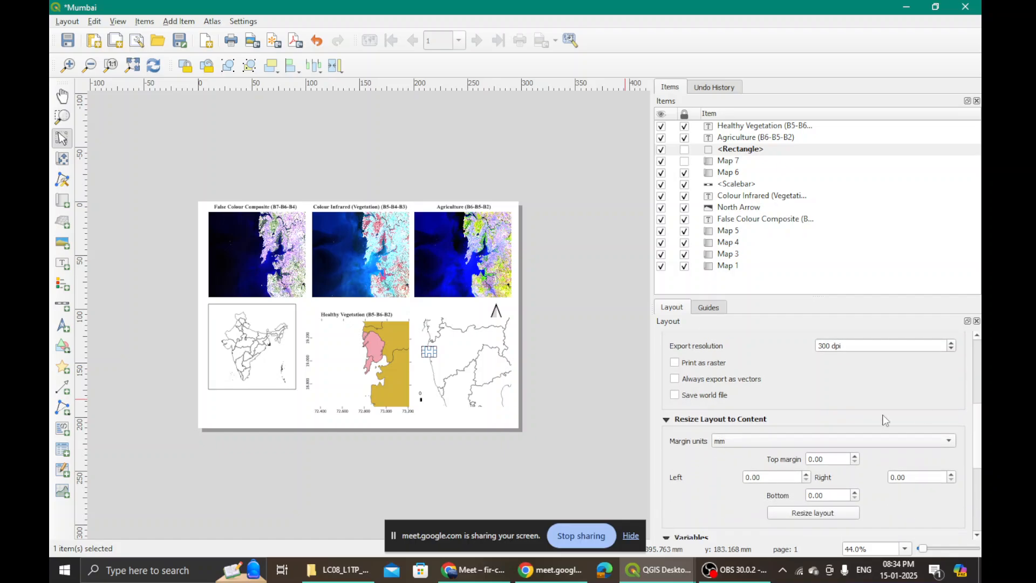
click(632, 410)
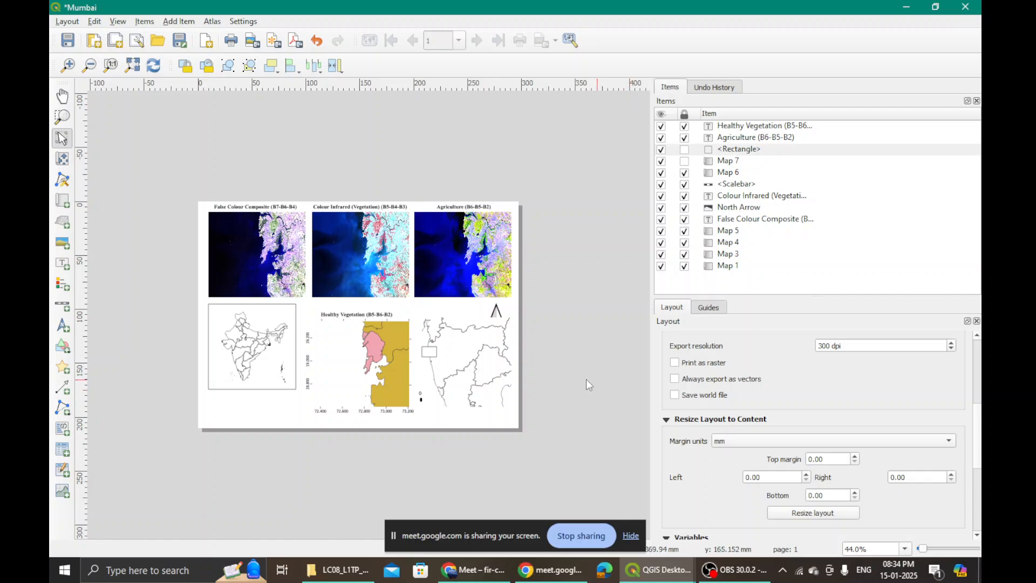
- Reselect the rectangle over Mumbai and try to open its properties from the item list
click(432, 353)
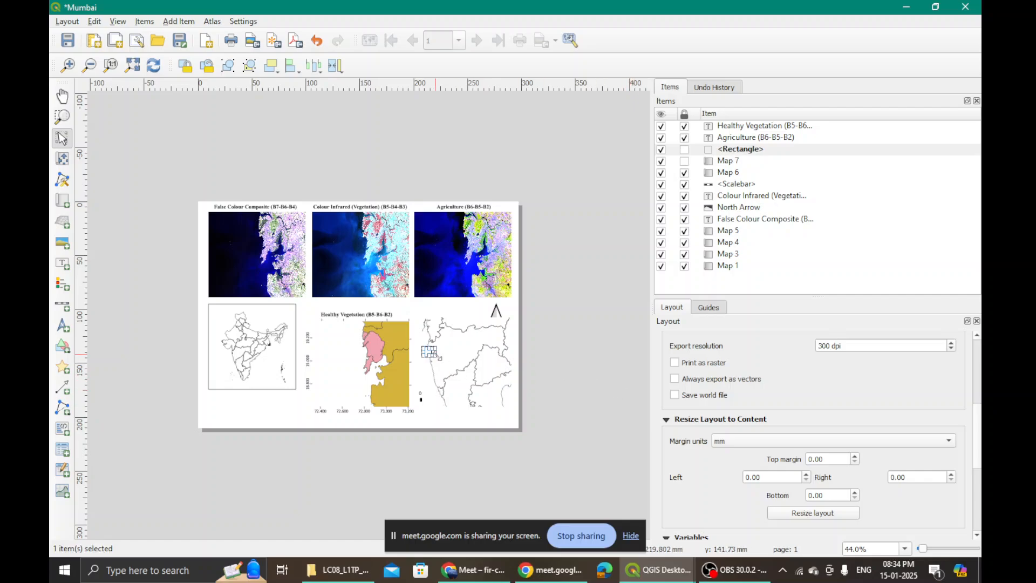
click(577, 365)
click(435, 356)
double_click(734, 153)
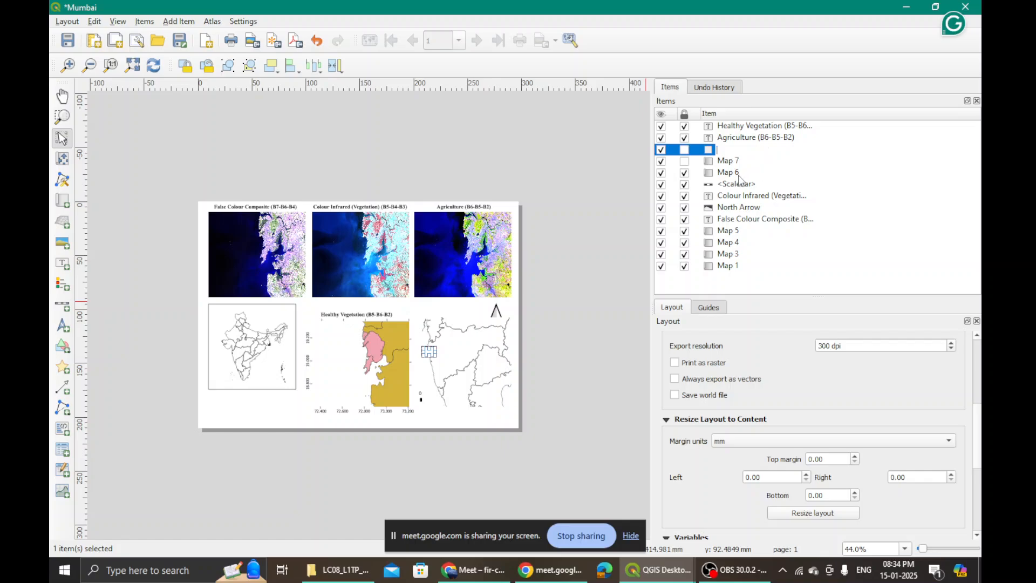
click(738, 176)
click(734, 153)
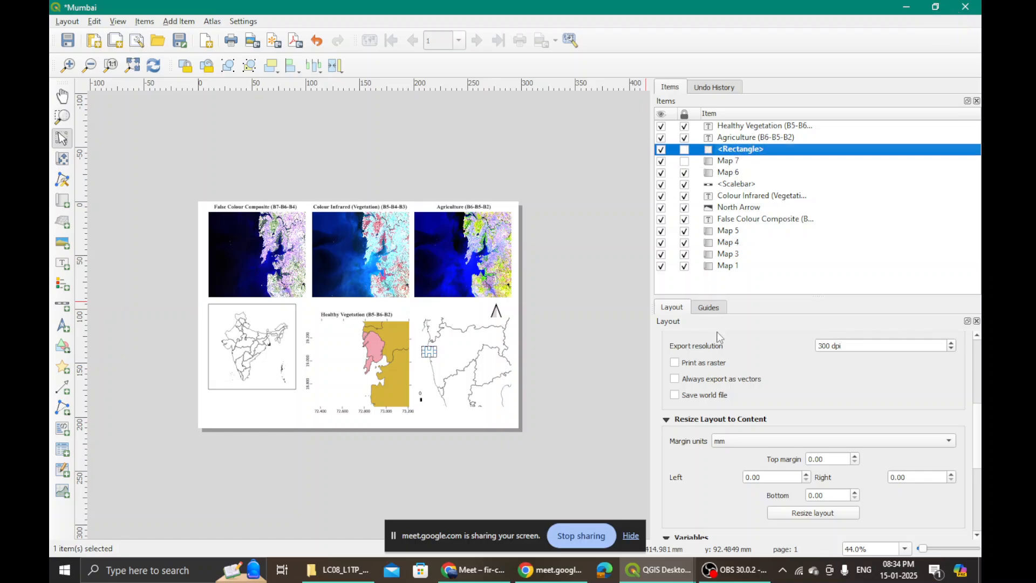
- Check the guide settings and the reference map choices for the layout, keeping Map 1 as the reference map
click(710, 307)
click(684, 309)
drag(979, 421, 984, 354)
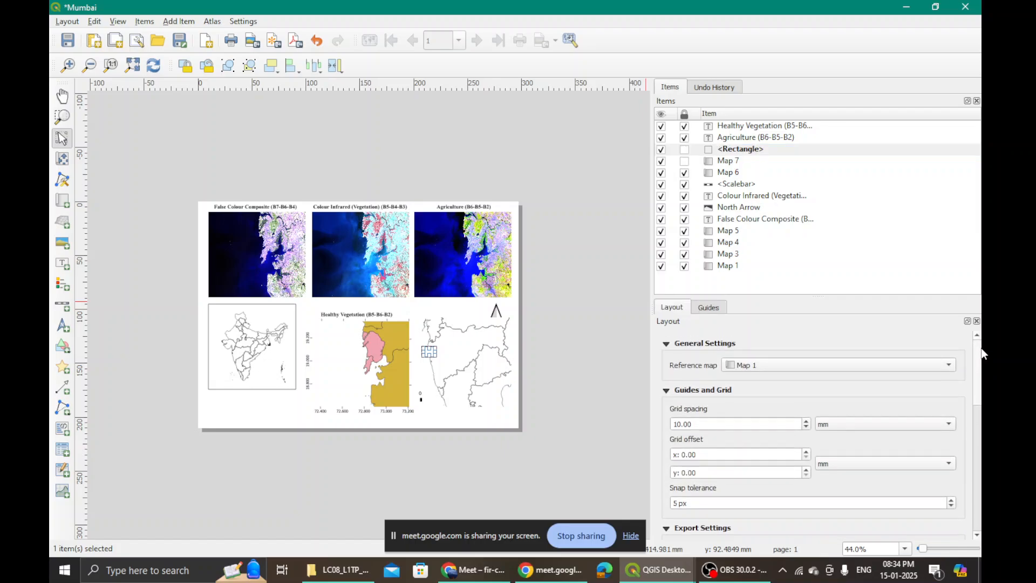
click(762, 369)
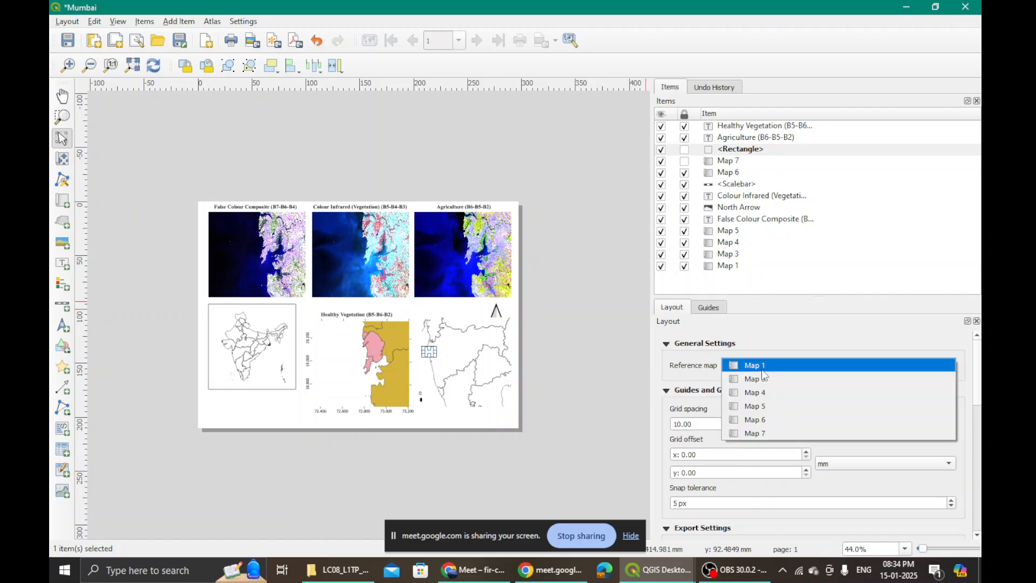
click(762, 370)
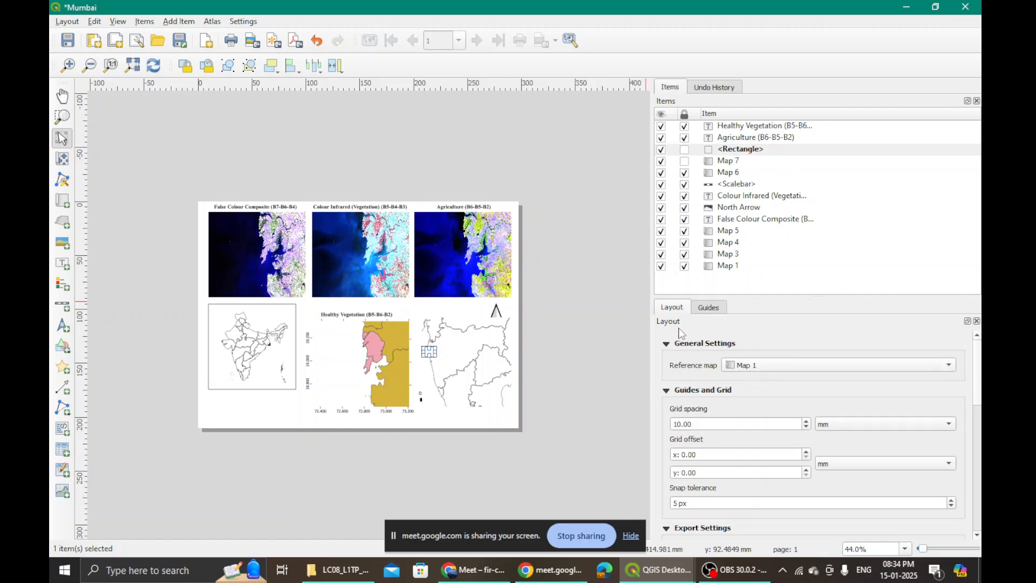
- Select the rectangle and Map 7 in turn and check the layout settings for their item options
click(465, 380)
click(760, 153)
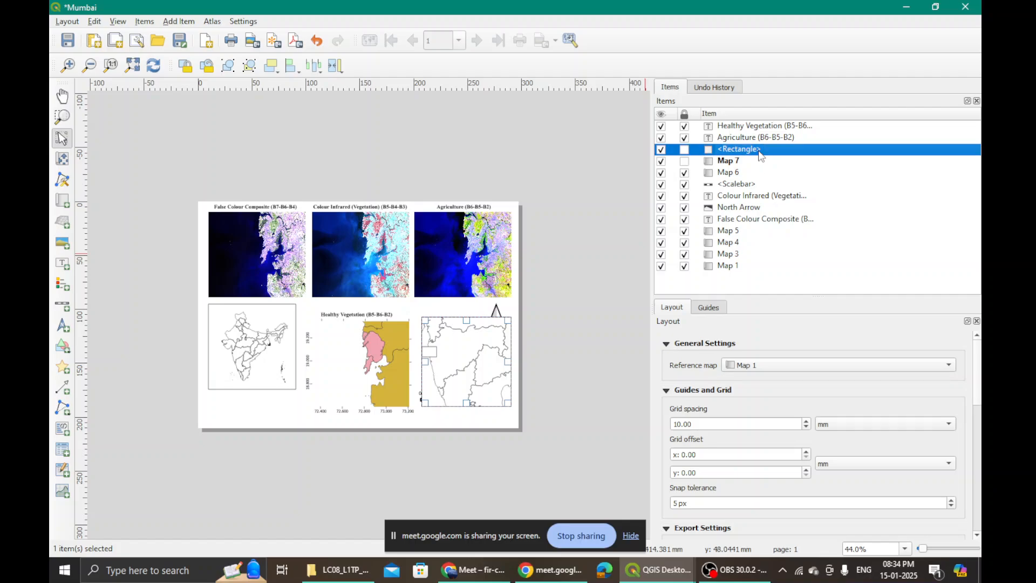
click(629, 350)
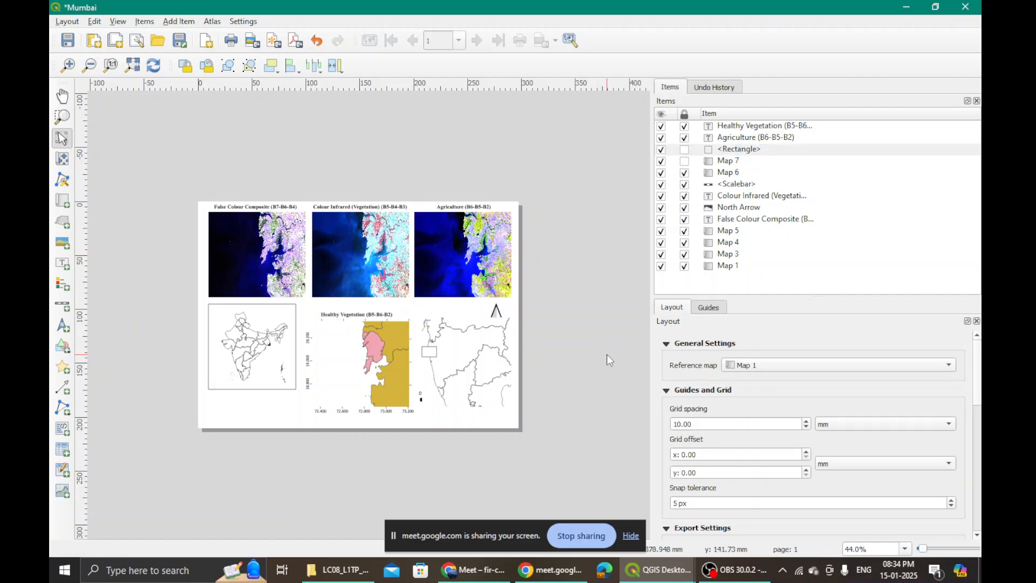
click(465, 365)
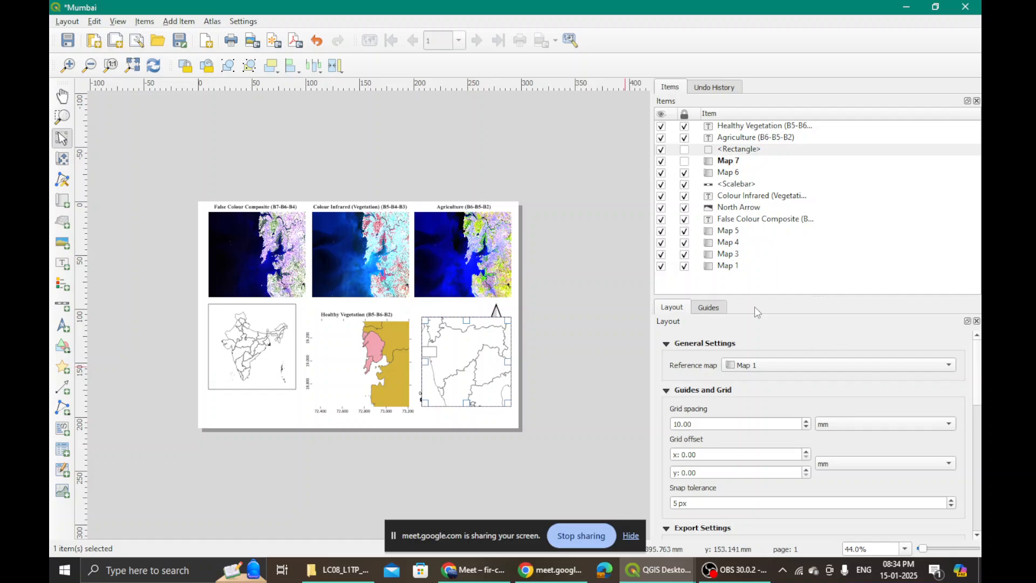
scroll(981, 372, down, 1)
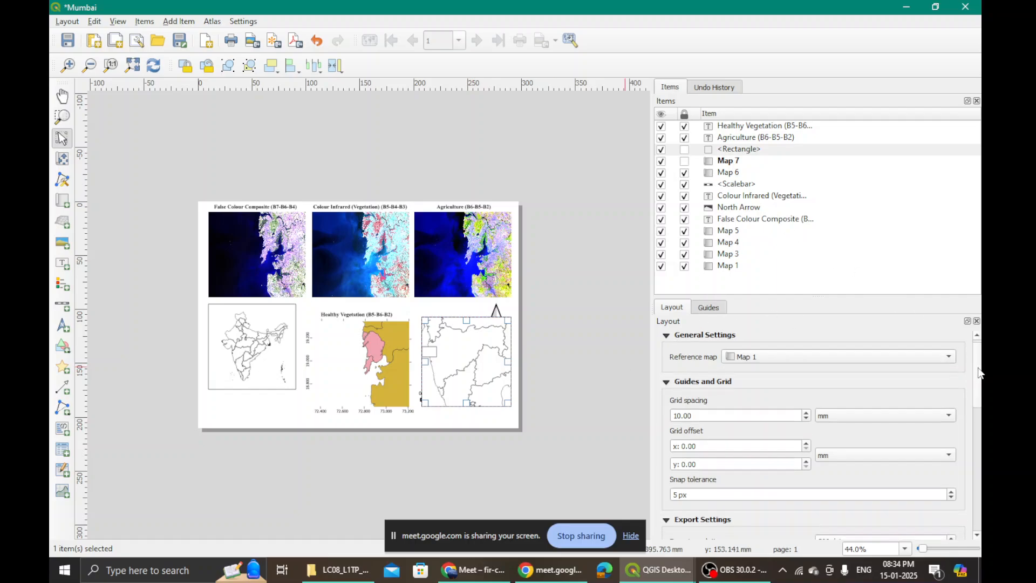
click(737, 165)
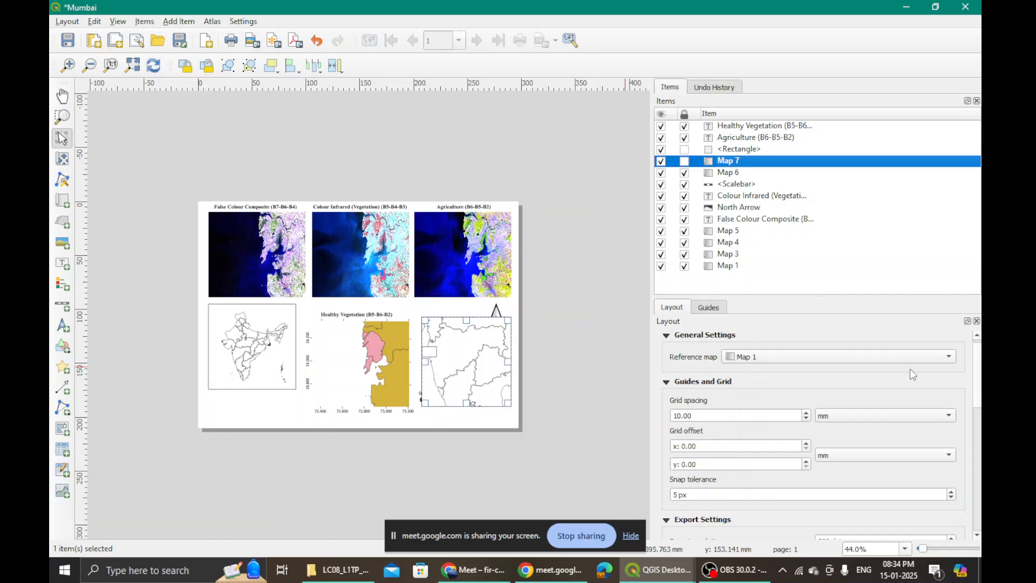
mouse_move(981, 389)
mouse_down()
mouse_move(982, 511)
mouse_move(982, 374)
mouse_up()
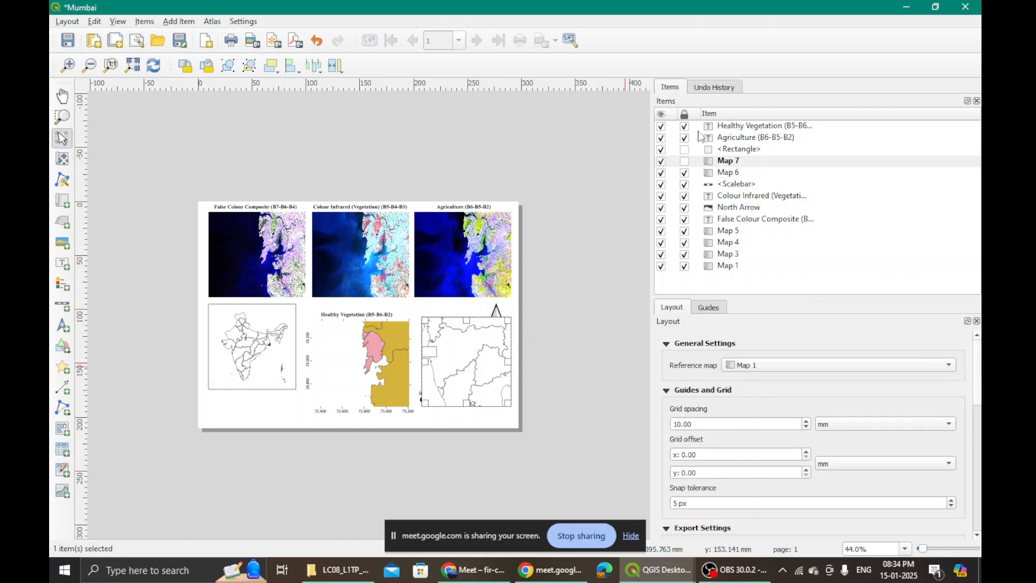
- Try to open Map 7's item properties from the item list
double_click(738, 161)
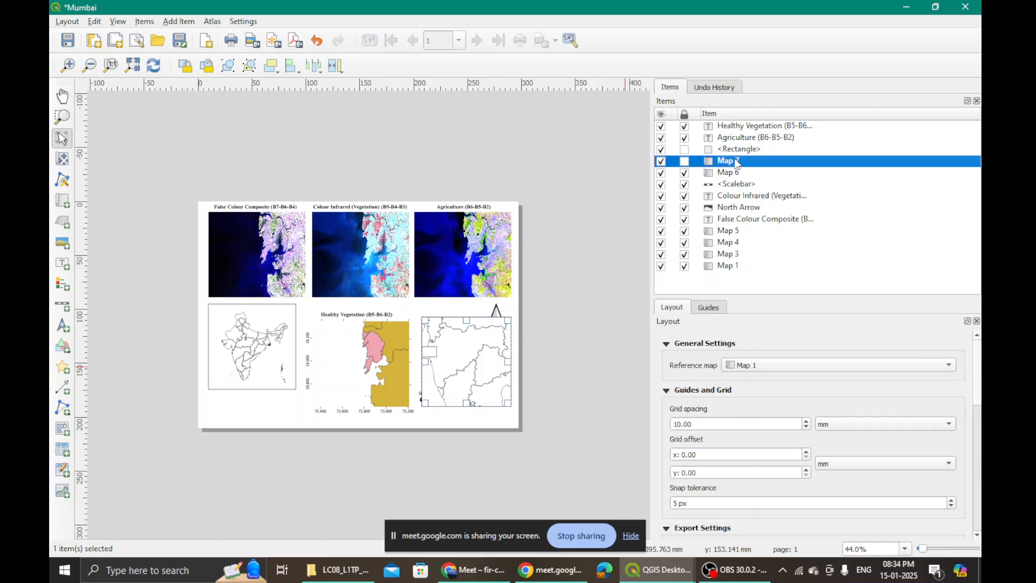
click(467, 363)
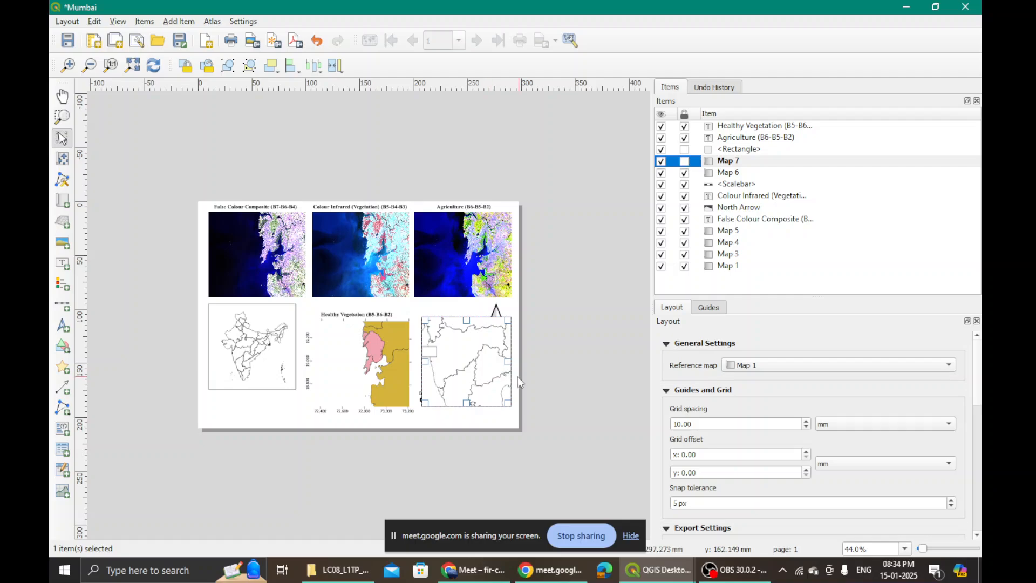
click(742, 162)
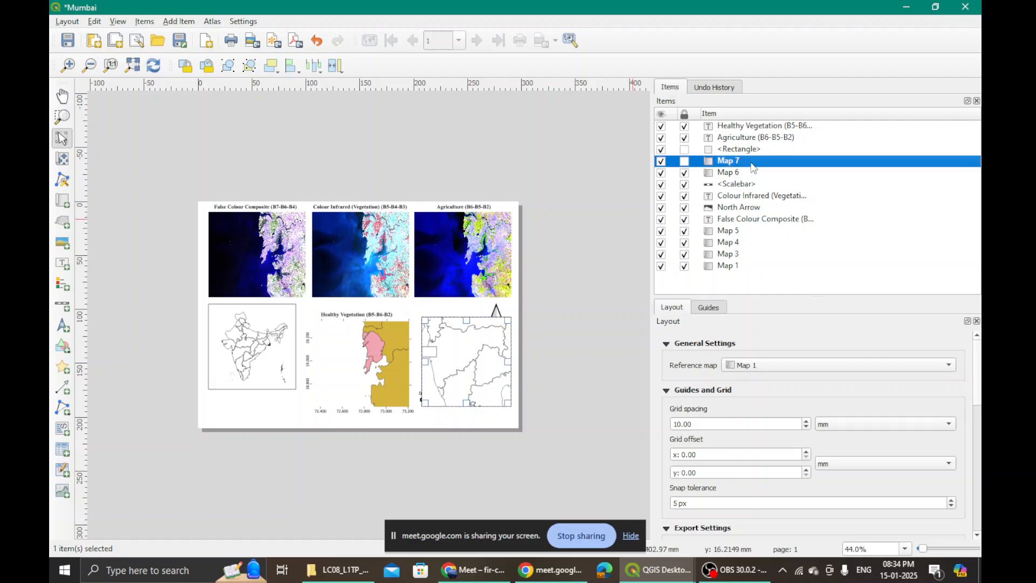
click(753, 138)
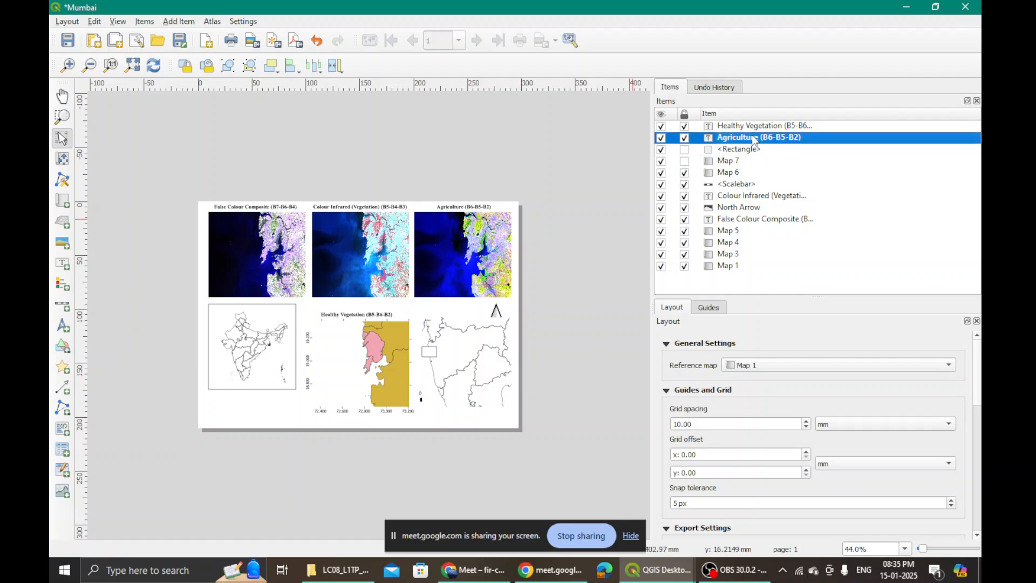
click(743, 161)
double_click(769, 161)
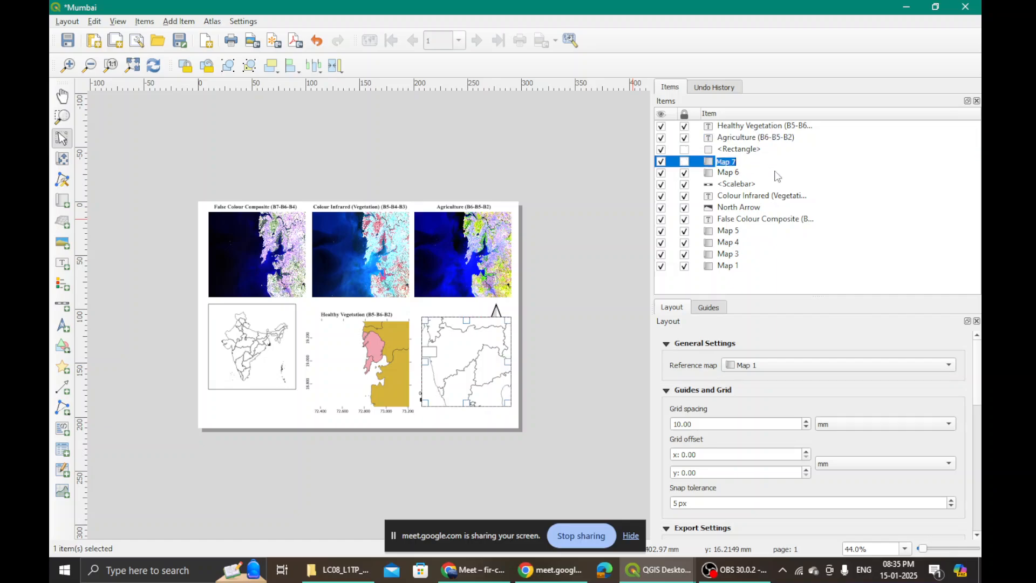
- Collapse the Resize Layout to Content section and search the export settings and variables for Map 7's options
drag(982, 366, 983, 432)
click(666, 421)
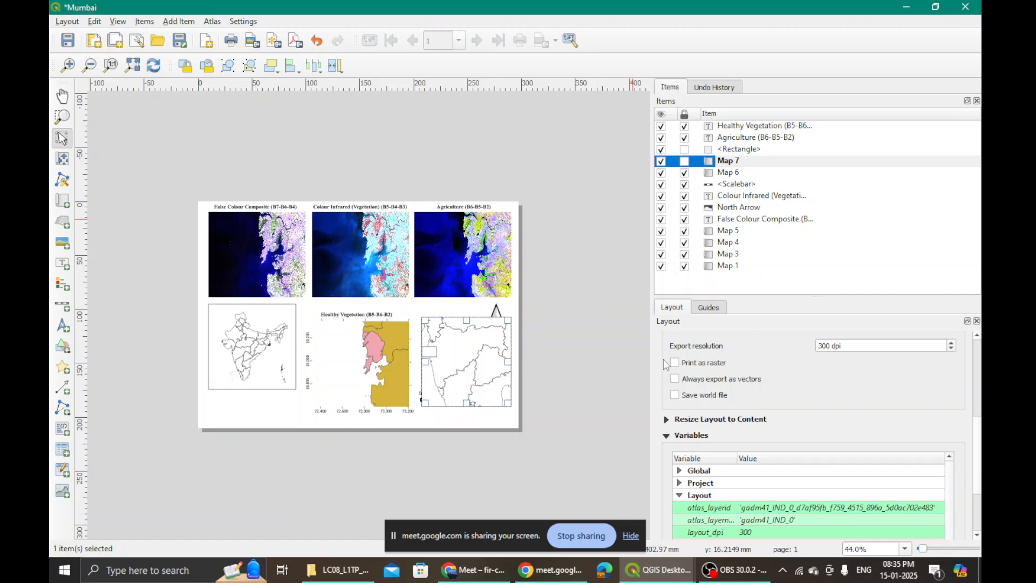
scroll(693, 386, up, 1)
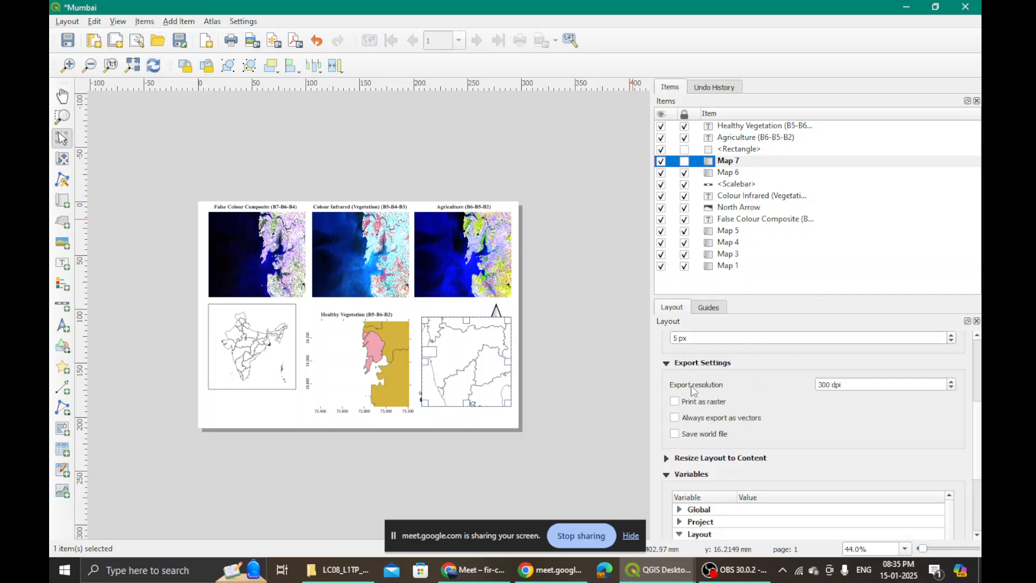
click(666, 365)
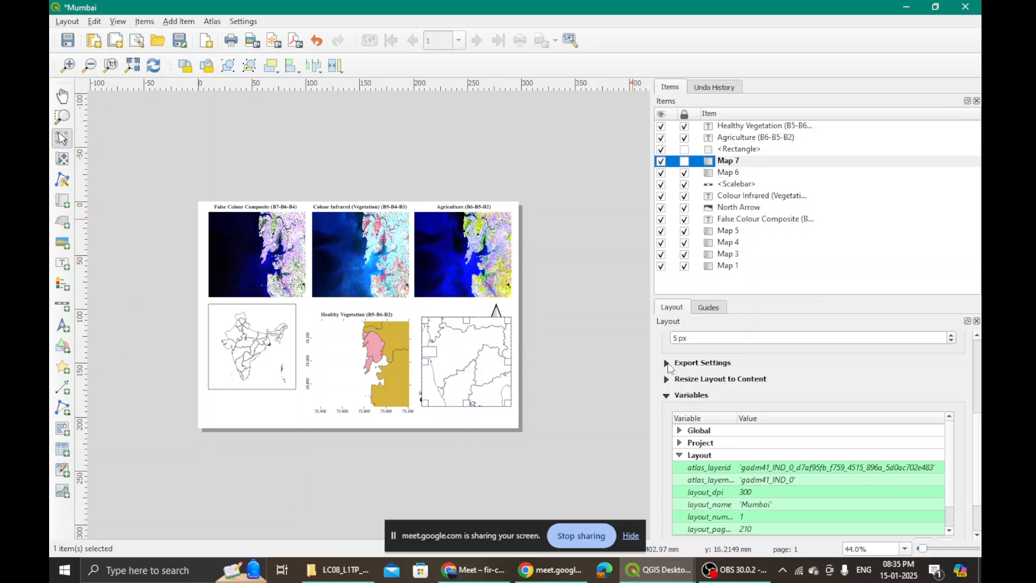
click(668, 365)
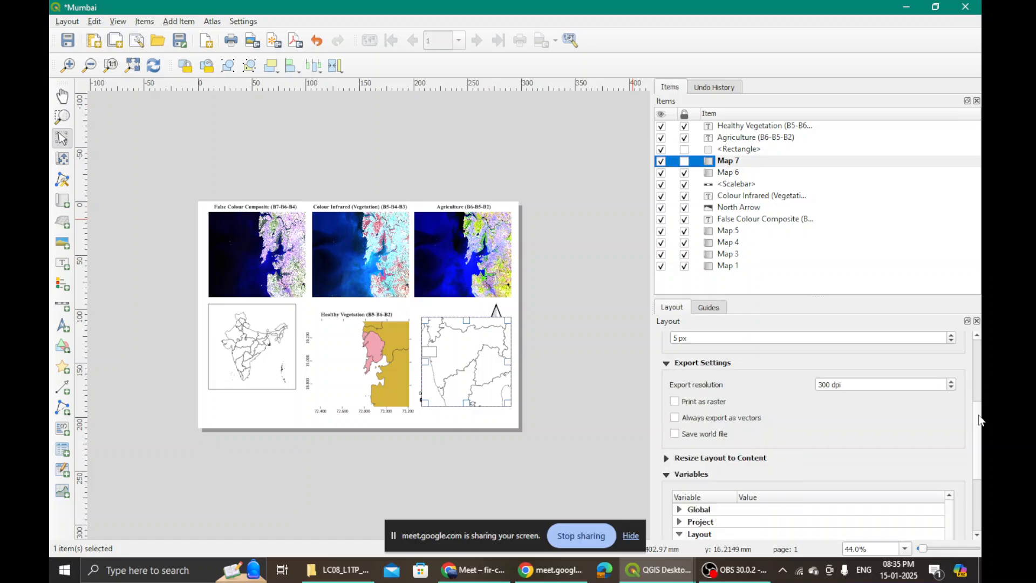
drag(981, 420, 984, 354)
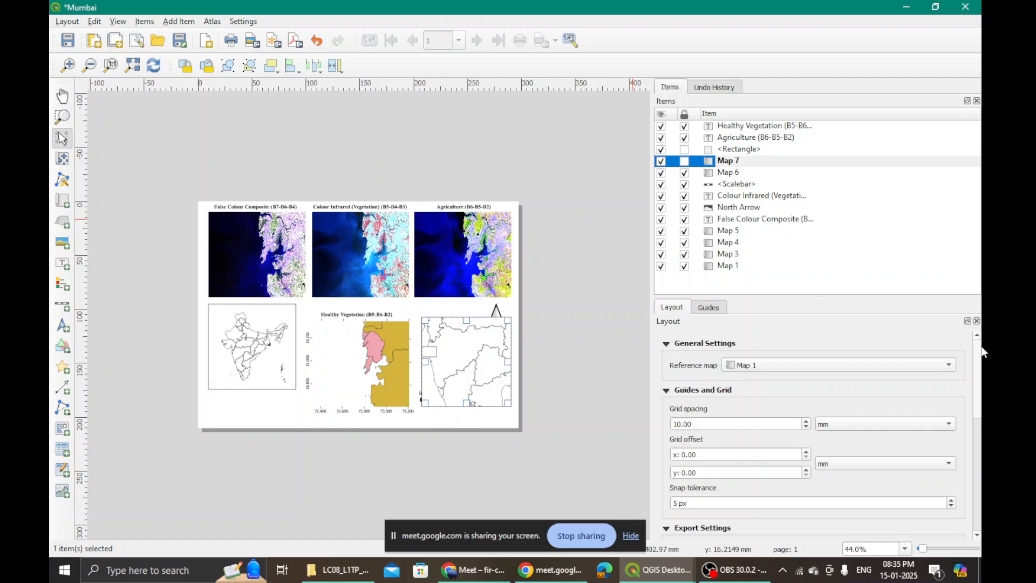
- Check the guide settings and expand the Resize Layout to Content section to look for item options
click(707, 308)
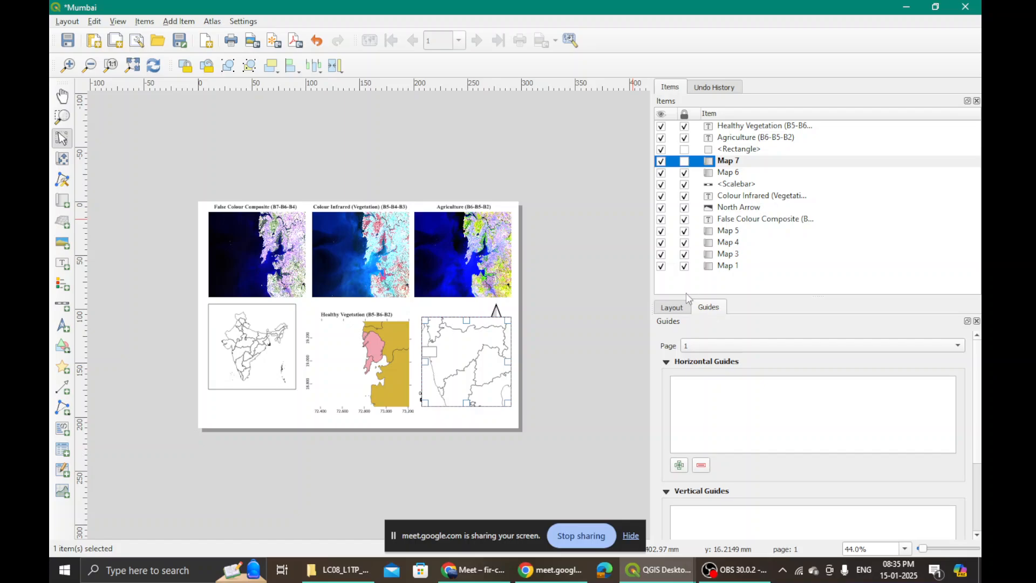
click(687, 309)
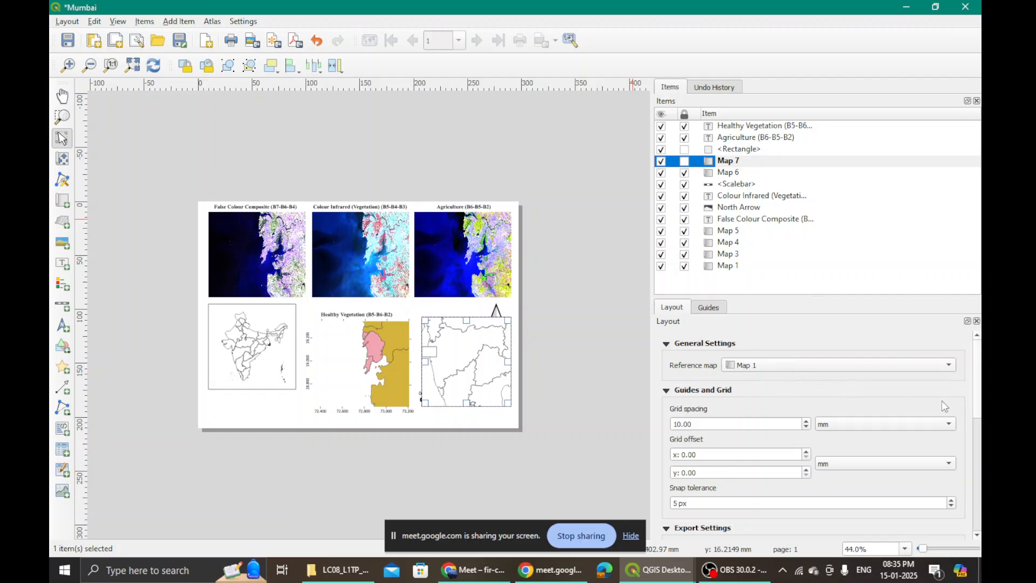
drag(983, 405, 983, 486)
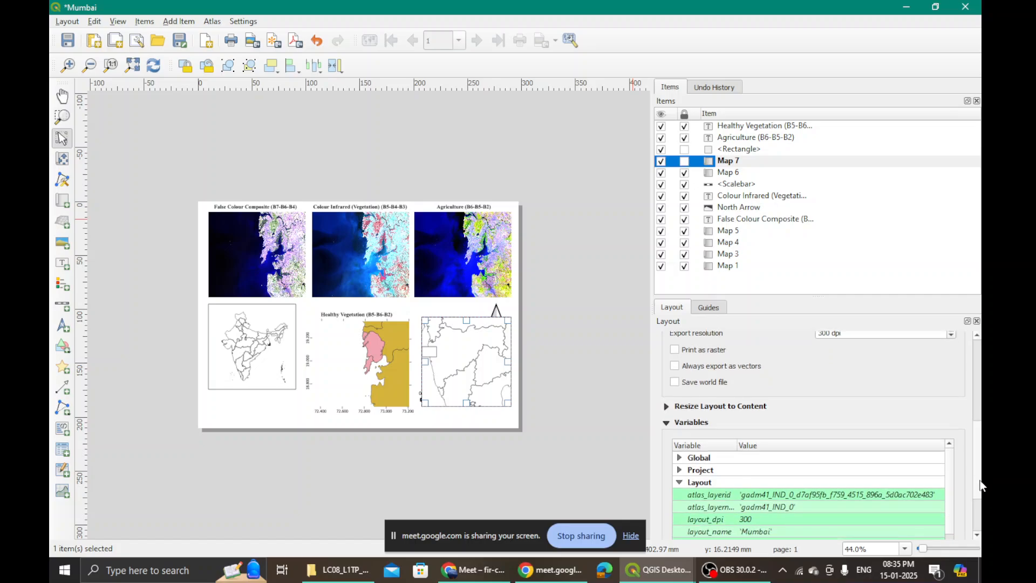
click(666, 410)
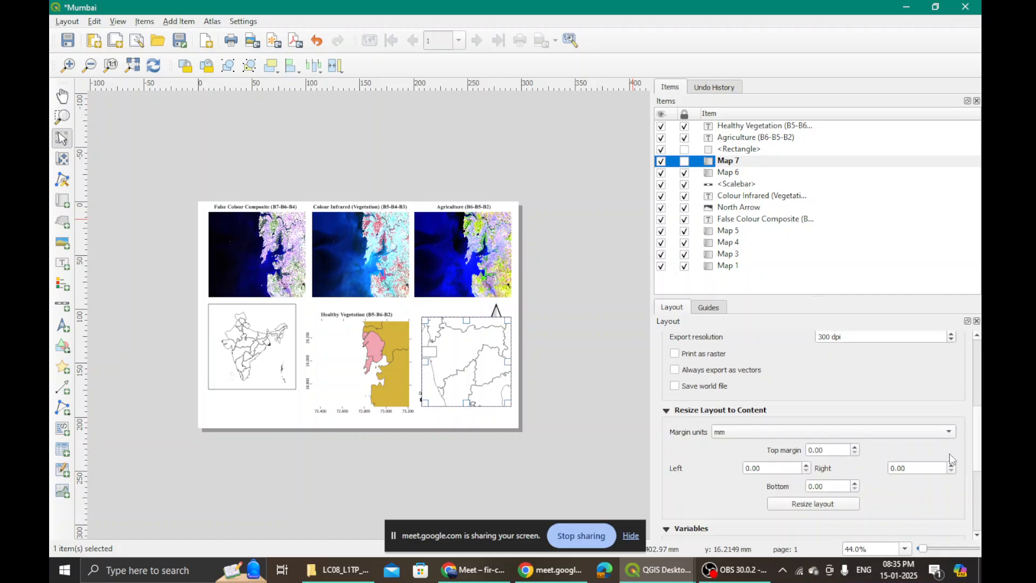
drag(983, 456, 983, 388)
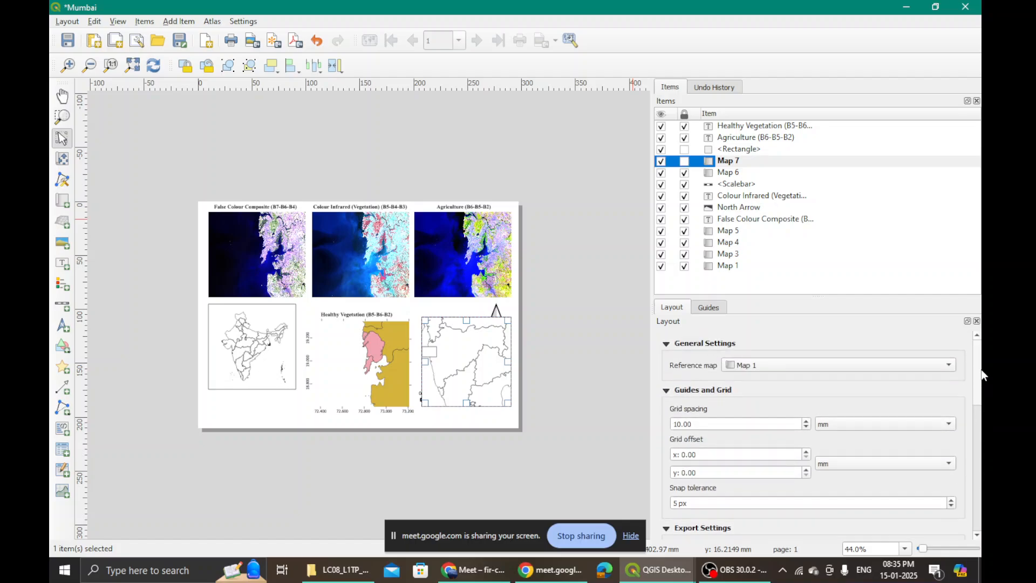
- Reselect Map 7 on the page and open the properties of the layout page
click(727, 165)
click(745, 173)
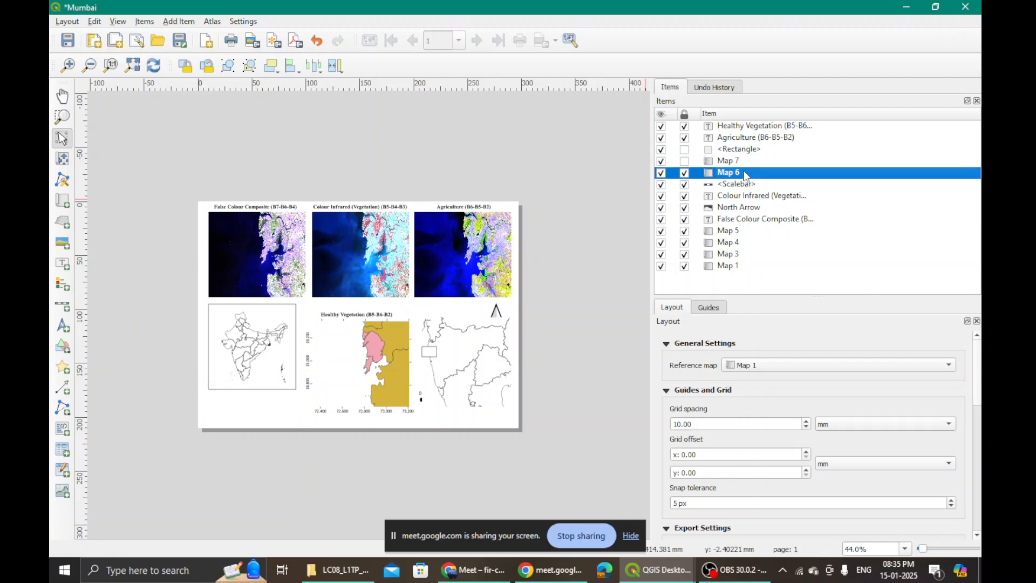
click(749, 187)
click(462, 354)
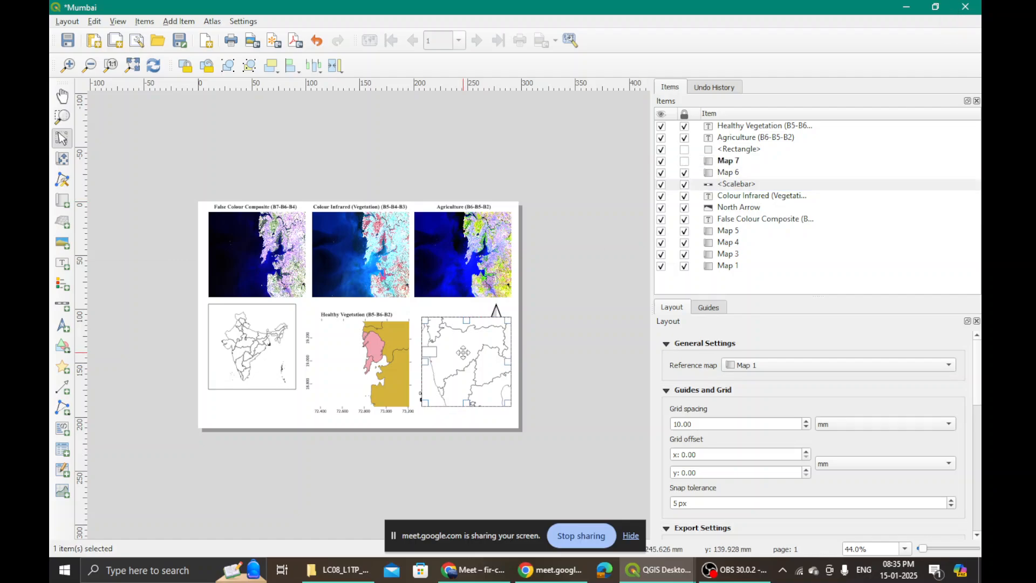
right_click(482, 351)
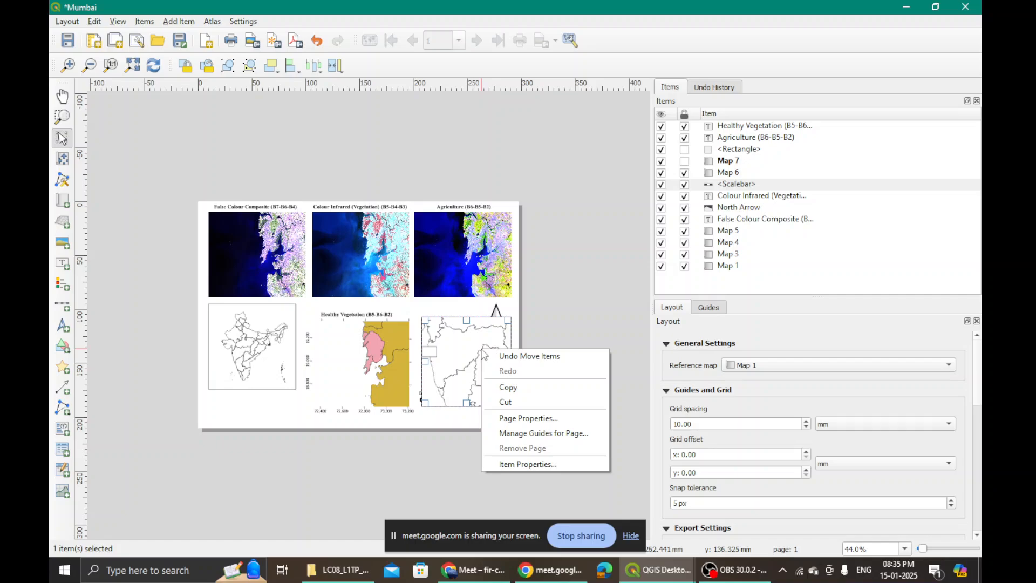
click(518, 419)
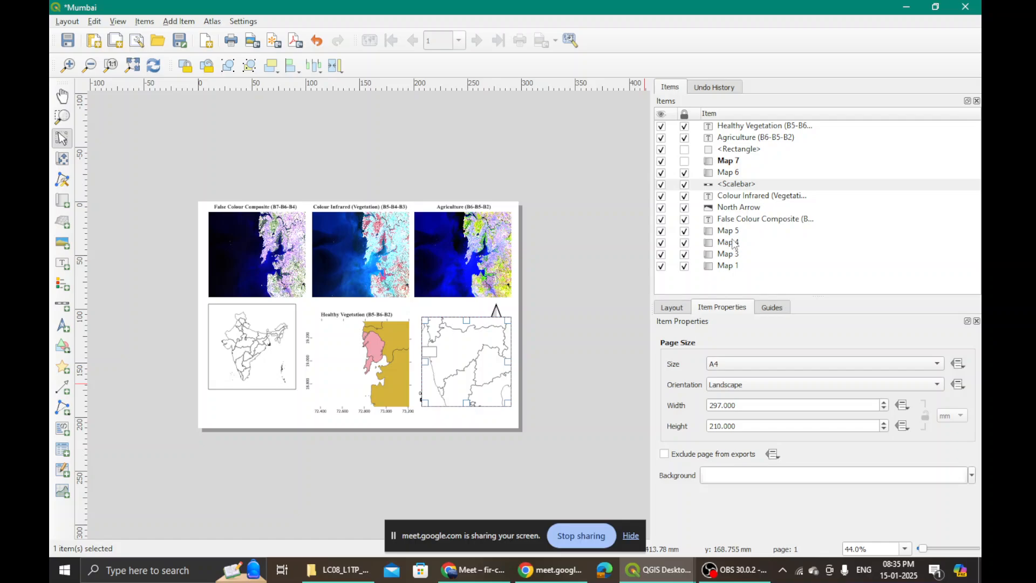
- Open Map 7's item properties from the item list, expand its Frame section, and view the small rectangle's shape properties
click(737, 162)
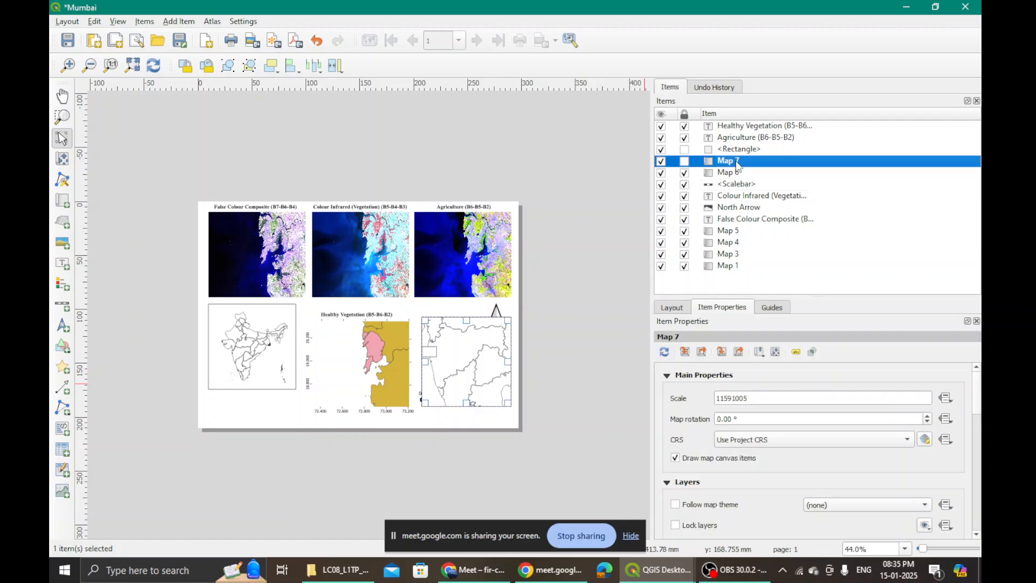
drag(978, 388, 984, 485)
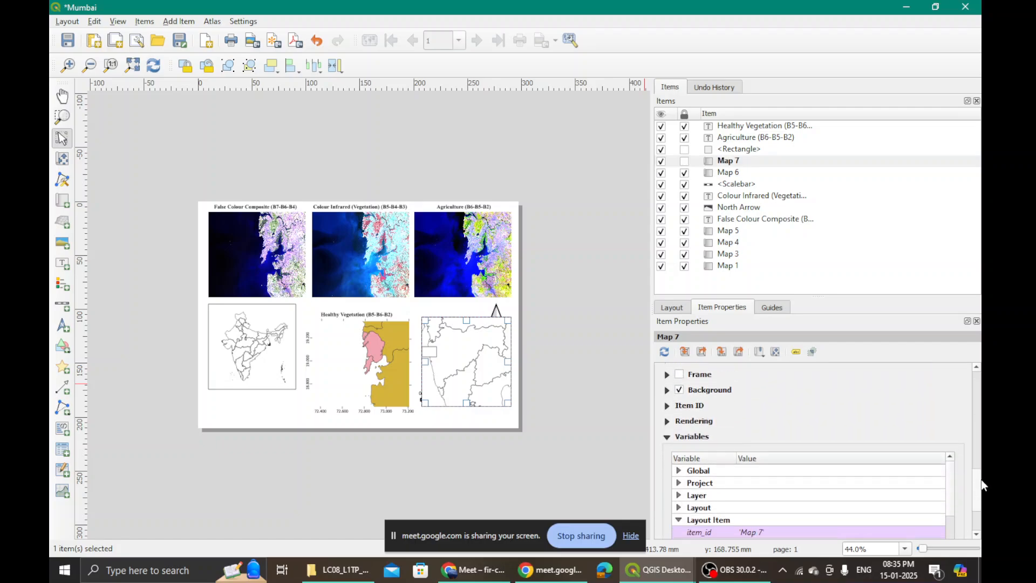
click(668, 374)
click(550, 301)
click(437, 350)
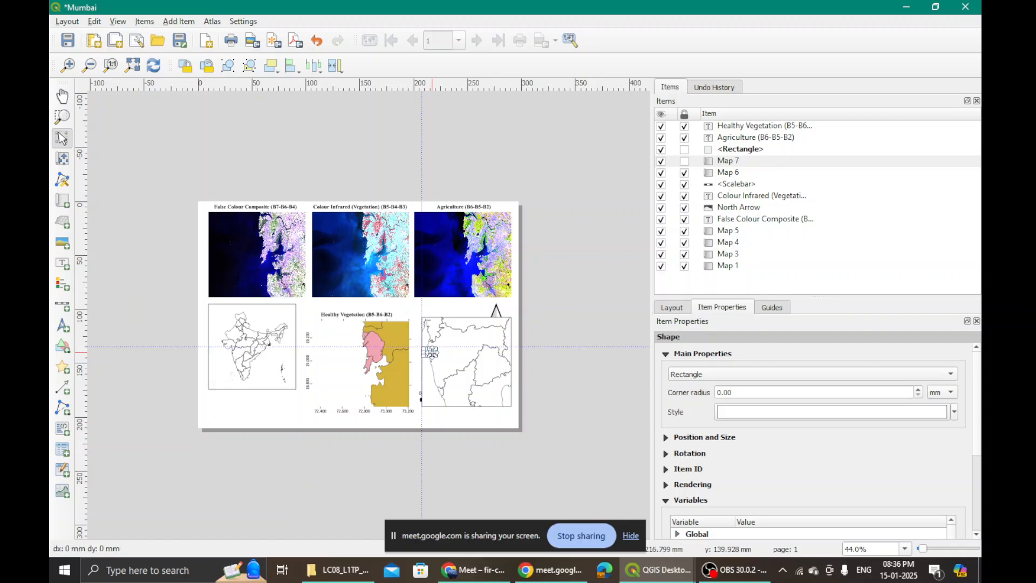
click(585, 334)
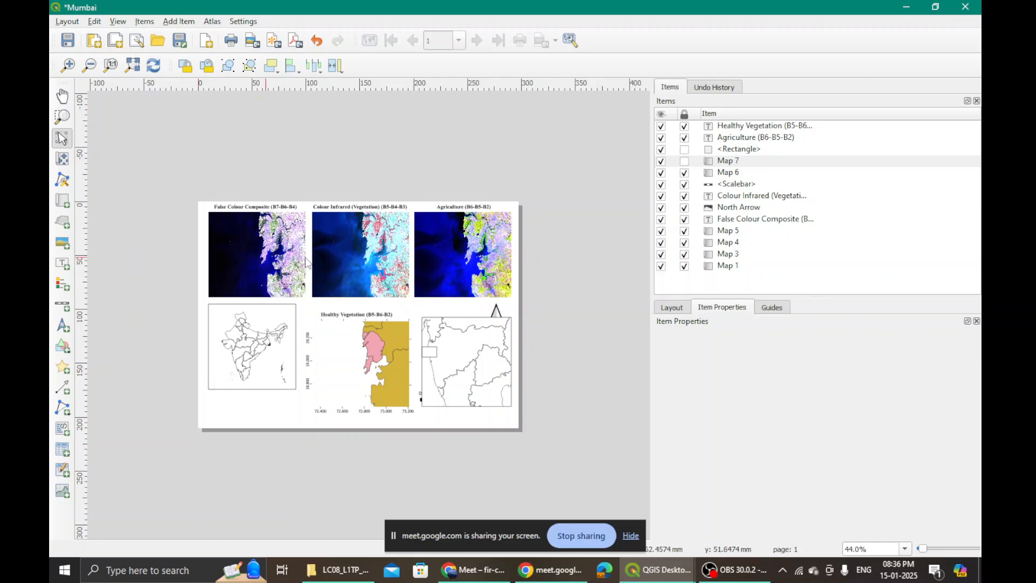
- Unlock the north arrow and move it inside the Healthy Vegetation map, beside the pink Mumbai area
click(496, 313)
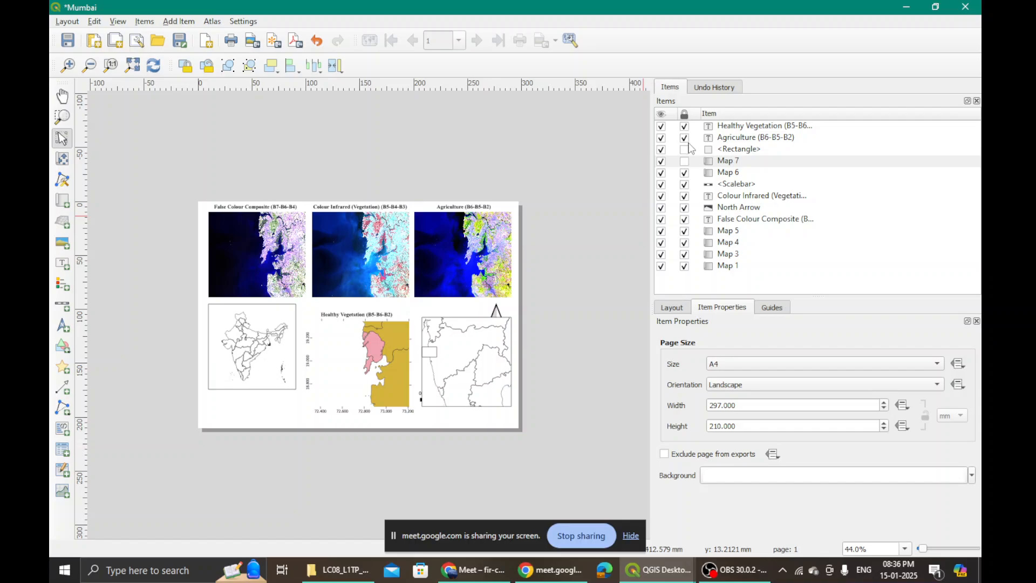
click(685, 209)
click(496, 311)
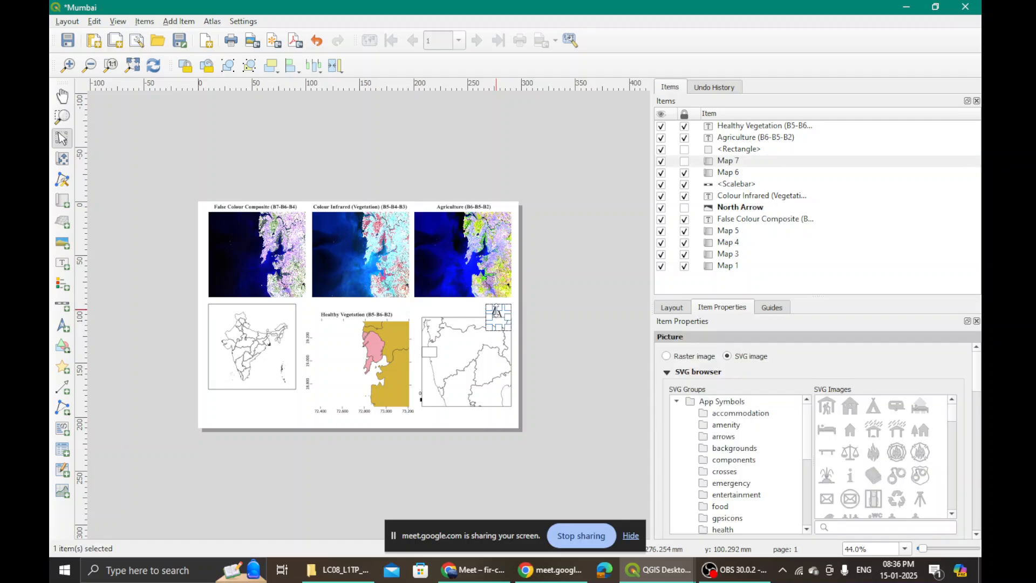
drag(496, 312, 336, 369)
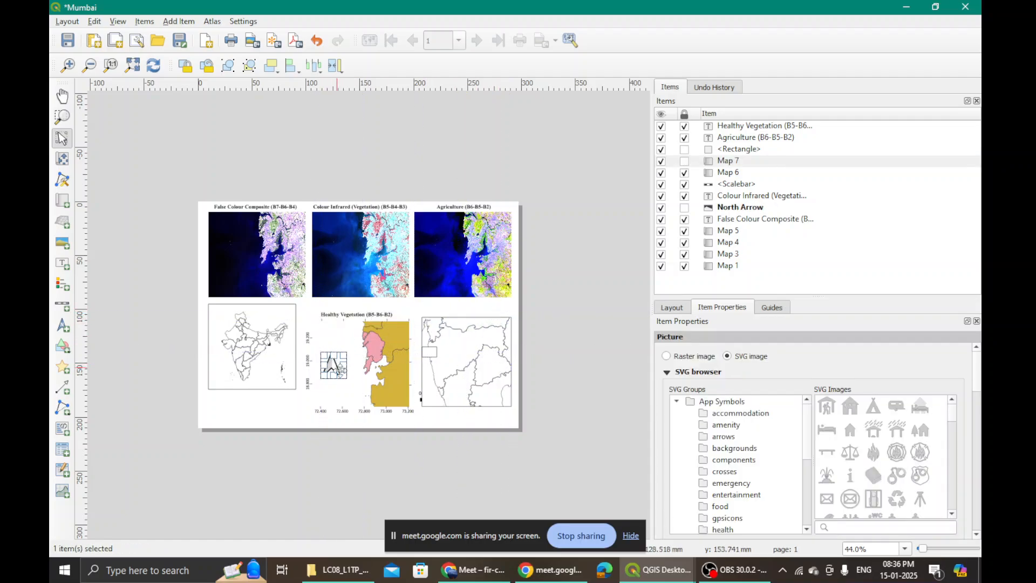
click(283, 437)
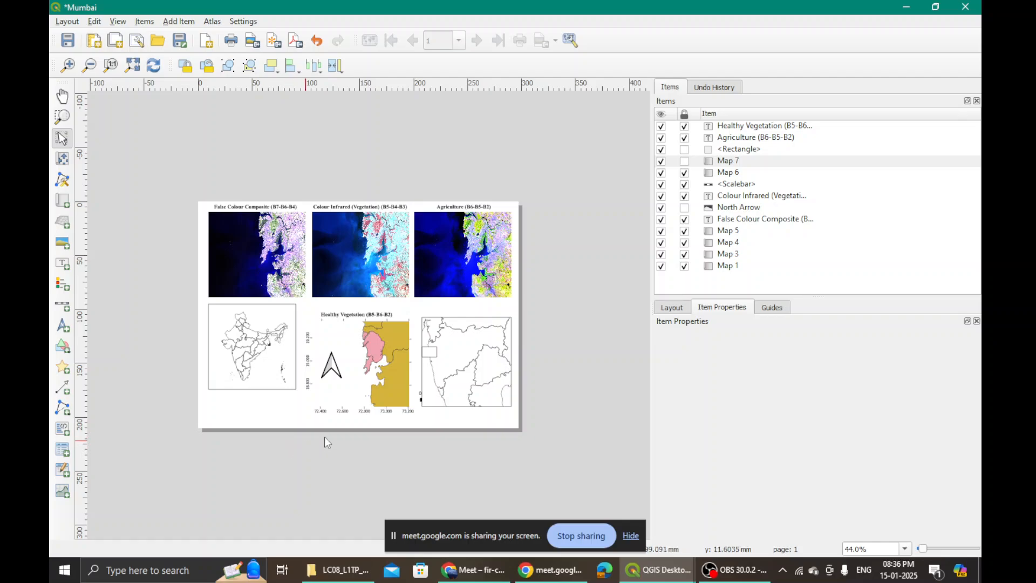
- Unlock the scale bar
click(419, 395)
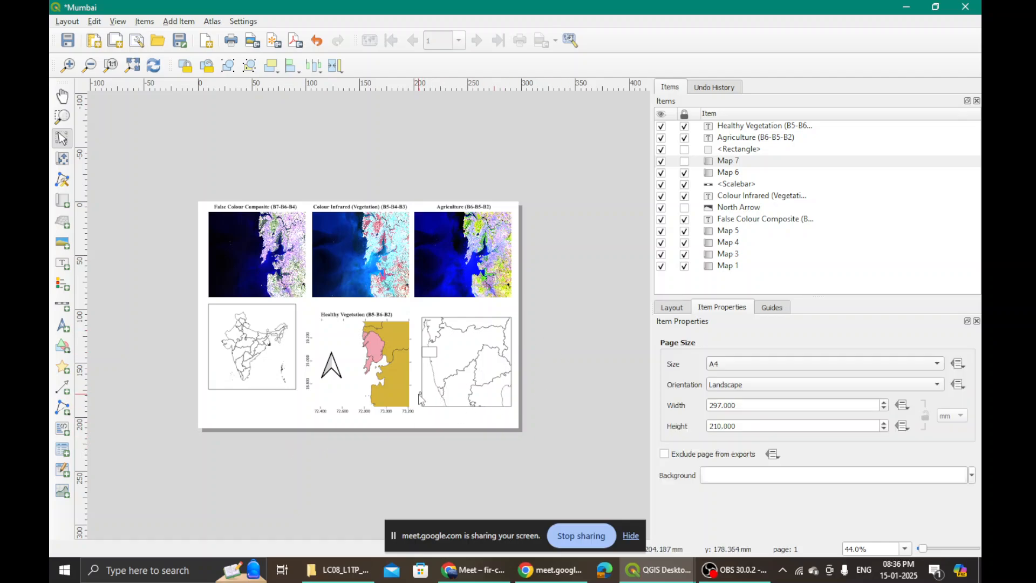
click(684, 185)
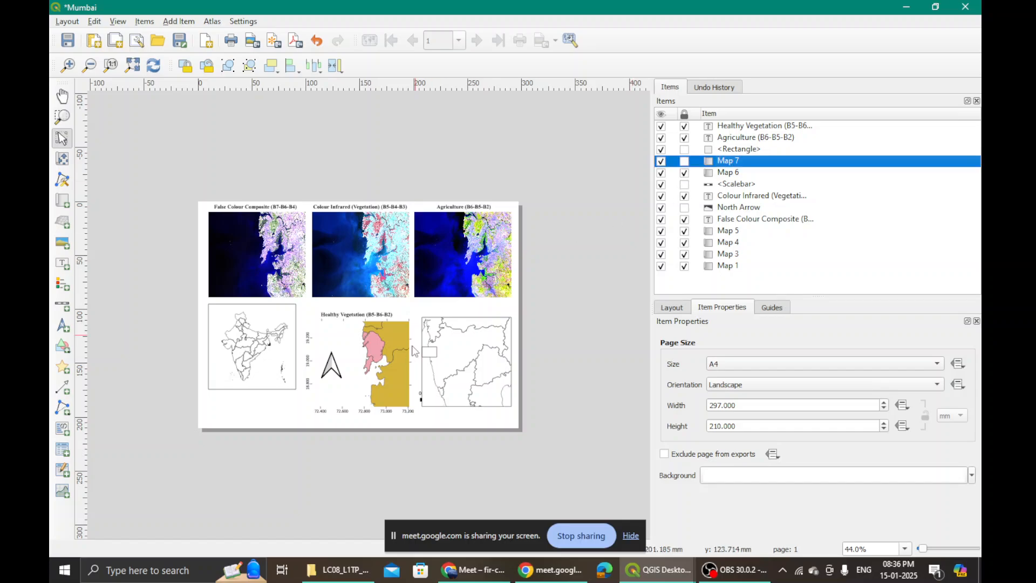
click(423, 398)
drag(424, 402, 292, 411)
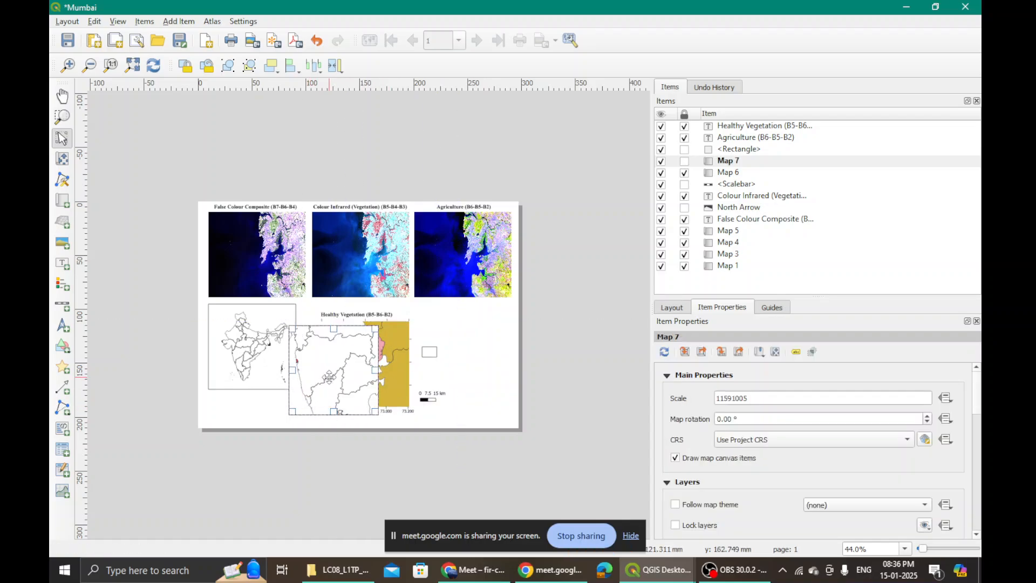
key(ctrl+z)
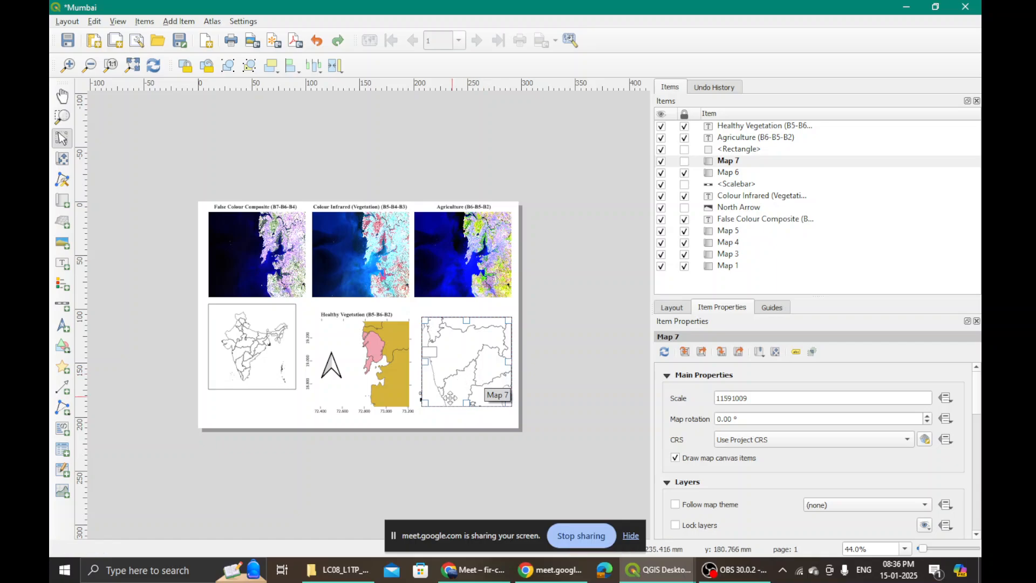
- Move the scale bar to the blank area below the India map
click(422, 401)
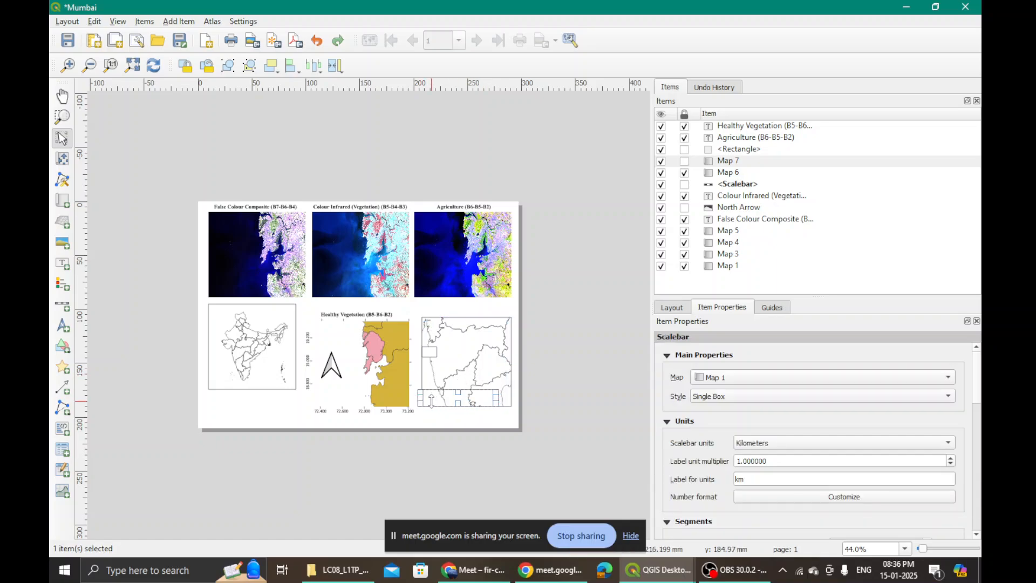
drag(427, 399, 225, 408)
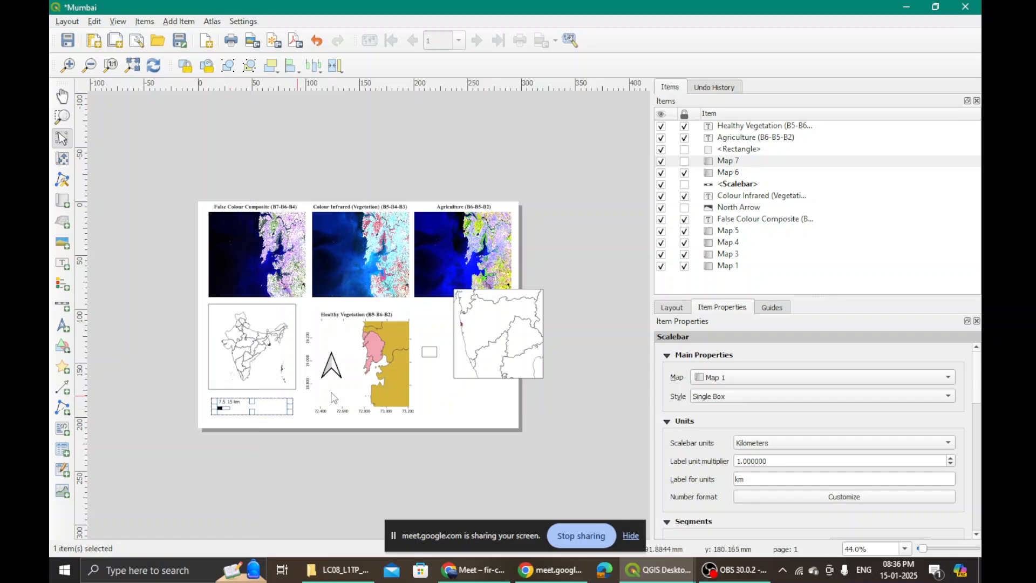
- Reposition Map 7 below the Agriculture composite so that it sits around the small rectangle
click(494, 333)
drag(494, 334, 457, 352)
click(560, 333)
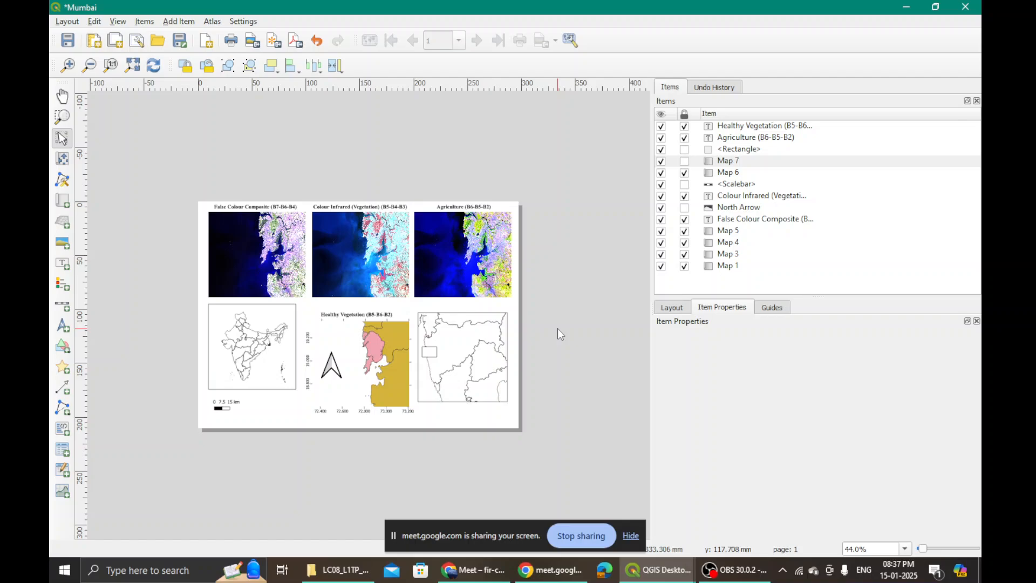
- Unlock Map 6 and try to select the map under the Healthy Vegetation title on the page
click(329, 367)
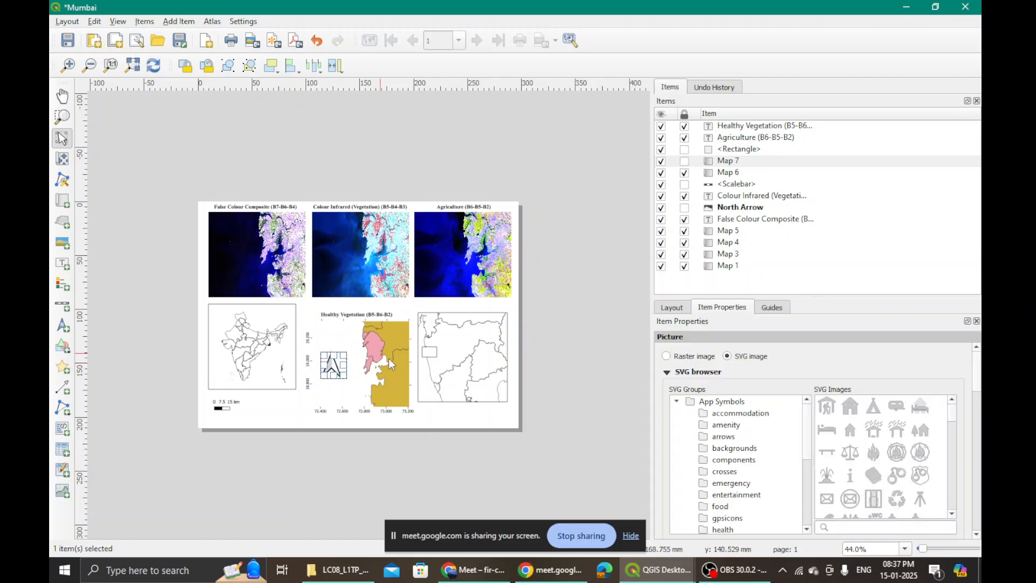
click(431, 354)
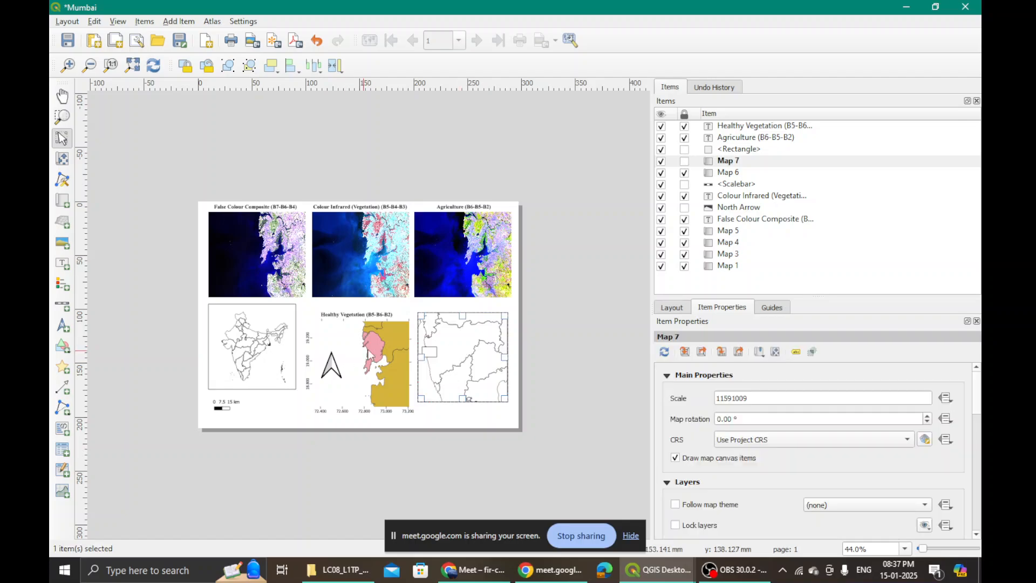
click(374, 350)
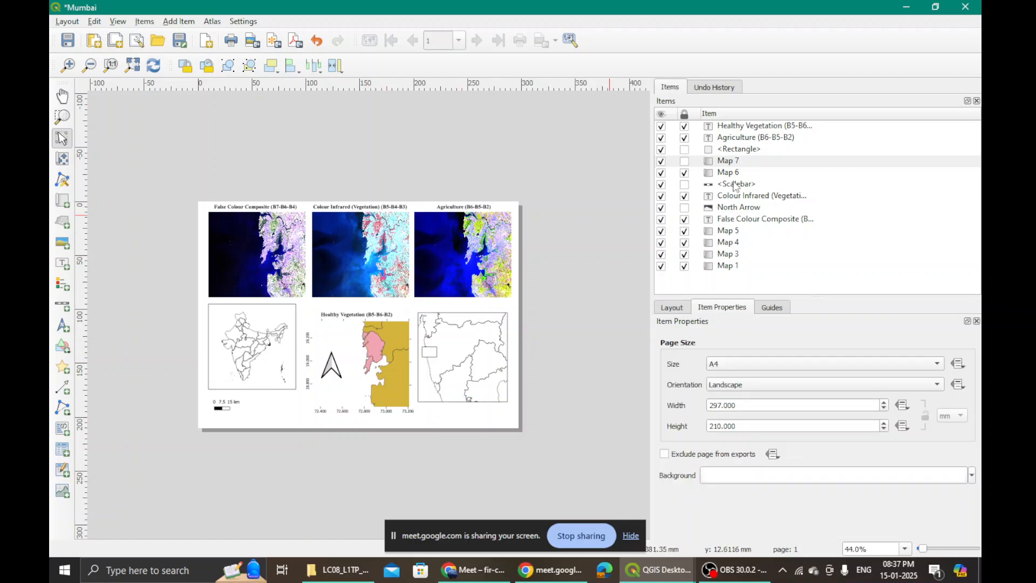
click(684, 173)
click(744, 161)
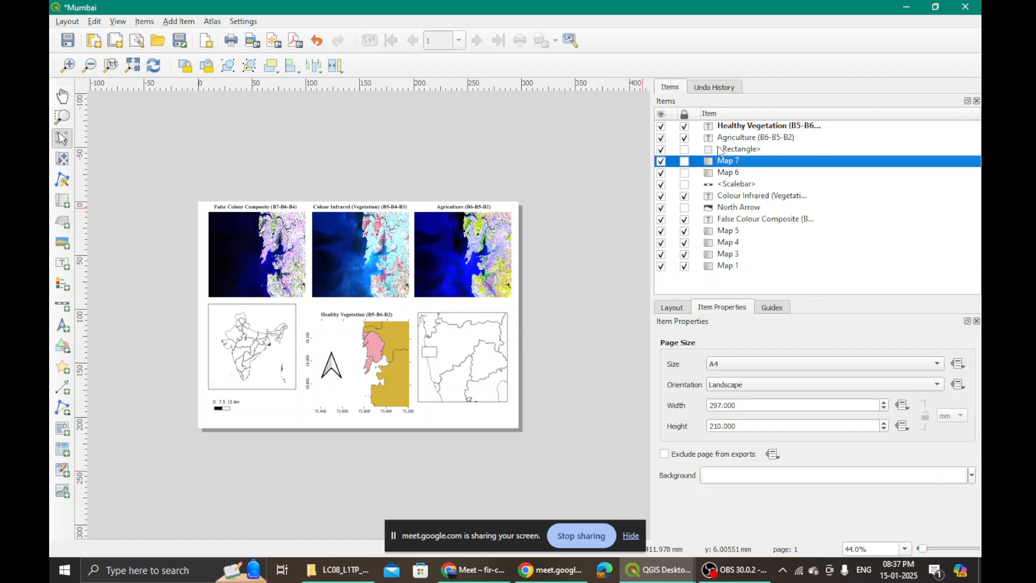
click(596, 277)
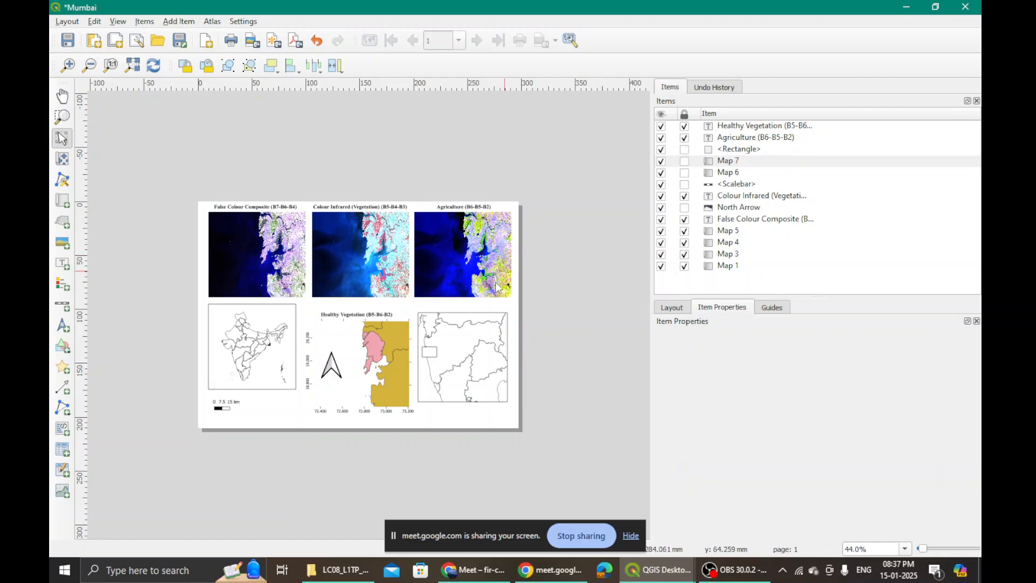
click(387, 342)
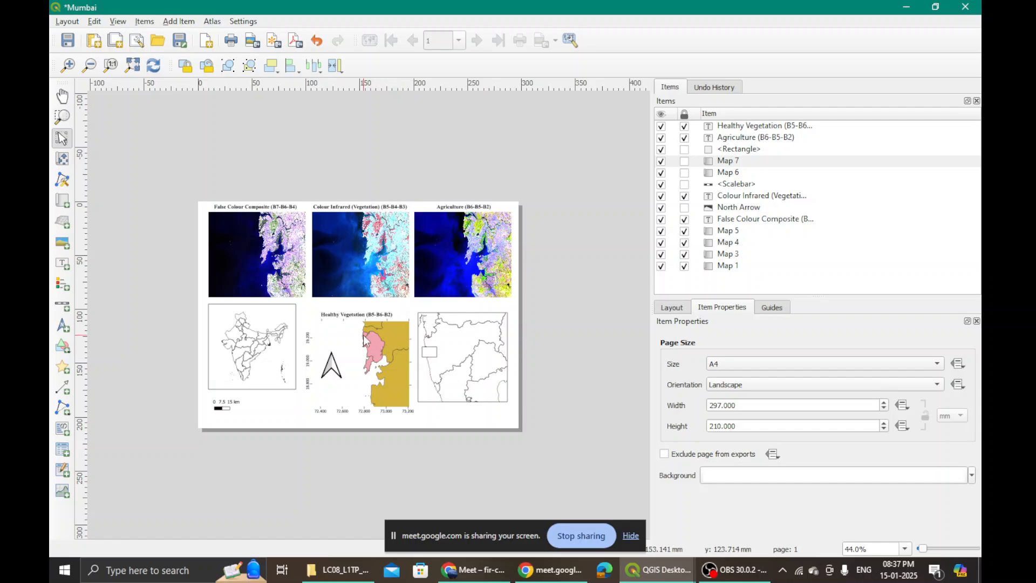
click(479, 340)
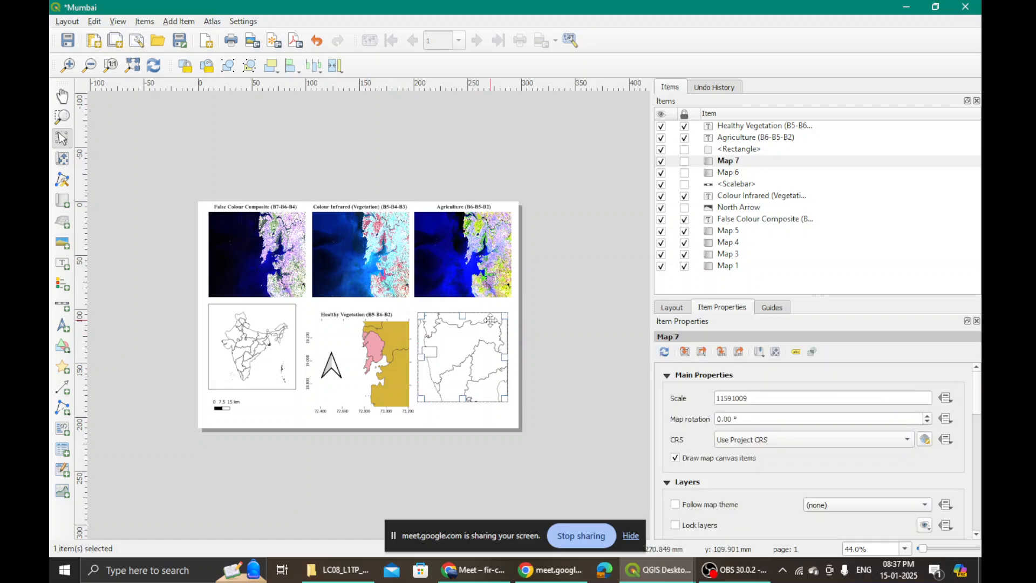
click(377, 348)
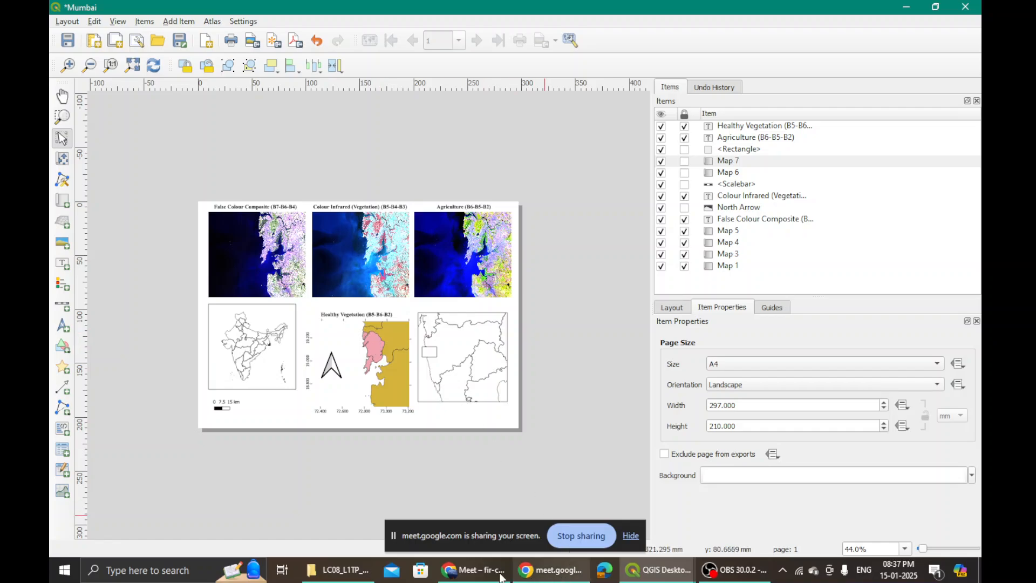
- Switch to the main QGIS project window and load sample_Locations.csv from the QGIS_Begin folder as a delimited text source
mouse_move(658, 569)
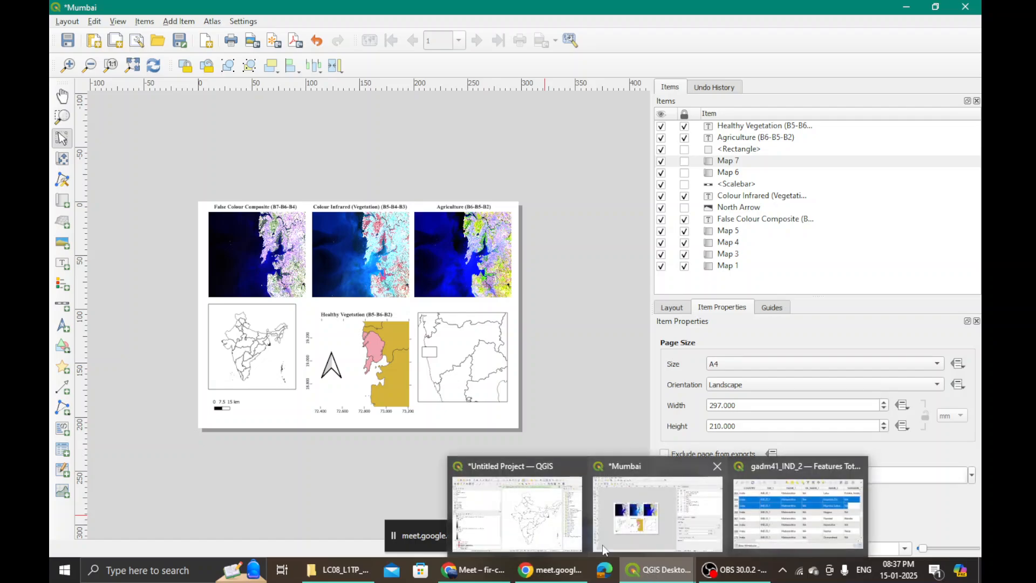
click(518, 502)
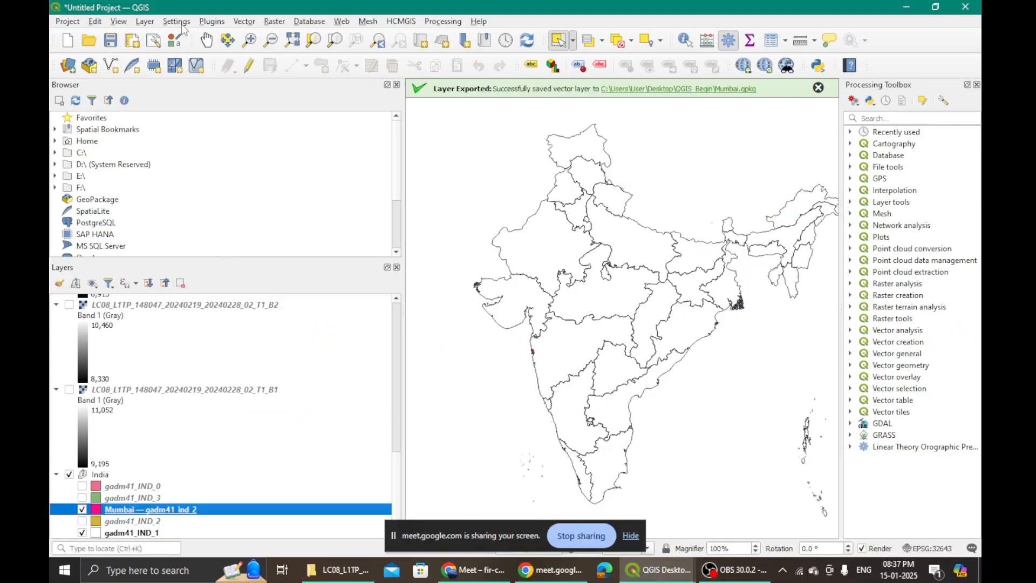
click(140, 24)
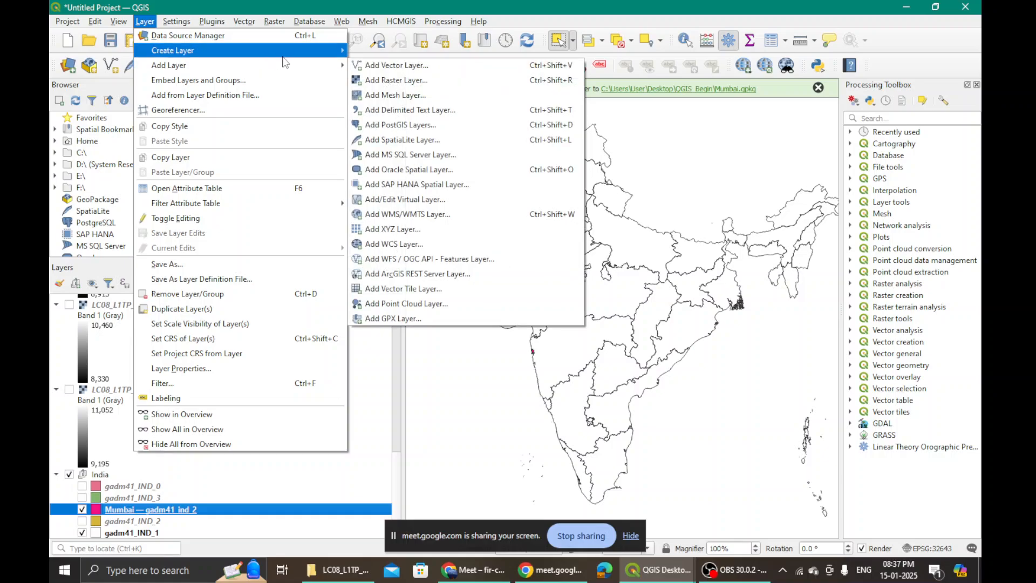
mouse_move(319, 65)
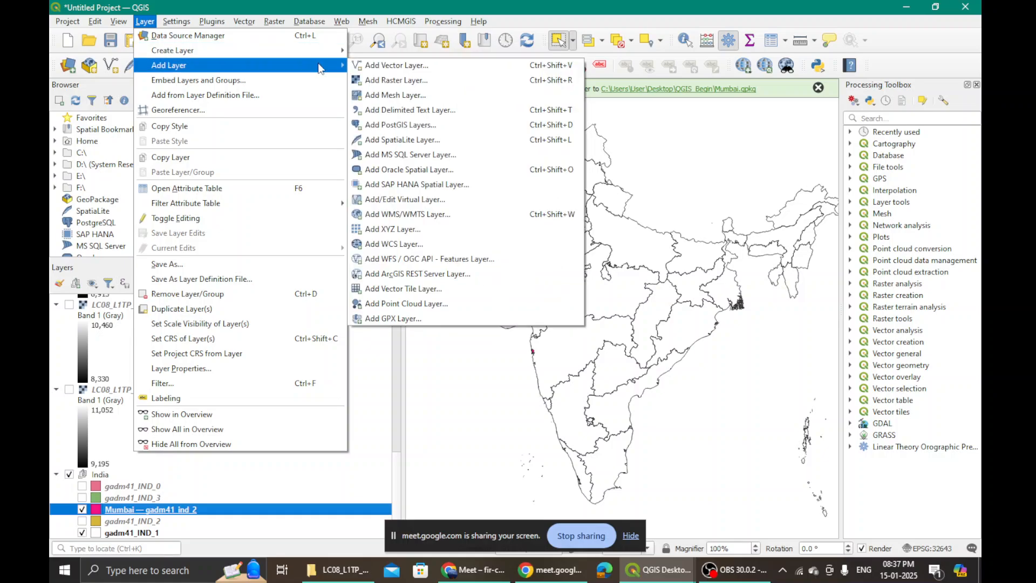
click(417, 112)
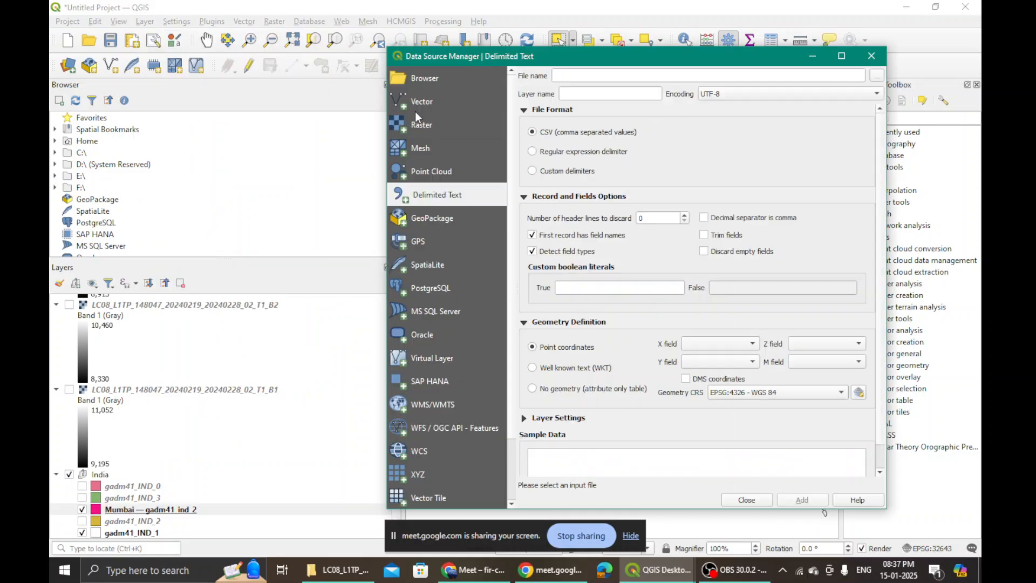
click(881, 76)
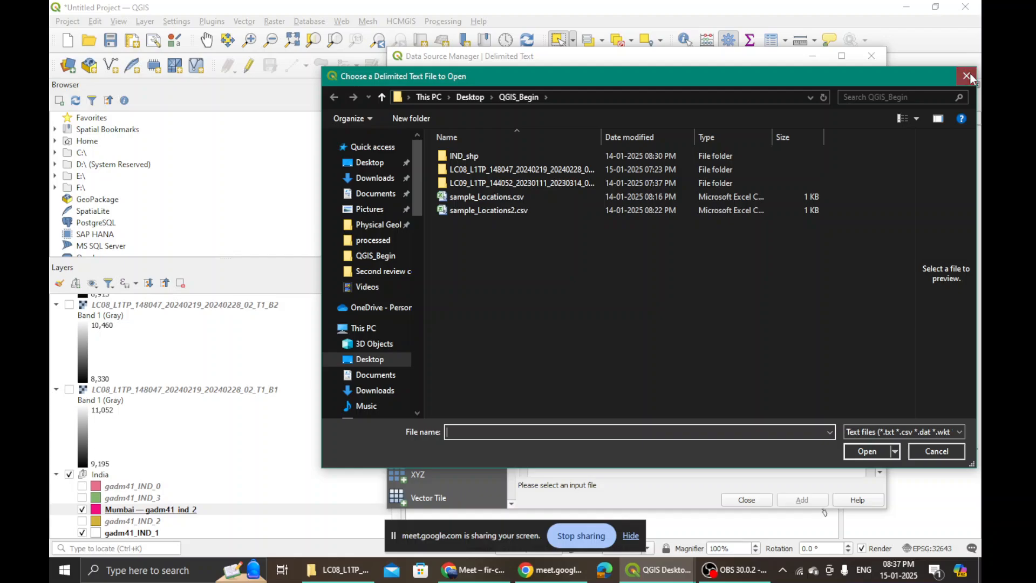
click(965, 77)
click(877, 76)
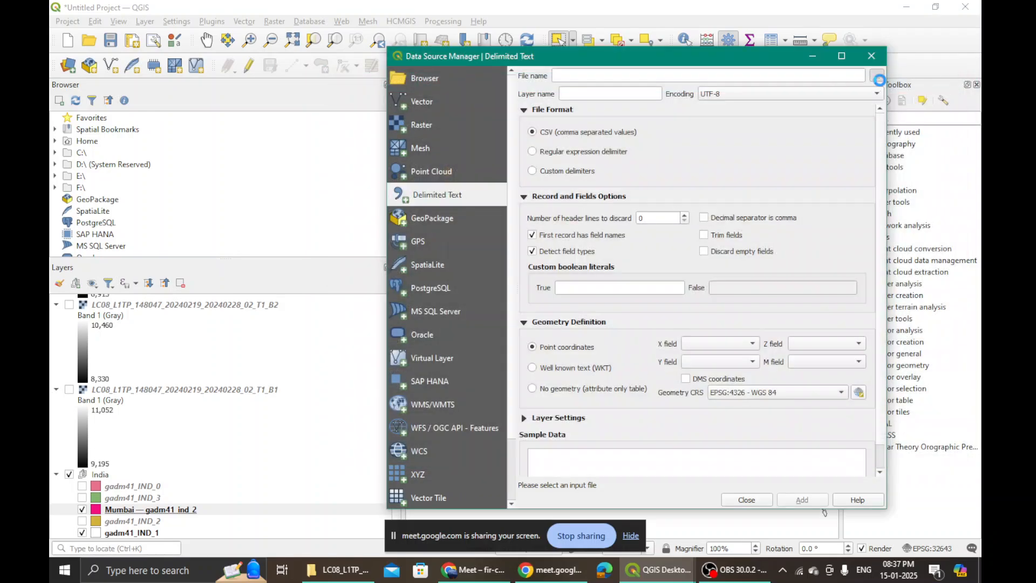
click(462, 199)
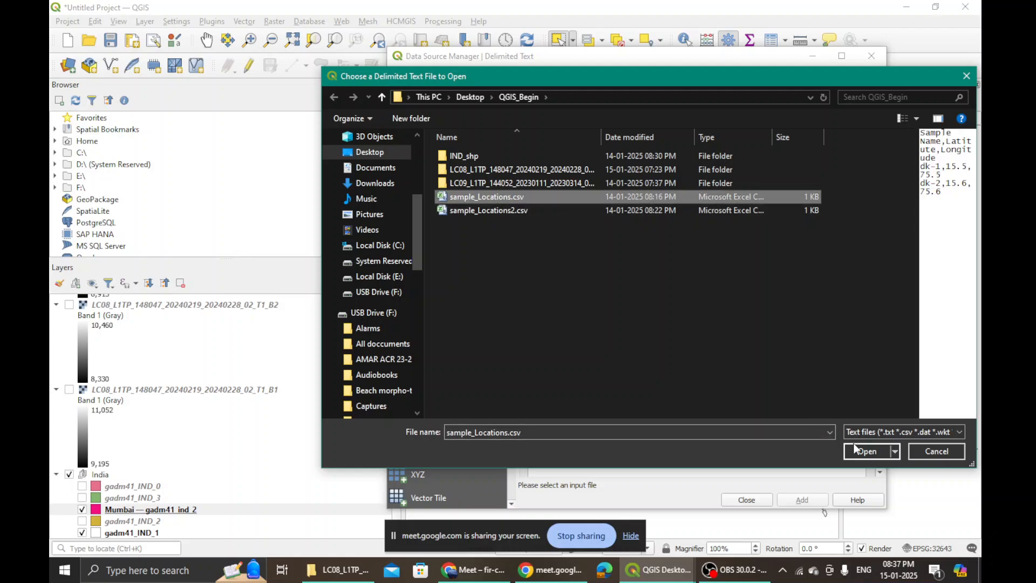
click(866, 451)
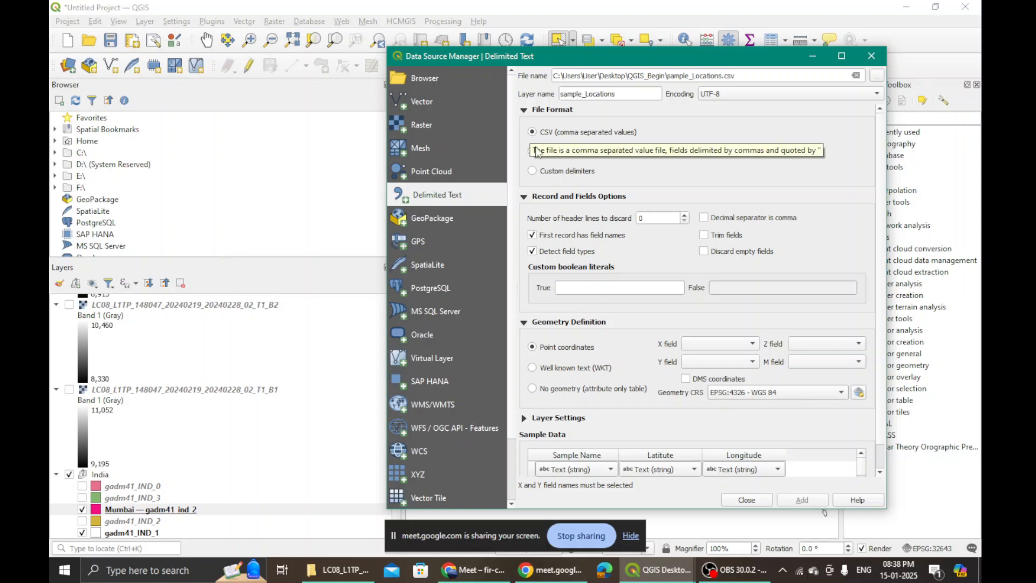
- Set Longitude as the X field and Latitute as the Y field, add sample_Locations as a point layer, and close the data source dialog
click(708, 346)
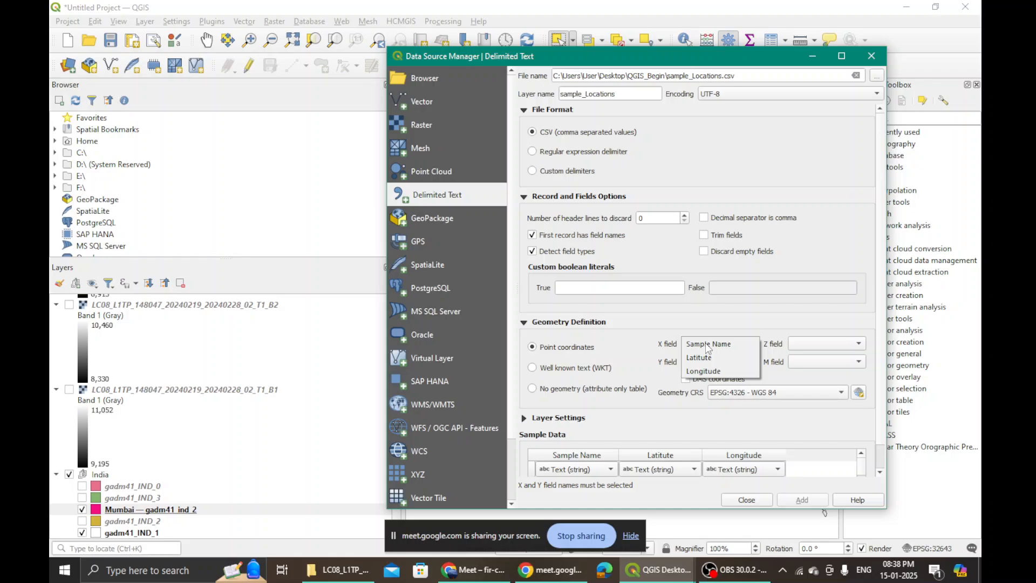
click(707, 372)
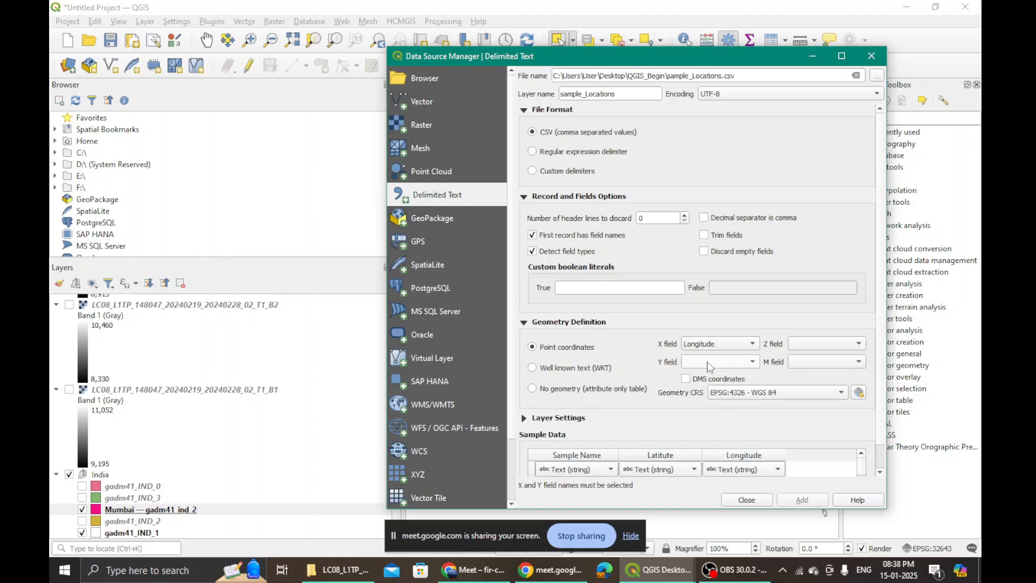
click(709, 366)
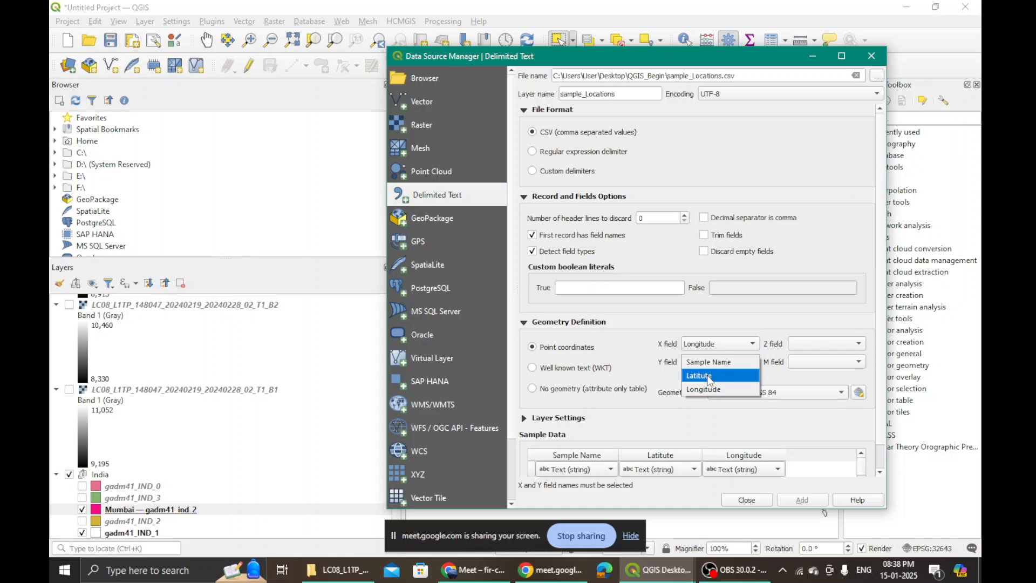
click(709, 376)
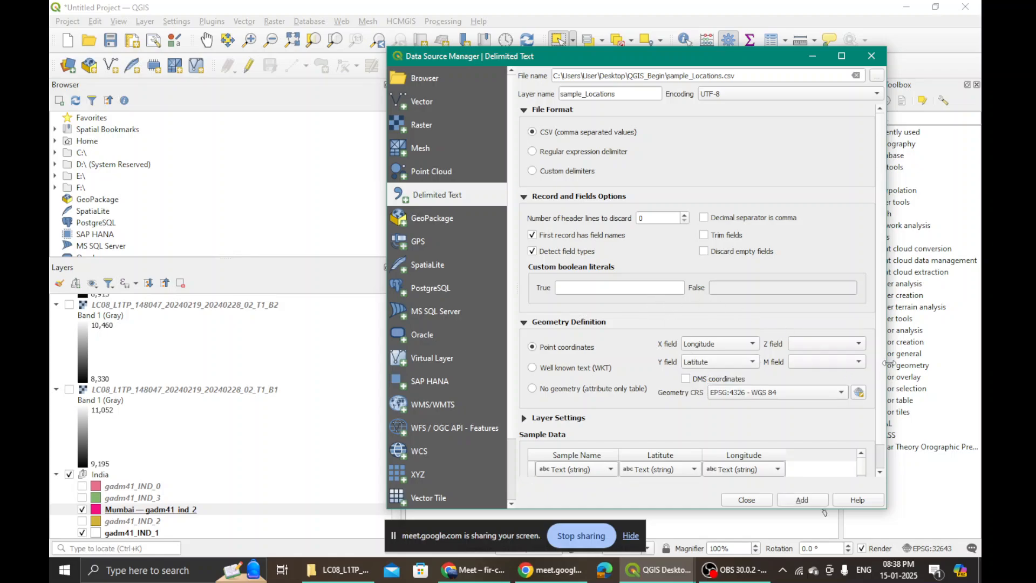
drag(882, 366, 883, 415)
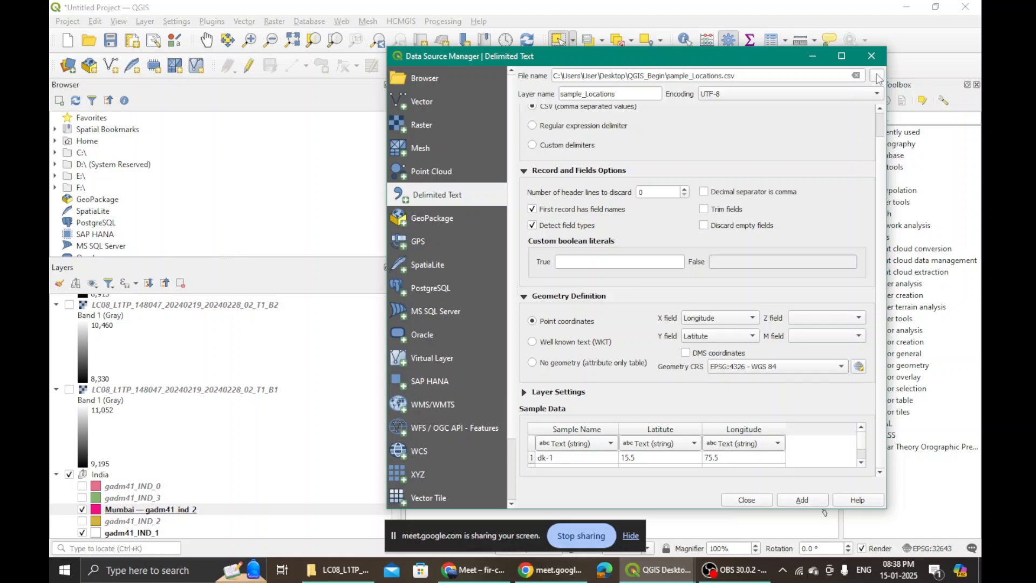
click(803, 500)
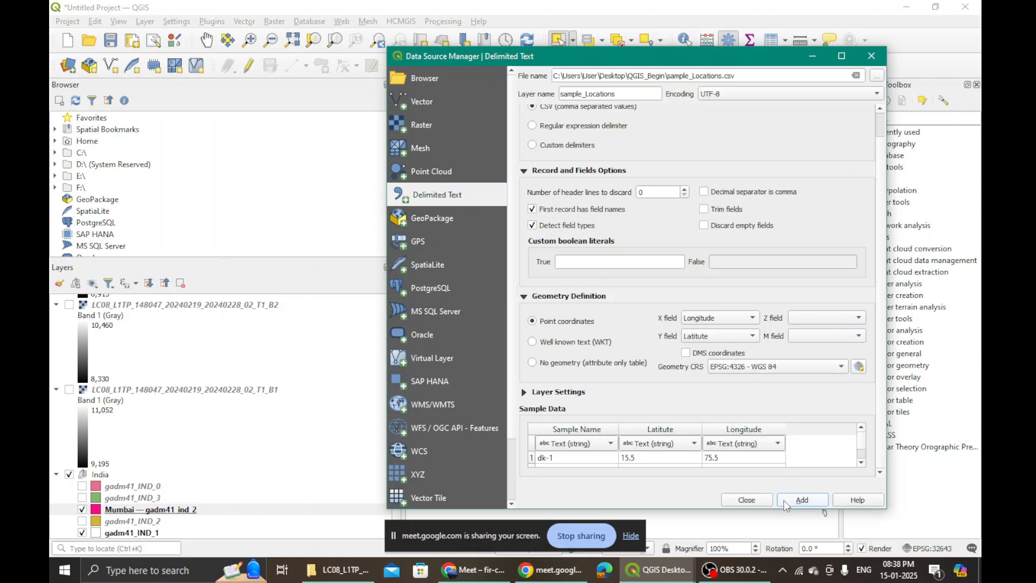
click(740, 502)
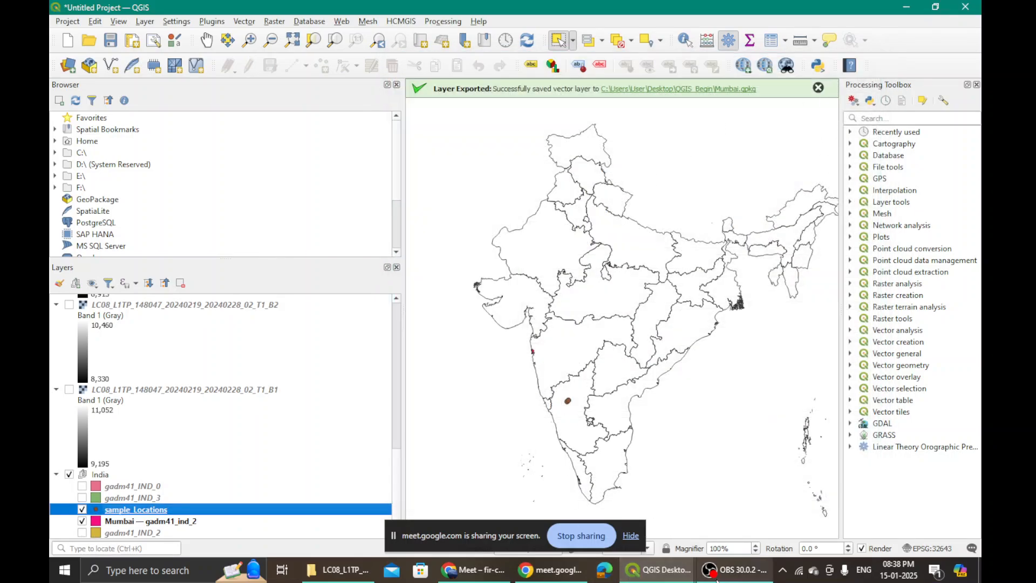
- Switch to the Mumbai print layout and turn off the layer lock of Map 6, the India overview map
mouse_move(669, 575)
click(663, 523)
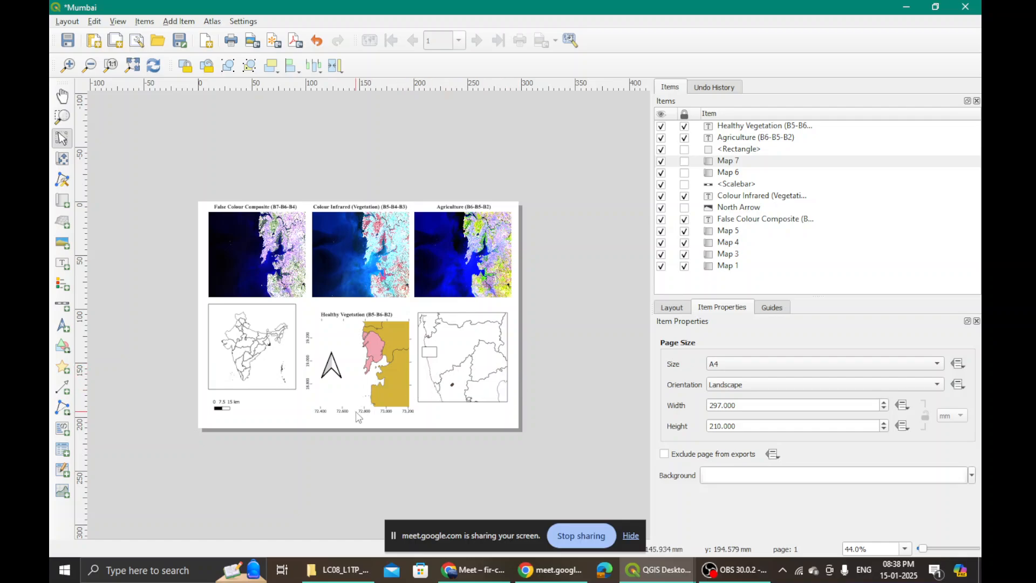
click(685, 162)
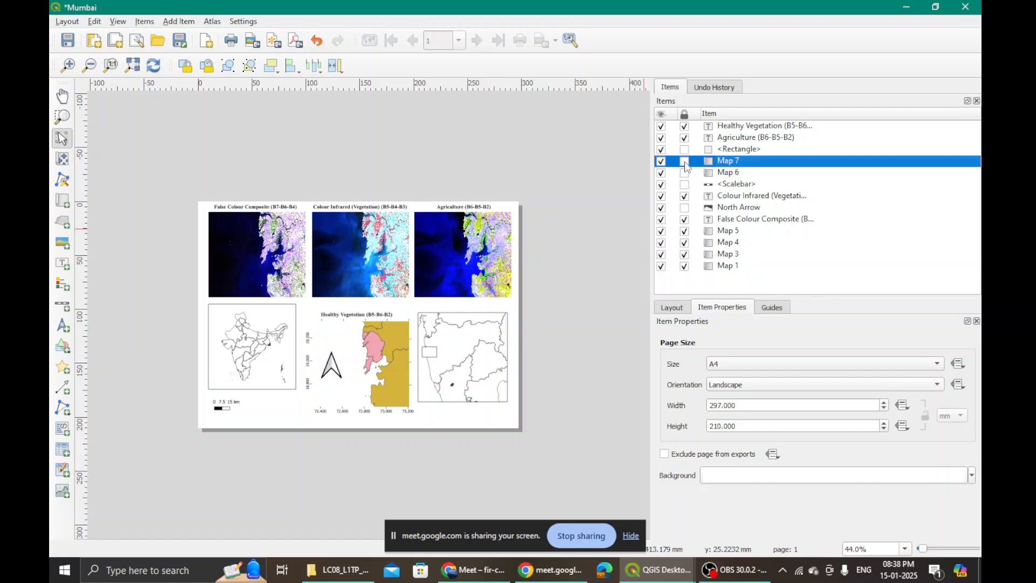
double_click(727, 172)
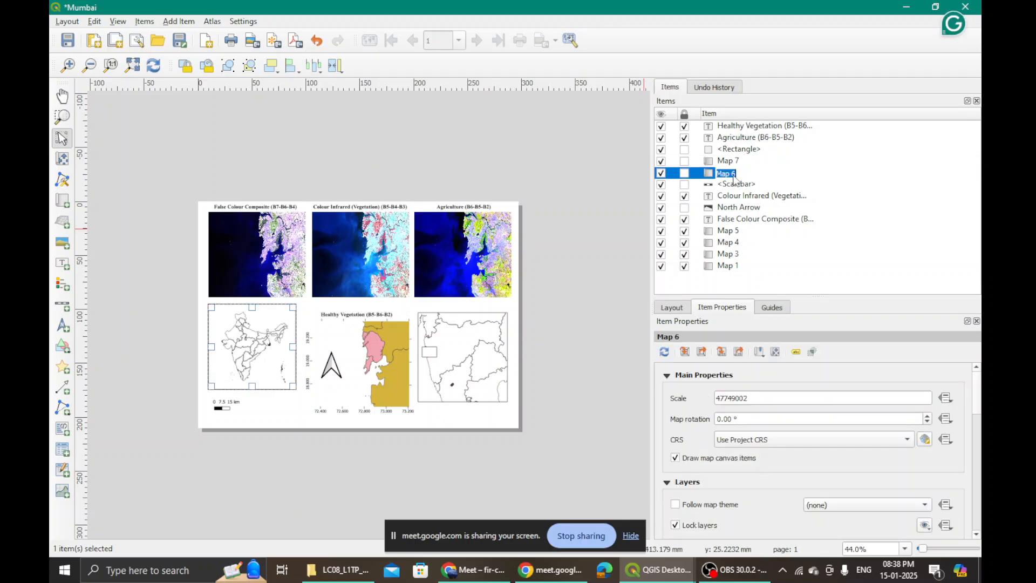
click(734, 160)
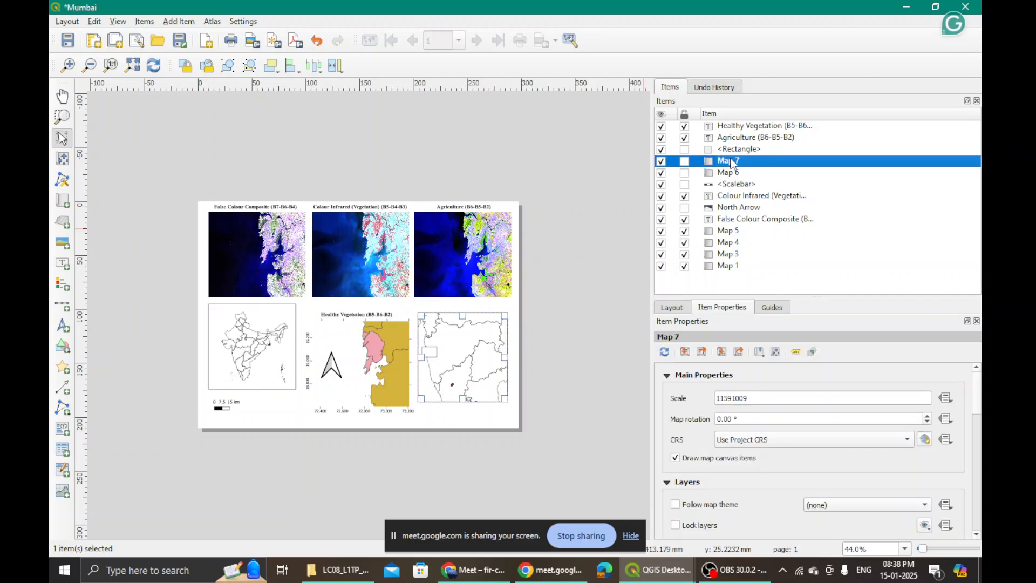
click(981, 395)
scroll(983, 419, down, 3)
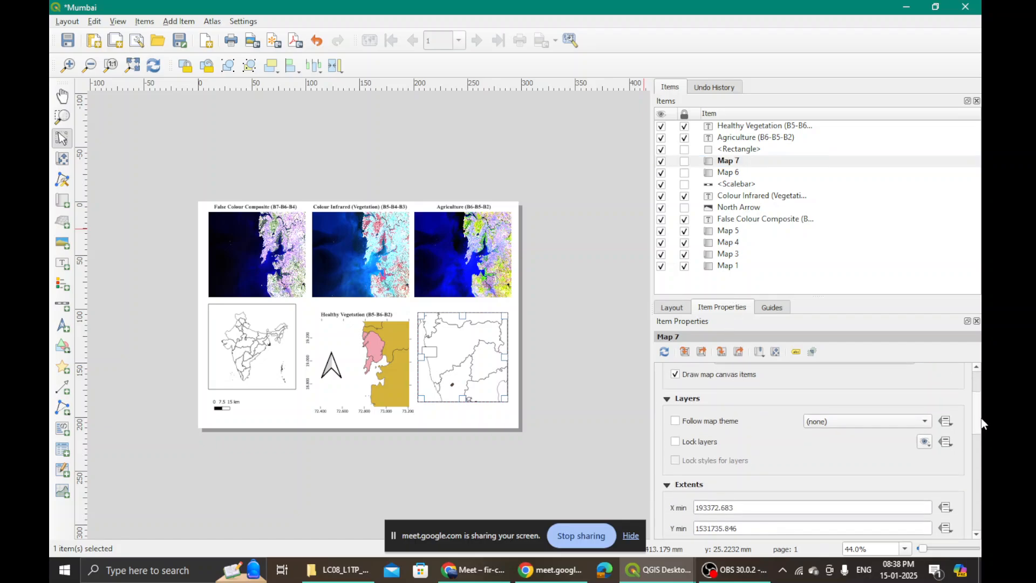
scroll(982, 413, up, 2)
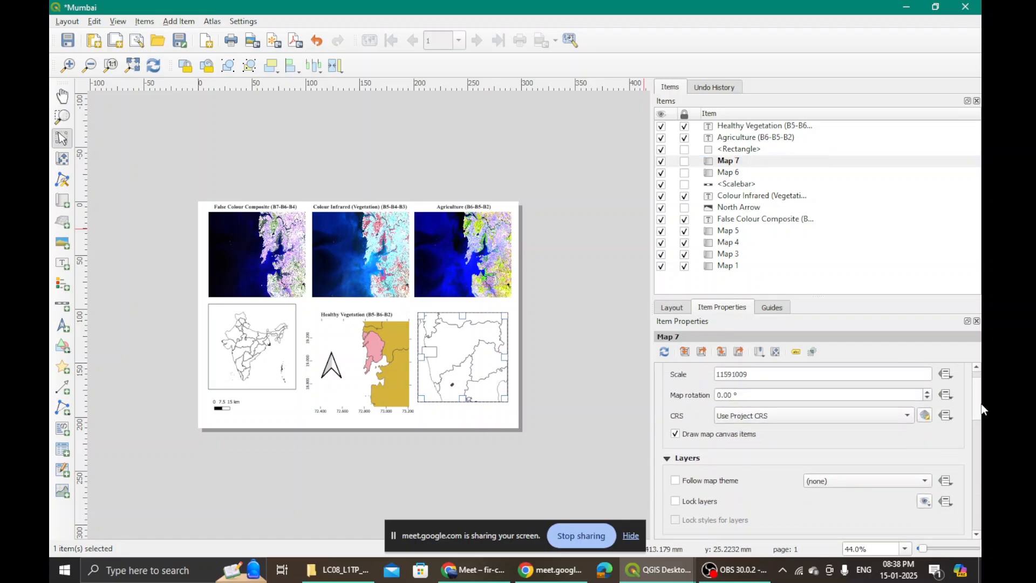
click(723, 174)
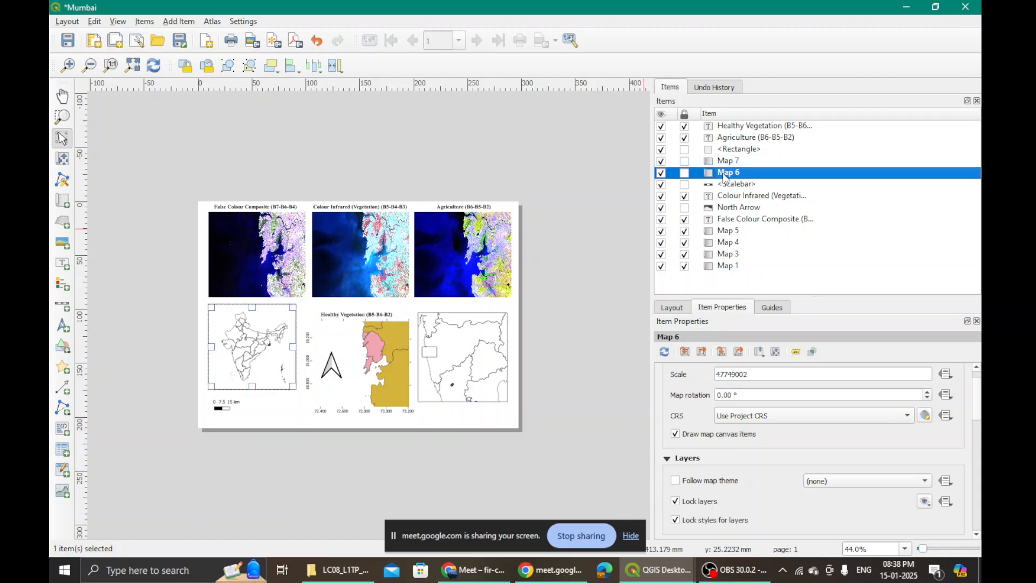
click(675, 501)
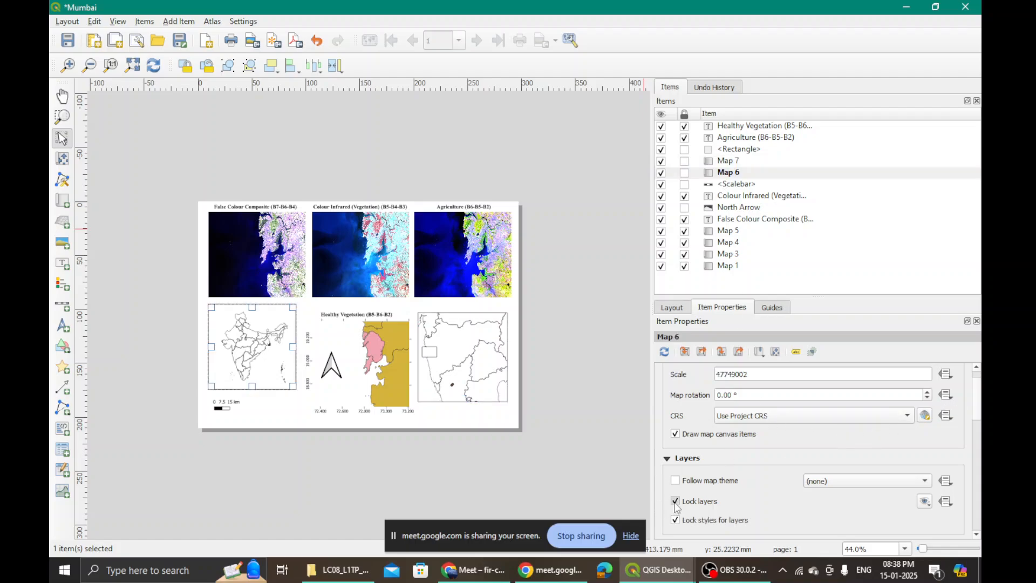
click(389, 339)
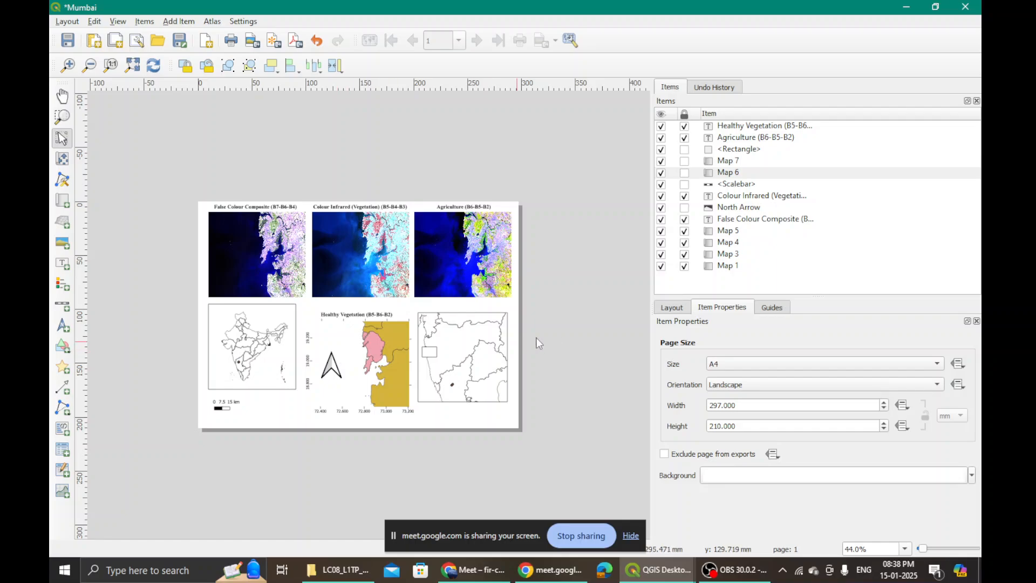
click(555, 333)
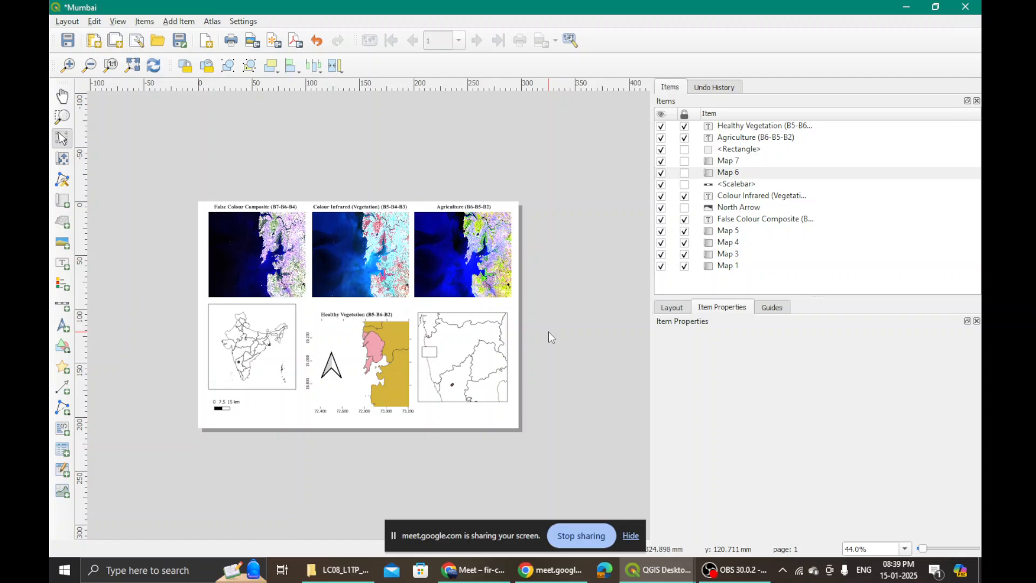
- Switch to the main QGIS project window and zoom the map canvas to the sample_Locations layer
mouse_move(523, 572)
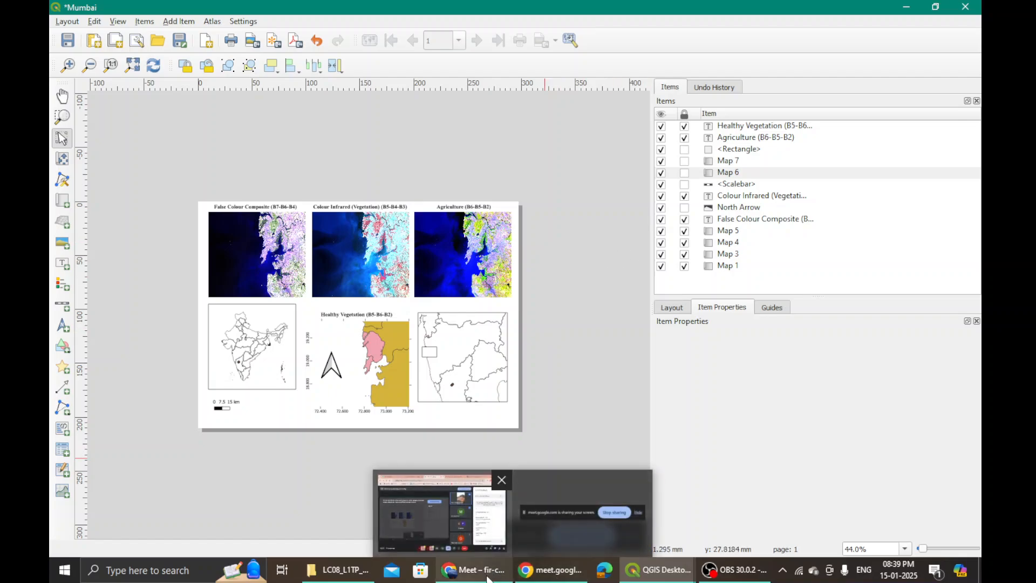
mouse_move(656, 571)
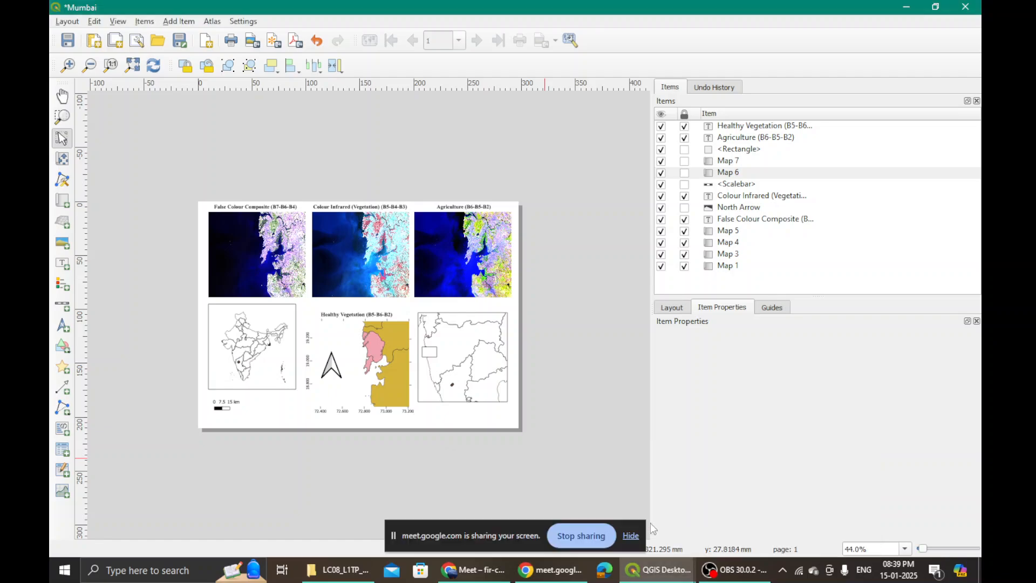
click(516, 526)
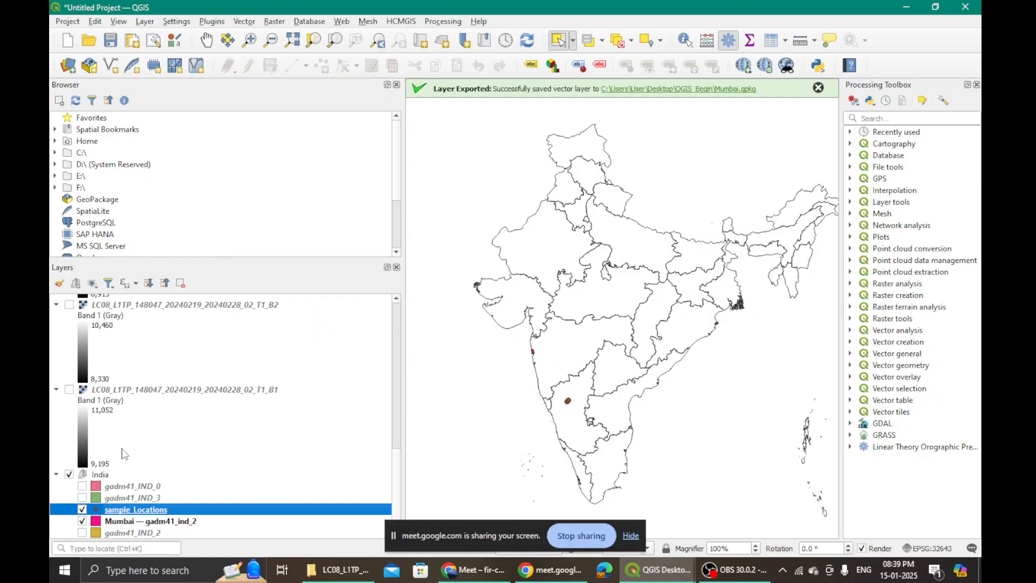
right_click(138, 512)
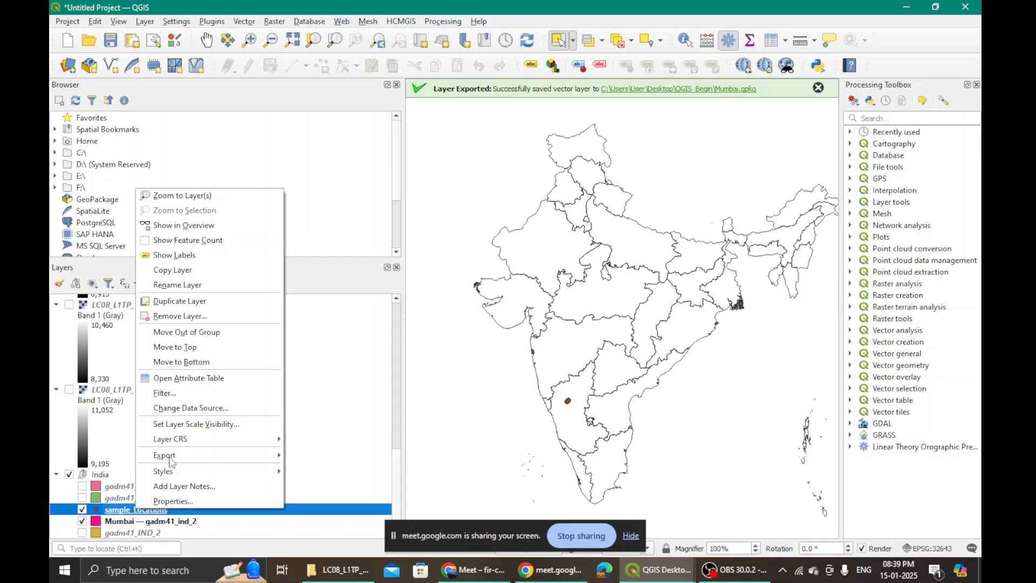
click(212, 196)
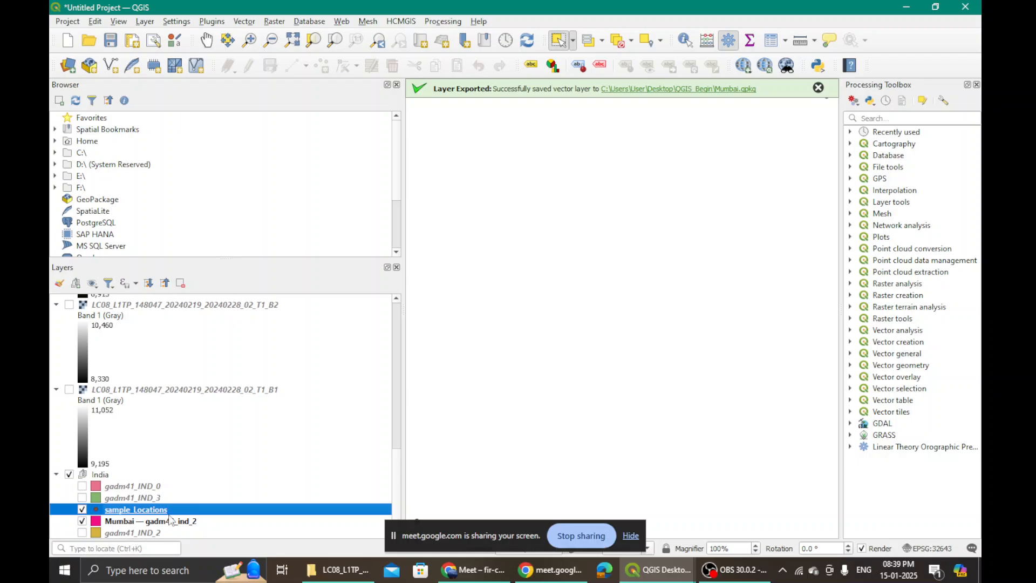
right_click(143, 510)
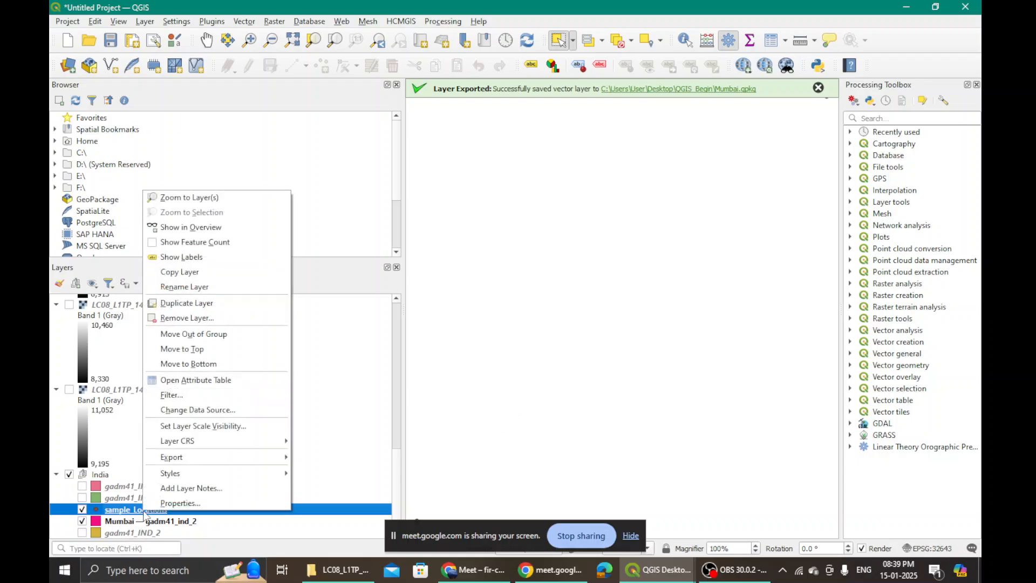
click(214, 202)
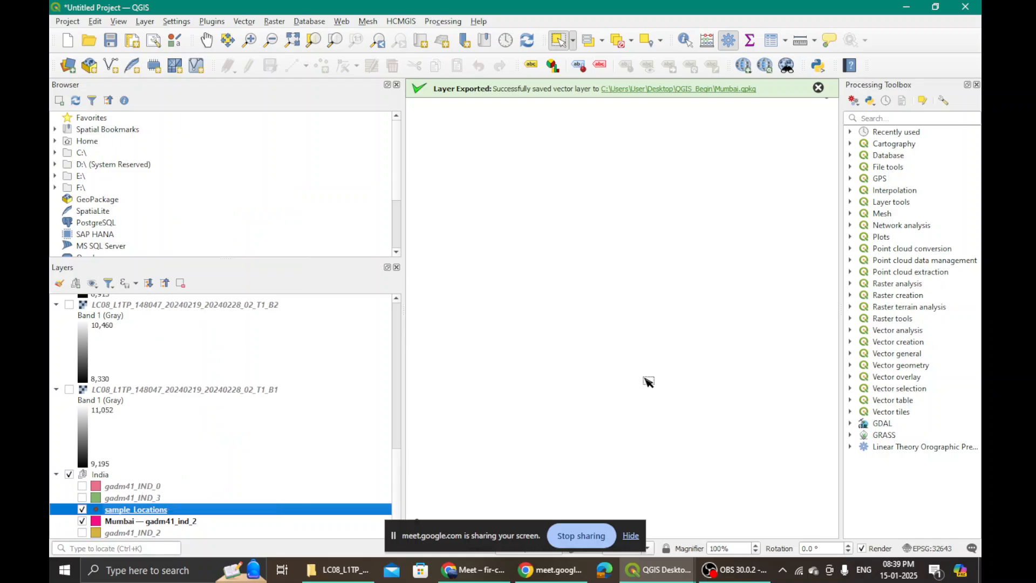
- Inspect the sample points at different zoom levels and fit the canvas to the sample_Locations extent again
scroll(621, 438, down, 1)
scroll(632, 448, up, 1)
scroll(633, 448, down, 1)
scroll(653, 451, down, 1)
scroll(678, 472, up, 1)
scroll(618, 440, up, 1)
right_click(134, 511)
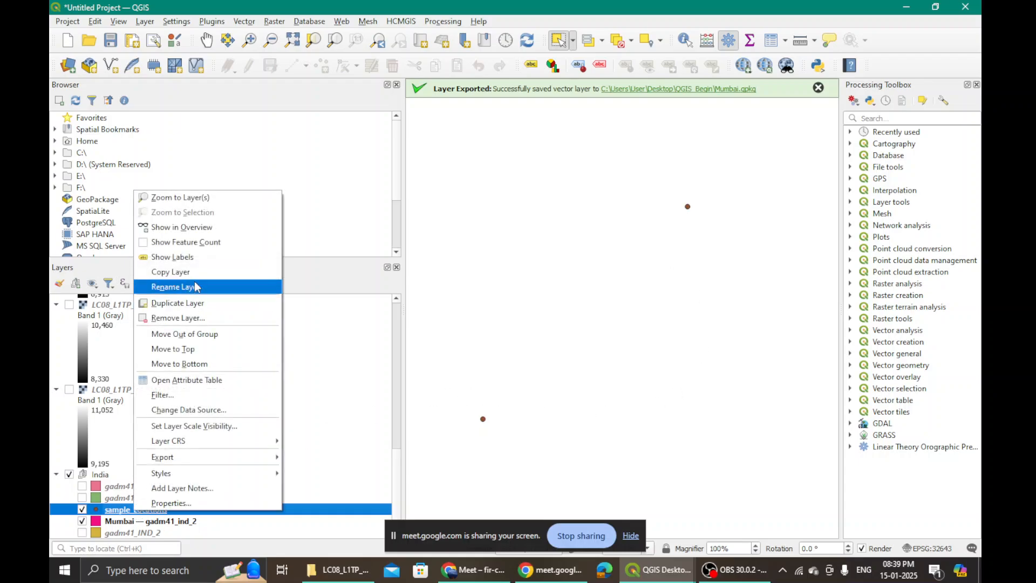
click(193, 199)
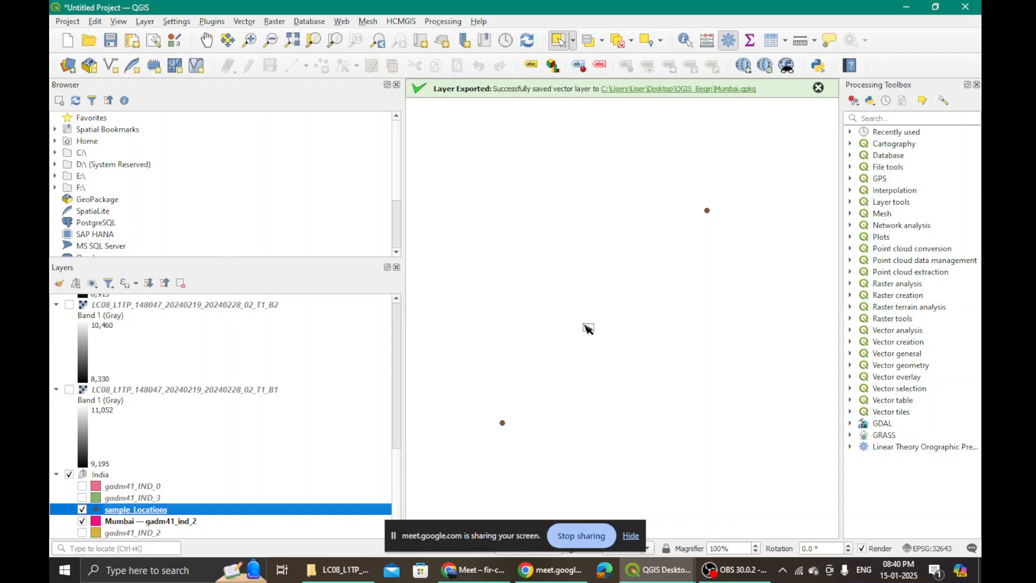
click(731, 570)
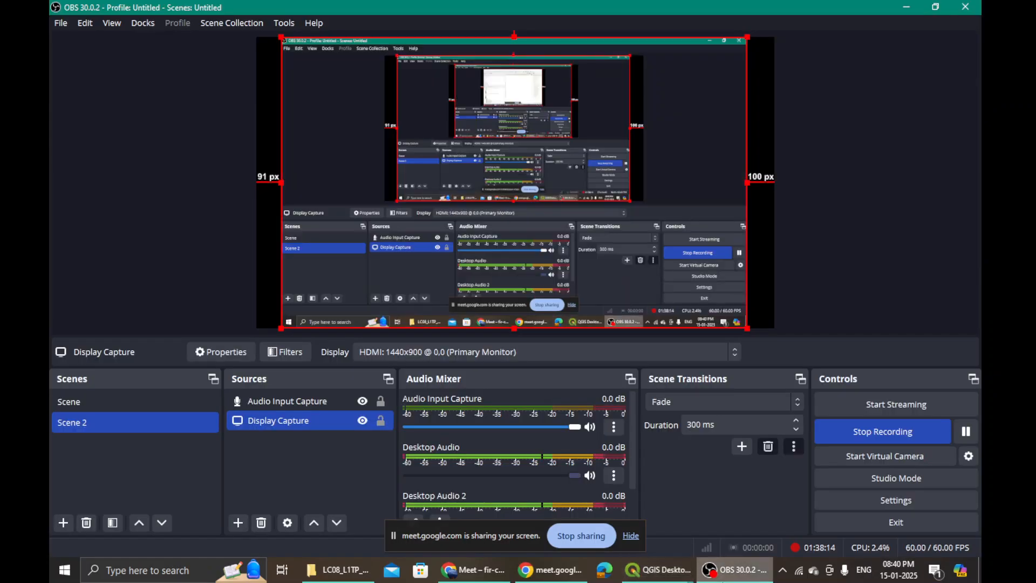